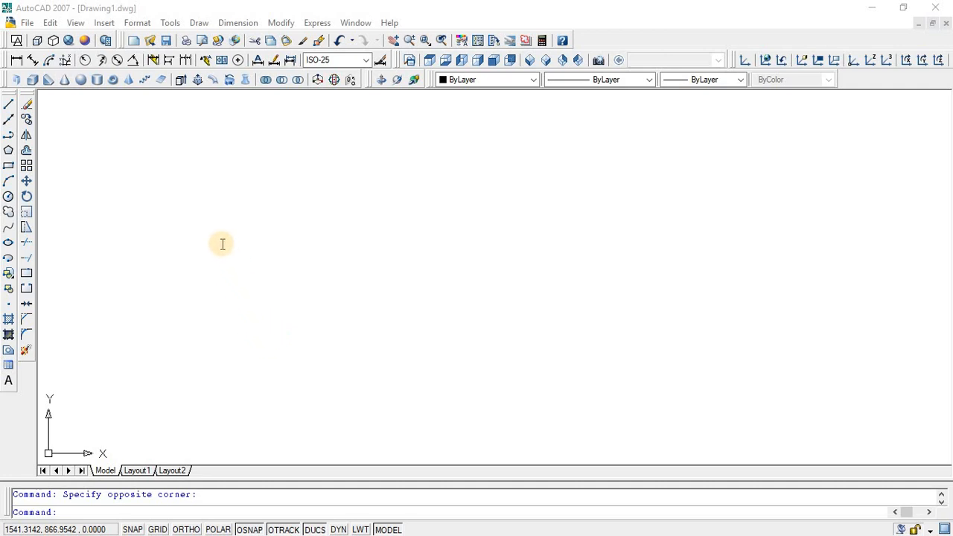
Step: Split the model space into two viewports with the Vertical configuration
click(75, 23)
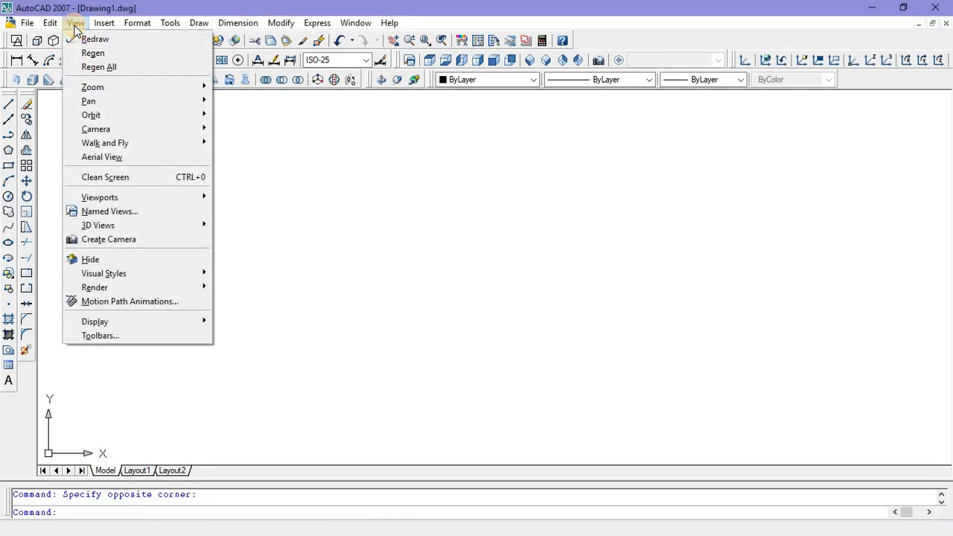
mouse_move(126, 198)
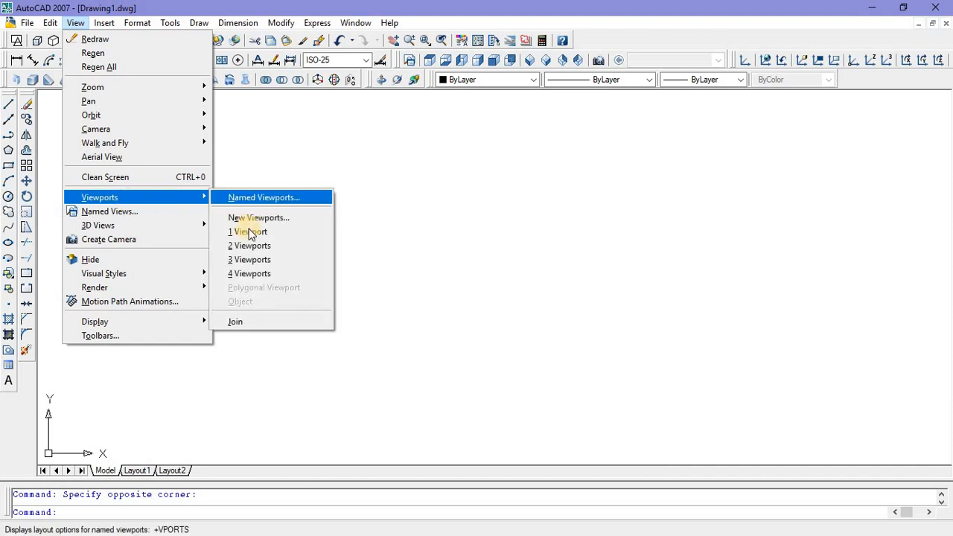
click(251, 249)
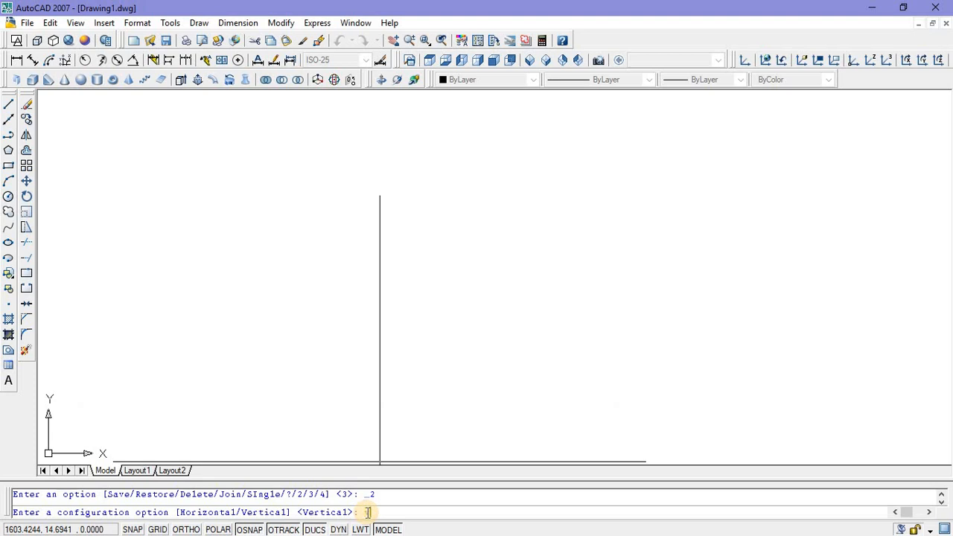
key(Return)
Step: Set the right viewport to the SW Isometric view with the Conceptual visual style
double_click(625, 319)
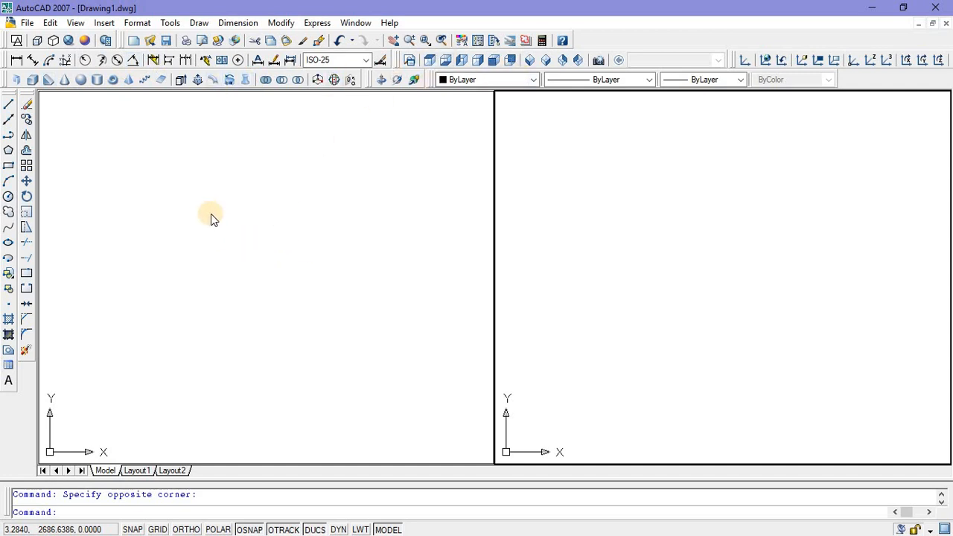
click(530, 61)
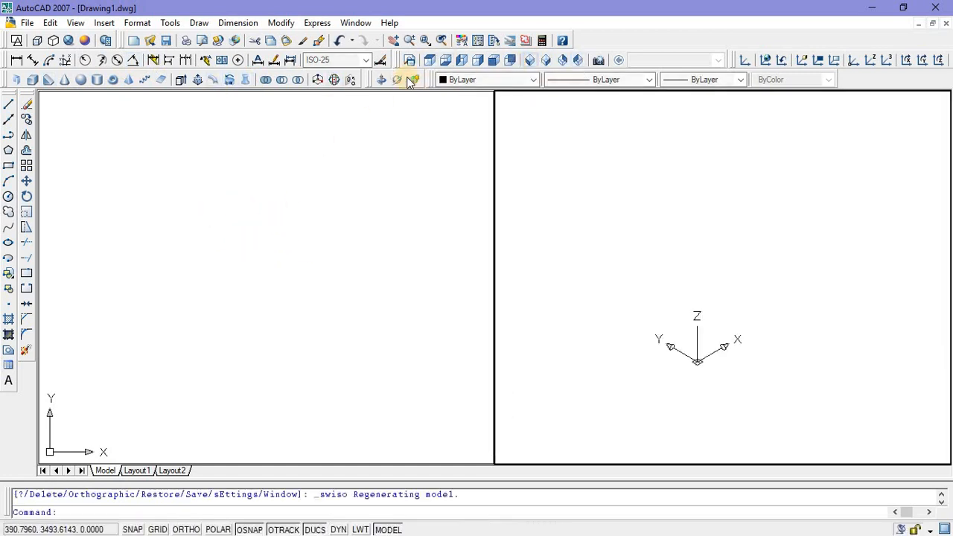
click(86, 41)
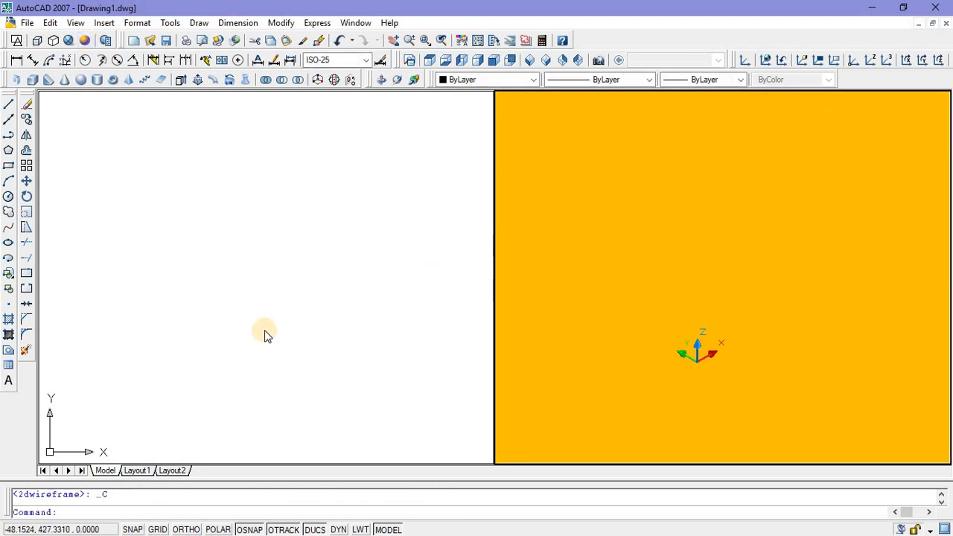
Step: Start a polyline in the left viewport with Ortho on and draw a vertical segment 2 units long upward
click(262, 331)
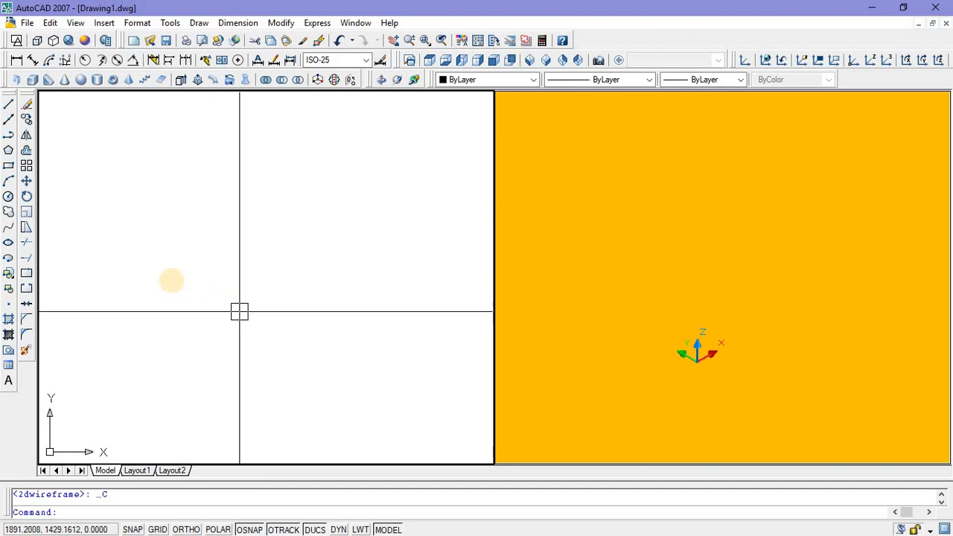
click(9, 139)
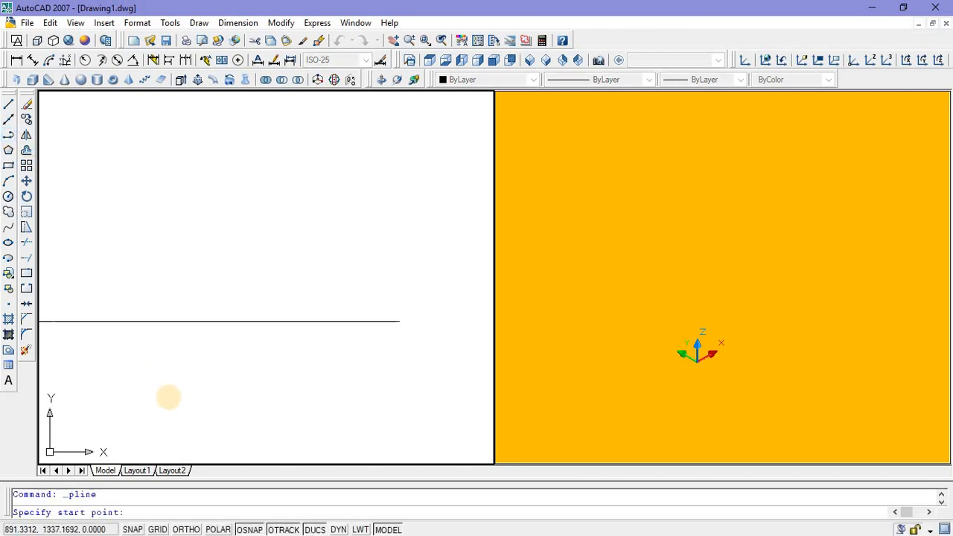
click(211, 422)
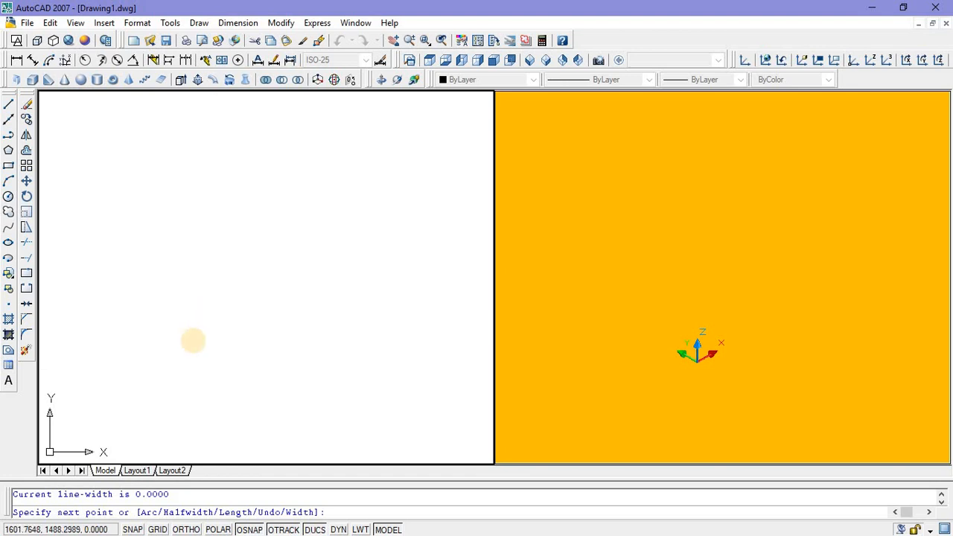
click(187, 529)
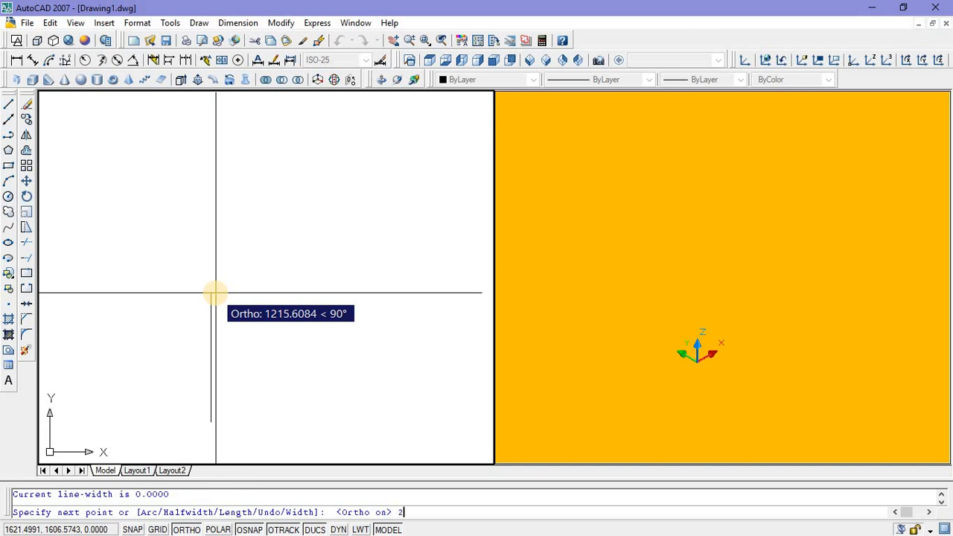
key(Return)
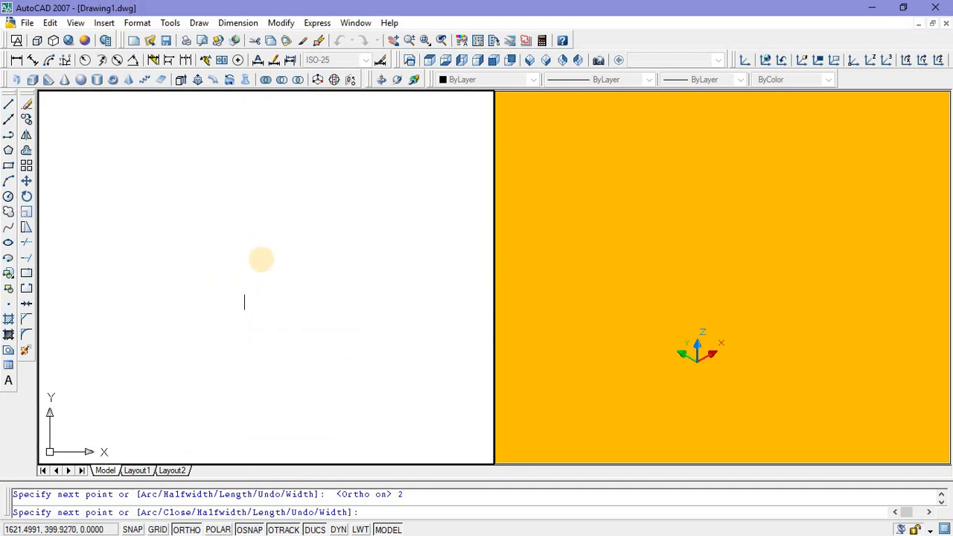
Step: Continue the polyline 0.08 to the right, down level with the start point and back to it, completing the narrow post outline
scroll(290, 294, up, 3)
scroll(218, 310, up, 5)
middle_drag(217, 297, 297, 254)
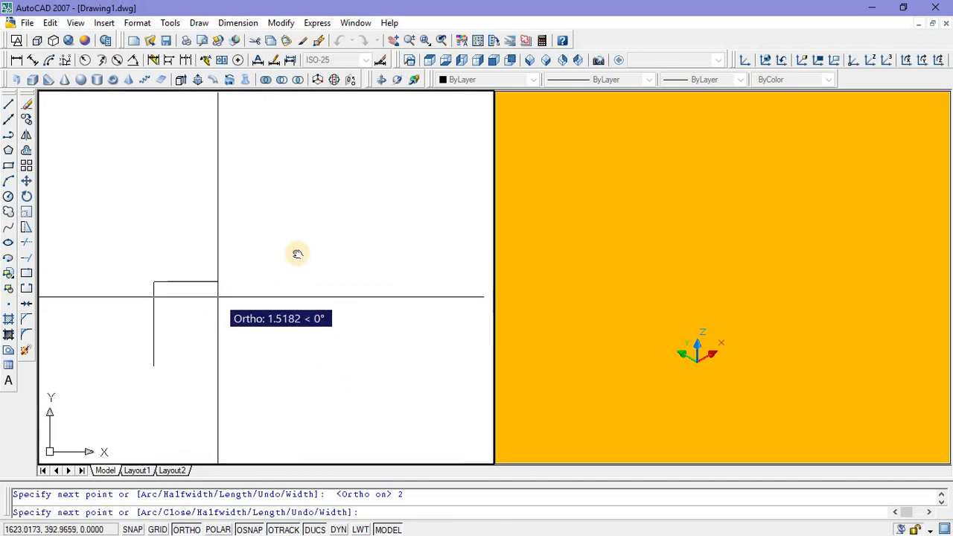
scroll(256, 246, up, 3)
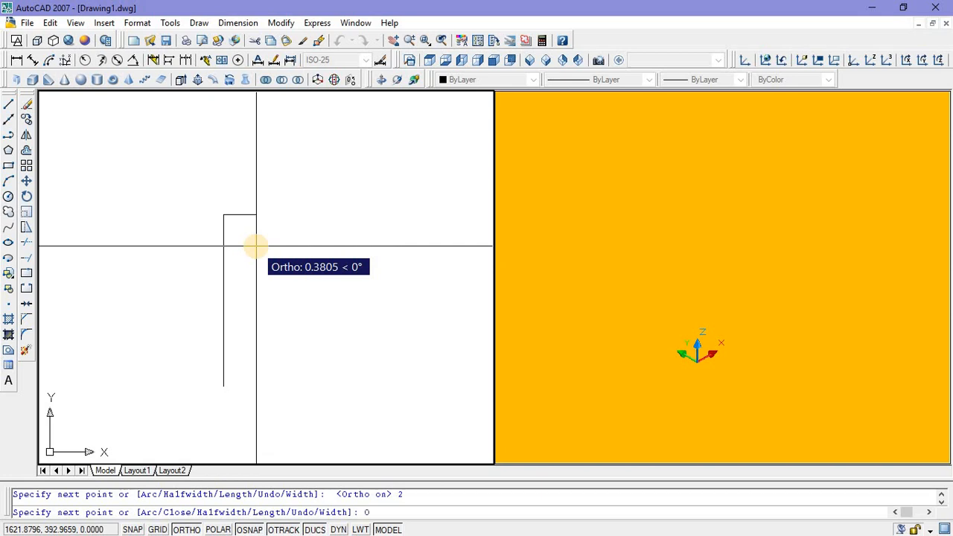
text(.08)
key(Return)
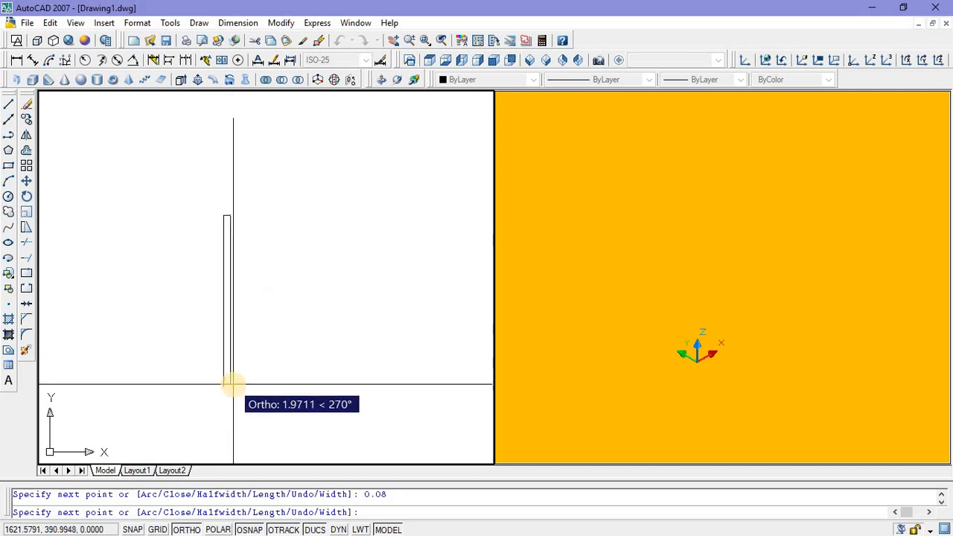
scroll(233, 385, up, 5)
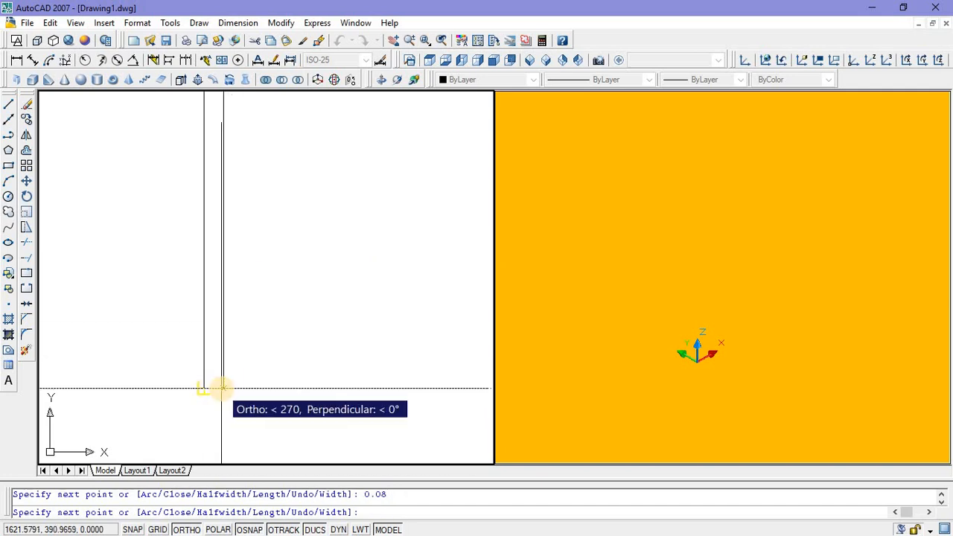
click(203, 386)
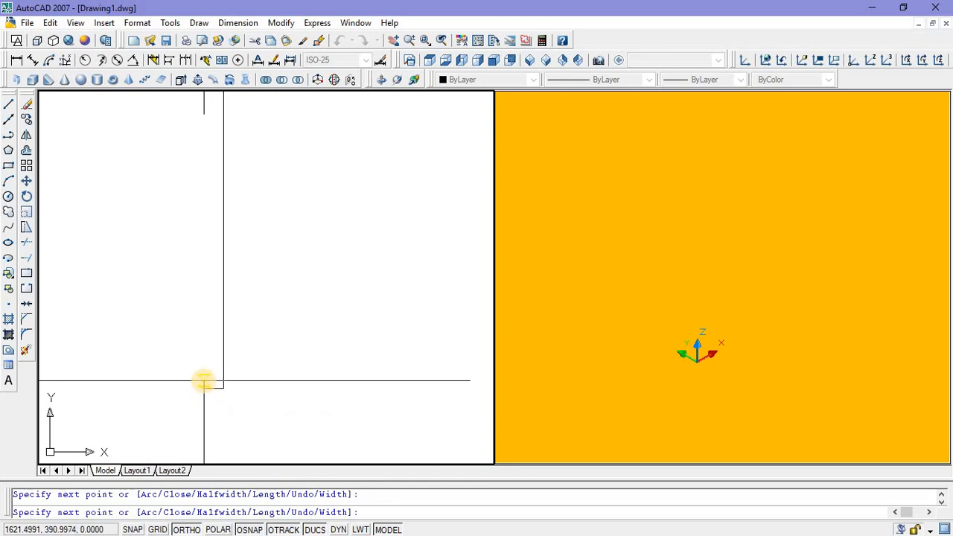
key(Escape)
scroll(241, 196, down, 2)
scroll(306, 165, up, 2)
middle_drag(305, 165, 323, 209)
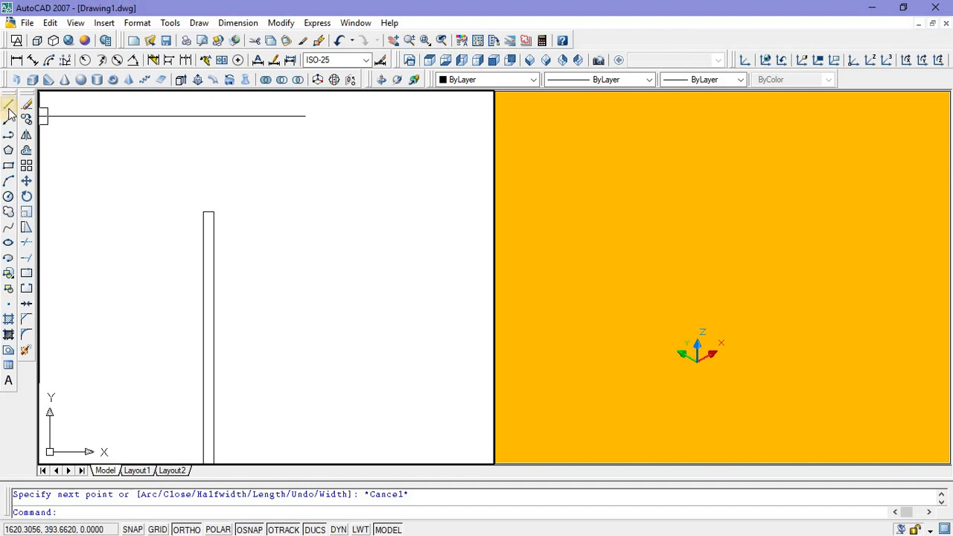
click(8, 165)
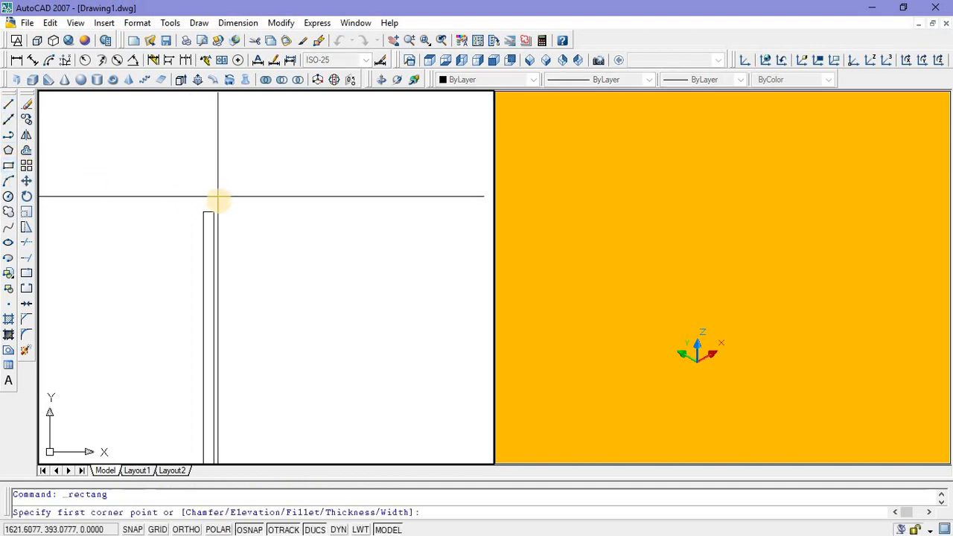
click(204, 212)
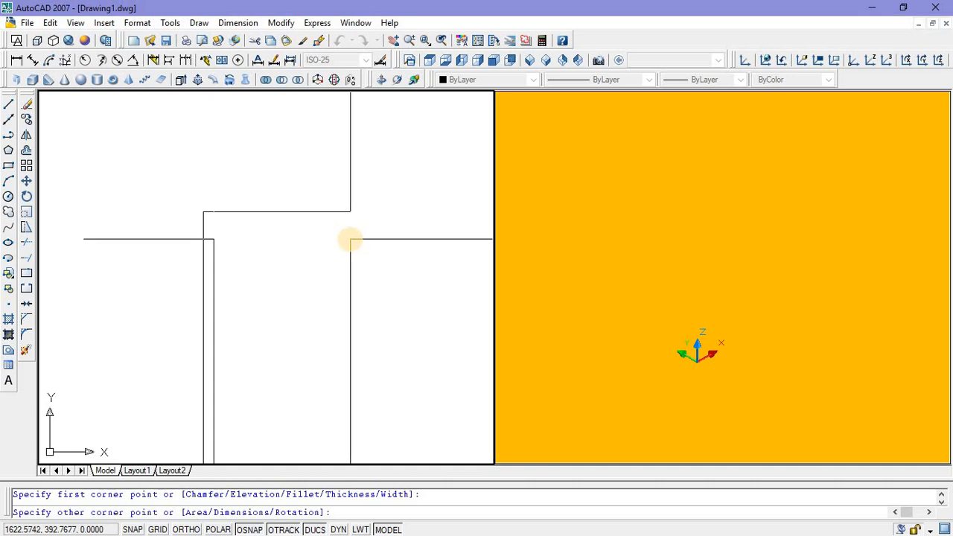
key(Escape)
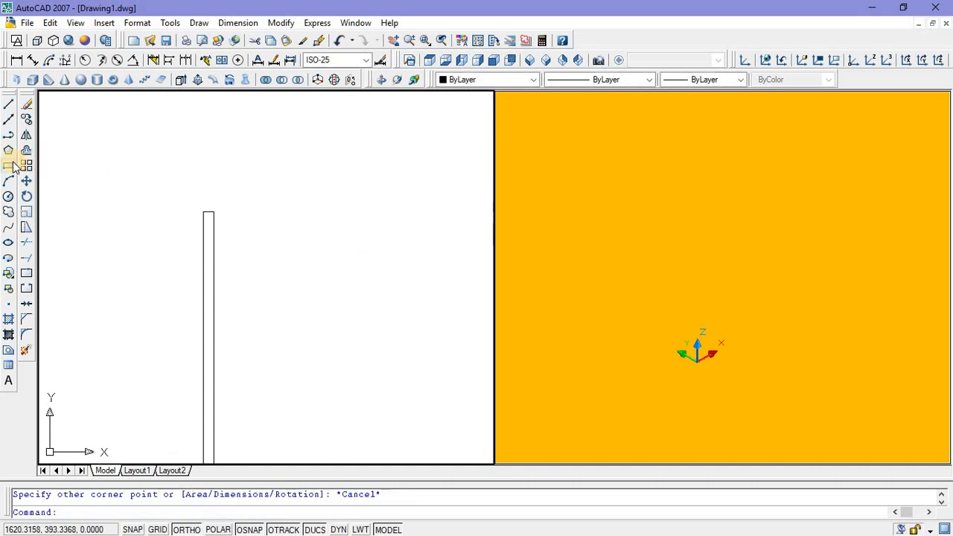
Step: Draw a rectangle beside the post's upper end with its opposite corner at @0.12,0.08
click(8, 166)
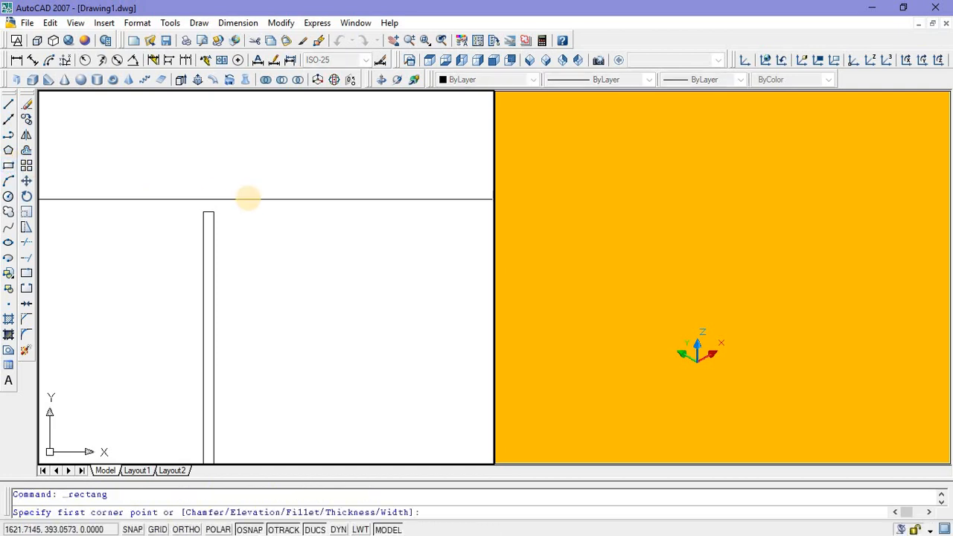
click(328, 251)
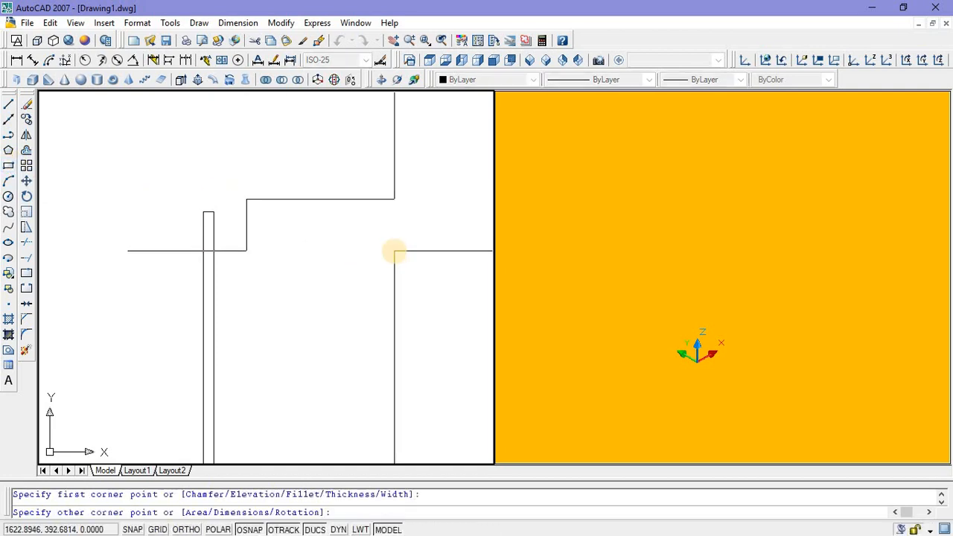
text(@0.12.)
text(0.08)
key(Return)
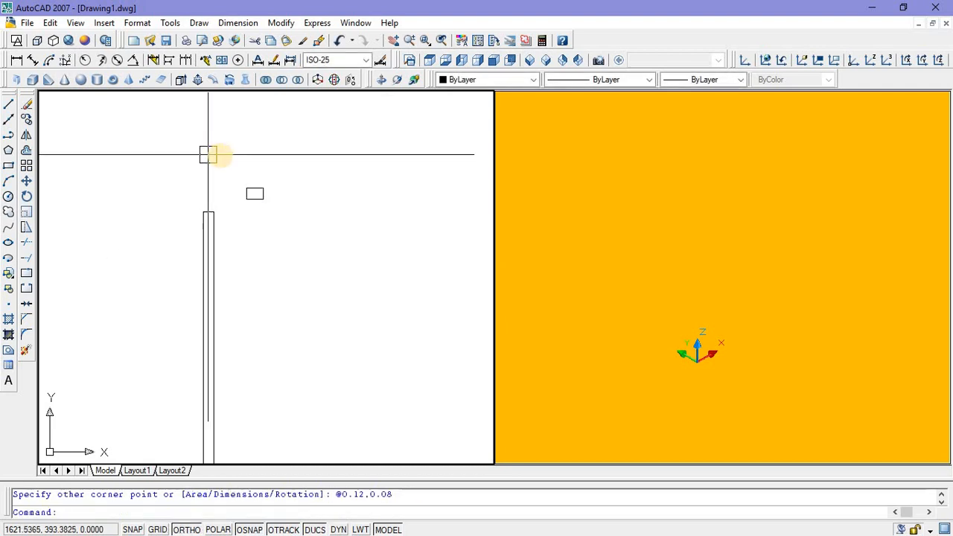
Step: Delete the small 0.12 by 0.08 rectangle
click(231, 162)
click(318, 226)
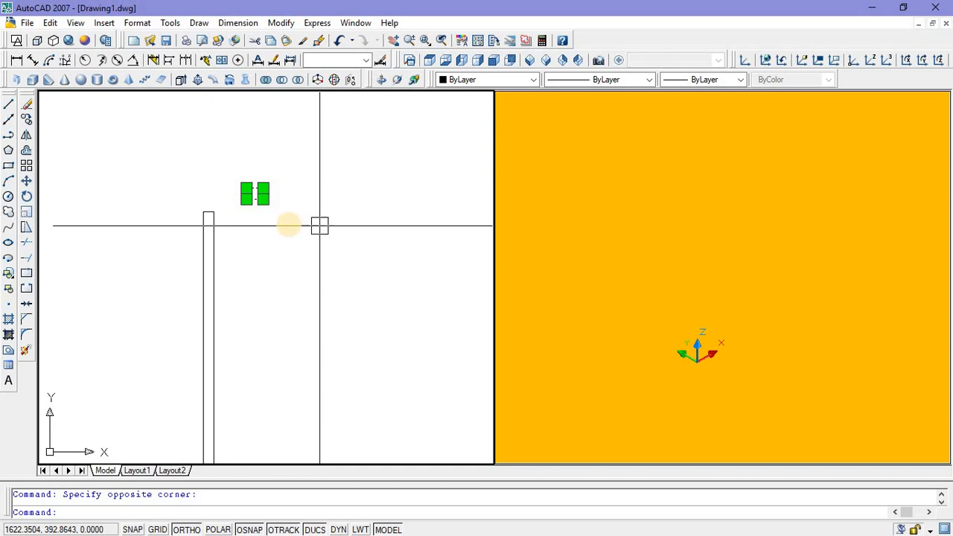
key(Delete)
Step: Draw a horizontal rectangle near the post's upper end with its opposite corner at @1.2,0.08
click(9, 166)
click(238, 208)
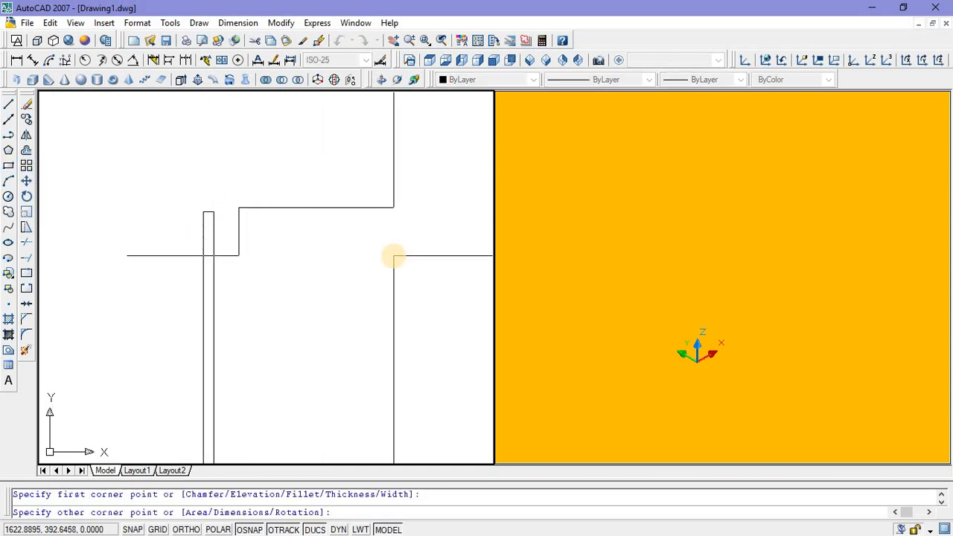
text(@1.2,0.08)
key(Return)
Step: Move the horizontal rectangle by its upper-left corner onto the post's upper-right corner
click(320, 206)
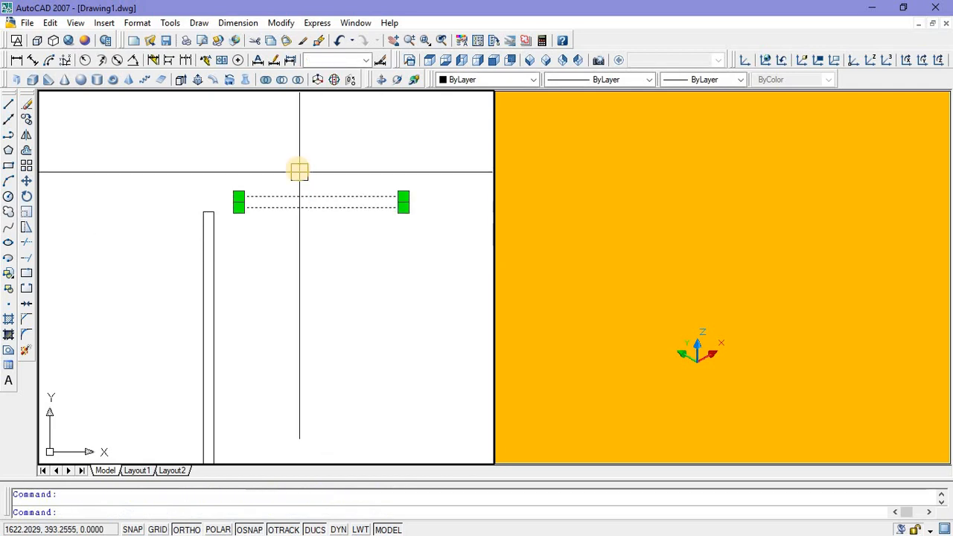
right_click(299, 170)
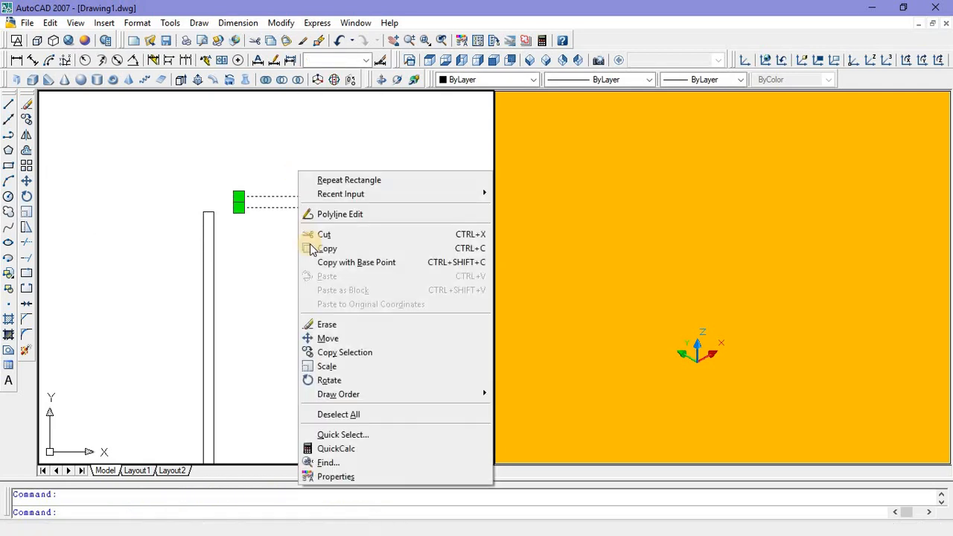
click(321, 338)
click(238, 196)
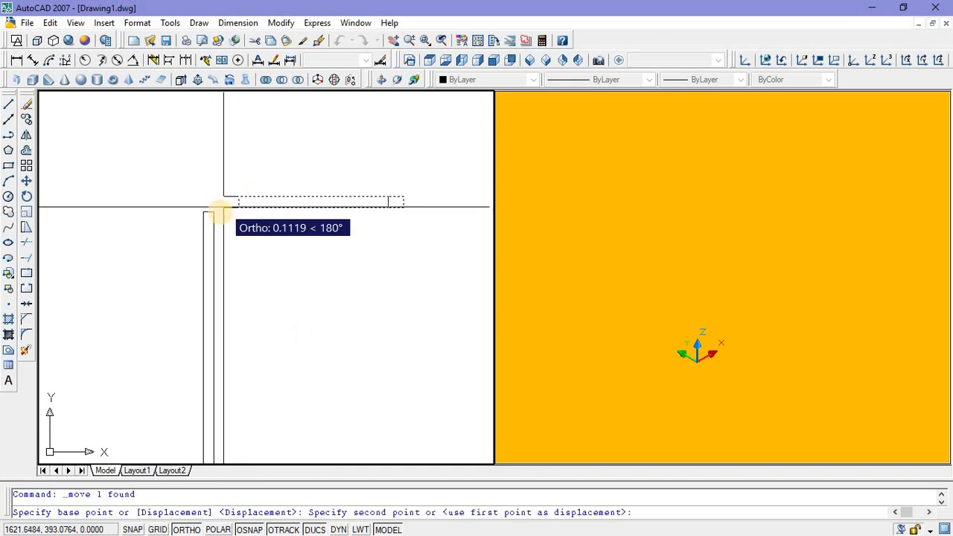
click(216, 212)
scroll(287, 279, up, 3)
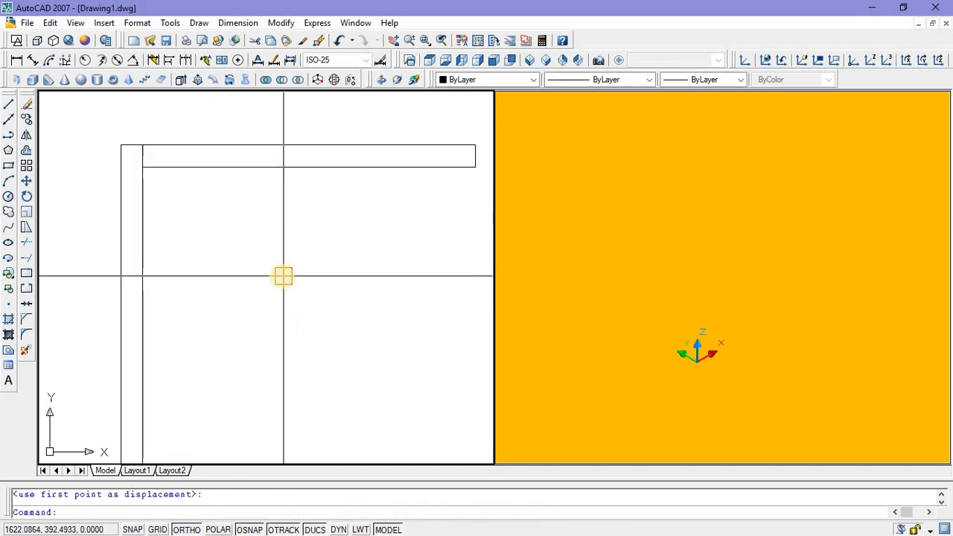
Step: Mirror the vertical post about a vertical line through the horizontal bar's midpoint, keeping the source object
scroll(264, 279, down, 4)
middle_drag(263, 283, 234, 276)
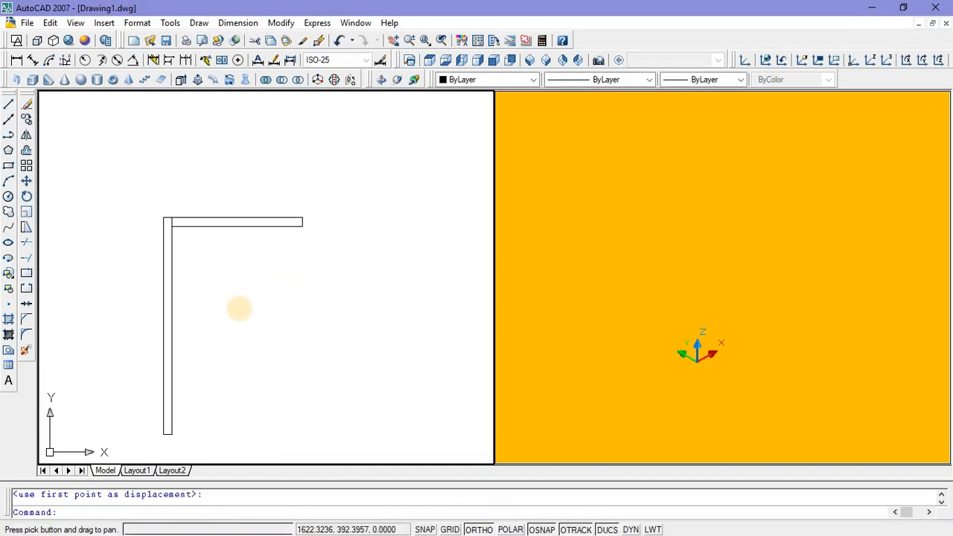
click(222, 325)
click(146, 289)
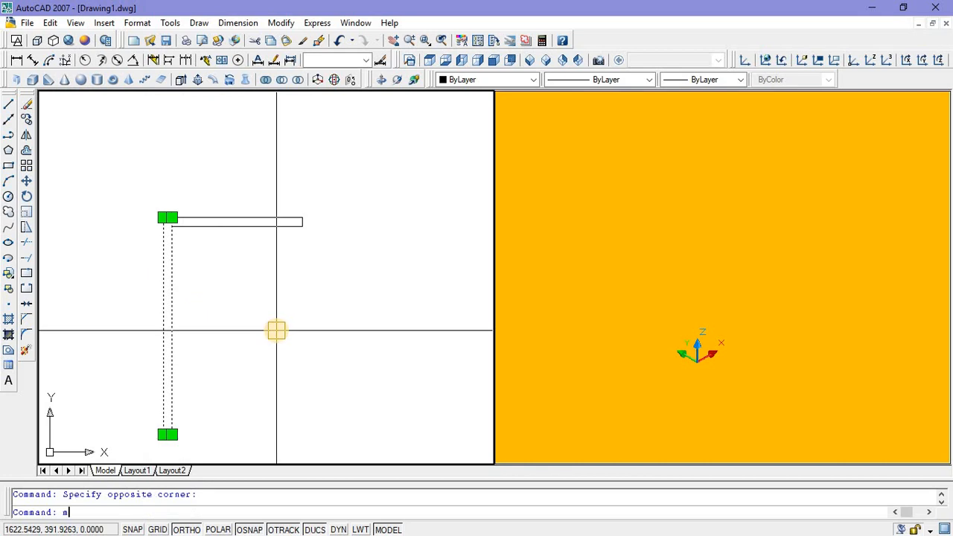
text(mi)
key(Return)
click(235, 223)
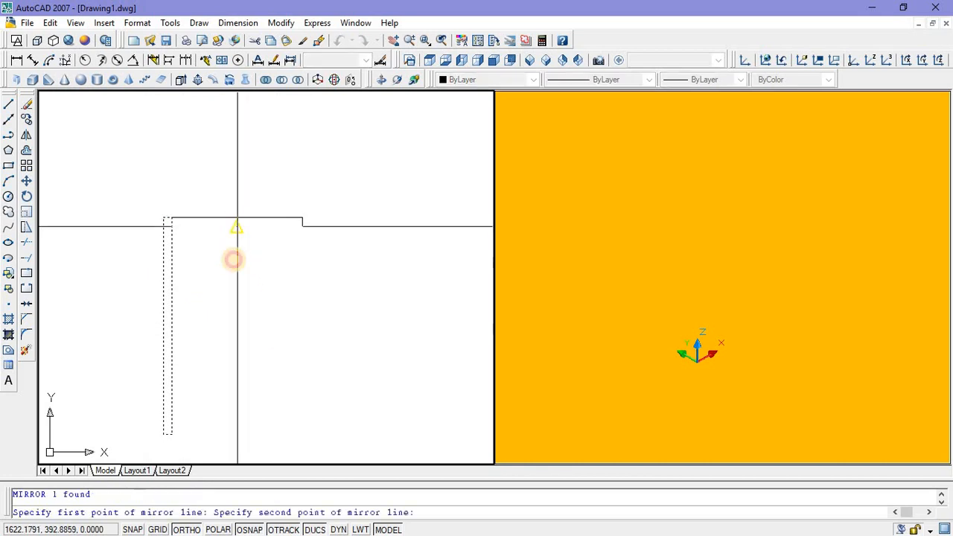
click(231, 316)
key(Return)
Step: Draw a closed polyline bar 0.7 long and 0.08 deep, extending outward from the left post's upper-left corner
middle_drag(195, 201, 238, 205)
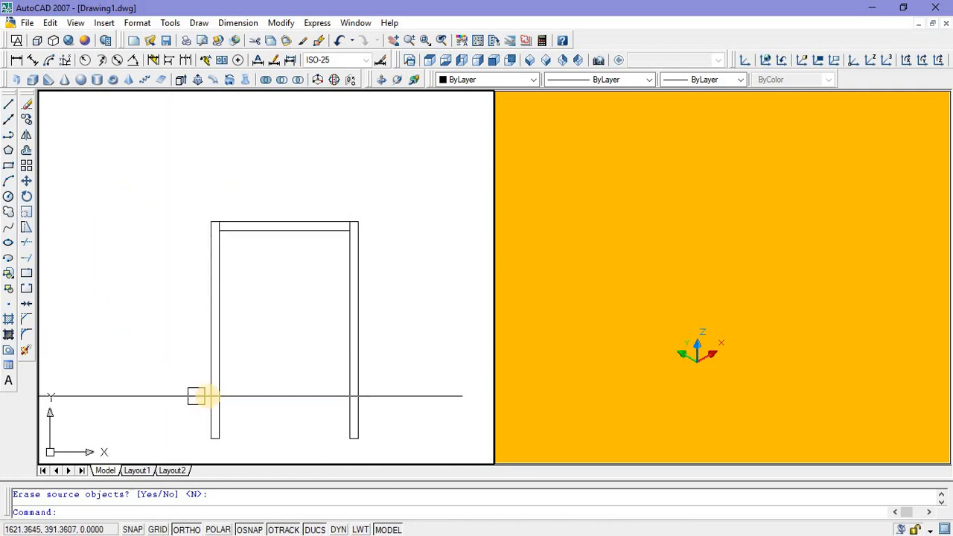
click(9, 134)
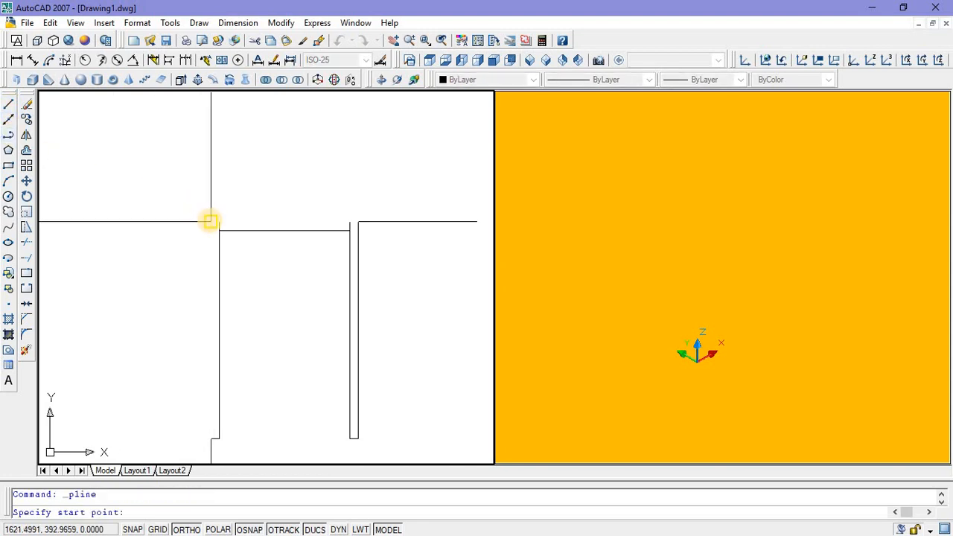
click(210, 221)
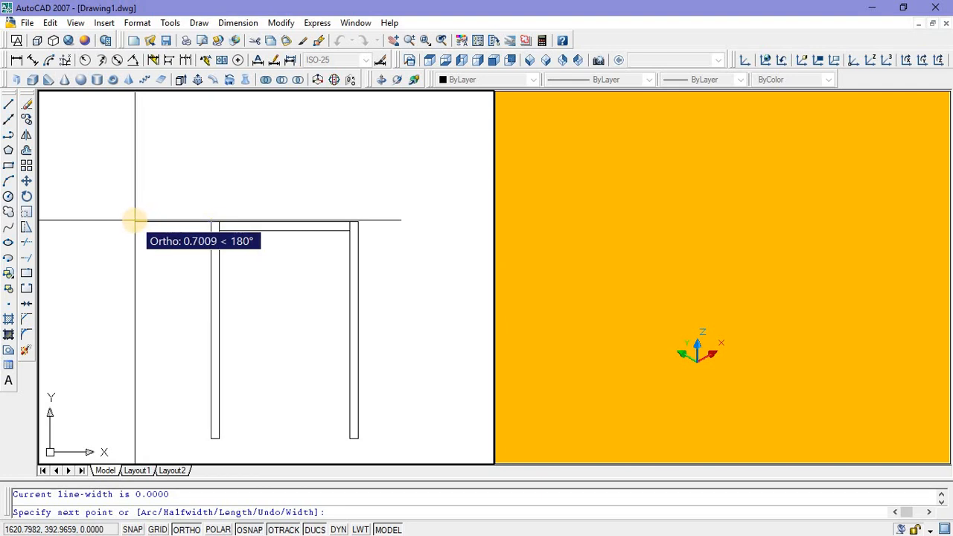
text(0.7)
key(Return)
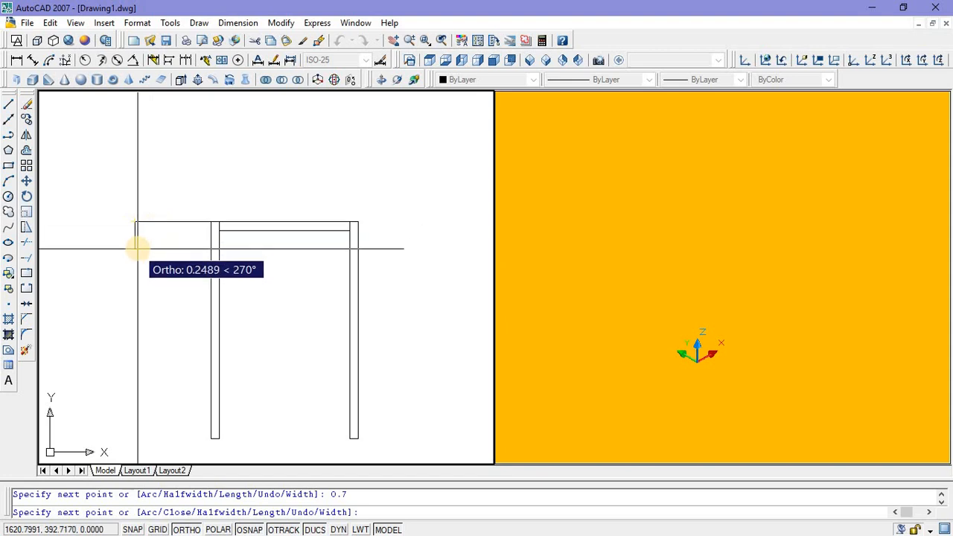
text(0)
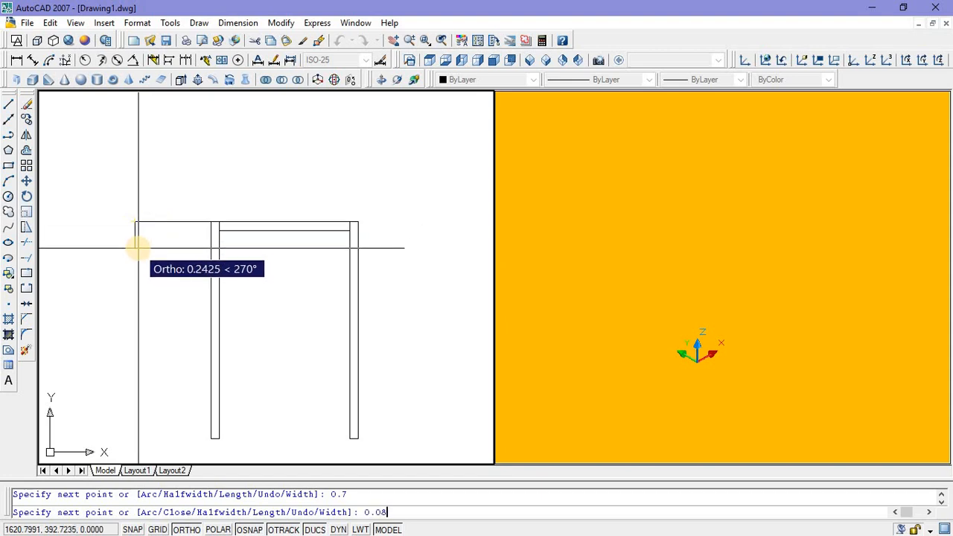
text(.08)
key(Return)
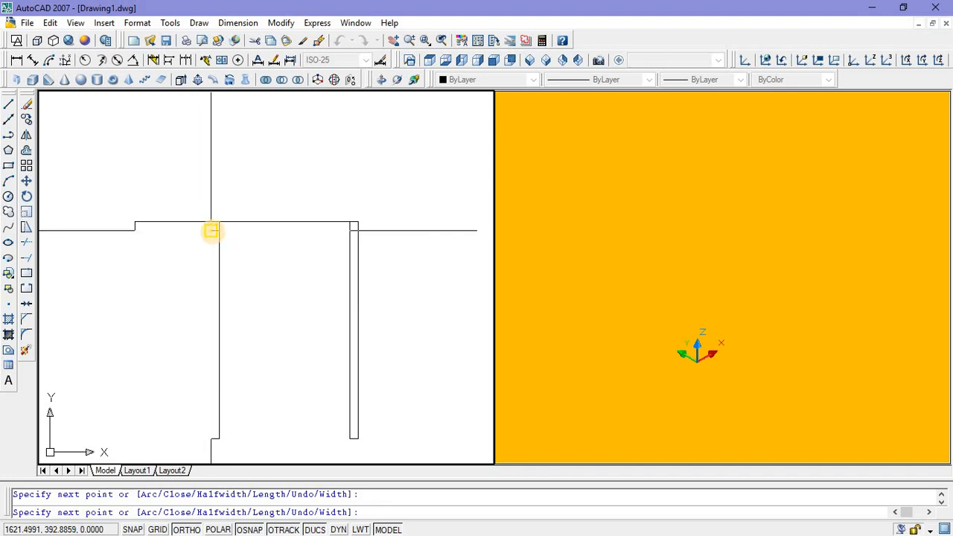
click(211, 230)
click(211, 221)
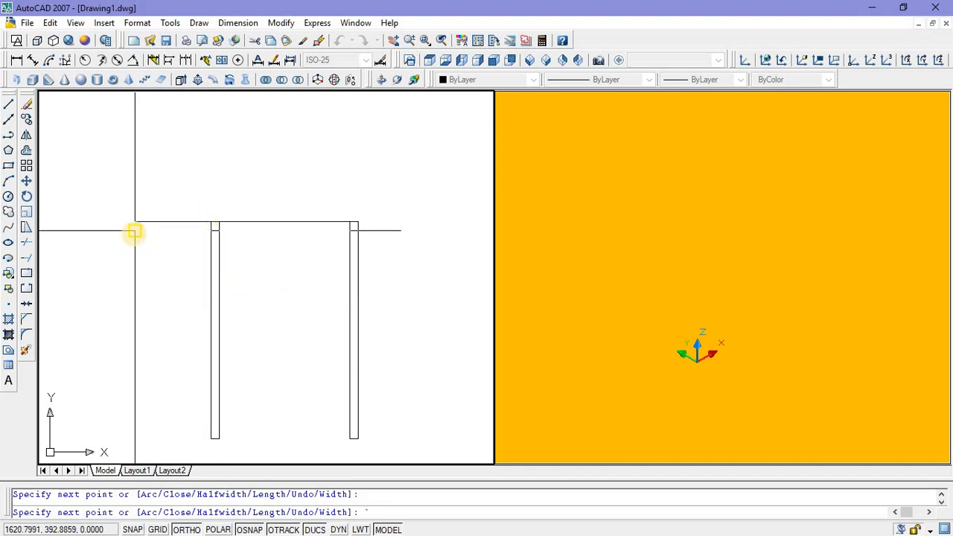
Step: Start the side frame polyline at the bar's outer upper corner, running 0.08 left, 1.6 down and across to the left post
click(9, 136)
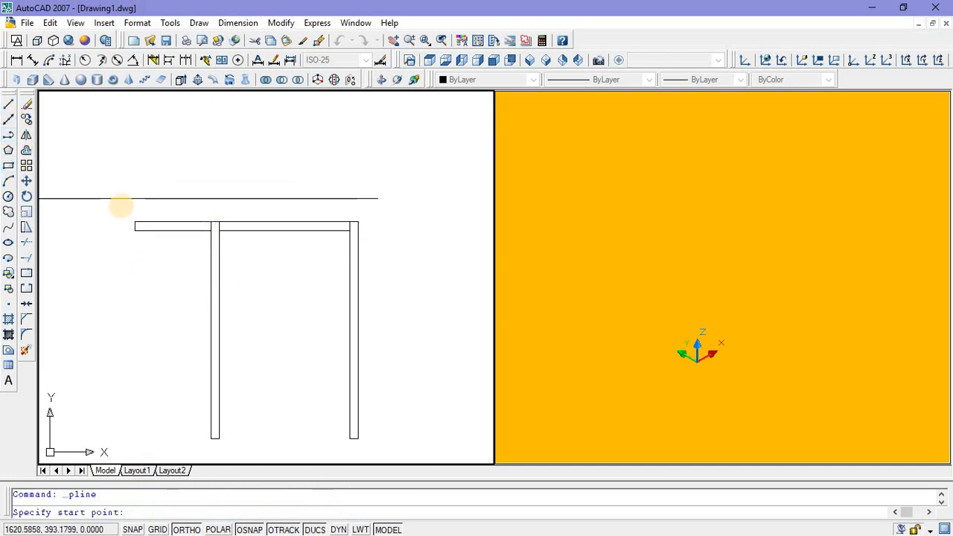
click(135, 220)
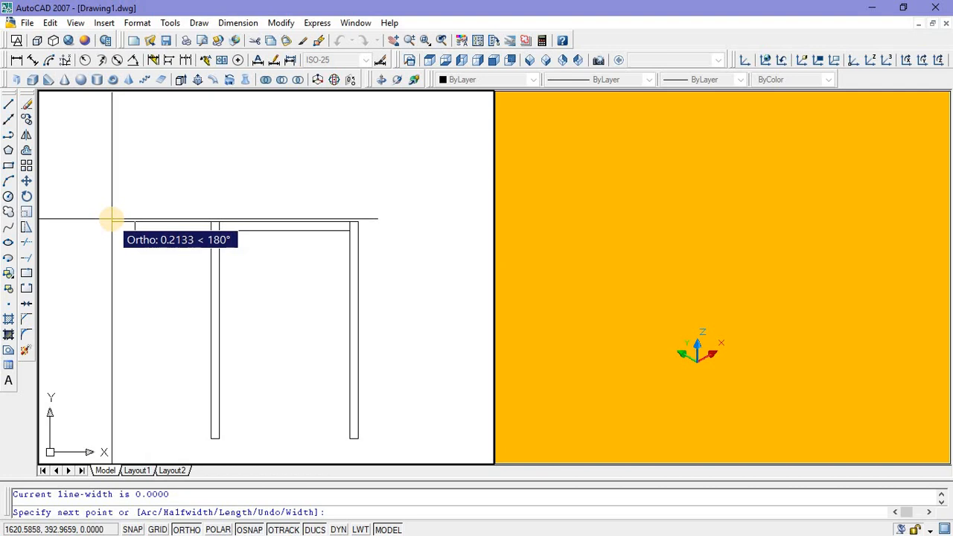
text(0.08)
key(Return)
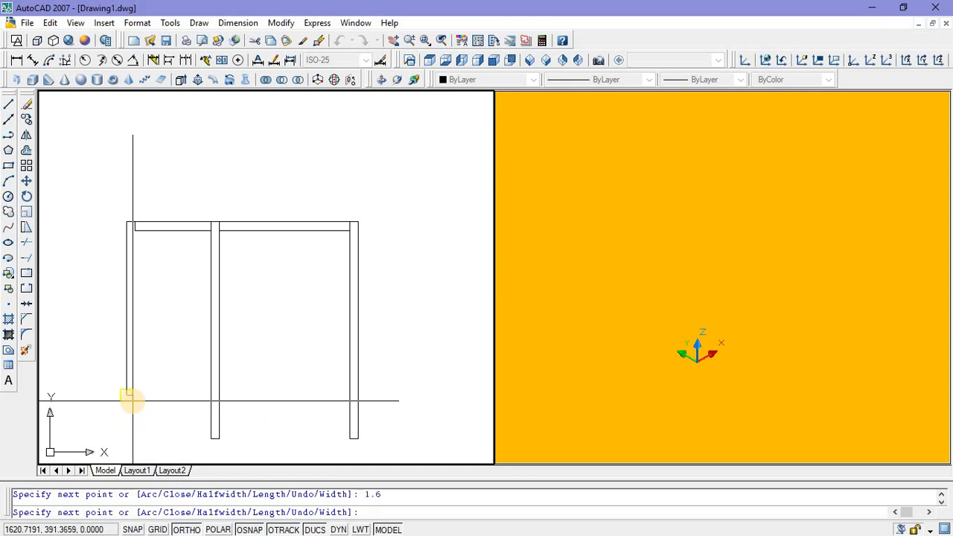
key(Return)
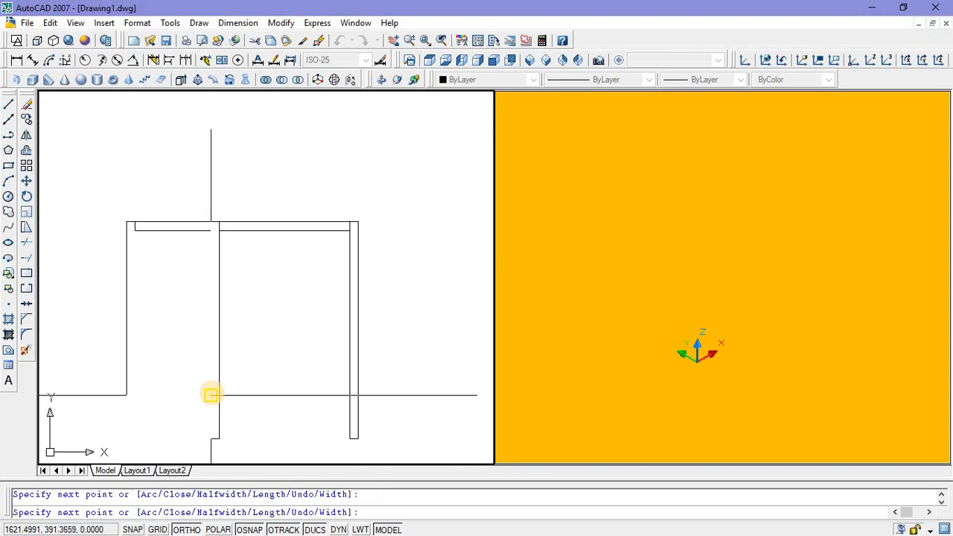
click(211, 395)
Step: Continue the side frame polyline 0.08 up along the post and 0.7 back to the left
middle_drag(221, 368, 231, 339)
scroll(220, 365, up, 3)
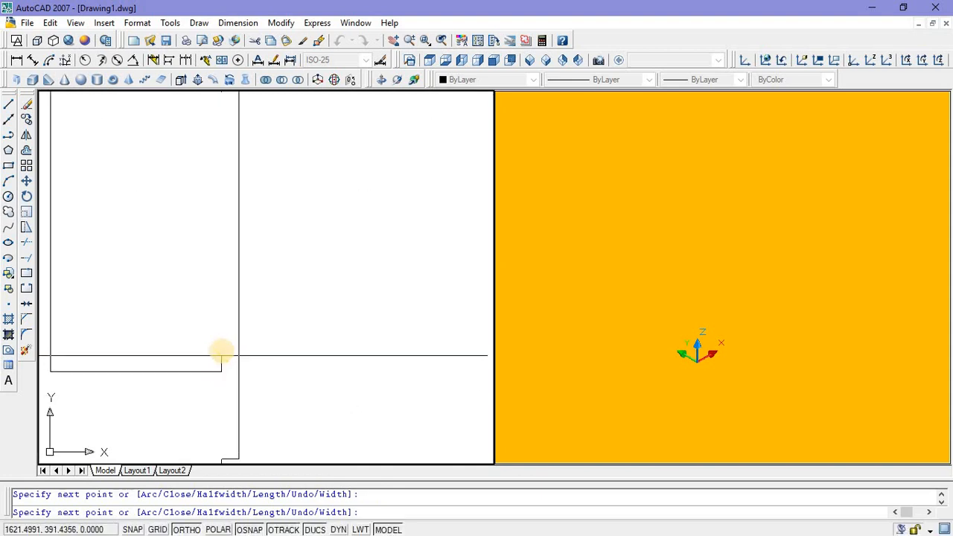
scroll(221, 351, down, 2)
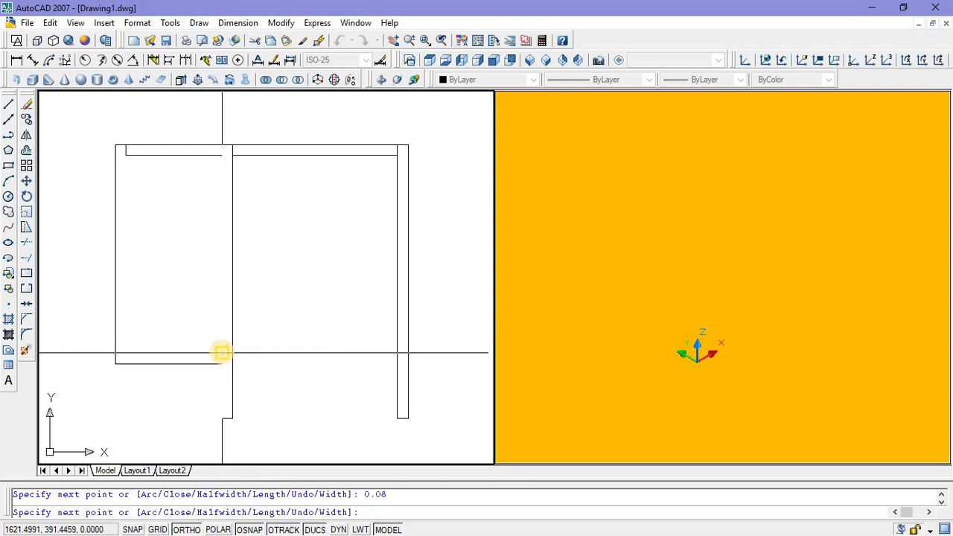
key(Return)
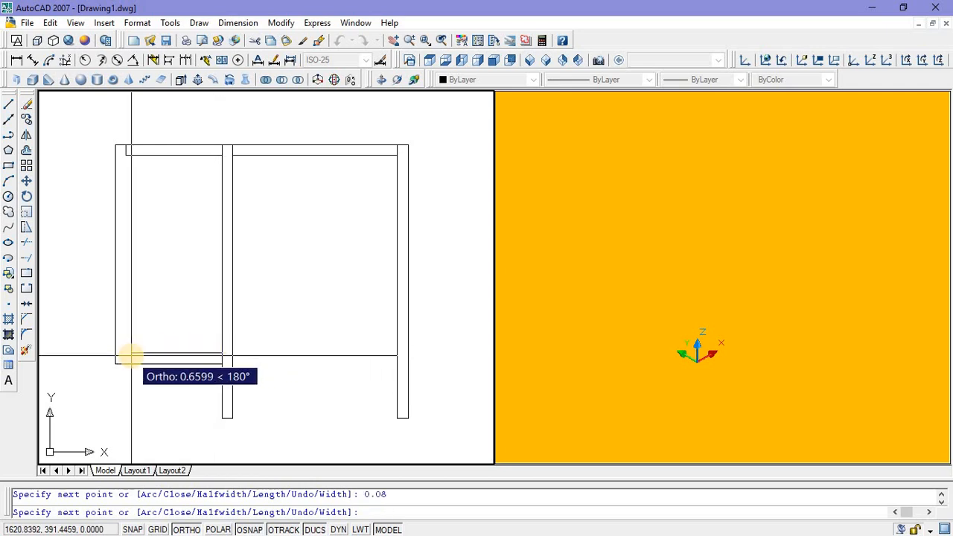
scroll(130, 356, up, 2)
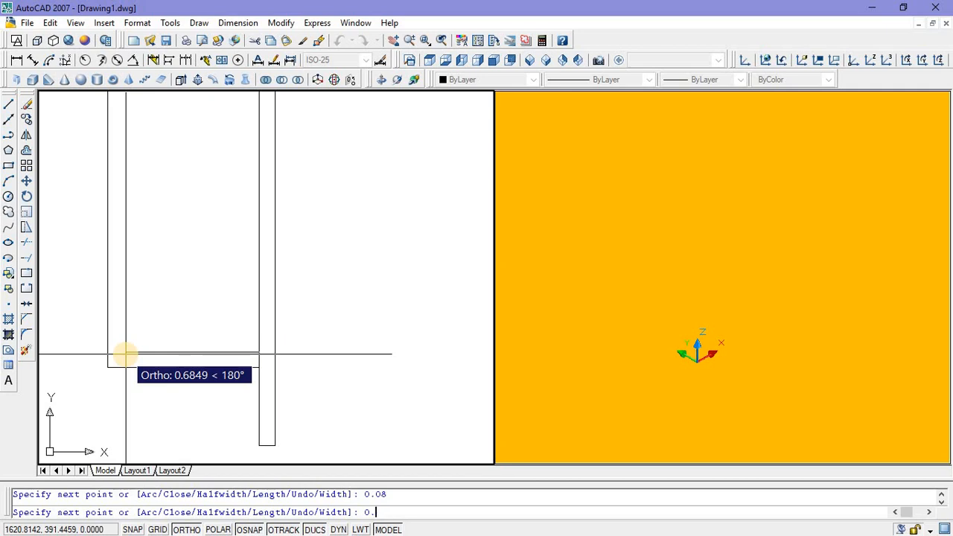
key(Return)
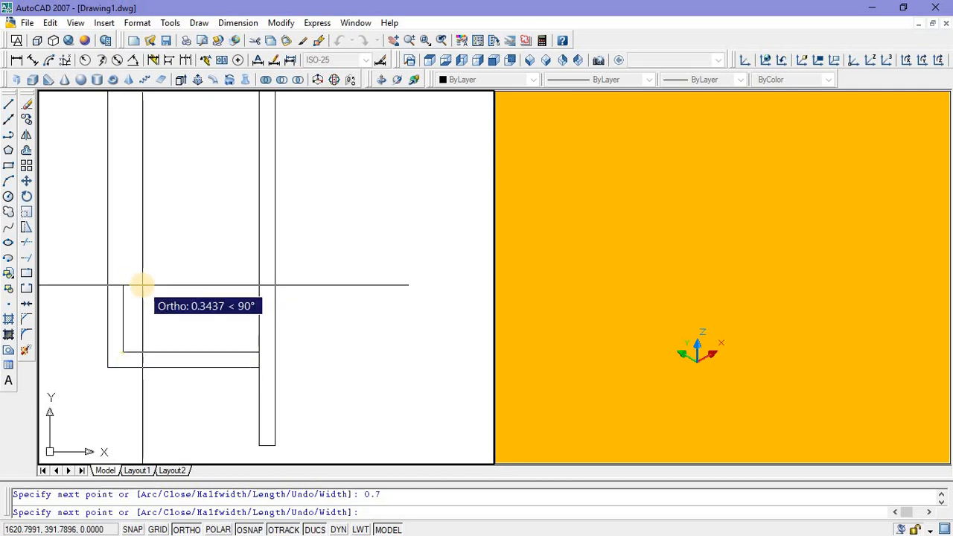
Step: Finish the side frame polyline by running it up to the bar's upper-left corner and out to the frame's outer upper corner
scroll(134, 240, down, 2)
scroll(112, 227, up, 3)
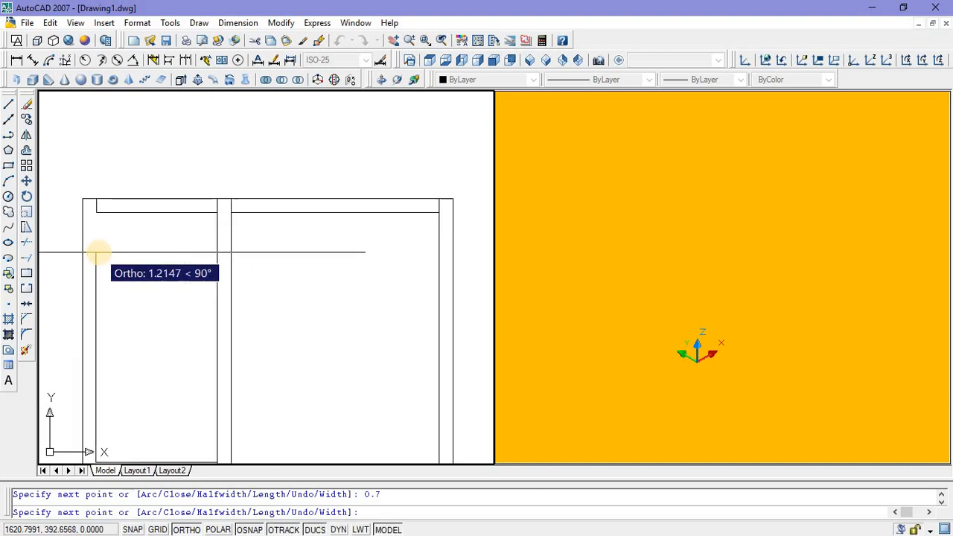
scroll(96, 213, up, 3)
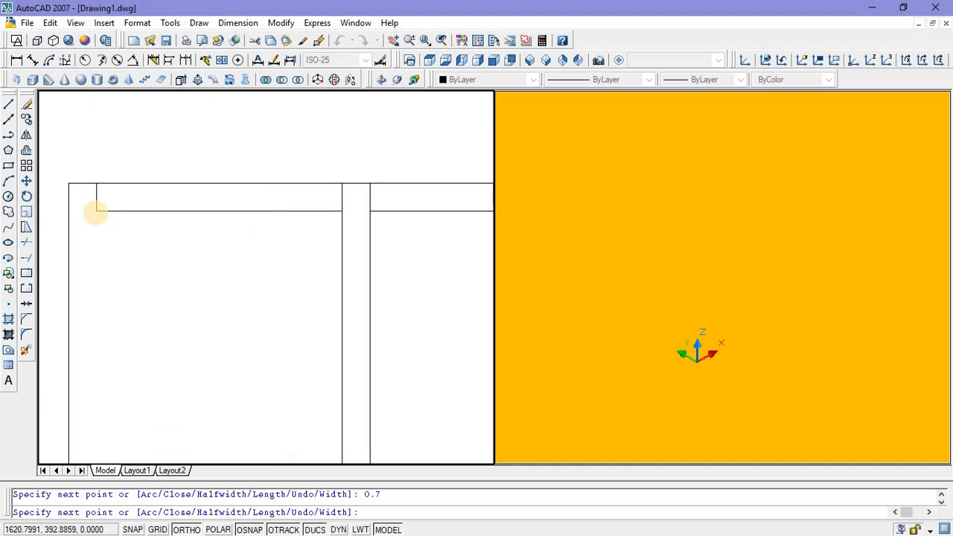
click(96, 183)
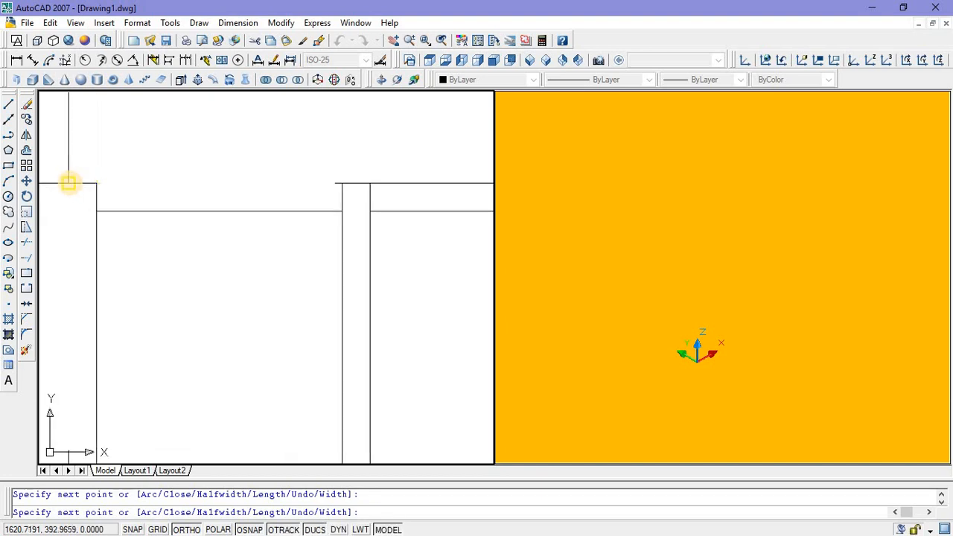
key(Return)
Step: Mirror the left bar and side frame about a vertical line through the central crossbar's midpoint, keeping the source objects
scroll(89, 216, down, 4)
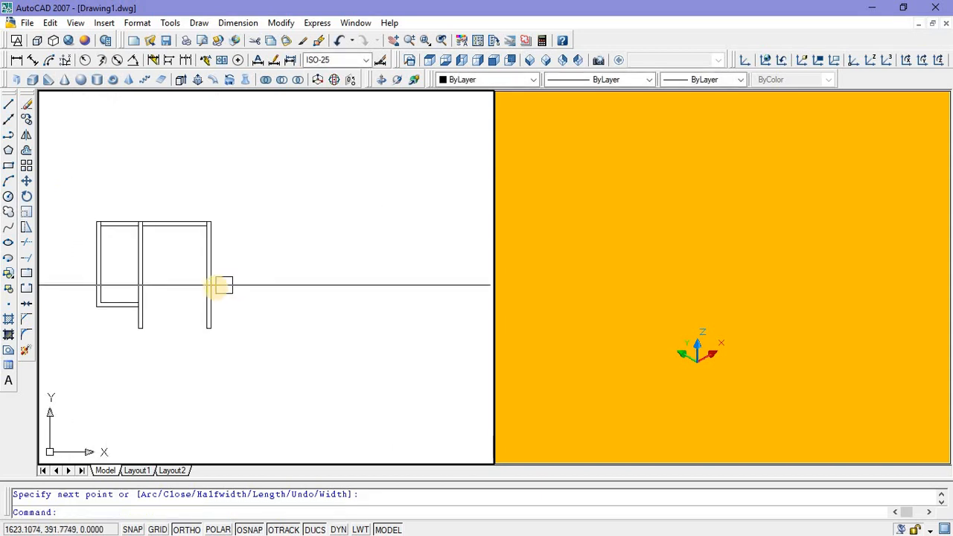
scroll(171, 227, up, 2)
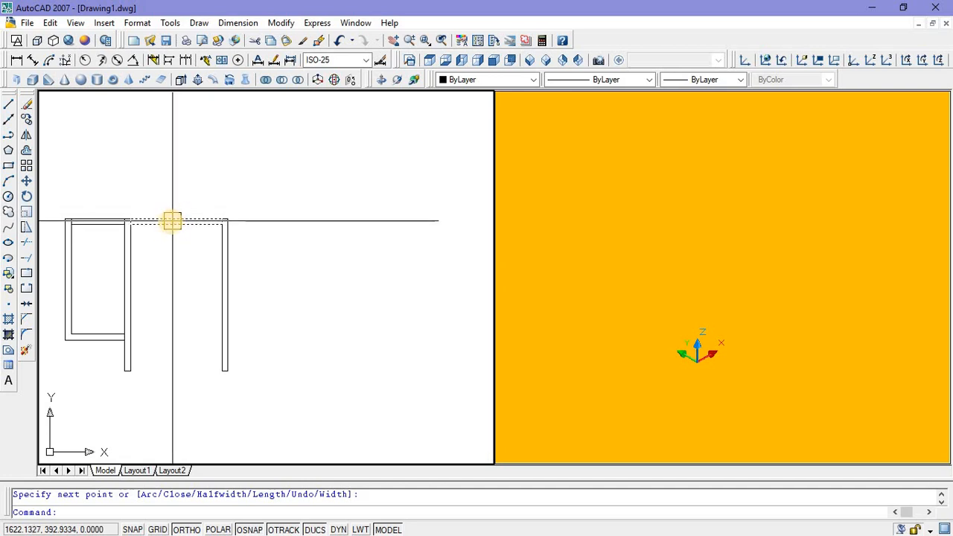
click(100, 353)
click(60, 300)
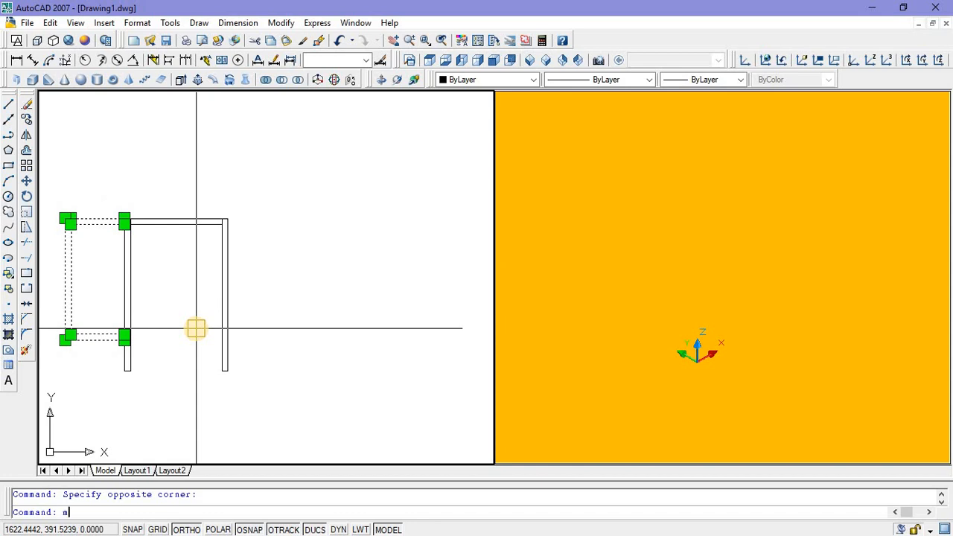
text(mi)
key(Return)
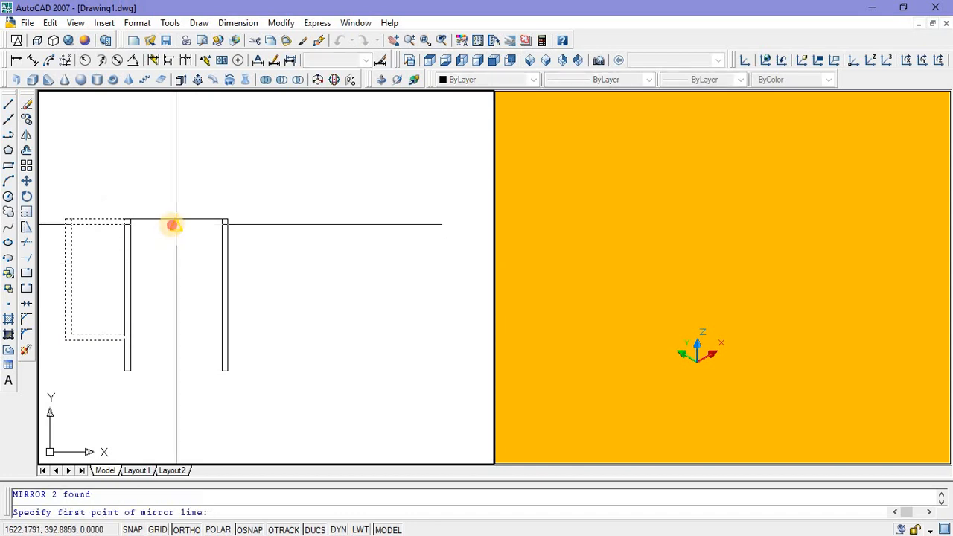
click(175, 222)
click(172, 288)
key(Return)
scroll(189, 198, down, 2)
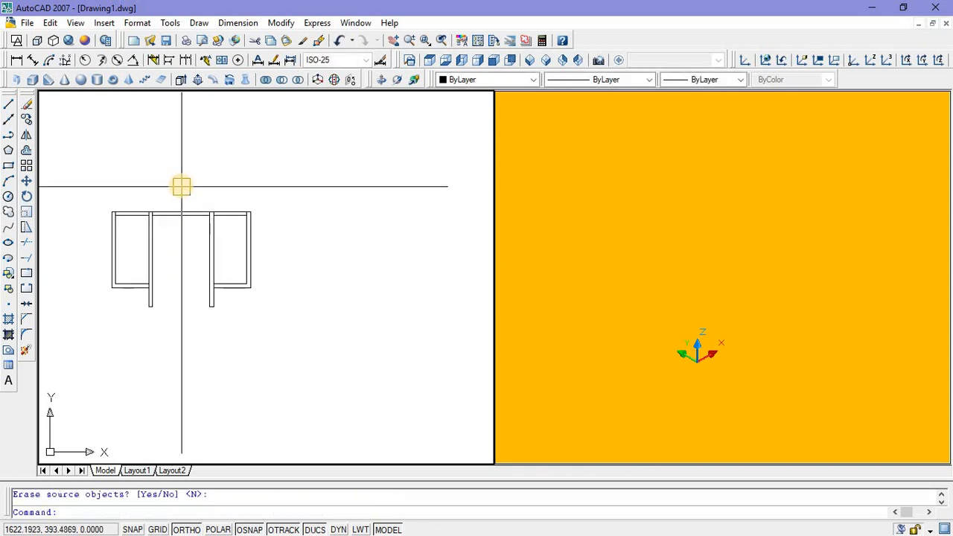
Step: Draw a polyline upright 0.4 high and 0.08 wide on top of the left side frame's outer upper corner
mouse_move(180, 187)
middle_down()
mouse_move(211, 235)
mouse_move(218, 193)
middle_up()
scroll(184, 222, up, 1)
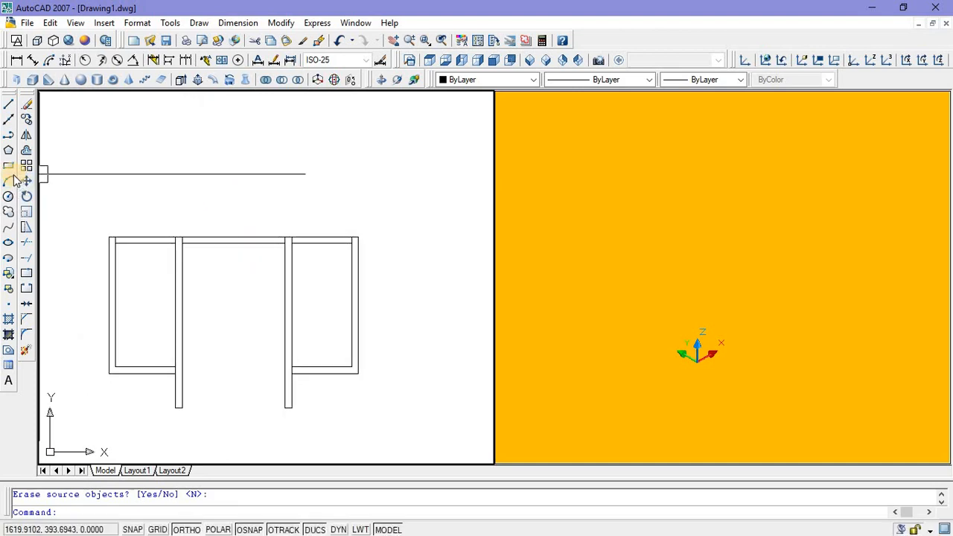
click(8, 137)
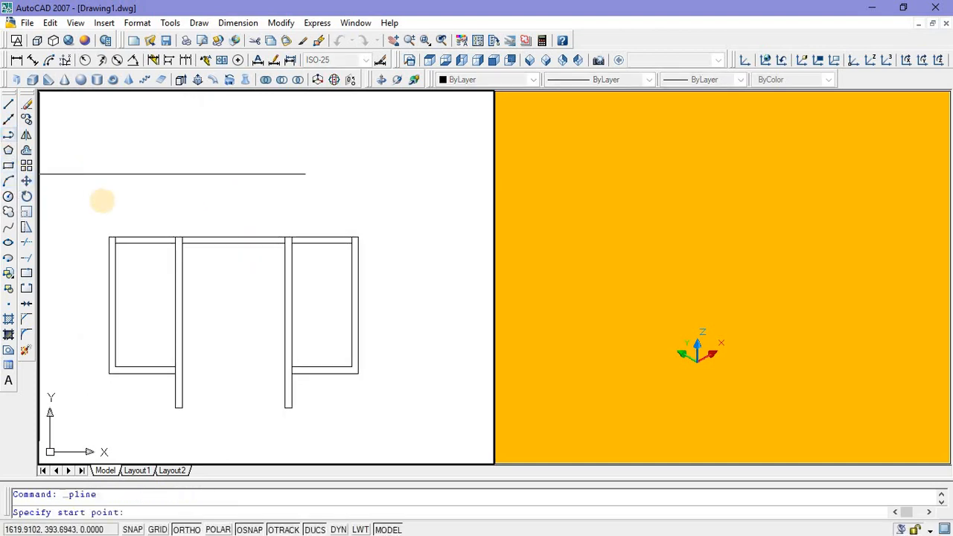
scroll(106, 233, up, 3)
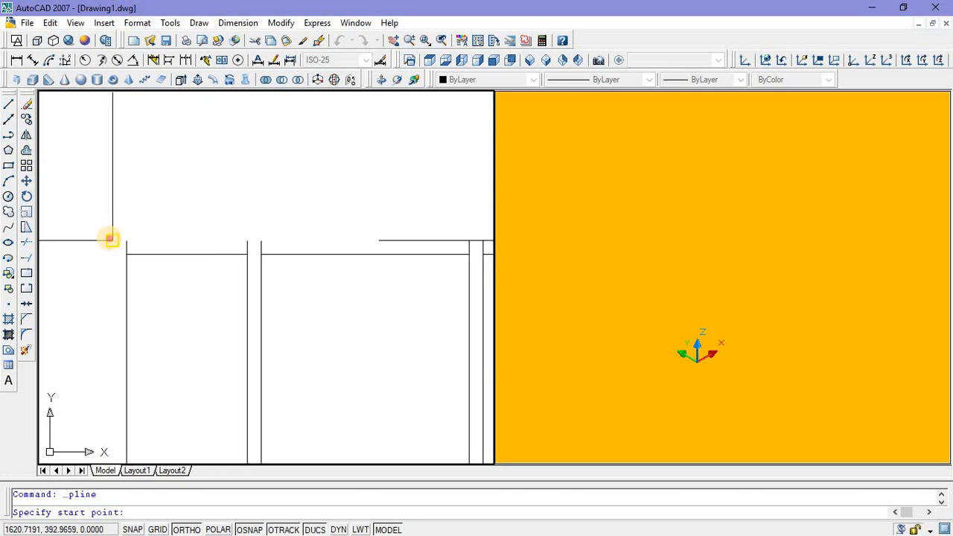
click(106, 239)
scroll(104, 190, down, 2)
middle_drag(107, 179, 98, 236)
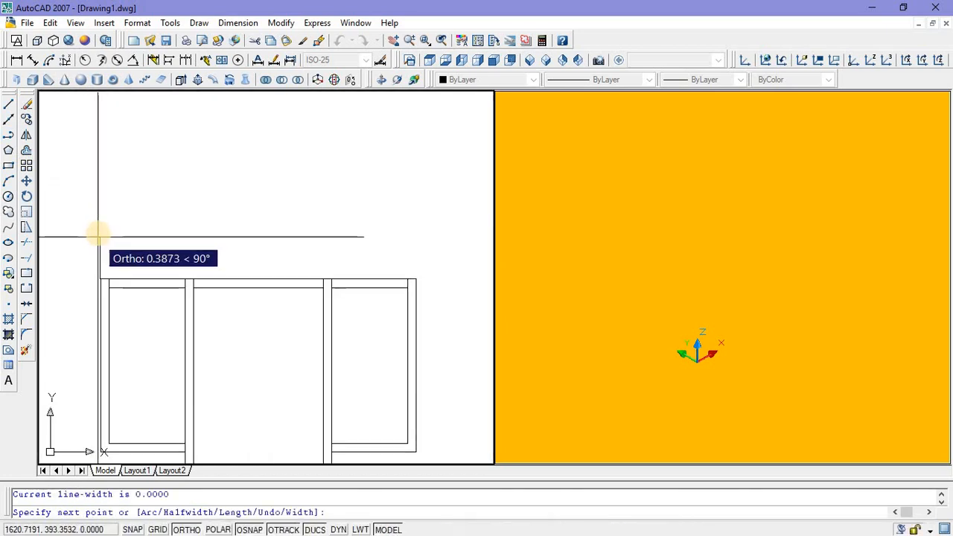
scroll(98, 233, up, 2)
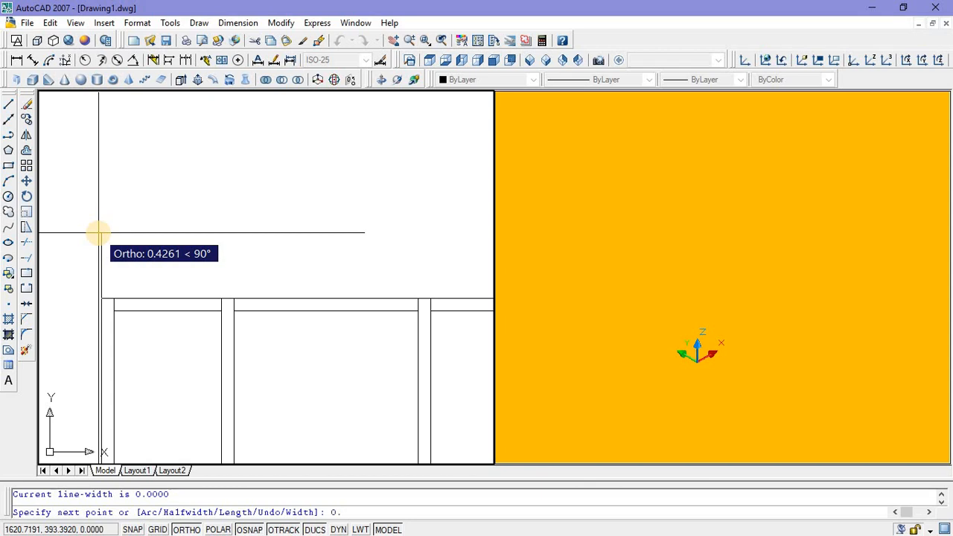
text(0.4)
key(Return)
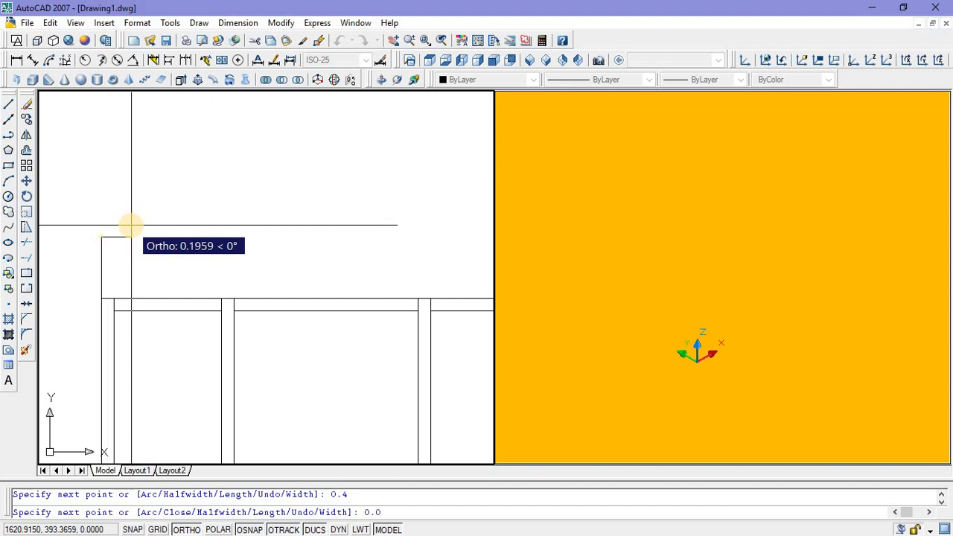
key(Return)
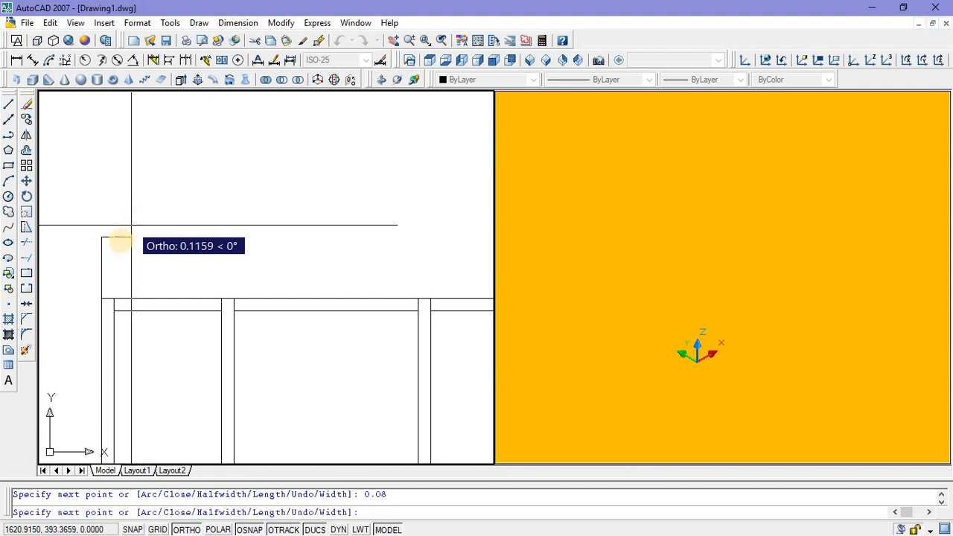
click(114, 297)
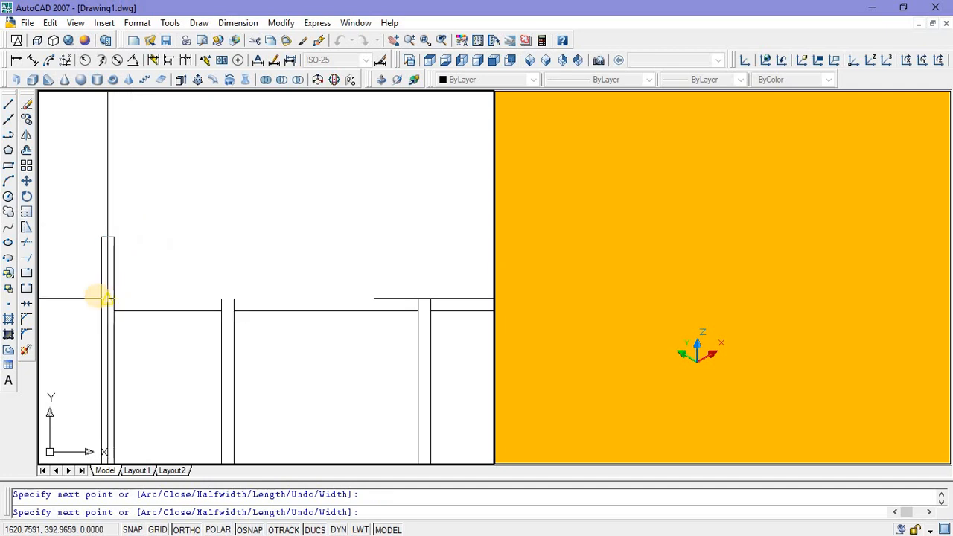
key(Escape)
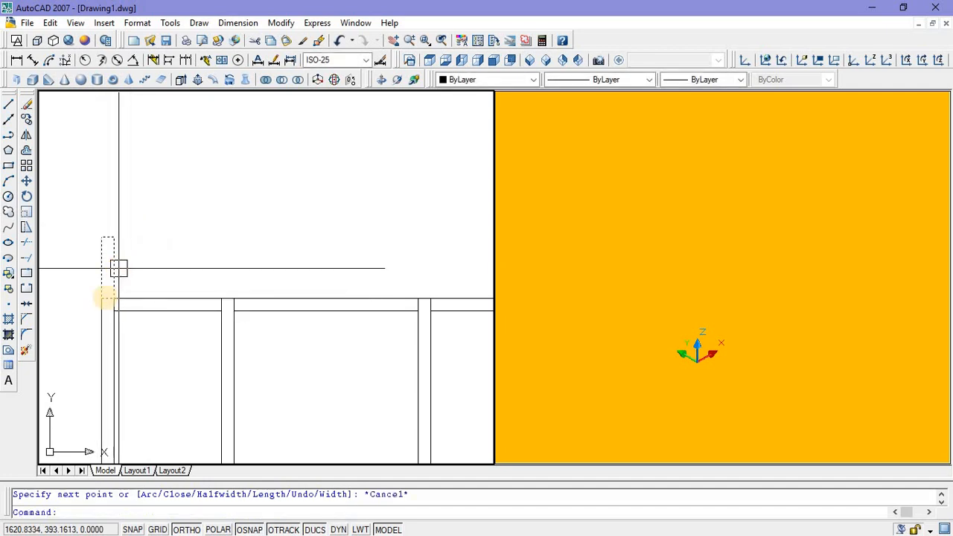
Step: Draw a 0.08 high polyline bar on top of the left upright, running right to align with the left central post's inner edge
scroll(104, 298, down, 2)
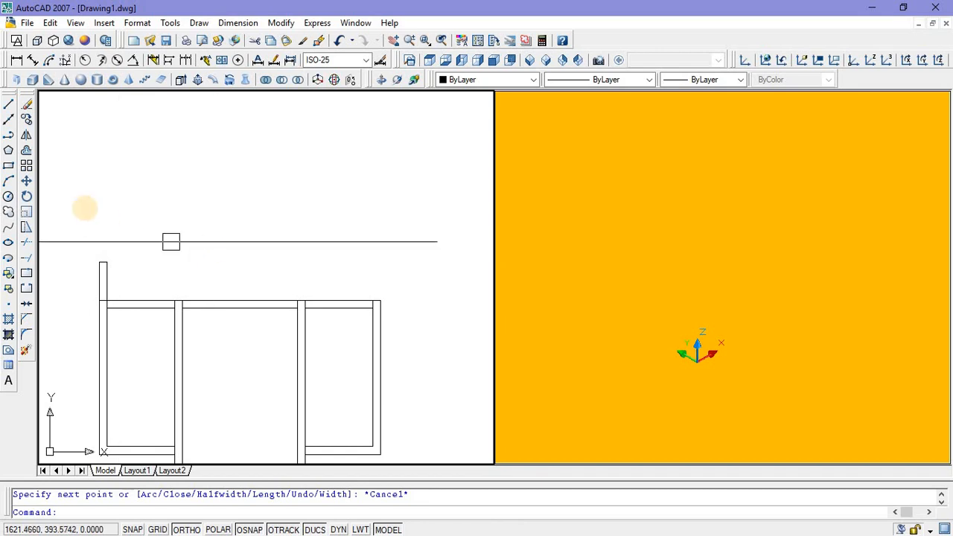
click(8, 167)
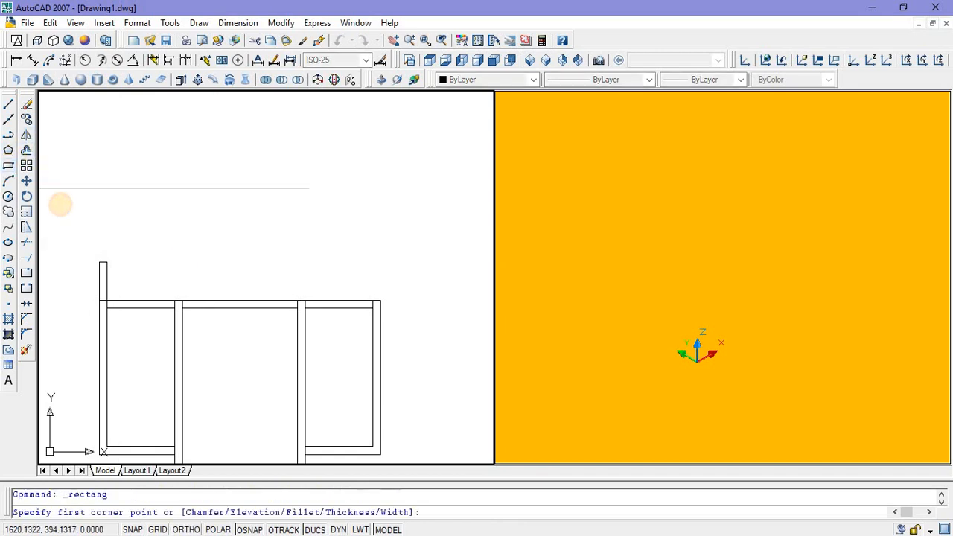
click(8, 135)
click(99, 262)
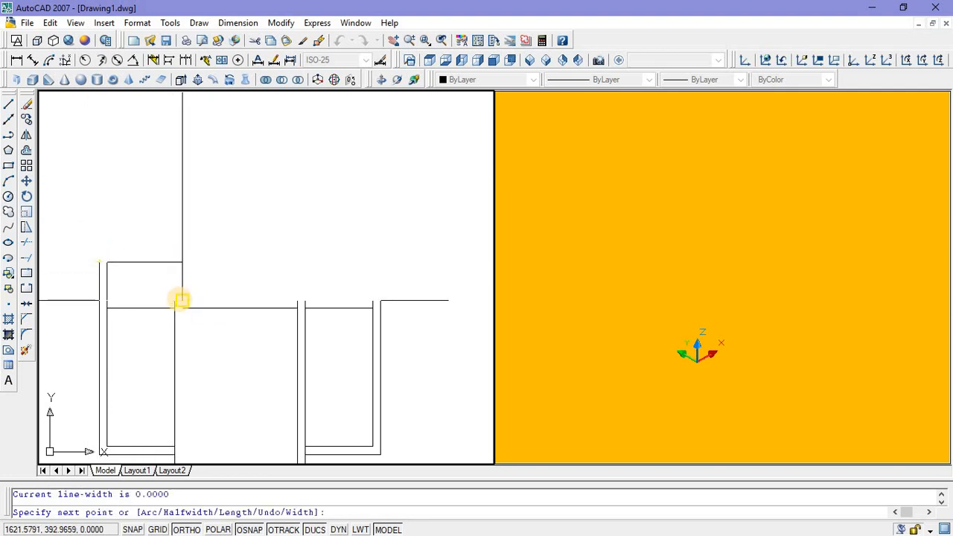
click(183, 265)
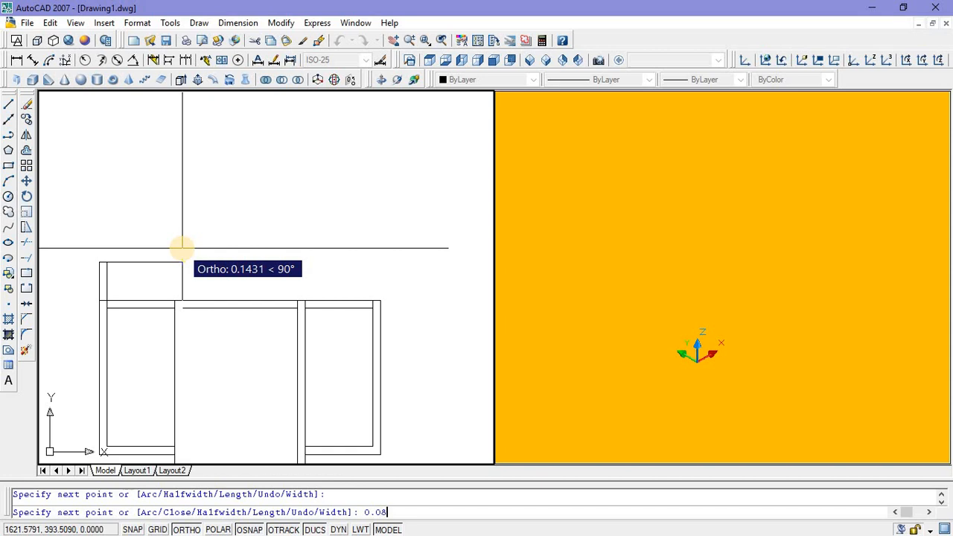
text(0.08)
key(Return)
scroll(98, 253, up, 1)
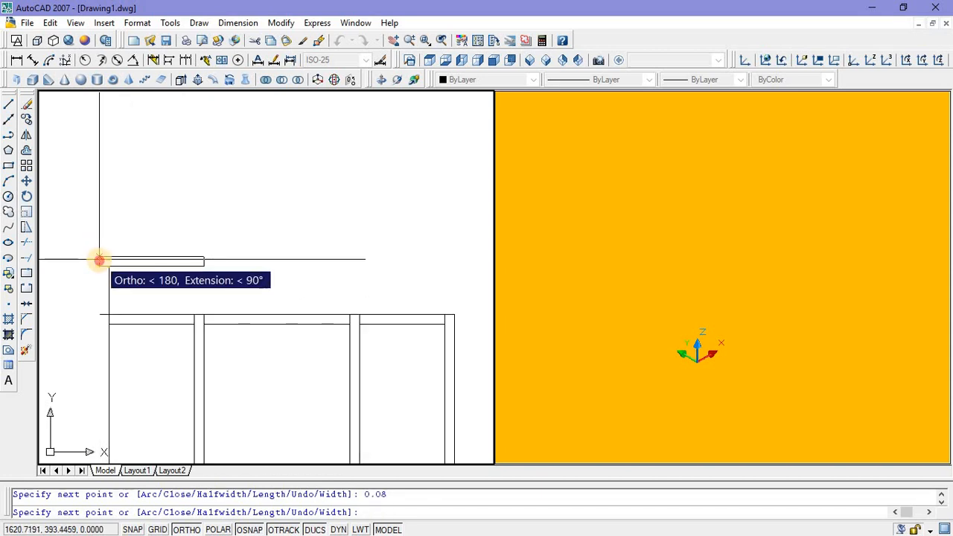
click(99, 259)
key(Escape)
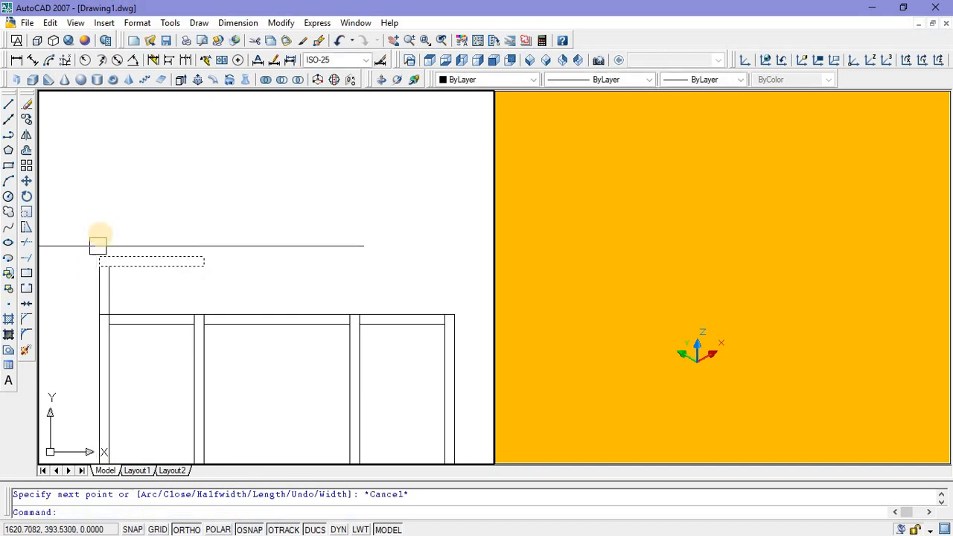
Step: Draw a closed polyline upright above the left central post, matching its width, from the crossbar's upper edge to the top bar's underside
scroll(100, 241, down, 4)
scroll(128, 247, up, 3)
middle_drag(155, 274, 157, 283)
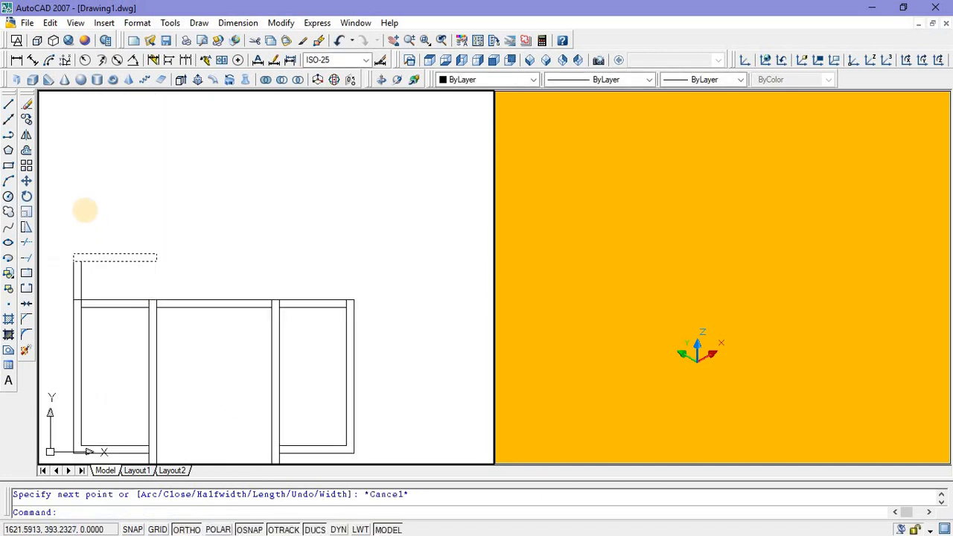
click(9, 138)
scroll(145, 290, up, 4)
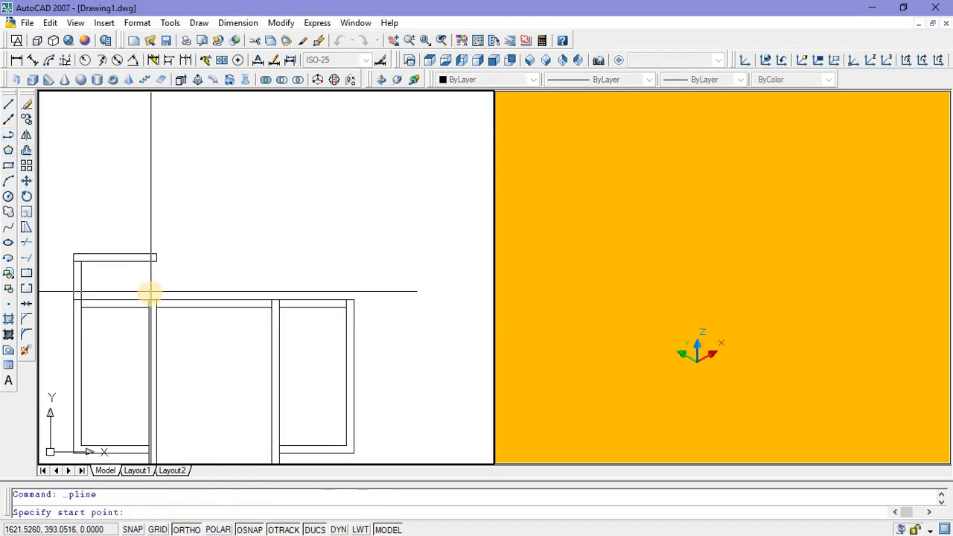
click(144, 307)
click(145, 230)
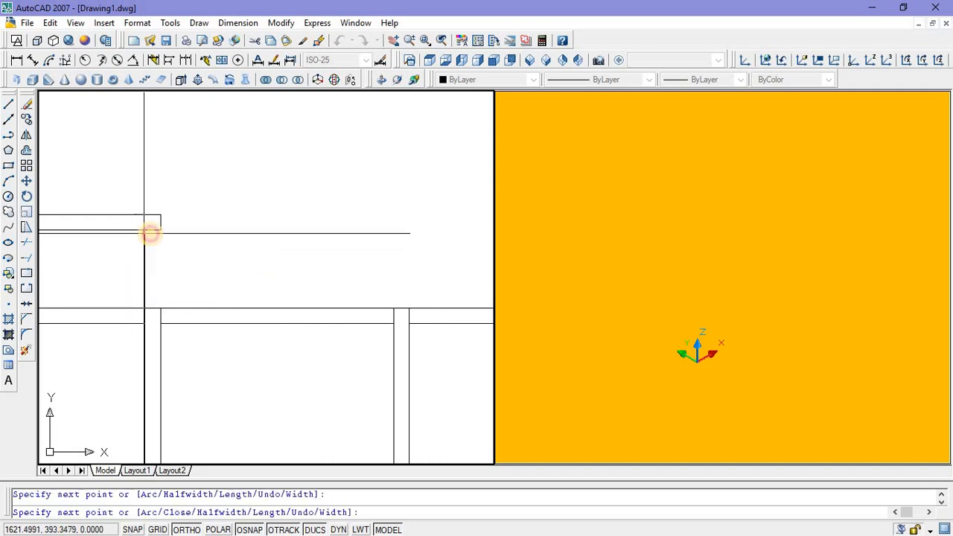
click(160, 230)
click(160, 307)
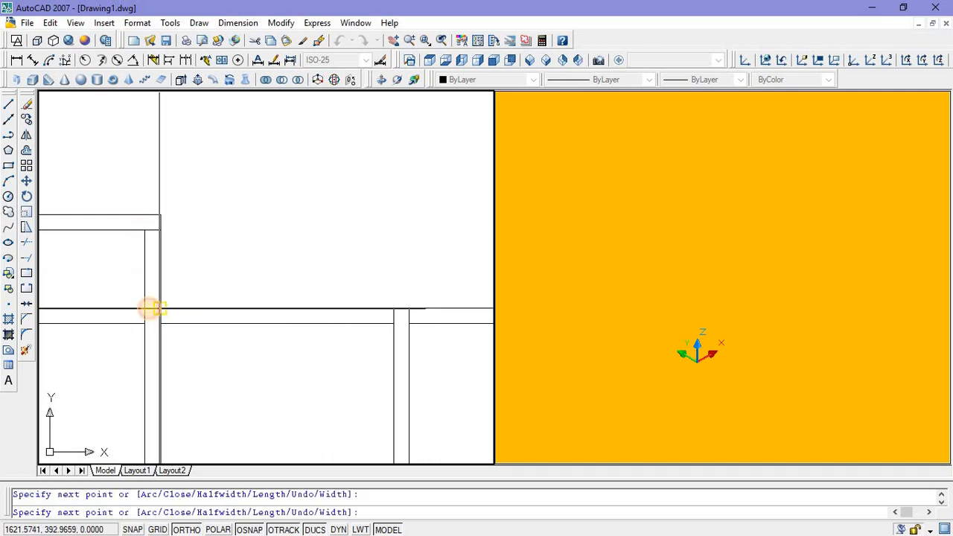
click(144, 307)
key(Return)
Step: Mirror the left top bar and its two uprights about a vertical line through the crossbar's midpoint, keeping the source objects
scroll(201, 257, down, 6)
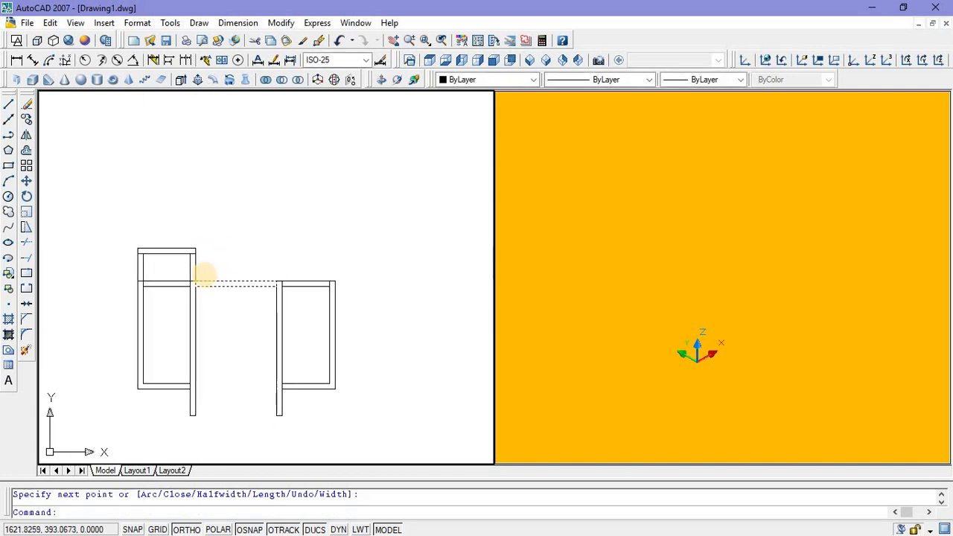
scroll(202, 270, up, 3)
click(214, 270)
scroll(206, 266, down, 2)
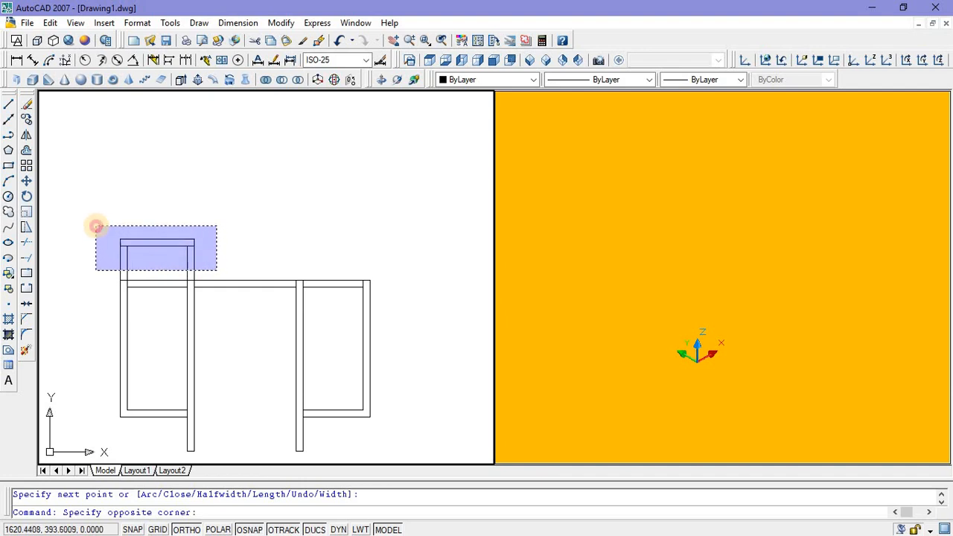
click(96, 227)
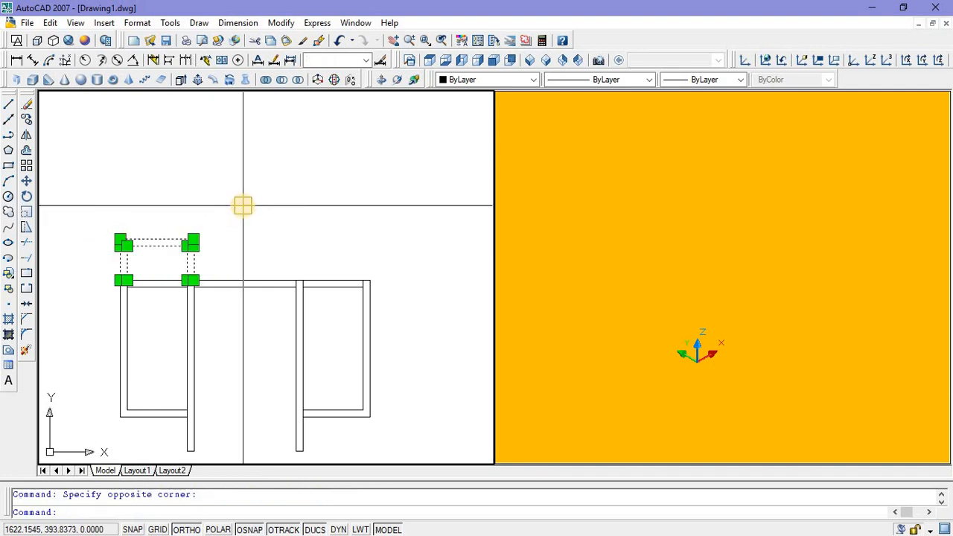
text(mi)
key(Return)
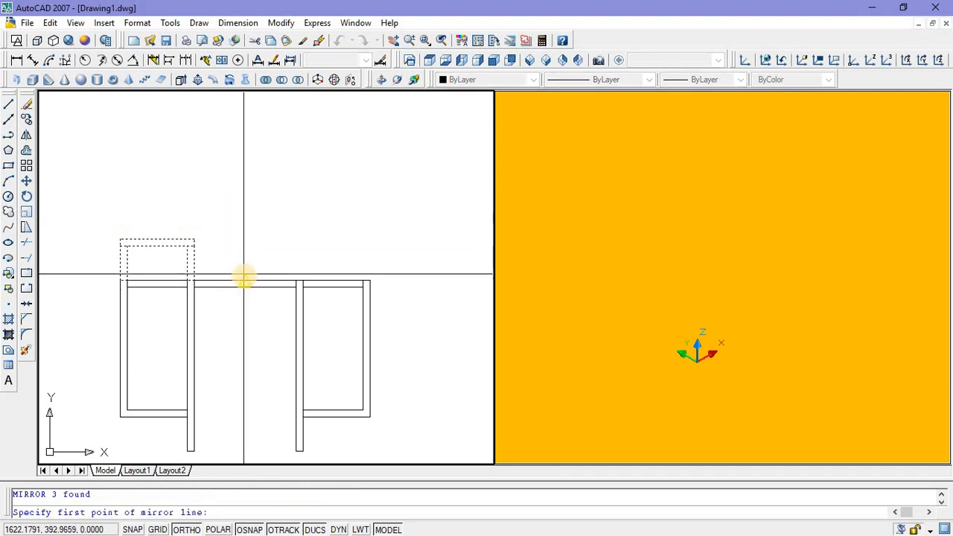
click(244, 279)
click(245, 223)
key(Return)
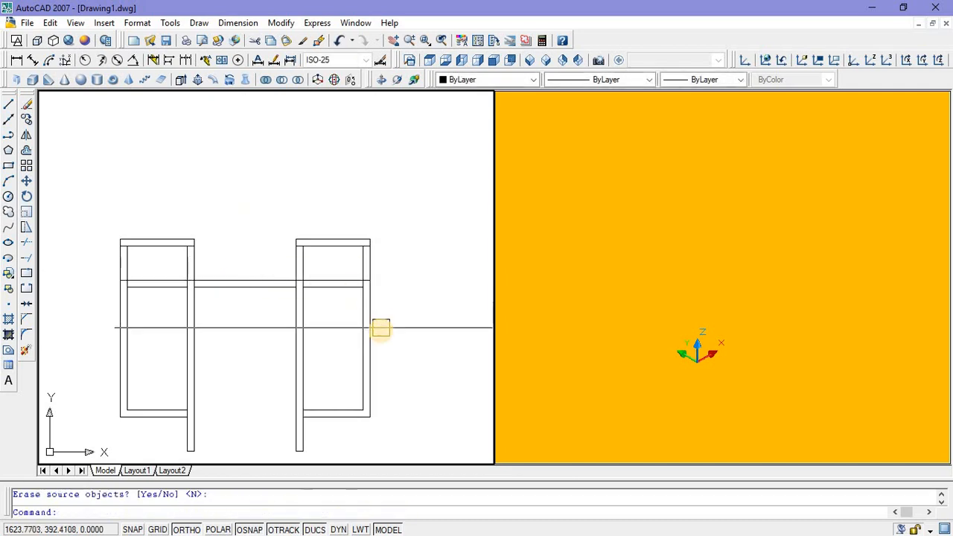
Step: Draw a three-point arc bulging upward between the inner upper corners of the left and right top bars
middle_drag(255, 235, 256, 241)
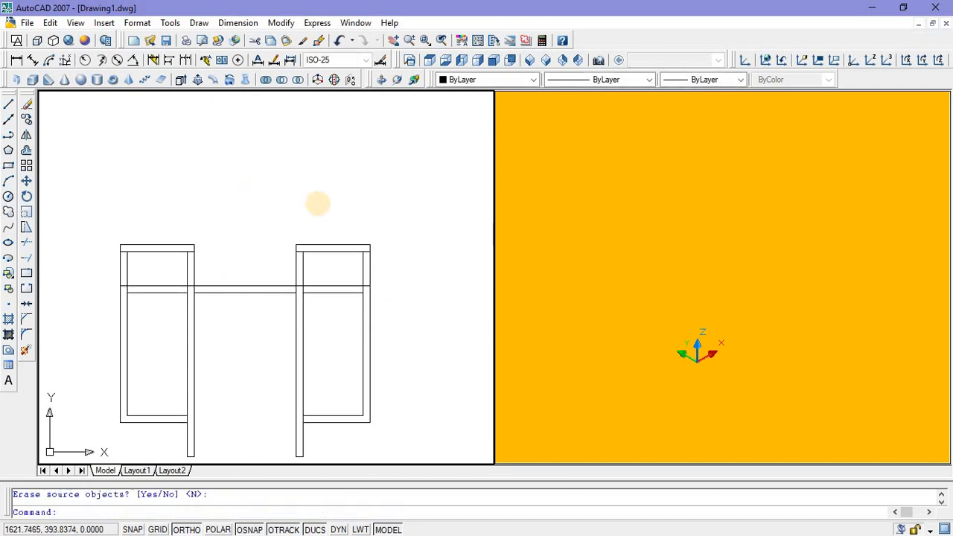
scroll(213, 247, up, 2)
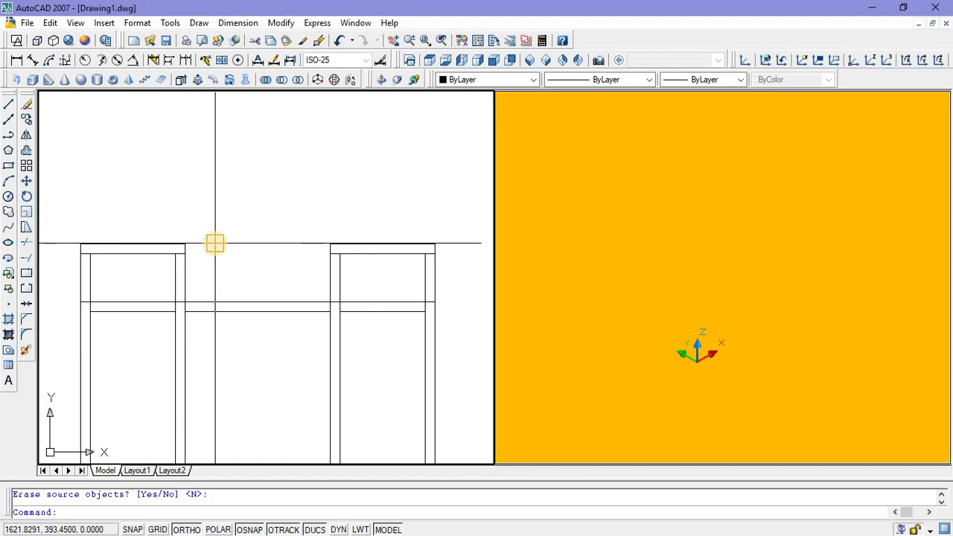
middle_drag(195, 227, 182, 194)
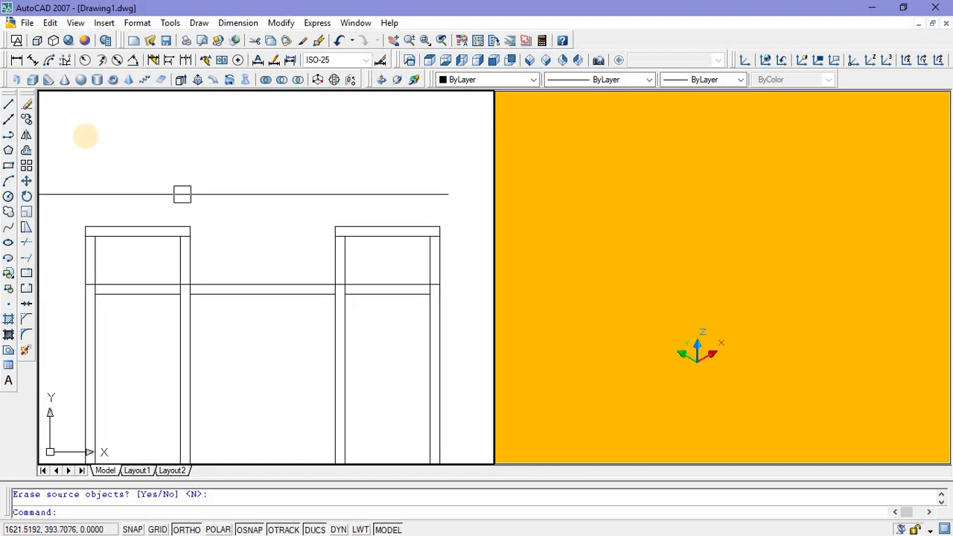
click(11, 139)
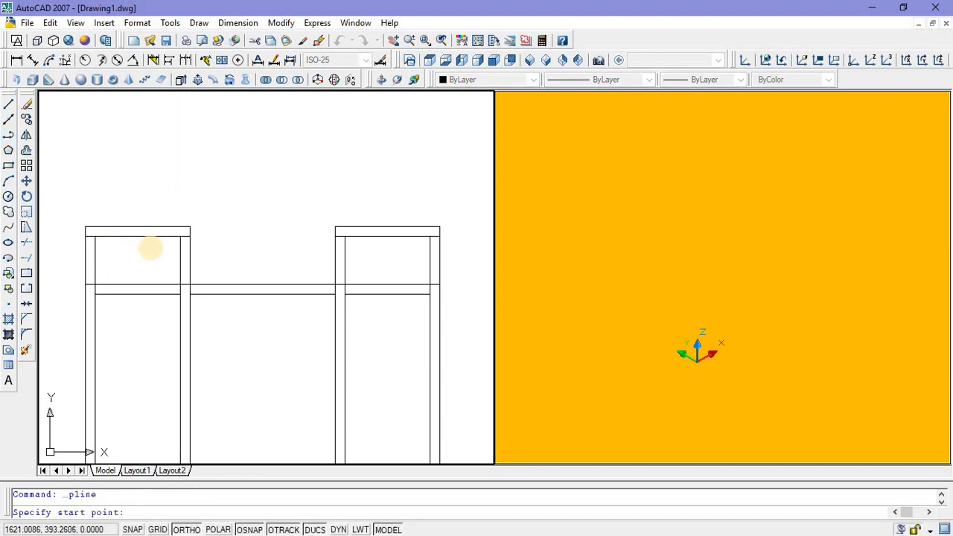
click(8, 181)
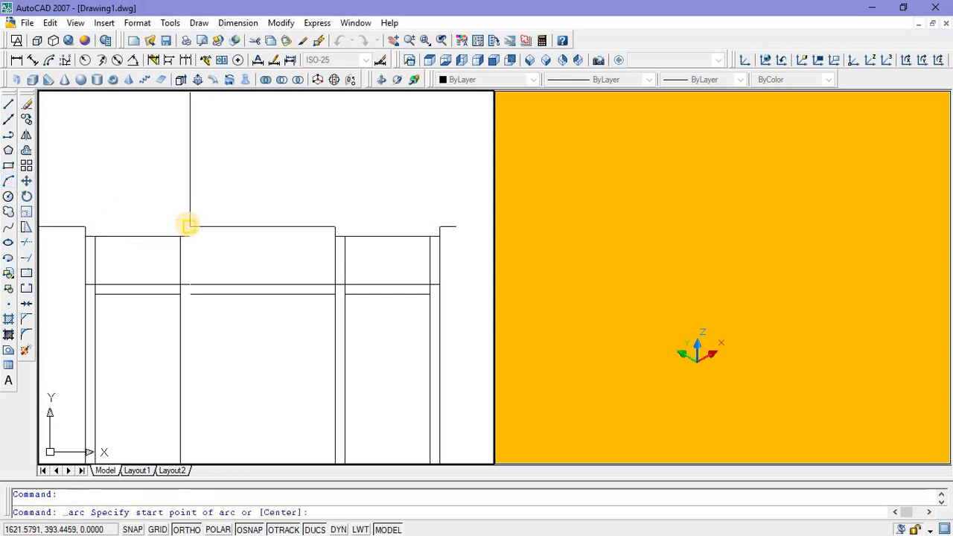
click(190, 226)
click(255, 197)
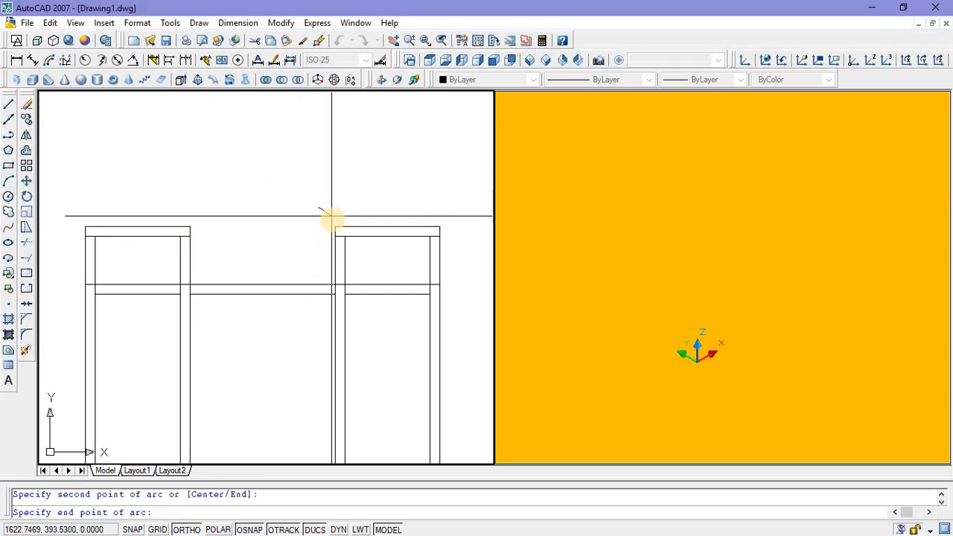
click(335, 227)
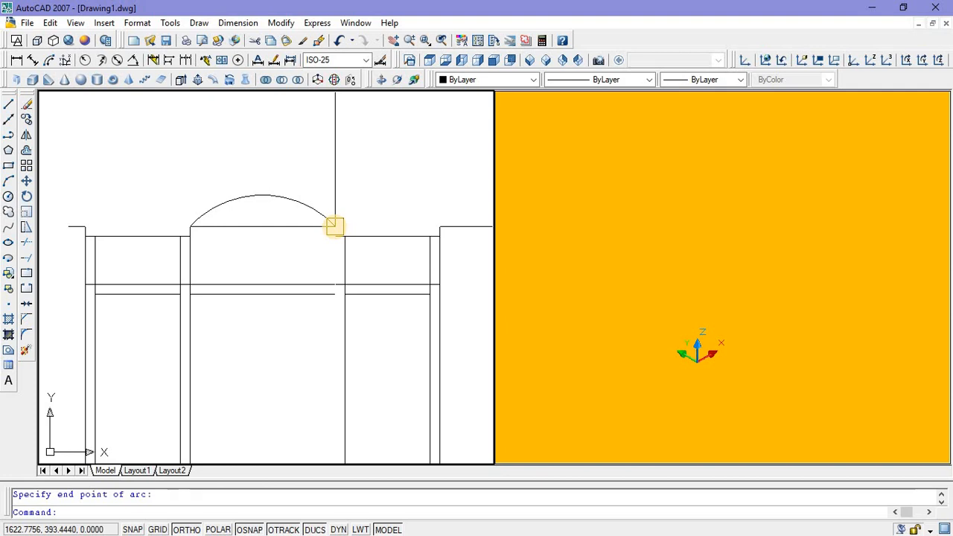
key(Escape)
Step: Offset the arc 0.08 inward, below the original
scroll(239, 286, up, 4)
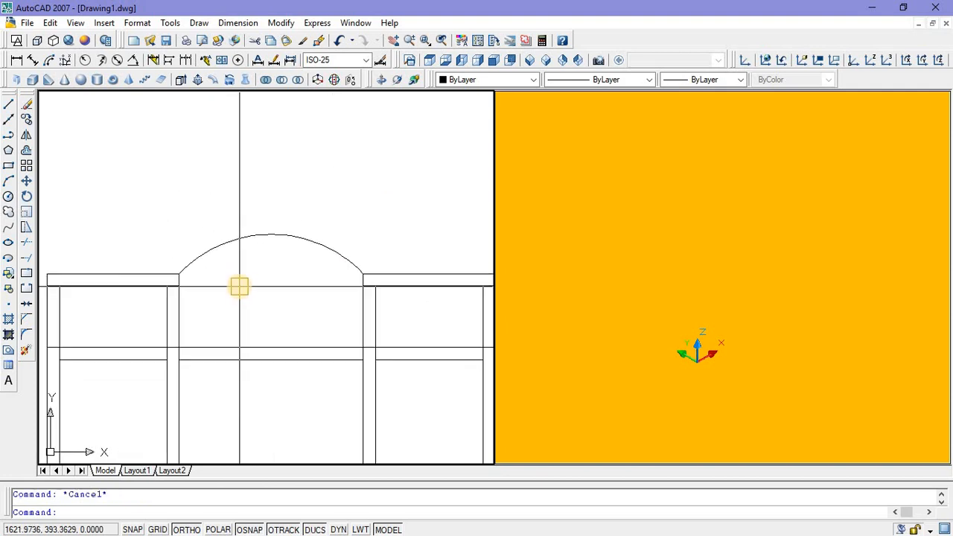
text(o)
key(Return)
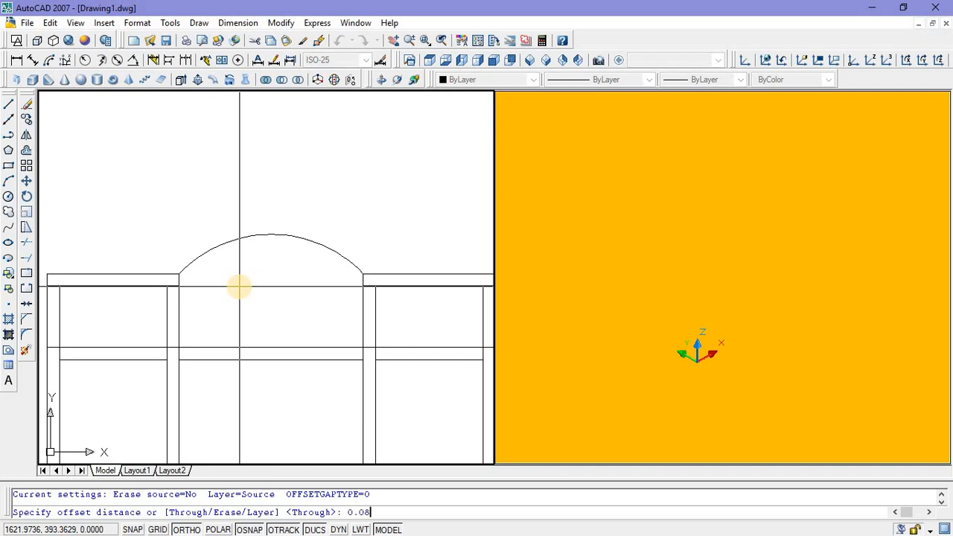
text(0.08)
key(Return)
click(260, 238)
click(267, 314)
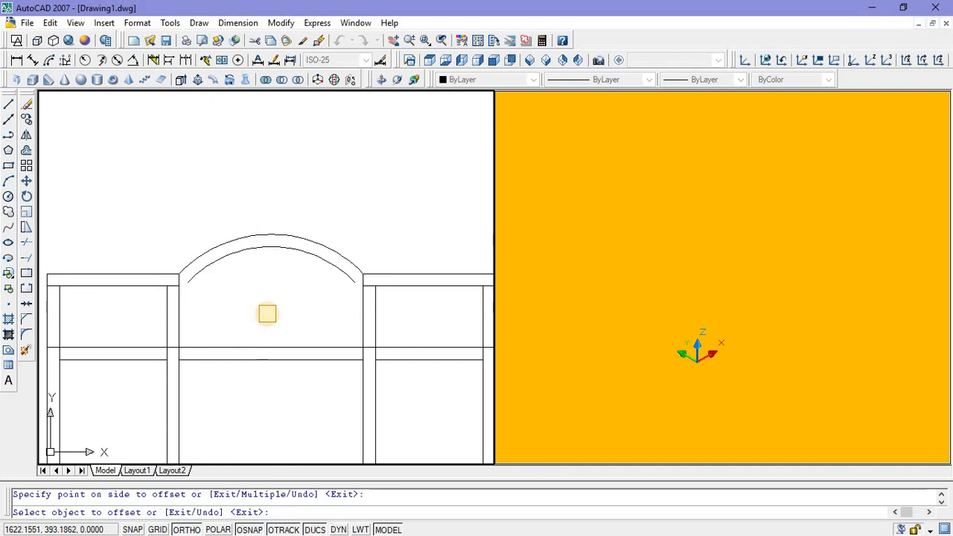
key(Escape)
Step: Draw a polyline from the inner arc's left end to the left top bar's lower inner corner and up to its upper inner corner
scroll(190, 297, up, 3)
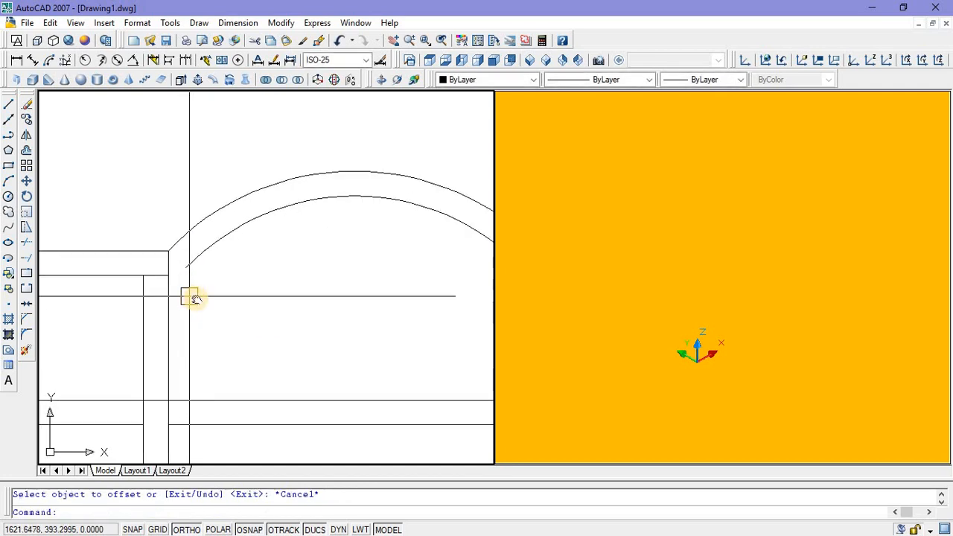
scroll(199, 292, down, 3)
scroll(216, 283, up, 2)
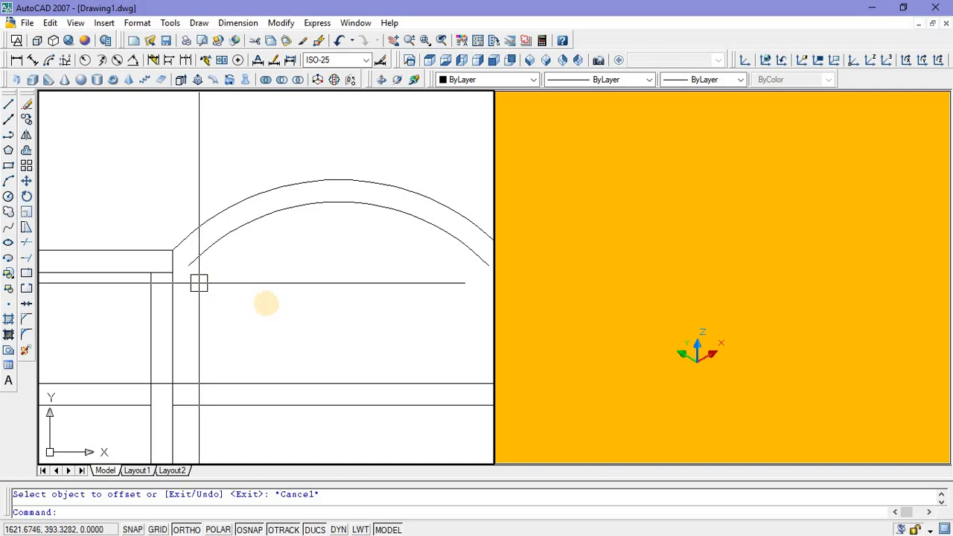
click(9, 136)
click(188, 266)
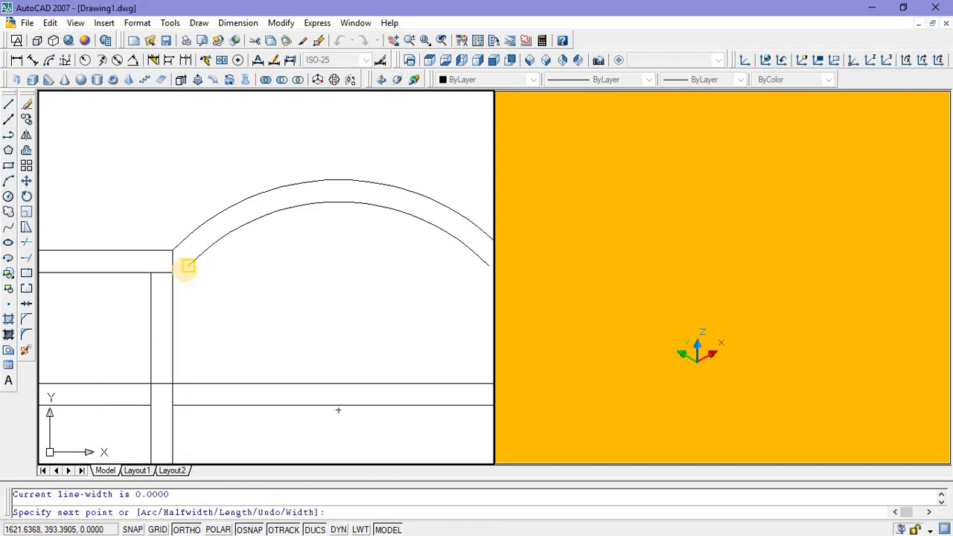
scroll(188, 266, up, 2)
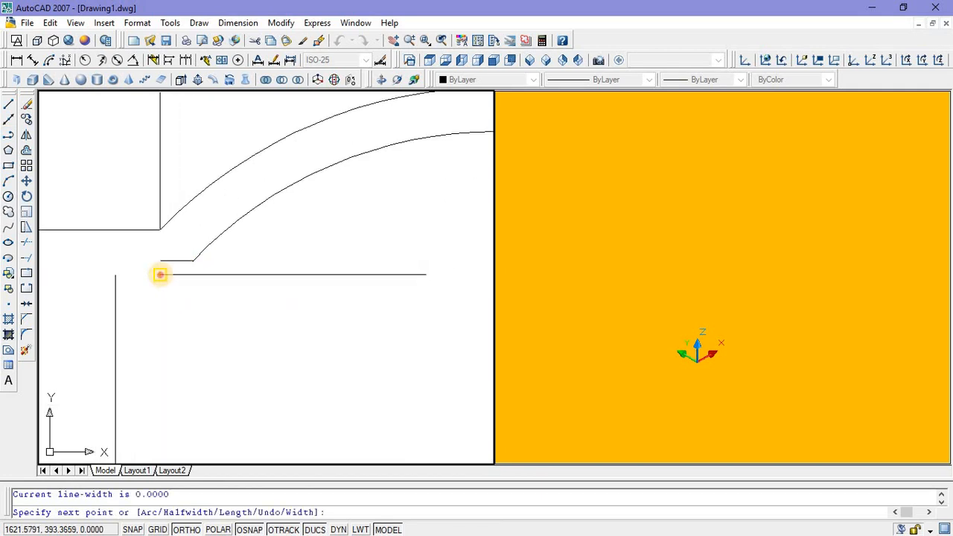
click(160, 274)
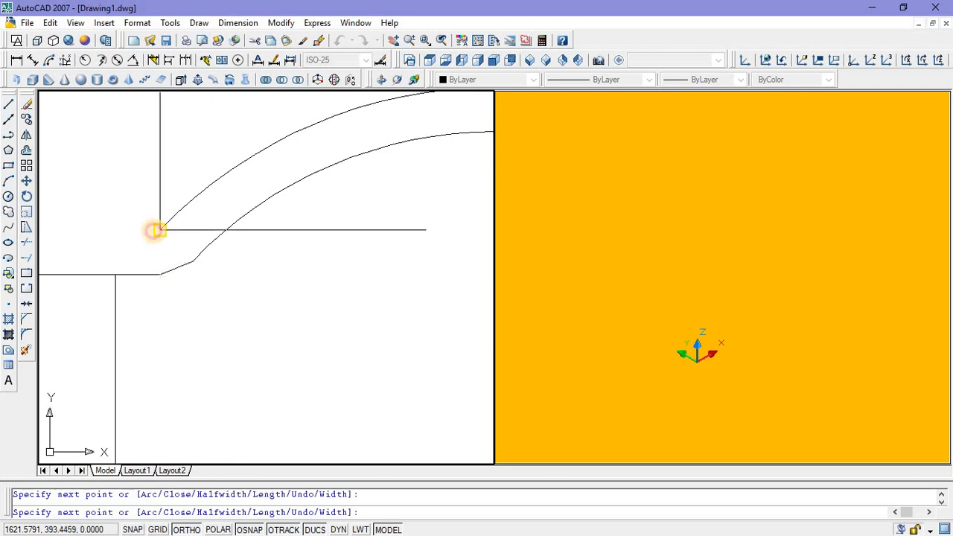
scroll(201, 272, down, 2)
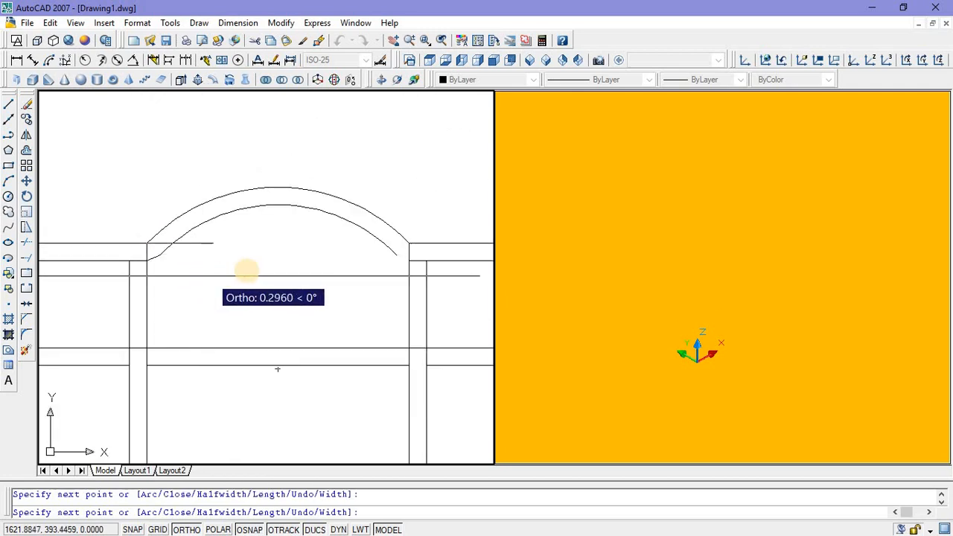
key(Escape)
Step: Mirror the arch's left end polyline about a vertical line through the arc's midpoint, keeping the source object
scroll(158, 264, up, 2)
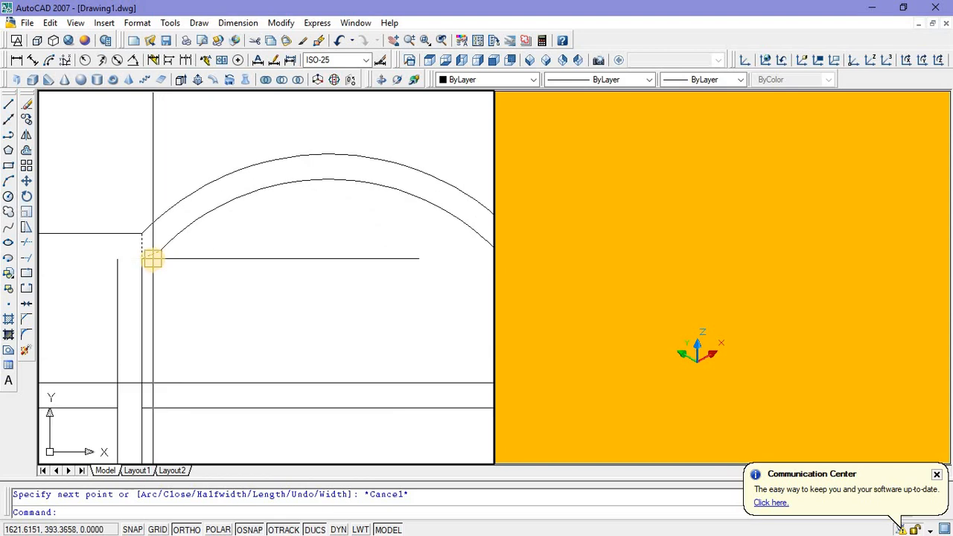
click(151, 254)
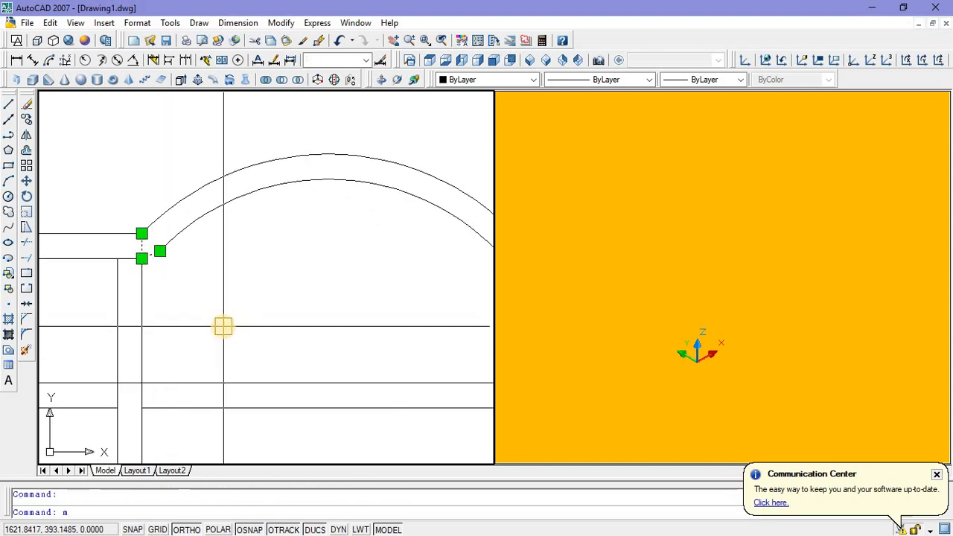
text(mi)
key(Return)
scroll(313, 253, down, 2)
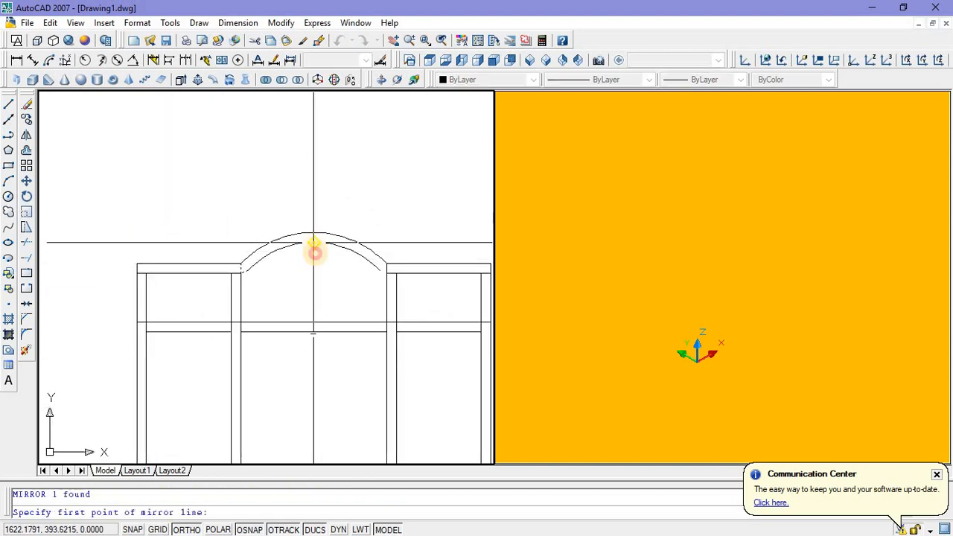
click(316, 246)
click(316, 283)
key(Return)
scroll(405, 273, up, 3)
scroll(280, 267, down, 4)
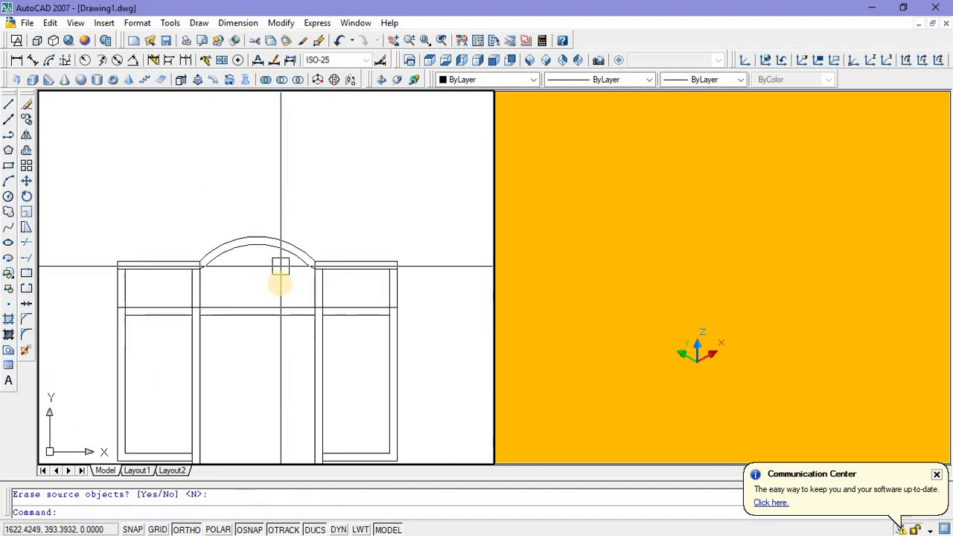
middle_drag(281, 277, 296, 254)
scroll(217, 273, up, 3)
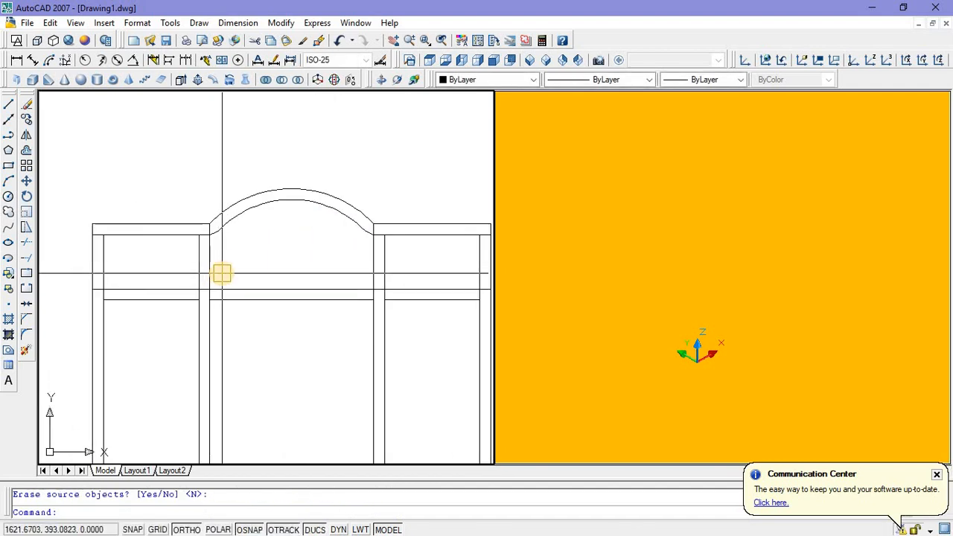
scroll(223, 270, down, 4)
middle_drag(255, 318, 273, 299)
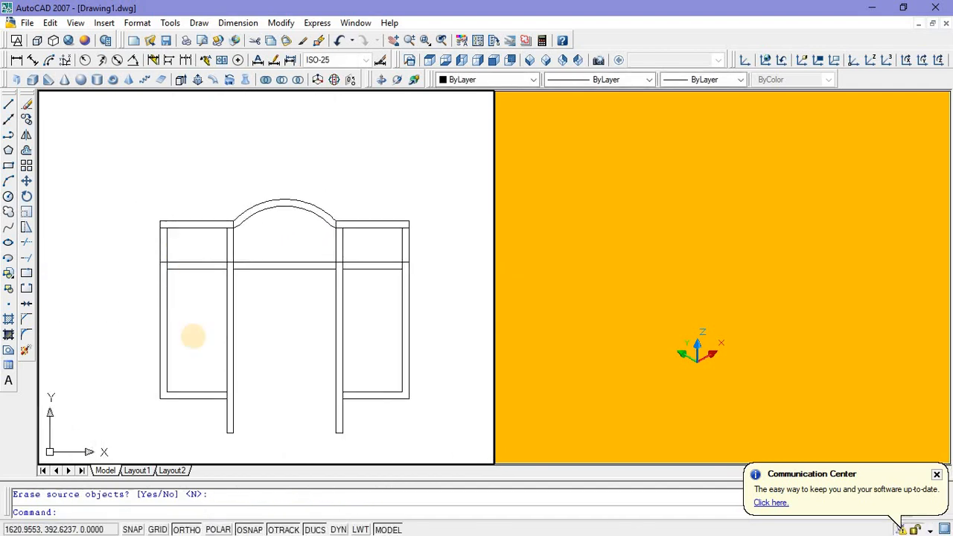
click(632, 326)
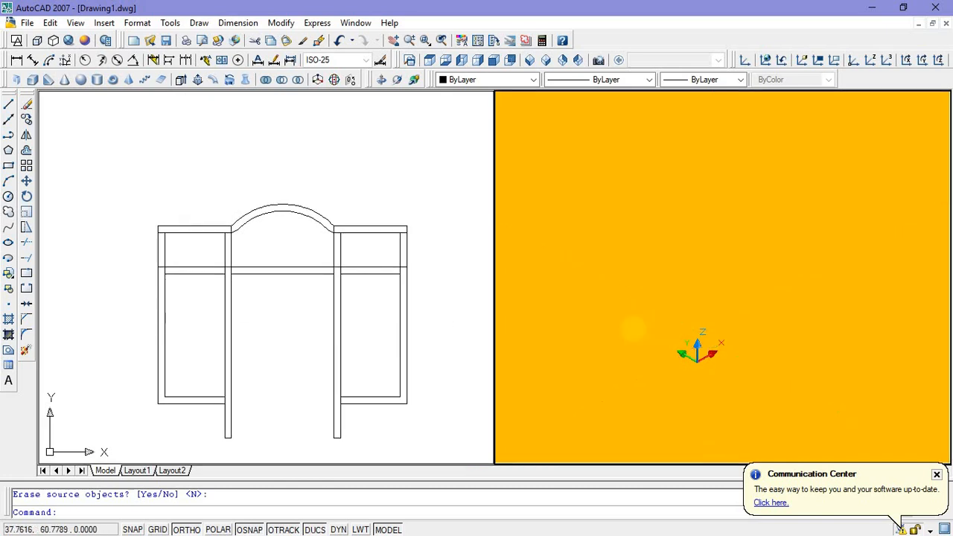
middle_drag(608, 348, 652, 346)
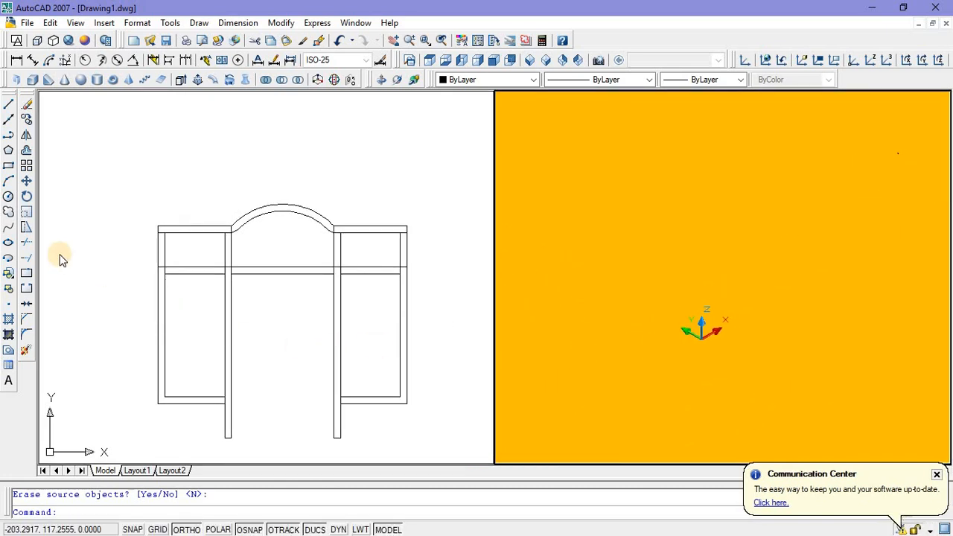
Step: Draw a rectangle filling the left side frame's lower opening, from below the crossbar to the frame's inner lower corner beside the post
click(8, 165)
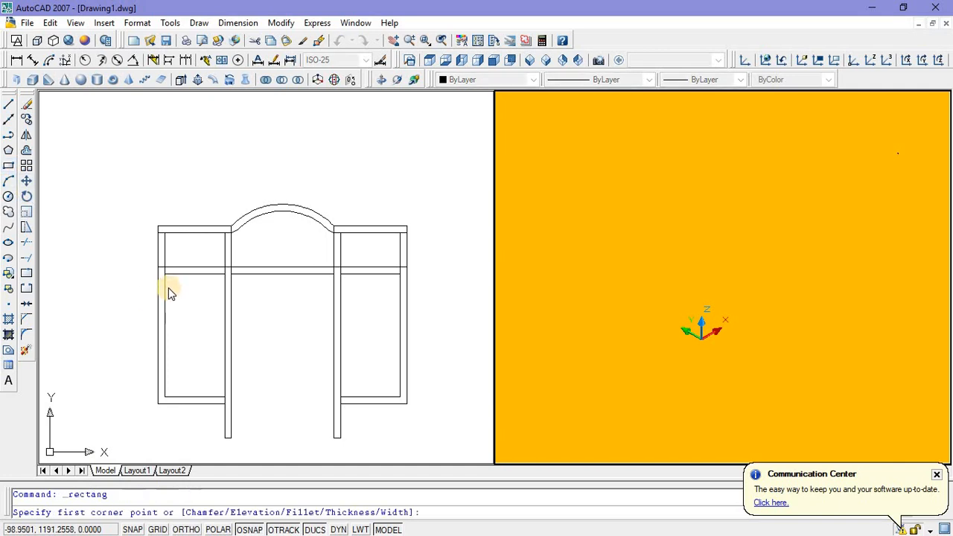
click(170, 291)
click(165, 274)
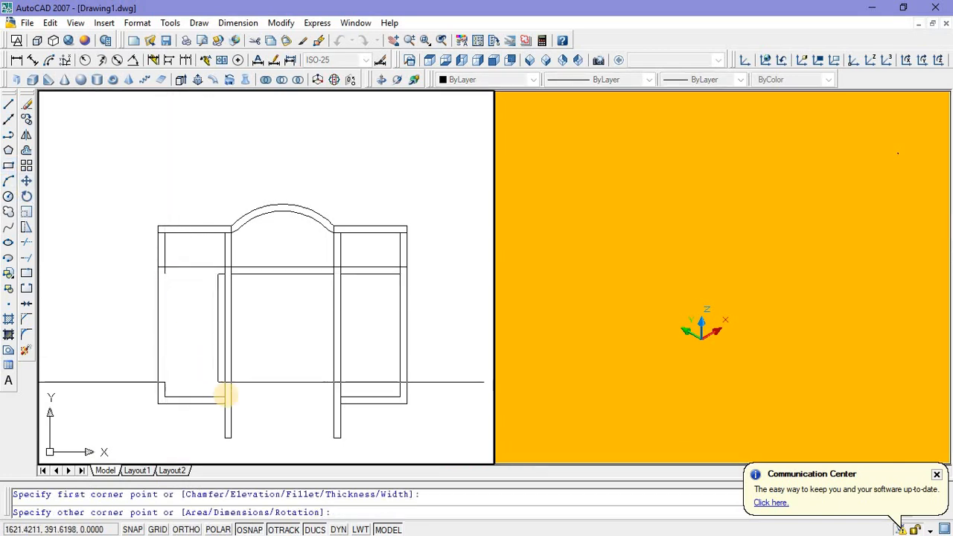
click(224, 398)
click(196, 340)
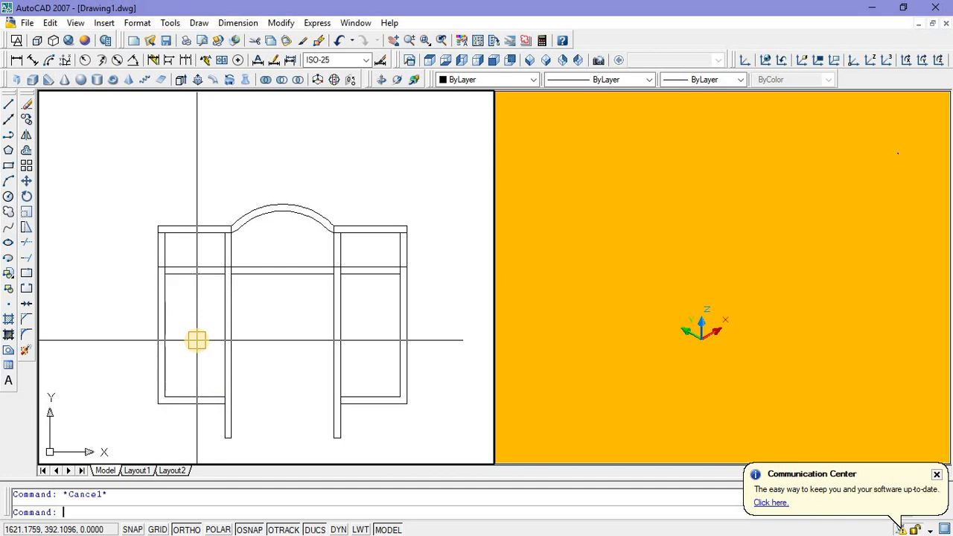
Step: Offset the rectangle in the lower left opening 0.12 inward
key(Return)
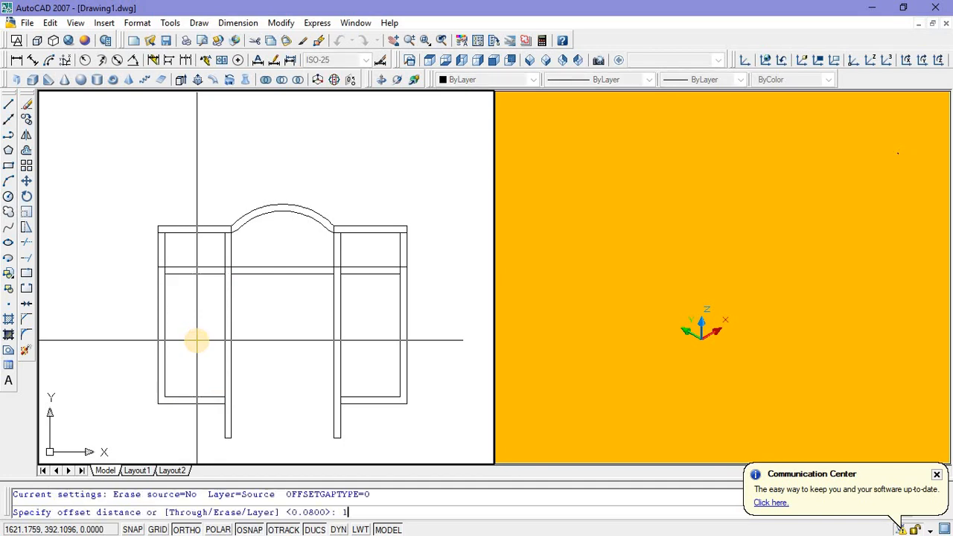
key(Escape)
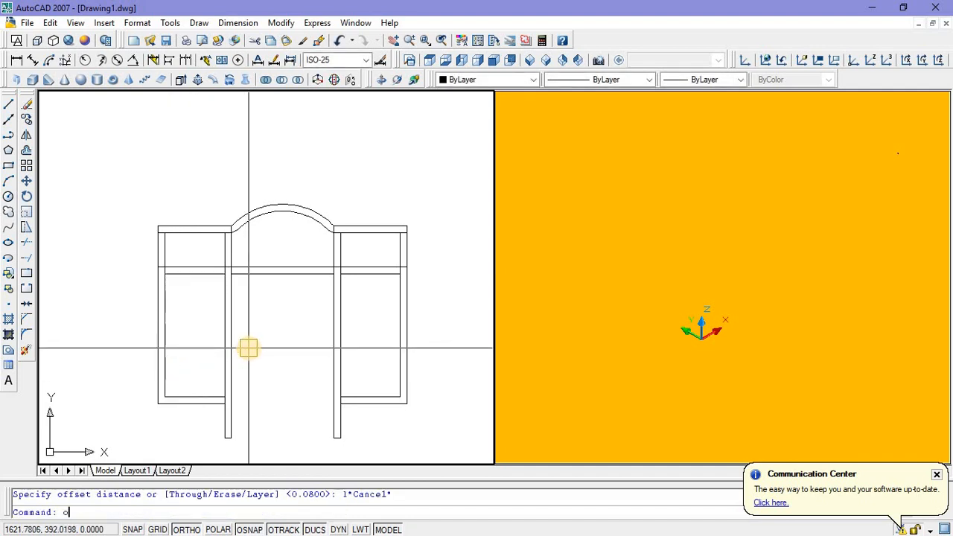
key(Return)
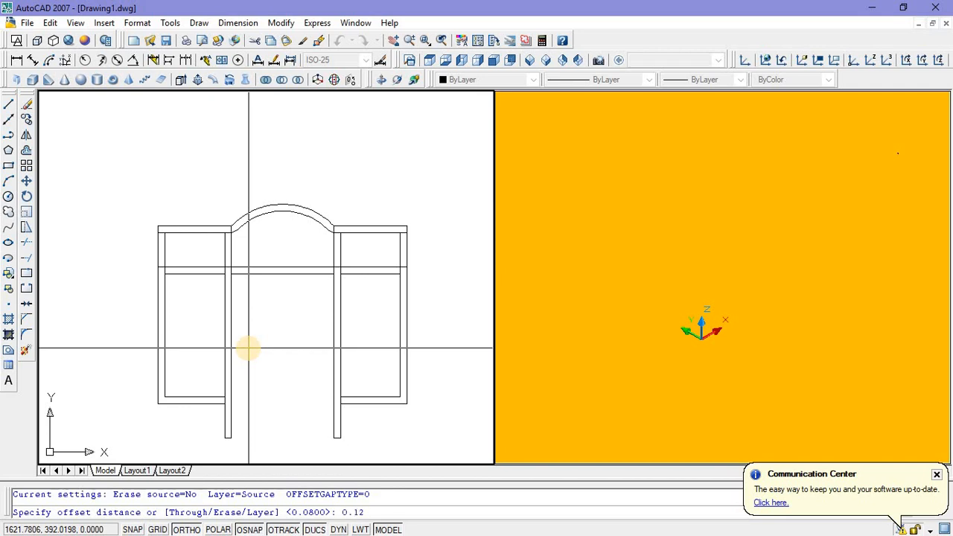
key(Return)
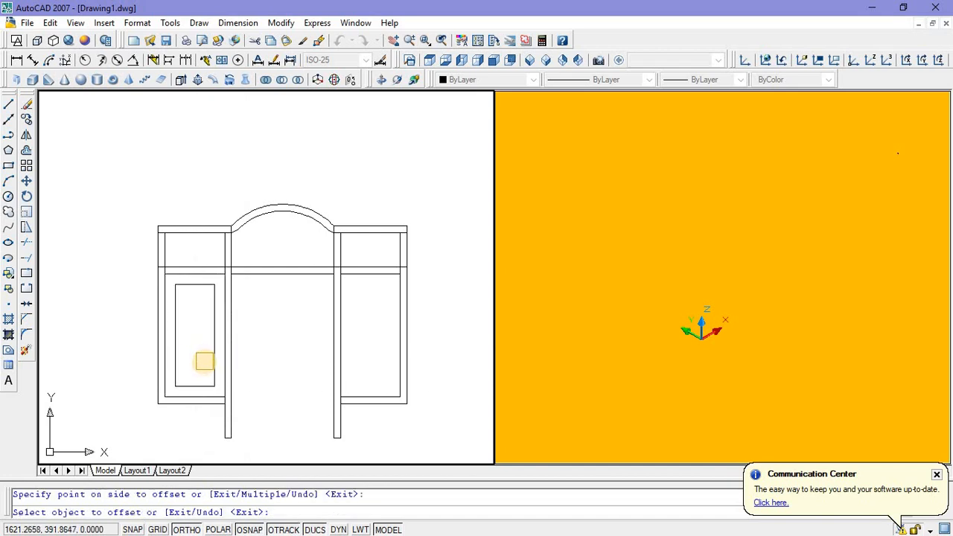
key(Escape)
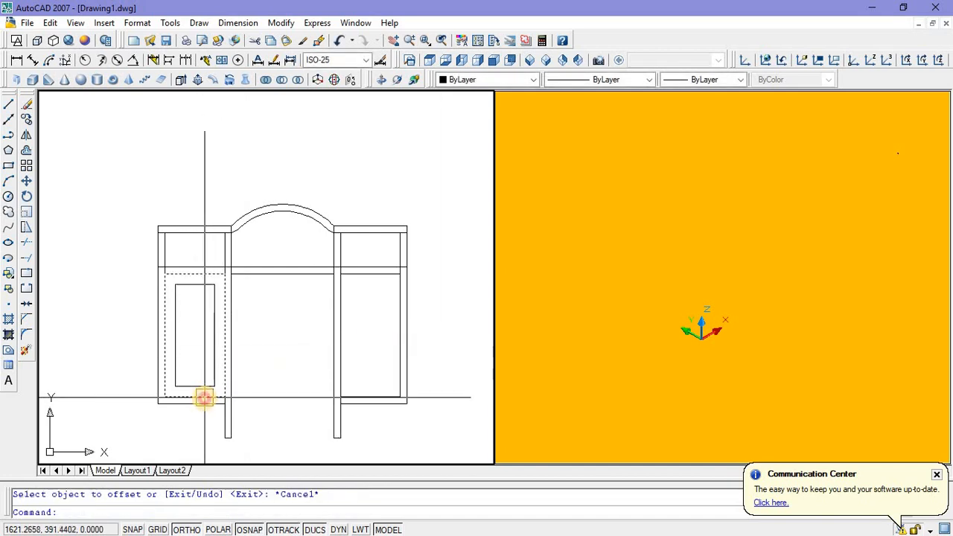
Step: Mirror both nested rectangles of the lower left opening about a vertical line through the crossbar's midpoint, keeping the source objects
click(205, 398)
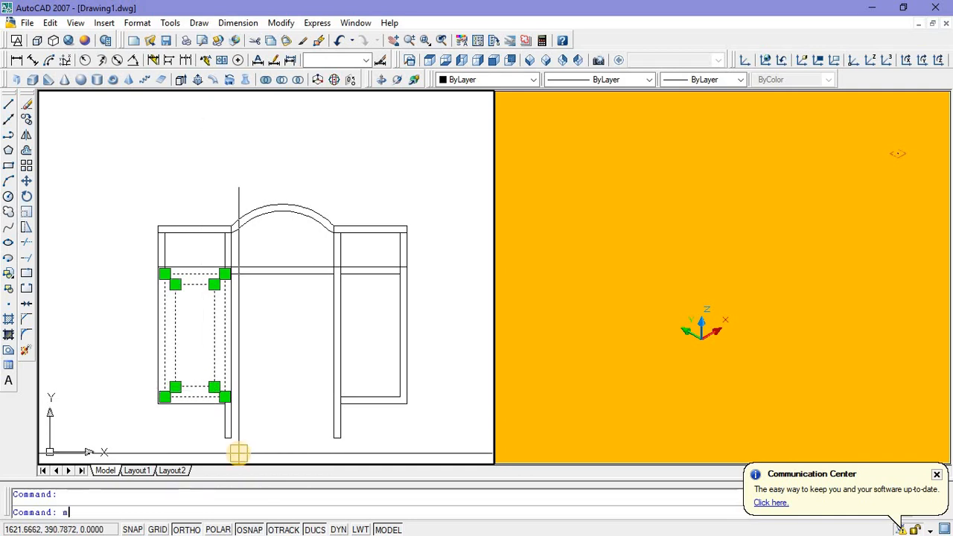
key(Return)
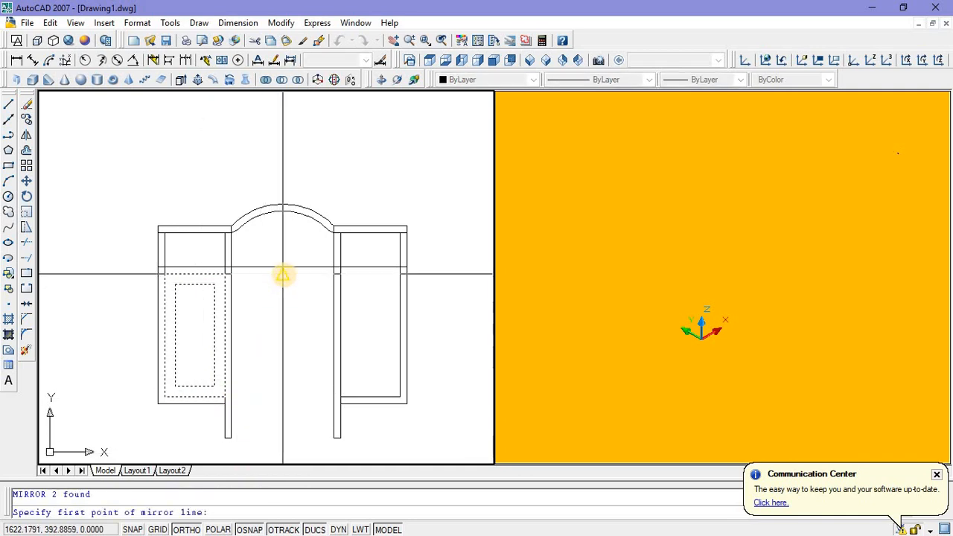
click(283, 282)
click(283, 346)
key(Return)
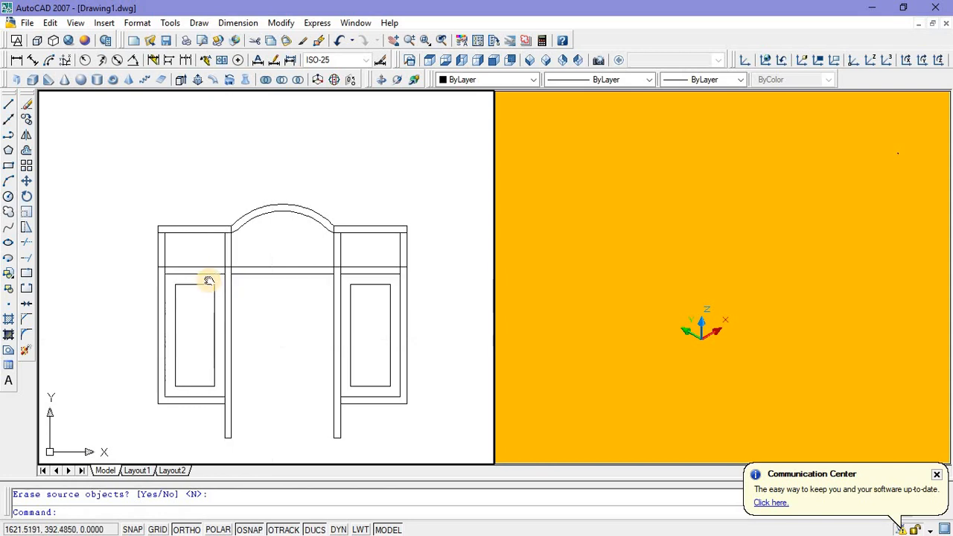
Step: Draw a rectangle filling the upper left opening, between the top bar and the crossbar's upper edge
middle_drag(206, 276, 165, 227)
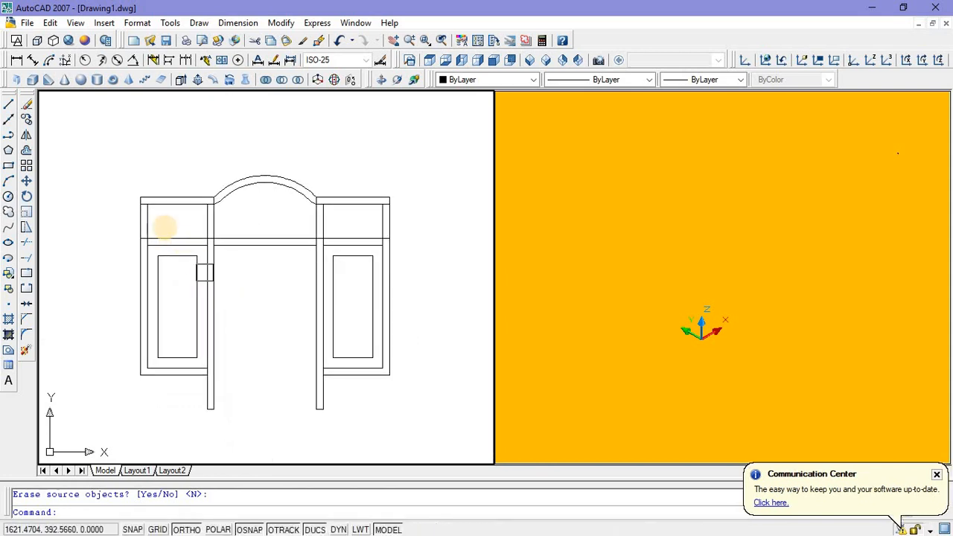
click(8, 165)
click(142, 200)
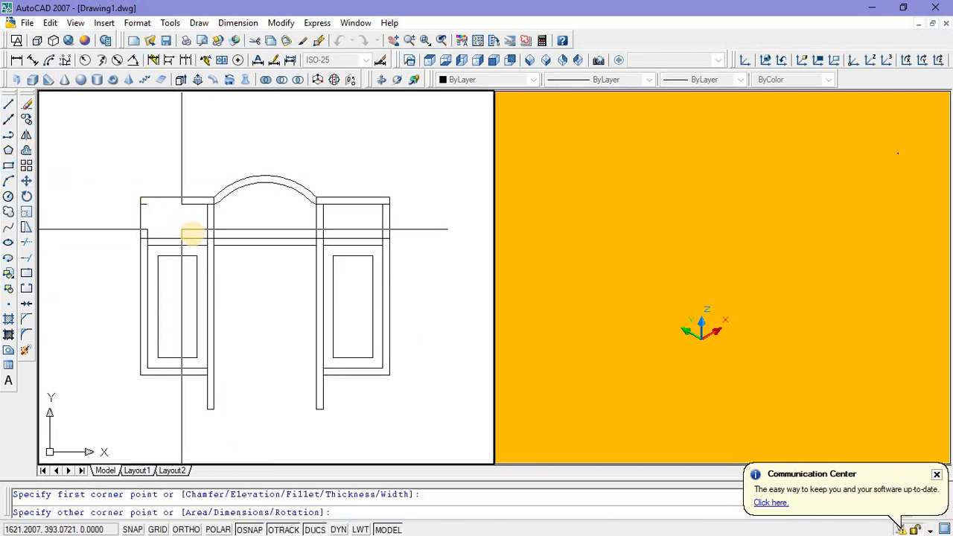
click(208, 238)
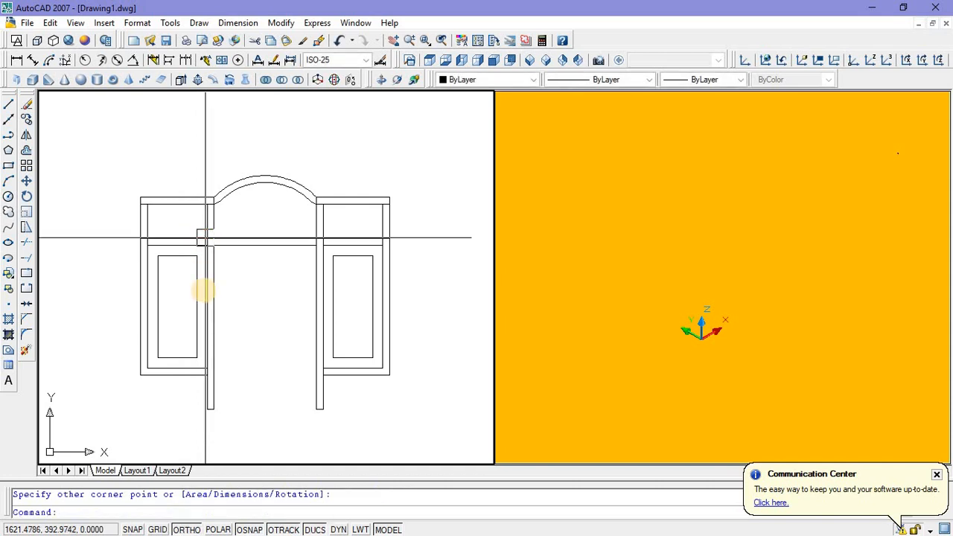
key(Escape)
middle_drag(187, 235, 204, 276)
click(204, 277)
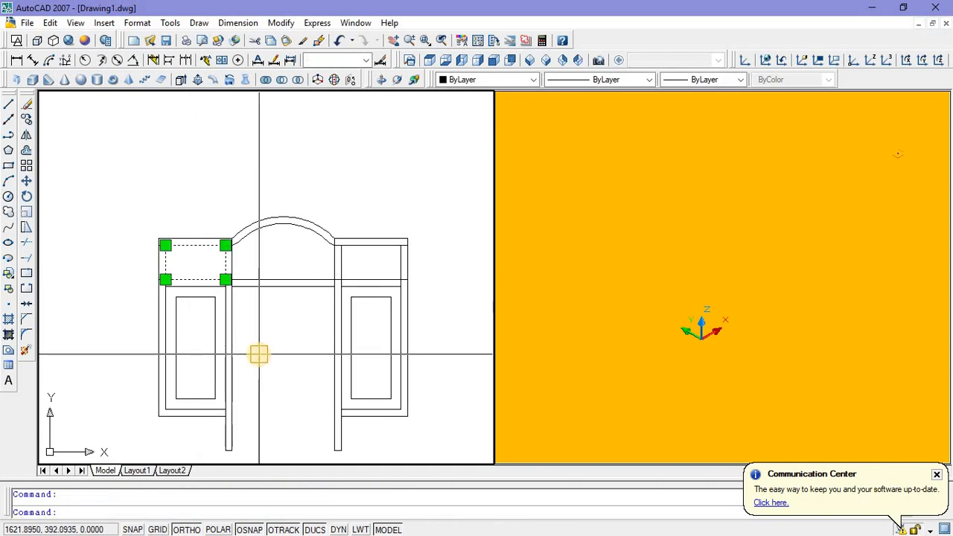
key(Escape)
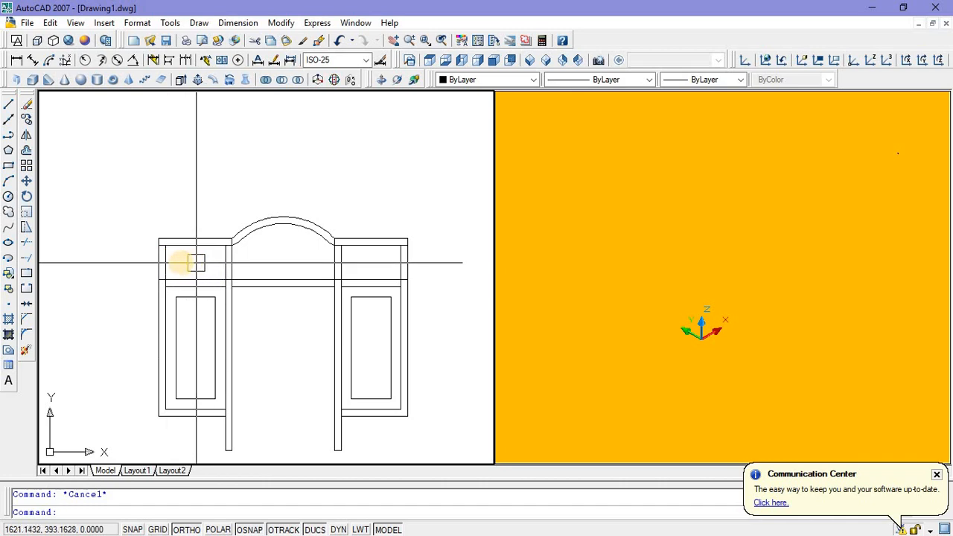
Step: Draw a narrow vertical bar rectangle 0.02 wide and 0.4 high in the empty space above the left top bar
click(8, 165)
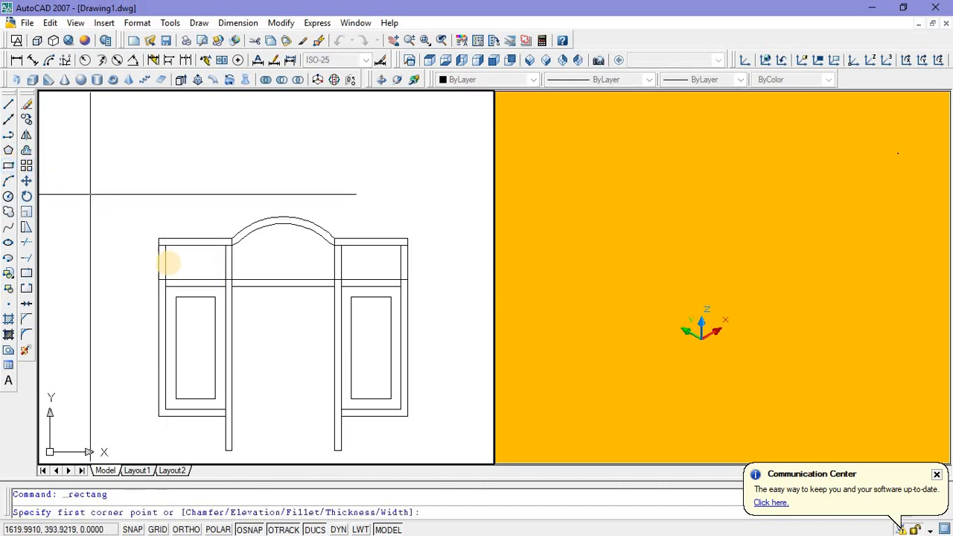
scroll(170, 256, up, 2)
click(164, 145)
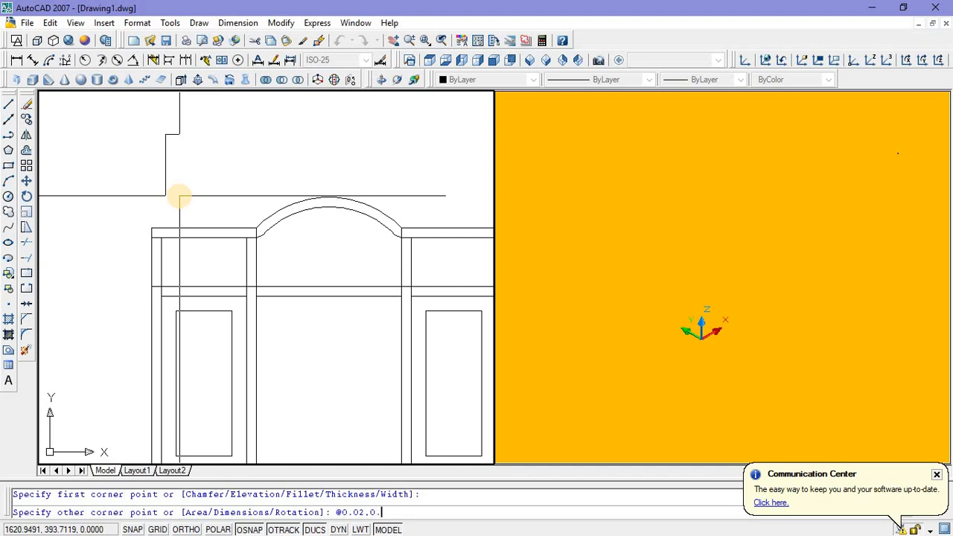
key(Return)
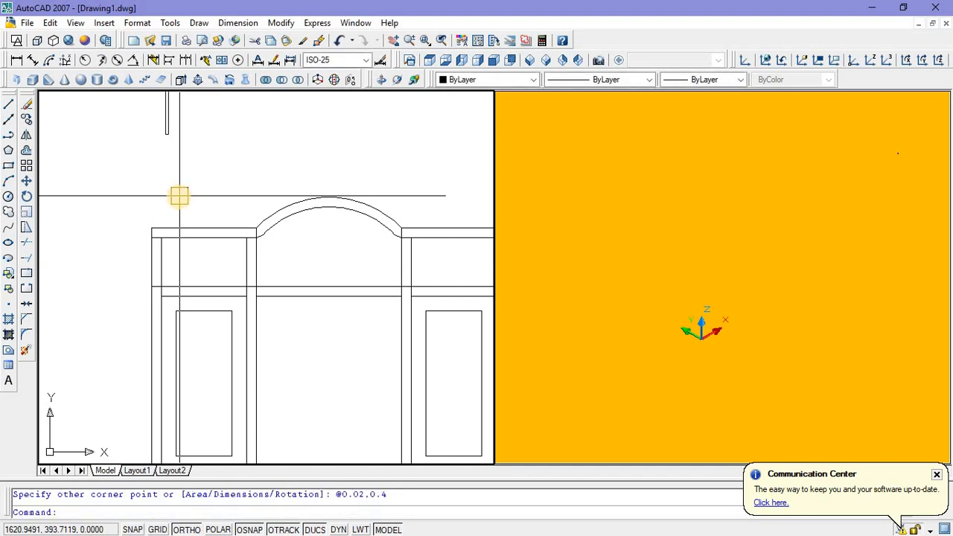
Step: Move the narrow bar by its lower left corner to the lower left inner corner of the upper left opening
scroll(179, 153, down, 1)
scroll(186, 150, up, 1)
click(186, 150)
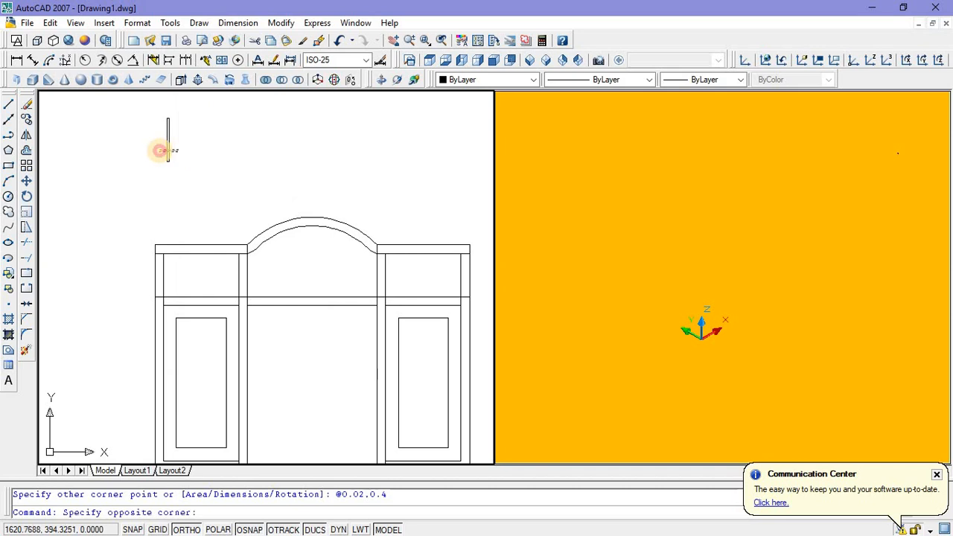
click(160, 151)
right_click(206, 148)
click(236, 315)
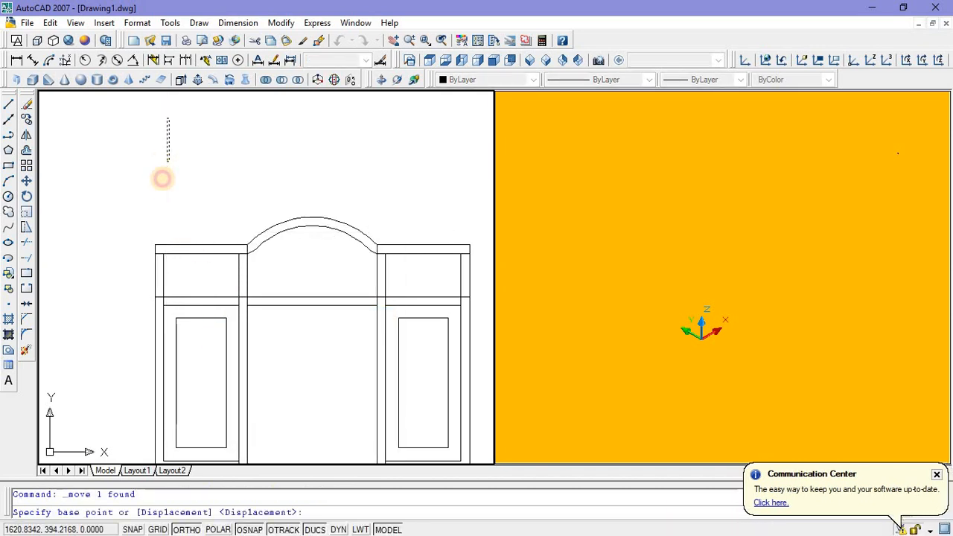
click(161, 175)
scroll(167, 235, up, 5)
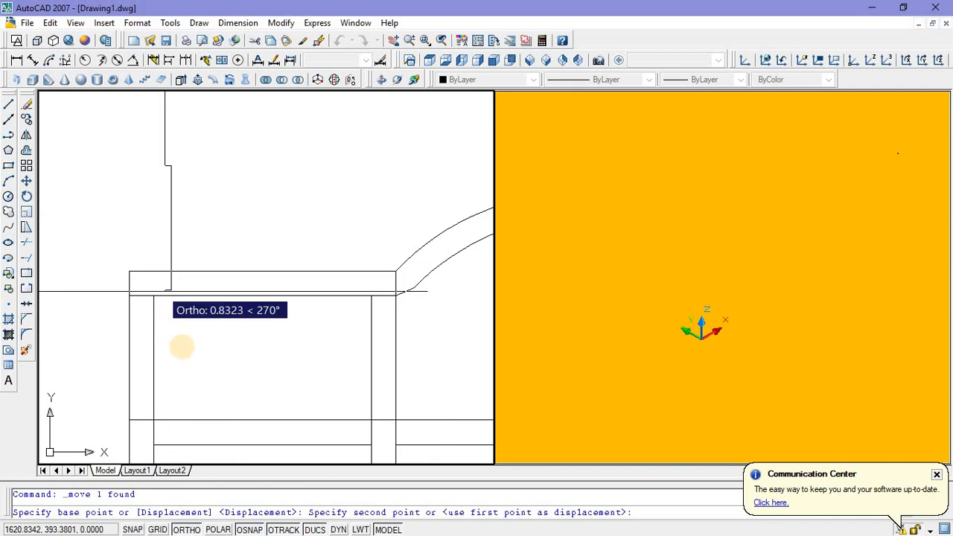
click(155, 421)
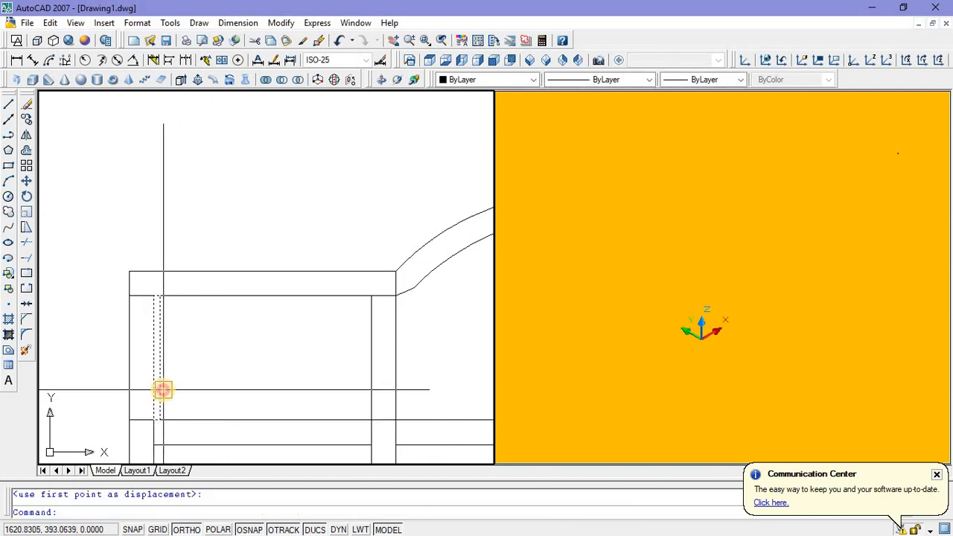
Step: Move the narrow bar 0.1 to the right along the crossbar, using its bottom edge's midpoint as base point
click(160, 387)
right_click(209, 332)
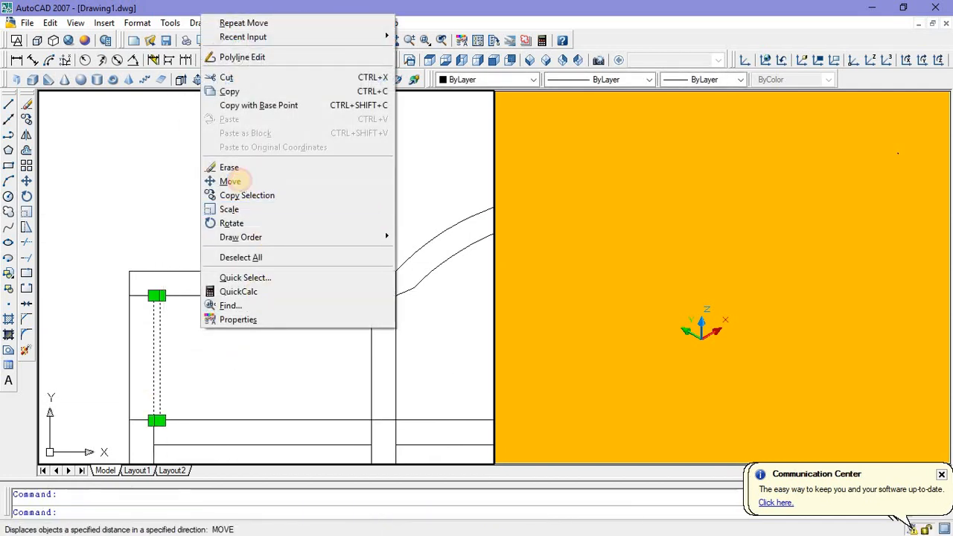
click(240, 183)
scroll(154, 421, up, 4)
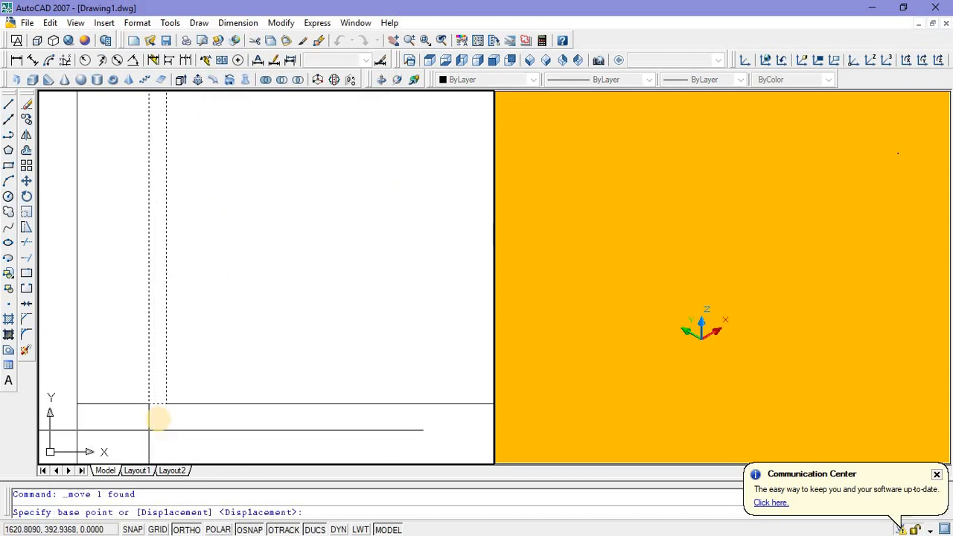
click(154, 406)
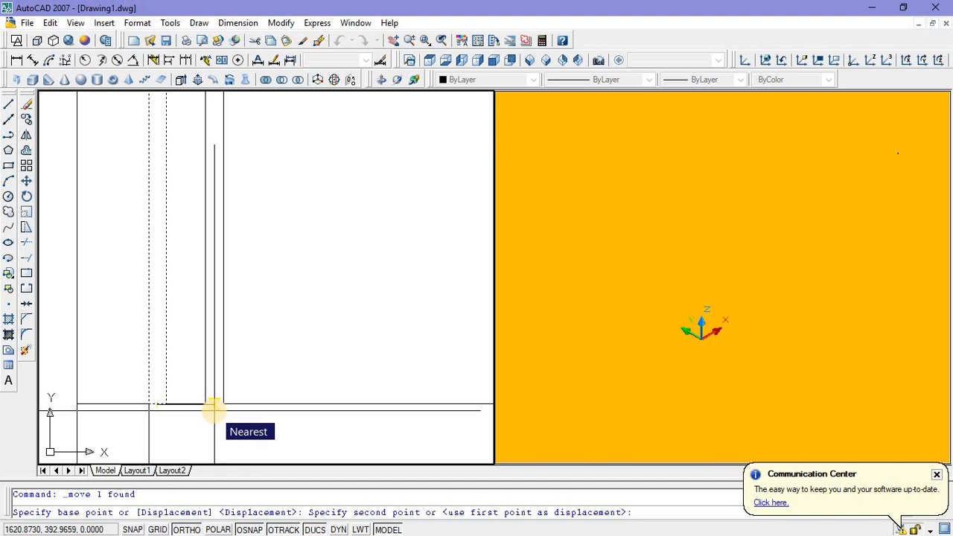
text(0.1)
key(Return)
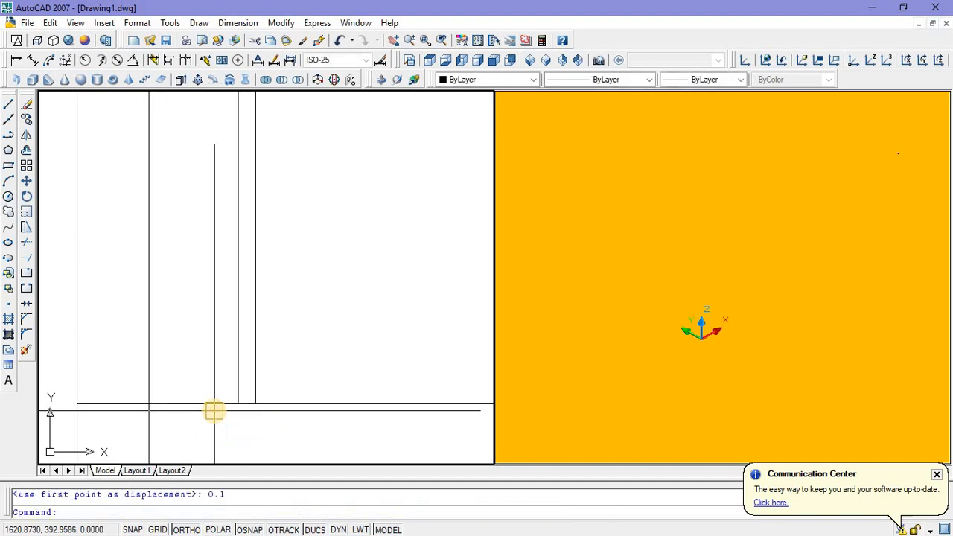
Step: Copy the narrow bar five times to the right at 0.1 intervals, up to a distance of 0.5
scroll(213, 411, down, 3)
click(228, 353)
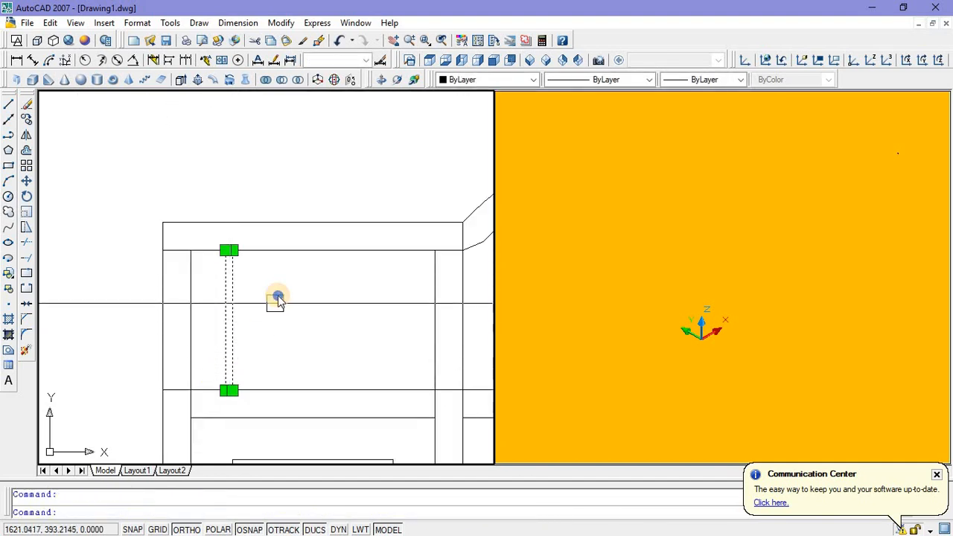
right_click(277, 300)
click(320, 402)
scroll(227, 395, up, 3)
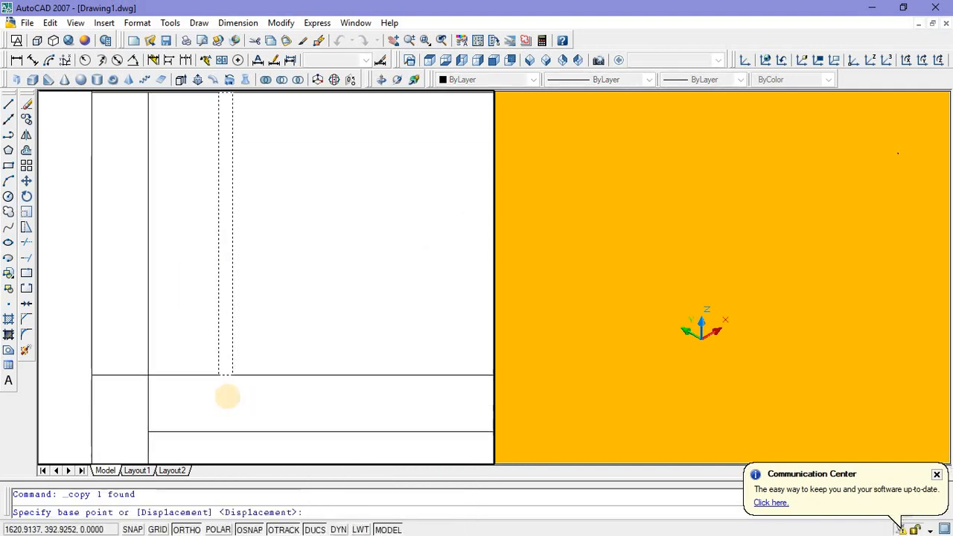
click(223, 377)
scroll(260, 390, down, 3)
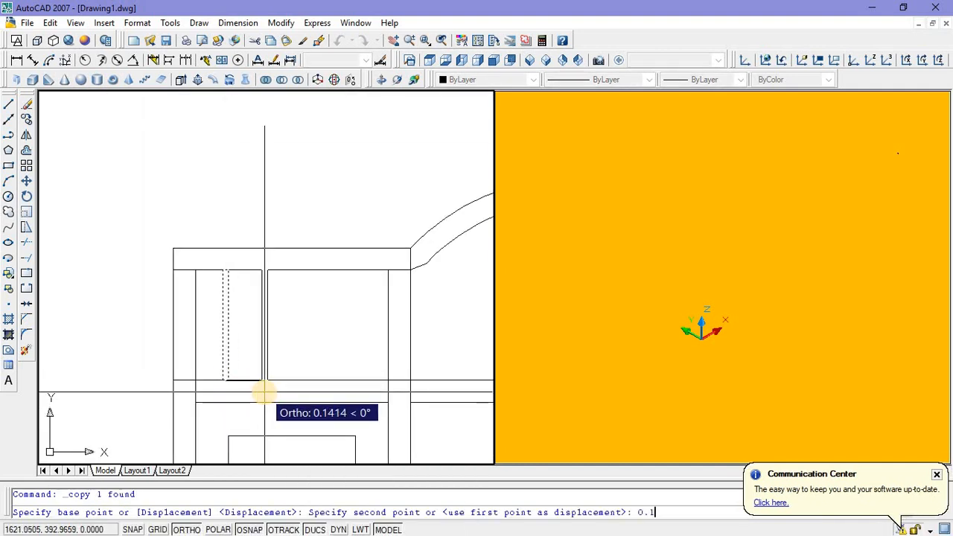
key(Return)
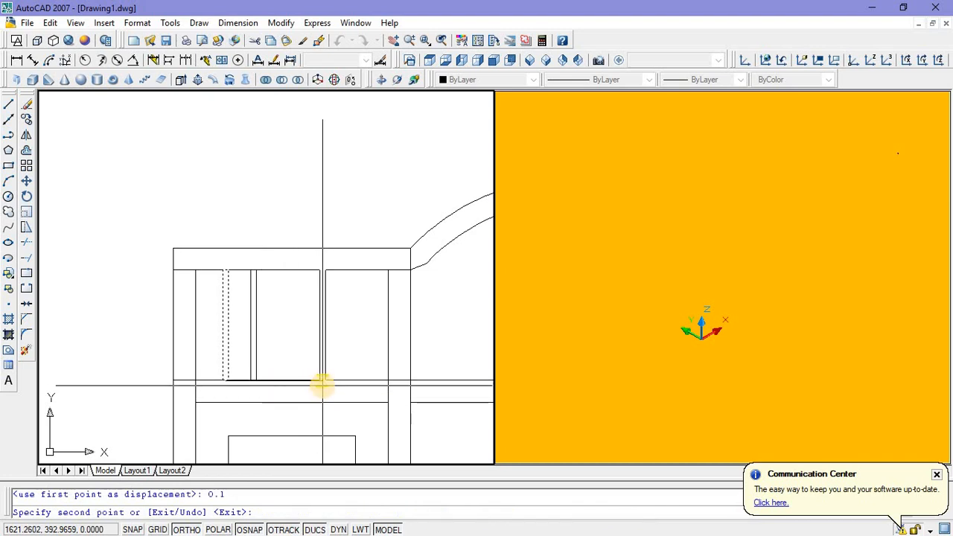
text(0.2)
key(Return)
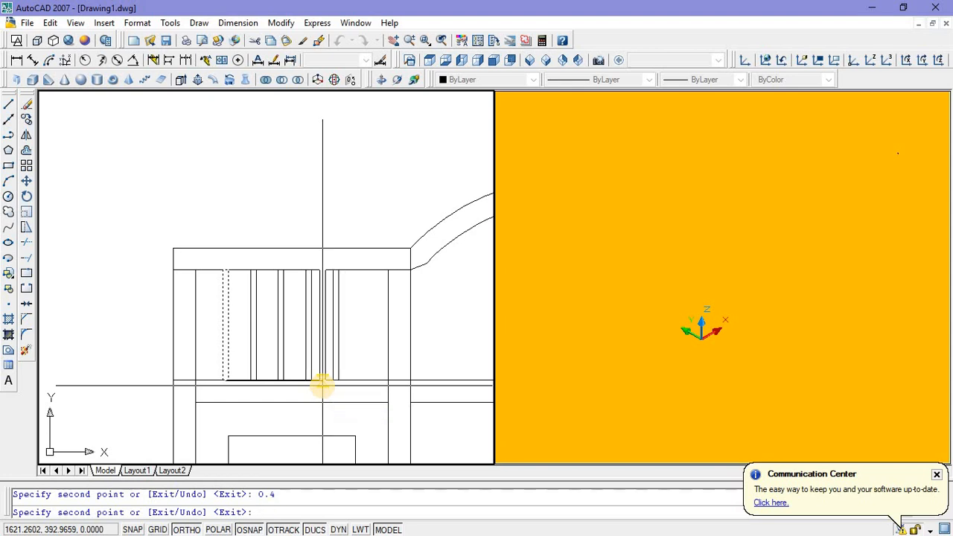
key(Return)
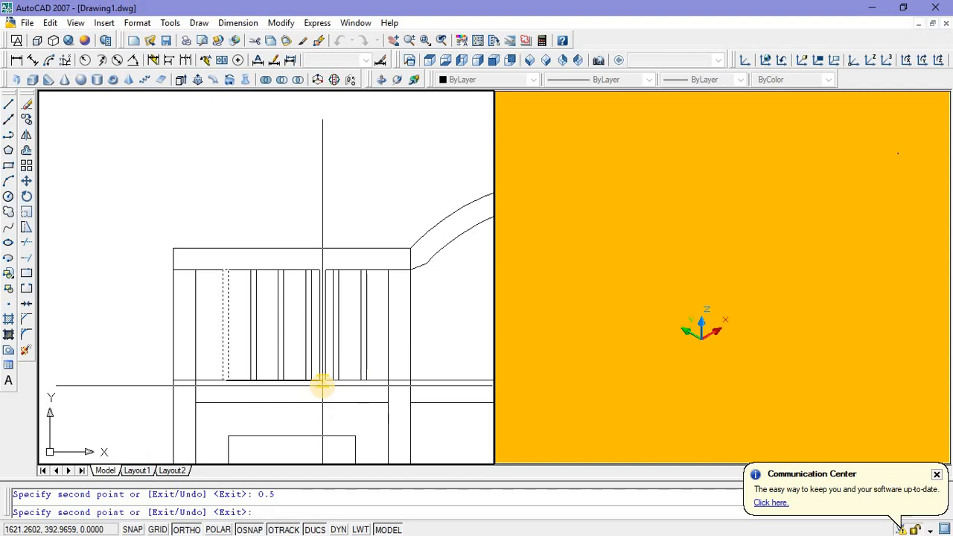
key(Escape)
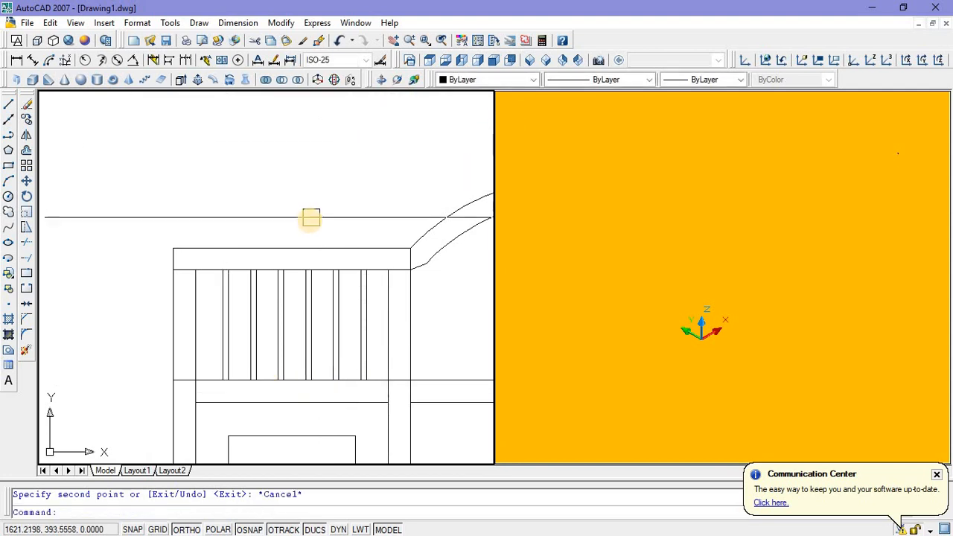
Step: Move all six narrow bars in the upper left opening about 0.01 to the left
click(209, 212)
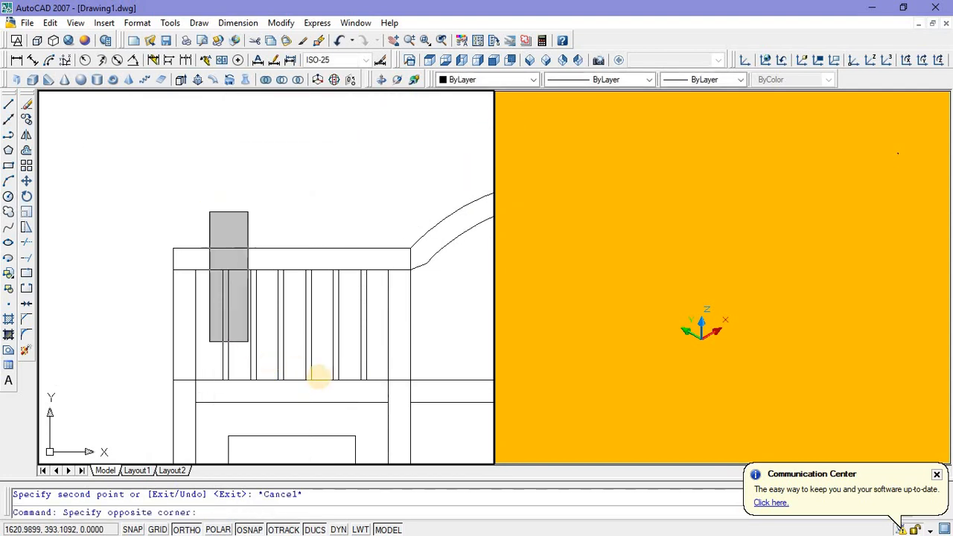
click(377, 398)
right_click(308, 190)
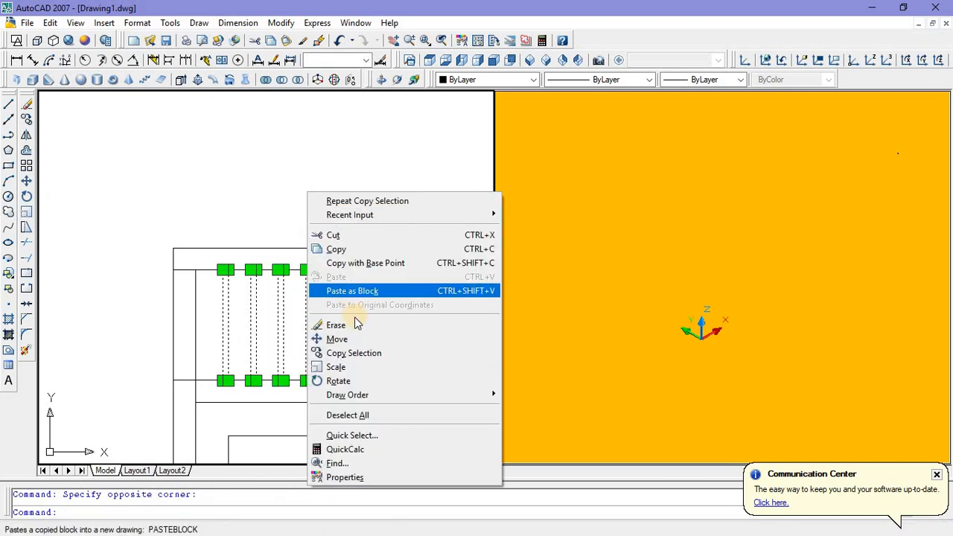
click(358, 339)
click(341, 155)
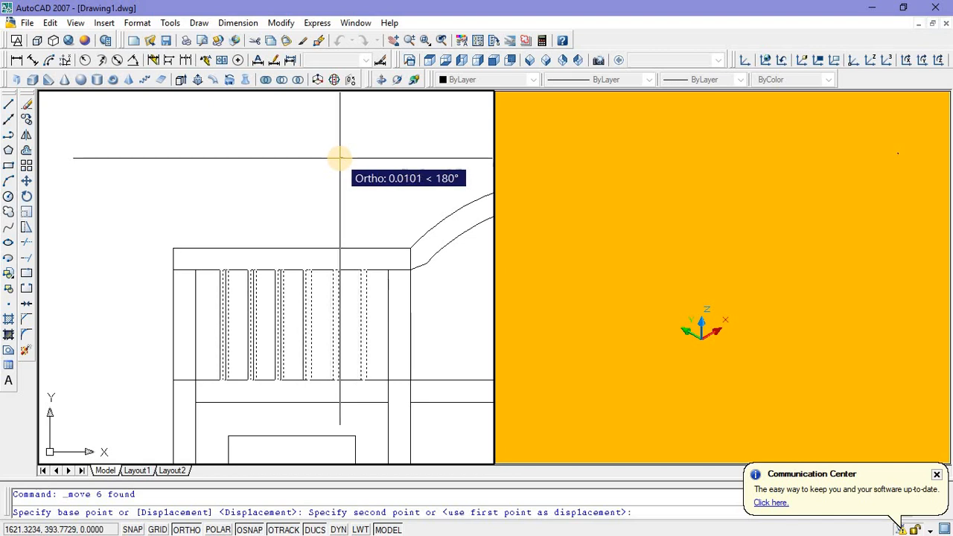
click(338, 157)
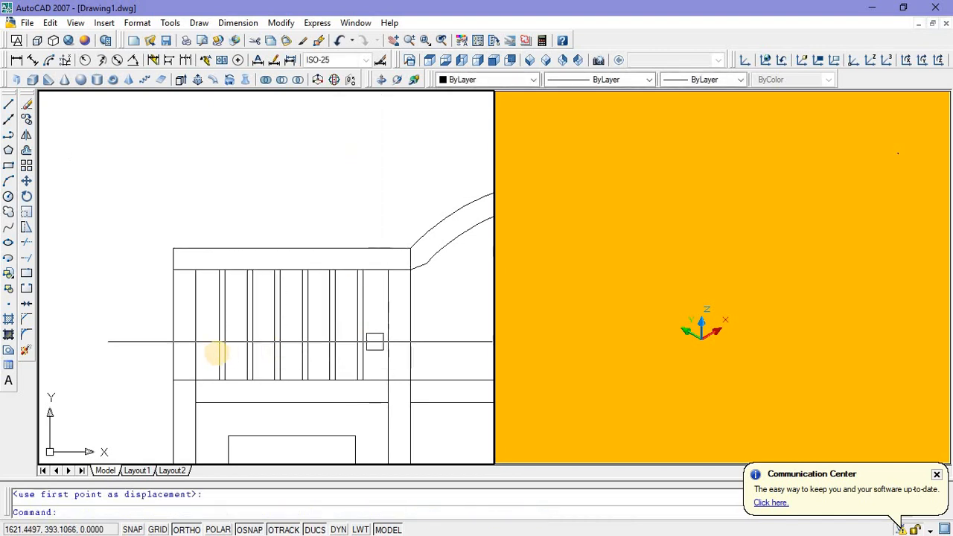
Step: Mirror the six narrow bars into the upper right opening about a vertical line through the central crossbar's midpoint, keeping the originals
scroll(187, 220, down, 4)
middle_drag(290, 326, 197, 314)
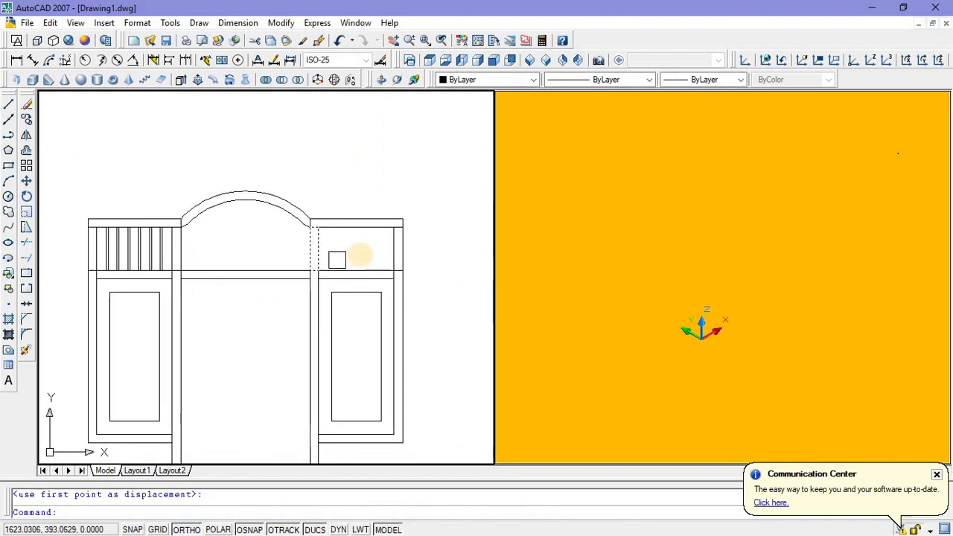
scroll(112, 209, up, 3)
click(92, 207)
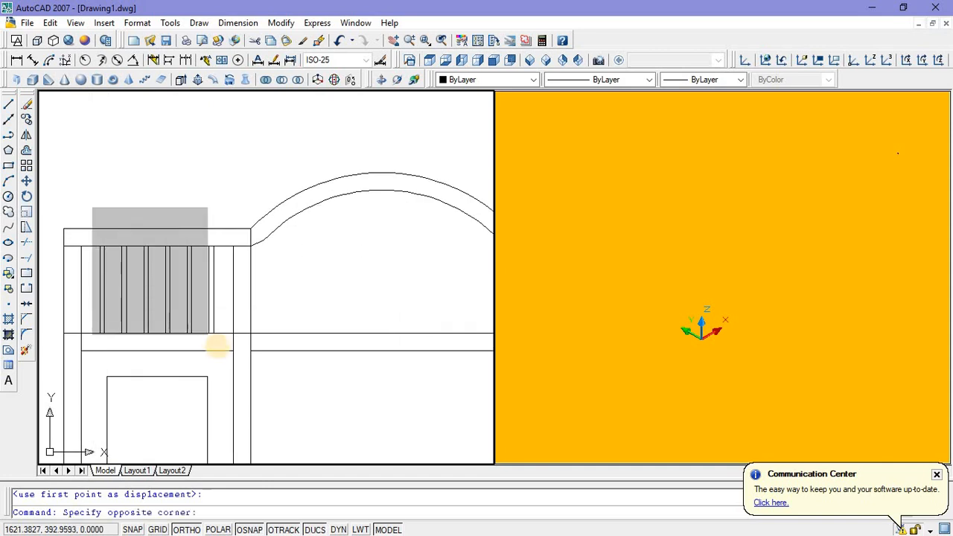
click(207, 335)
scroll(168, 300, down, 3)
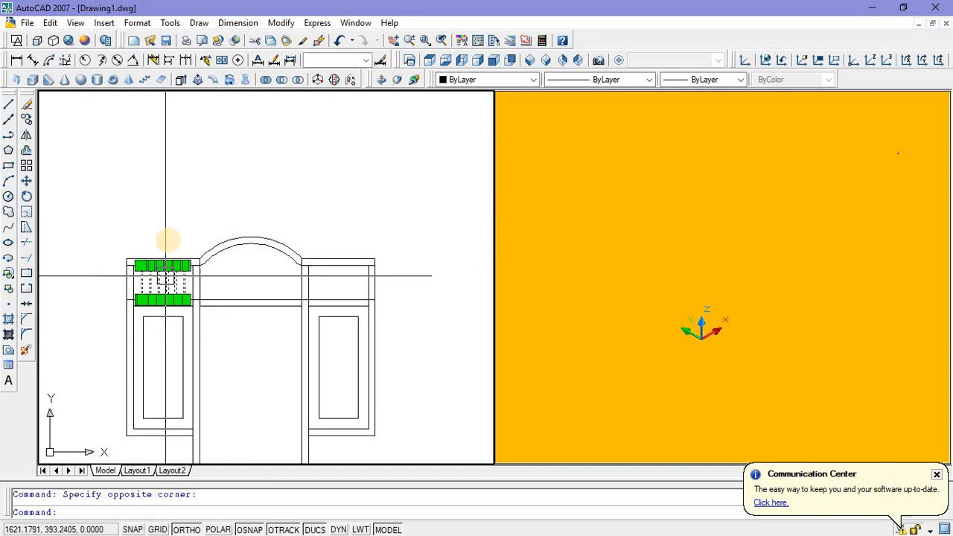
right_click(171, 212)
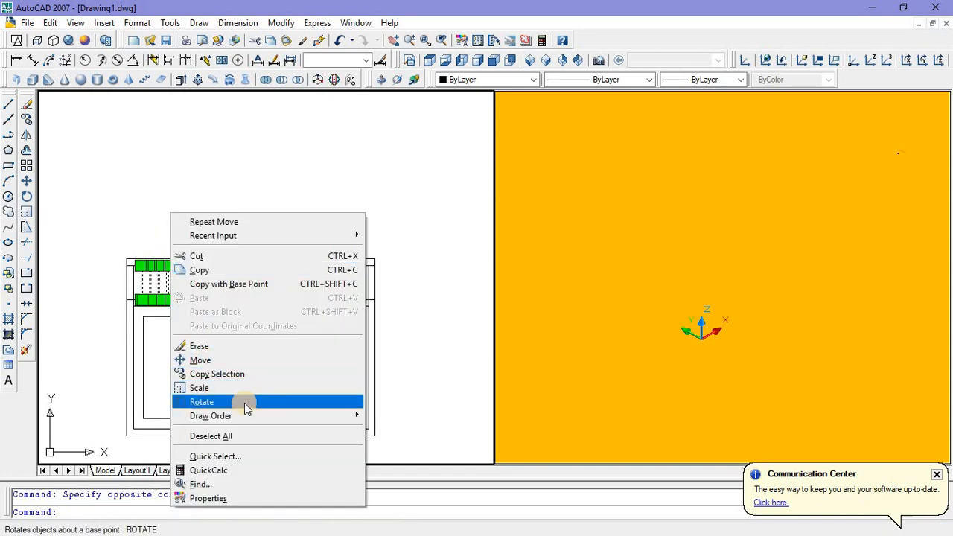
key(Escape)
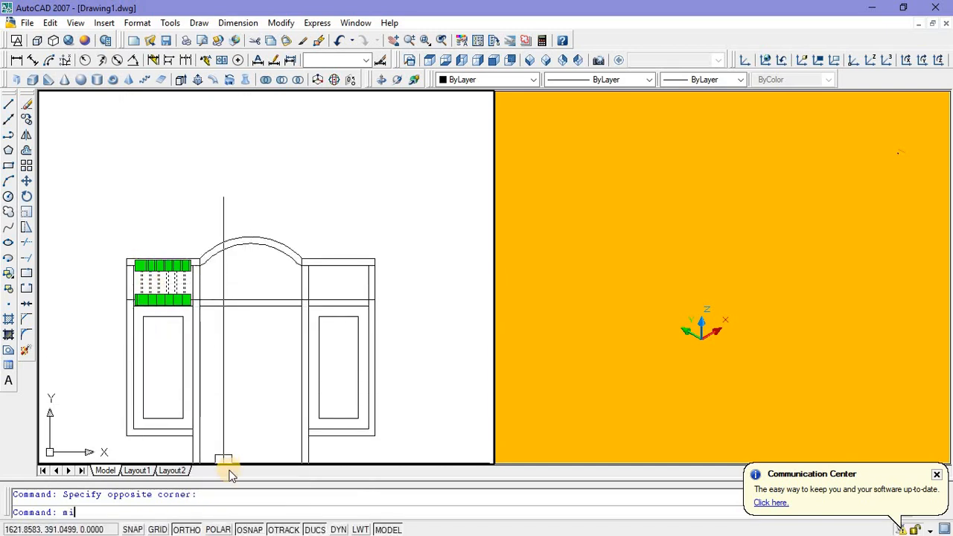
text(mi)
key(Return)
click(250, 302)
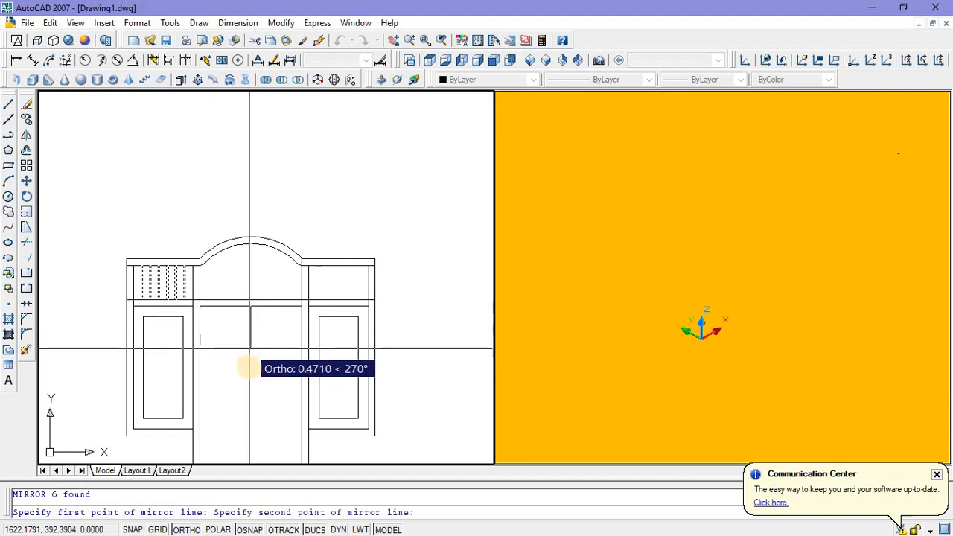
click(248, 368)
key(Return)
scroll(250, 256, up, 2)
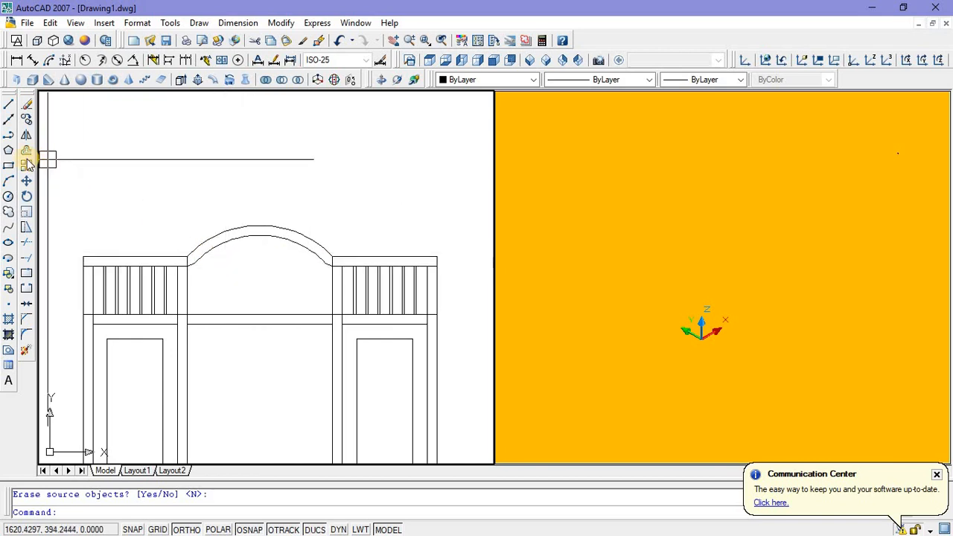
click(8, 136)
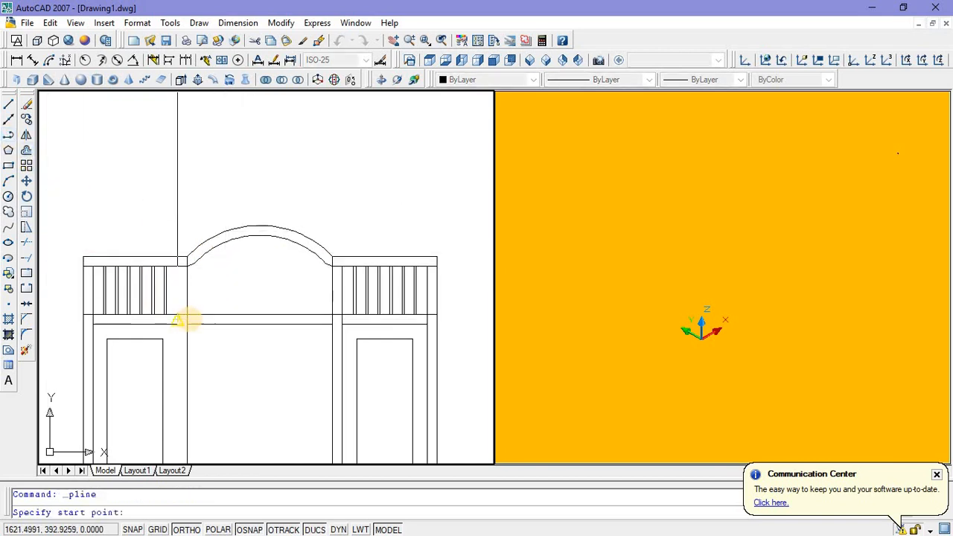
scroll(182, 319, up, 2)
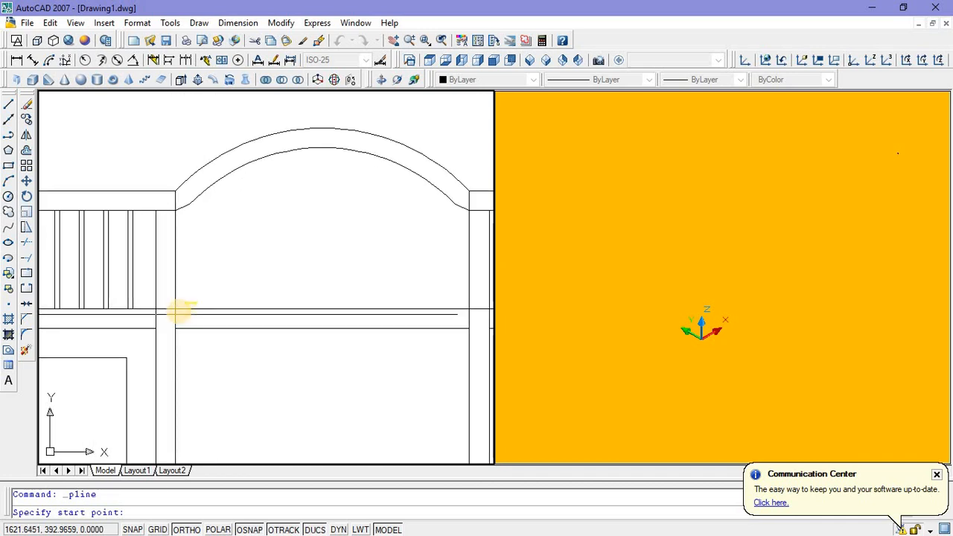
click(176, 310)
scroll(176, 308, down, 2)
scroll(172, 290, up, 4)
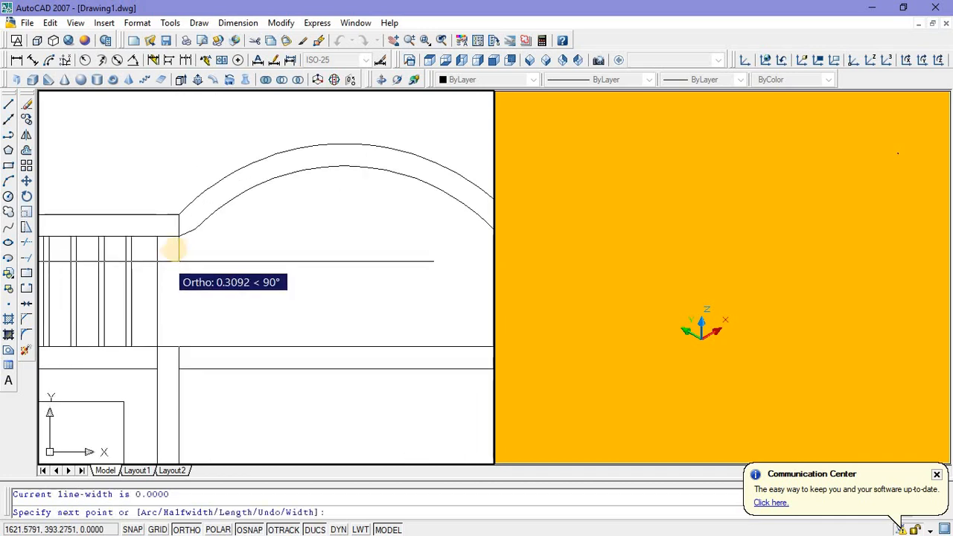
click(179, 236)
click(195, 229)
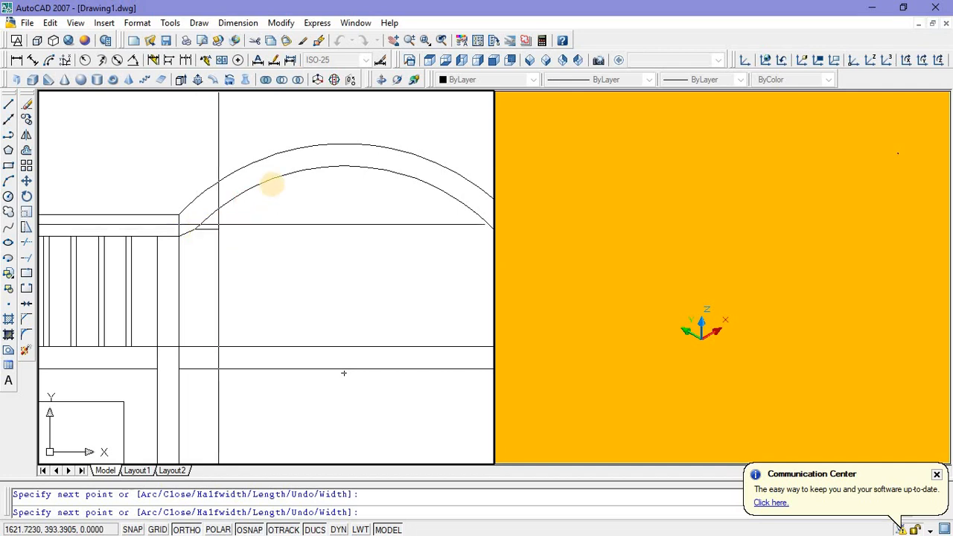
scroll(243, 198, down, 2)
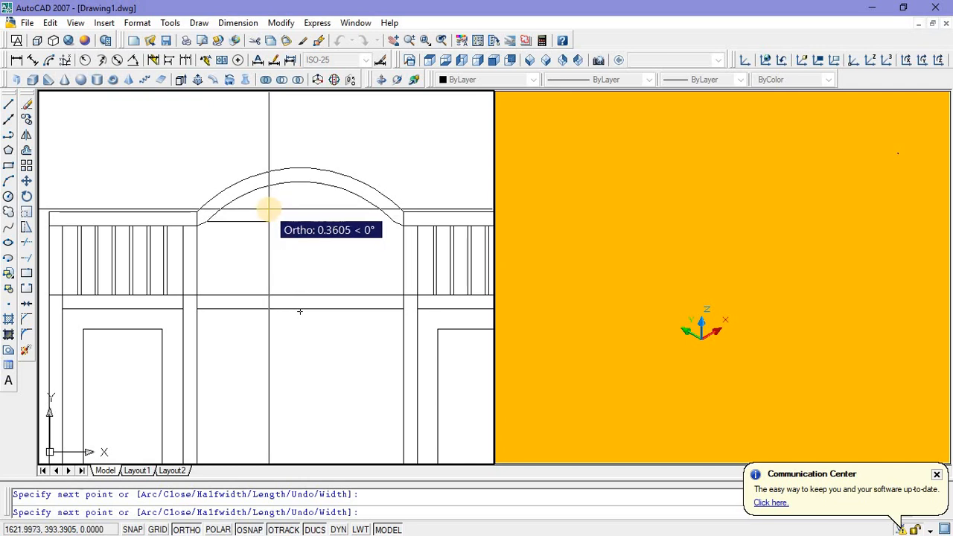
key(Escape)
scroll(223, 227, up, 3)
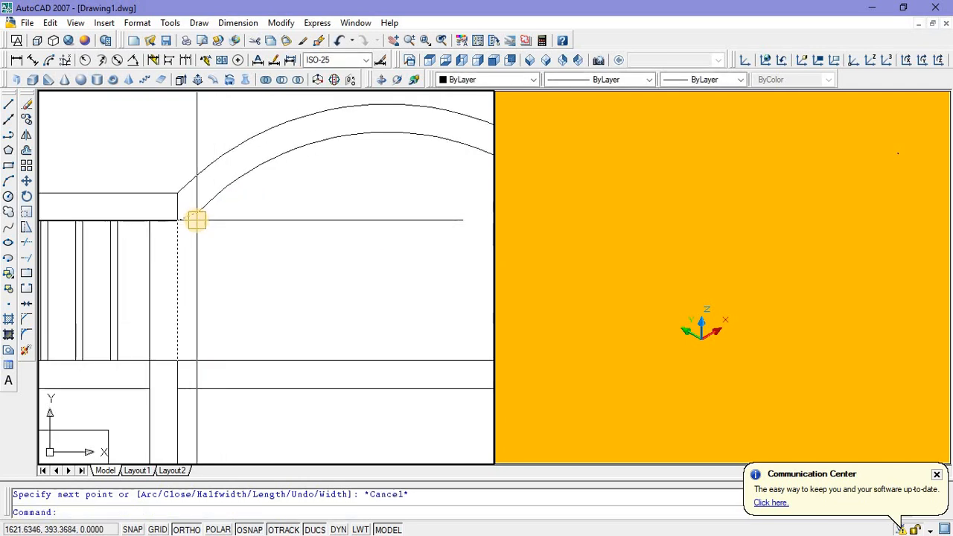
click(196, 223)
key(Delete)
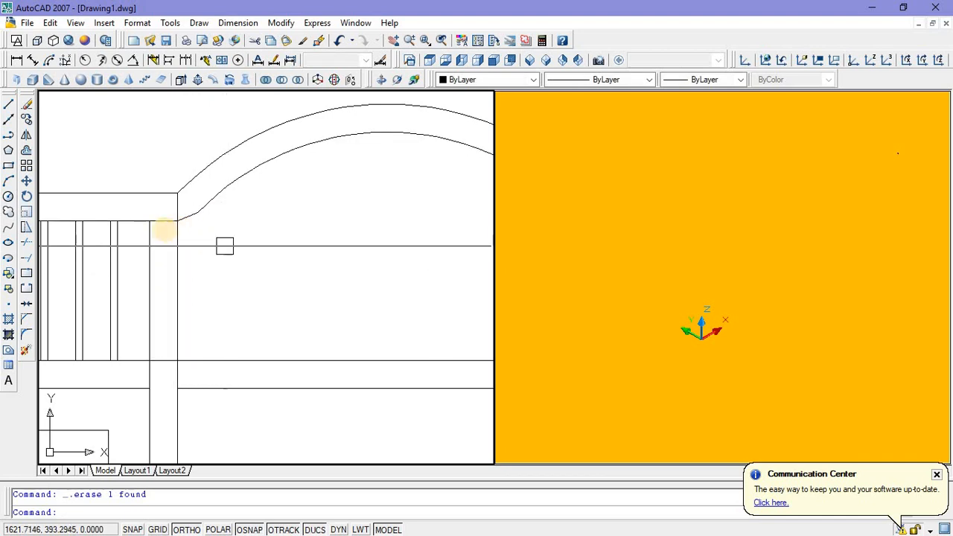
Step: Draw a three-sided polyline from the arch's left inner end down the post, along the crossbar's upper edge and up to its right inner end
scroll(194, 238, down, 1)
click(9, 136)
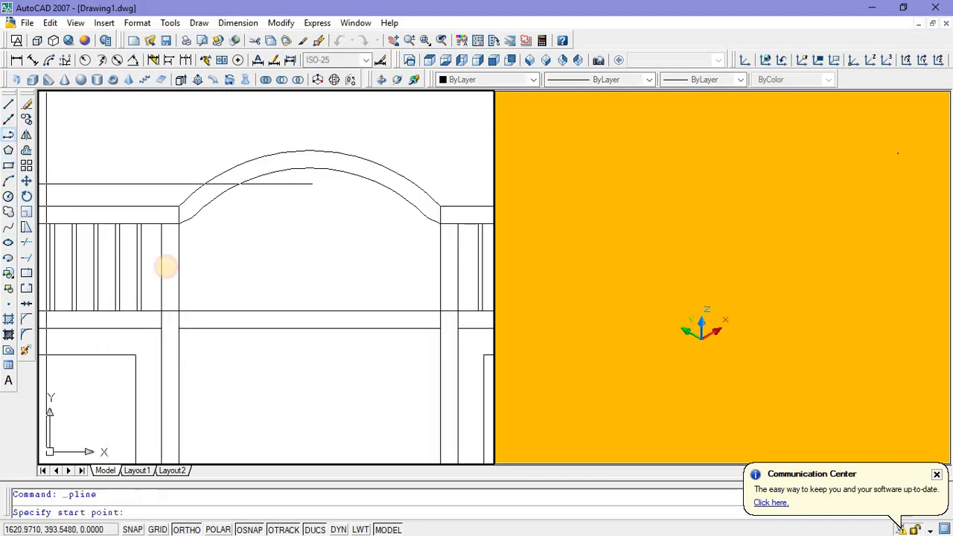
click(179, 223)
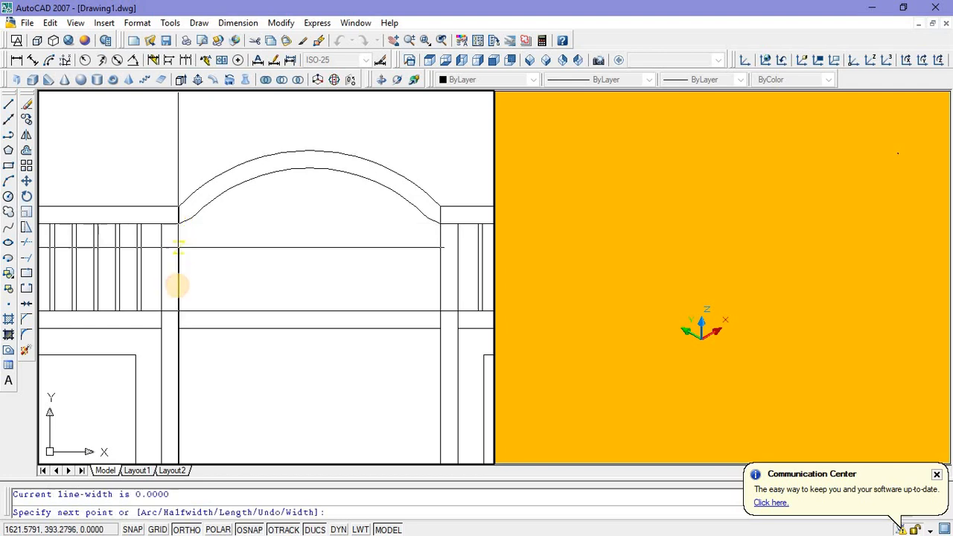
click(179, 310)
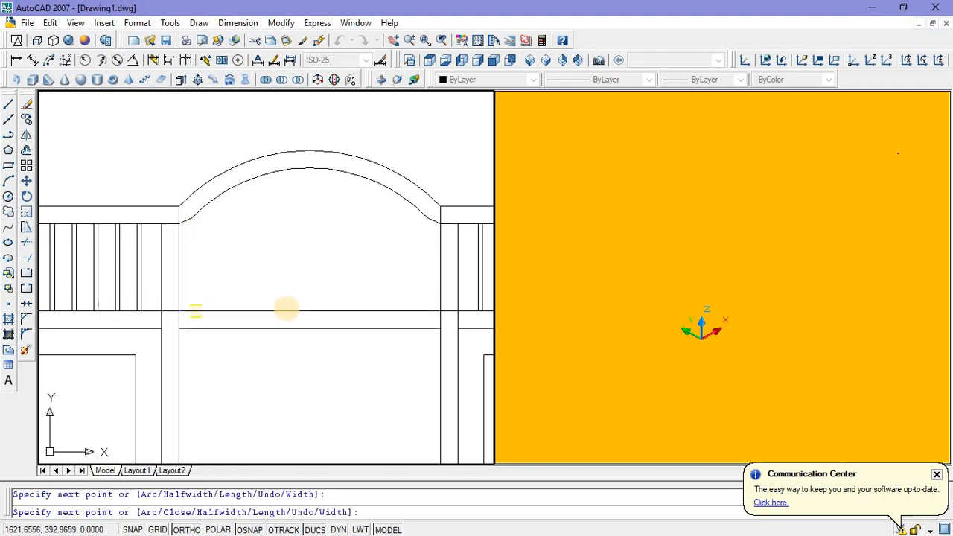
click(440, 310)
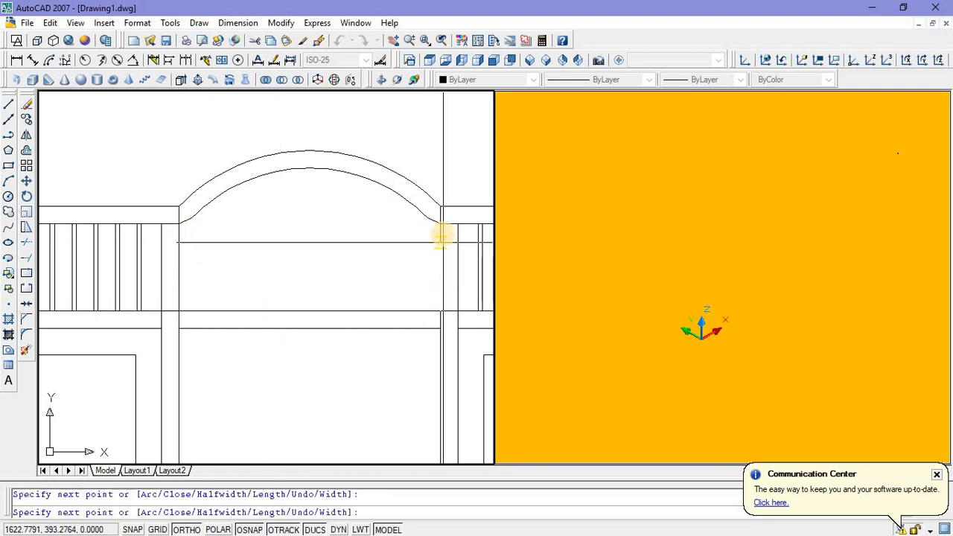
key(Escape)
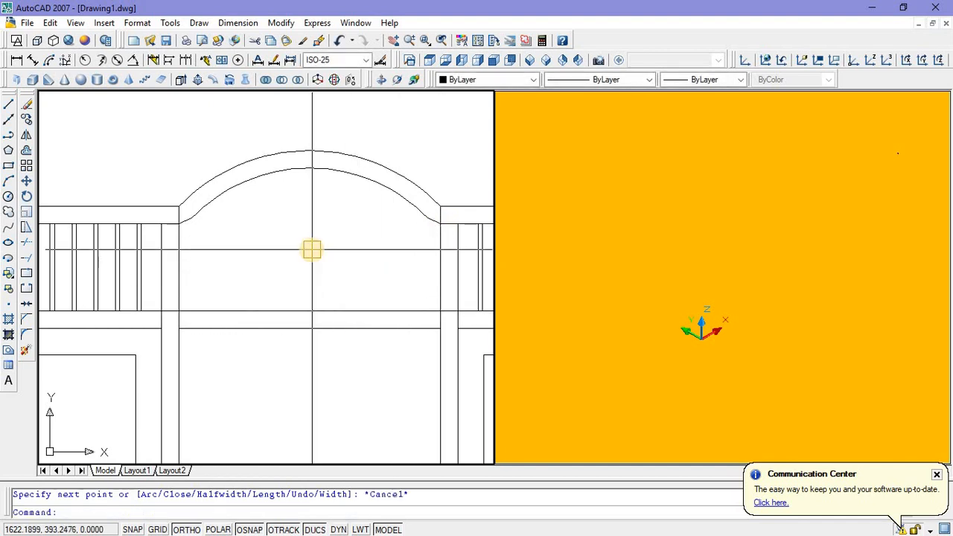
text(pe)
key(Return)
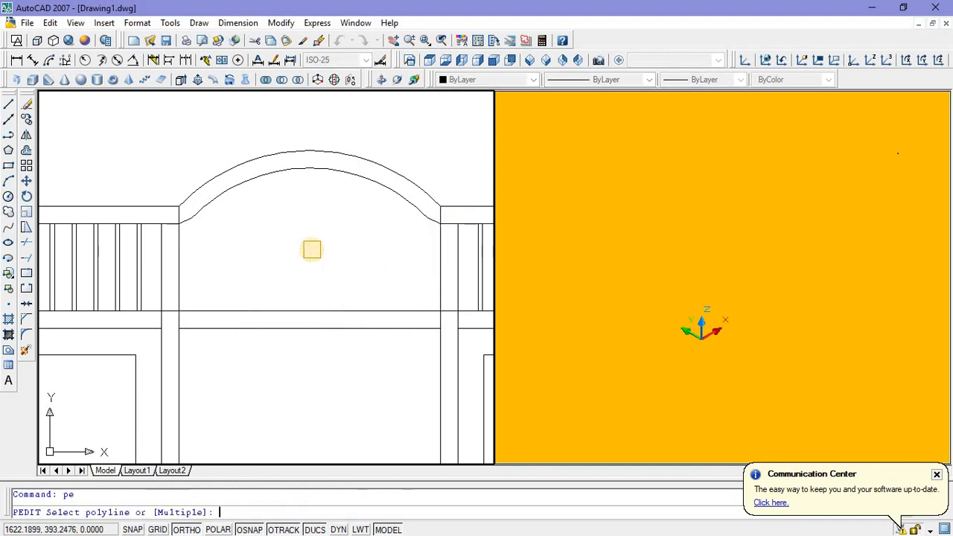
click(311, 308)
right_click(298, 259)
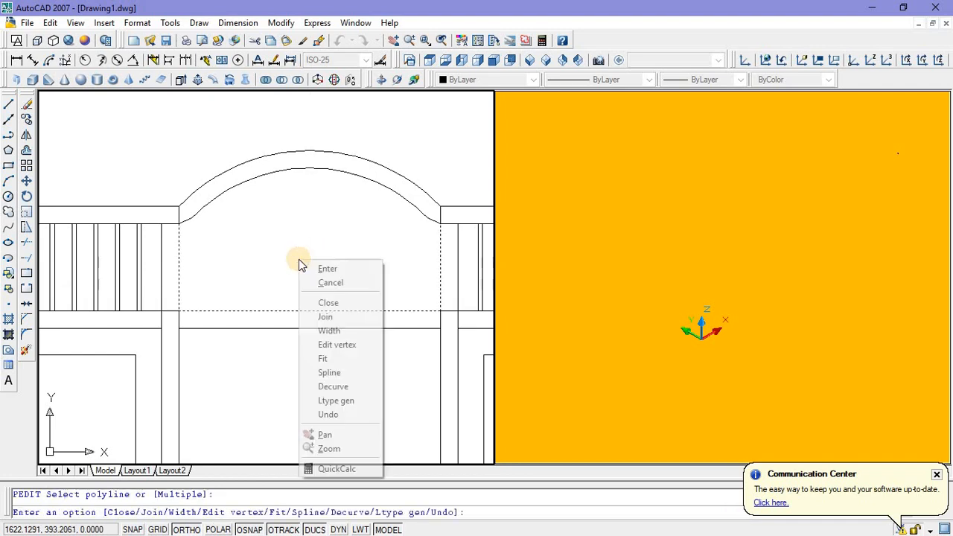
click(325, 316)
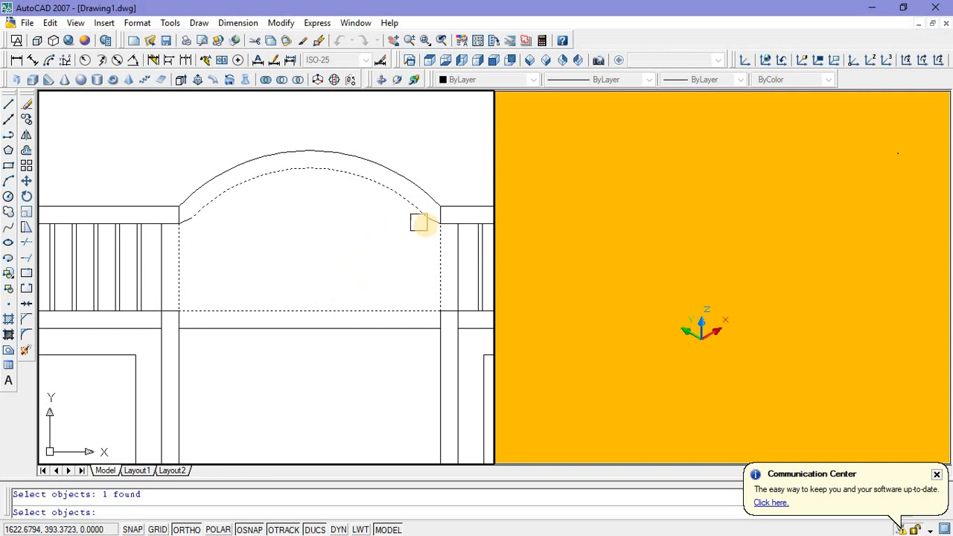
scroll(427, 224, up, 3)
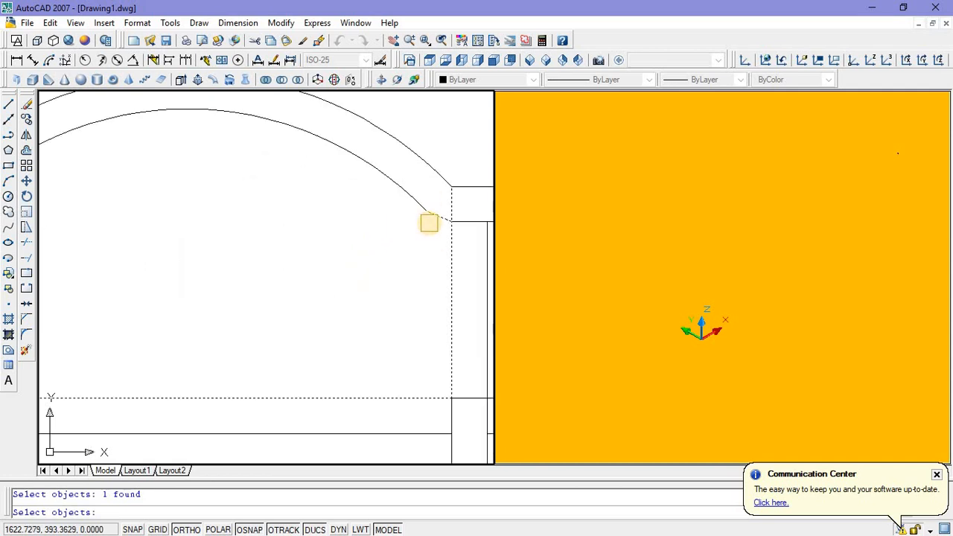
scroll(429, 223, down, 2)
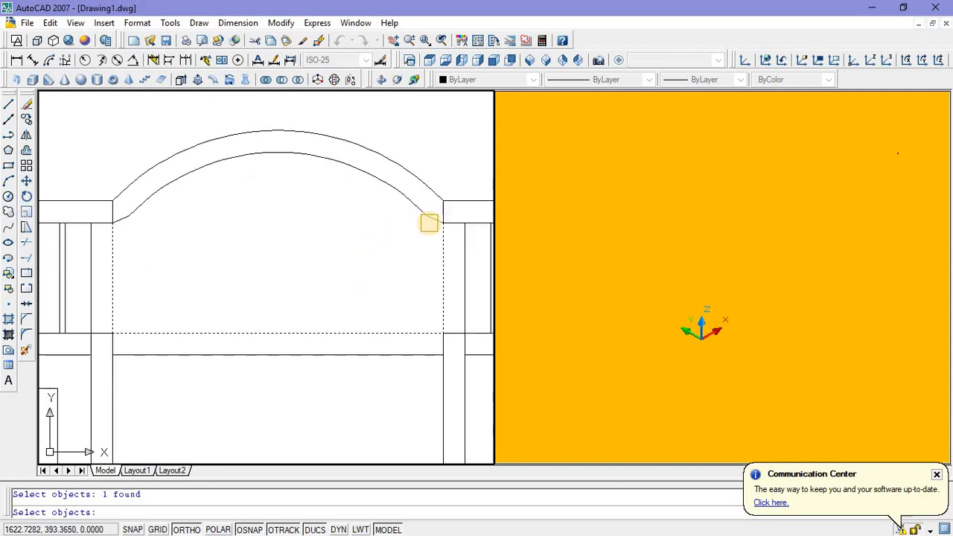
scroll(420, 229, up, 2)
key(Escape)
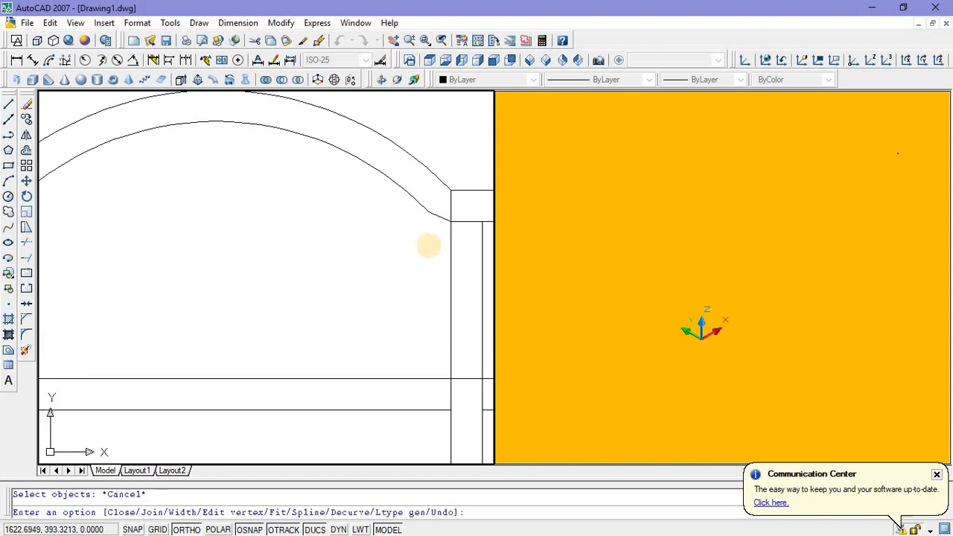
scroll(190, 211, down, 2)
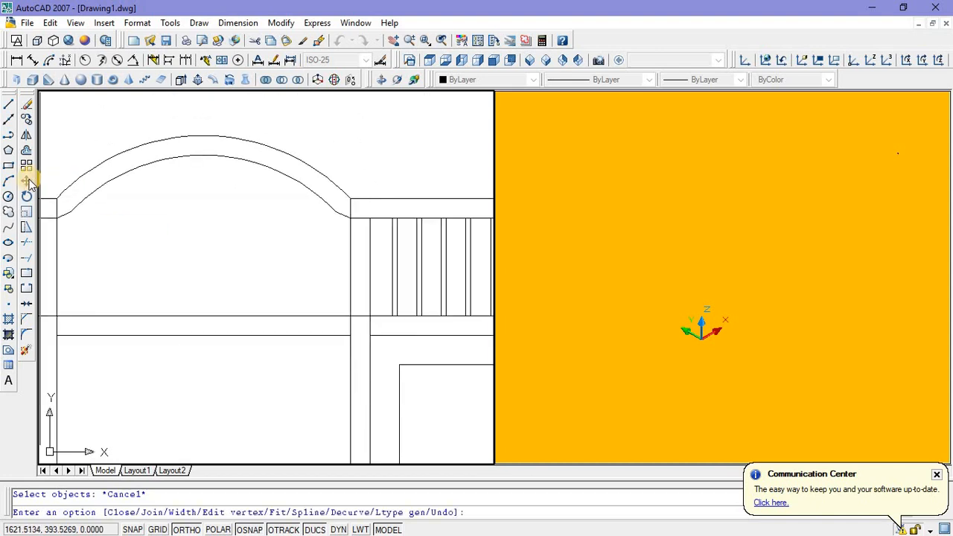
Step: Draw a short polyline segment at each inner end of the arch, linking the lower arc to the adjacent post corner
click(9, 136)
click(339, 214)
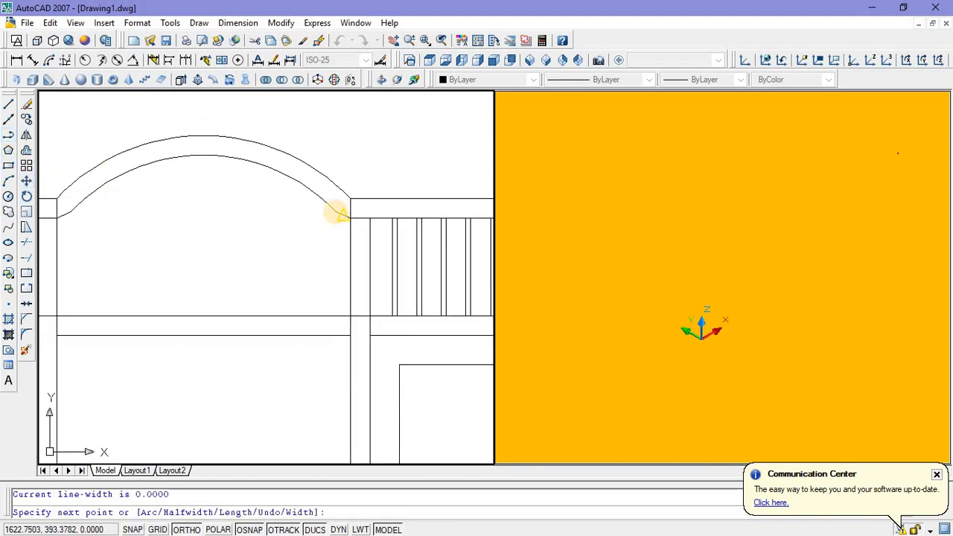
click(299, 234)
key(Escape)
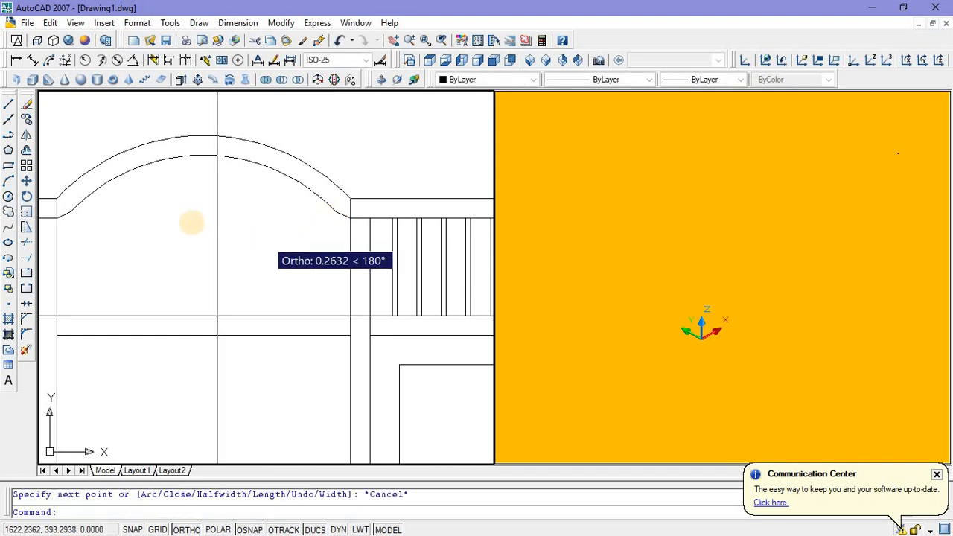
right_click(207, 231)
click(208, 231)
click(65, 215)
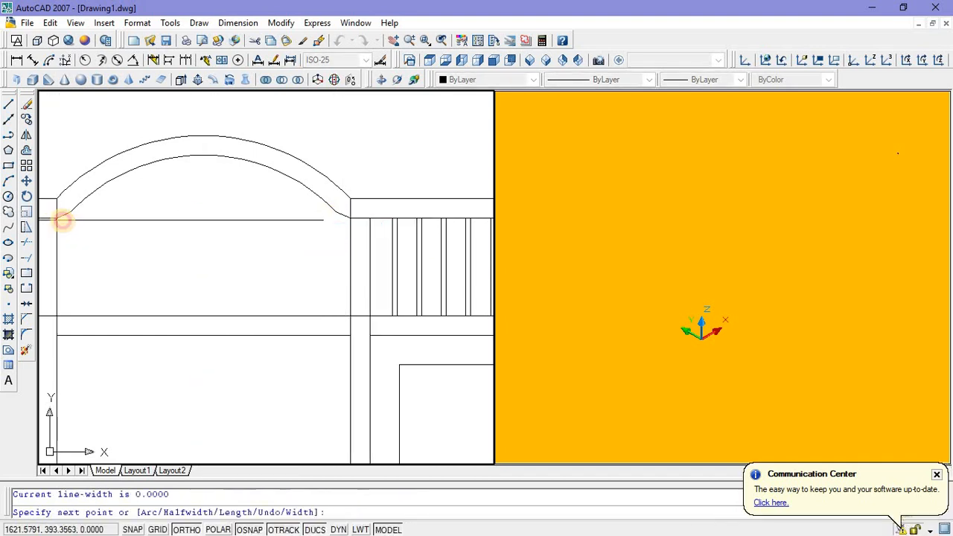
click(67, 213)
key(Escape)
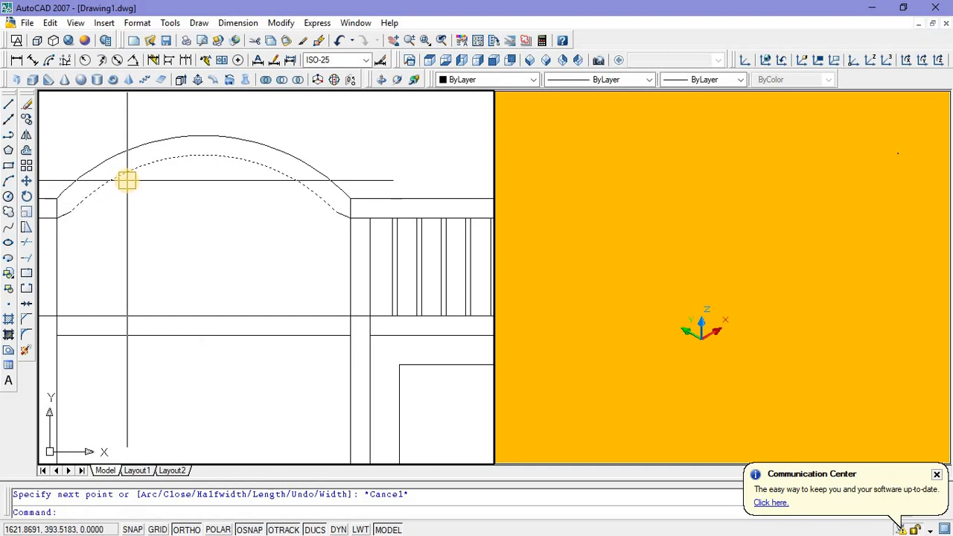
Step: Join the three-sided polyline, the inner arch and the two short end segments into one closed polyline with PEDIT
scroll(196, 242, down, 1)
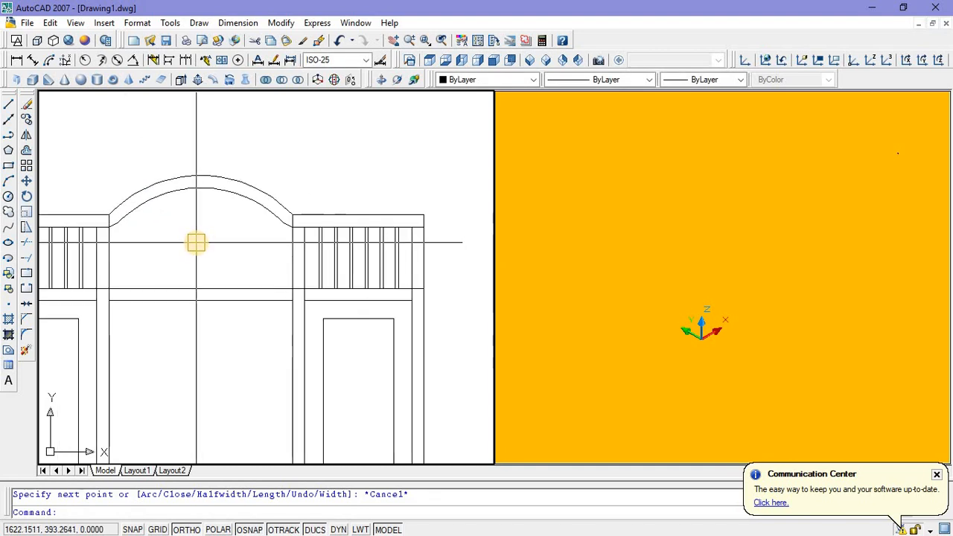
text(pe)
key(Return)
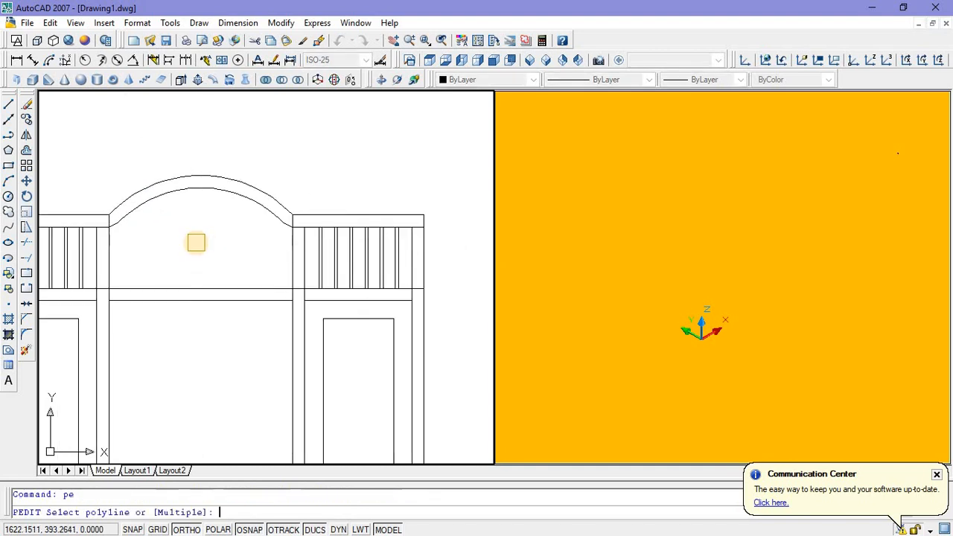
click(201, 281)
right_click(203, 284)
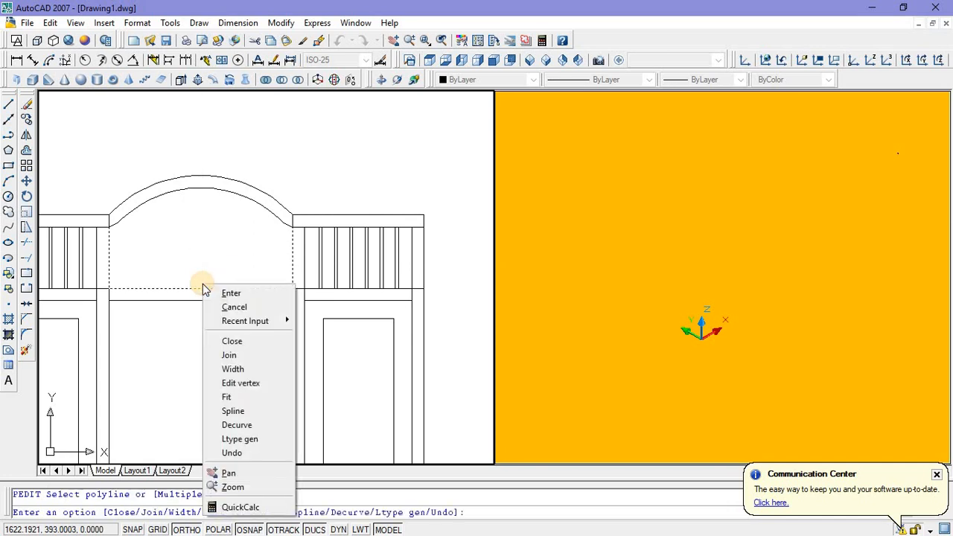
click(237, 358)
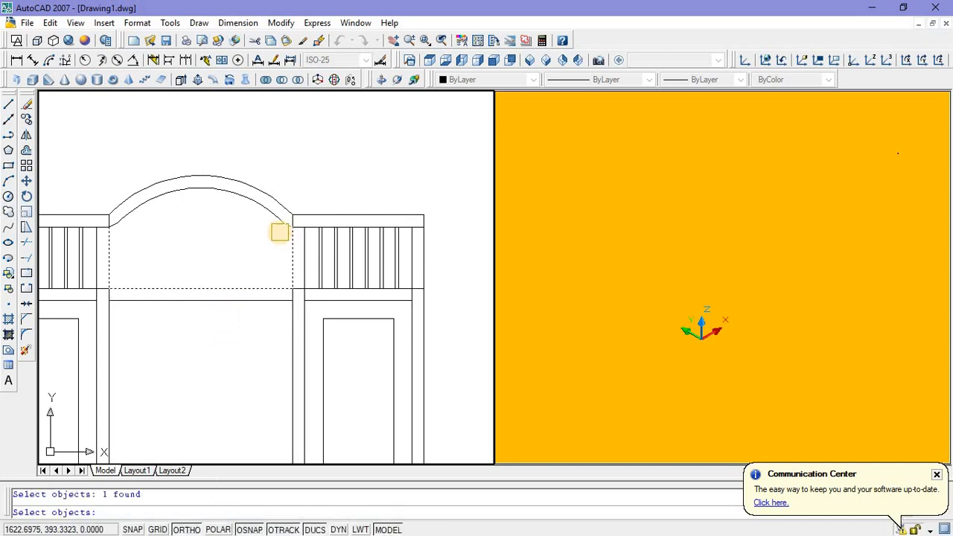
scroll(279, 233, up, 2)
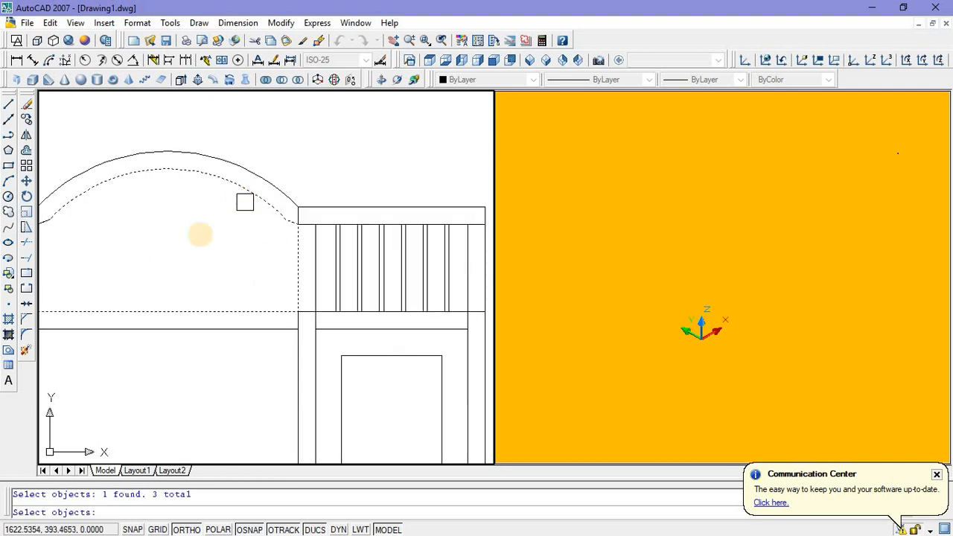
mouse_move(105, 250)
middle_down()
mouse_move(206, 265)
mouse_move(177, 250)
middle_up()
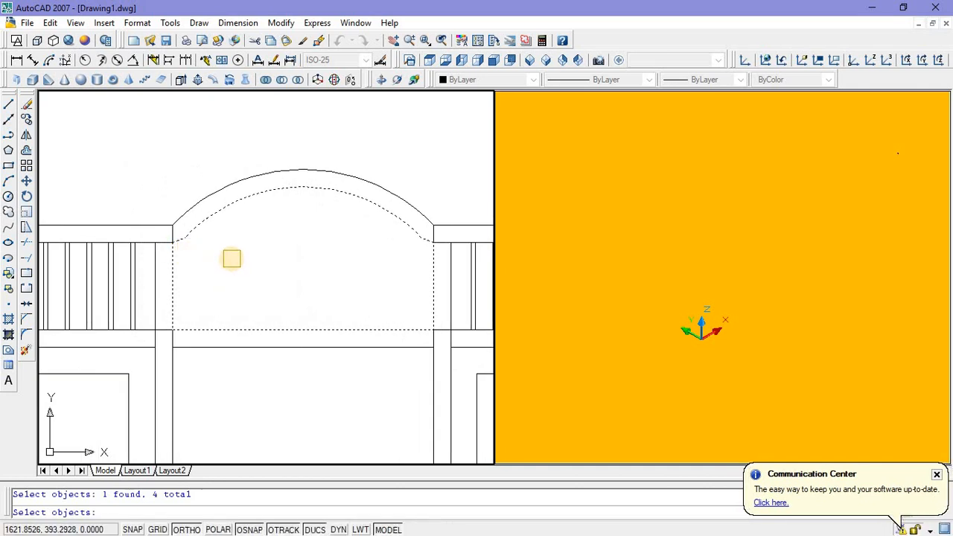
key(Return)
key(Return)
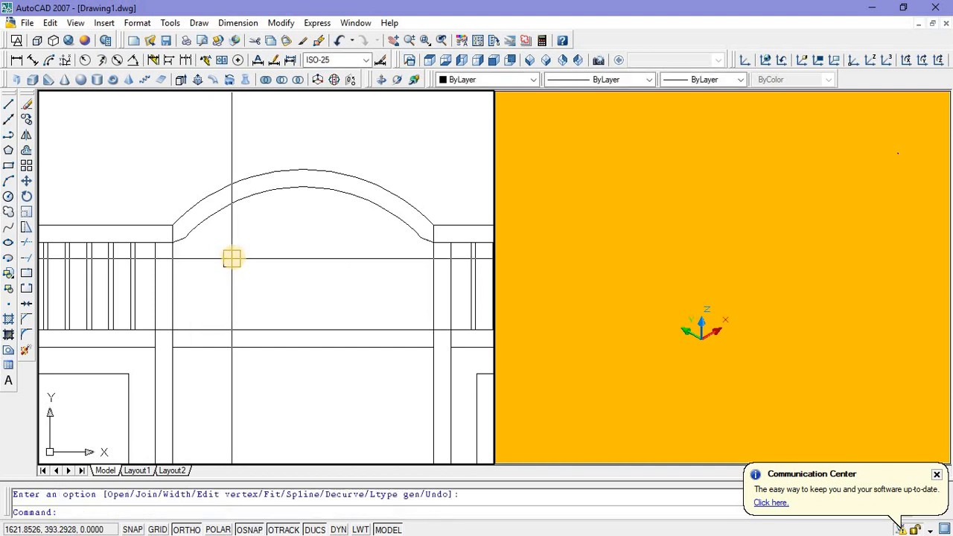
Step: Copy the closed arched outline about 1.08 straight up, above the frame
scroll(235, 215, down, 3)
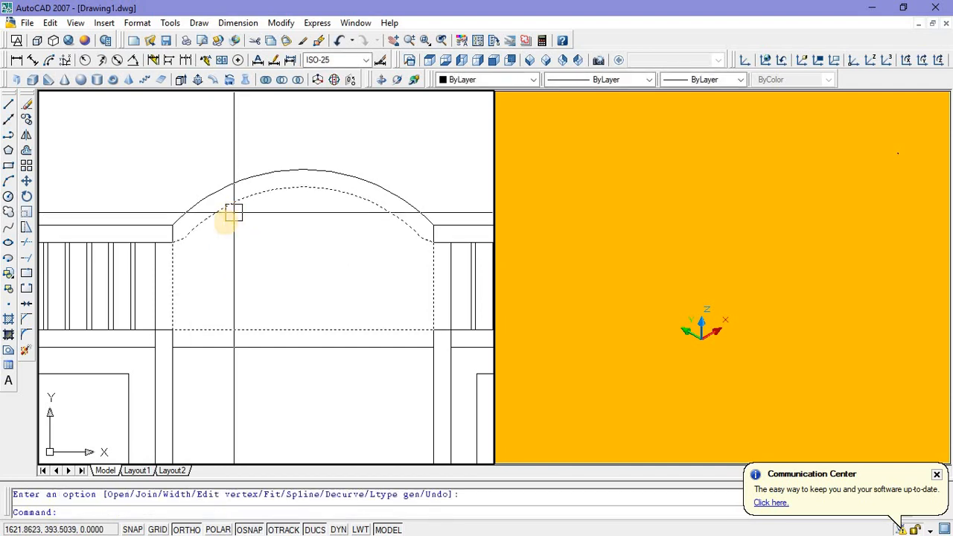
click(236, 297)
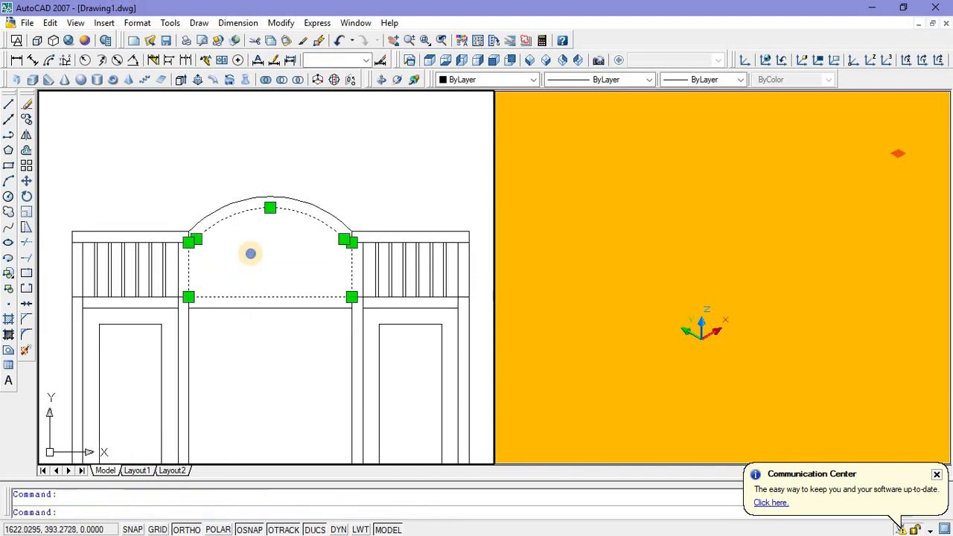
right_click(249, 251)
click(294, 403)
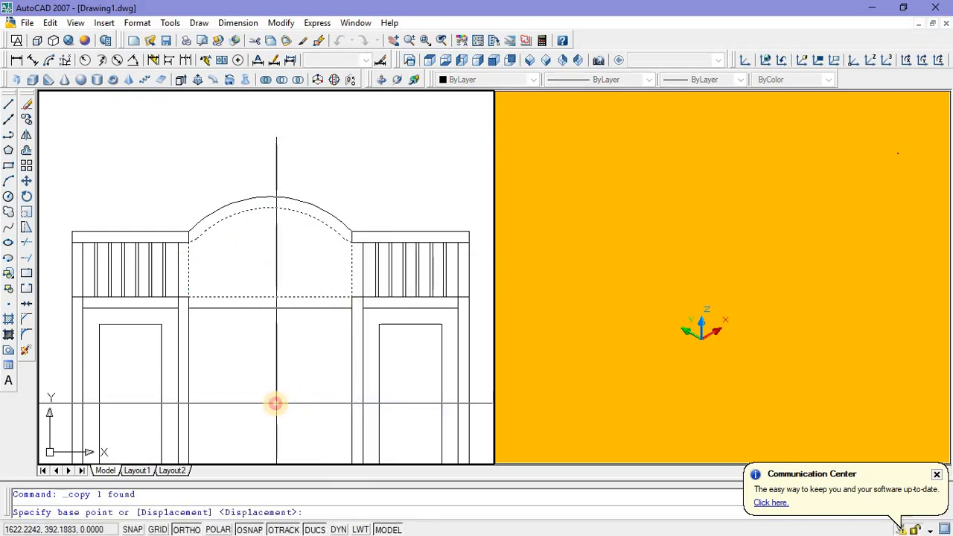
click(276, 404)
middle_drag(275, 282, 246, 399)
click(243, 374)
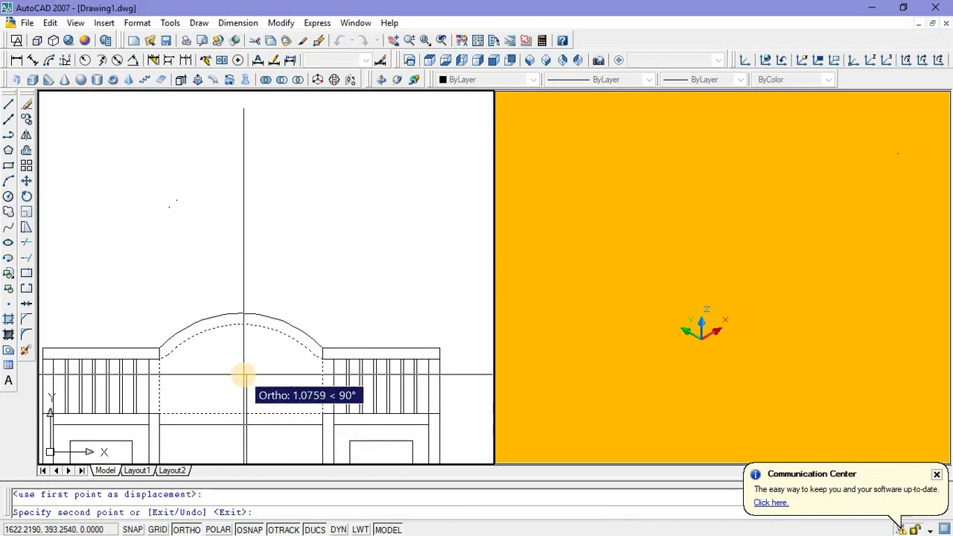
click(243, 239)
key(Escape)
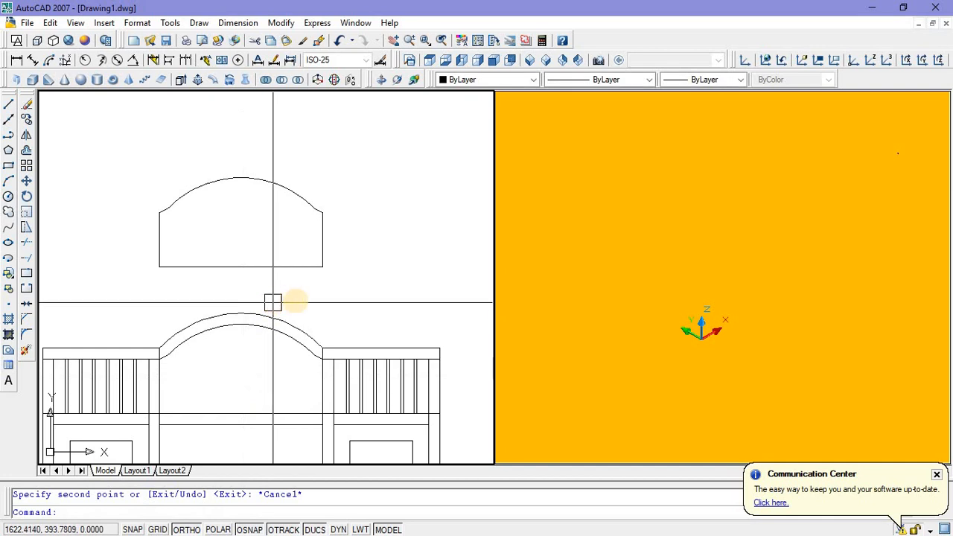
text(o)
key(Return)
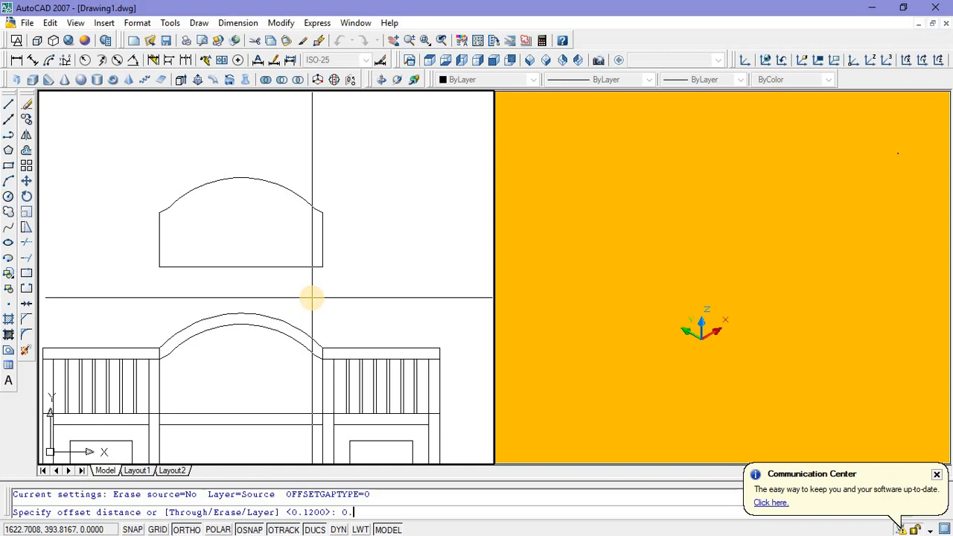
key(Return)
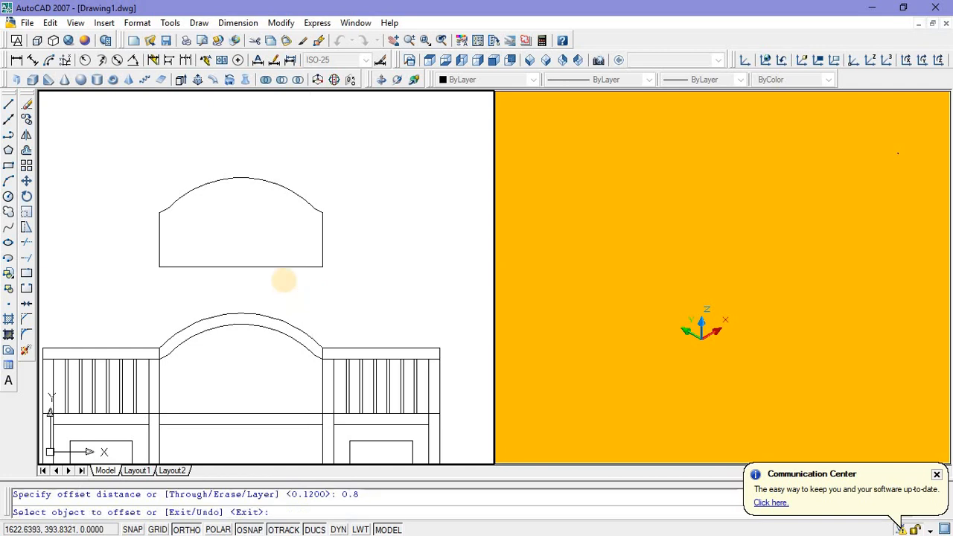
click(280, 268)
key(Escape)
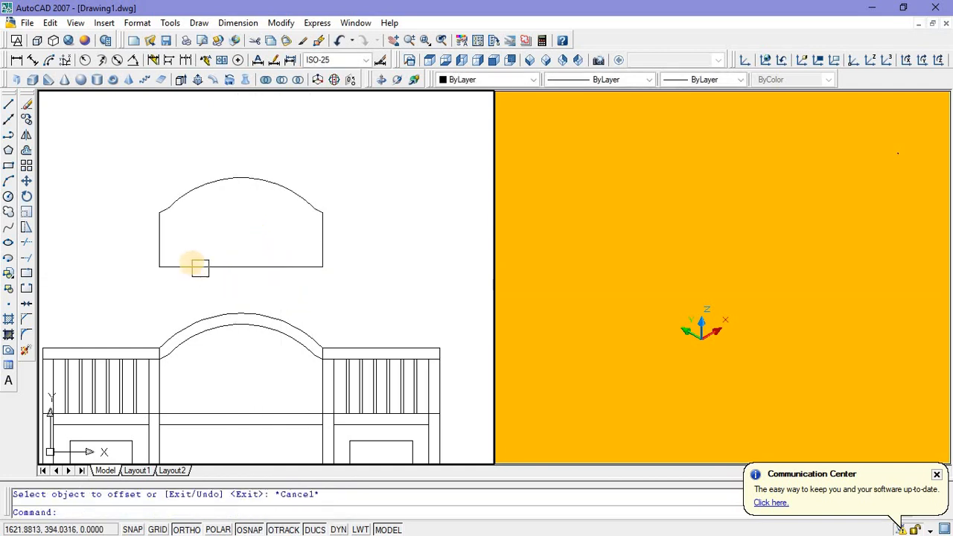
Step: Offset the copied arched outline 0.08 inward
scroll(195, 264, up, 6)
scroll(142, 193, down, 6)
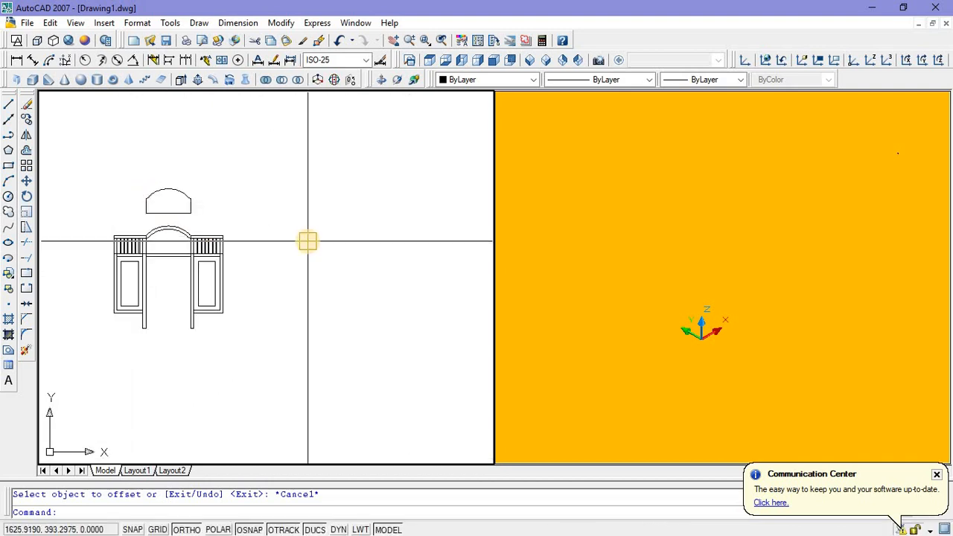
text(o)
key(Return)
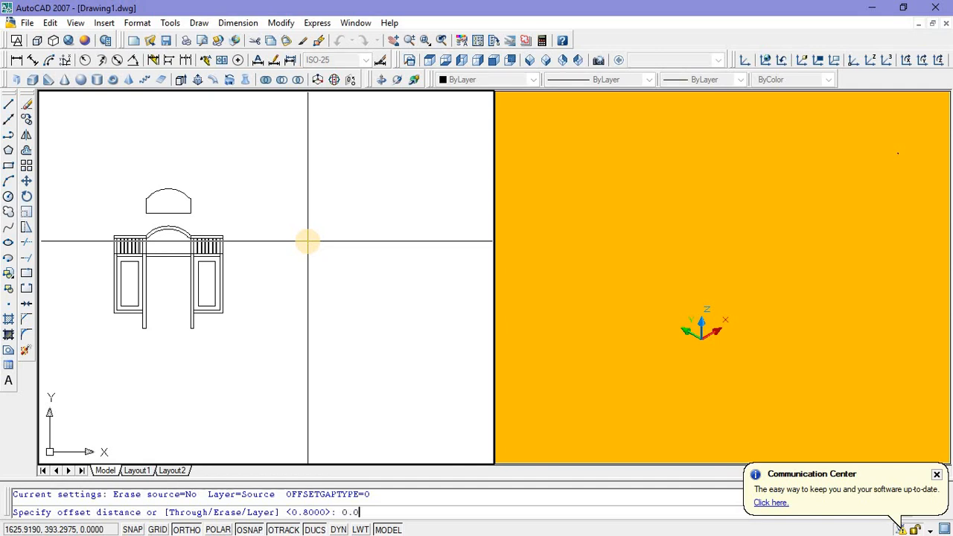
text(0.08)
key(Return)
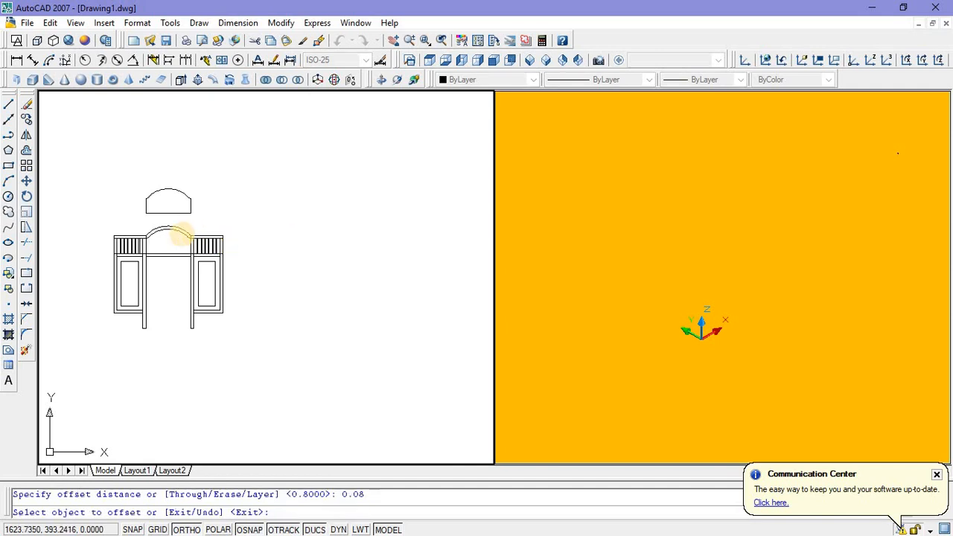
scroll(171, 227, up, 3)
click(166, 203)
click(175, 186)
scroll(175, 186, up, 3)
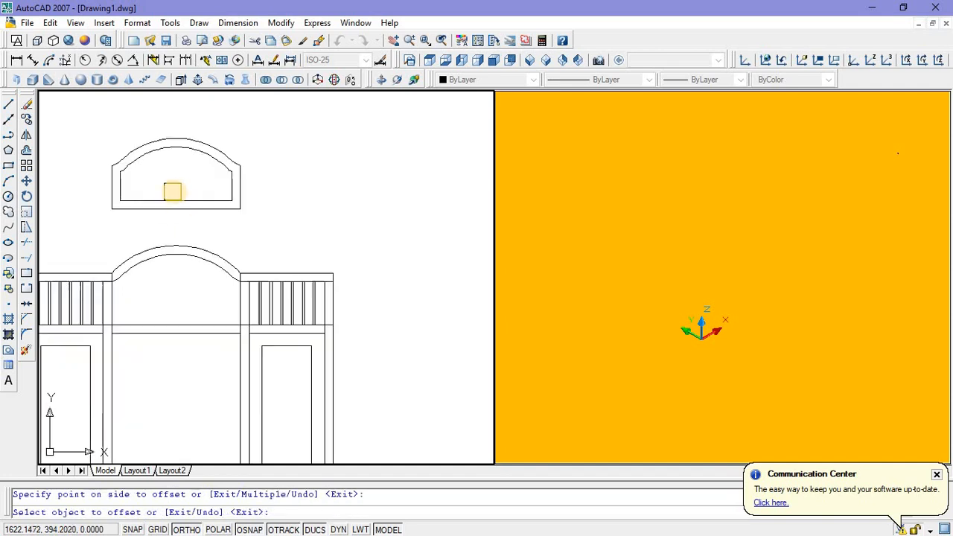
key(Escape)
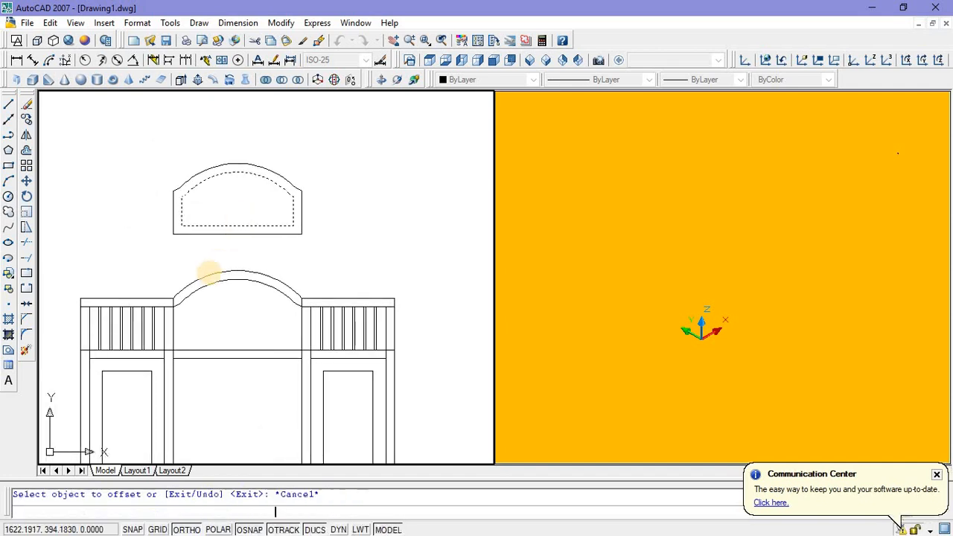
Step: Move both copied arched outlines straight down into the frame, snapping their lower-left corner to the crossbar's upper edge at the left post
scroll(187, 310, up, 3)
scroll(249, 293, down, 3)
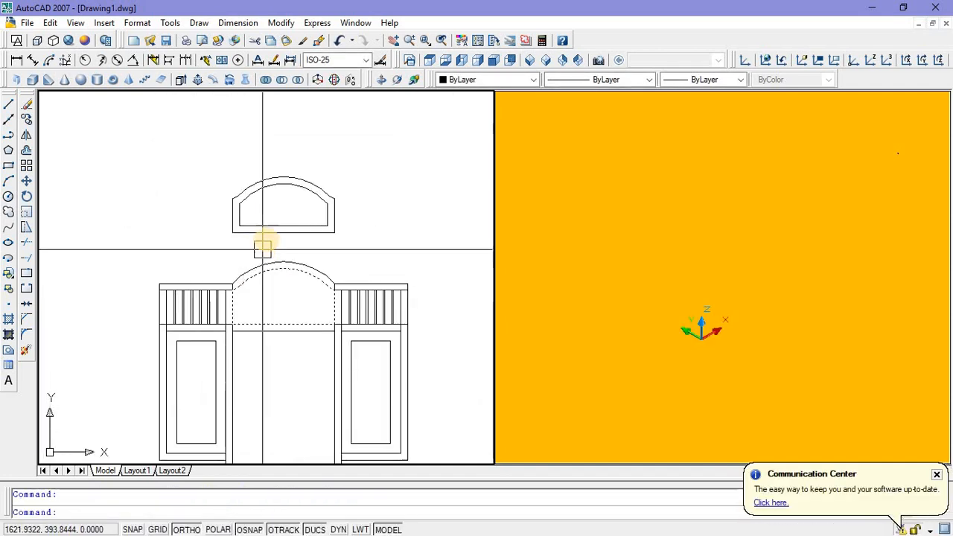
click(270, 221)
right_click(283, 207)
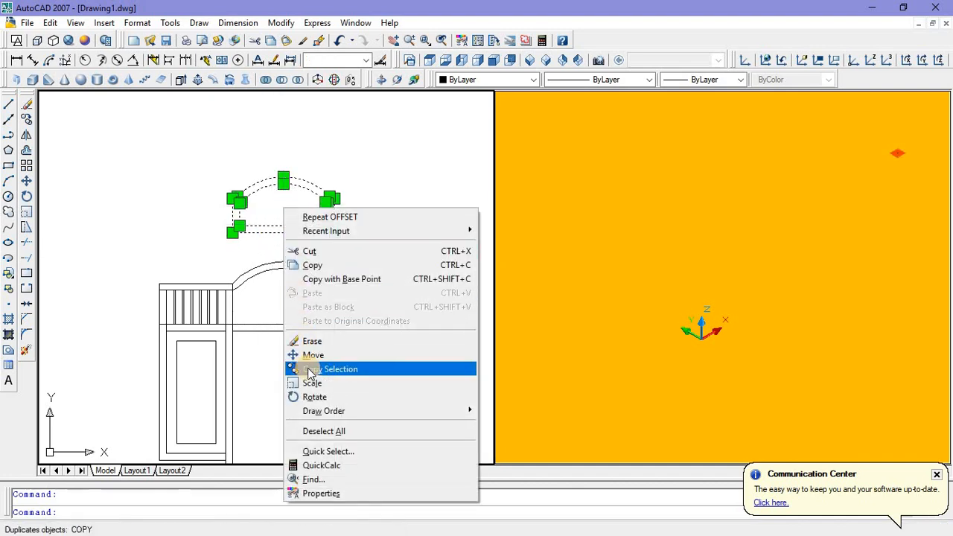
click(313, 356)
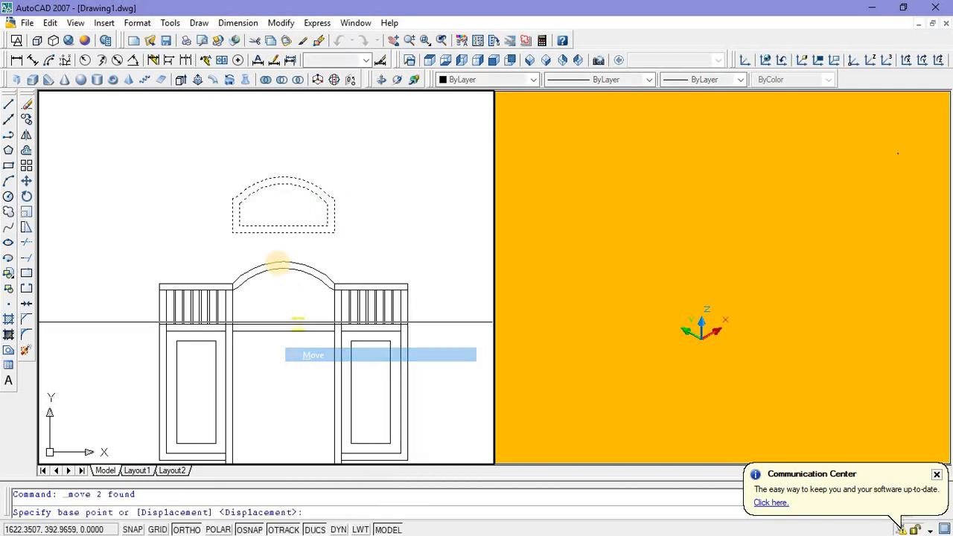
click(232, 232)
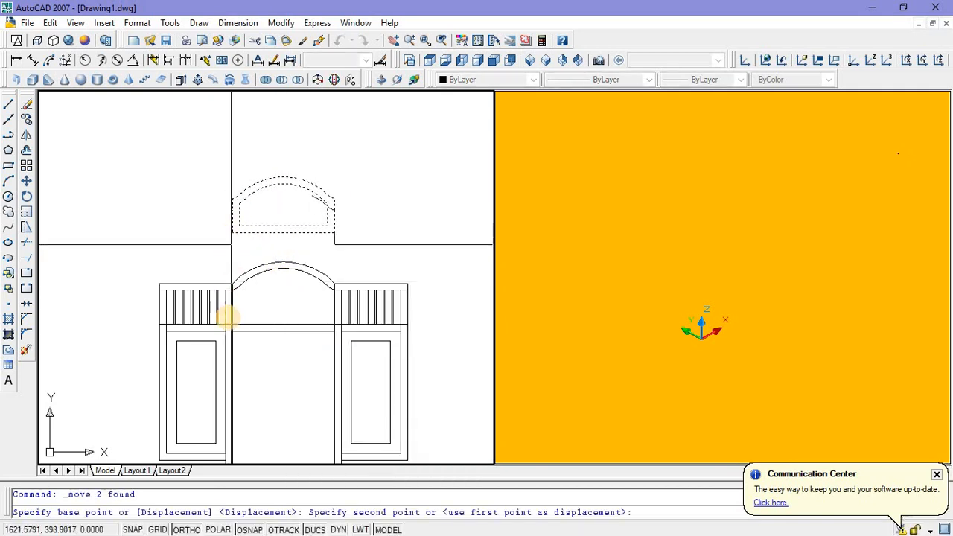
scroll(232, 322, up, 4)
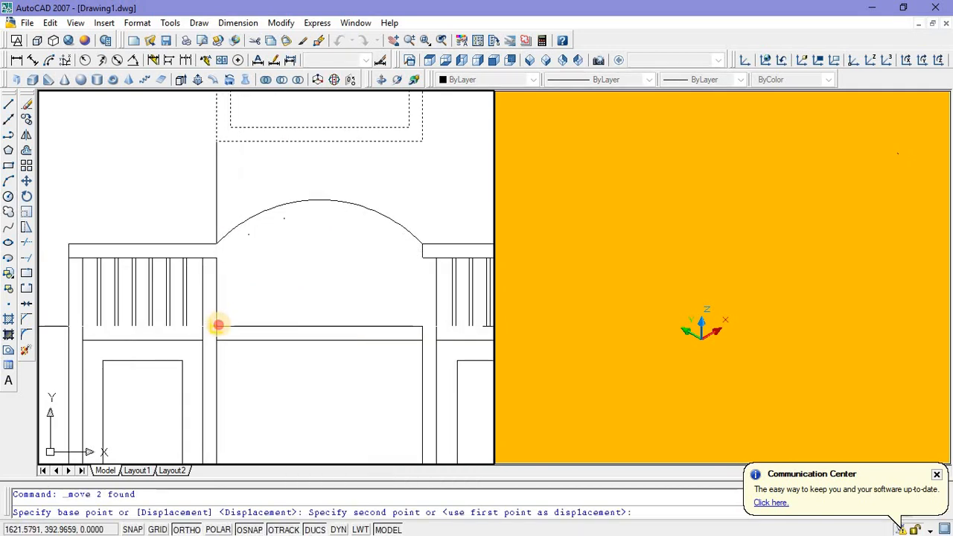
click(217, 326)
key(Escape)
scroll(289, 367, down, 3)
scroll(241, 302, up, 4)
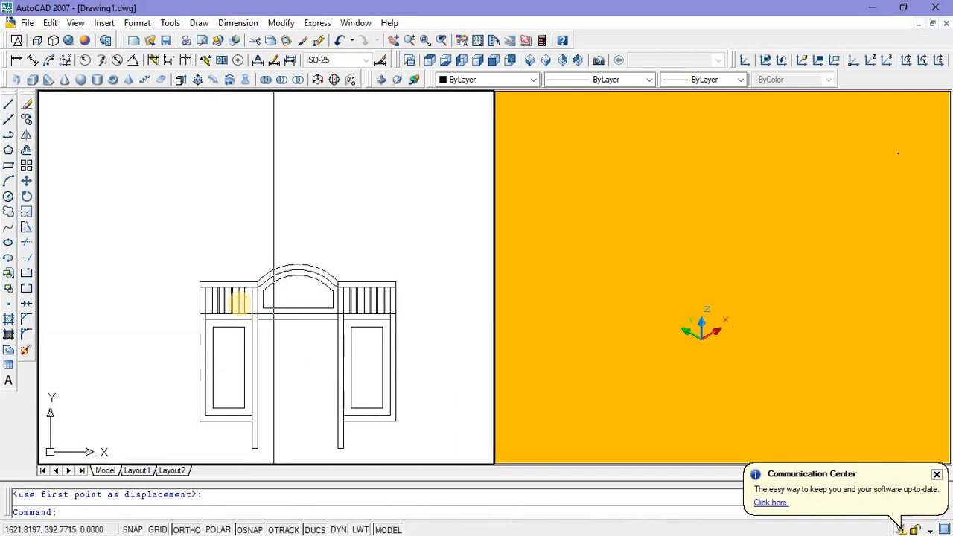
Step: Draw a rectangle for the left door leaf, from the crossbar's lower edge at the left post to the opening's centre at post-base level
scroll(231, 298, down, 5)
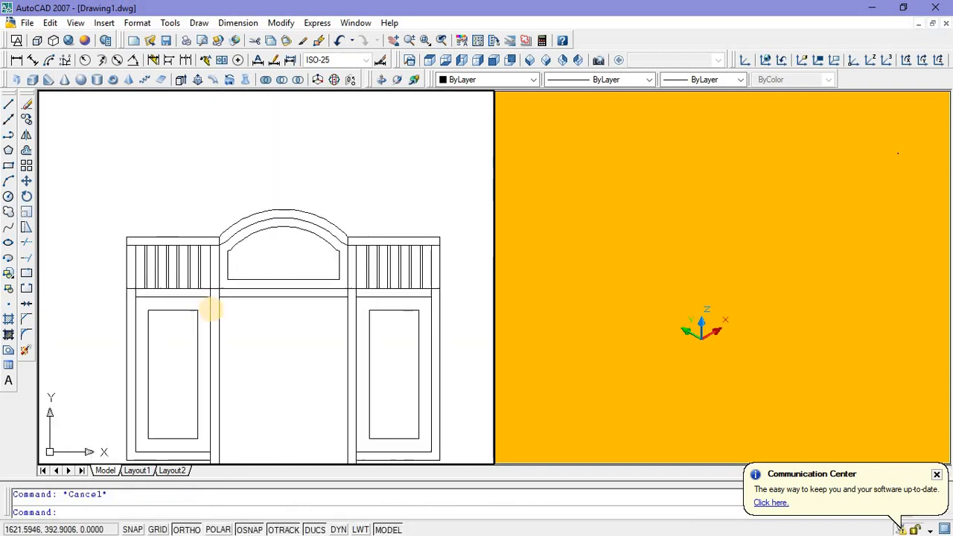
scroll(248, 330, down, 2)
scroll(249, 312, up, 5)
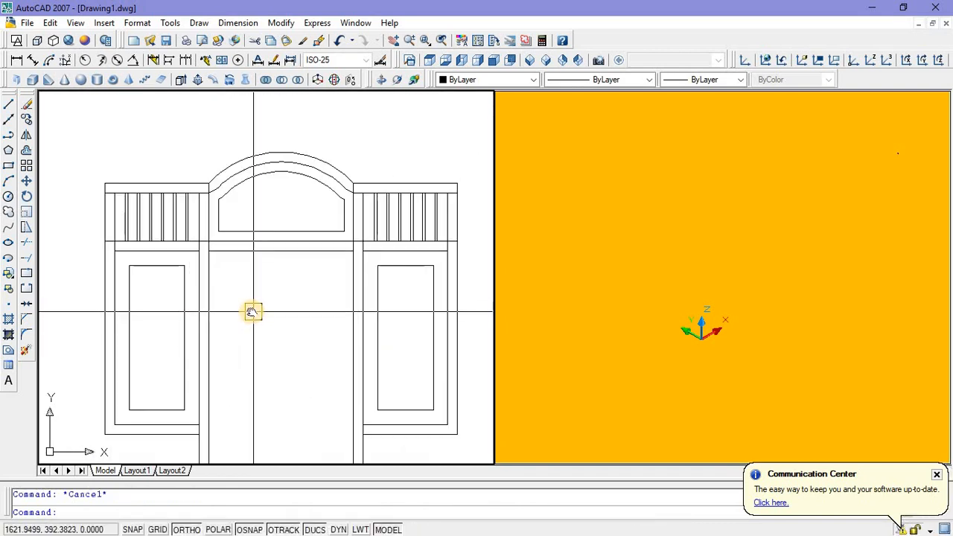
scroll(272, 240, down, 3)
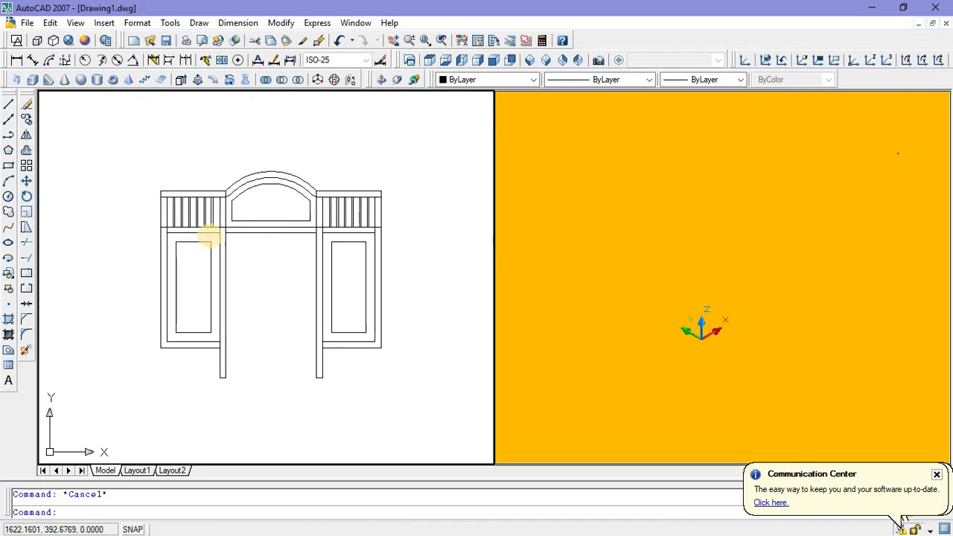
click(8, 166)
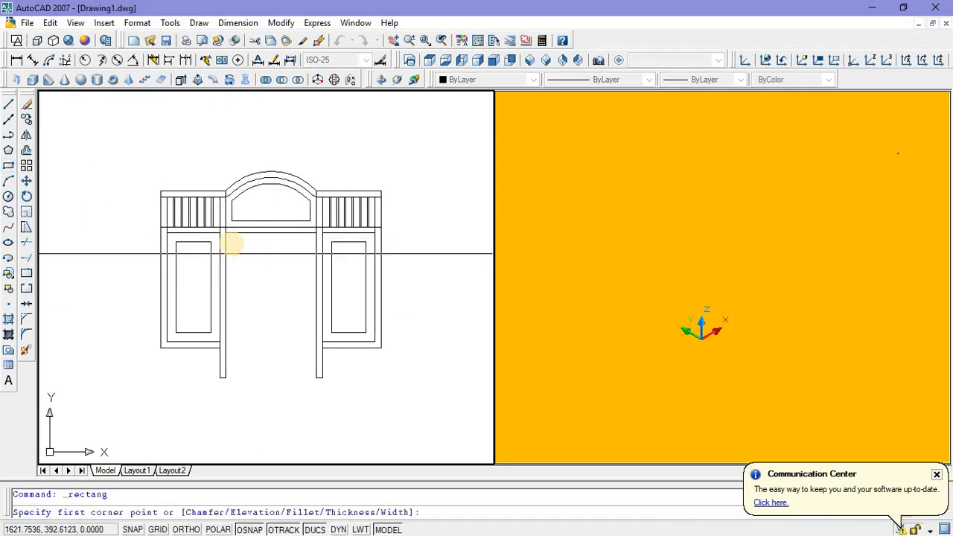
click(246, 238)
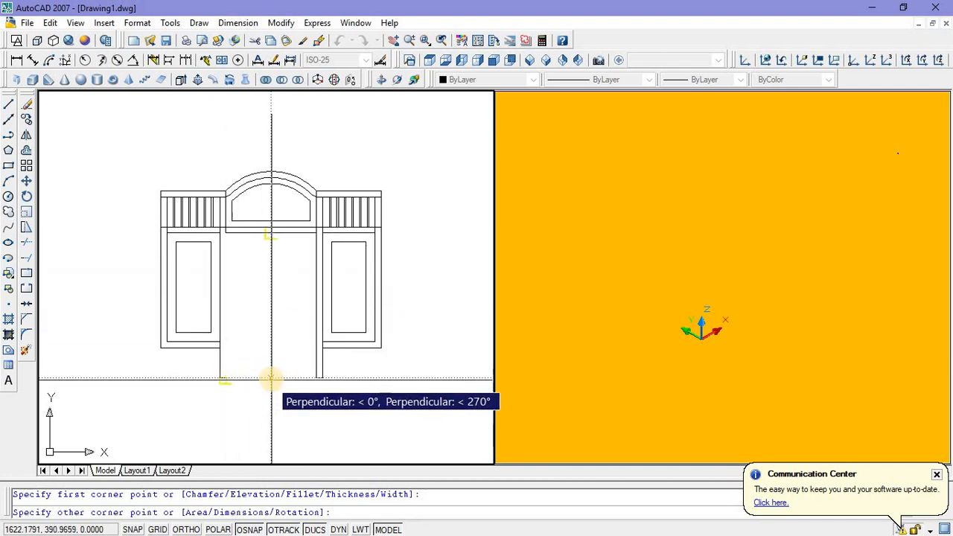
click(270, 378)
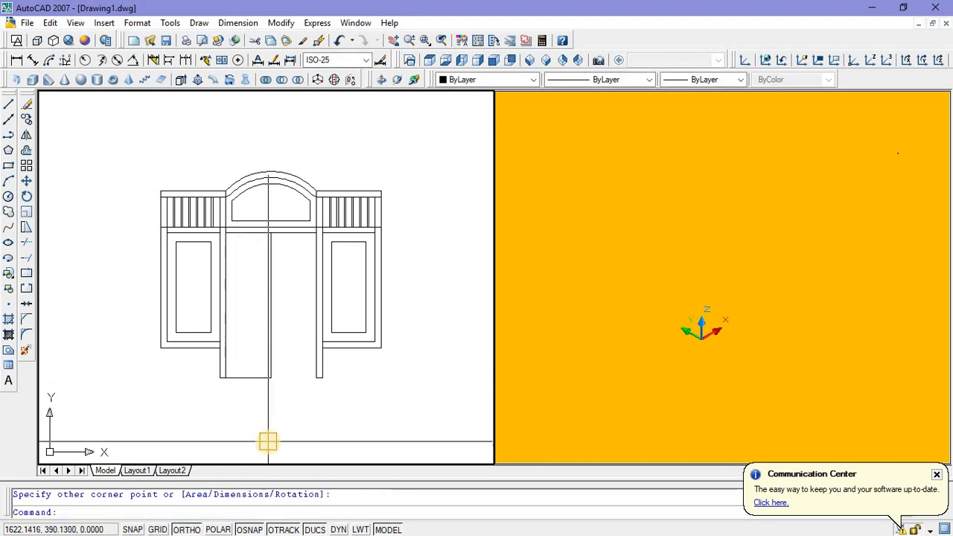
key(Escape)
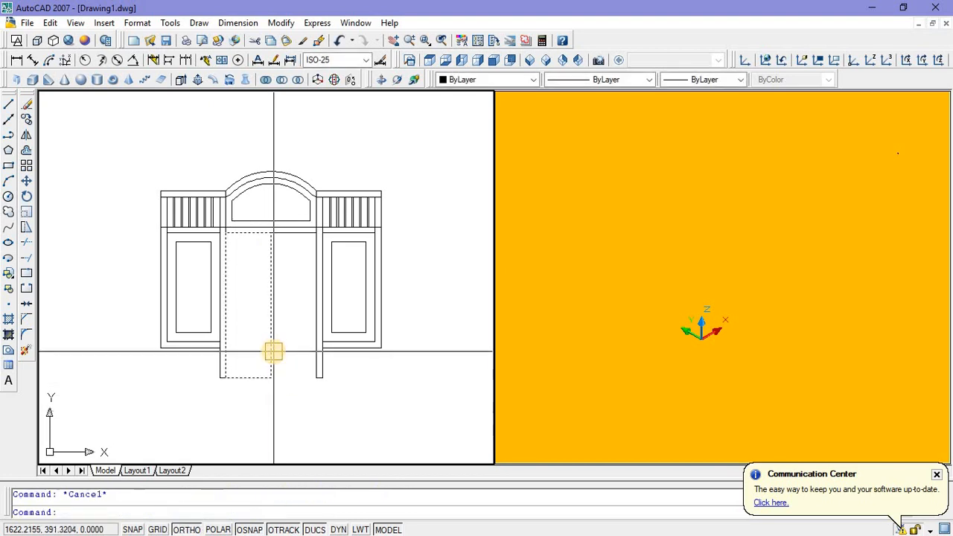
Step: Mirror the left door leaf rectangle about the opening's vertical centreline, keeping the original
click(272, 362)
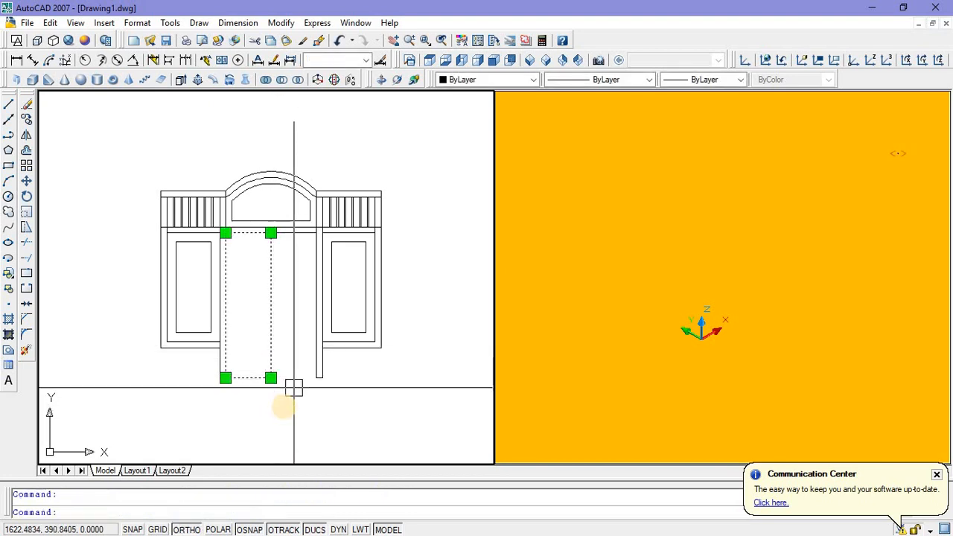
text(mi)
key(Return)
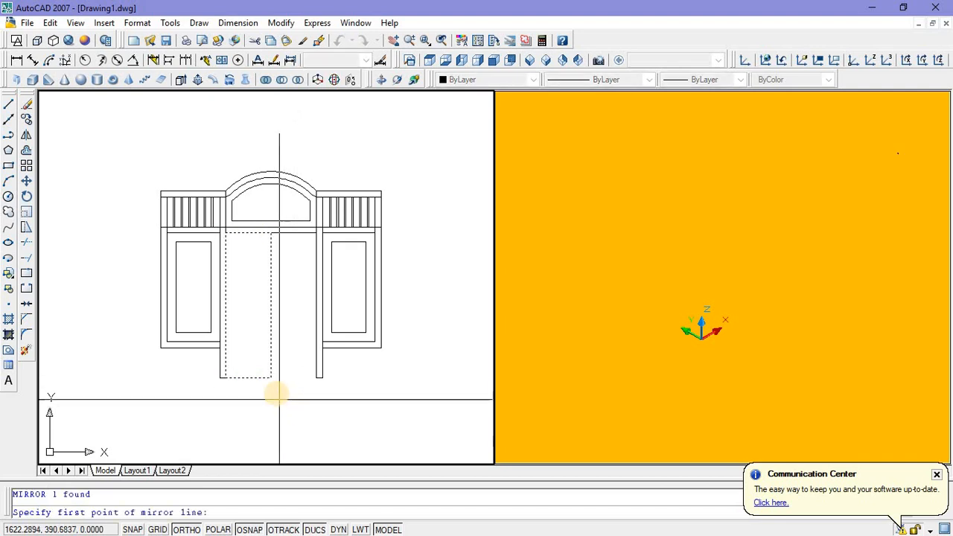
click(272, 378)
click(271, 409)
key(Return)
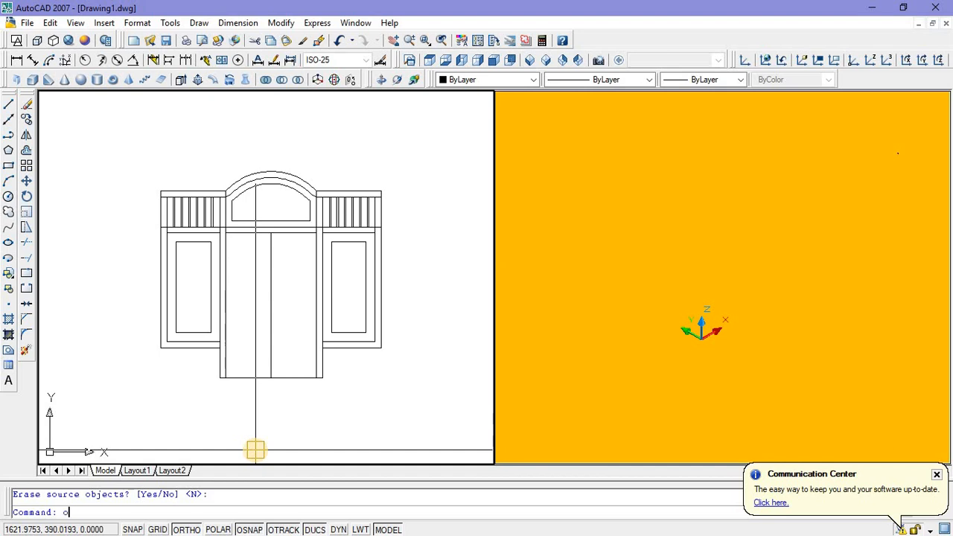
Step: Offset the left door leaf rectangle 0.09 inward
text(o)
key(Return)
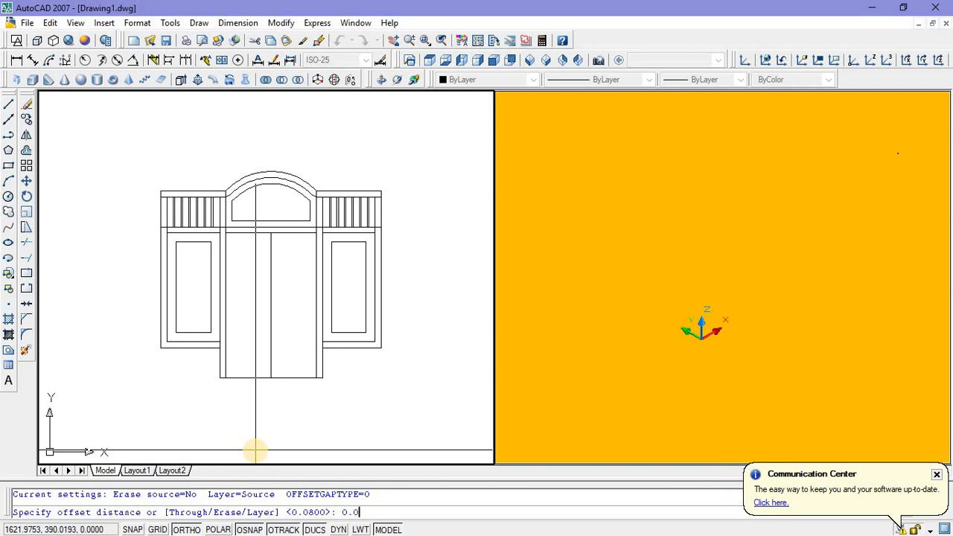
key(Return)
click(246, 379)
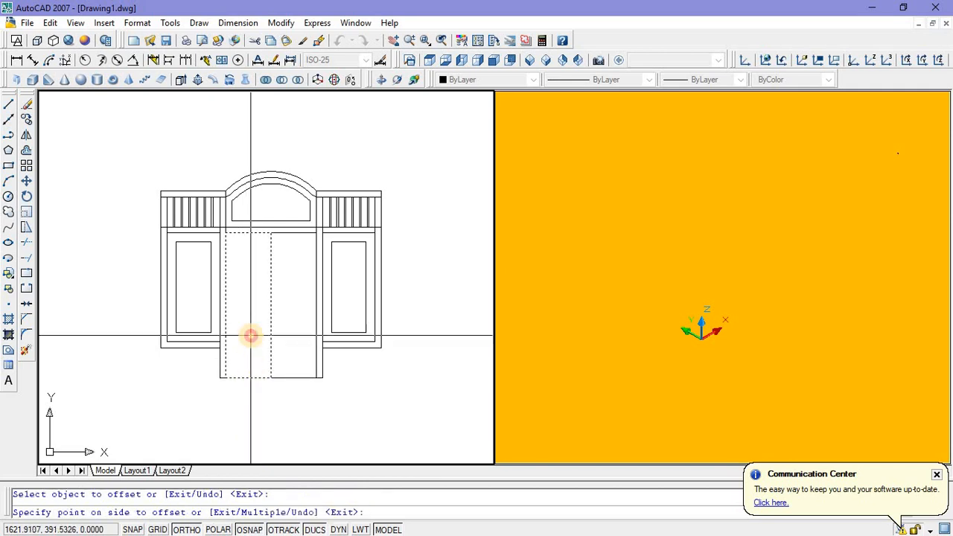
click(250, 337)
key(Escape)
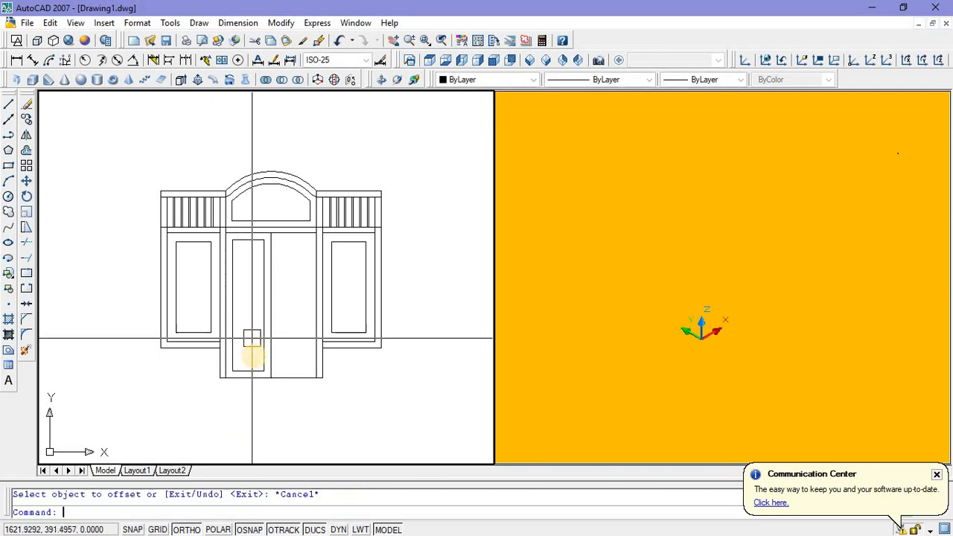
Step: Erase the inner offset rectangle of the left door leaf
scroll(253, 358, up, 3)
scroll(253, 366, down, 2)
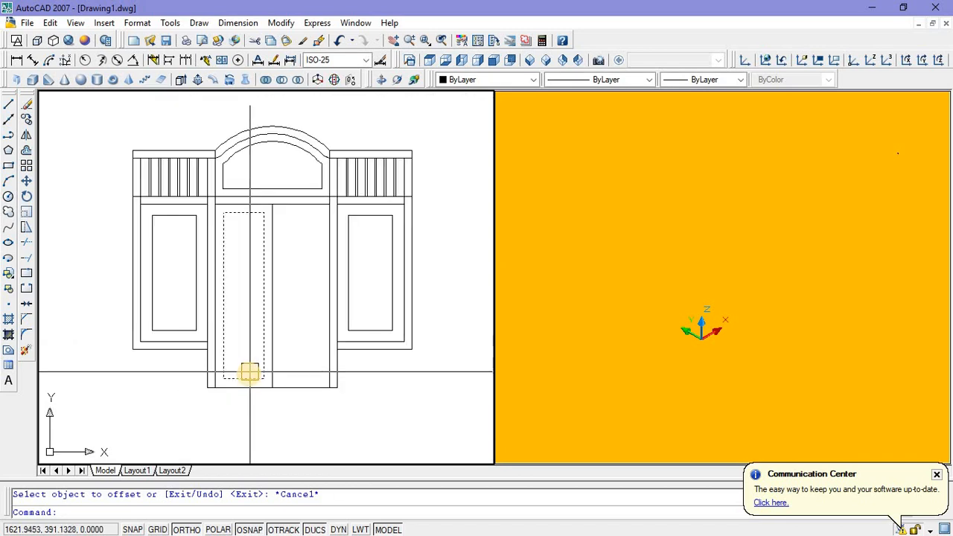
click(249, 376)
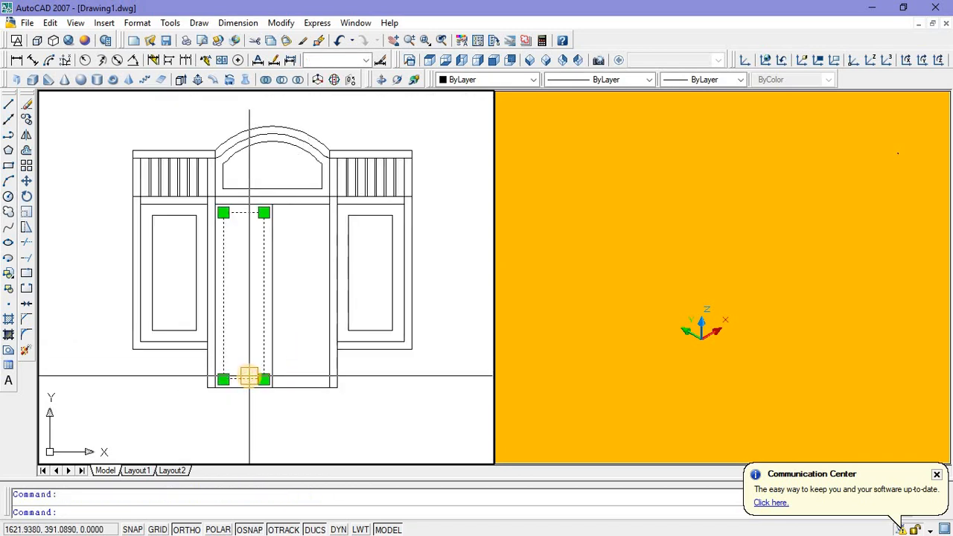
key(Delete)
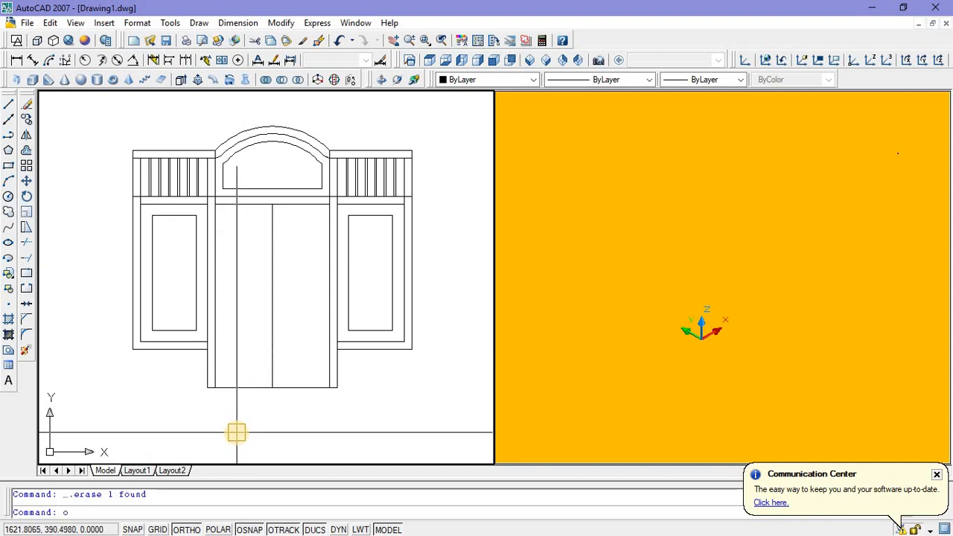
Step: Offset the left door leaf rectangle 0.1 inward
key(Return)
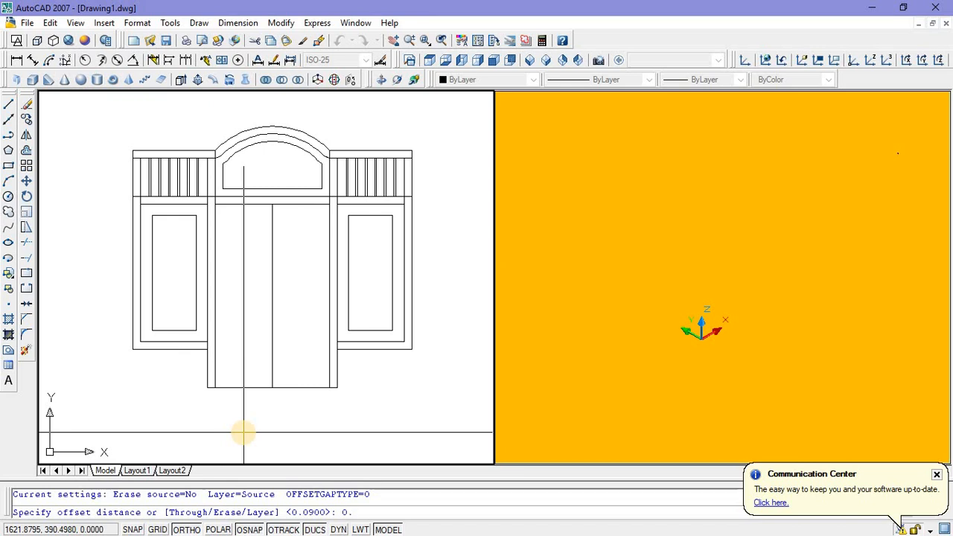
key(Return)
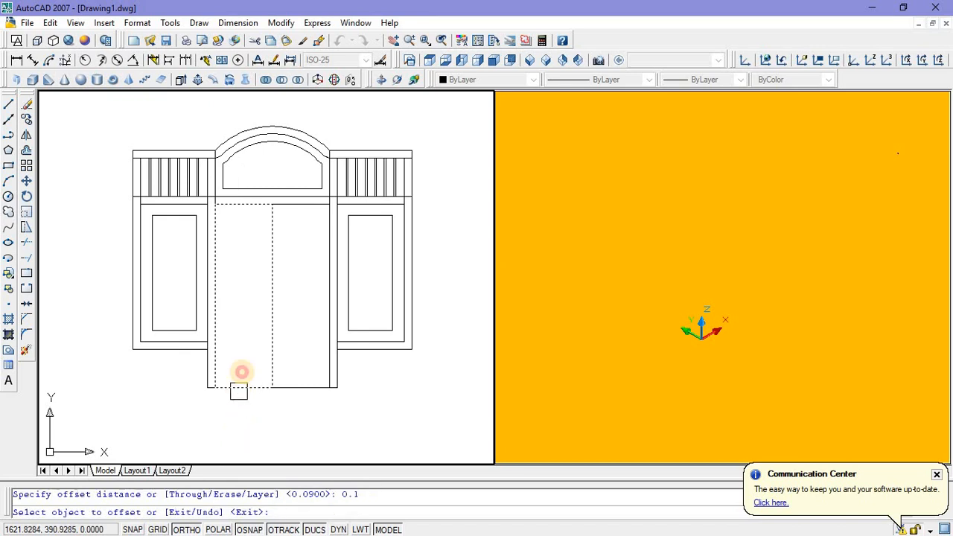
click(239, 388)
click(246, 334)
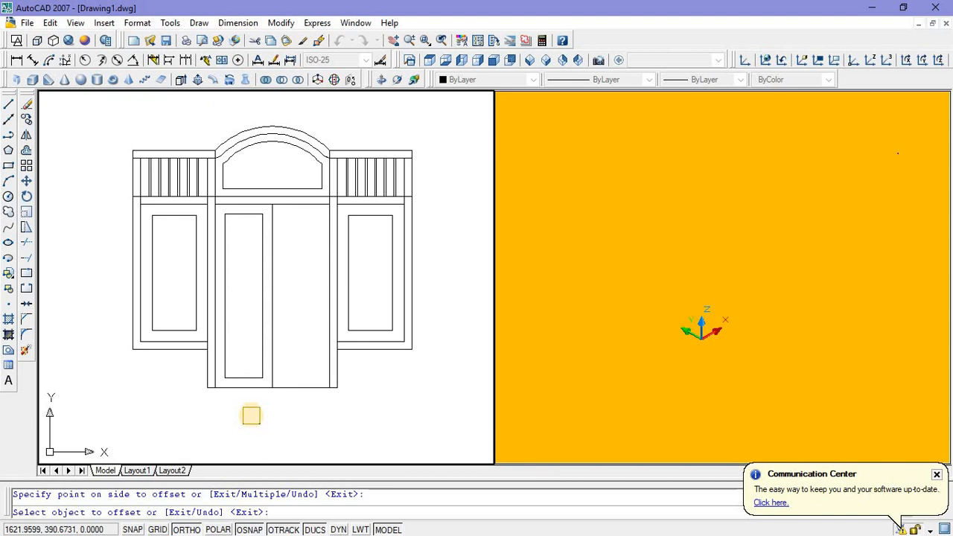
key(Escape)
Step: Copy the inner rectangle into the right door leaf, from the left leaf's lower-right corner to the right leaf's lower-right corner
click(250, 372)
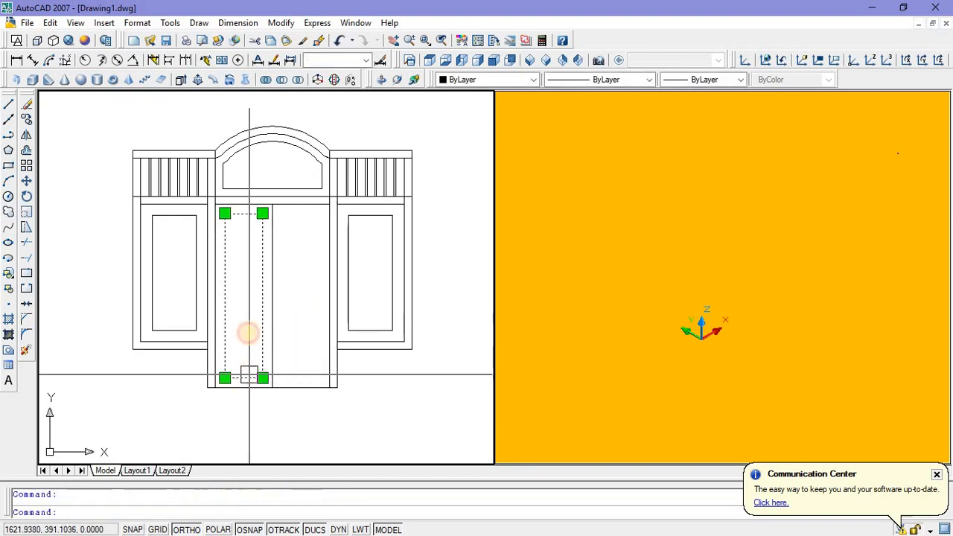
right_click(273, 400)
click(302, 198)
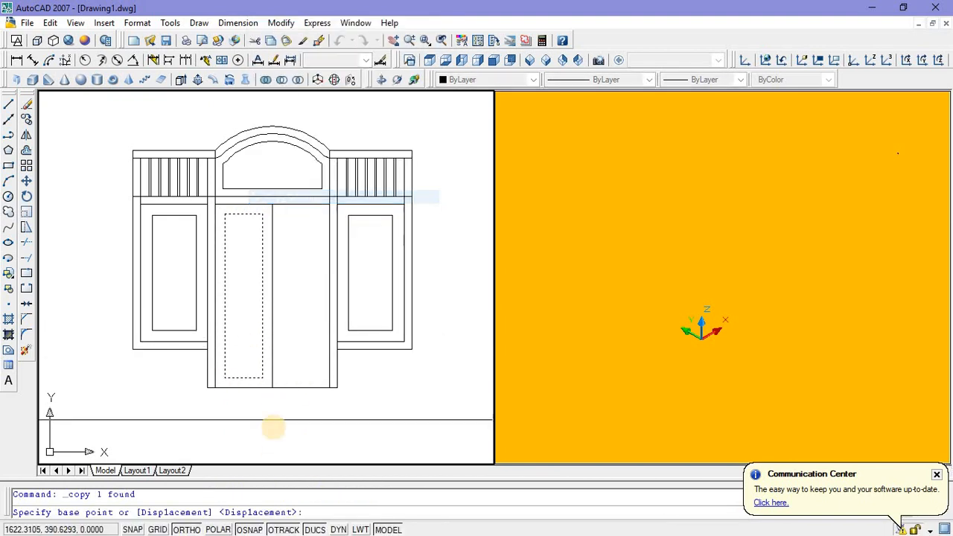
click(273, 387)
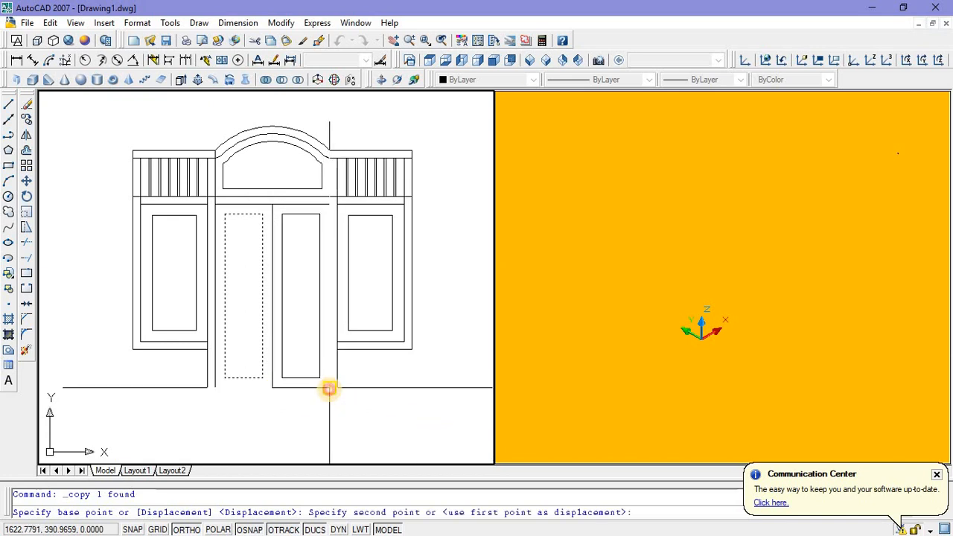
click(329, 388)
key(Escape)
scroll(293, 328, down, 3)
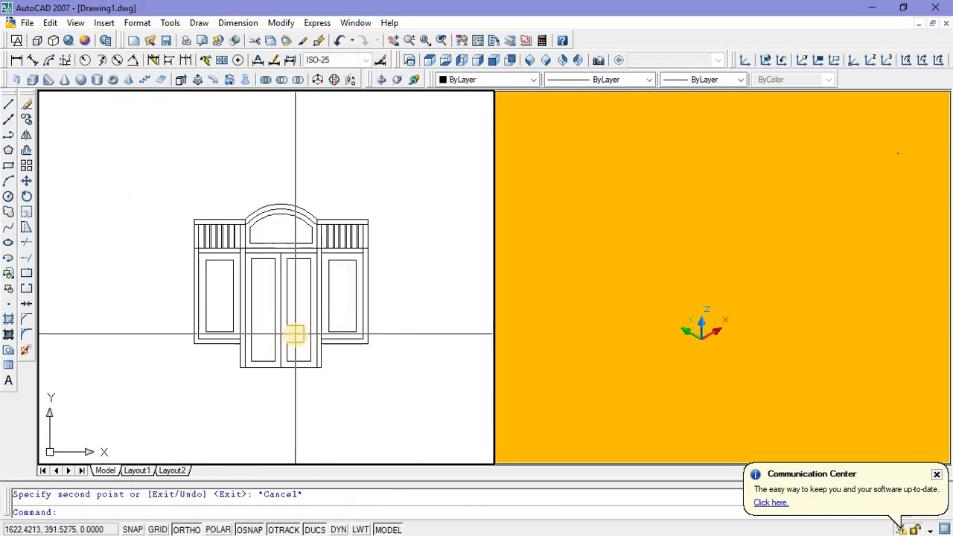
Step: Set the second viewport to the SW isometric view, then make the plan viewport active again
click(633, 295)
scroll(632, 272, down, 2)
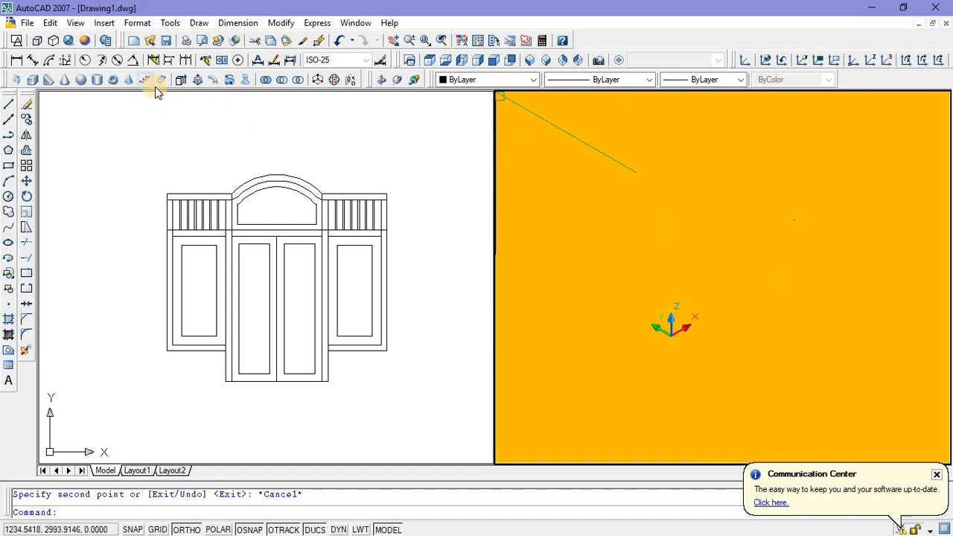
click(530, 60)
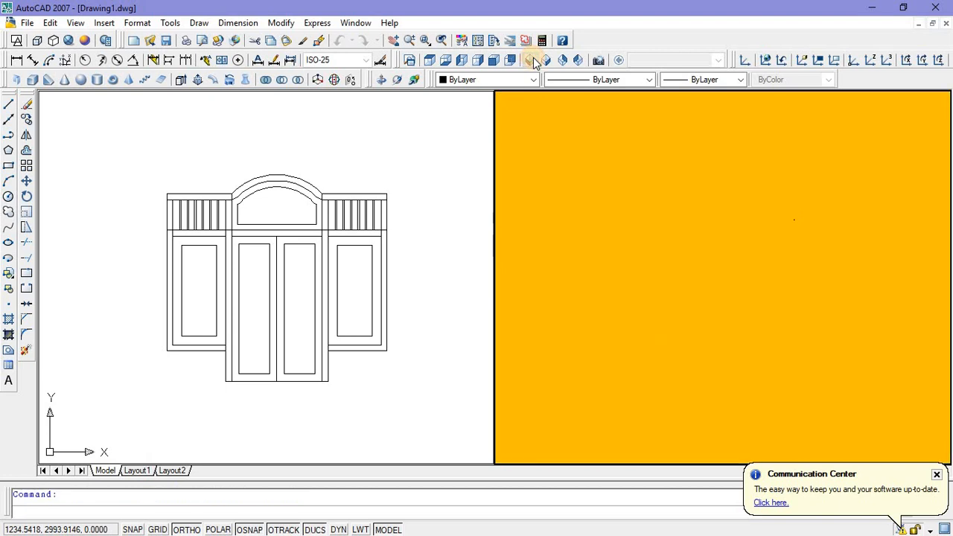
middle_drag(705, 360, 697, 372)
click(281, 377)
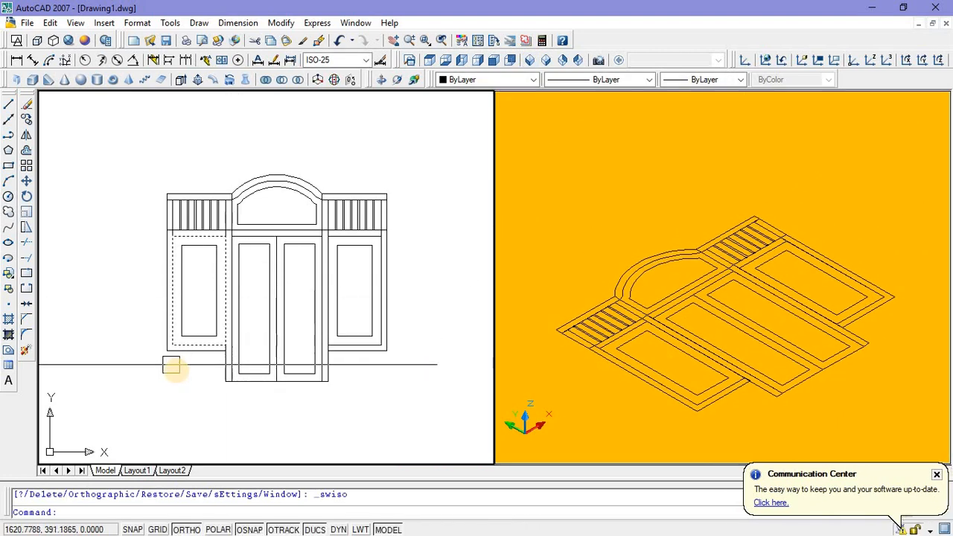
Step: Extrude the L-shaped frame profile along the outer and lower edges of the left side panel
click(176, 358)
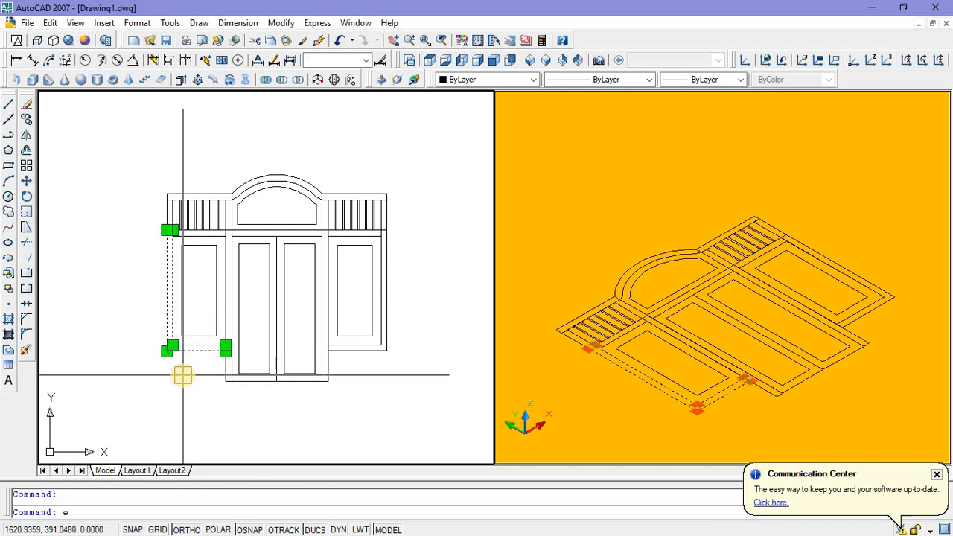
text(ext)
key(Return)
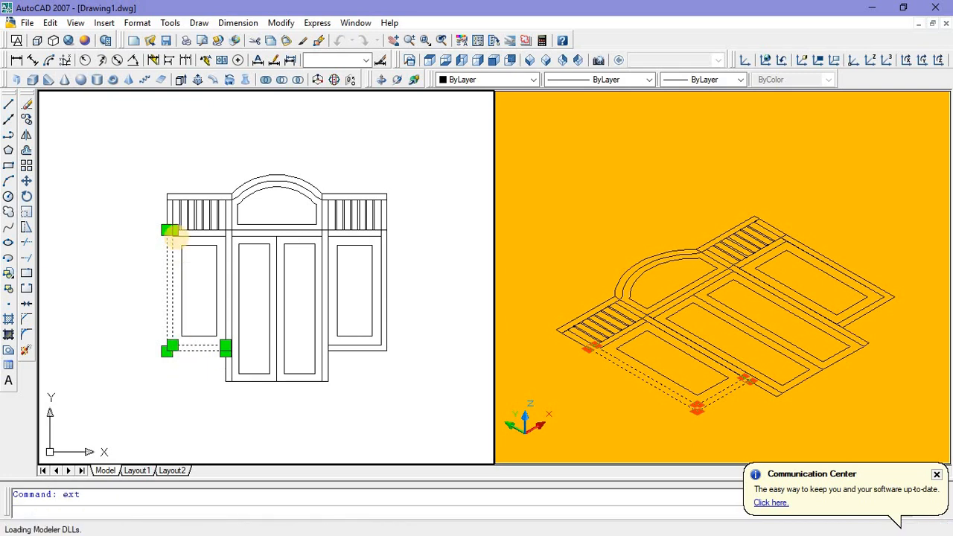
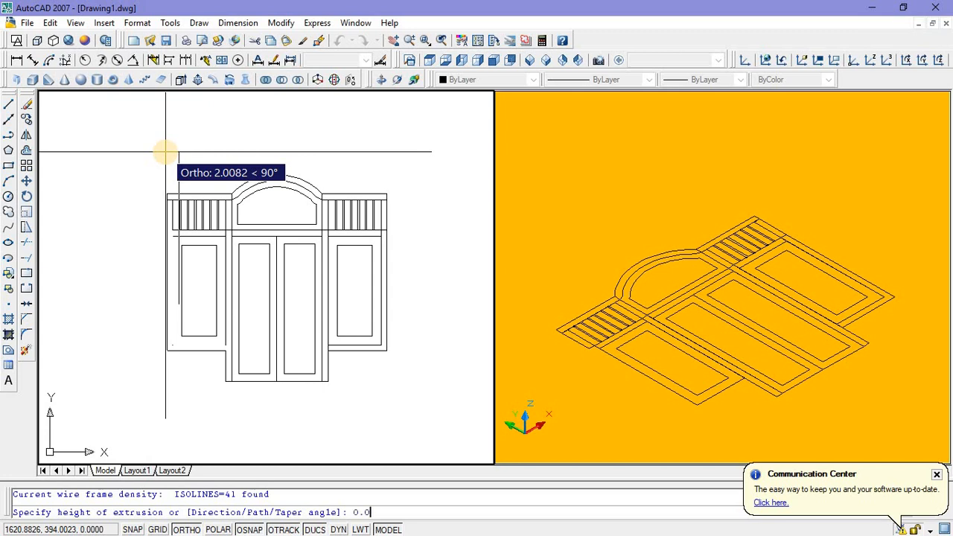
Step: Finish the L-shaped side-panel frame extrusion at 0.08 and draw a rectangle over the left door post, from below the top rail to its foot
key(Return)
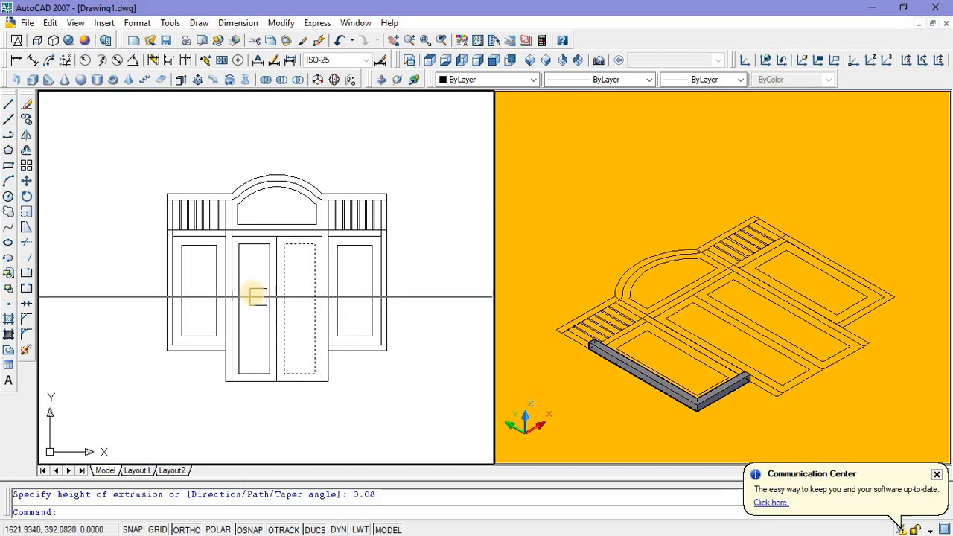
scroll(226, 282, up, 2)
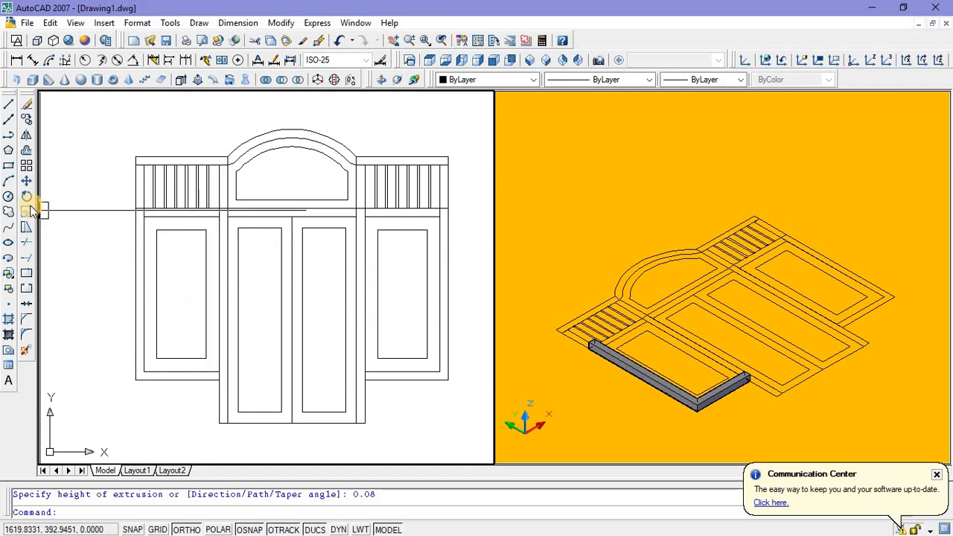
click(8, 165)
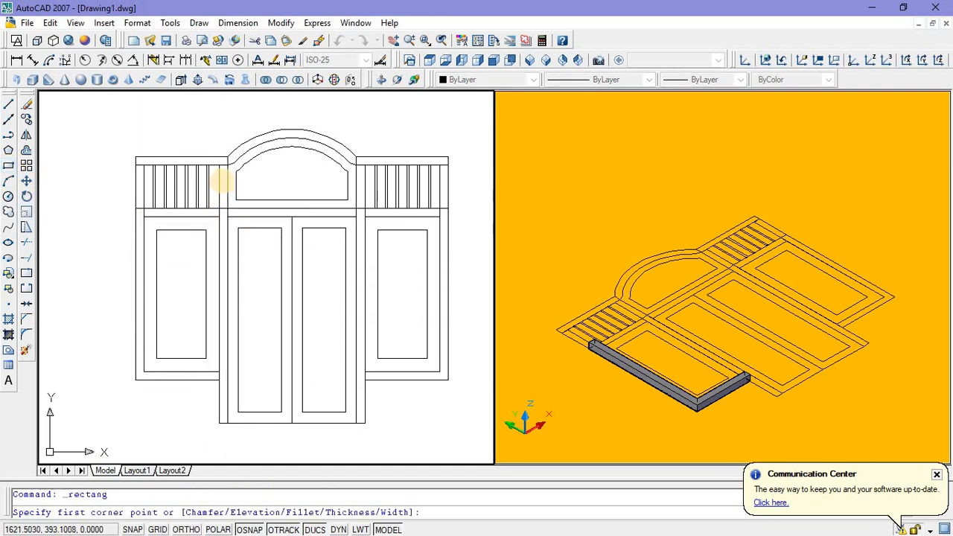
scroll(217, 177, up, 2)
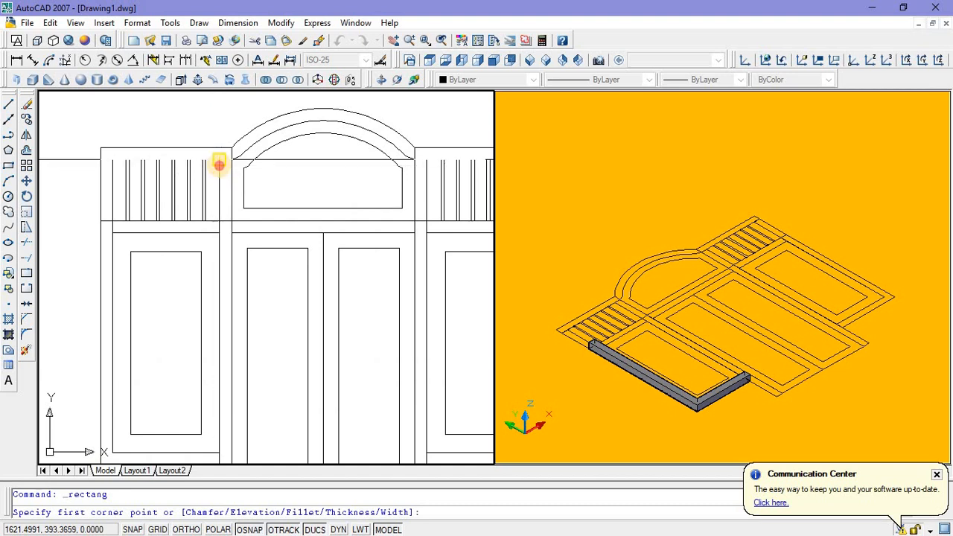
click(220, 162)
middle_drag(238, 452, 251, 330)
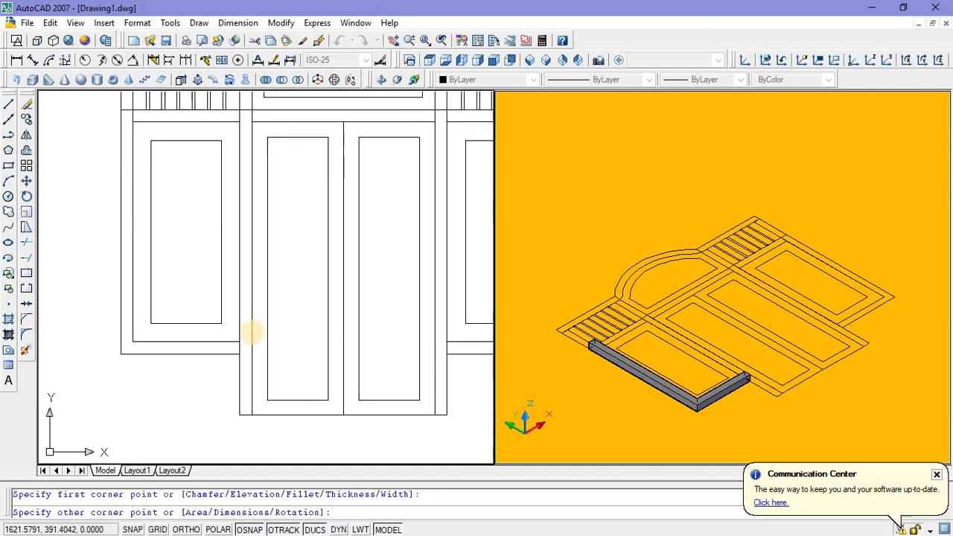
click(253, 402)
scroll(233, 402, down, 2)
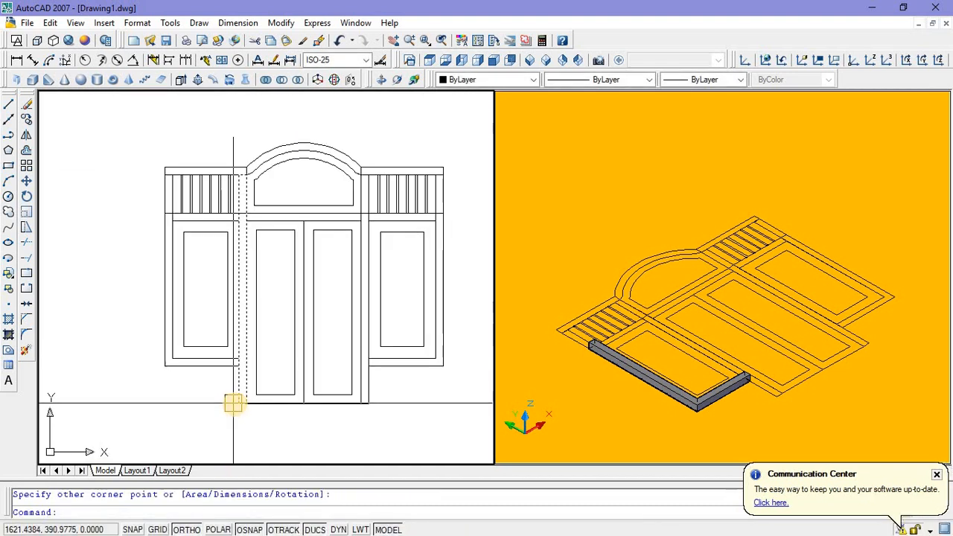
Step: Extrude the left door post rectangle to a height of 0.08
click(234, 403)
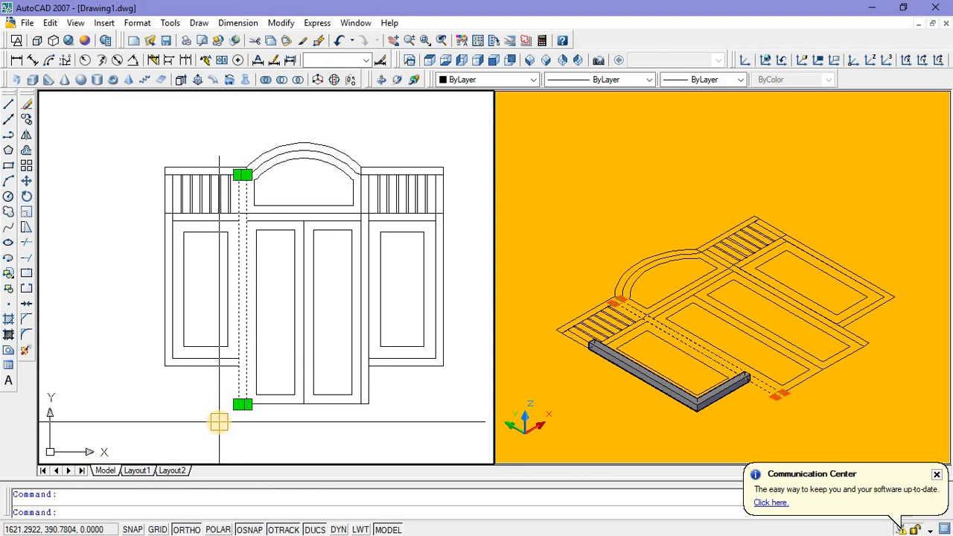
key(Return)
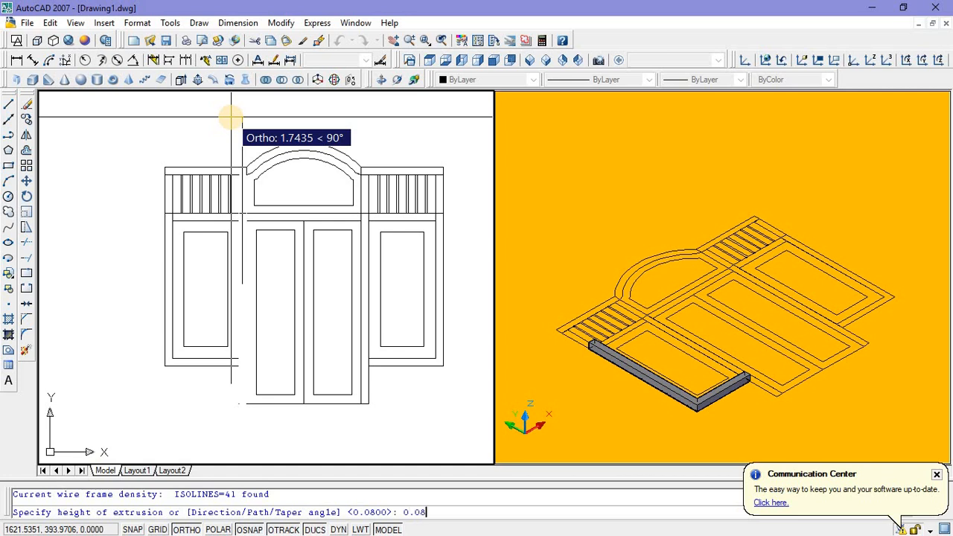
key(Return)
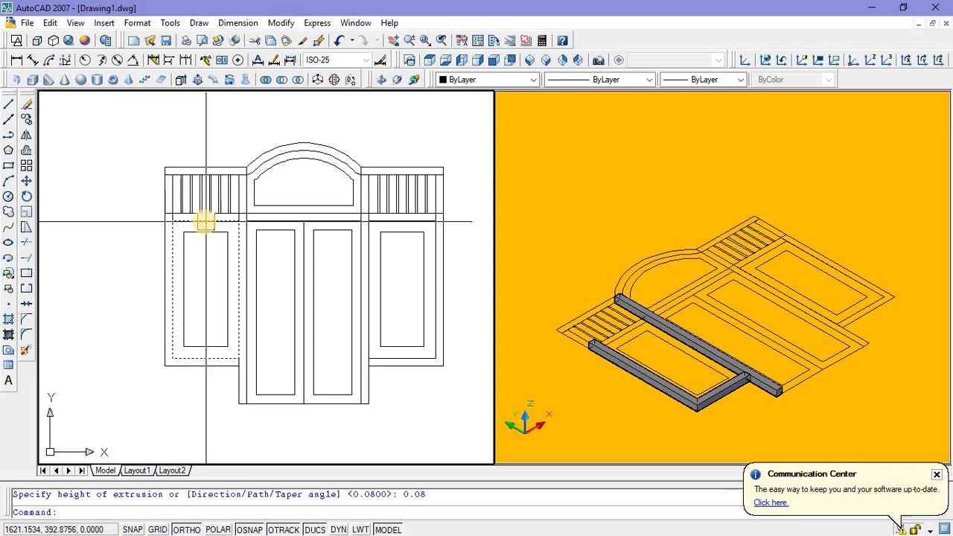
Step: Draw a rectangle over the horizontal rail between the left bars and the left side panel, ending at the door post
scroll(201, 217, up, 1)
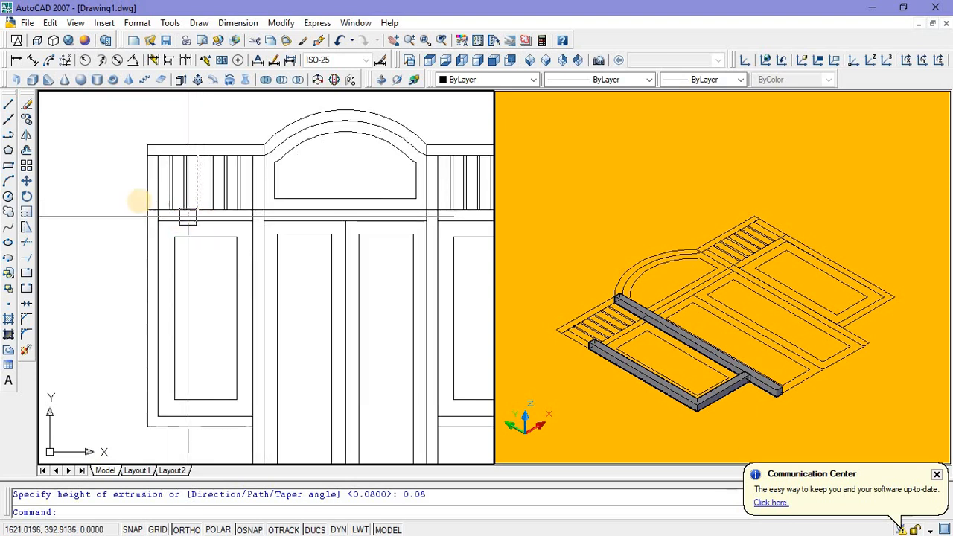
click(9, 166)
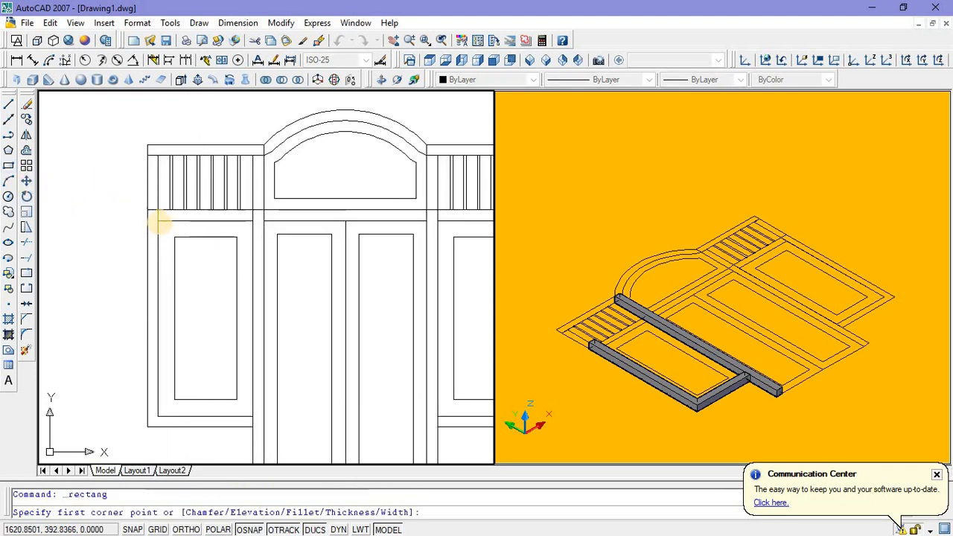
scroll(156, 215, up, 2)
click(154, 197)
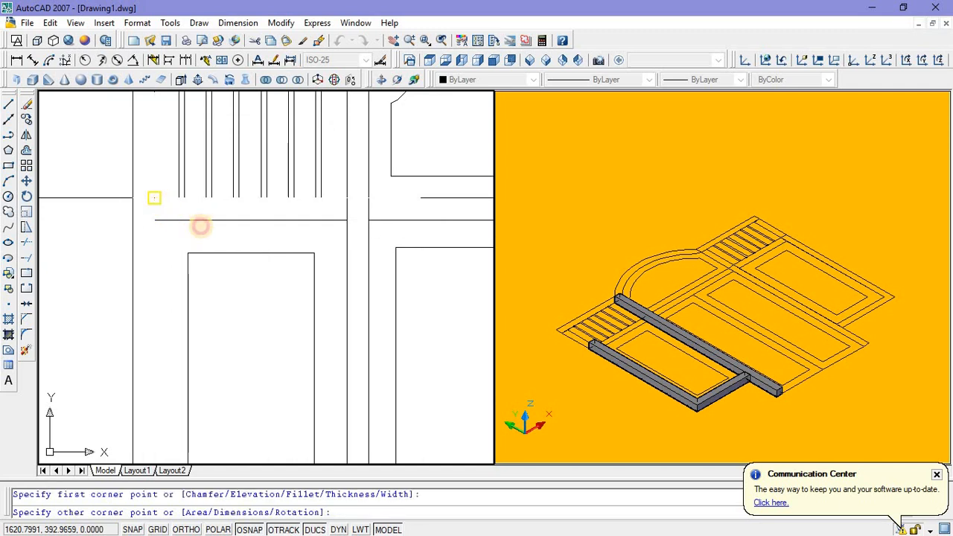
click(346, 220)
Step: Extrude the rail rectangle below the left bars to a height of 0.08
click(298, 224)
scroll(291, 221, down, 3)
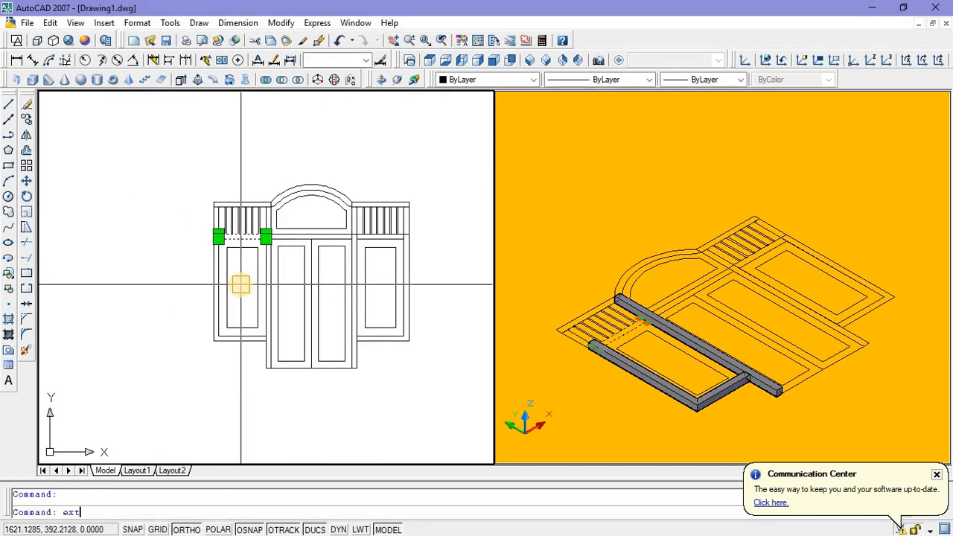
key(Return)
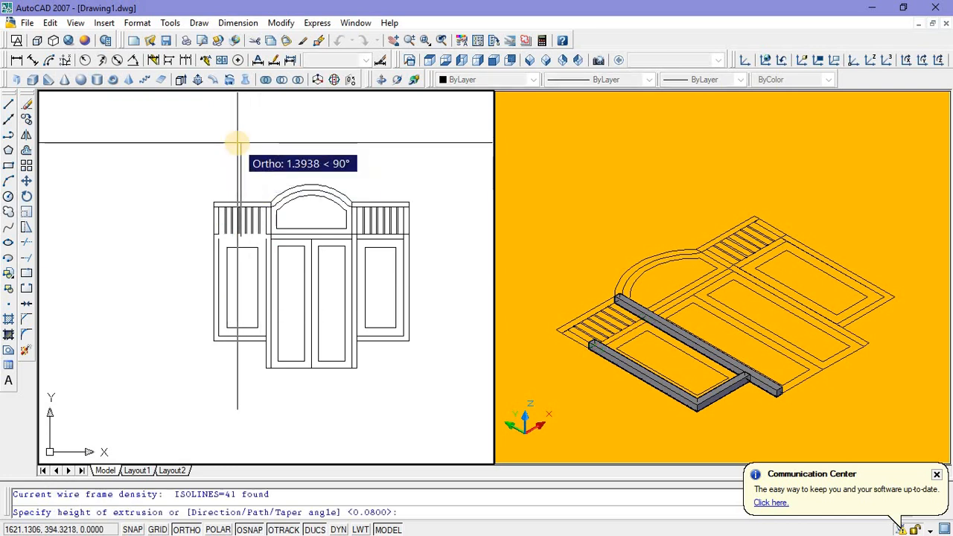
key(Return)
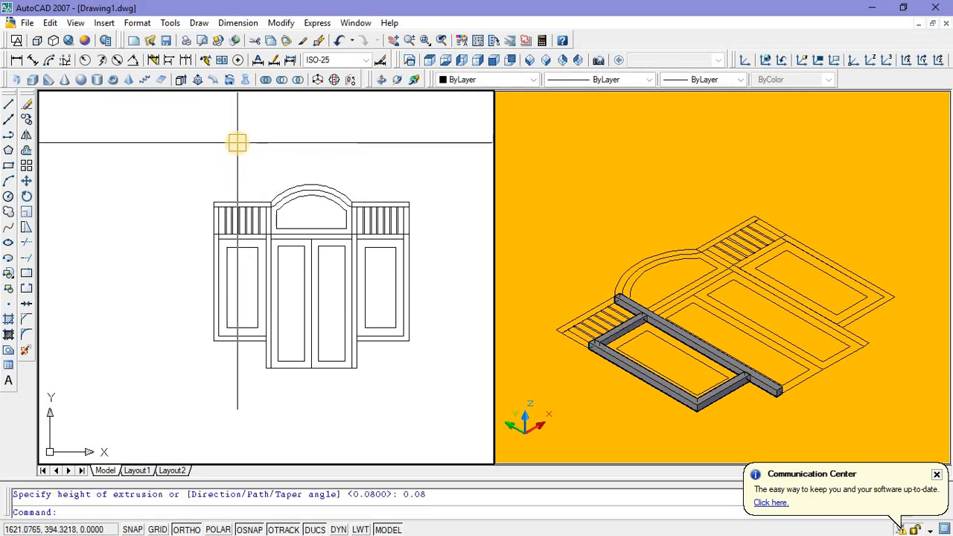
Step: Extrude the short outer post rectangle beside the left bars by 0.08
click(207, 223)
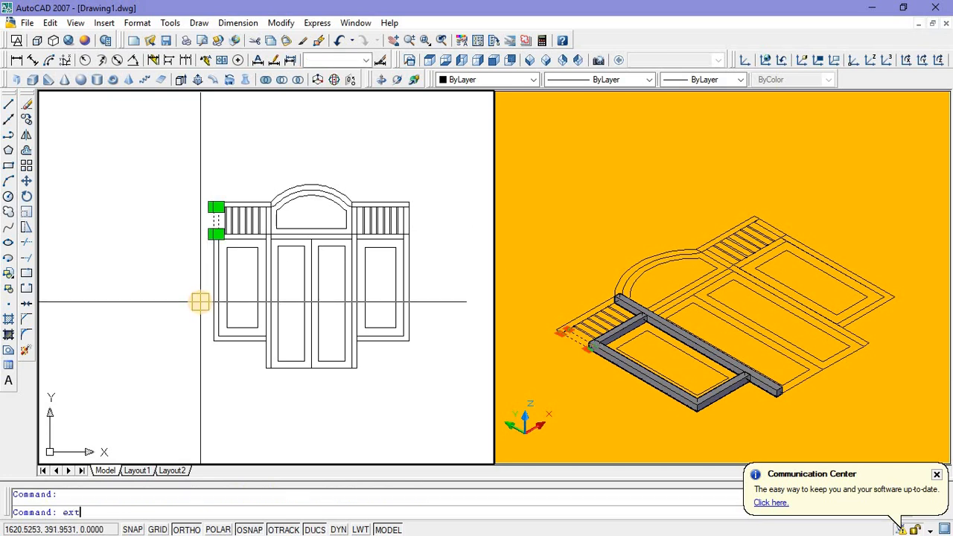
key(Return)
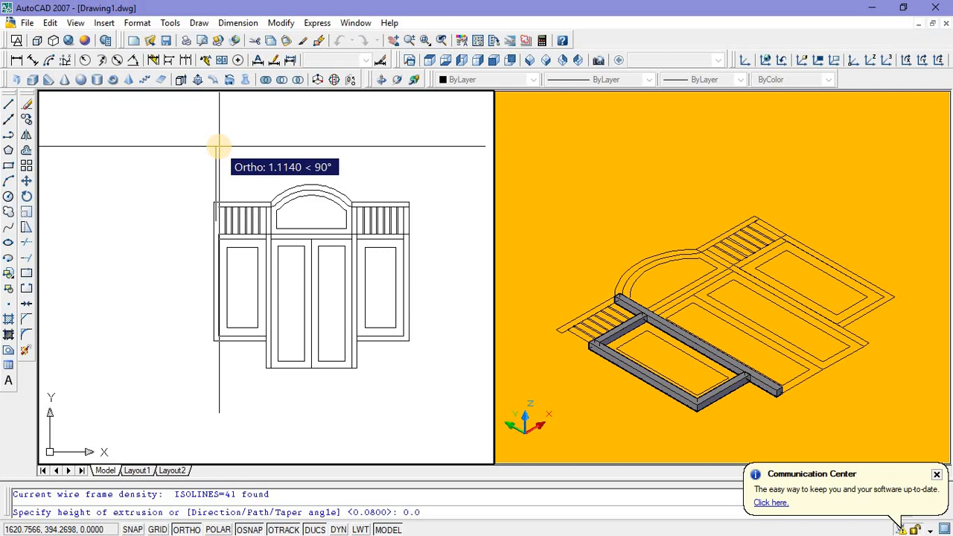
text(0.08)
key(Return)
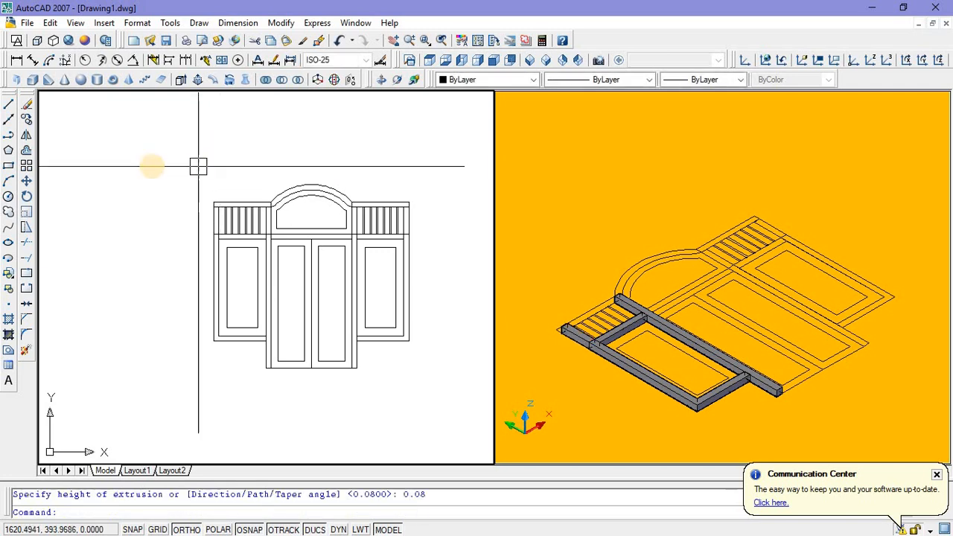
Step: Extrude the top rail rectangle above the left bars by 0.08
scroll(249, 193, up, 3)
click(237, 218)
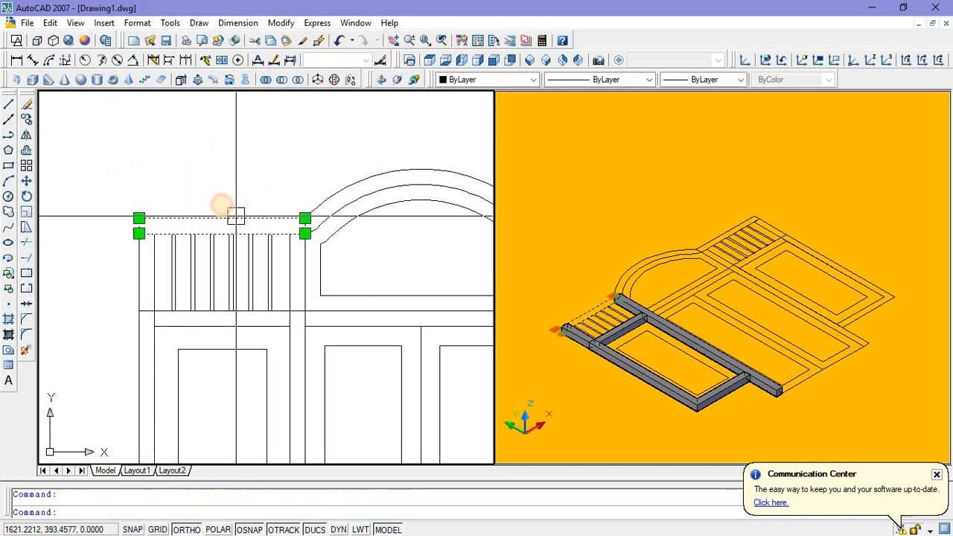
scroll(215, 179, down, 3)
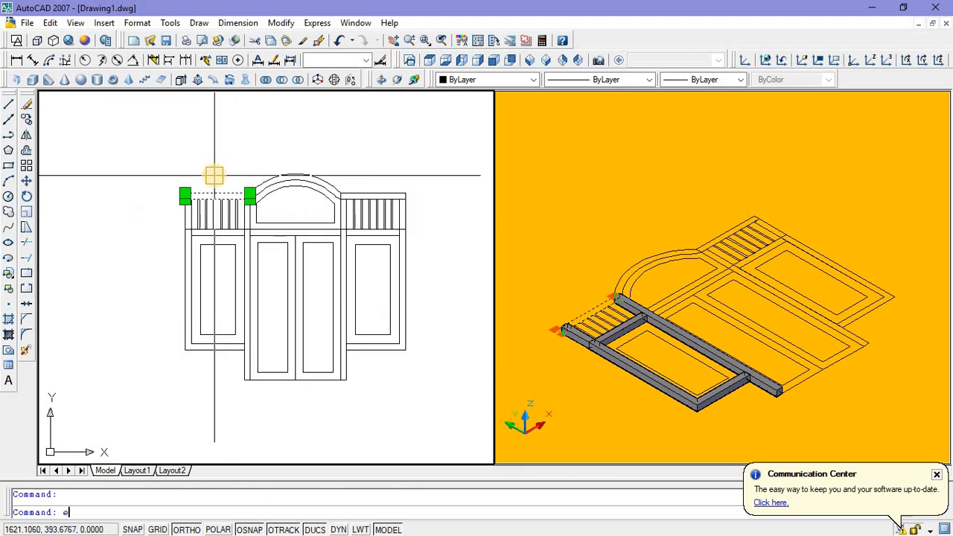
text(ext)
key(Return)
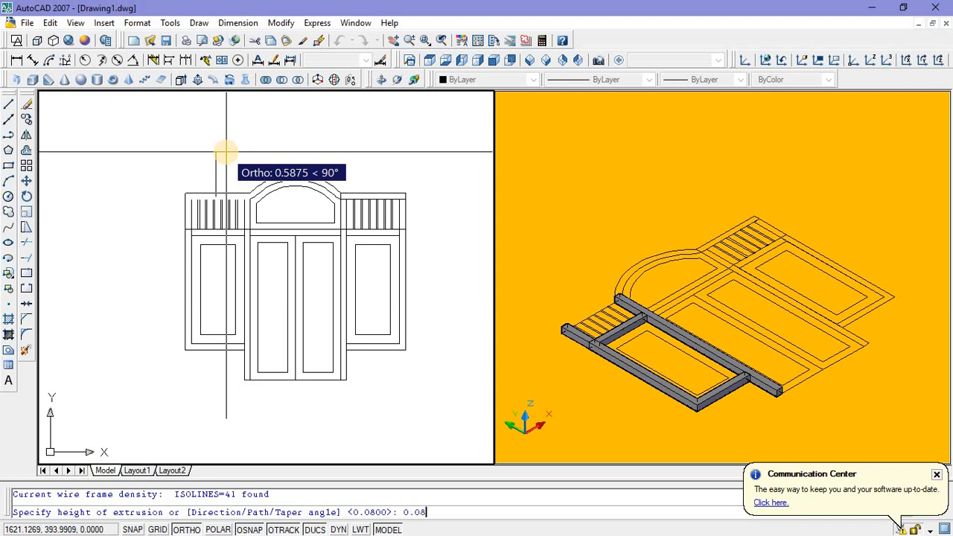
key(Return)
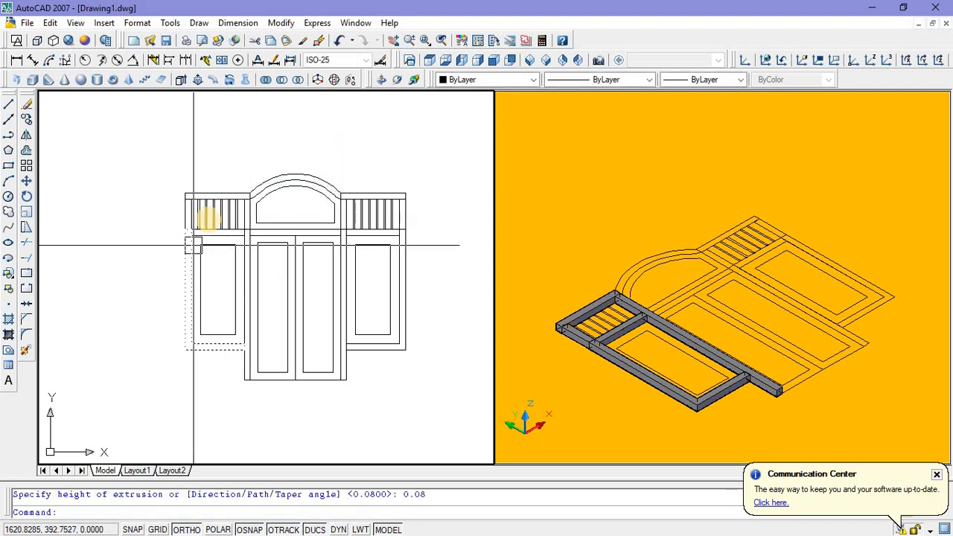
Step: Extrude the outermost thin vertical bar in the left bar section by 0.08
scroll(193, 245, up, 4)
click(192, 223)
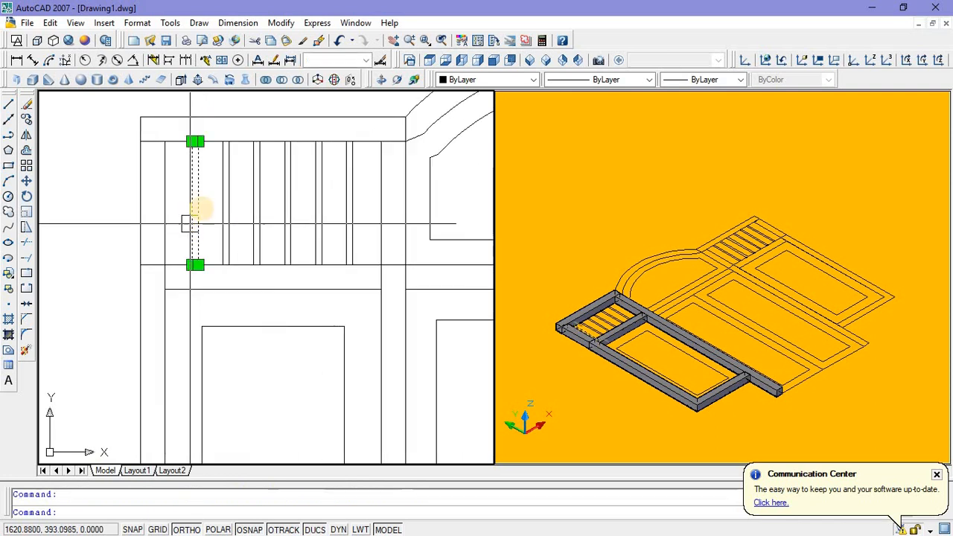
scroll(192, 224, down, 4)
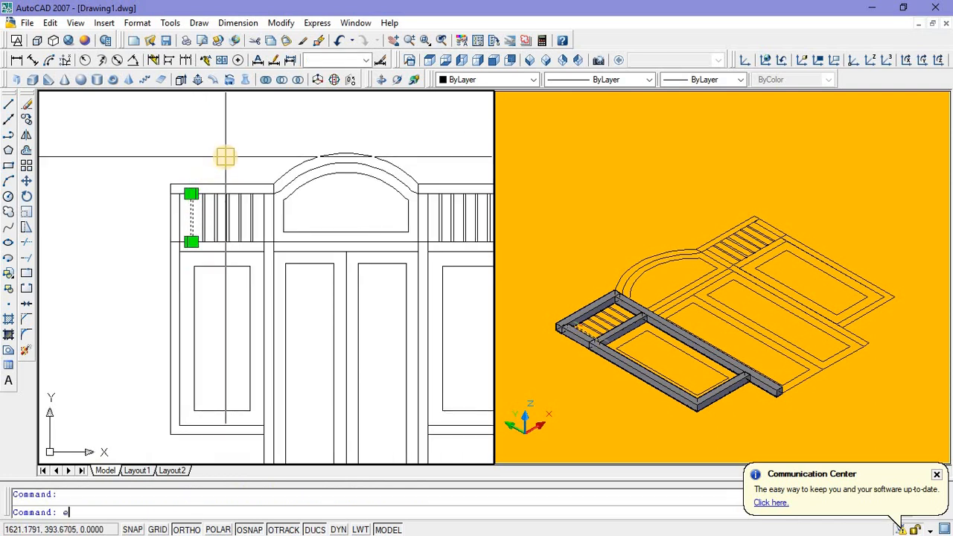
text(ext)
key(Return)
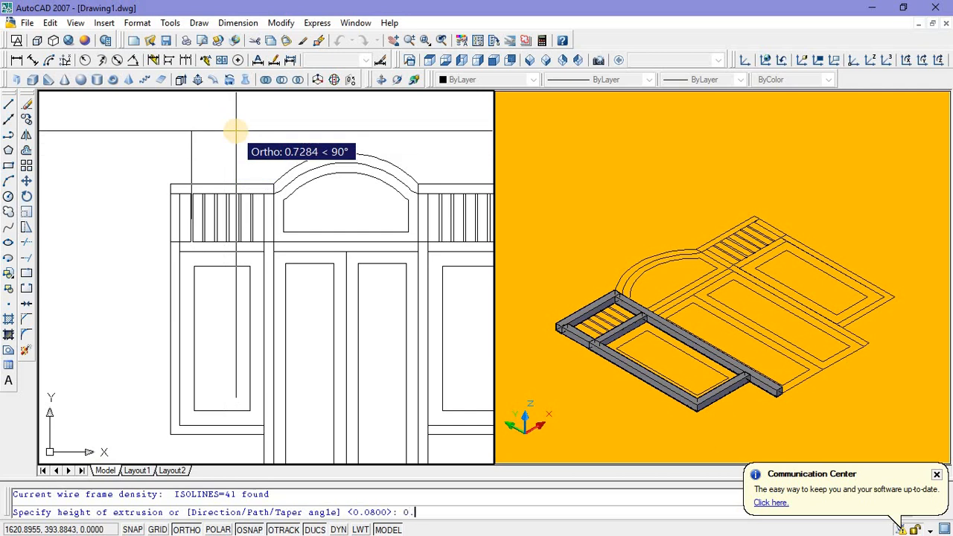
key(Return)
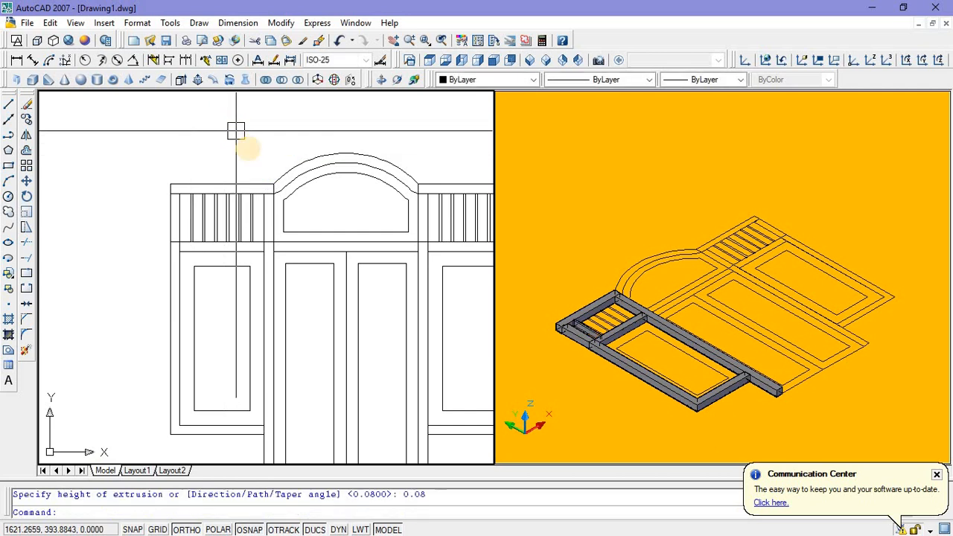
Step: Copy the extruded bar onto the other five bar outlines of the left section, using its lower-right corner as base point
scroll(201, 214, up, 3)
click(172, 221)
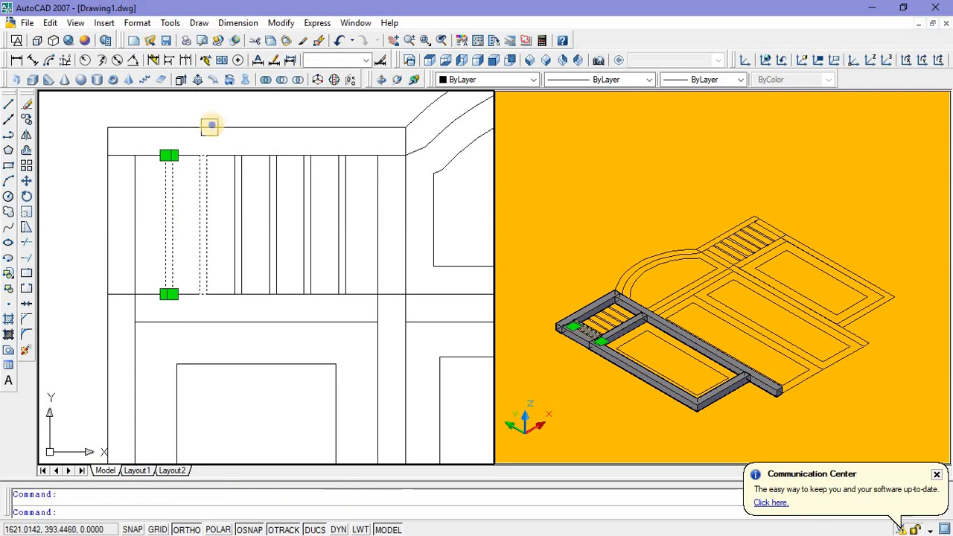
right_click(211, 125)
click(237, 285)
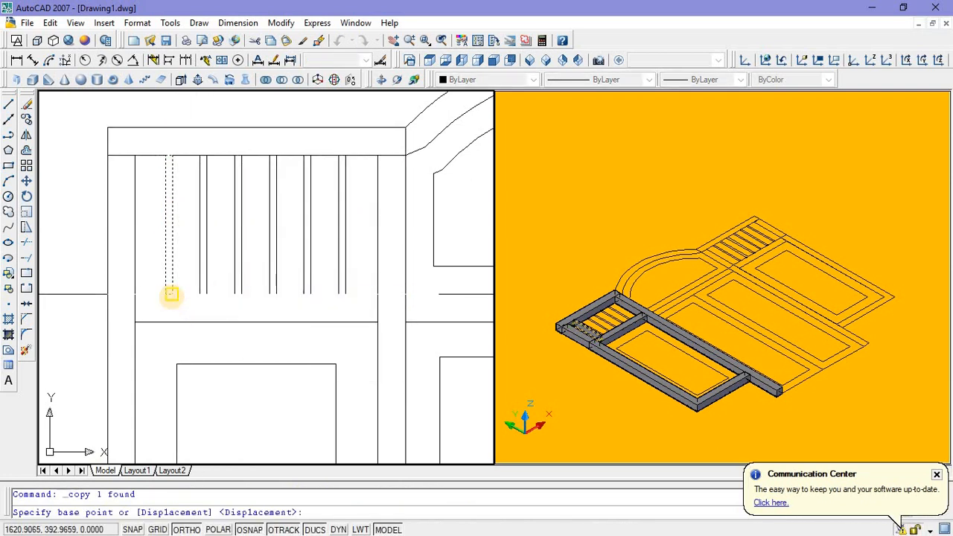
click(171, 295)
click(206, 296)
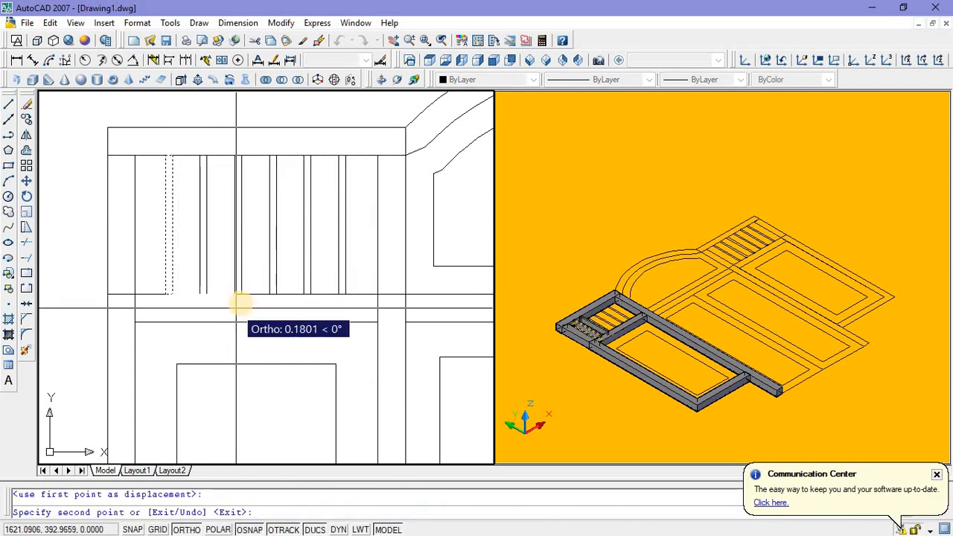
click(240, 295)
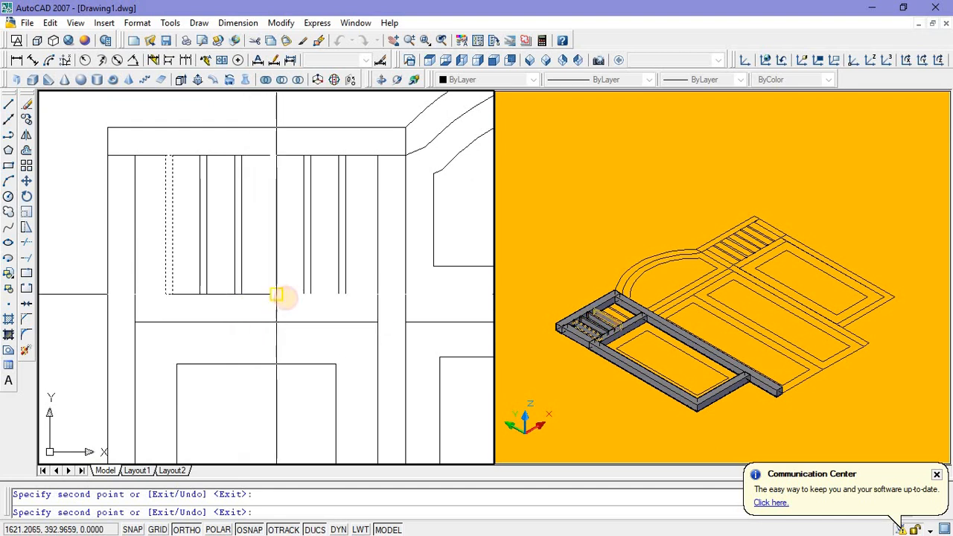
click(276, 295)
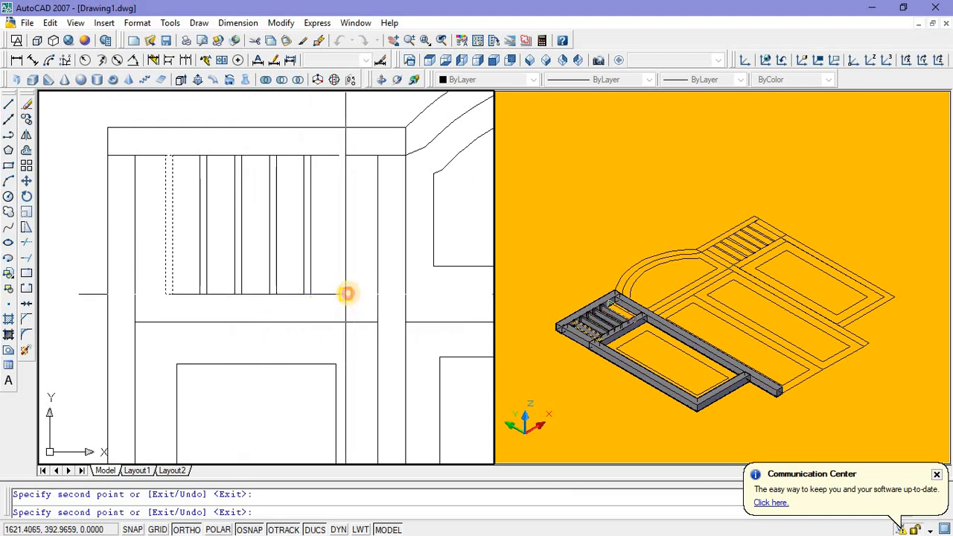
click(347, 295)
key(Escape)
scroll(298, 305, down, 2)
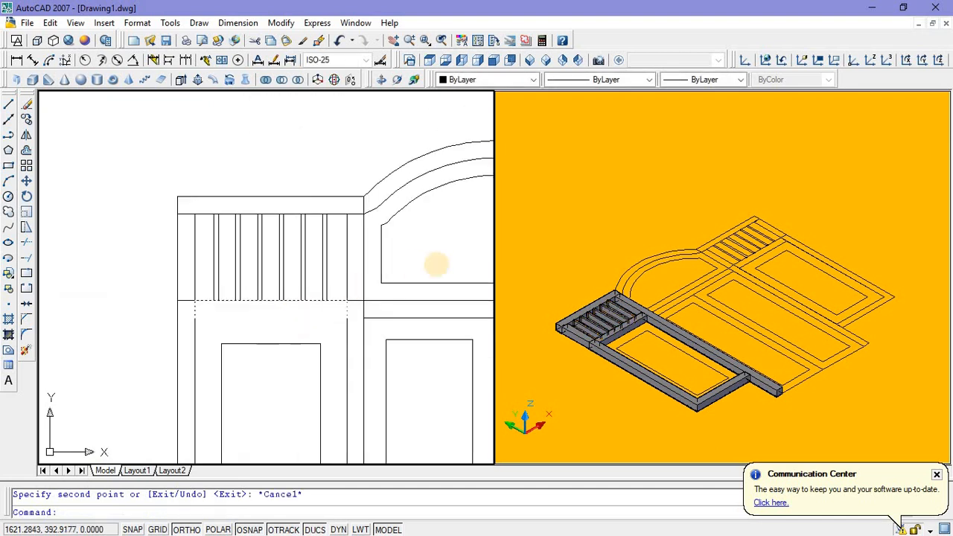
scroll(436, 261, down, 3)
middle_drag(425, 261, 268, 227)
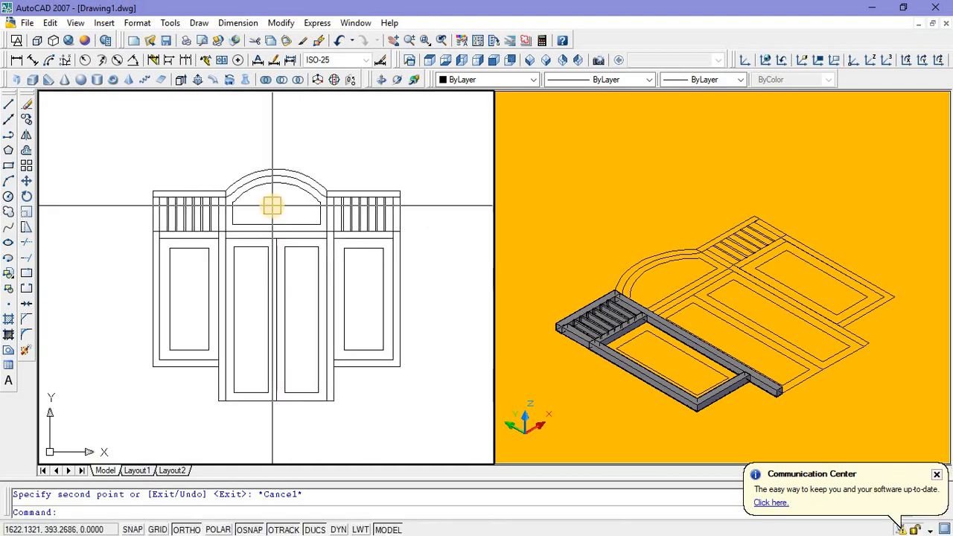
scroll(265, 192, up, 3)
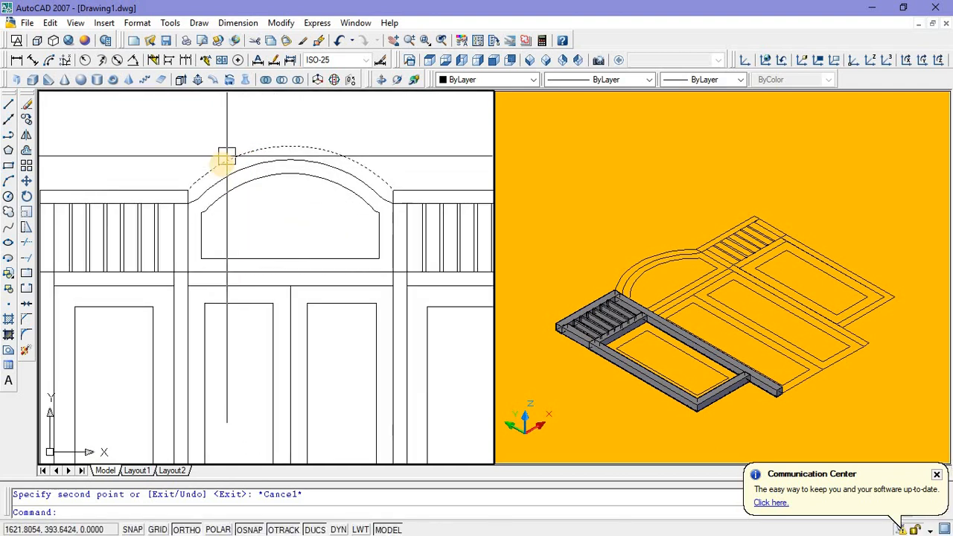
middle_drag(214, 160, 230, 166)
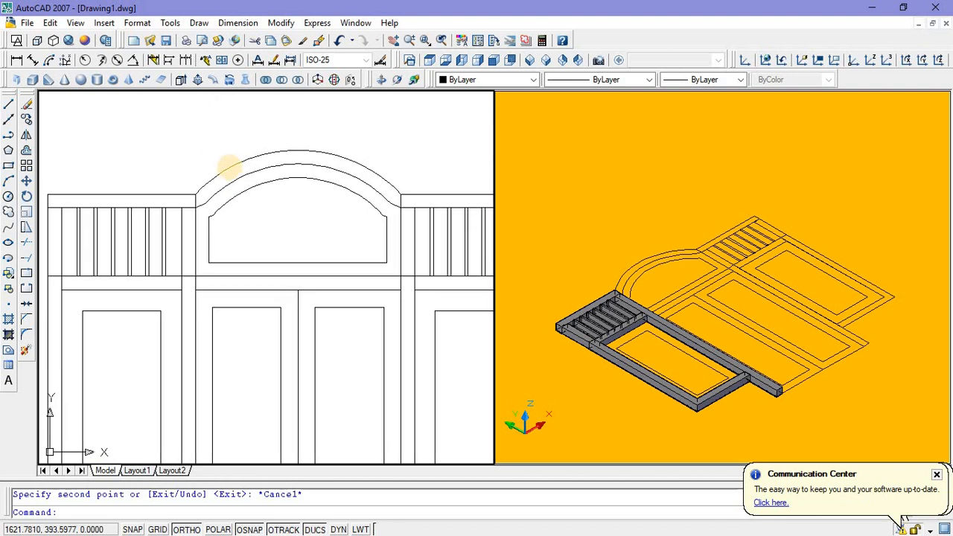
Step: Try moving the two nested arched panel outlines straight up, clear of the door frame, from their bottom midpoint
click(231, 178)
click(236, 204)
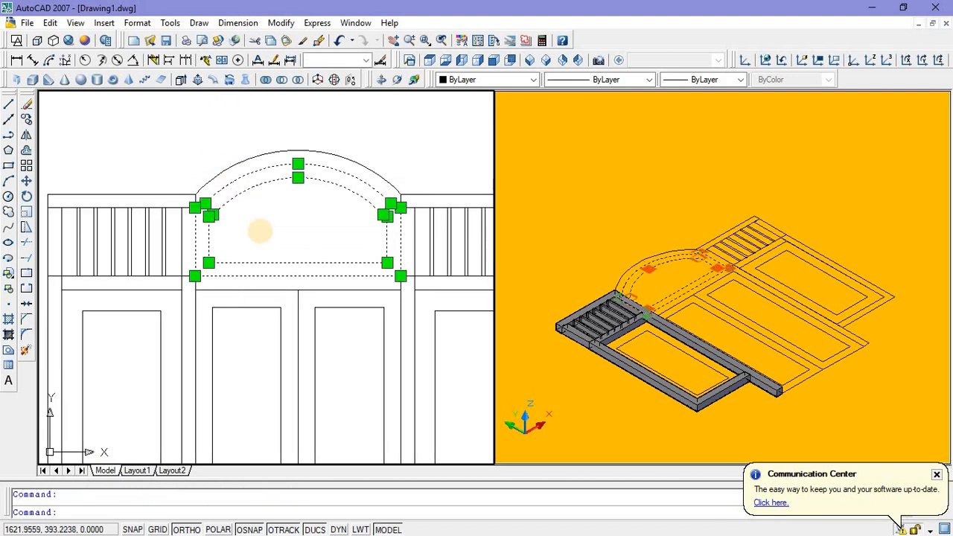
right_click(266, 252)
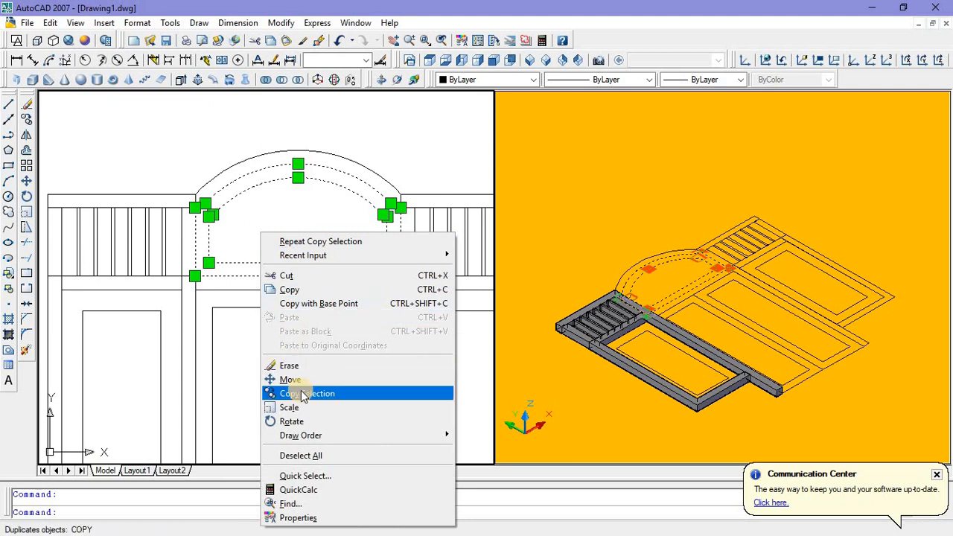
click(304, 380)
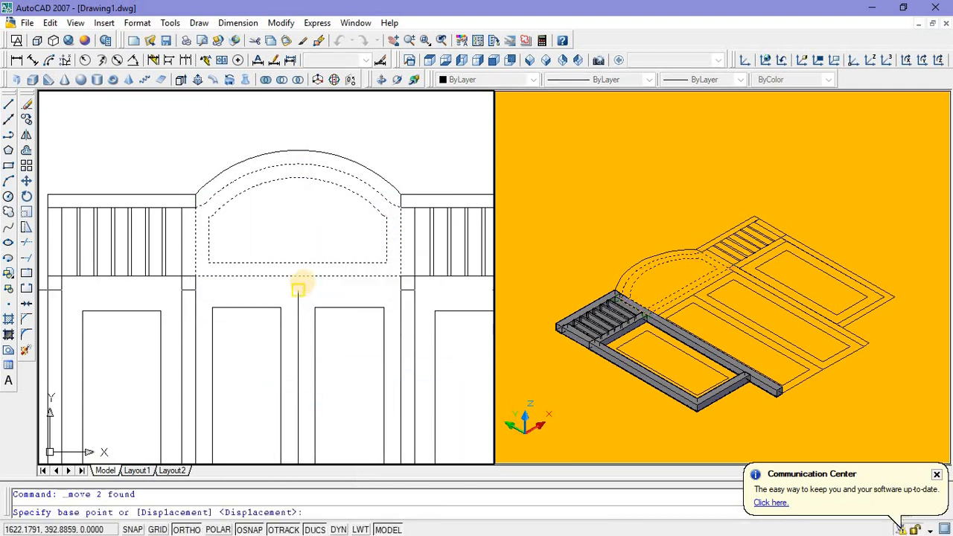
click(299, 276)
middle_drag(293, 228, 278, 335)
click(274, 215)
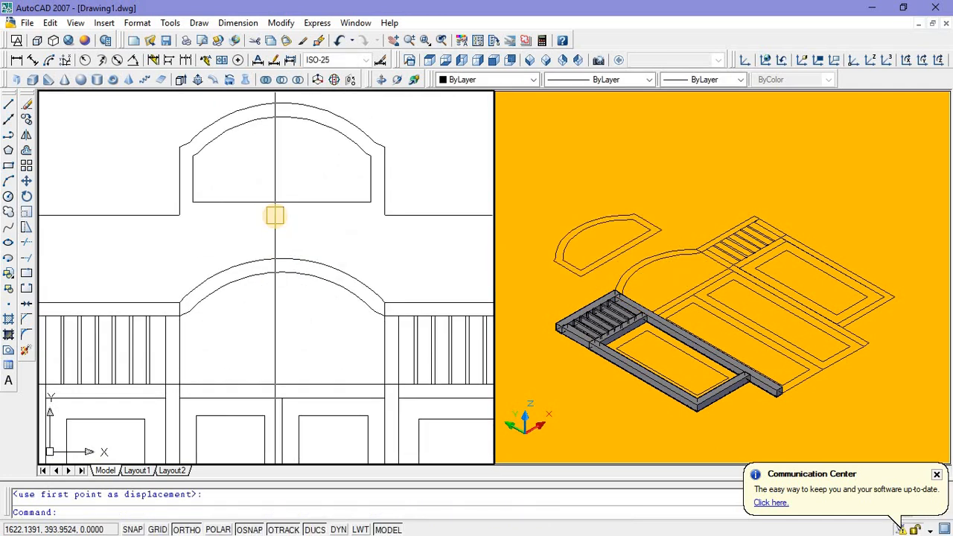
key(Escape)
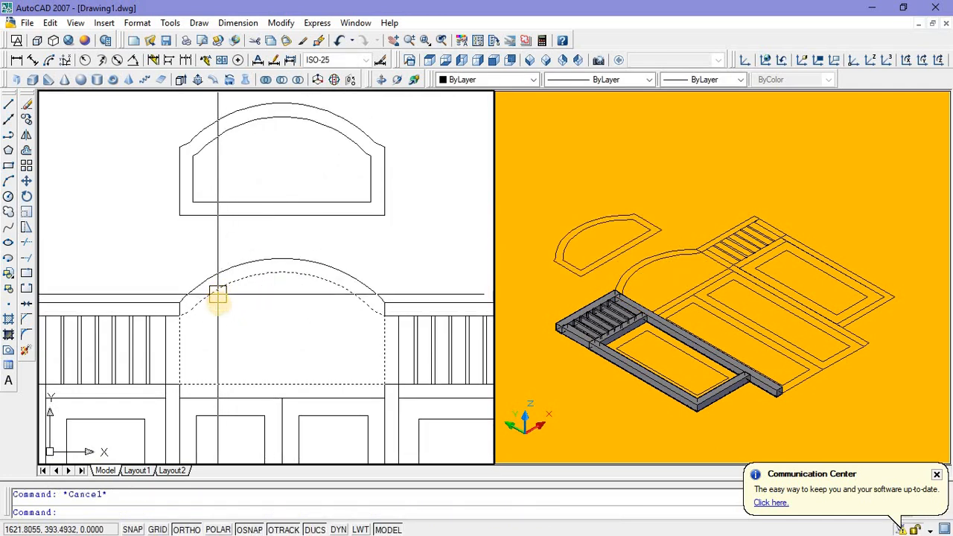
Step: Try erasing the arched outline left in the frame, and undo both the erase and the preceding move
click(233, 383)
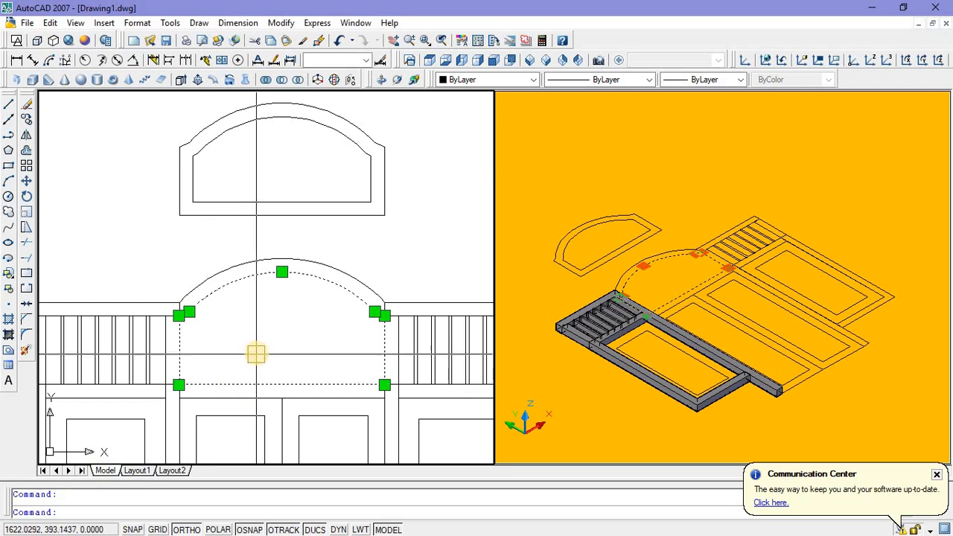
key(Delete)
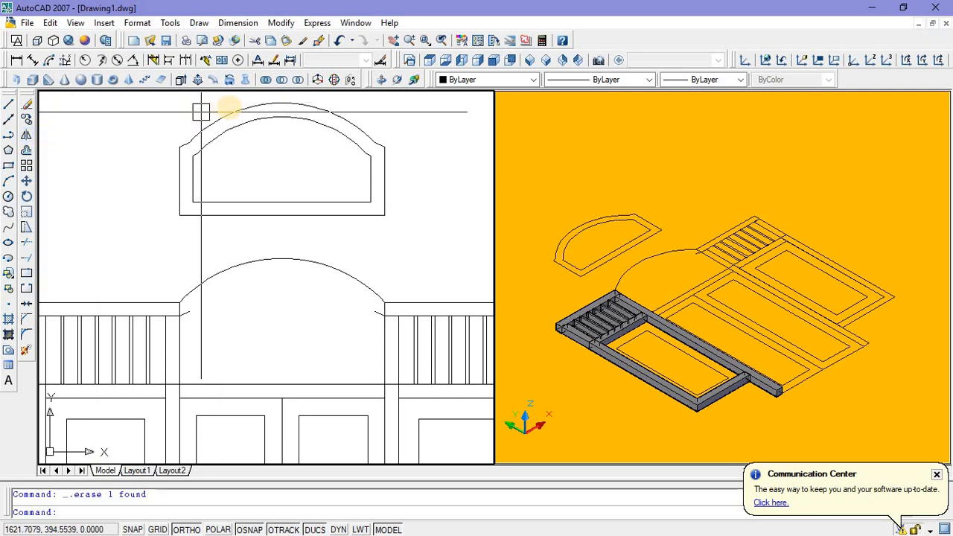
click(342, 43)
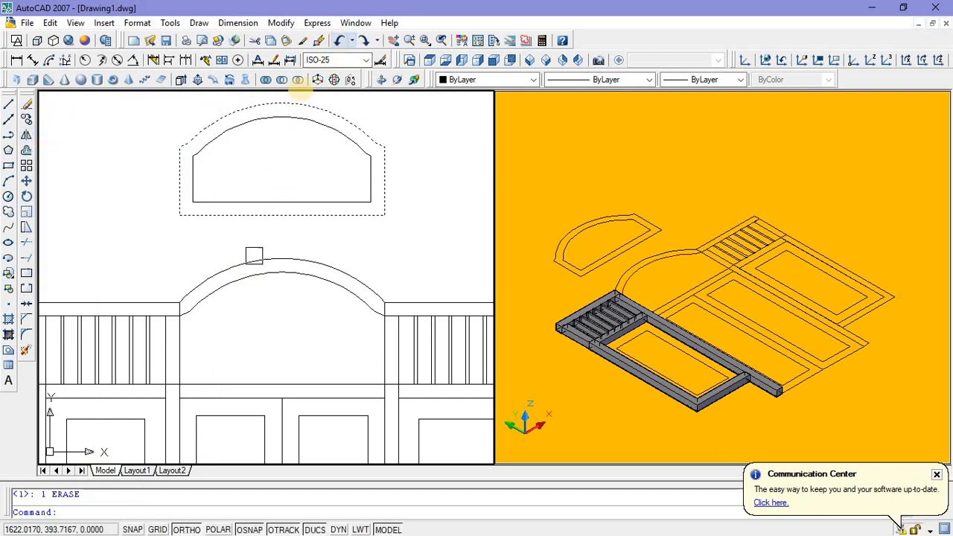
click(341, 43)
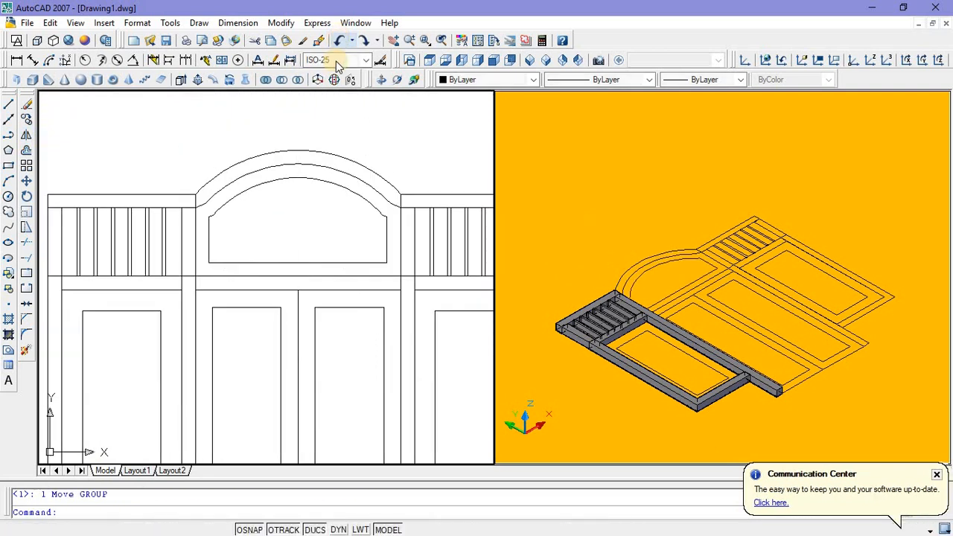
Step: Move the two nested arched panel outlines straight up, clear of the door frame, using the bottom edge's midpoint as base point
scroll(288, 222, down, 5)
scroll(288, 222, up, 5)
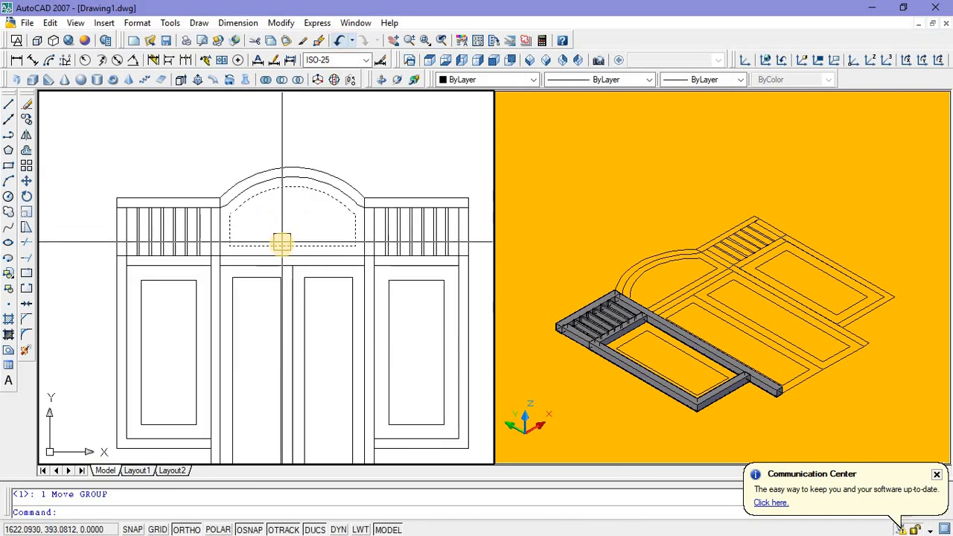
click(276, 246)
scroll(272, 255, up, 4)
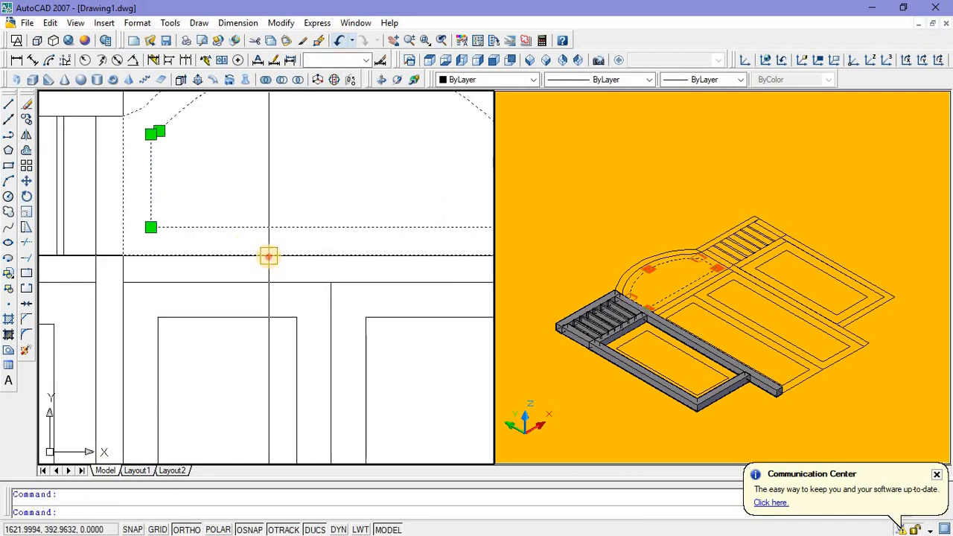
right_click(286, 190)
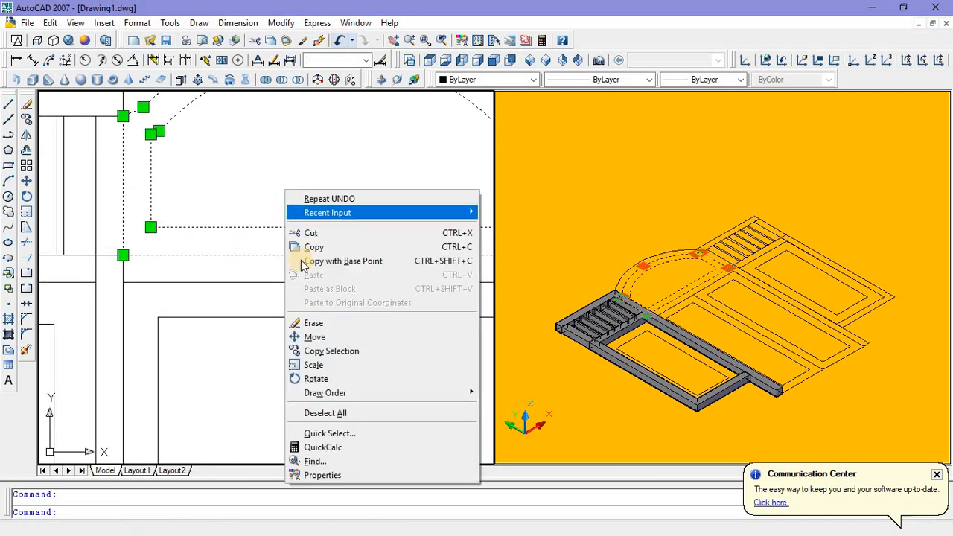
click(316, 336)
scroll(330, 256, down, 3)
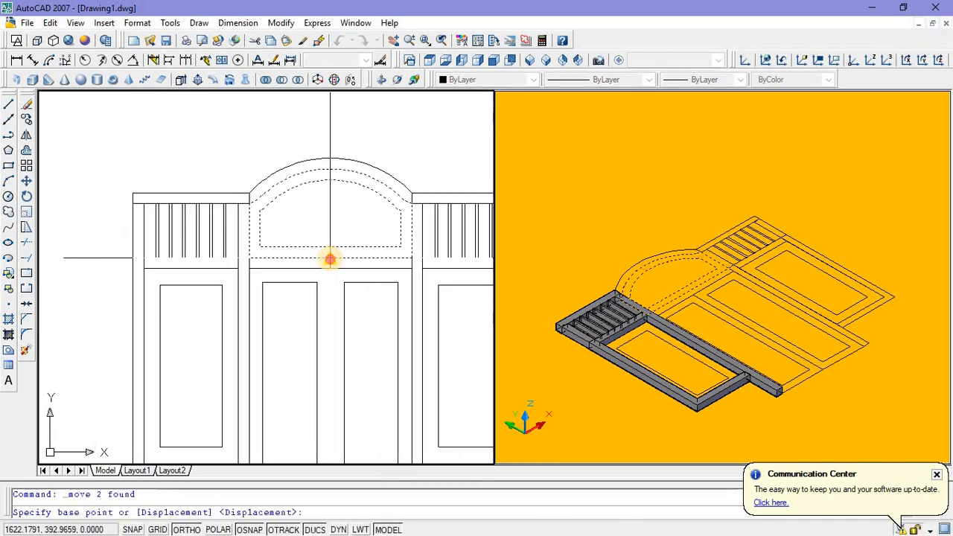
click(330, 258)
middle_drag(335, 127, 315, 221)
click(313, 210)
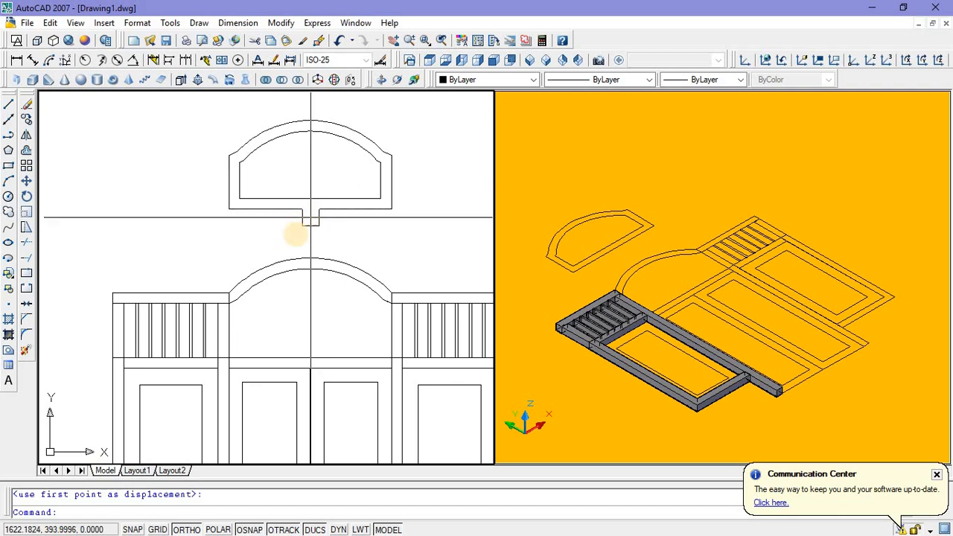
key(Escape)
Step: Draw a polyline closing the arch band's left end, from the inner arch's end through the rail's lower corner to its upper corner
scroll(241, 301, up, 5)
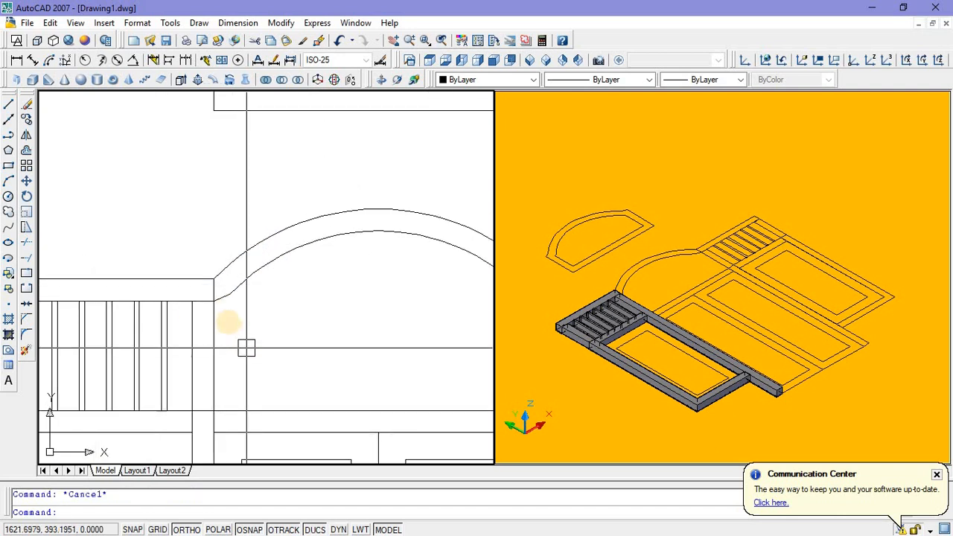
scroll(230, 322, up, 3)
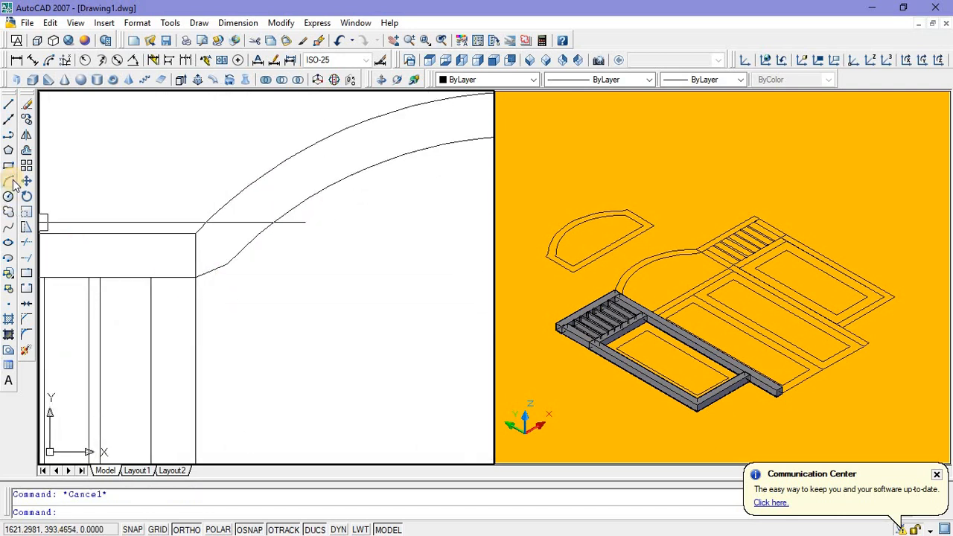
click(9, 136)
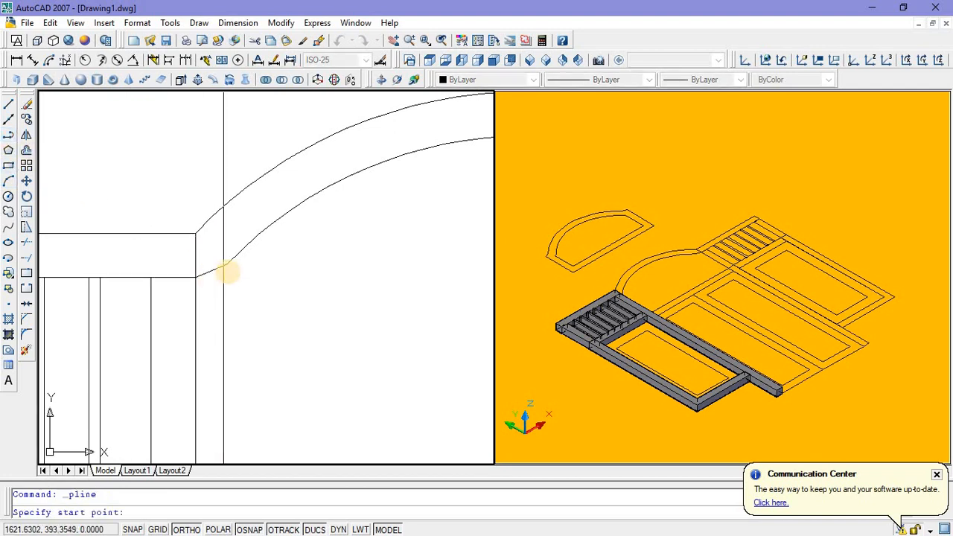
scroll(230, 262, up, 5)
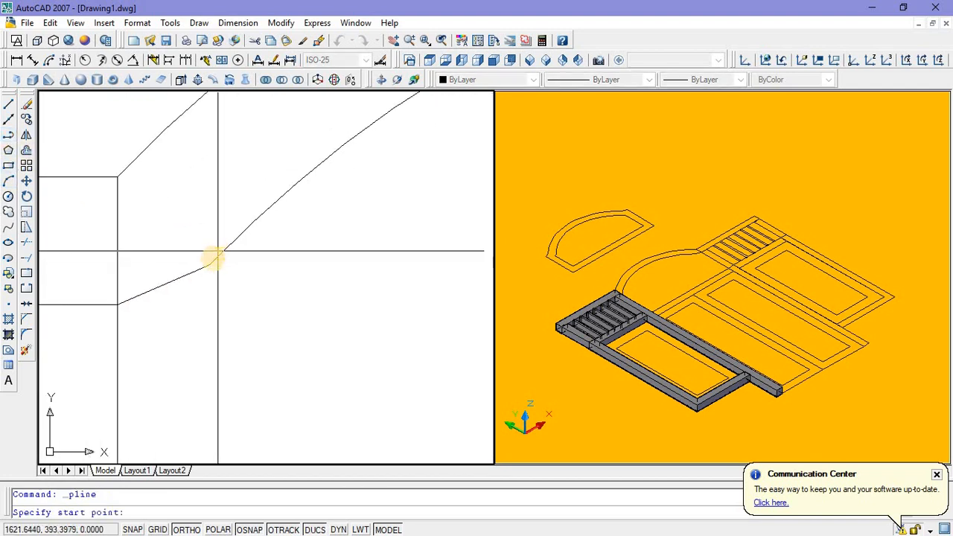
click(209, 265)
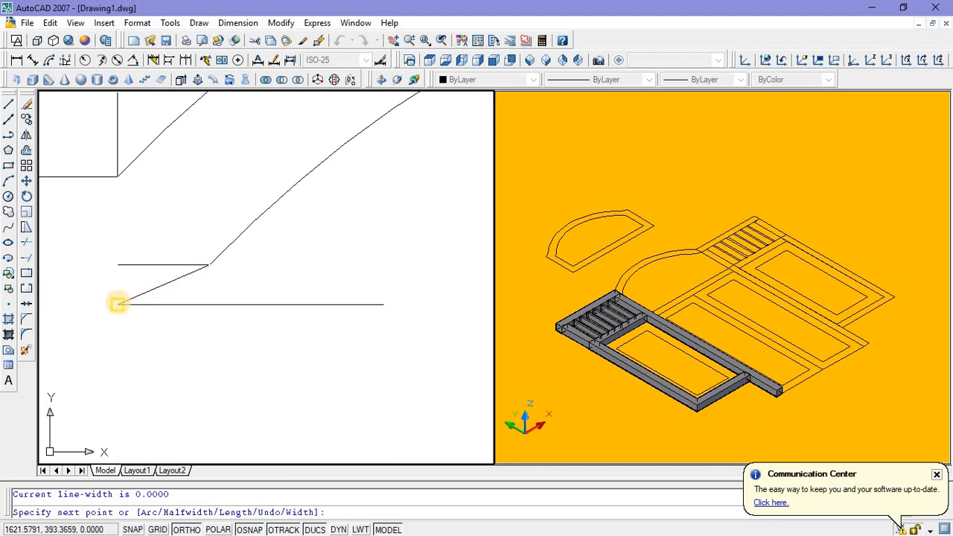
click(117, 304)
click(116, 180)
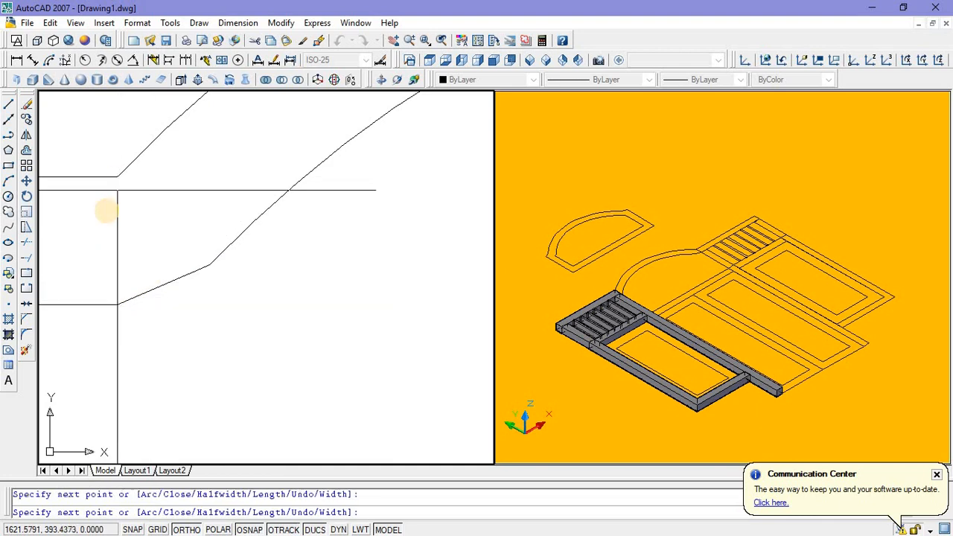
scroll(104, 206, down, 5)
key(Escape)
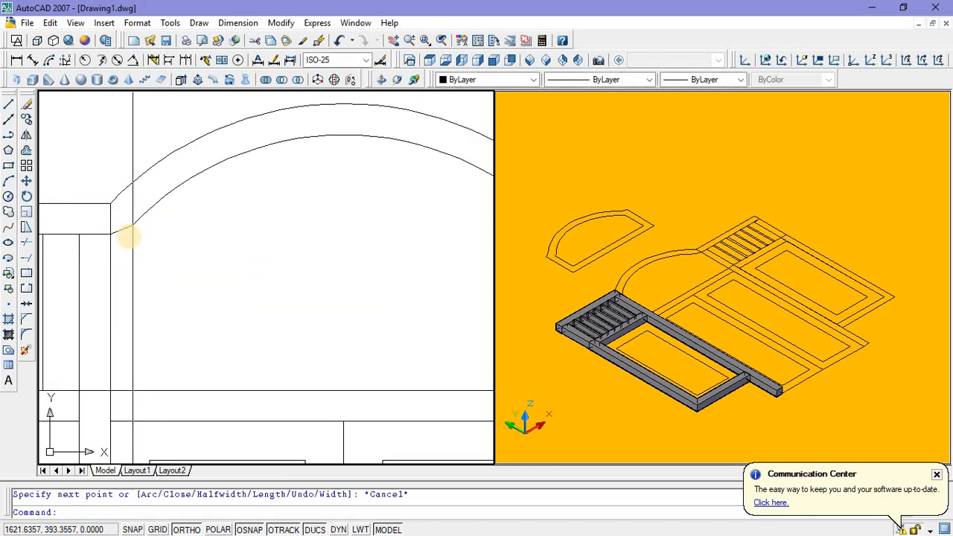
Step: Draw a matching polyline closing the arch band's right end, from the inner arch's end through the rail's lower and upper corners
scroll(261, 184, down, 3)
right_click(261, 184)
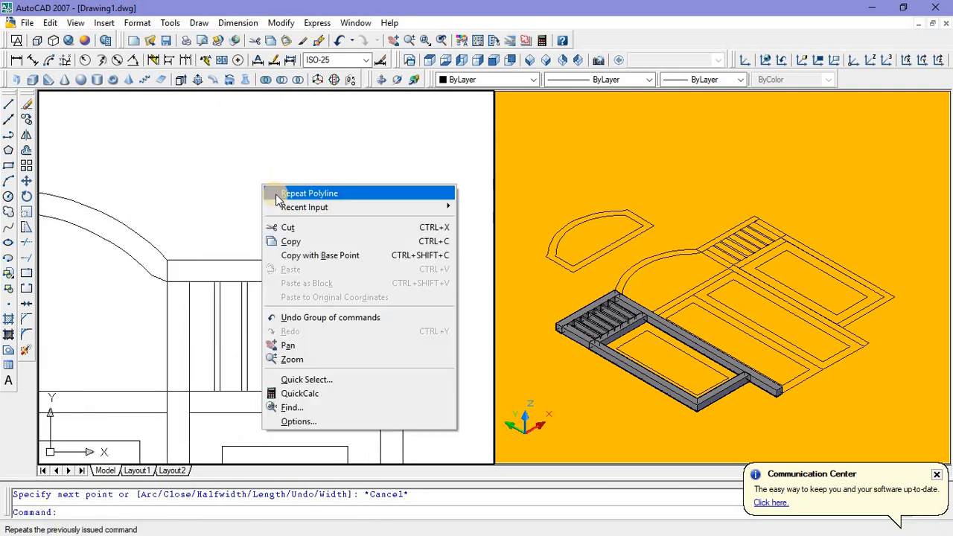
click(272, 192)
scroll(160, 271, up, 8)
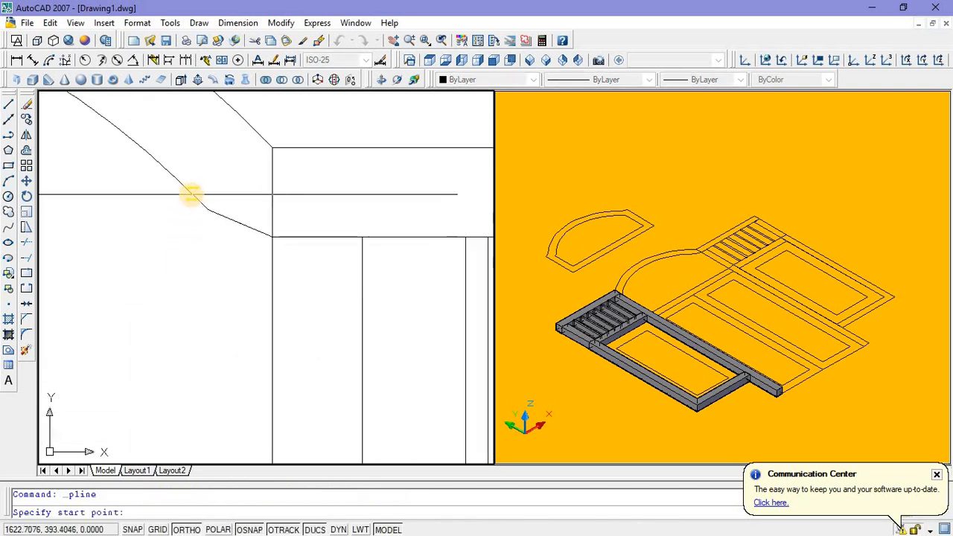
click(206, 209)
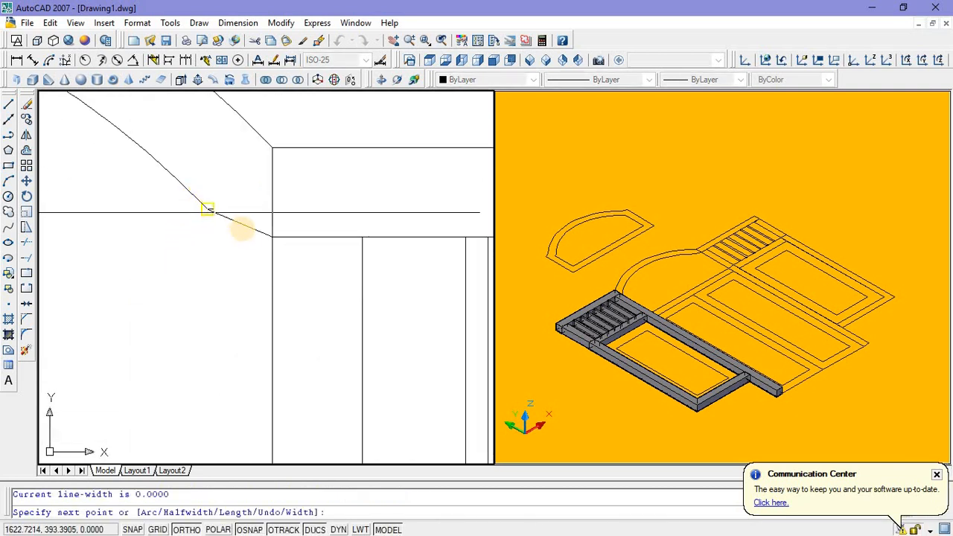
click(272, 237)
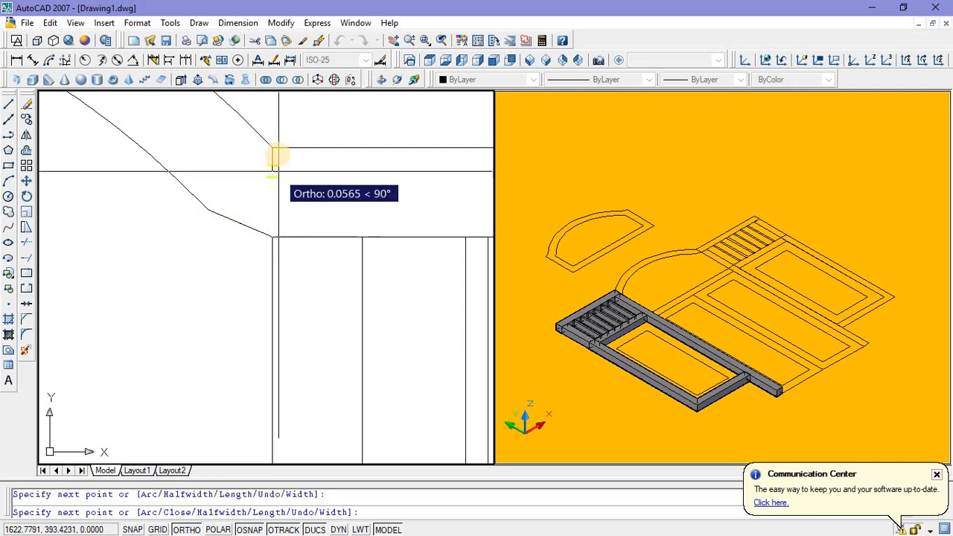
click(276, 155)
scroll(272, 149, up, 5)
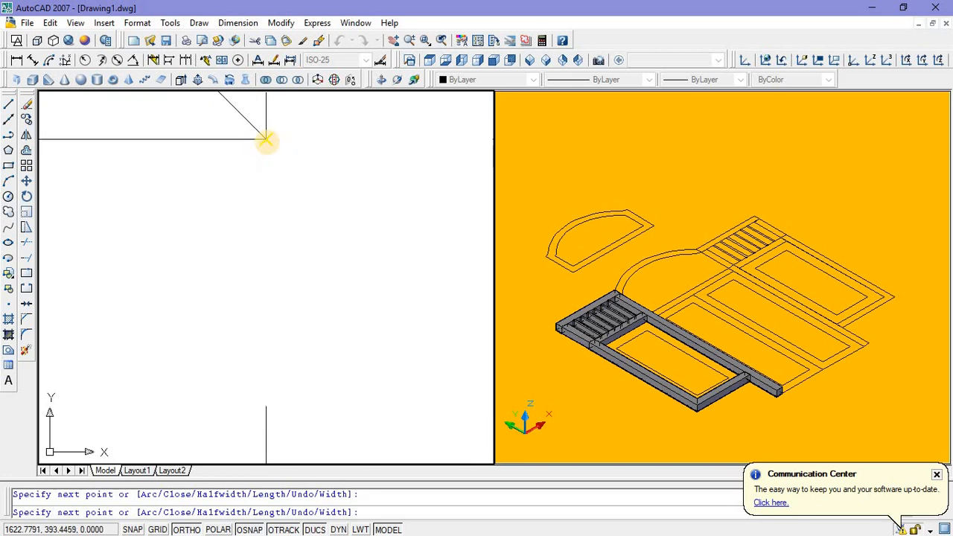
scroll(337, 226, down, 6)
key(Escape)
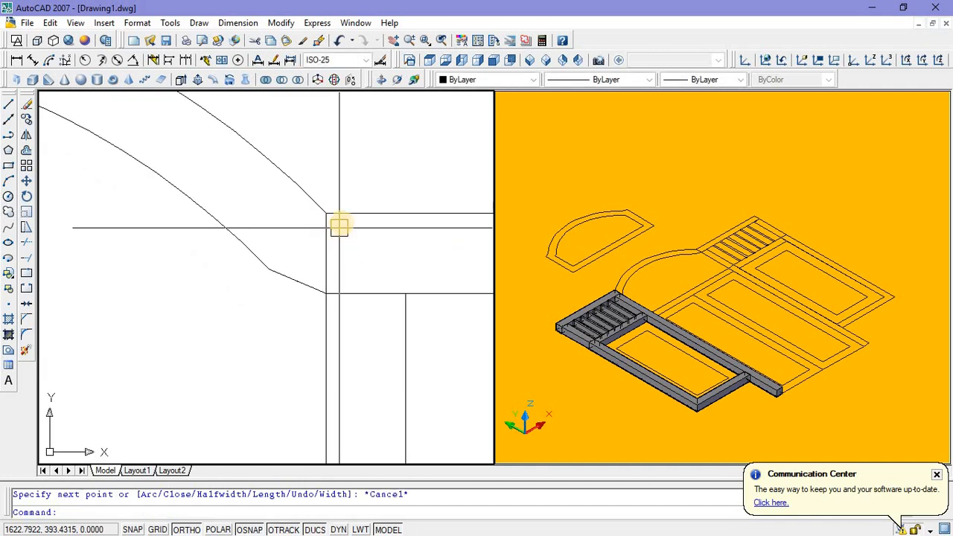
Step: Join the right end polyline, the outer arch and the left end polyline into one polyline with PEDIT
scroll(339, 226, down, 5)
scroll(274, 252, down, 3)
middle_drag(275, 252, 391, 265)
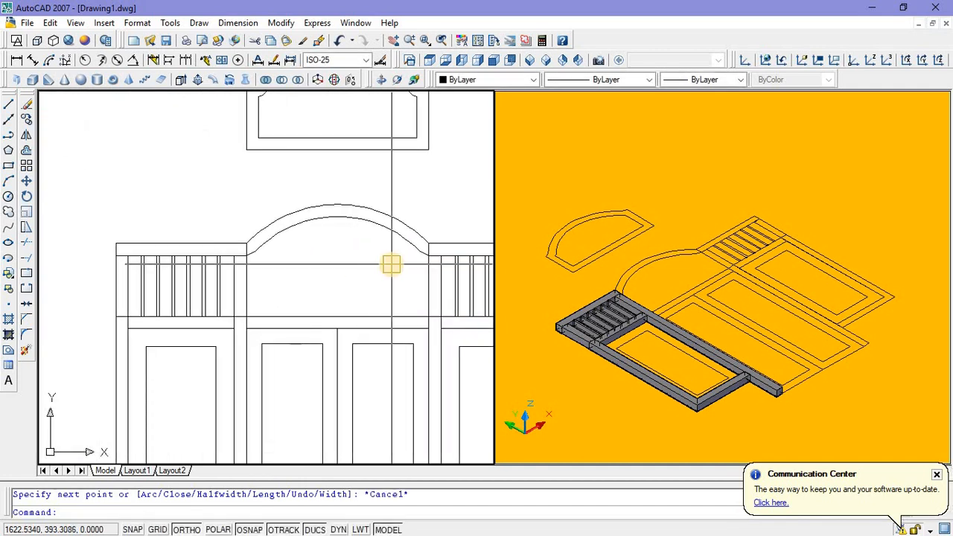
key(Return)
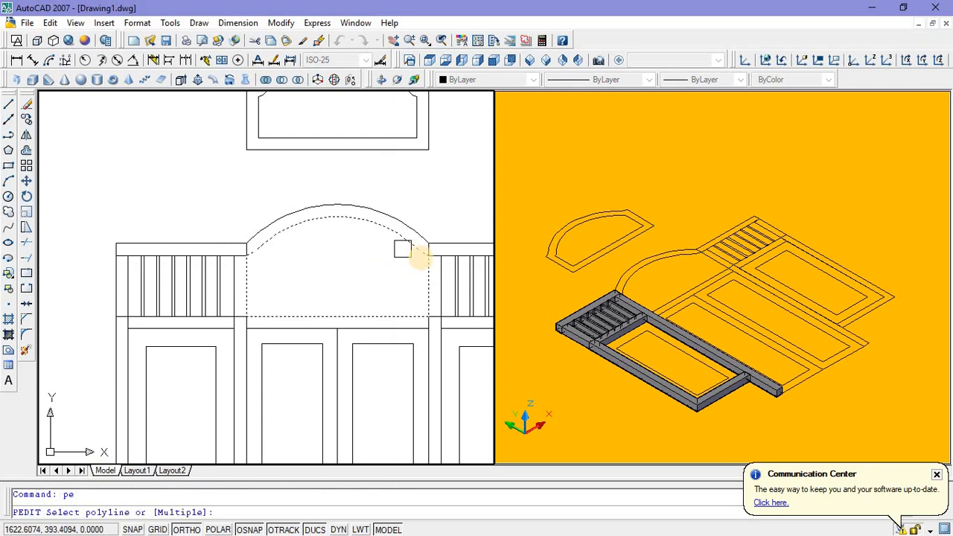
scroll(421, 262, up, 5)
click(423, 247)
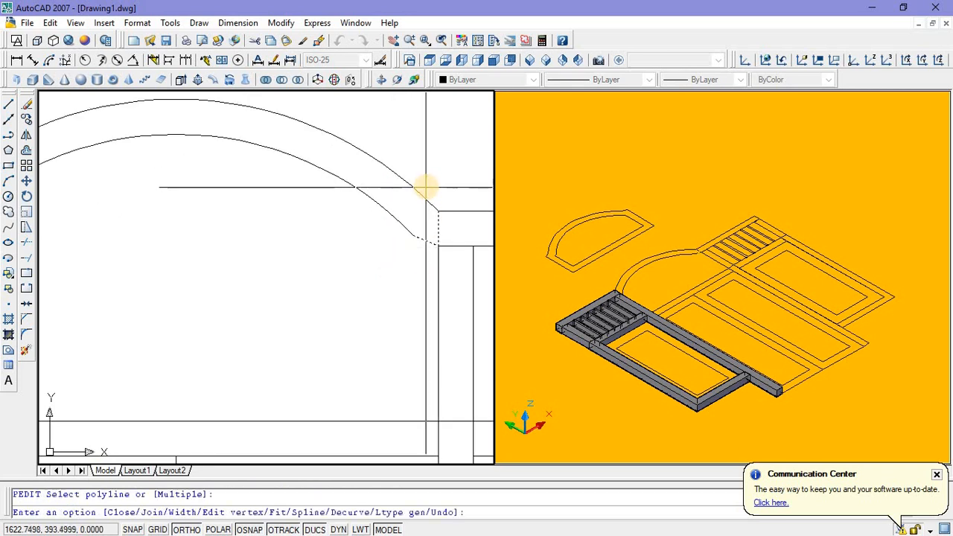
right_click(426, 186)
click(441, 256)
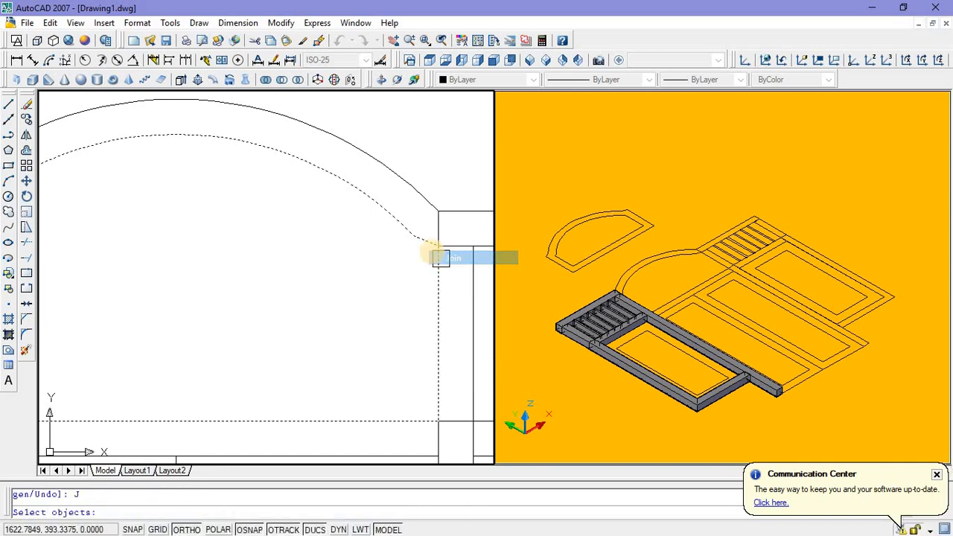
click(431, 215)
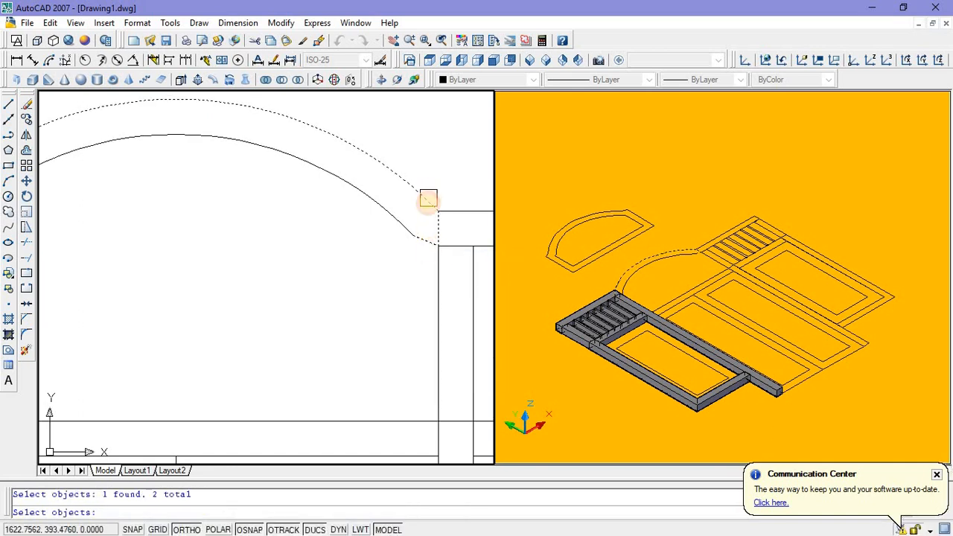
scroll(428, 198, down, 7)
scroll(171, 229, up, 8)
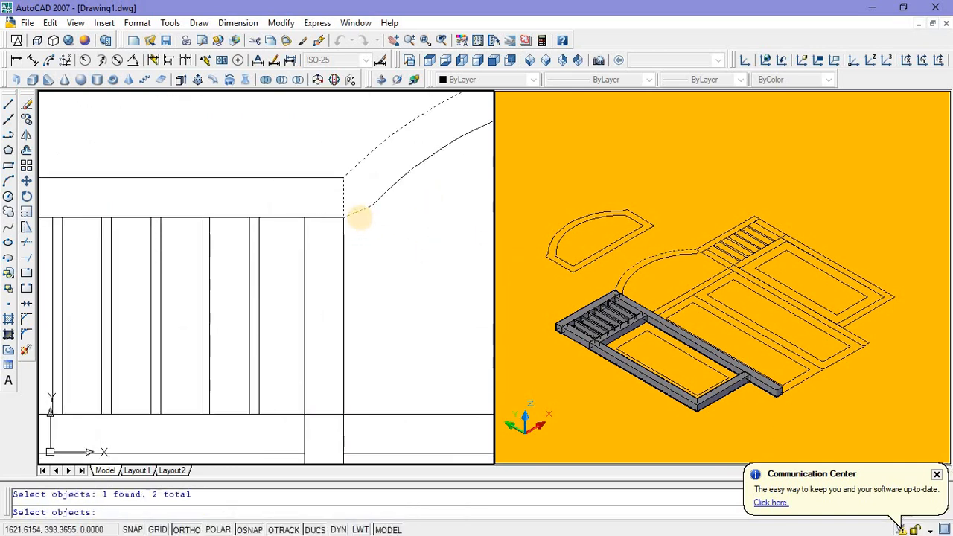
scroll(348, 254, down, 5)
middle_drag(371, 249, 224, 255)
click(248, 217)
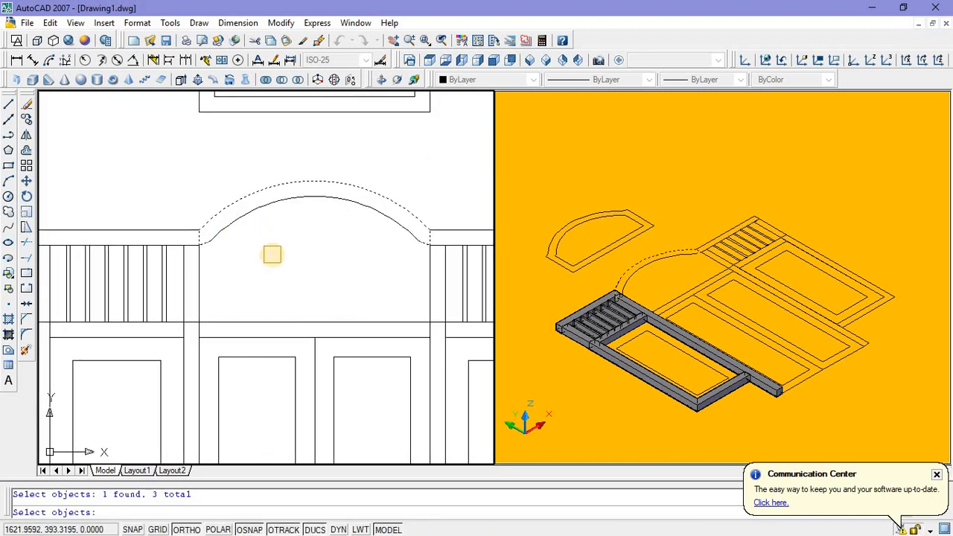
key(Return)
key(Return)
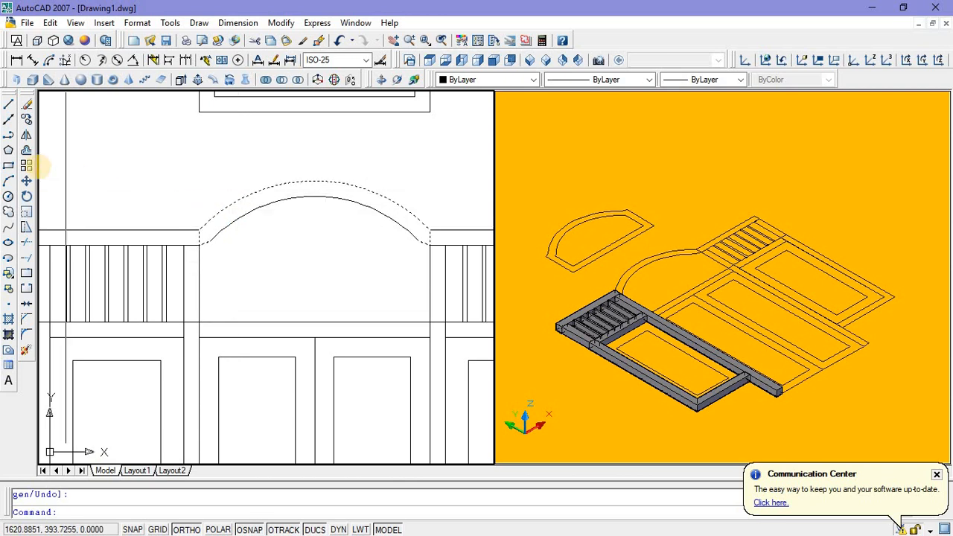
Step: Draw a three-point arc over the inner arch, from its left end through its midpoint to its right end
click(10, 182)
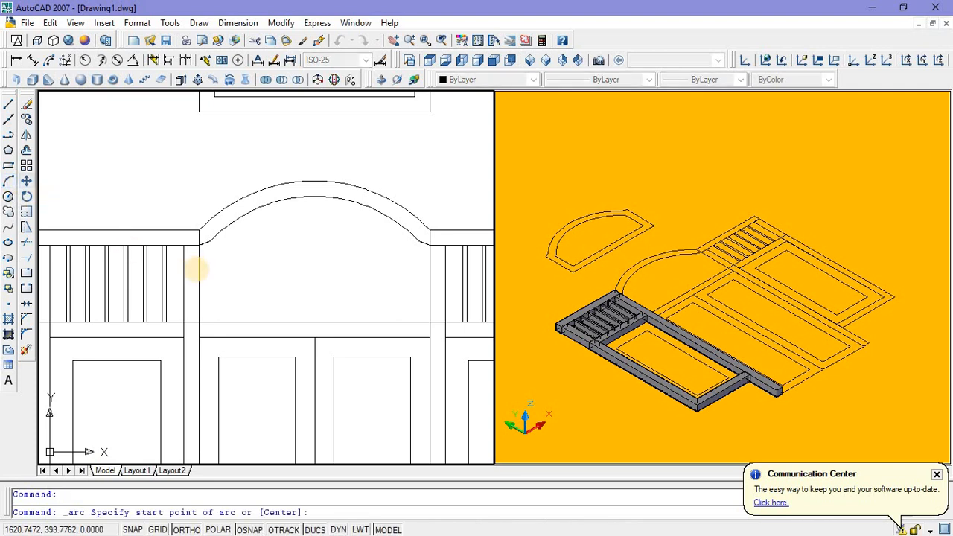
scroll(216, 238, up, 3)
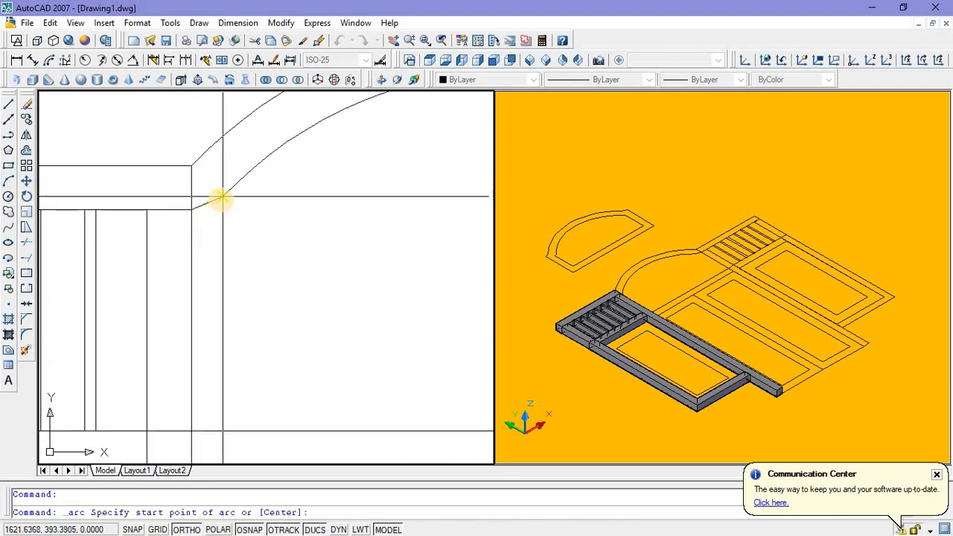
scroll(218, 201, up, 4)
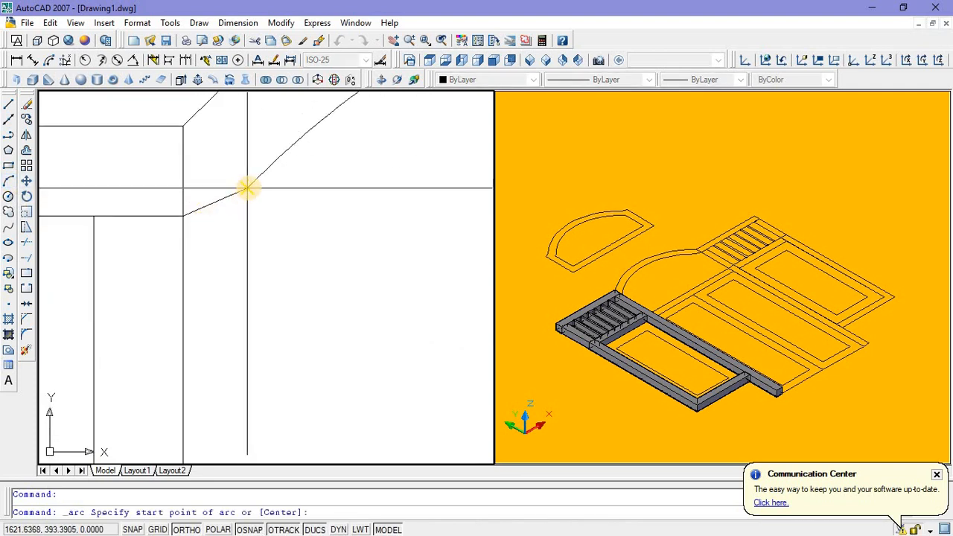
click(245, 191)
scroll(186, 227, down, 5)
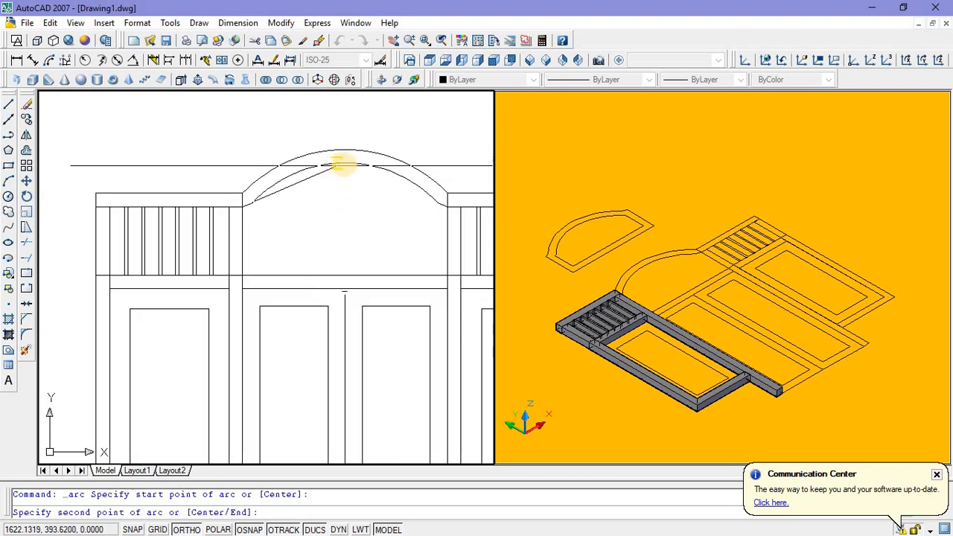
click(347, 163)
scroll(436, 201, up, 3)
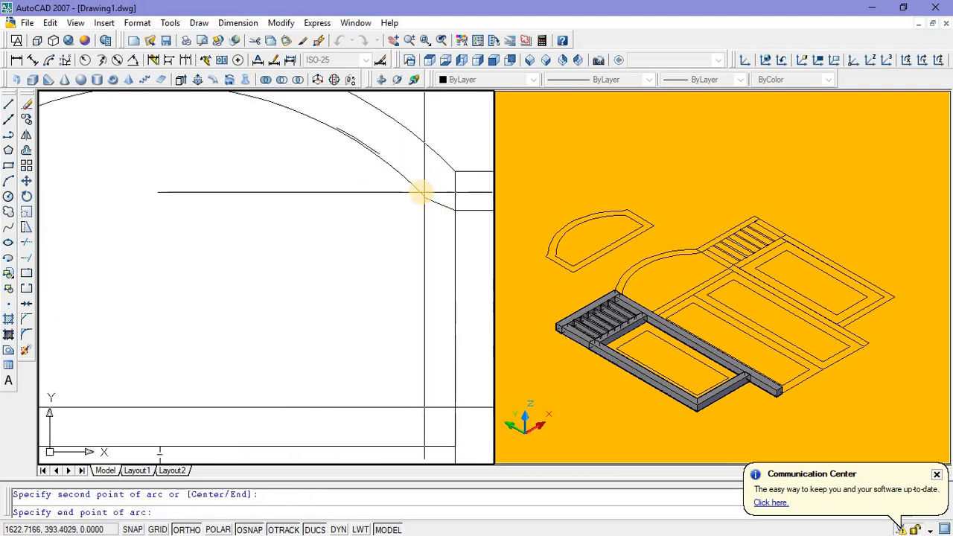
click(424, 196)
scroll(402, 224, down, 5)
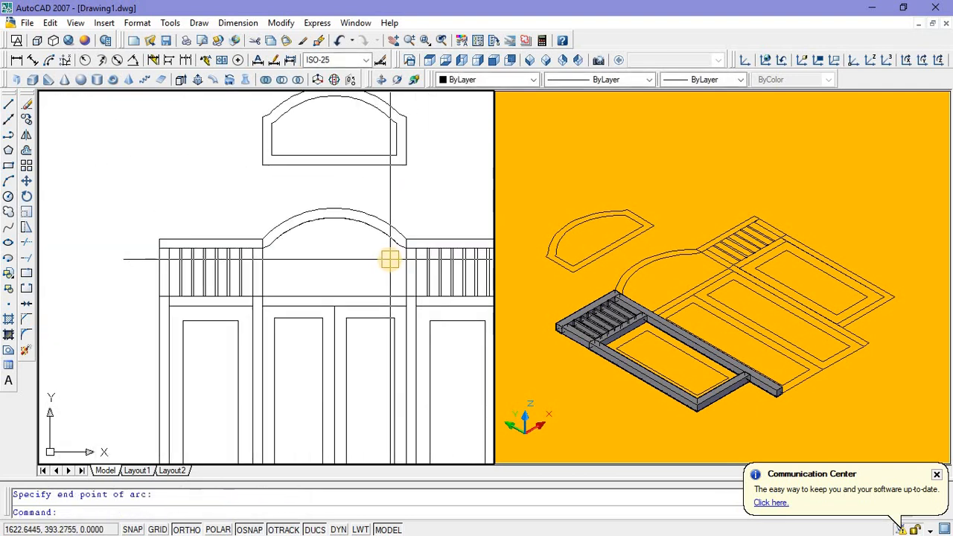
key(Escape)
Step: Convert the new inner arc to a polyline with PEDIT and join it with the arch band's outer outline
scroll(340, 212, up, 3)
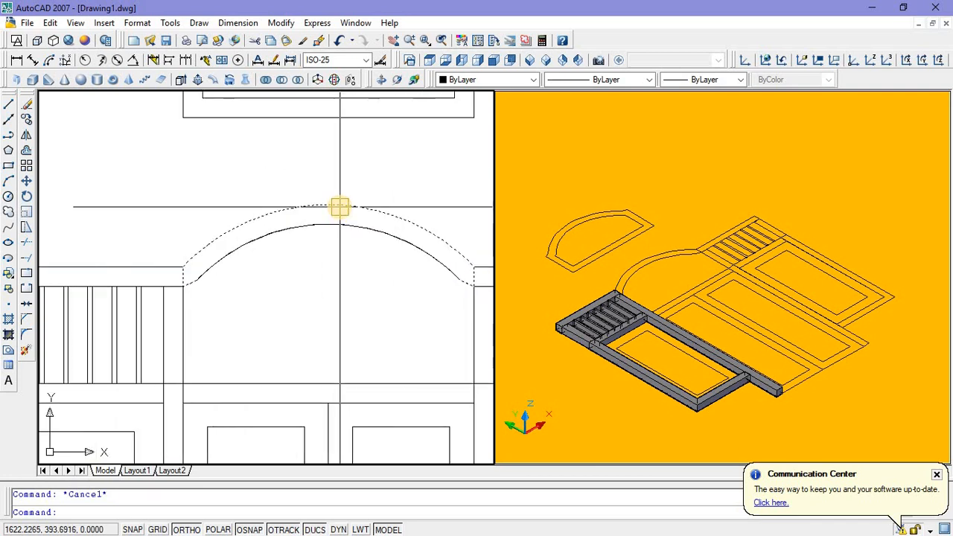
scroll(317, 254, down, 2)
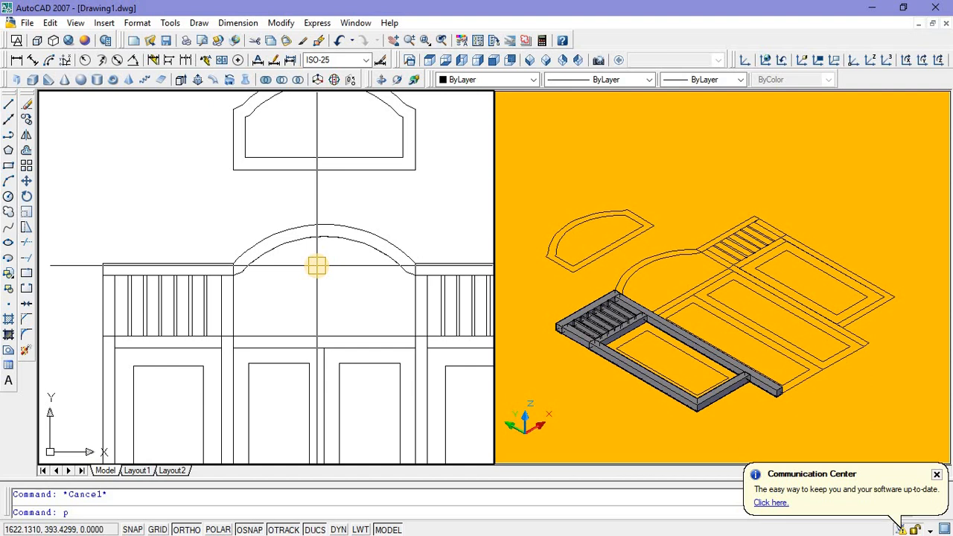
key(Return)
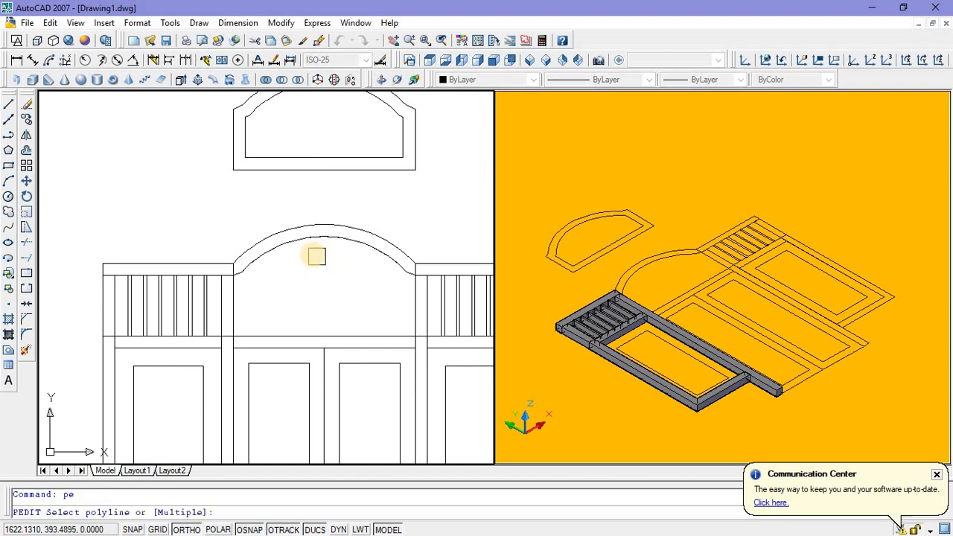
click(312, 243)
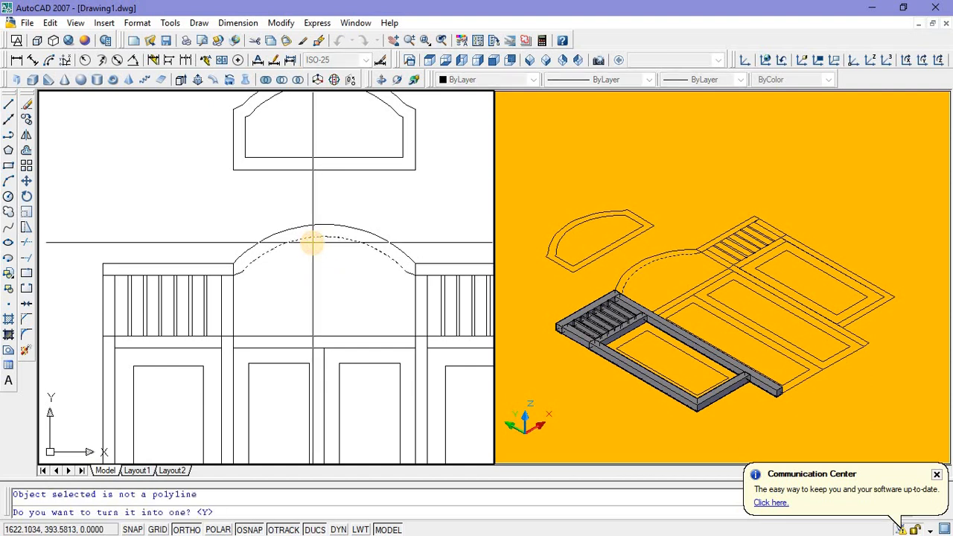
key(Return)
right_click(312, 244)
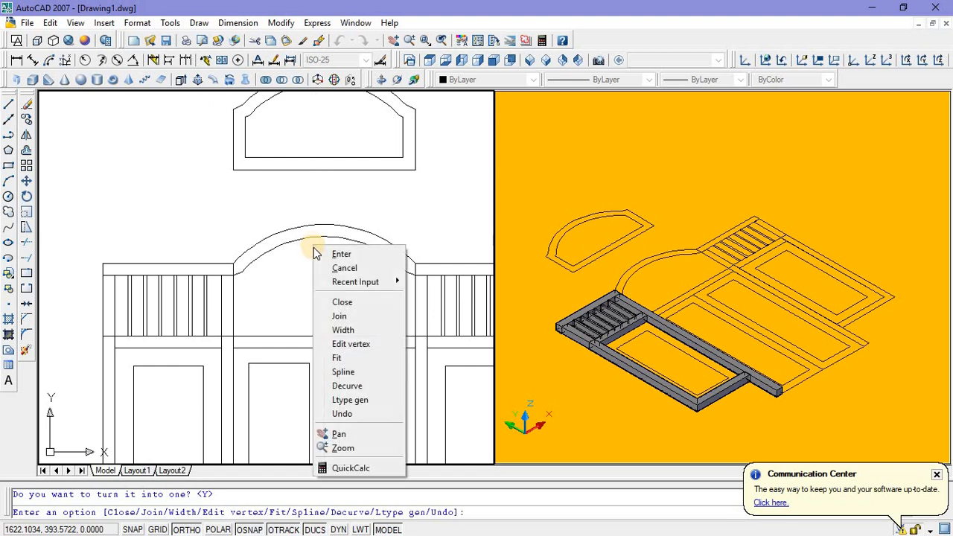
click(331, 313)
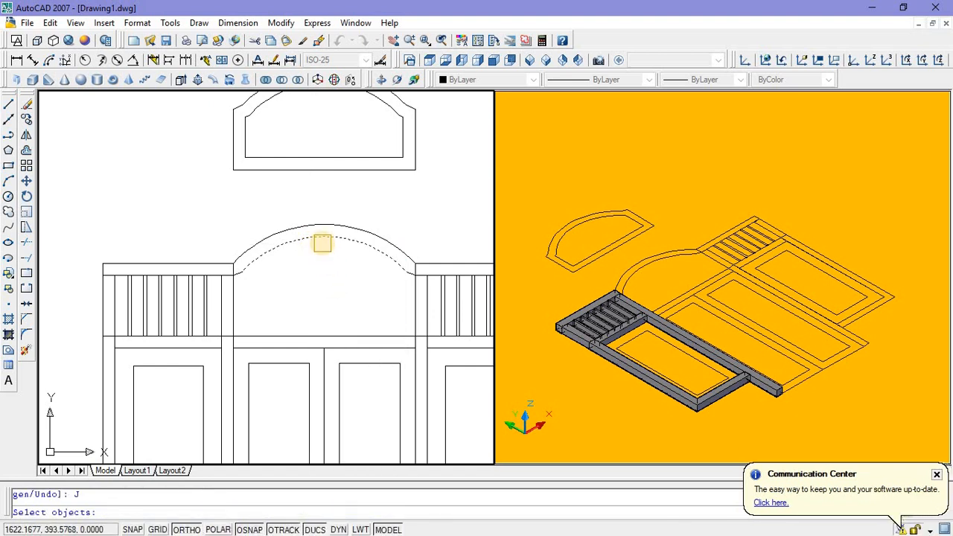
scroll(227, 281, up, 4)
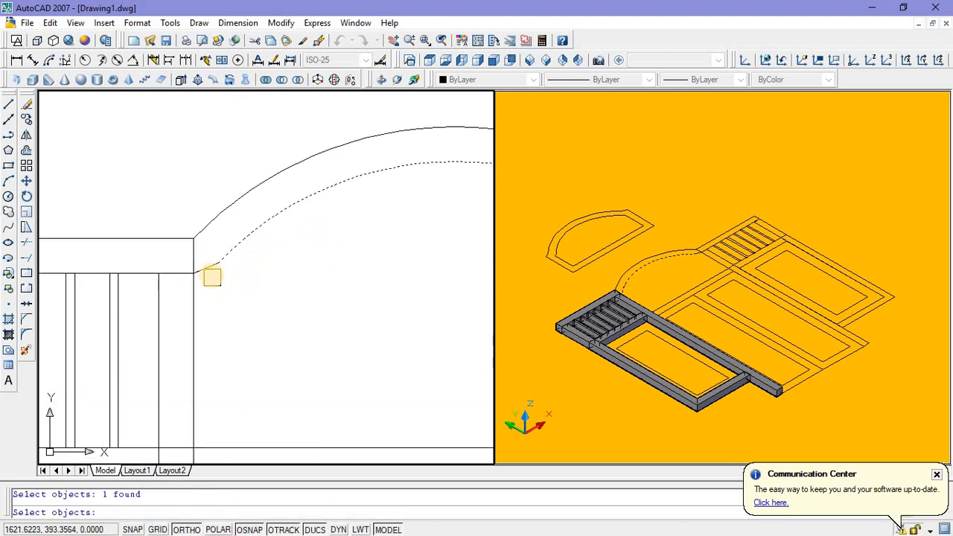
click(210, 275)
scroll(249, 302, down, 4)
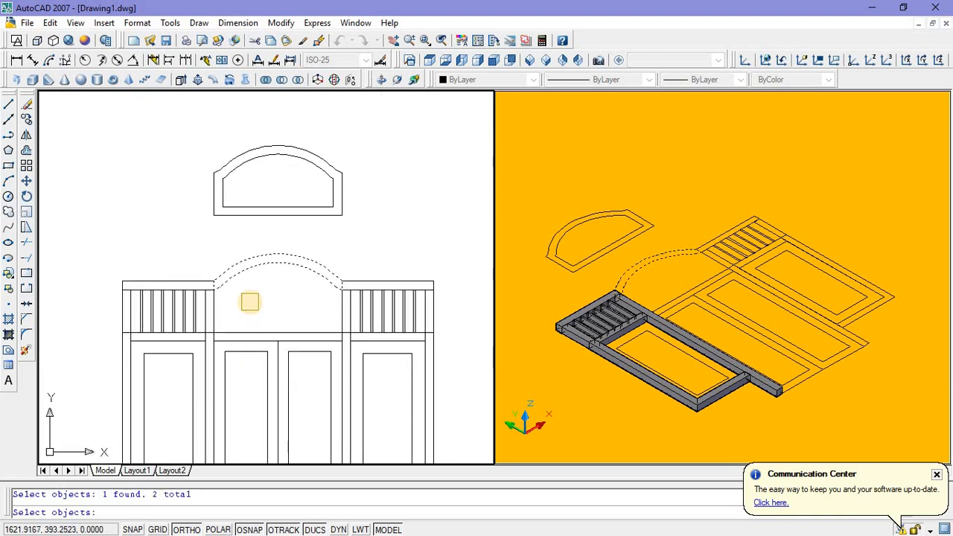
key(Return)
key(Return)
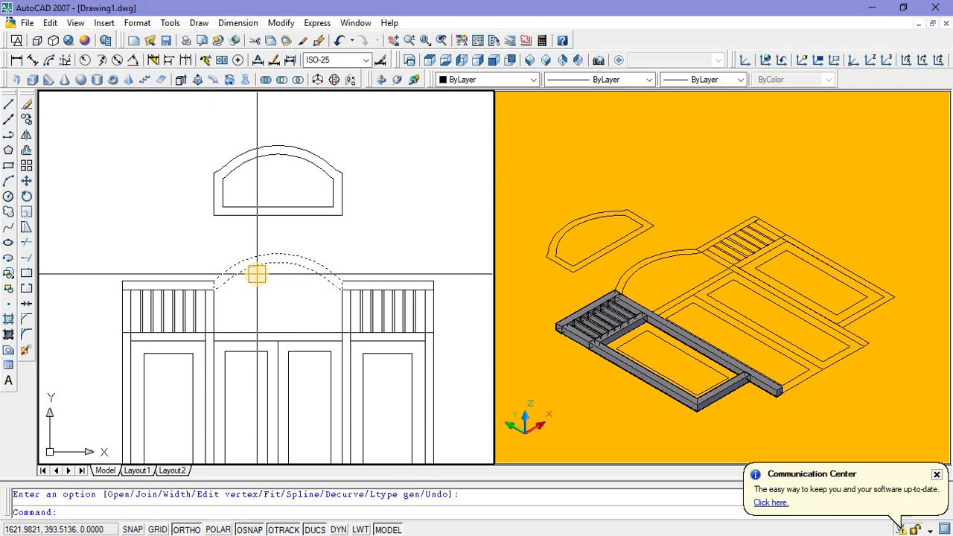
Step: Extrude the joined arch band outline to a height of 0.08
click(257, 274)
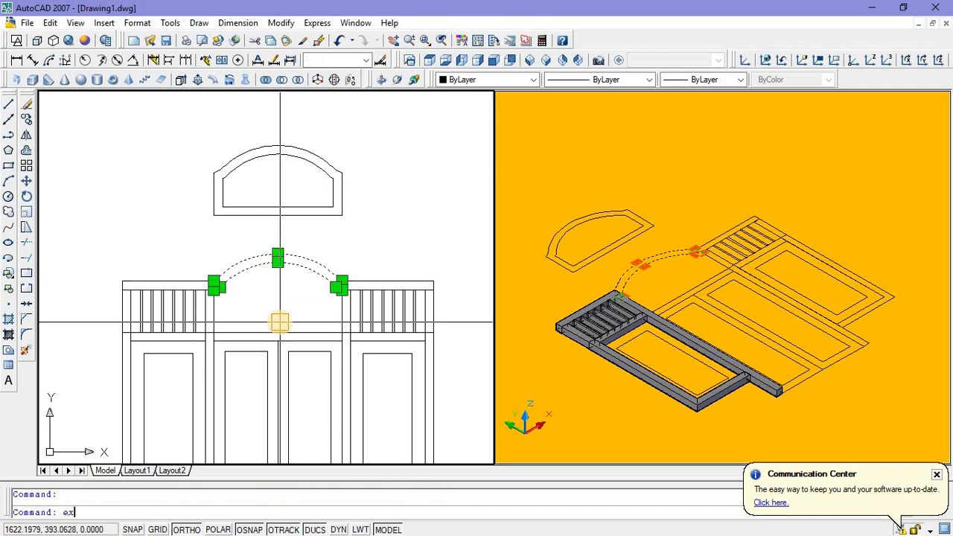
text(ext)
key(Return)
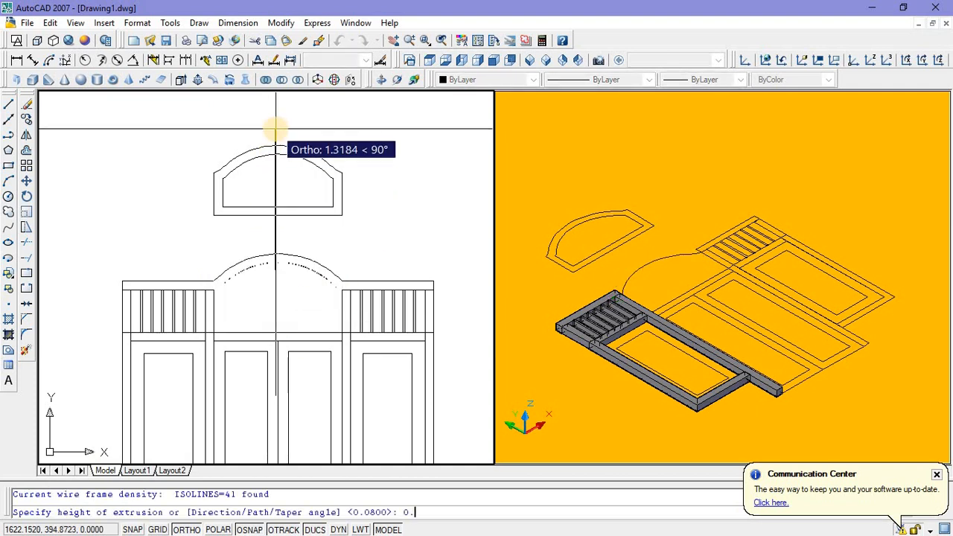
text(0.08)
key(Return)
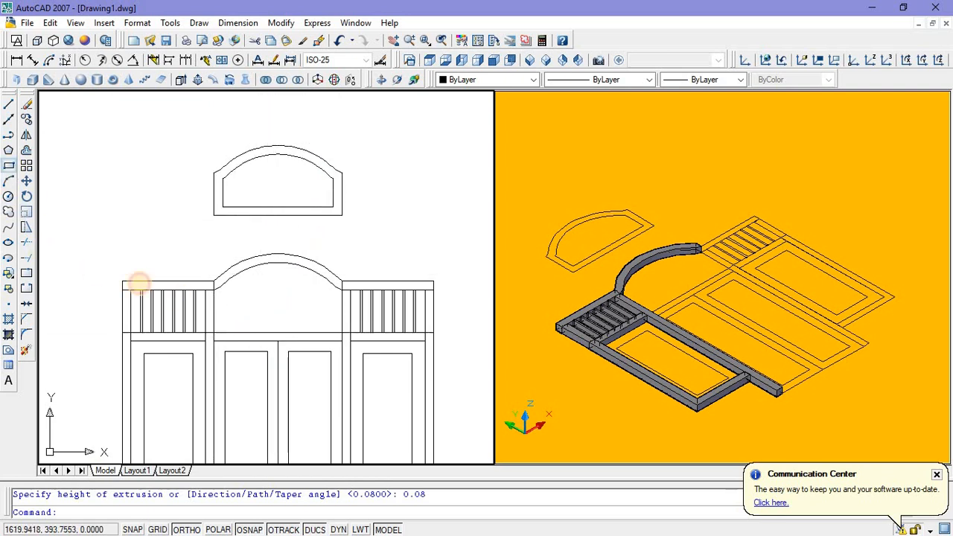
Step: Draw a rectangle over the crossbar between the two central posts below the arch and extrude it 0.08
scroll(208, 328, up, 5)
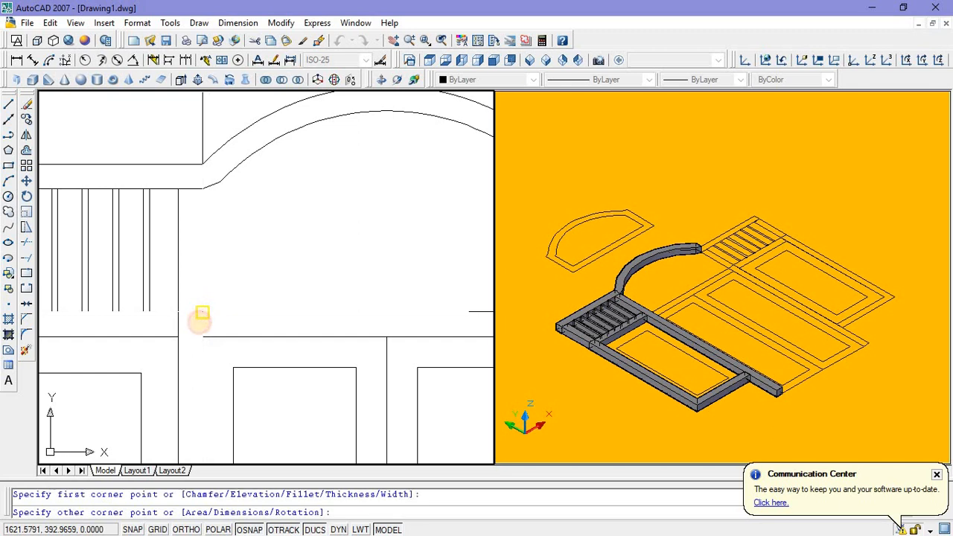
scroll(202, 313, down, 4)
click(345, 325)
click(316, 321)
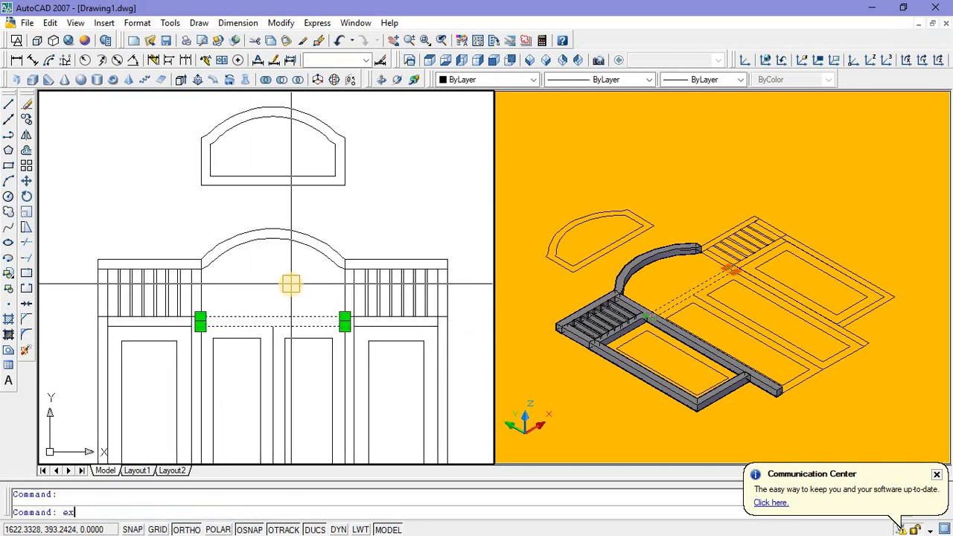
text(ext)
key(Return)
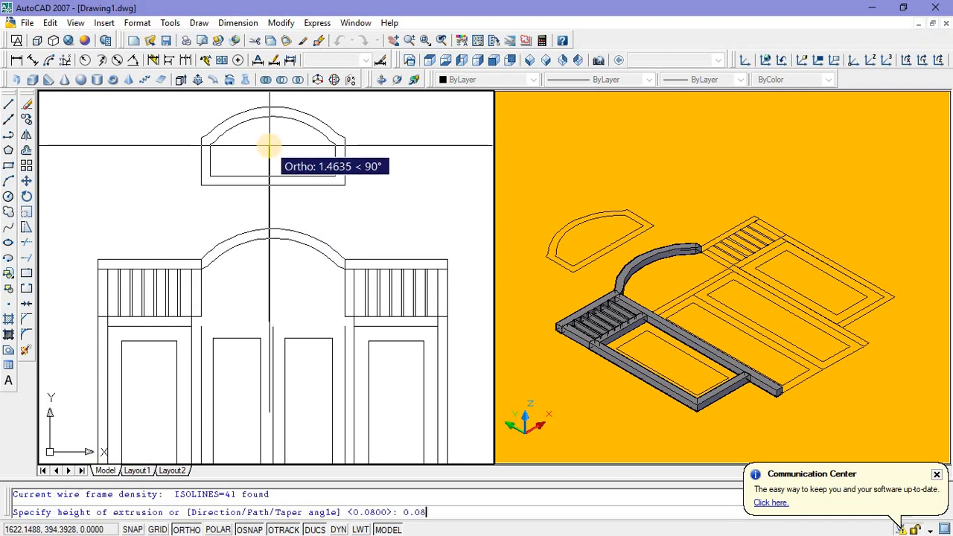
key(Return)
Step: Mirror the left side's posts, bars, rails and panel outline about the door's vertical centre line, keeping the originals
middle_drag(270, 285, 261, 232)
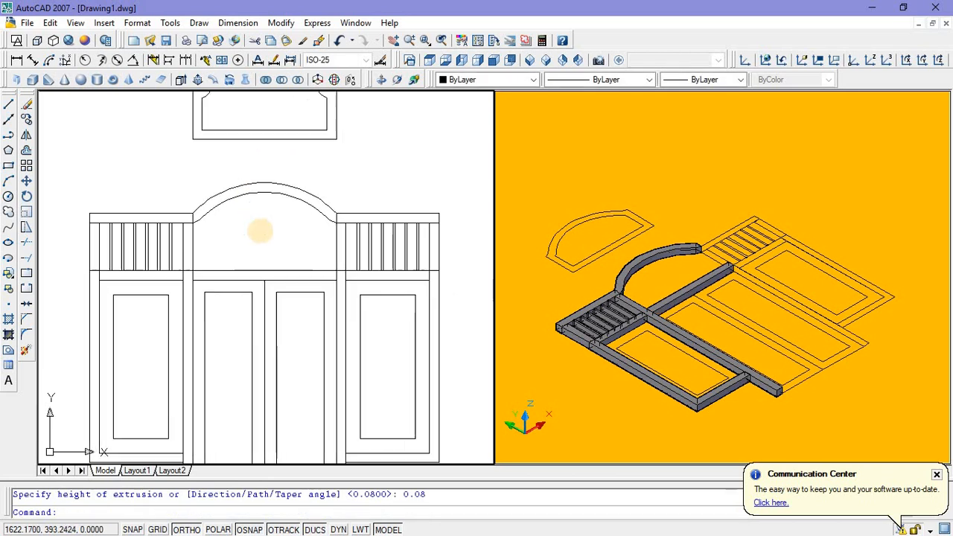
scroll(260, 234, down, 4)
scroll(303, 251, up, 3)
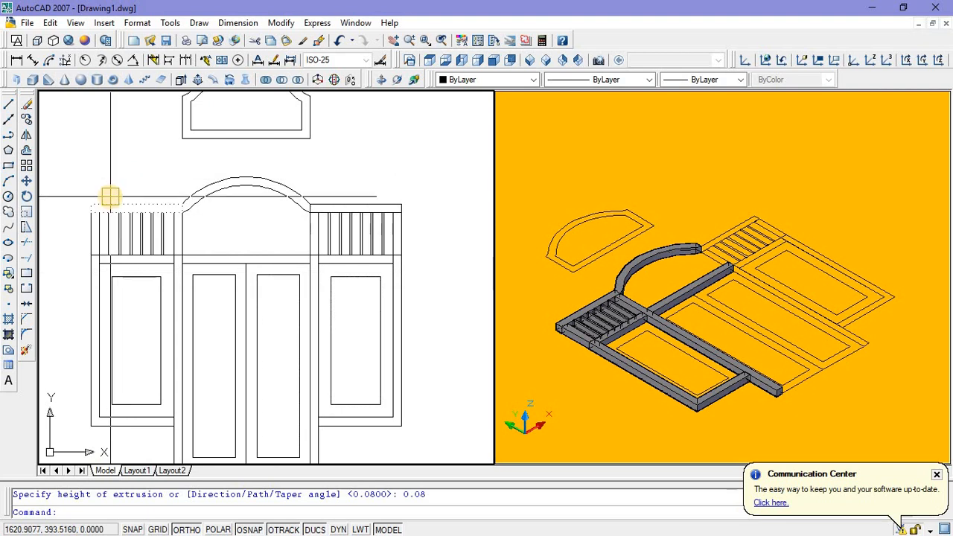
click(94, 225)
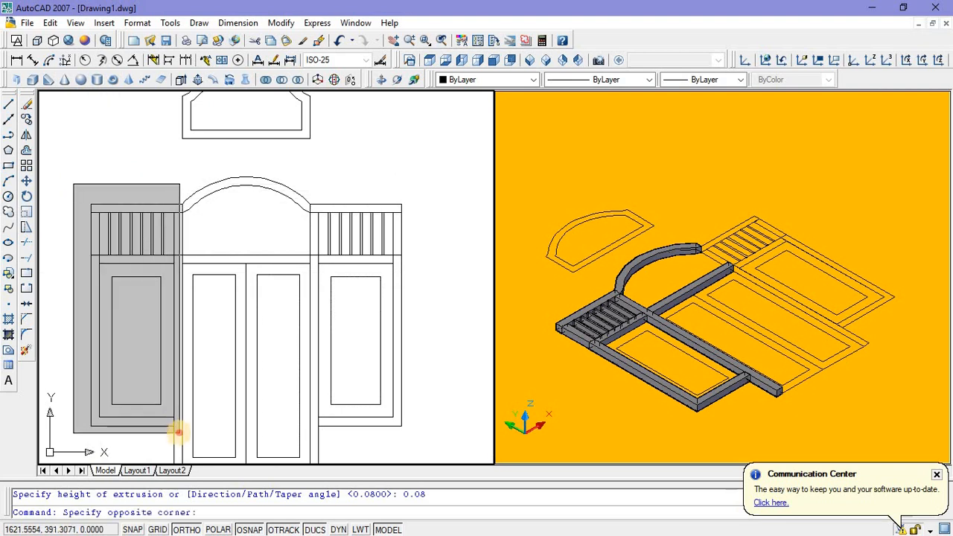
click(178, 432)
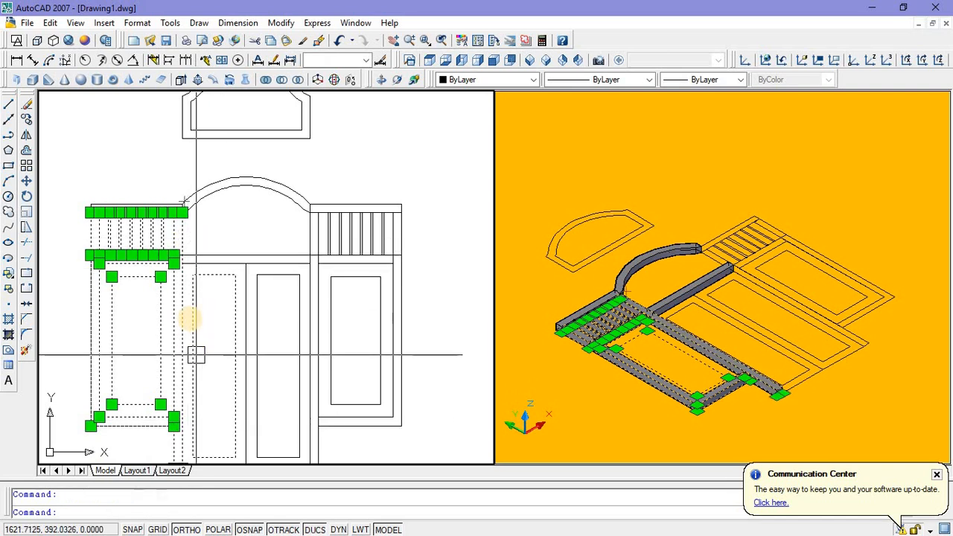
scroll(191, 315, down, 3)
scroll(186, 347, up, 2)
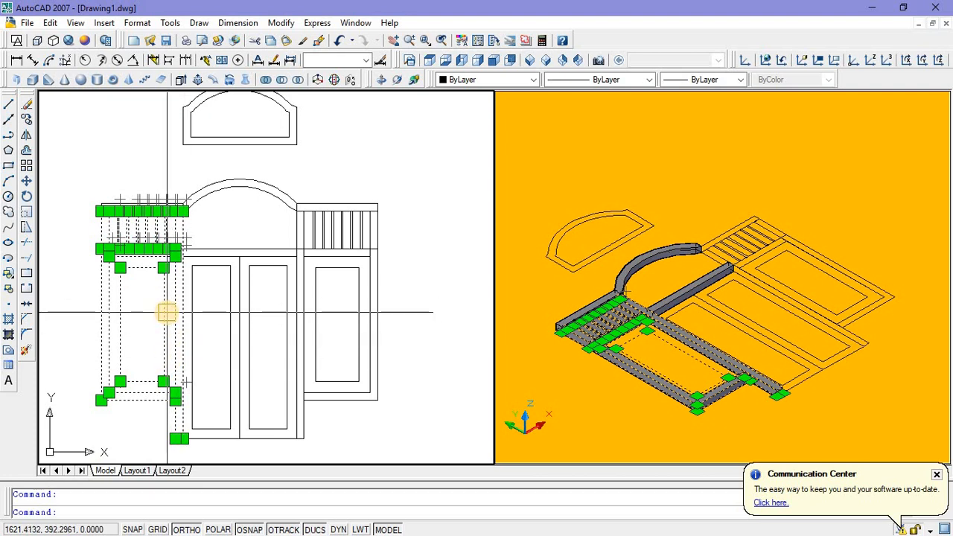
scroll(186, 347, down, 2)
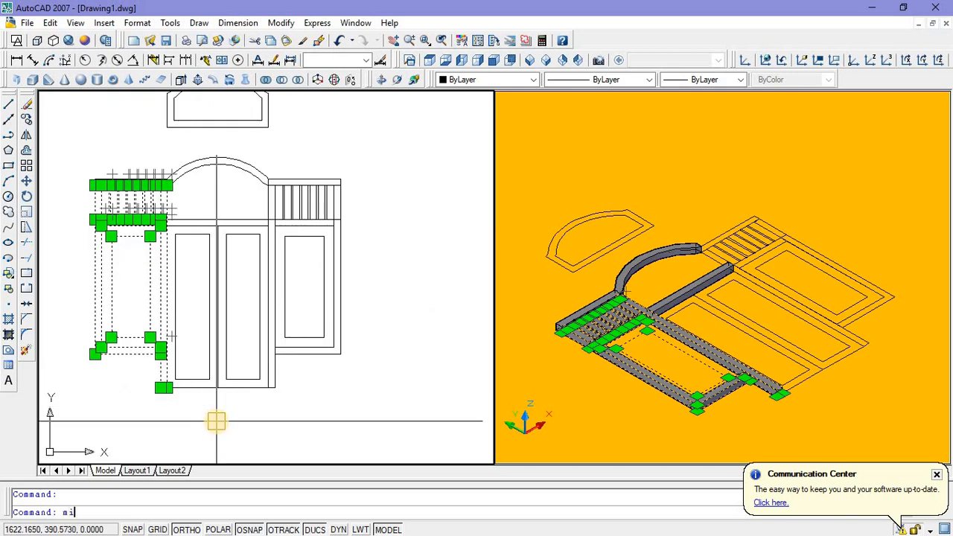
key(Return)
click(217, 387)
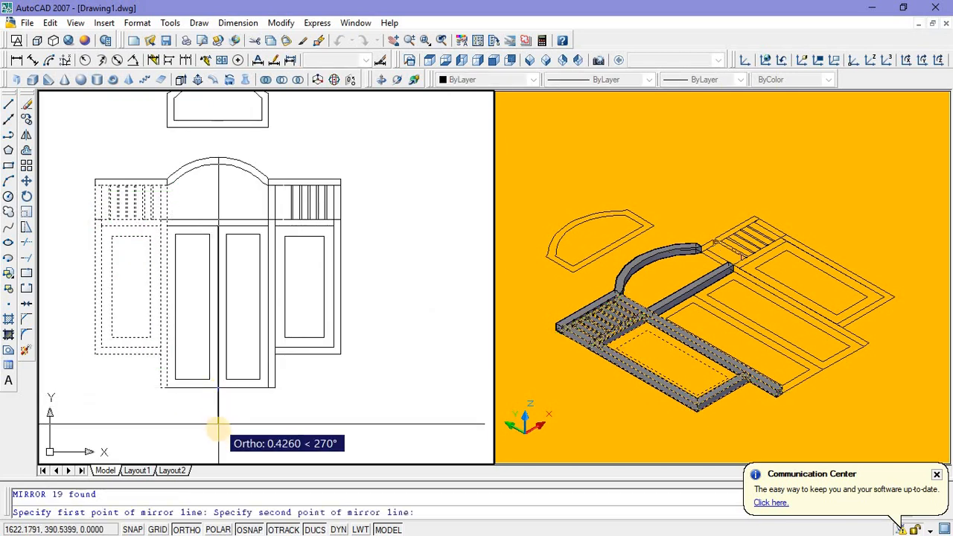
click(218, 430)
key(Return)
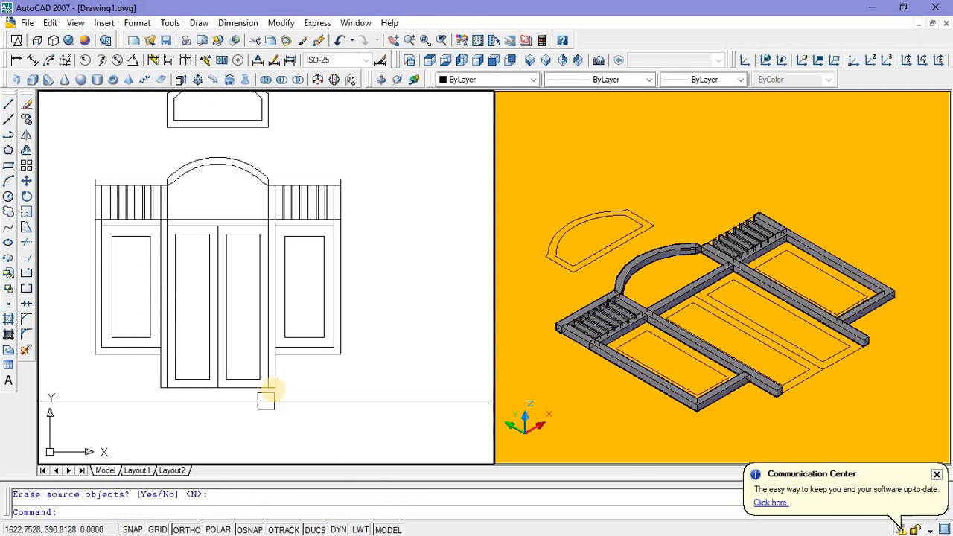
Step: Examine the mirrored frame and its arch joints in the shaded viewport, including from the Front and Top views
click(690, 227)
scroll(692, 253, up, 8)
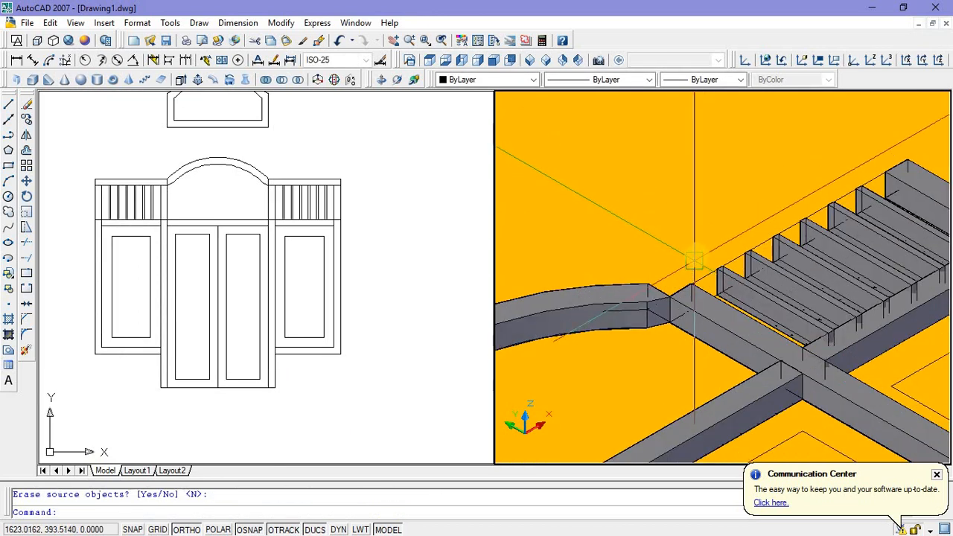
scroll(694, 260, down, 8)
scroll(640, 305, up, 5)
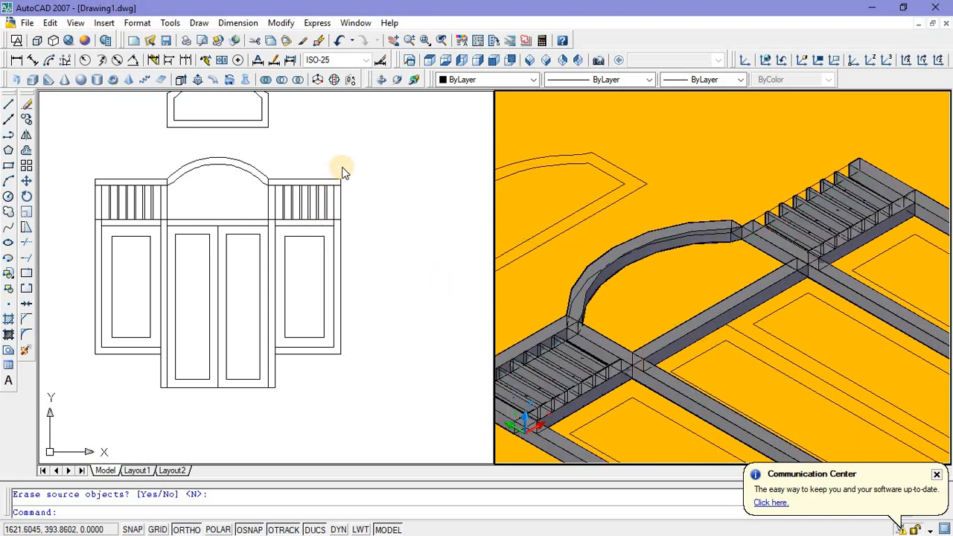
click(716, 167)
click(706, 166)
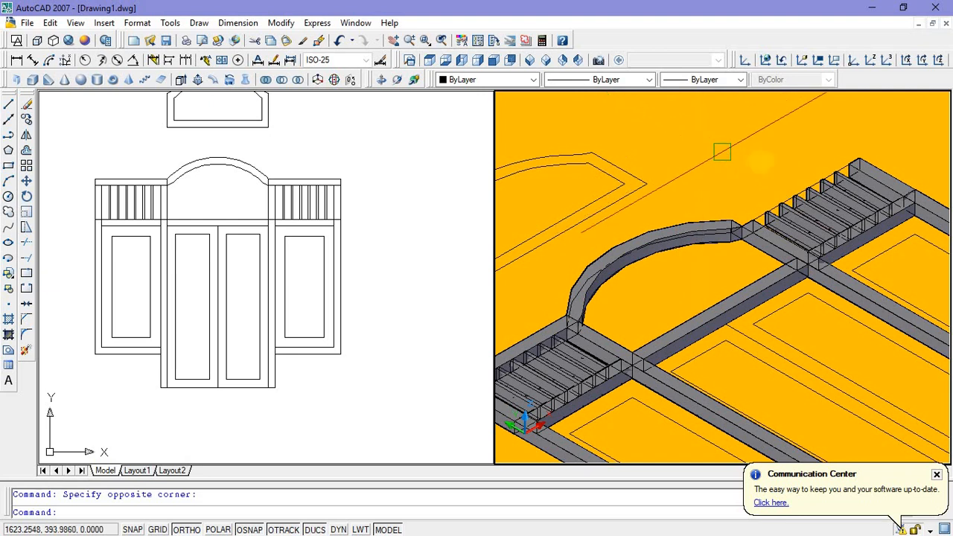
click(496, 61)
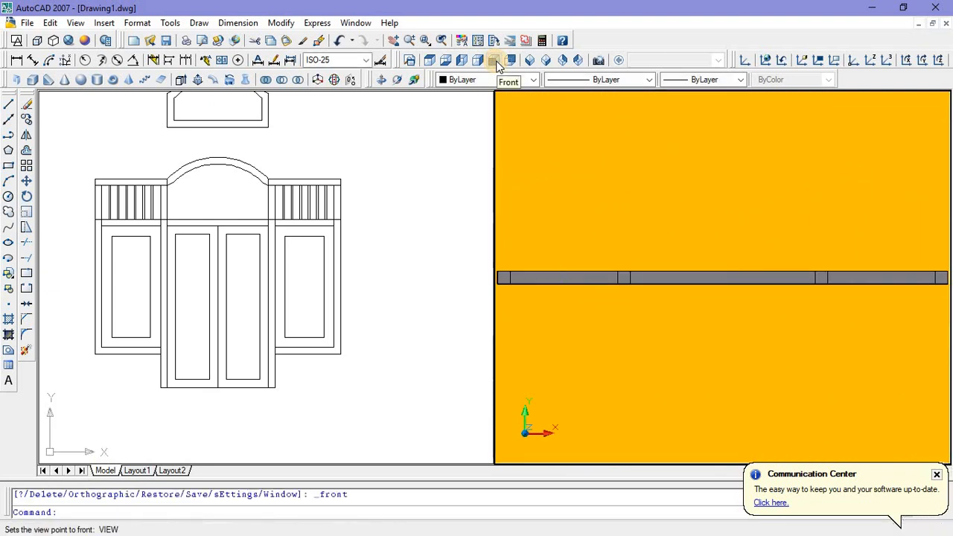
click(429, 63)
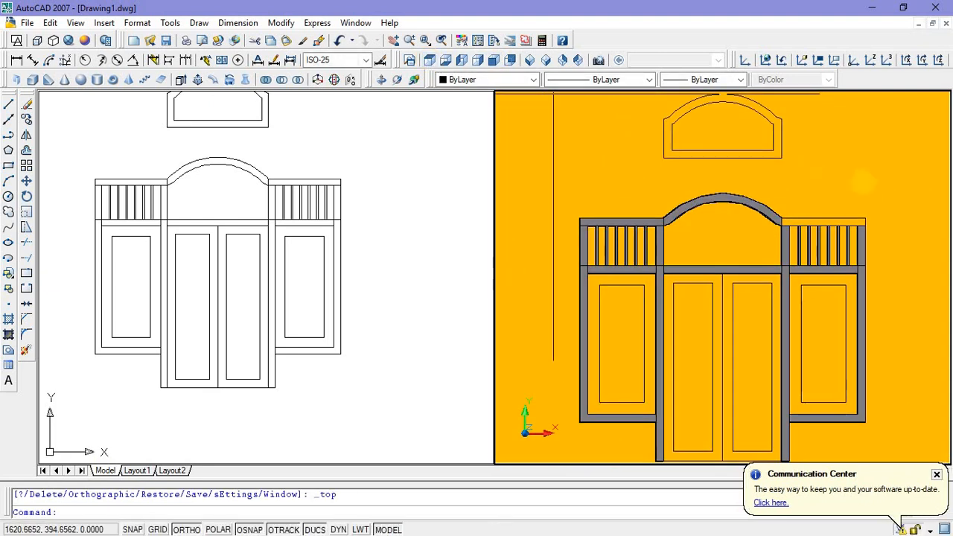
scroll(875, 217, up, 3)
scroll(856, 210, down, 5)
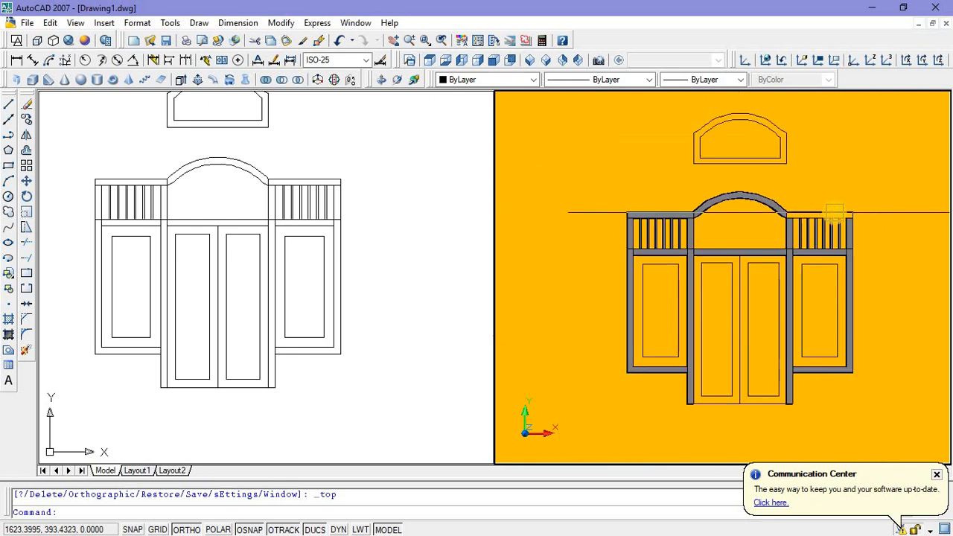
Step: Mirror the top rail above the left side's bars about the door's vertical centre line, keeping the original
click(185, 173)
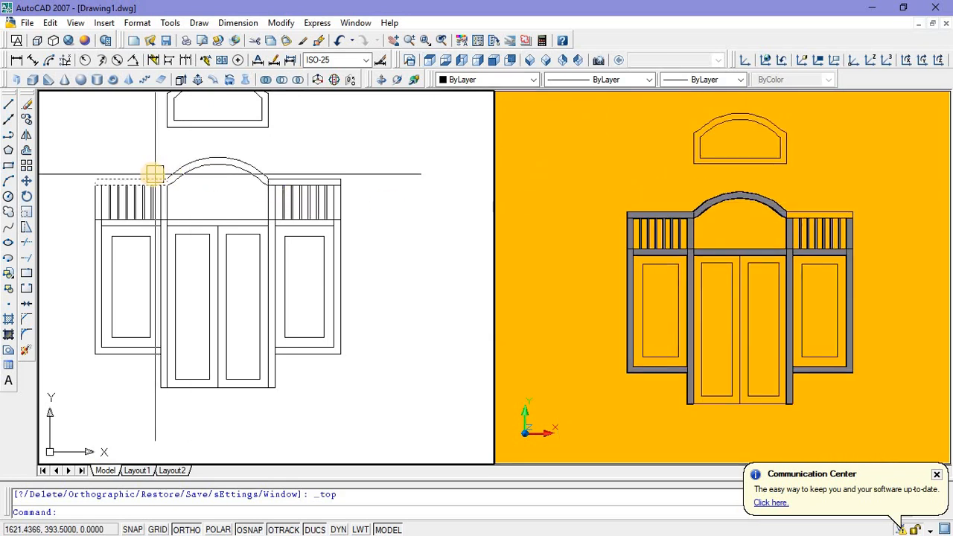
click(151, 176)
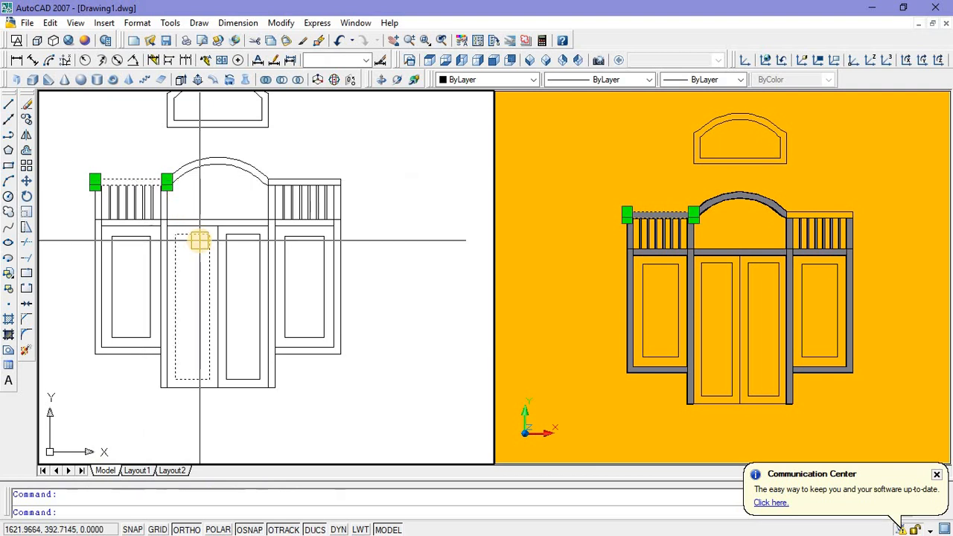
key(Return)
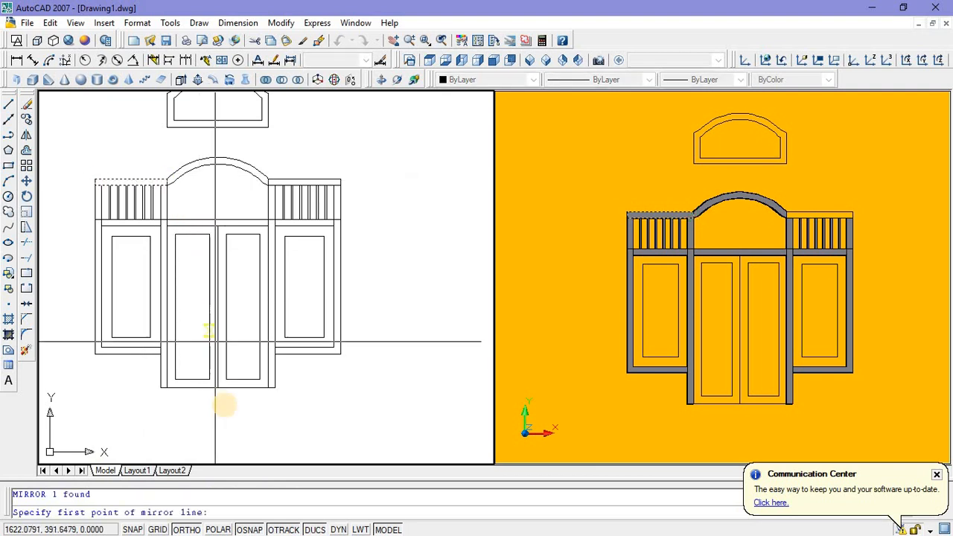
click(217, 387)
click(219, 414)
key(Return)
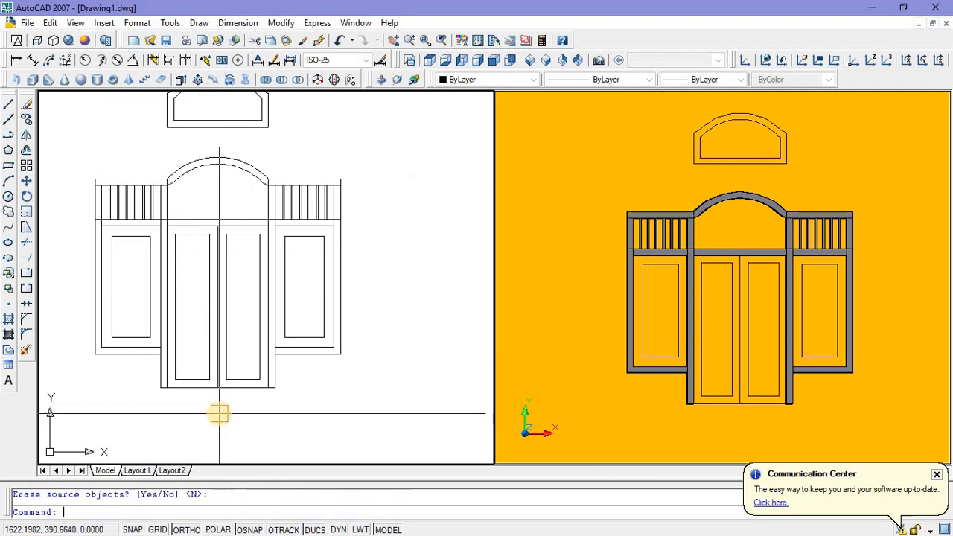
Step: Set the wireframe viewport to Top view and the shaded viewport to SW Isometric view
click(531, 62)
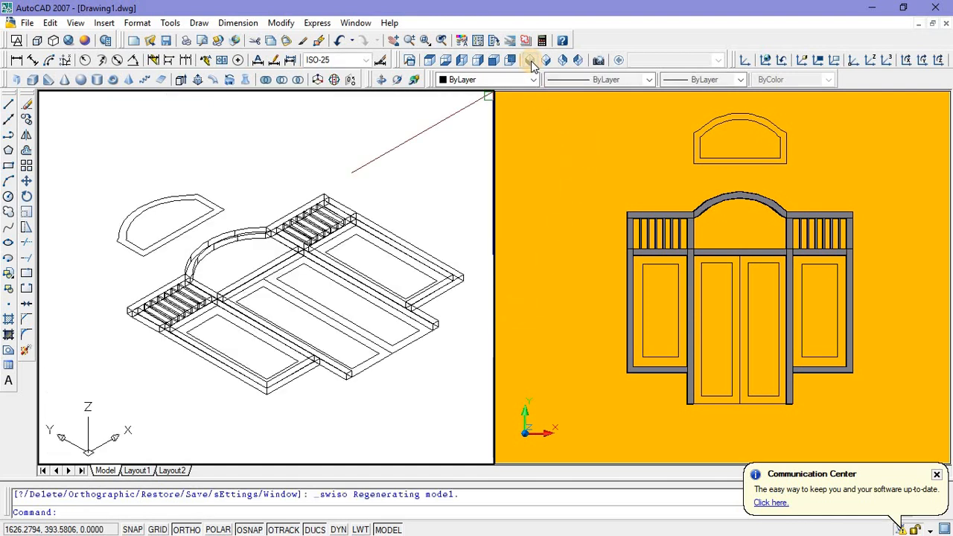
click(430, 63)
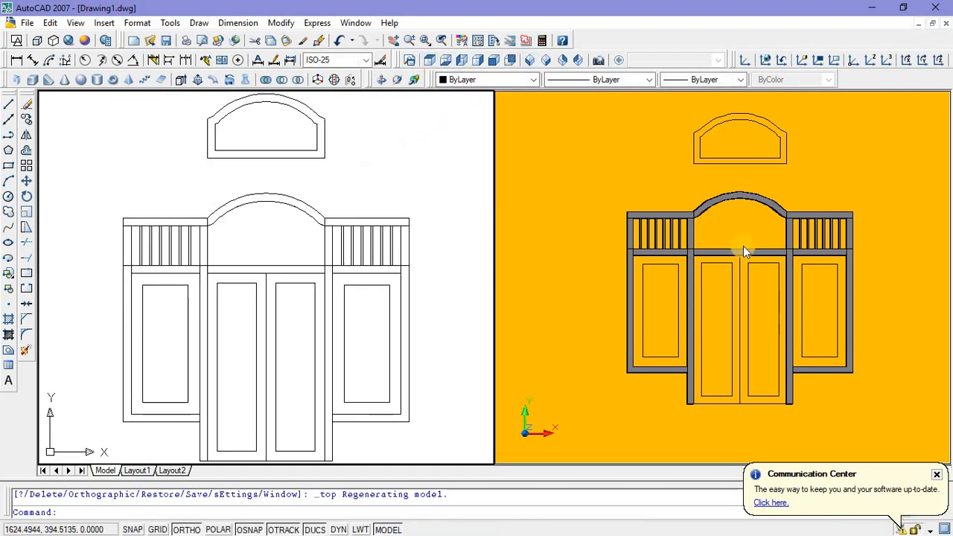
click(742, 220)
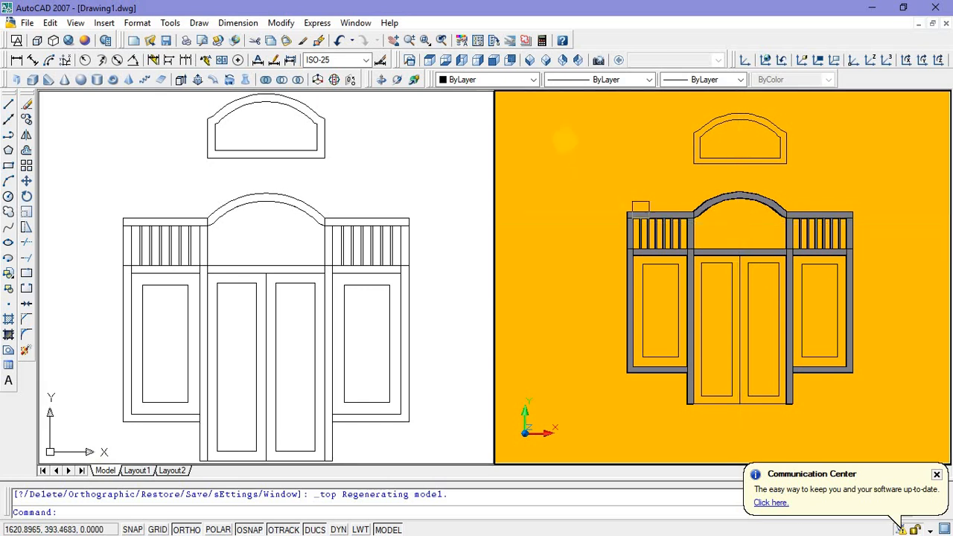
click(530, 61)
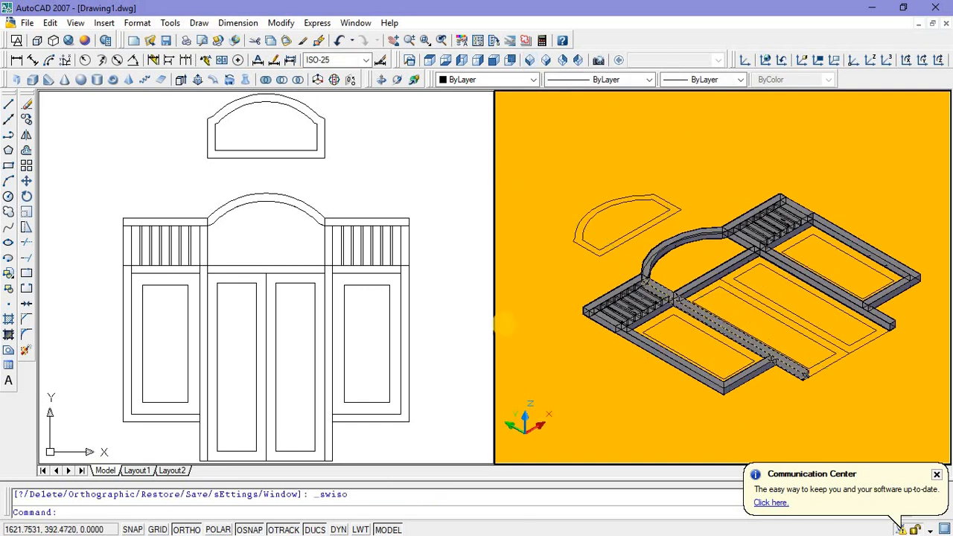
Step: Copy the inner outline of the separate arched transom panel to a clear spot behind it along the Y direction
click(235, 169)
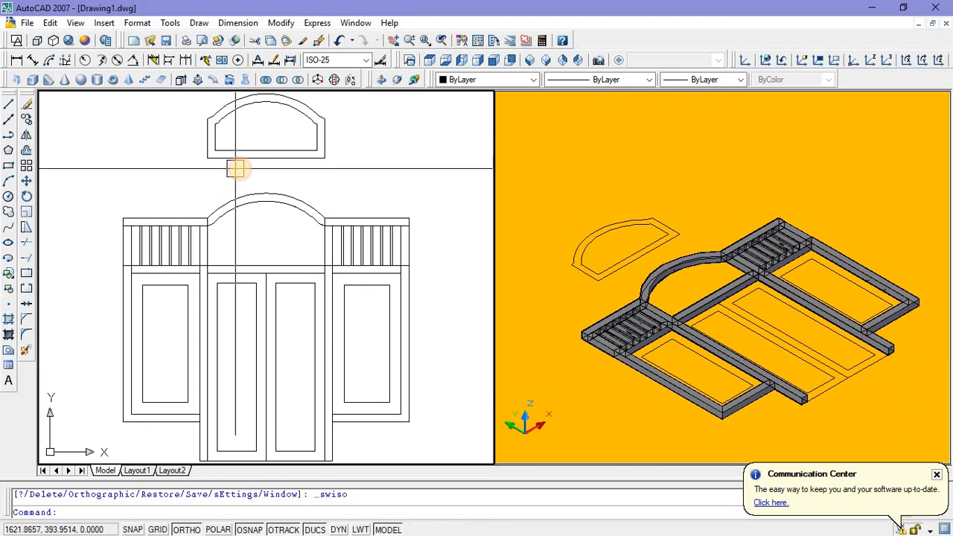
scroll(238, 164, down, 2)
scroll(235, 190, up, 3)
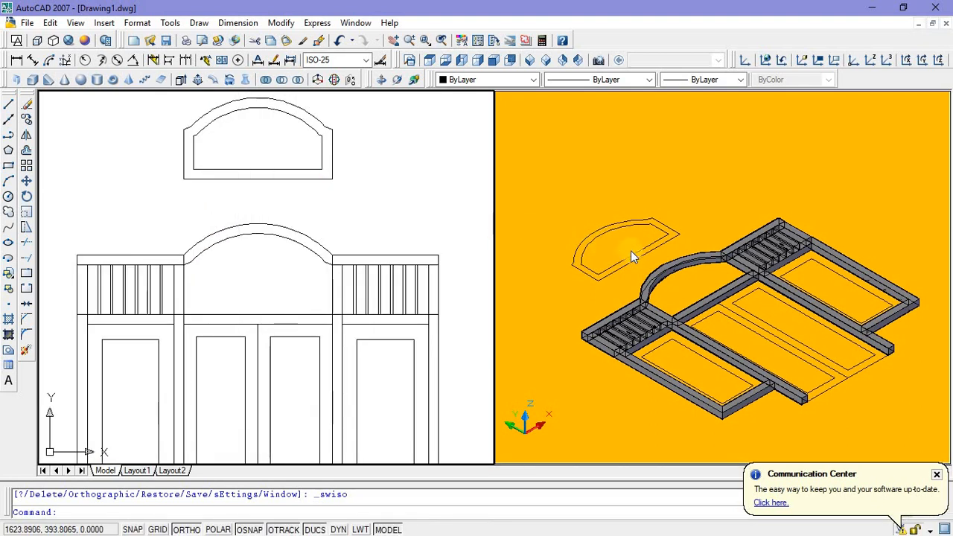
scroll(619, 250, up, 6)
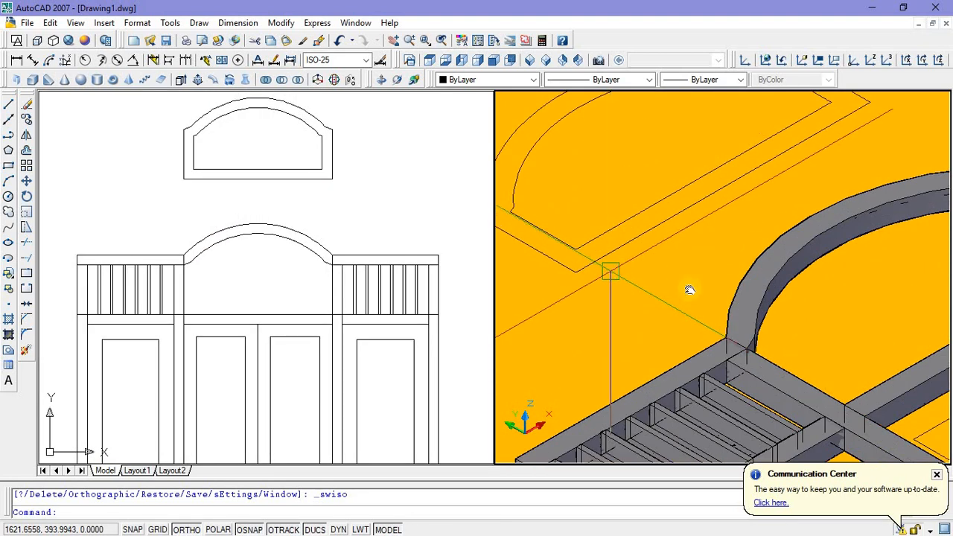
scroll(659, 278, down, 4)
scroll(670, 277, up, 2)
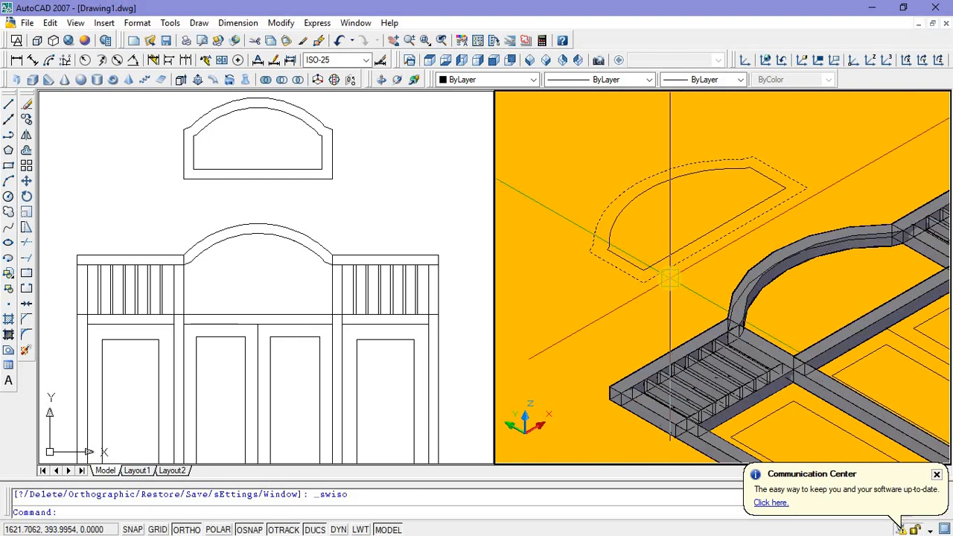
click(667, 277)
key(Escape)
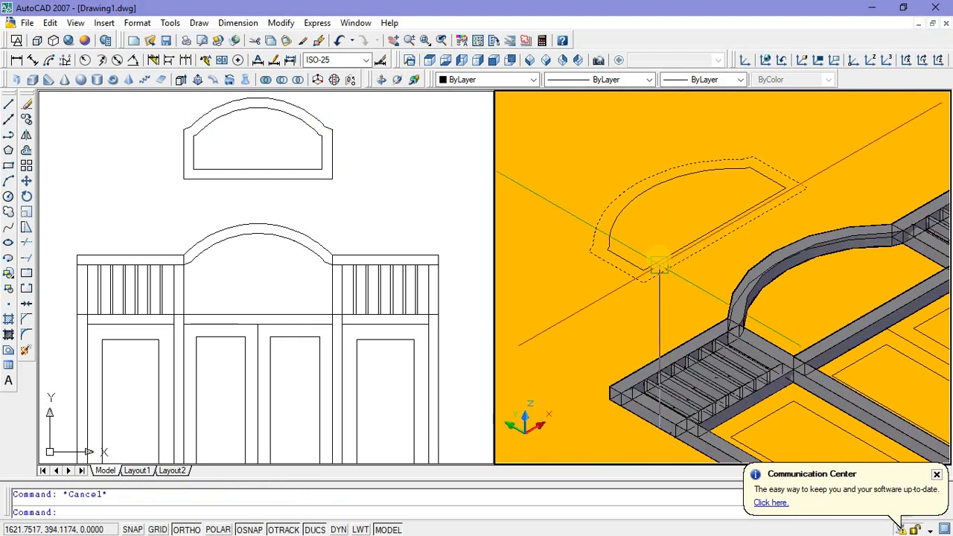
click(659, 268)
right_click(660, 268)
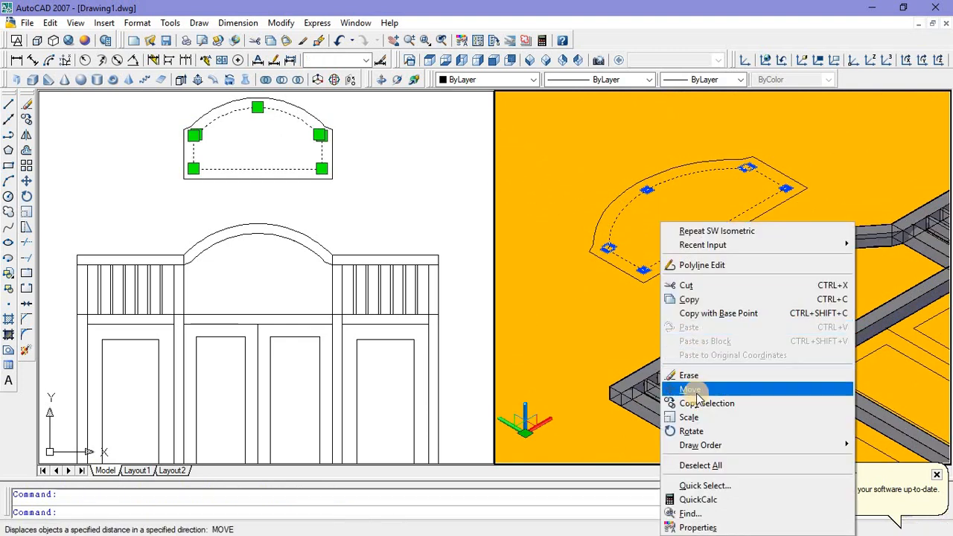
click(700, 403)
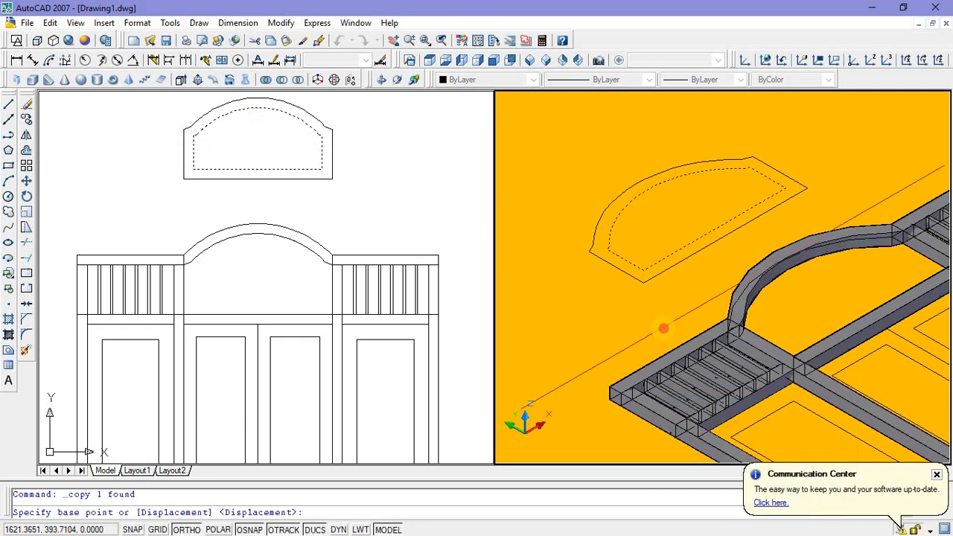
click(661, 328)
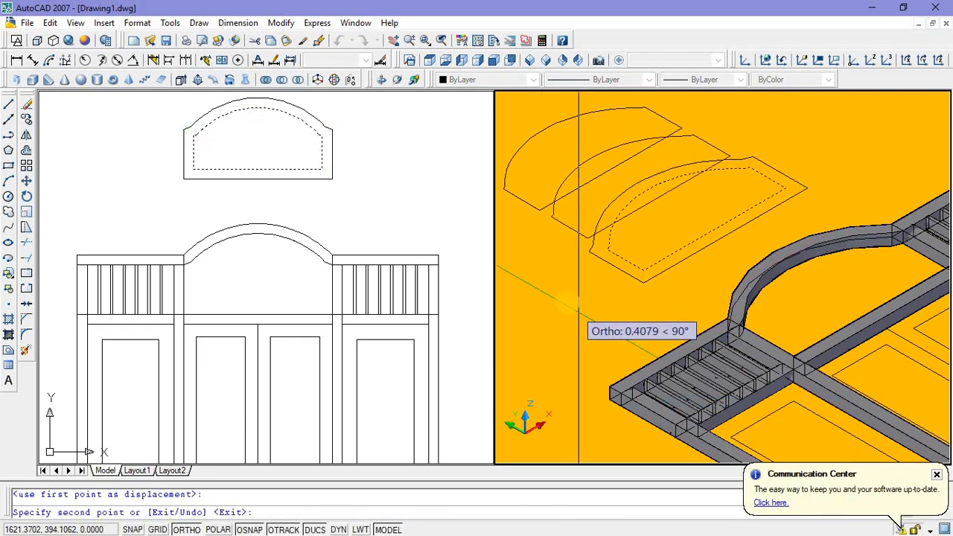
key(Escape)
Step: Extrude the outer outline of the separate arched transom panel to a height of 0.04
middle_drag(660, 259, 667, 269)
scroll(668, 270, down, 2)
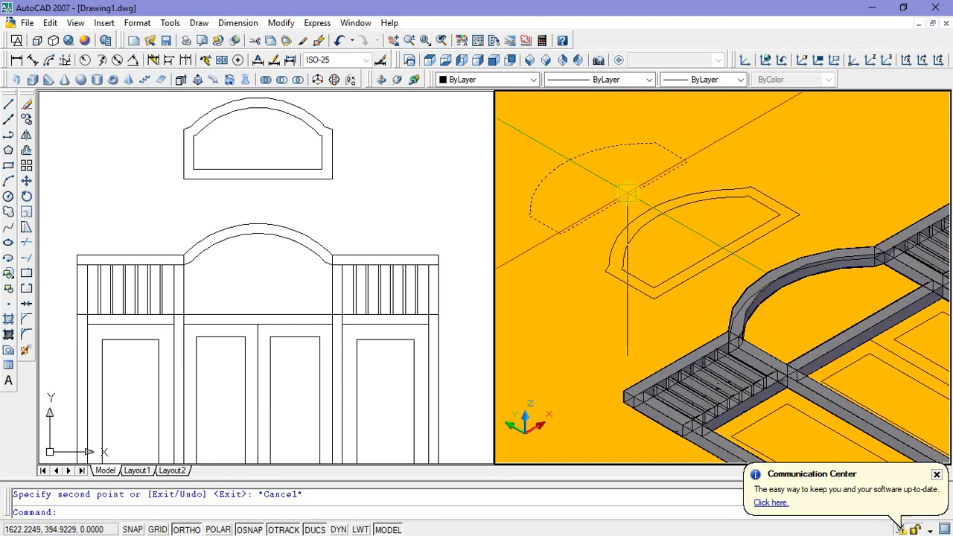
middle_drag(647, 308, 633, 310)
scroll(635, 305, up, 2)
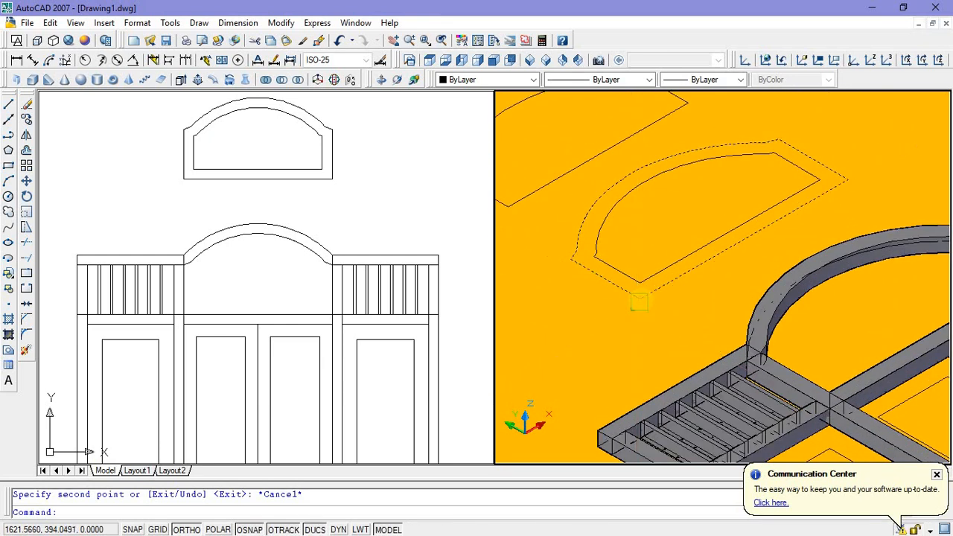
click(632, 301)
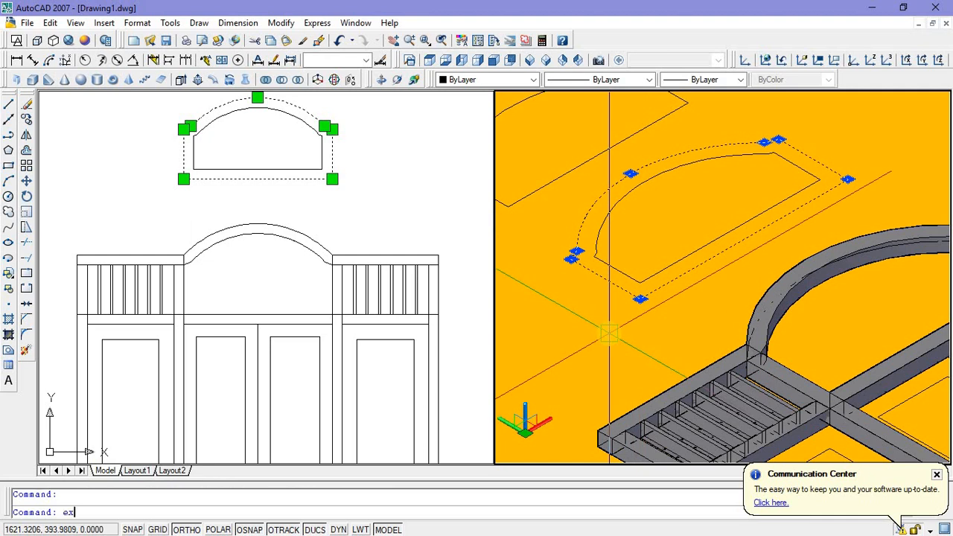
key(Return)
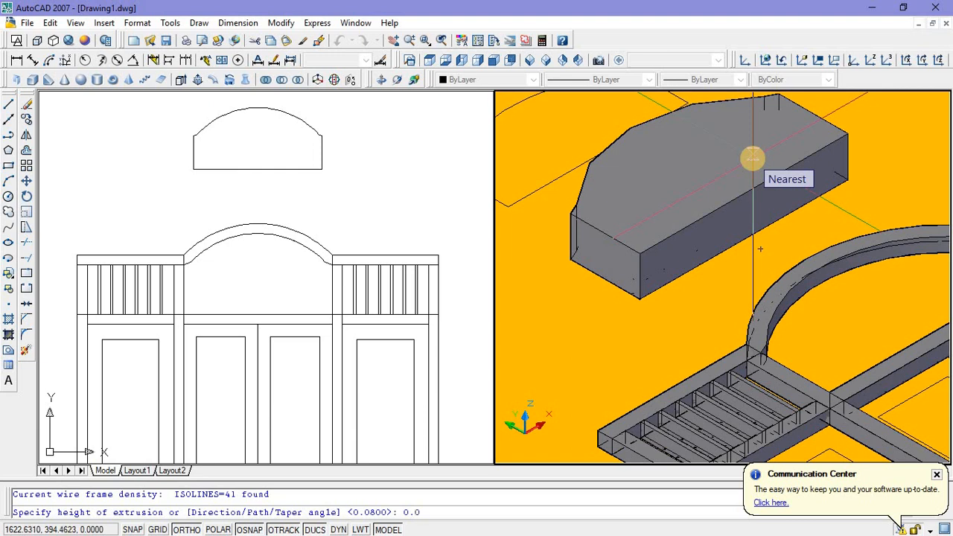
key(Return)
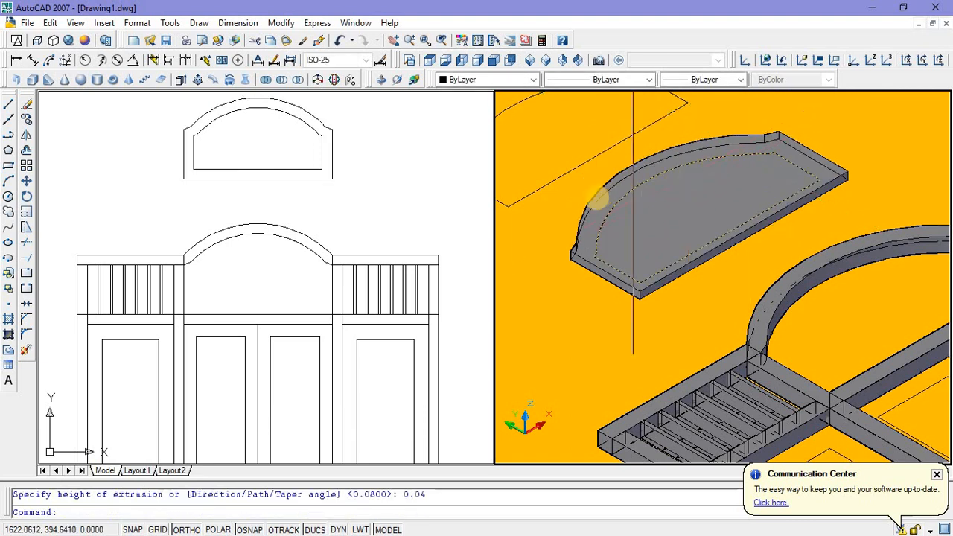
Step: Extrude the original inner outline of the arched transom panel to a height of 1
click(609, 206)
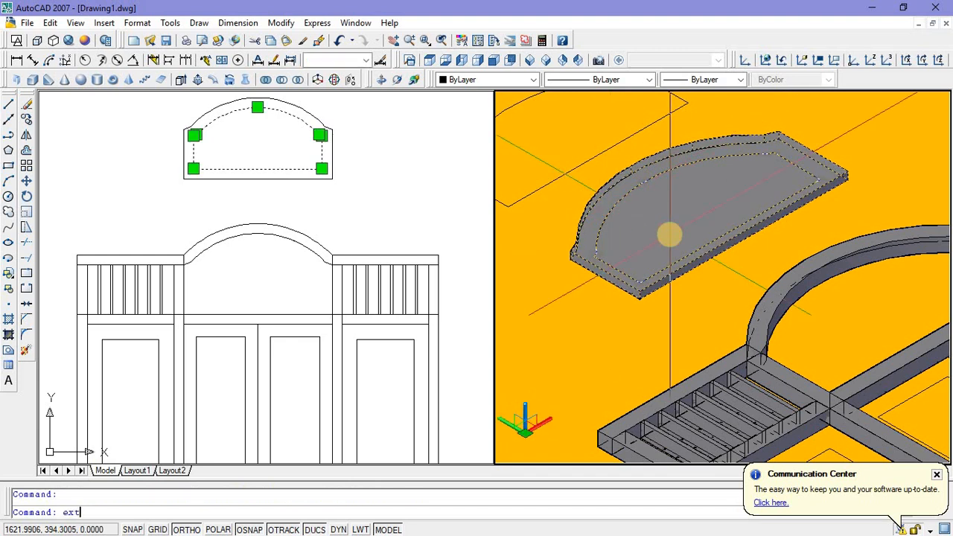
text(ext)
key(Return)
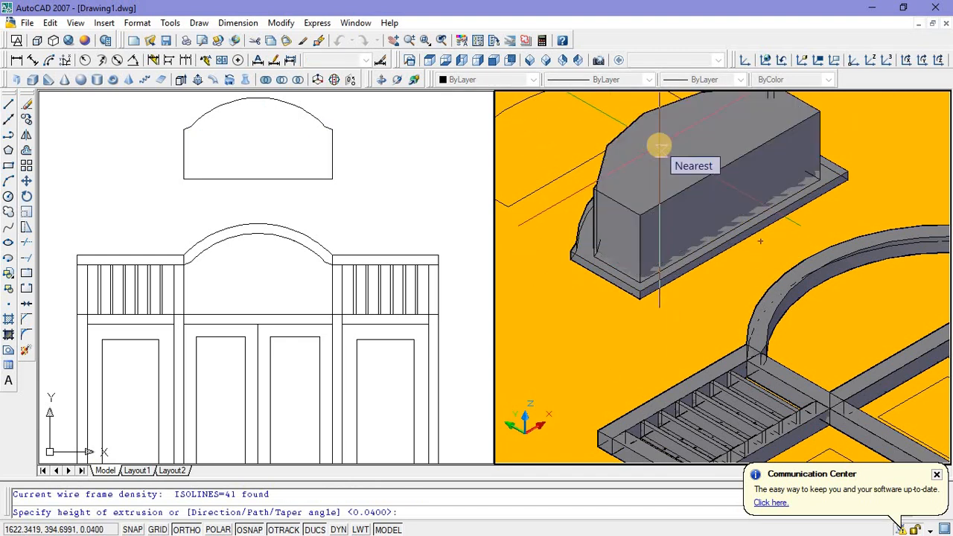
text(1)
key(Return)
Step: Subtract the tall inner solid from the thin outer arched solid to form a hollow transom frame
shift+middle_drag(659, 146, 677, 266)
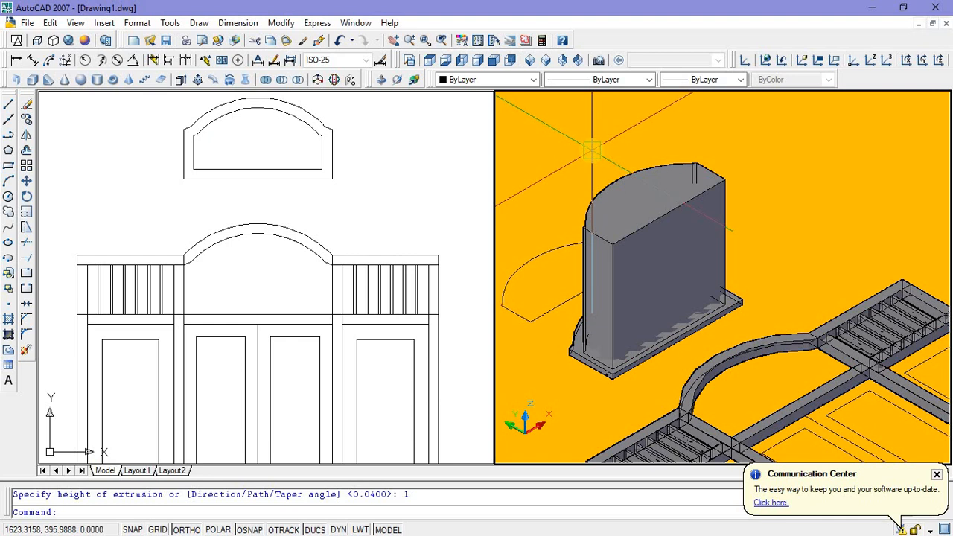
click(282, 81)
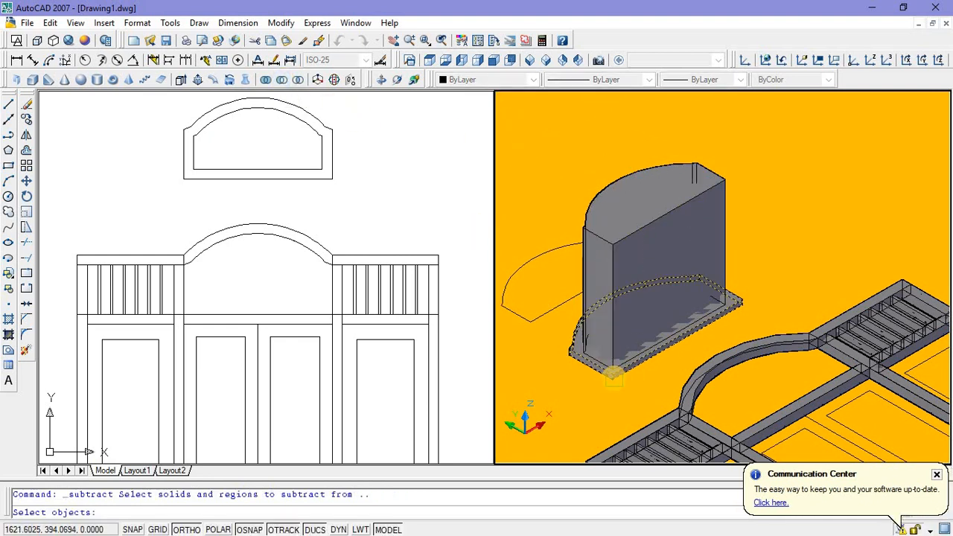
click(612, 377)
right_click(622, 293)
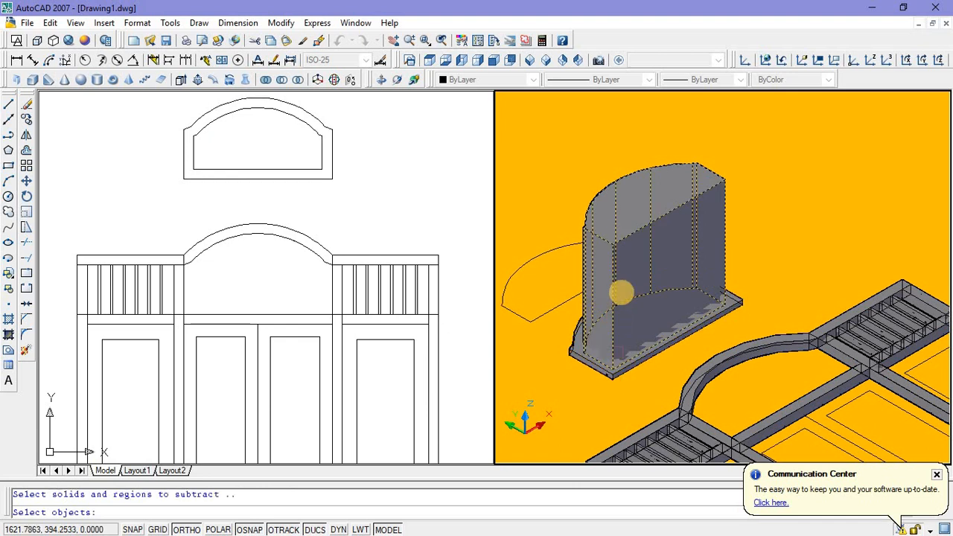
right_click(619, 265)
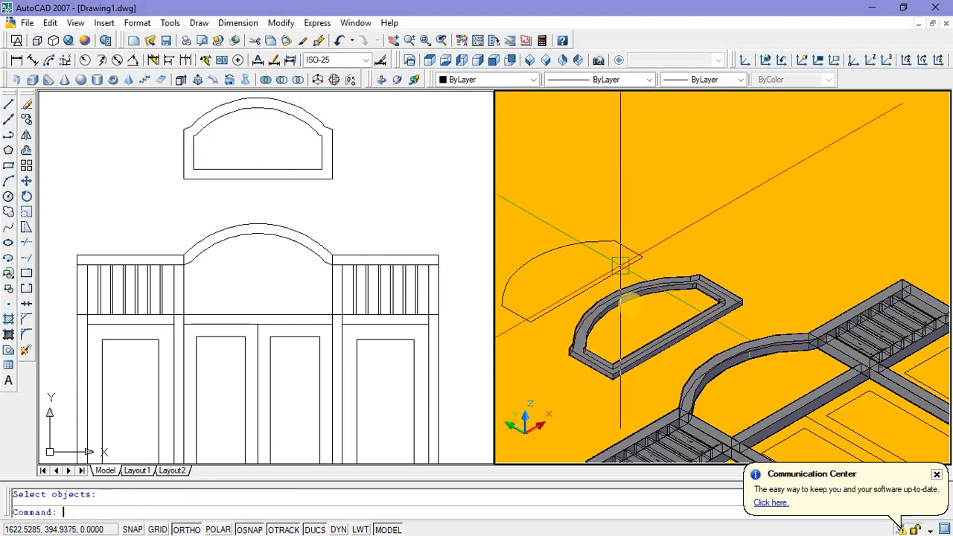
Step: Extrude the copied arched outline behind the transom frame to a height of 0.005 as its pane
middle_drag(632, 320, 663, 311)
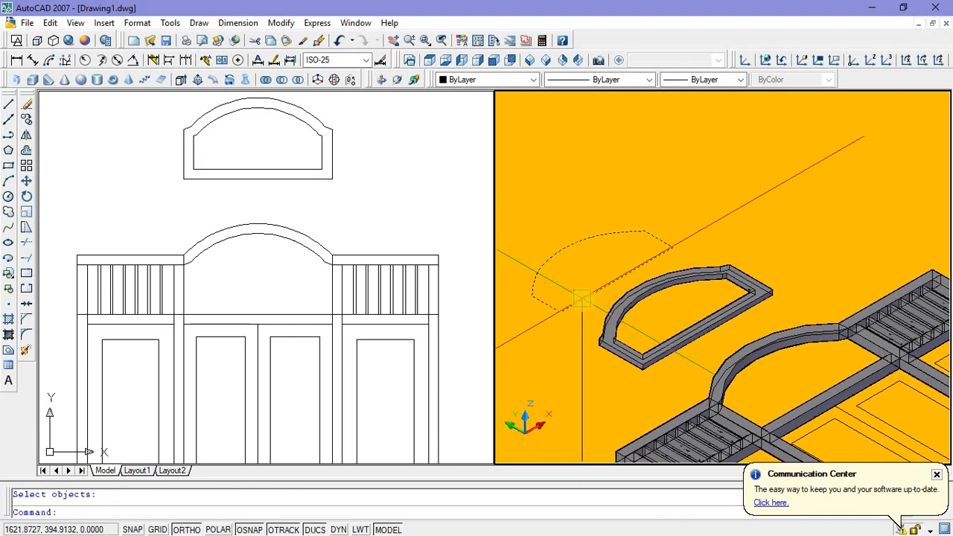
click(583, 297)
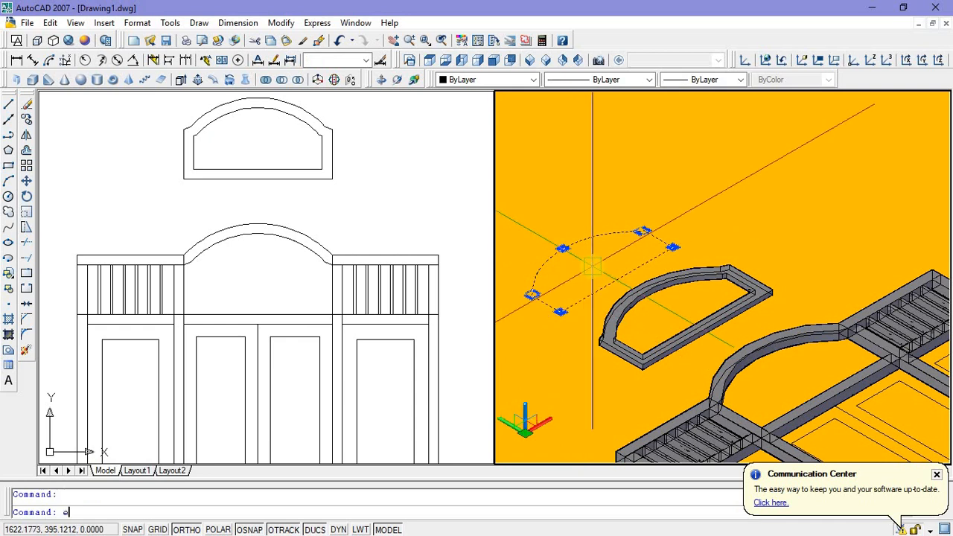
text(ext)
key(Return)
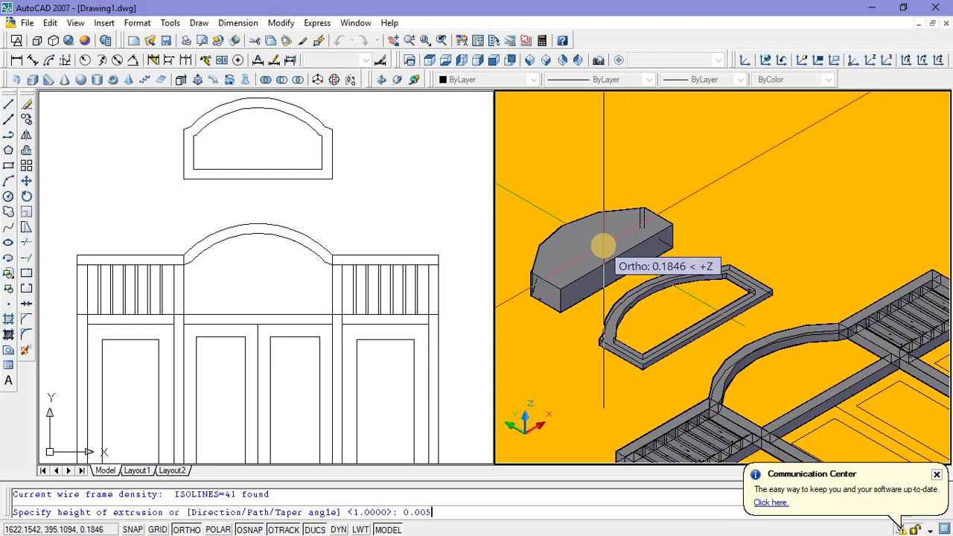
key(Return)
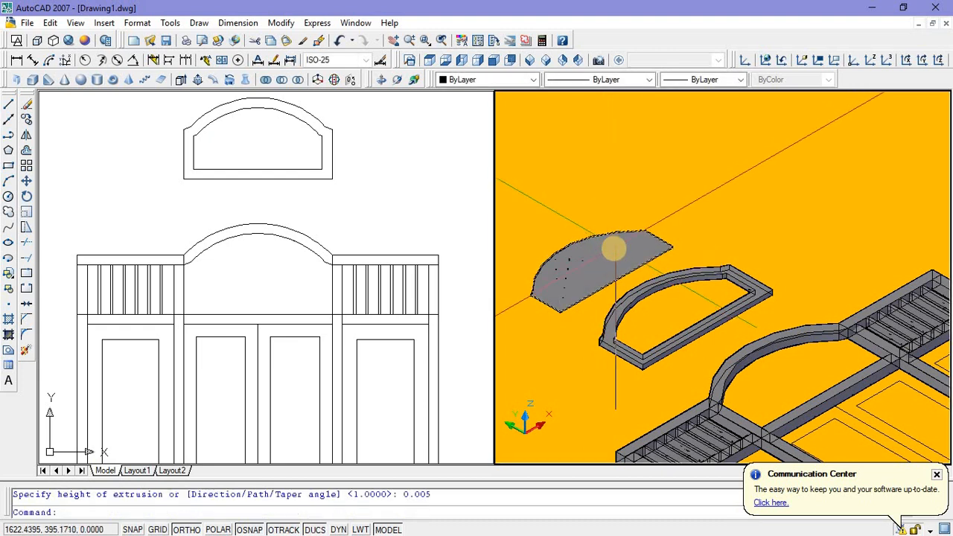
Step: Assign index colour 171 to the thin arched pane
click(582, 290)
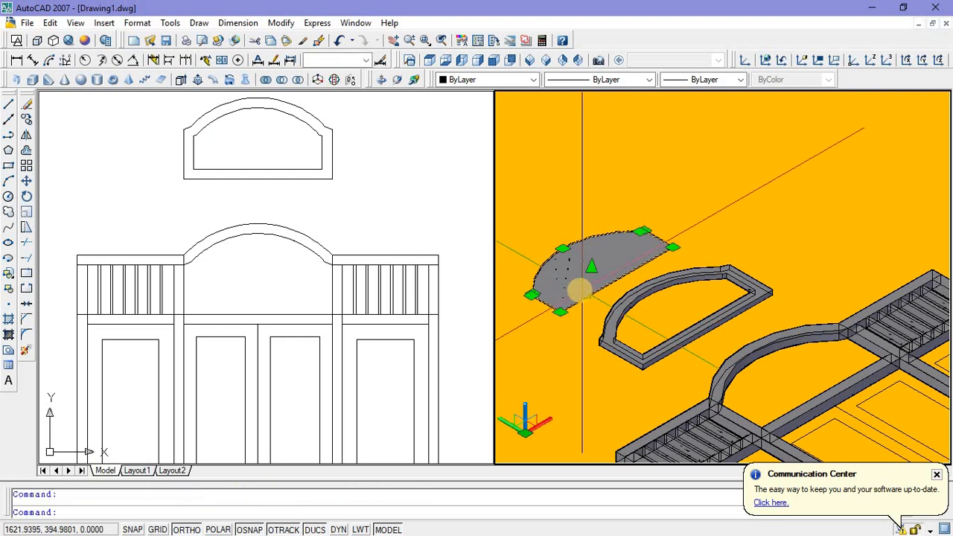
click(533, 79)
click(484, 194)
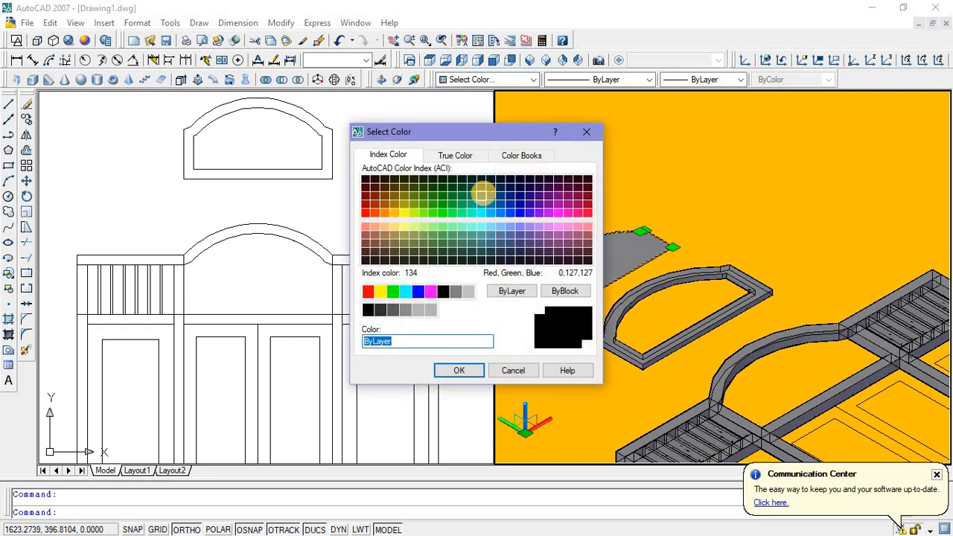
click(516, 229)
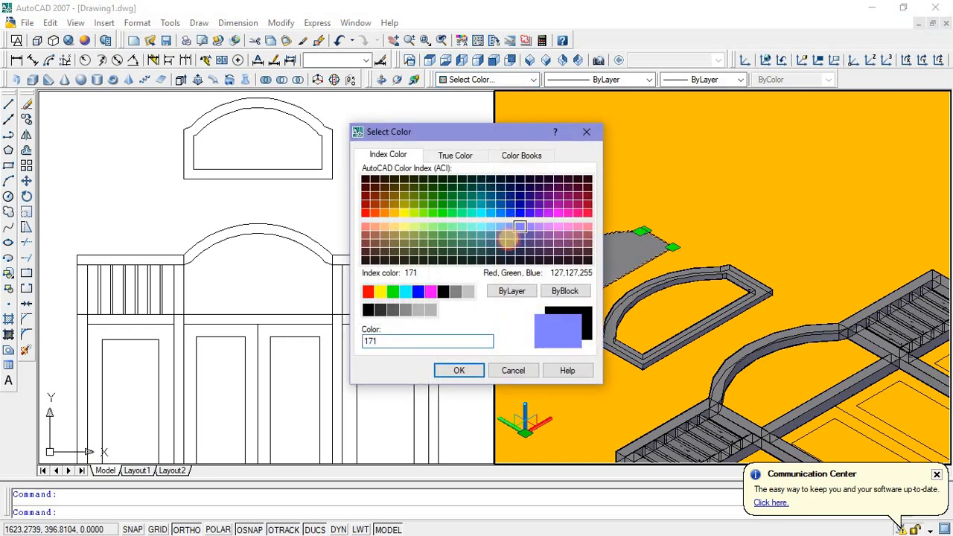
click(466, 370)
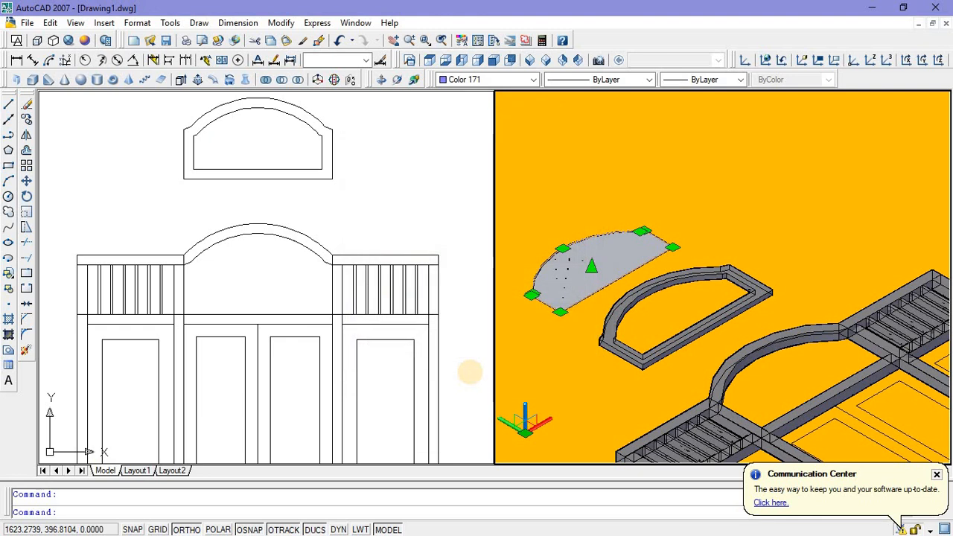
Step: Move the thin arched pane into the hollow transom frame, matching the midpoint of its corner edge to the midpoint of the frame's inner corner edge
key(Escape)
click(568, 305)
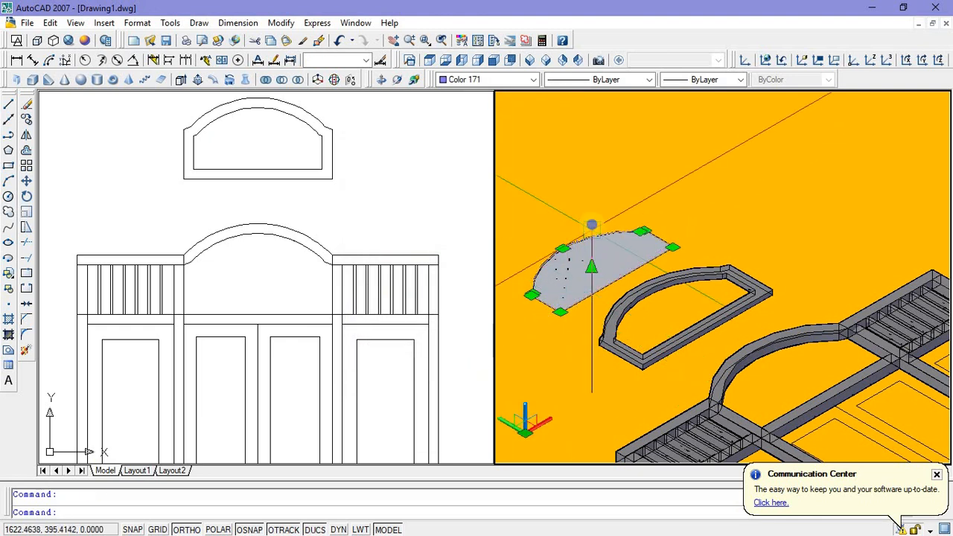
right_click(592, 229)
click(621, 371)
scroll(560, 310, up, 10)
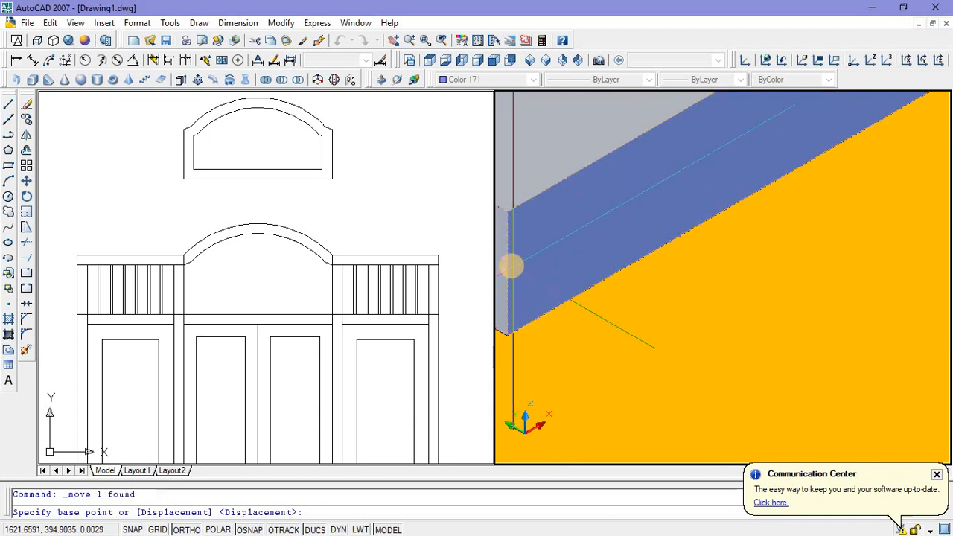
click(507, 275)
scroll(511, 274, down, 10)
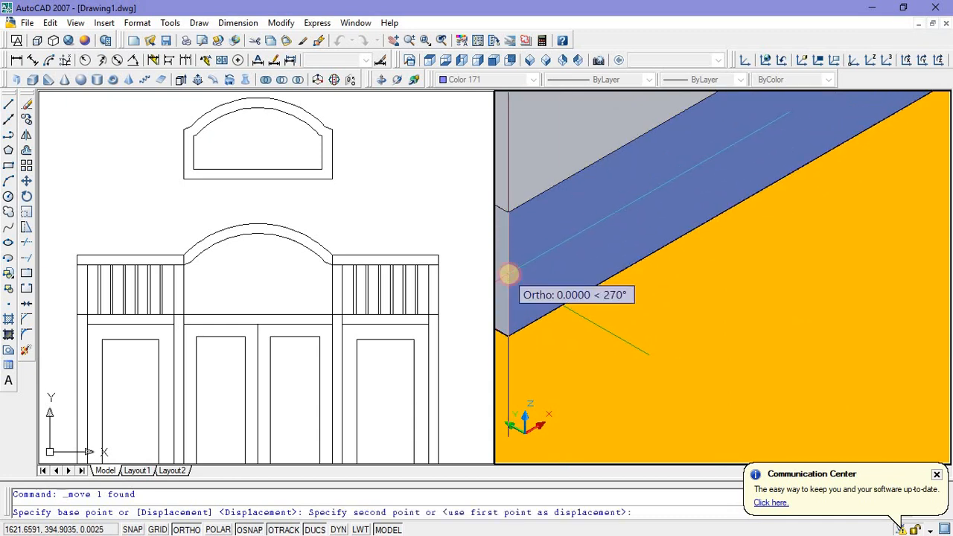
scroll(699, 305, up, 10)
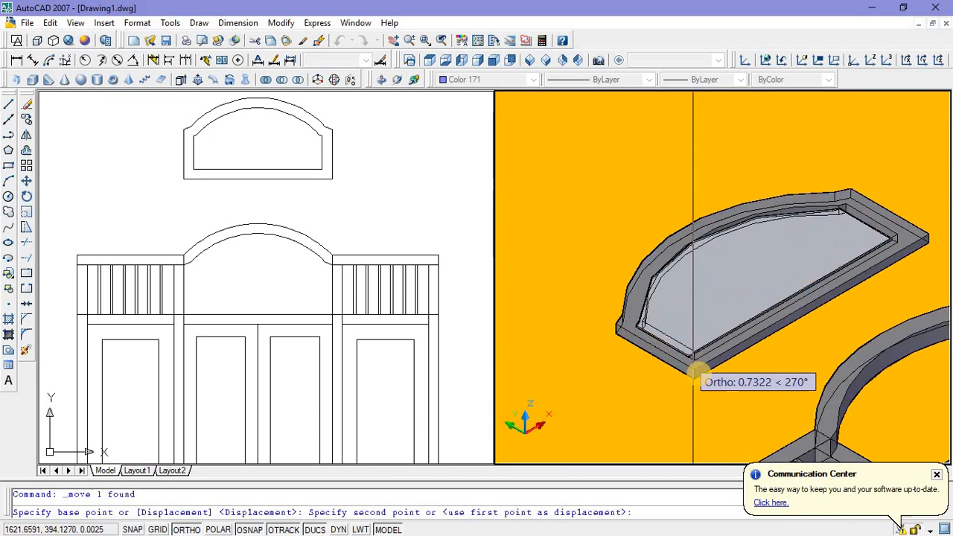
scroll(700, 303, up, 3)
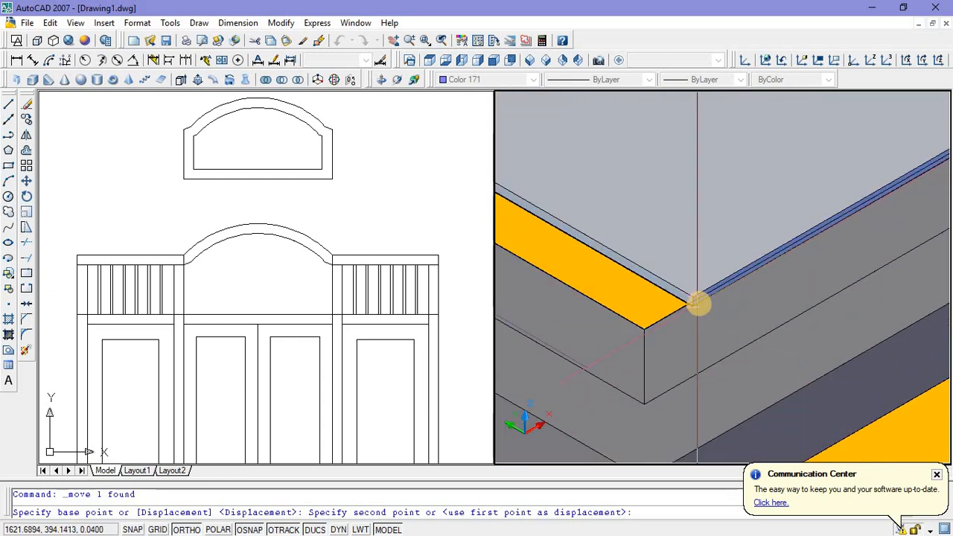
scroll(697, 305, down, 2)
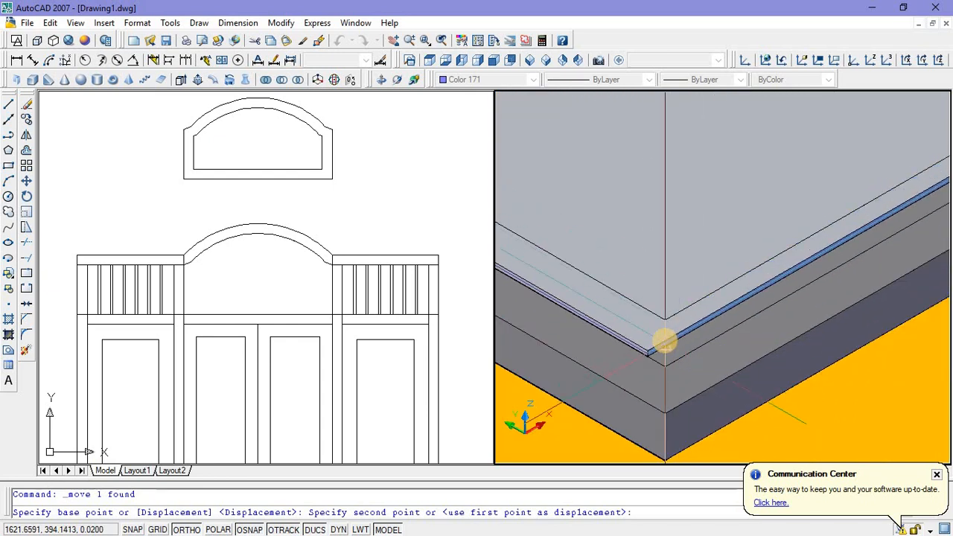
click(665, 341)
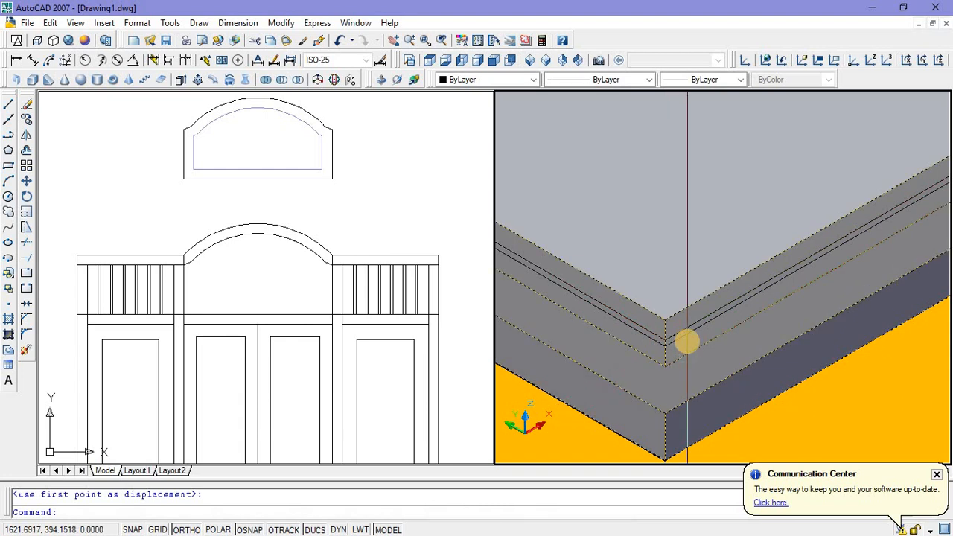
scroll(686, 340, down, 8)
middle_drag(668, 340, 654, 333)
key(Escape)
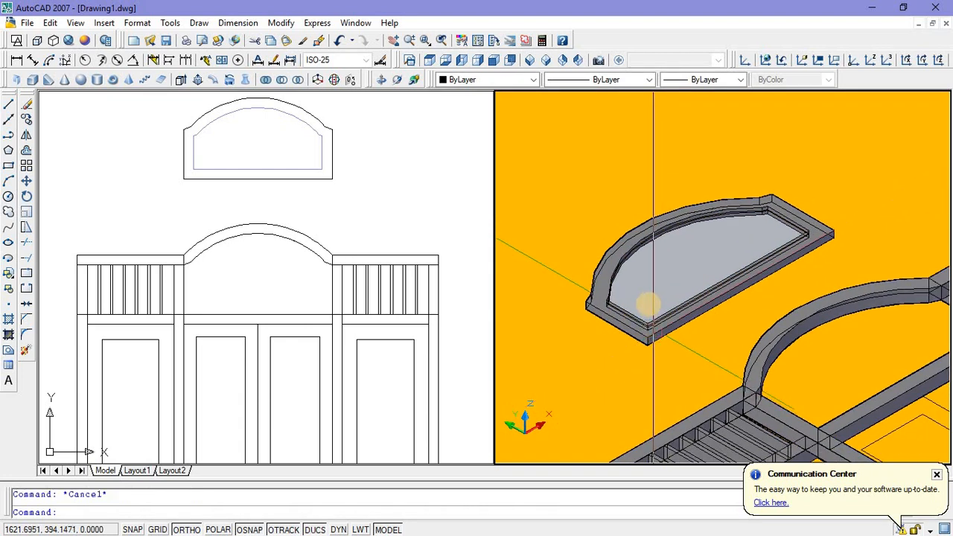
Step: Assign index colour 190 to the hollow arched transom frame
scroll(649, 328, down, 2)
scroll(649, 320, up, 4)
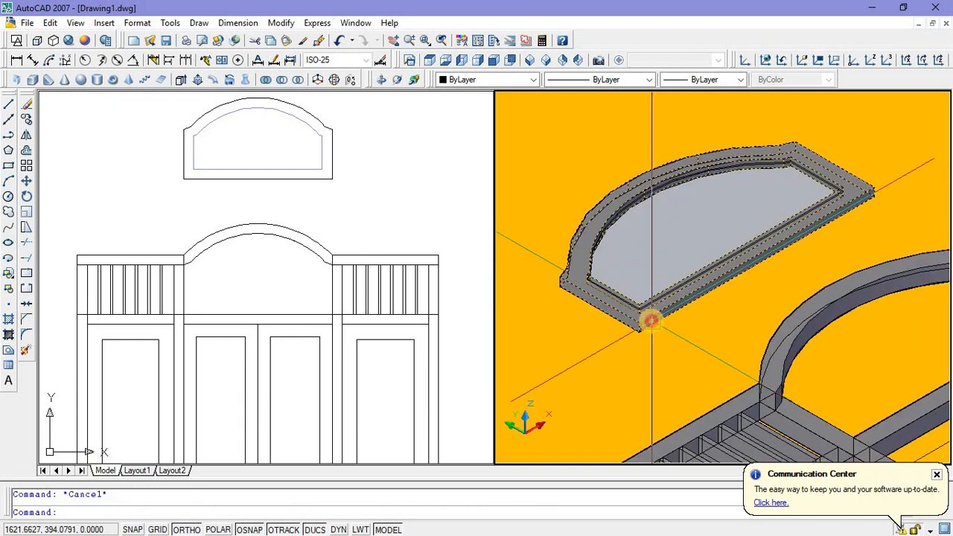
click(650, 320)
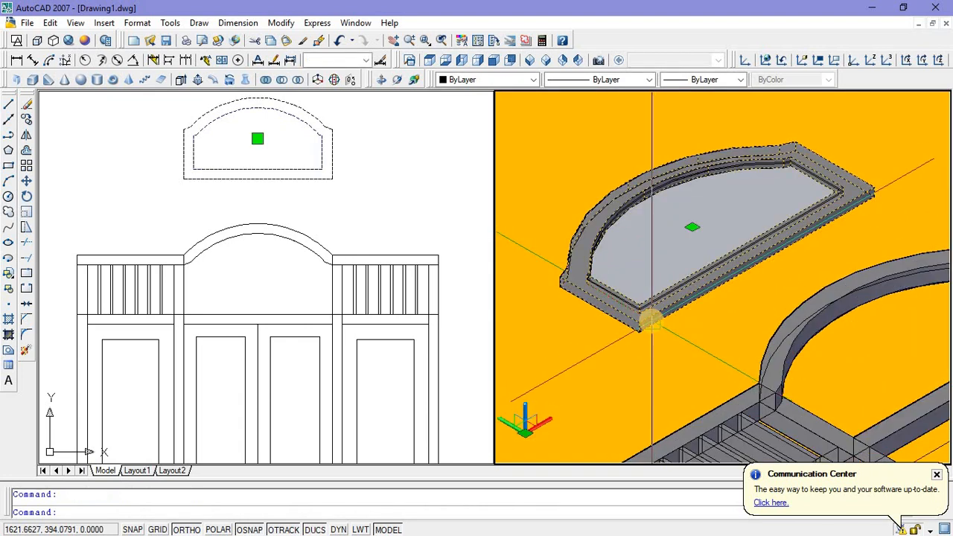
click(533, 80)
scroll(486, 186, down, 1)
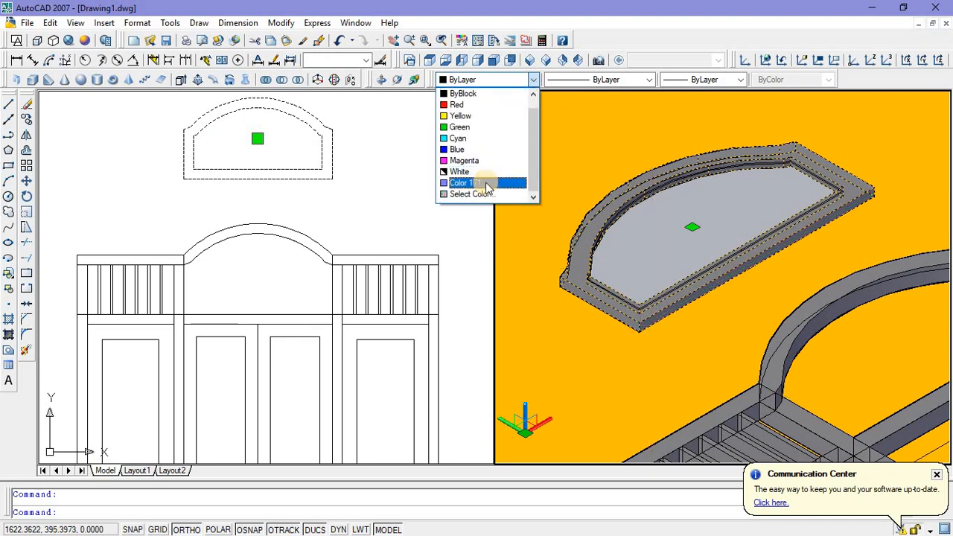
click(484, 194)
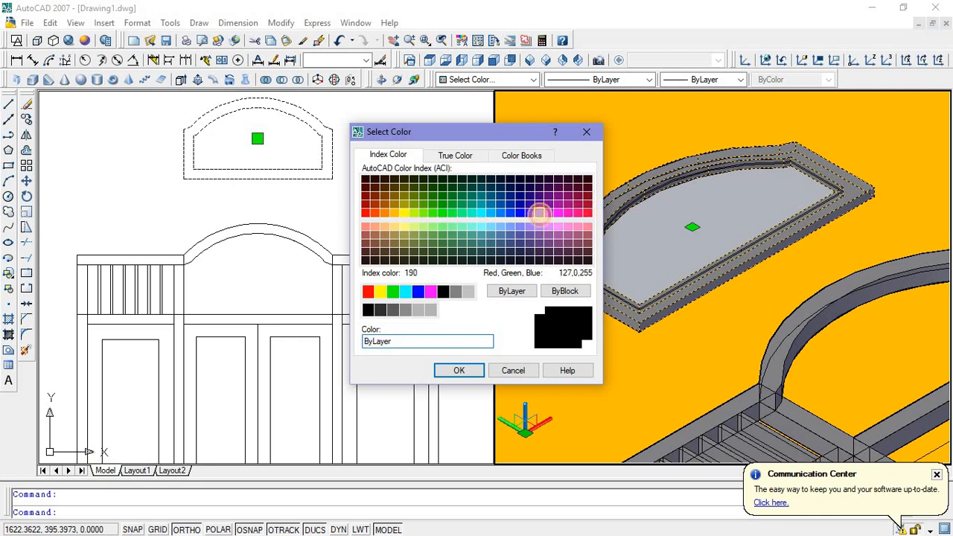
click(539, 215)
click(458, 370)
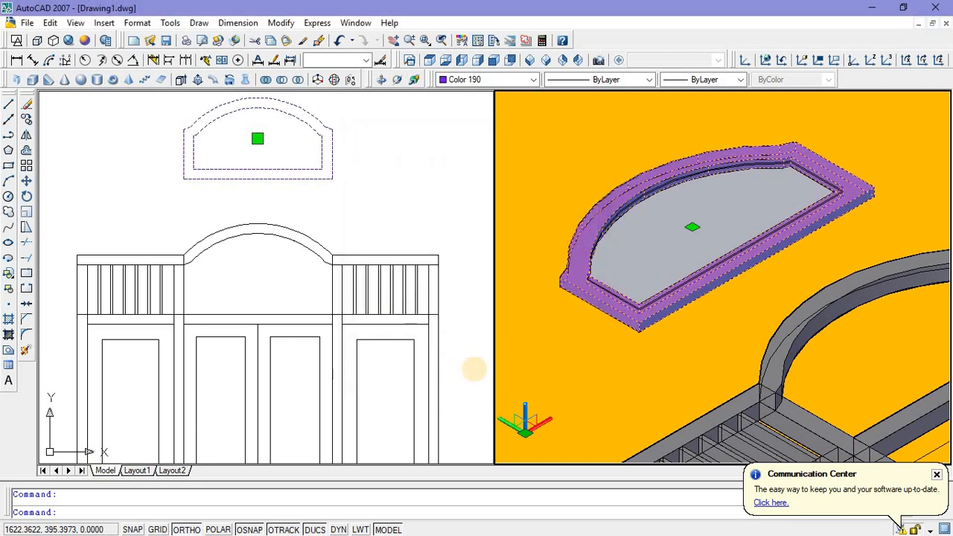
key(Escape)
Step: Unite the arched transom frame and its pane into one solid with Union
scroll(611, 271, down, 3)
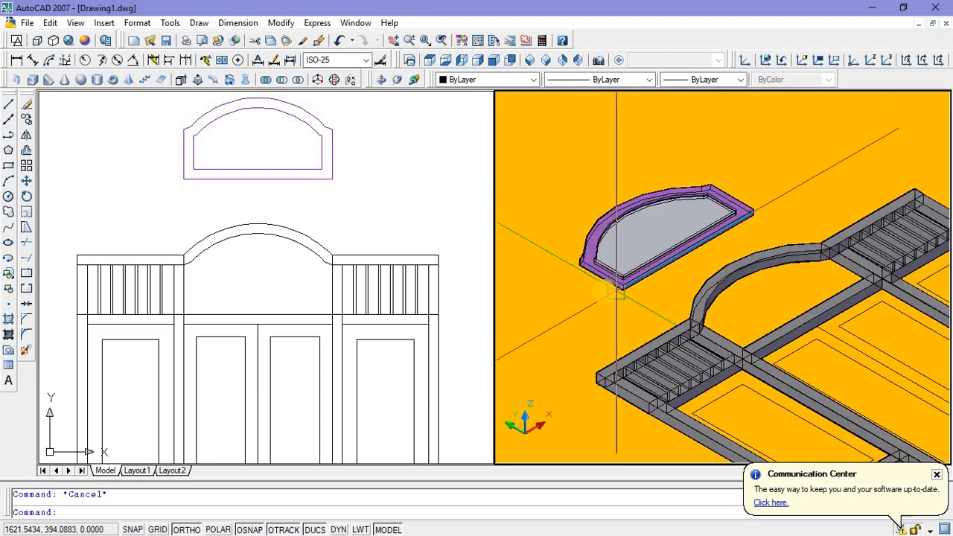
scroll(618, 277, up, 3)
scroll(602, 298, down, 4)
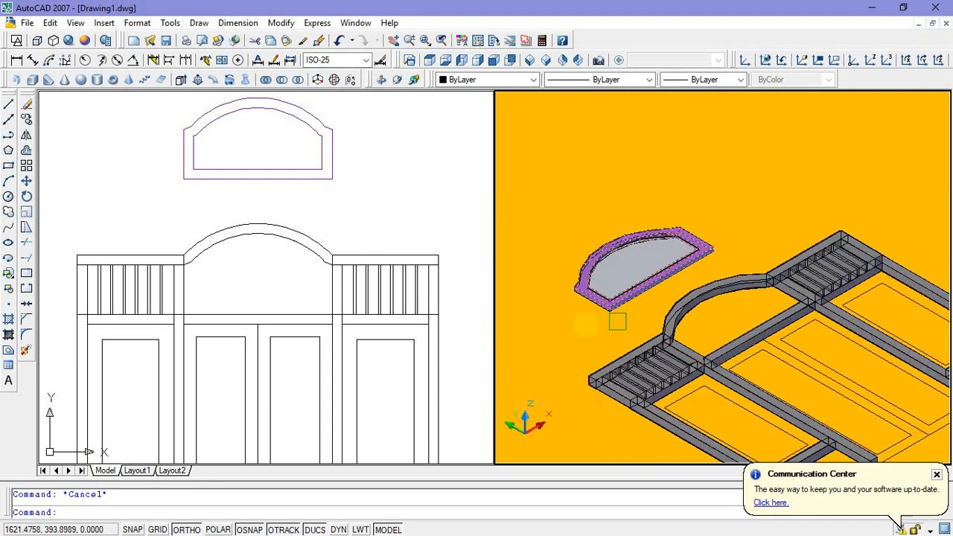
scroll(617, 319, up, 2)
scroll(592, 322, up, 1)
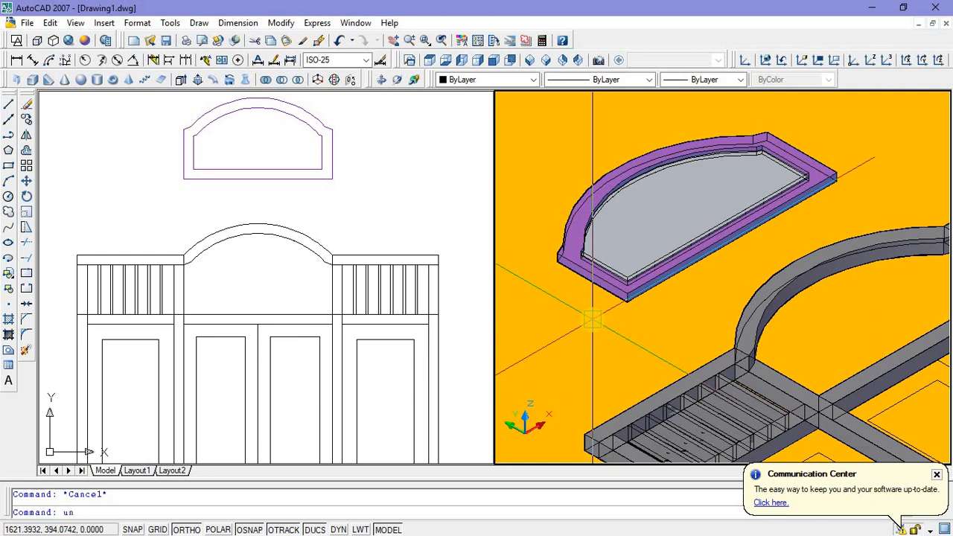
text(uni)
key(Return)
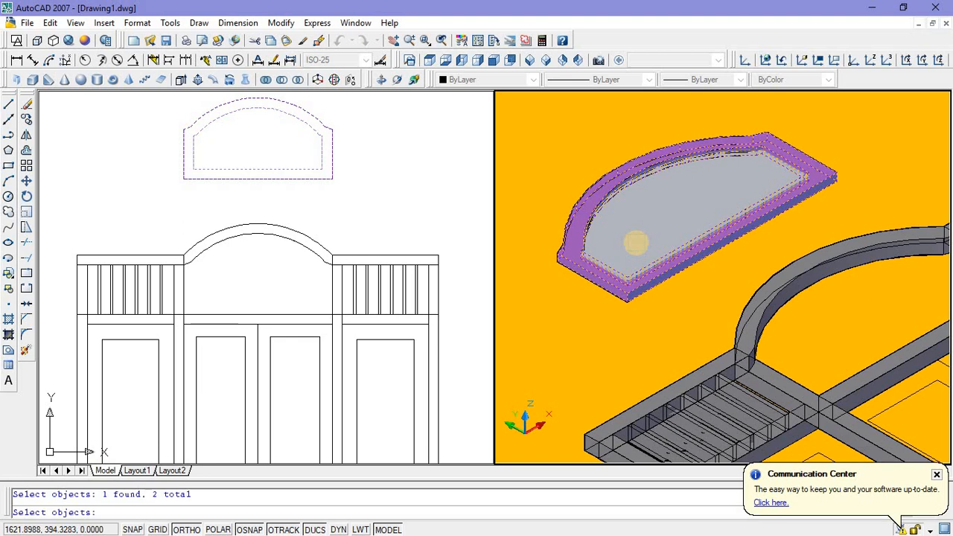
key(Return)
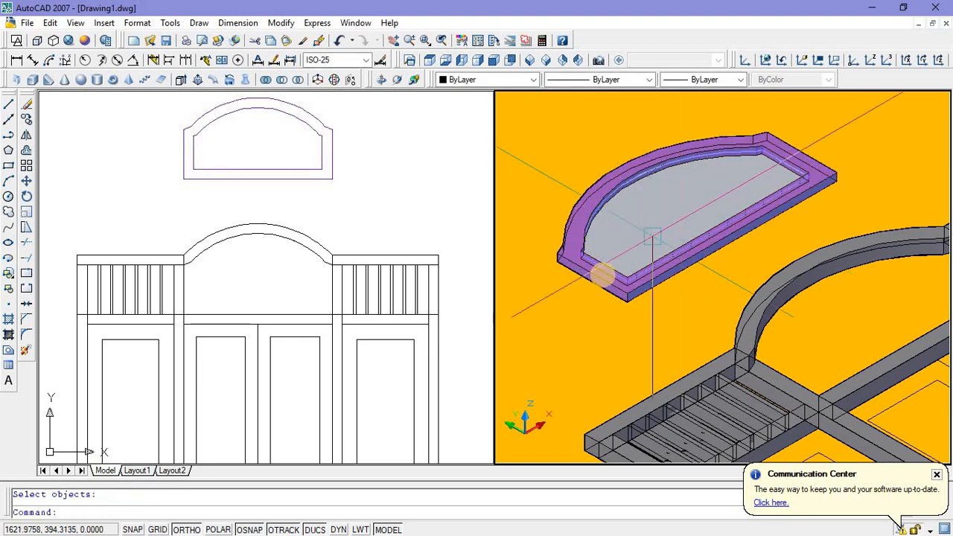
Step: Move the united transom panel by its upper corner point into the arched opening, onto the corner where the post meets the crossbar
scroll(618, 216, up, 2)
scroll(655, 226, down, 3)
scroll(632, 217, down, 3)
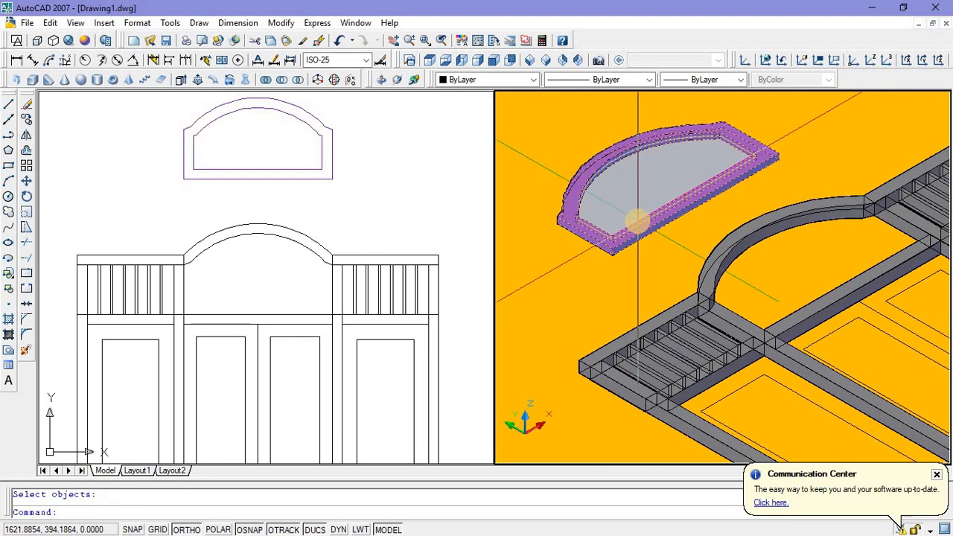
scroll(730, 248, up, 3)
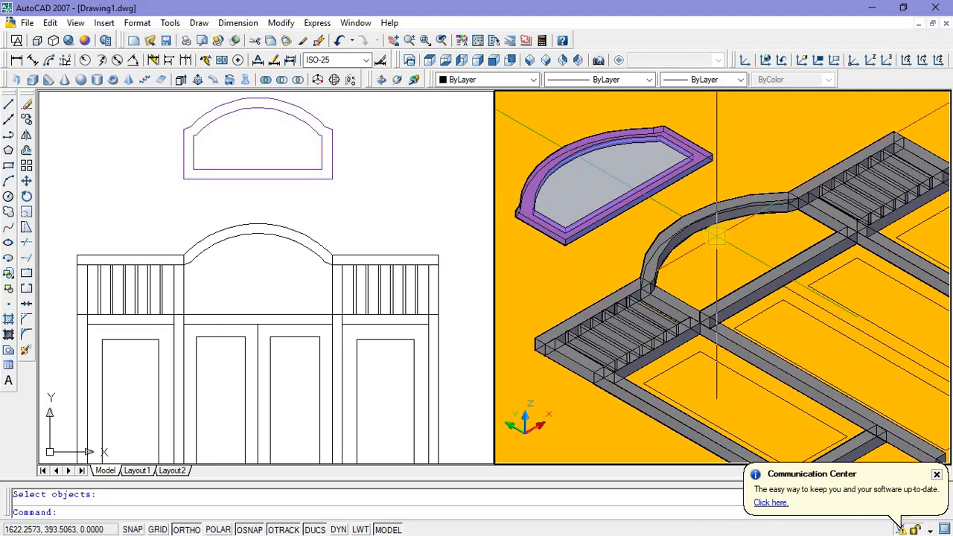
middle_drag(716, 236, 701, 221)
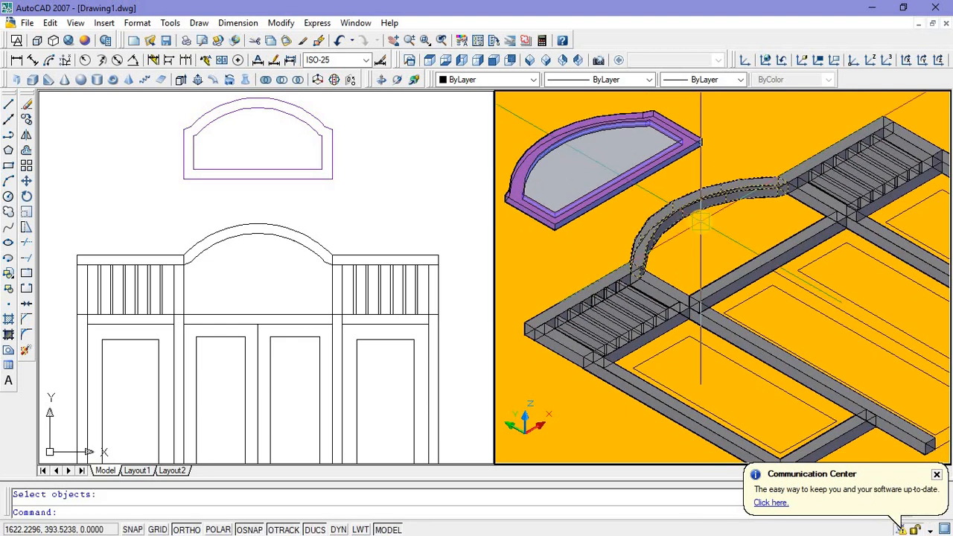
scroll(692, 305, up, 5)
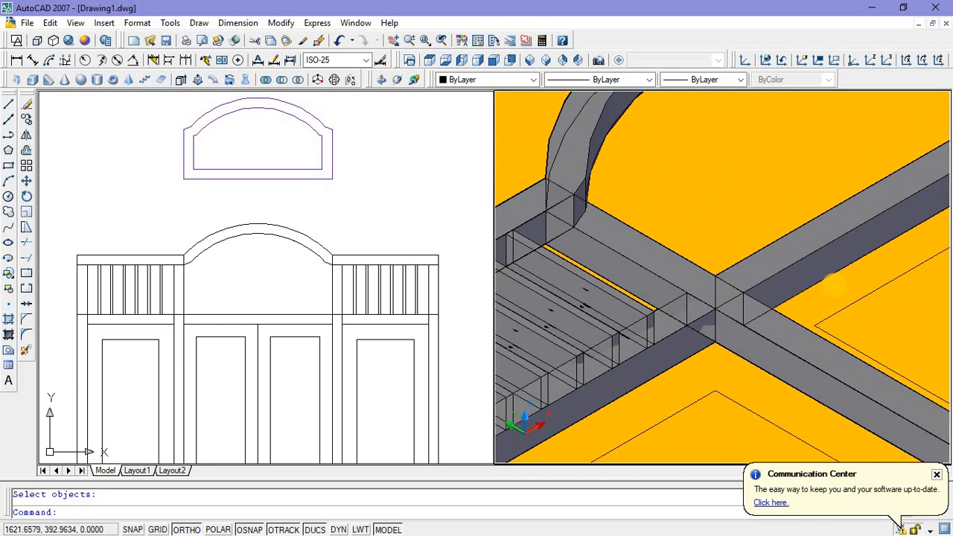
scroll(834, 281, down, 4)
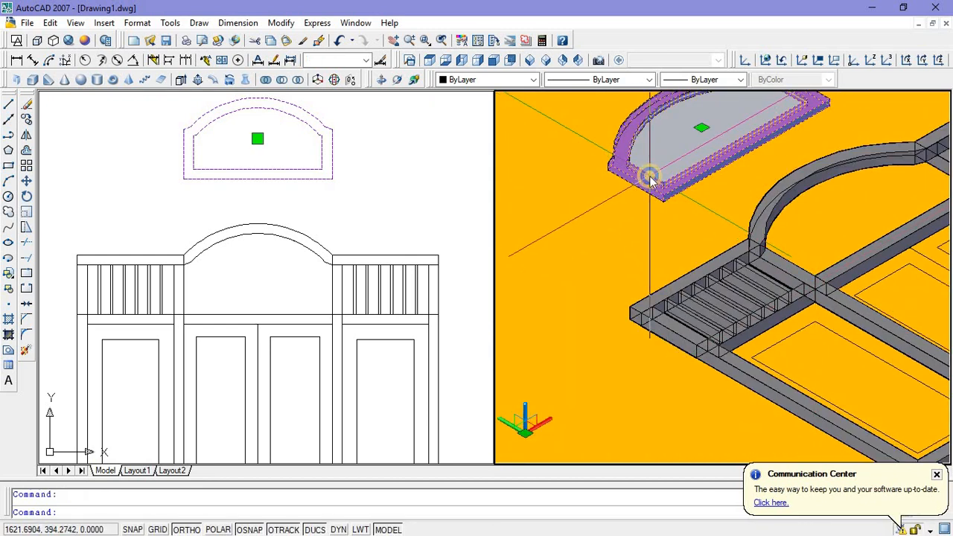
right_click(650, 179)
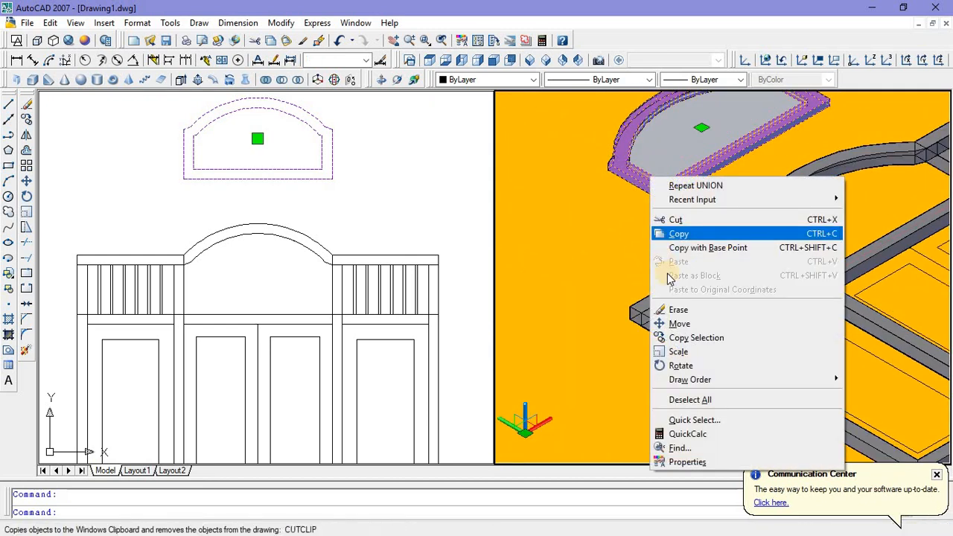
click(677, 324)
scroll(649, 195, up, 8)
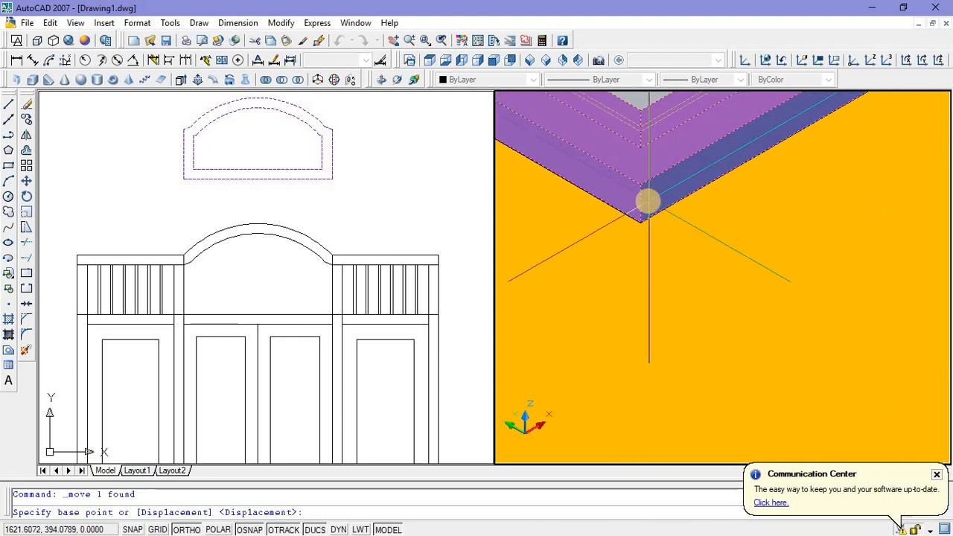
scroll(647, 201, down, 4)
scroll(653, 191, up, 5)
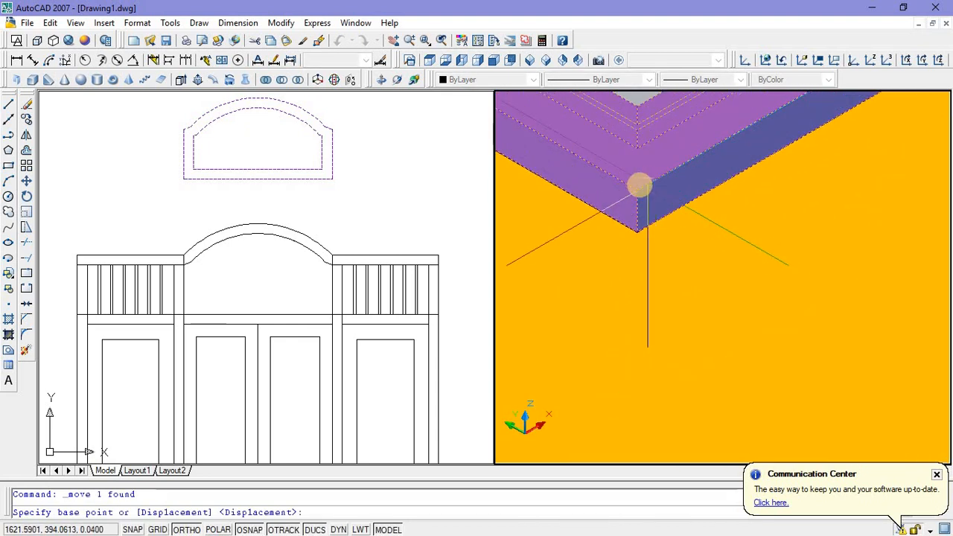
click(632, 186)
scroll(606, 380, down, 4)
scroll(723, 238, up, 5)
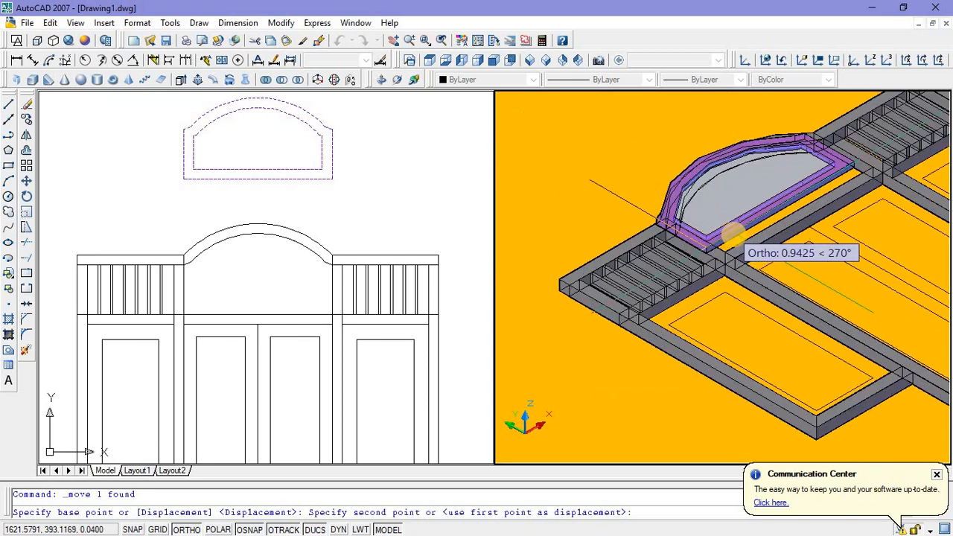
scroll(701, 272, up, 5)
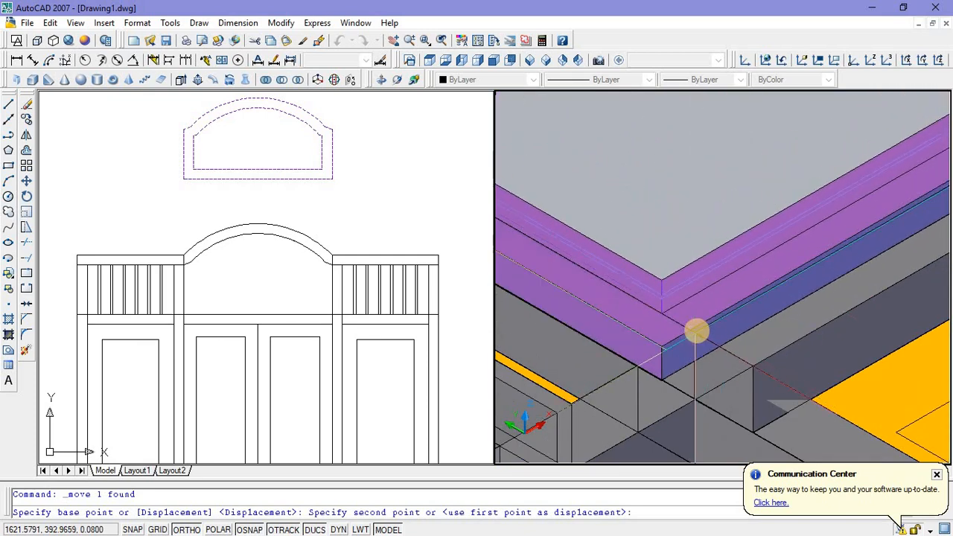
click(699, 332)
scroll(601, 330, down, 5)
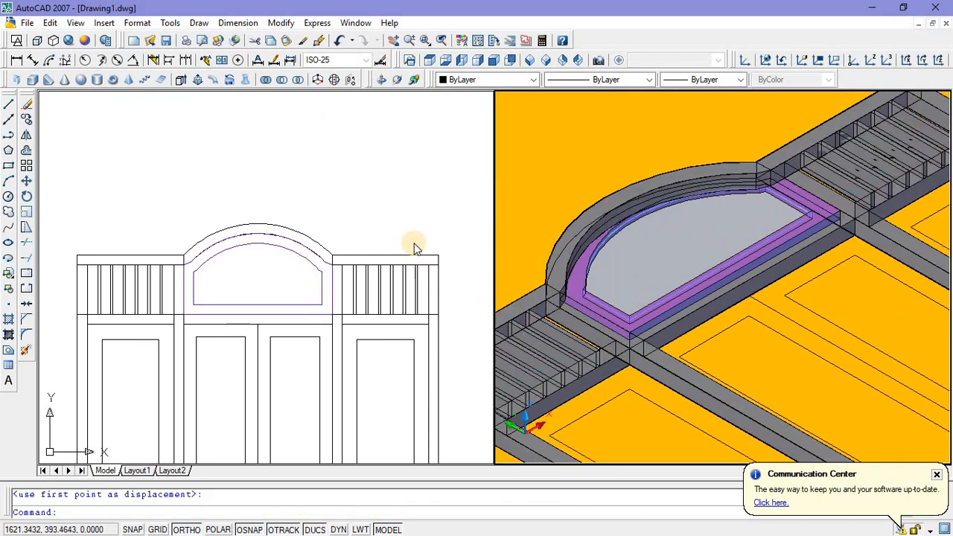
click(419, 199)
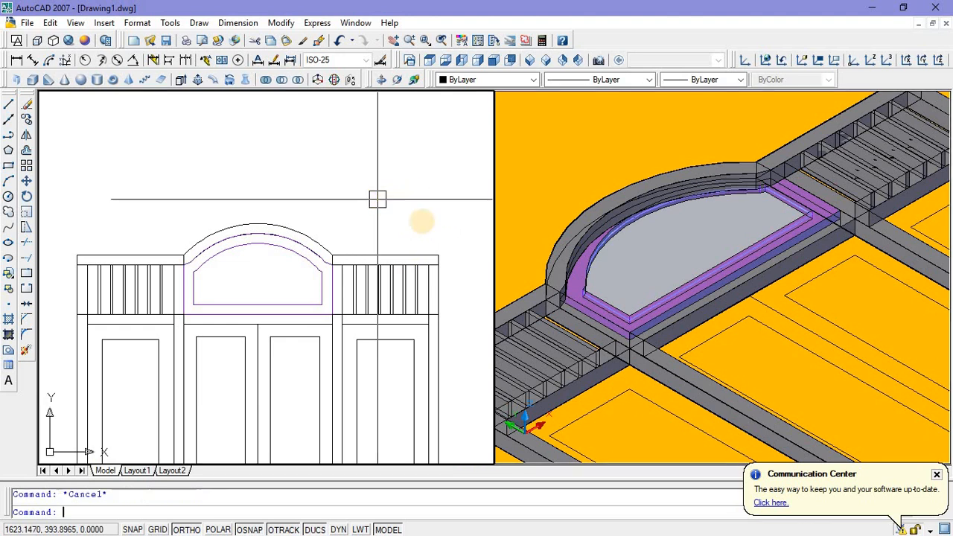
click(621, 136)
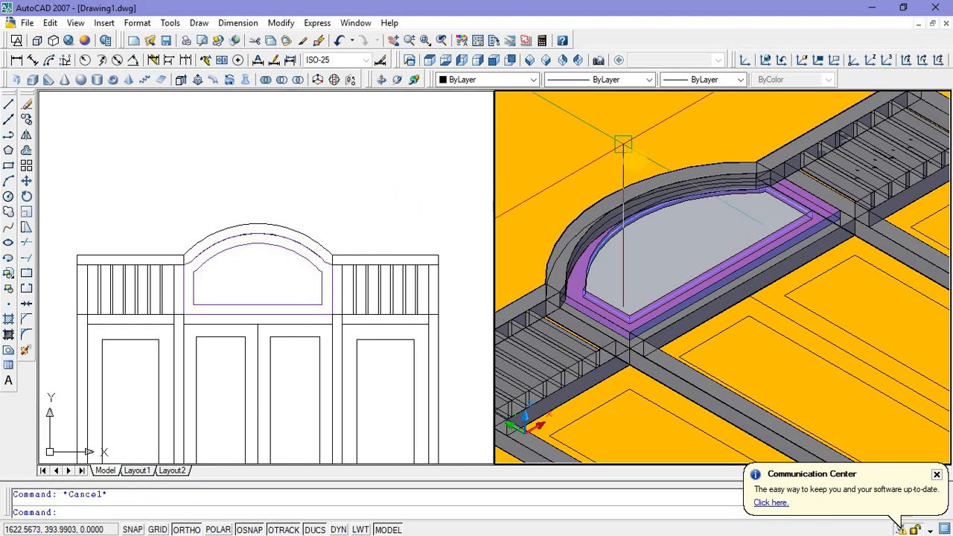
scroll(623, 144, down, 3)
middle_drag(595, 141, 614, 142)
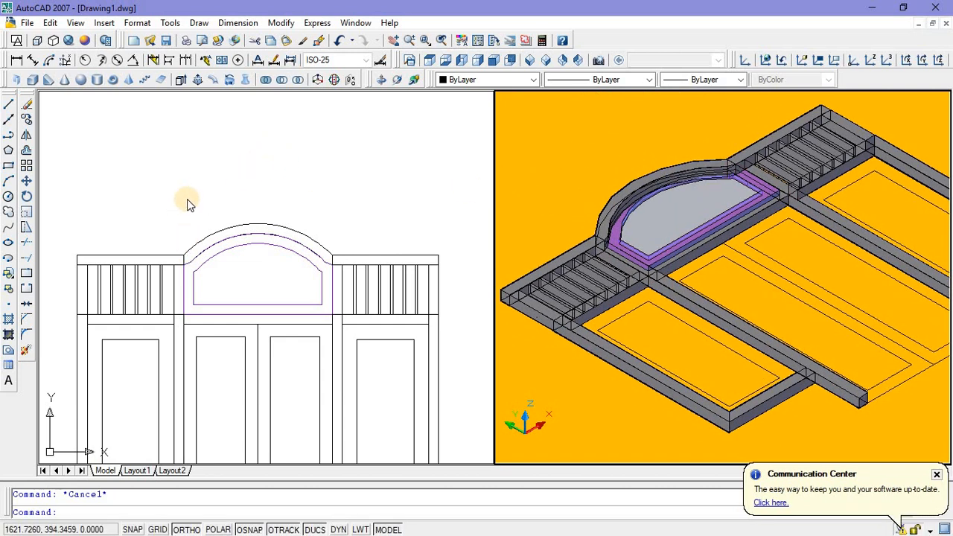
scroll(190, 198, down, 2)
click(219, 181)
scroll(221, 181, down, 2)
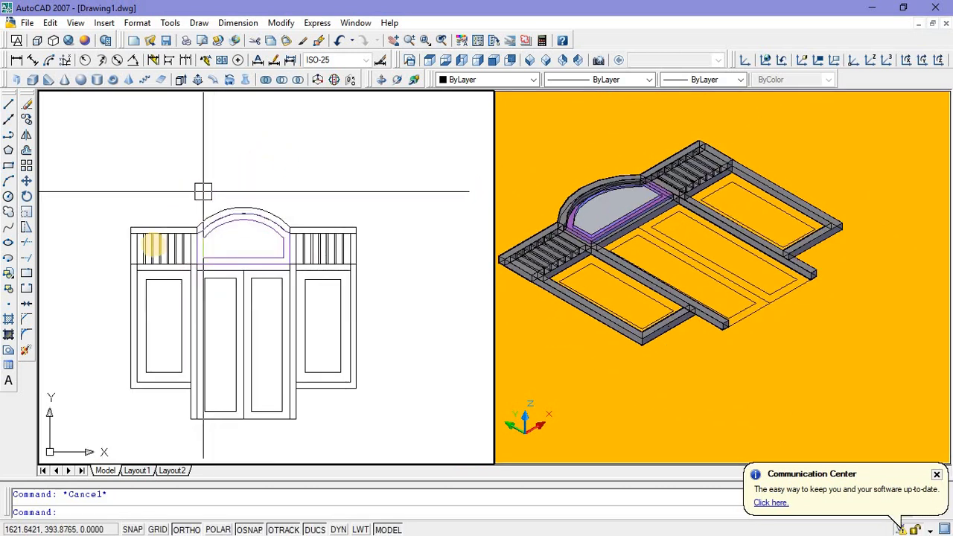
scroll(151, 296, up, 2)
click(141, 294)
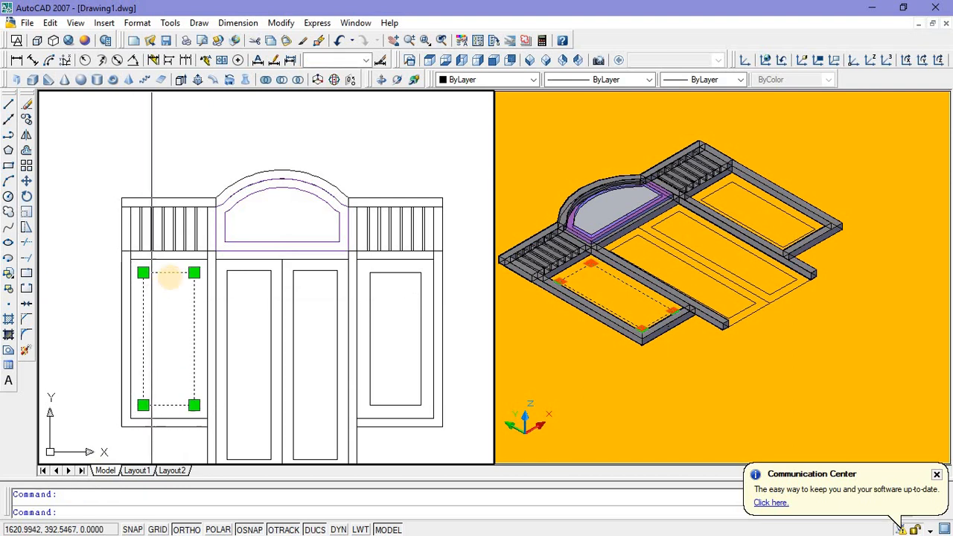
scroll(157, 272, up, 3)
scroll(163, 260, down, 2)
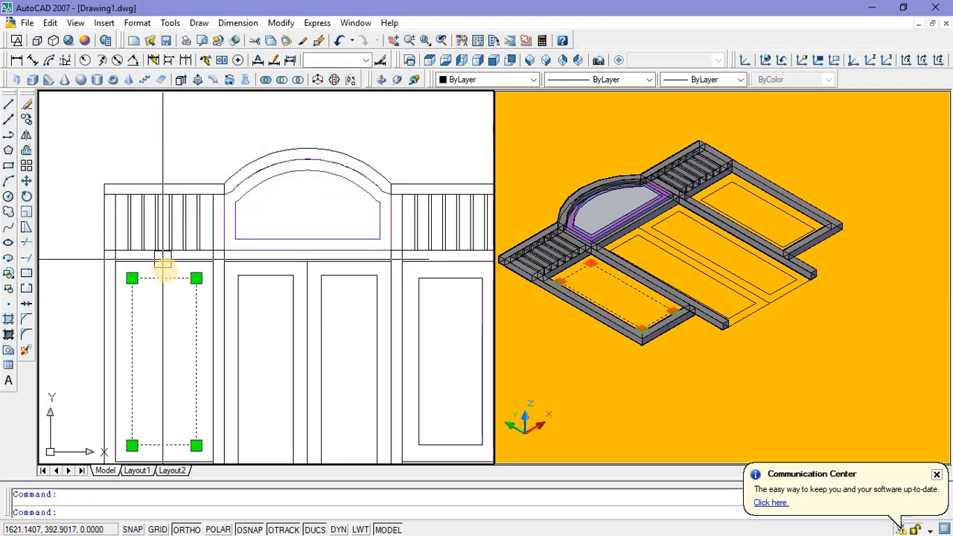
key(Escape)
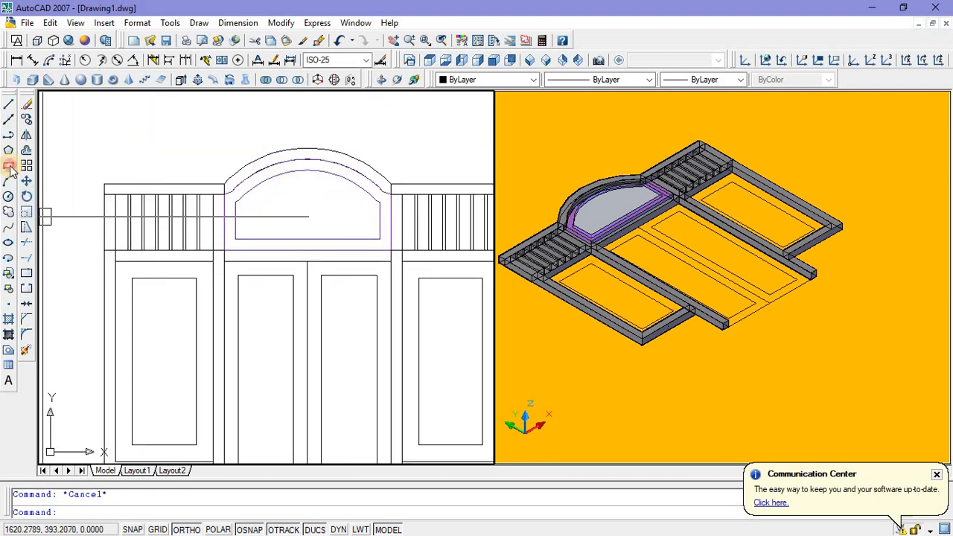
Step: Draw a rectangle tracing the left side panel's opening, from its upper-left inner frame corner to the opposite lower-right inner corner
click(8, 167)
click(114, 261)
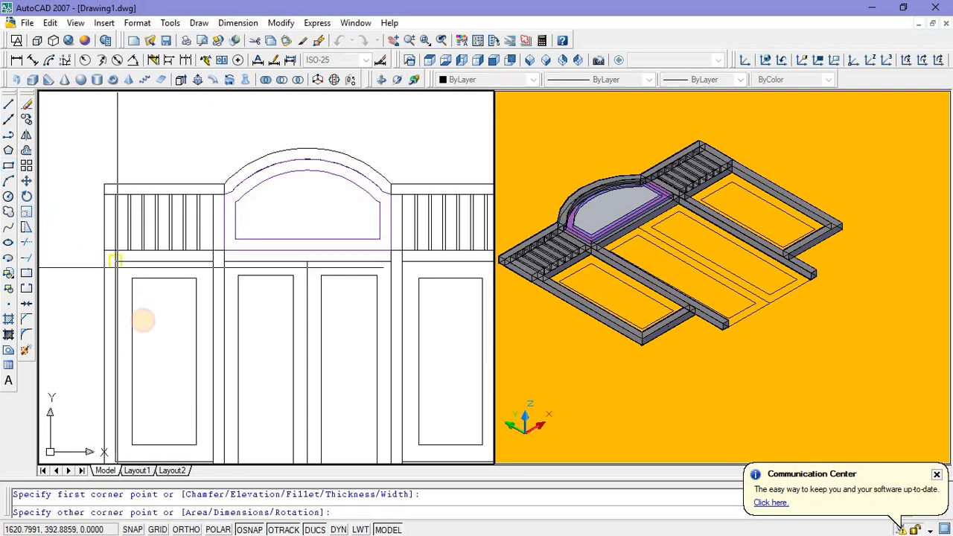
scroll(153, 319, down, 3)
scroll(168, 380, up, 2)
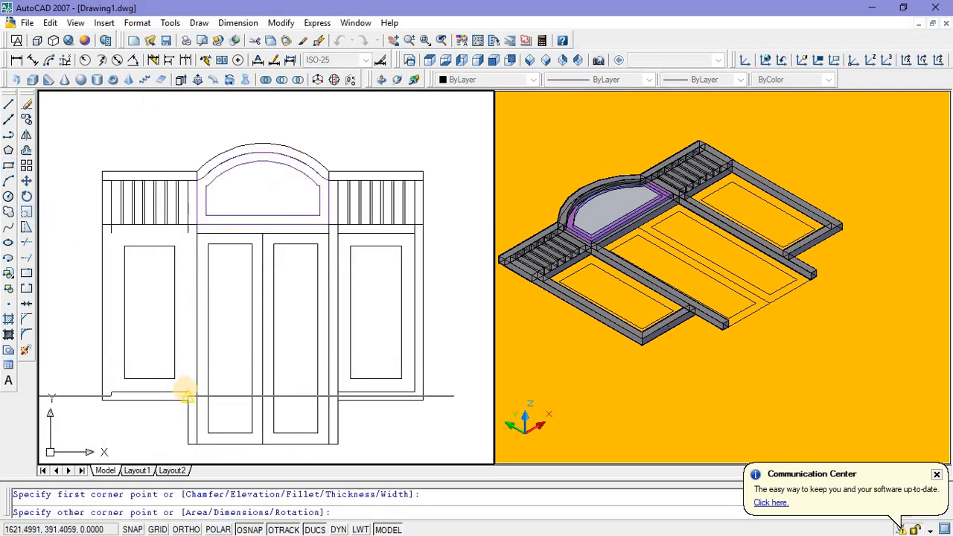
click(174, 378)
Step: Copy the left side panel's inner rectangle and its surrounding opening rectangle horizontally to an empty area left of the door frame
click(165, 384)
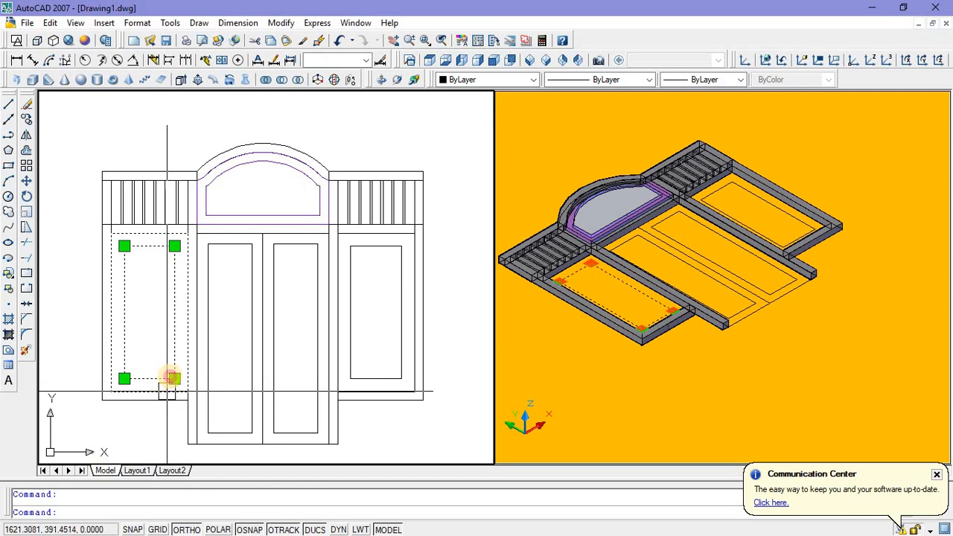
click(187, 365)
right_click(161, 329)
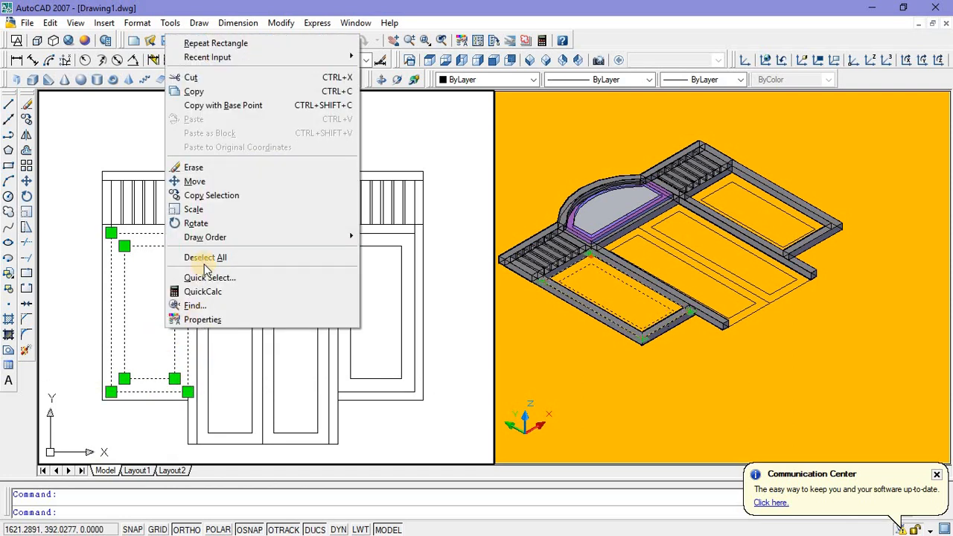
click(215, 195)
scroll(177, 340, down, 2)
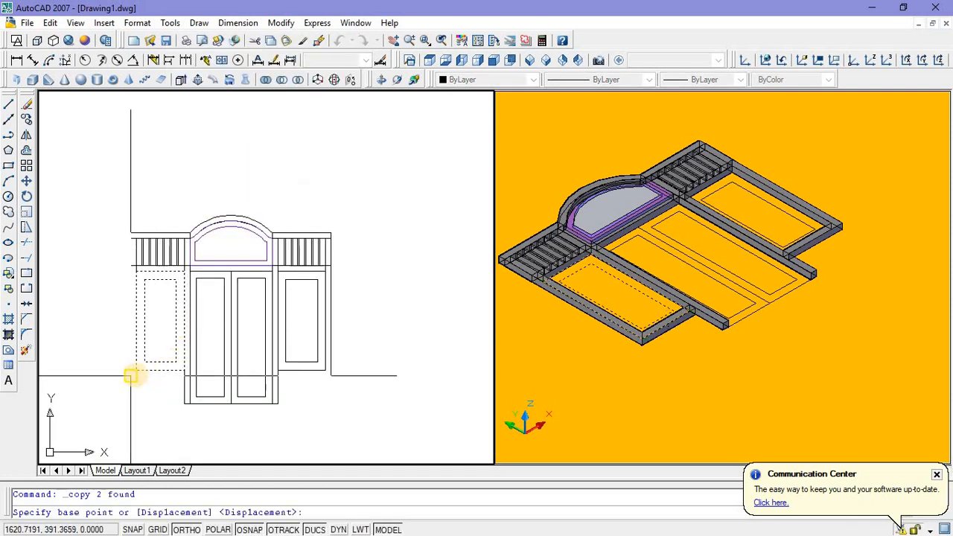
click(132, 375)
scroll(112, 372, down, 1)
middle_drag(110, 372, 195, 381)
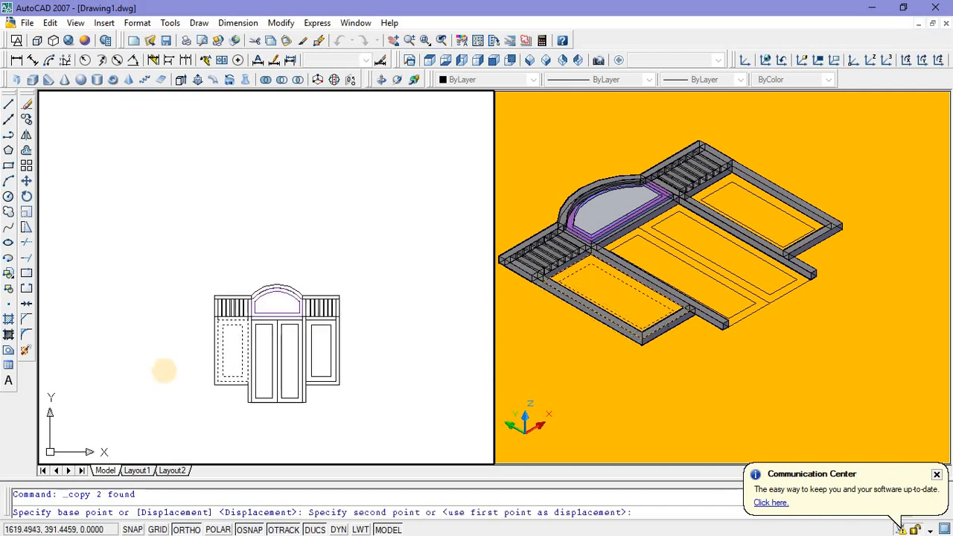
click(156, 379)
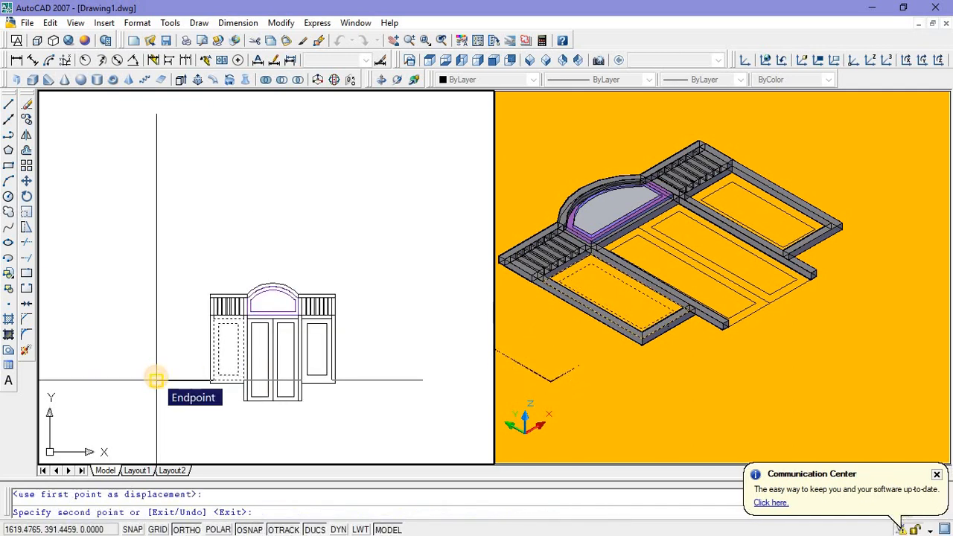
key(Return)
Step: Copy only the inner rectangle of the copied pair about 0.81 units to the left, clear of the outer rectangle
scroll(164, 368, up, 3)
click(160, 380)
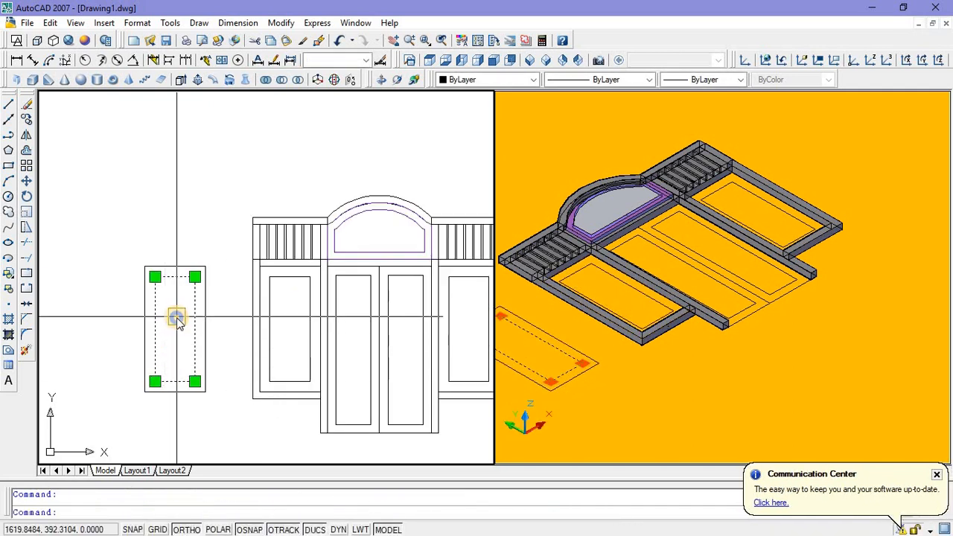
right_click(176, 318)
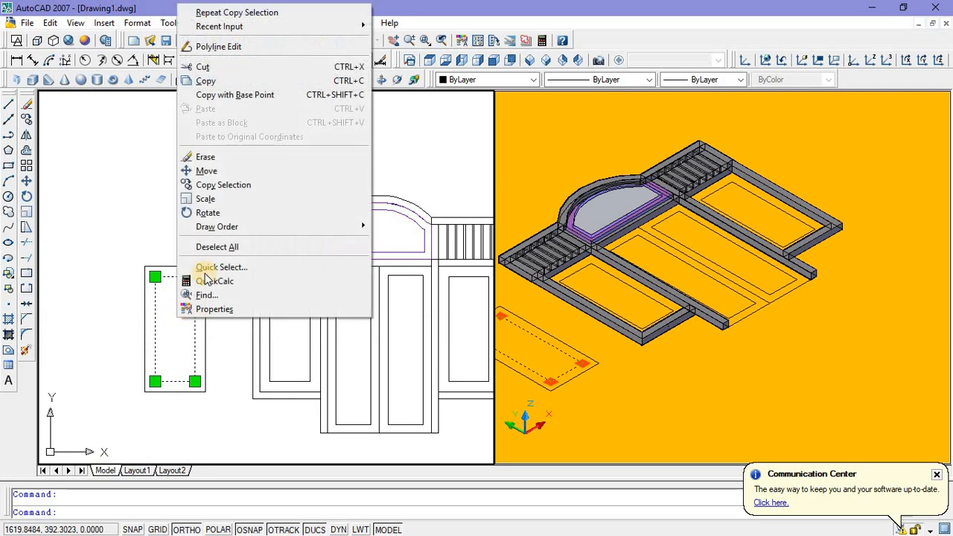
click(217, 185)
click(154, 382)
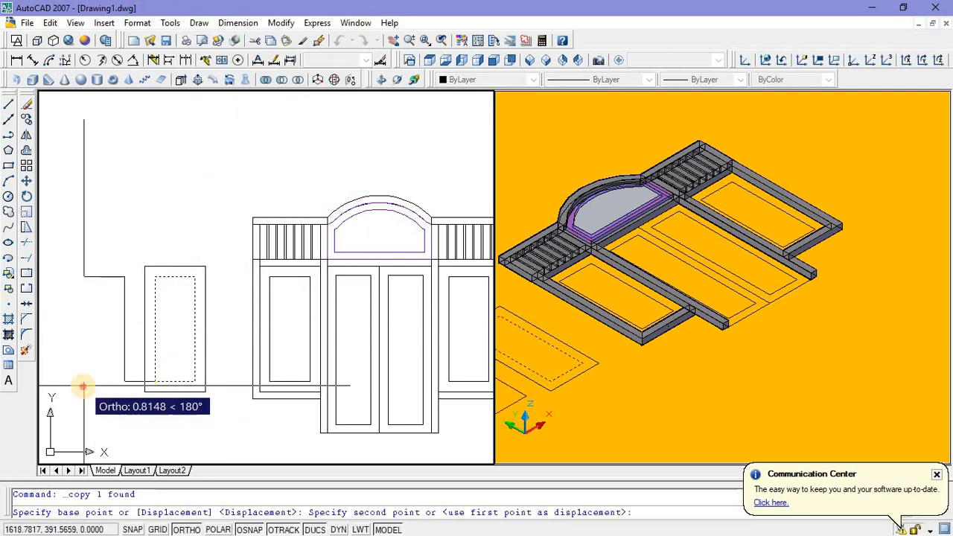
click(83, 385)
key(Escape)
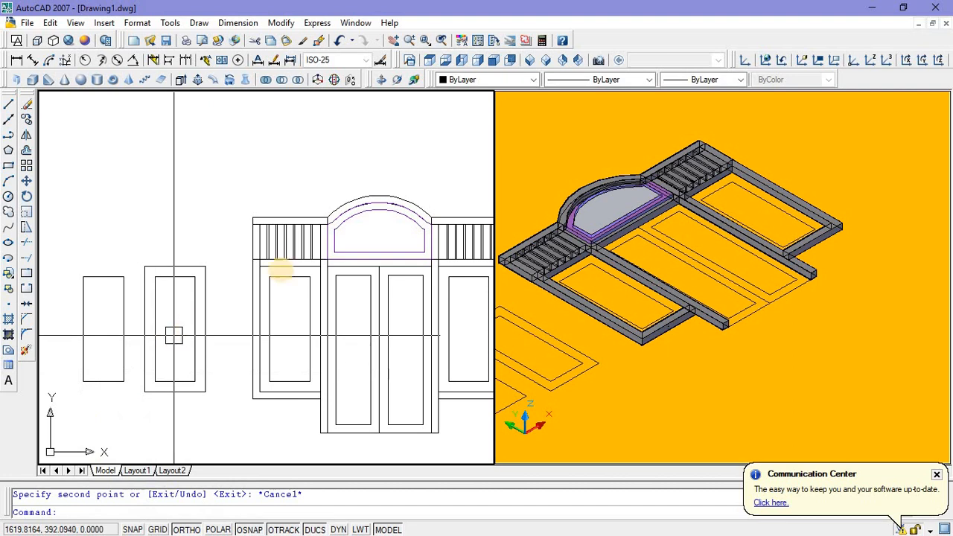
Step: Try to extrude the outer rectangle of the copied pair by the default height of 0.005, and undo the extrusion
middle_drag(374, 213, 377, 224)
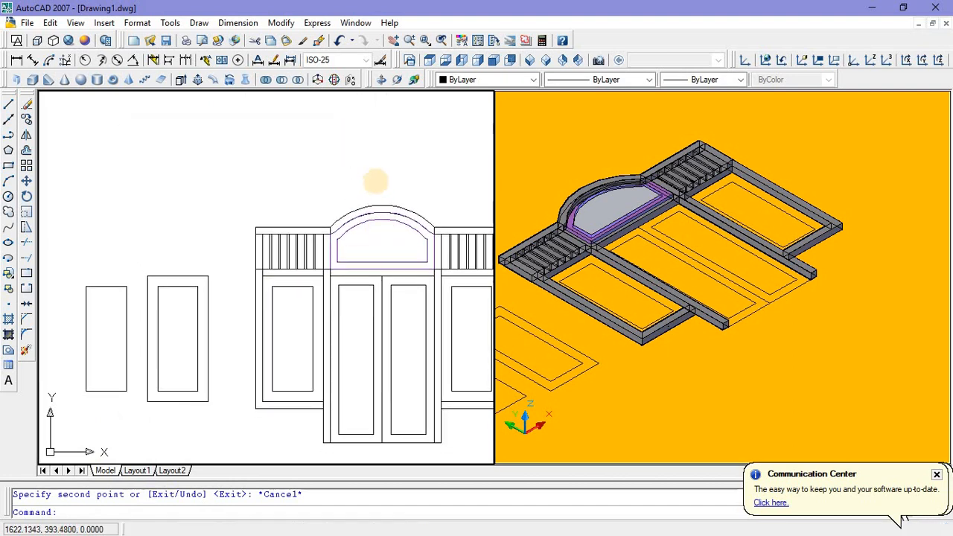
scroll(181, 350, up, 4)
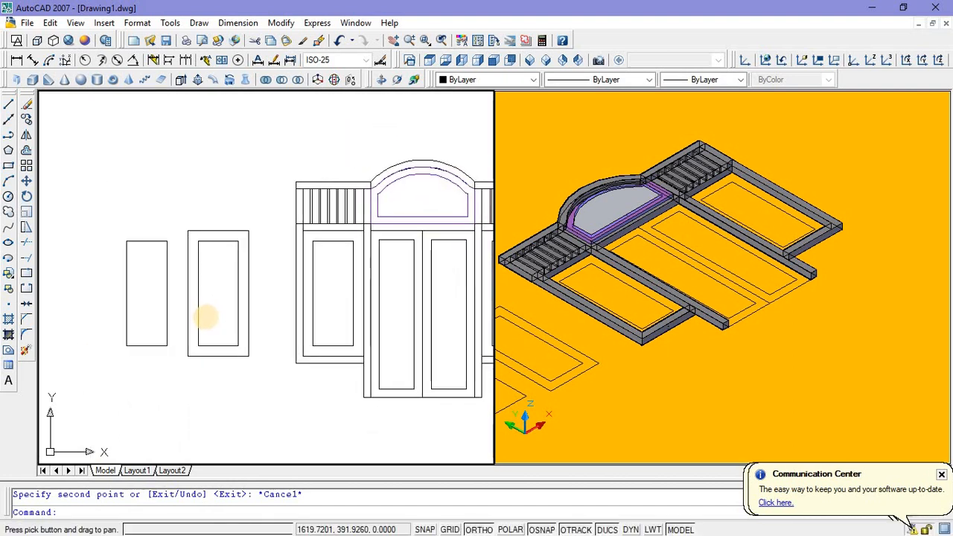
scroll(192, 387, down, 2)
click(575, 341)
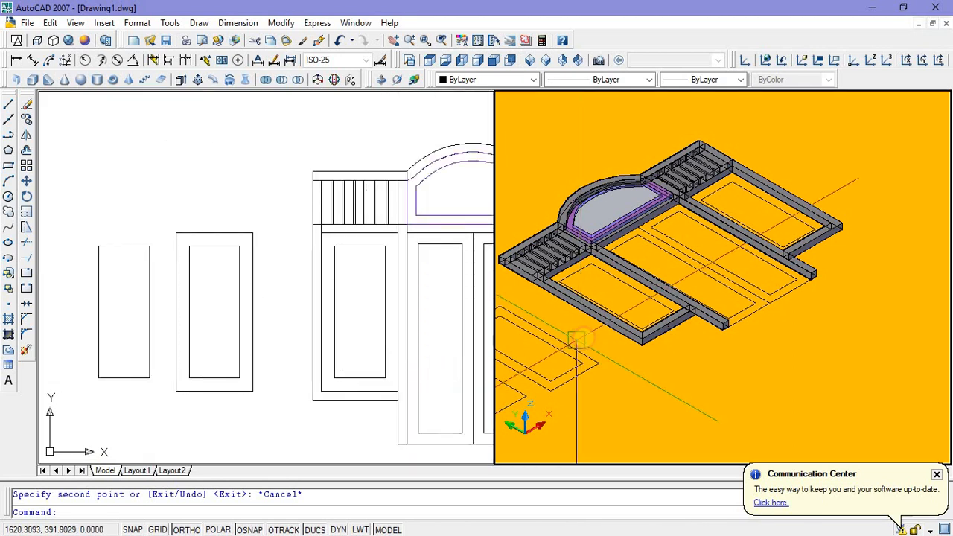
scroll(576, 345, down, 4)
middle_drag(562, 357, 633, 337)
scroll(588, 361, up, 5)
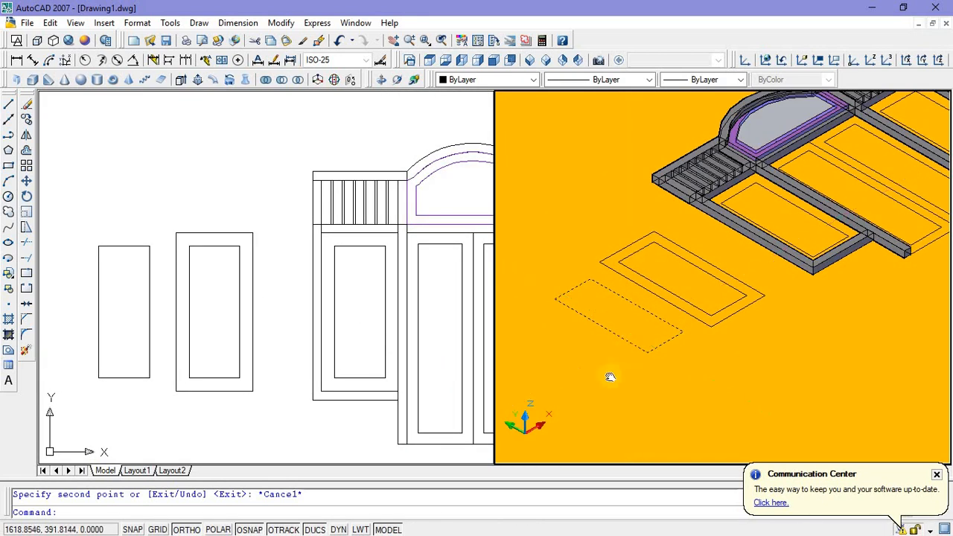
click(220, 399)
click(216, 392)
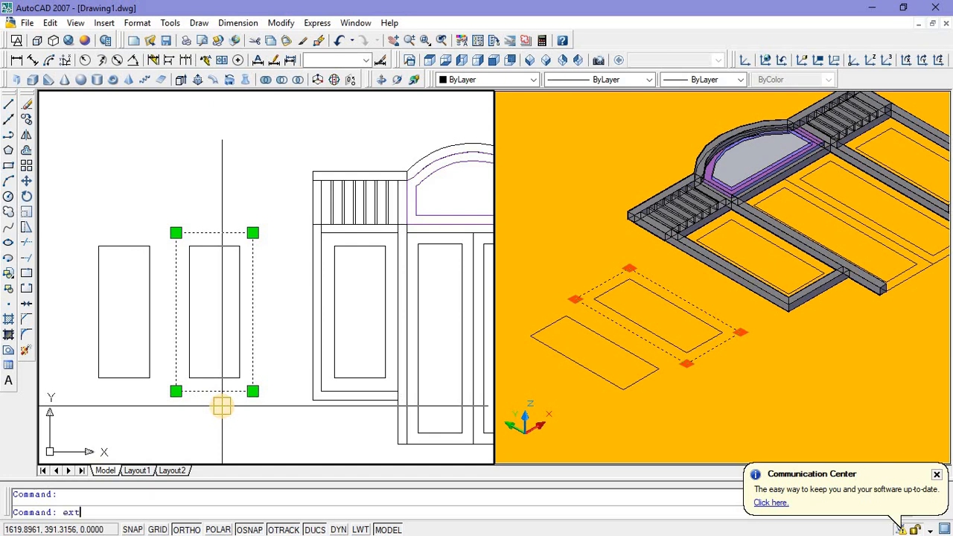
key(Return)
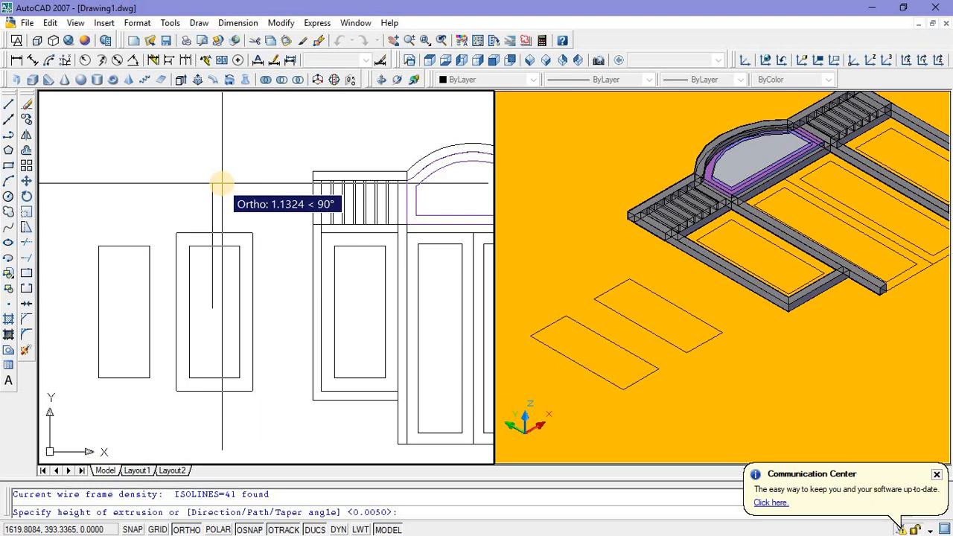
click(221, 183)
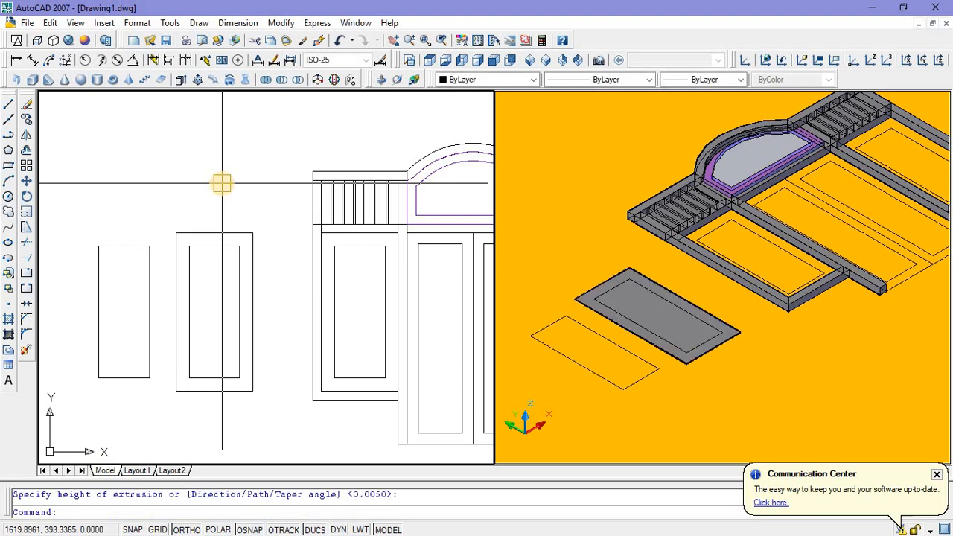
click(339, 42)
Step: Extrude the outer rectangle of the copied side panel pair to a height of 0.04
click(569, 255)
click(589, 306)
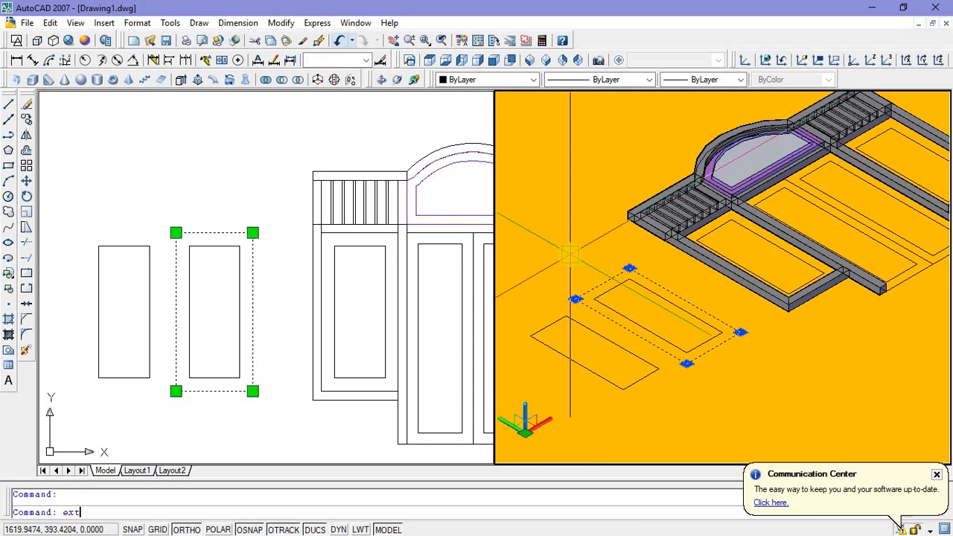
key(Return)
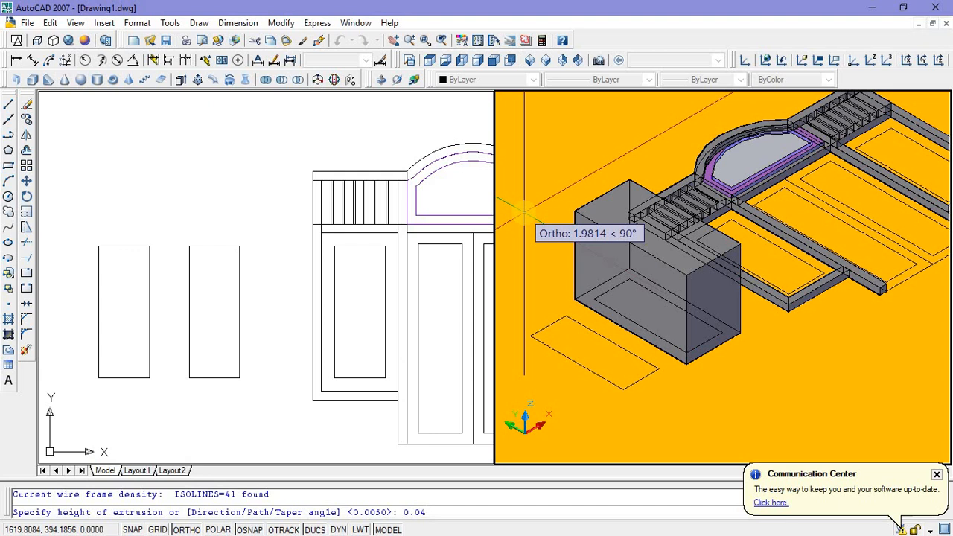
key(Return)
Step: Extrude the inner rectangle of the copied side panel pair to a height of 1 as a cutting block
click(239, 335)
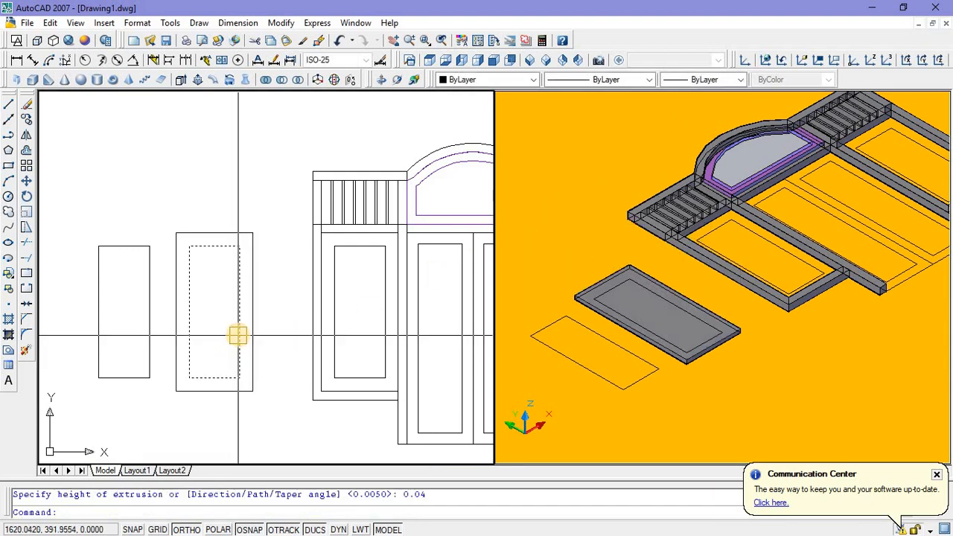
click(239, 335)
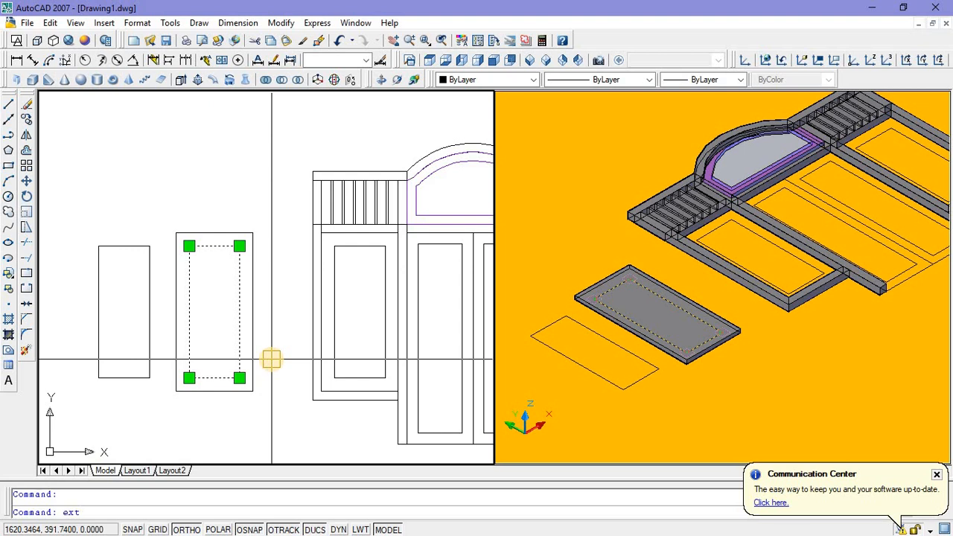
text(ext)
key(Return)
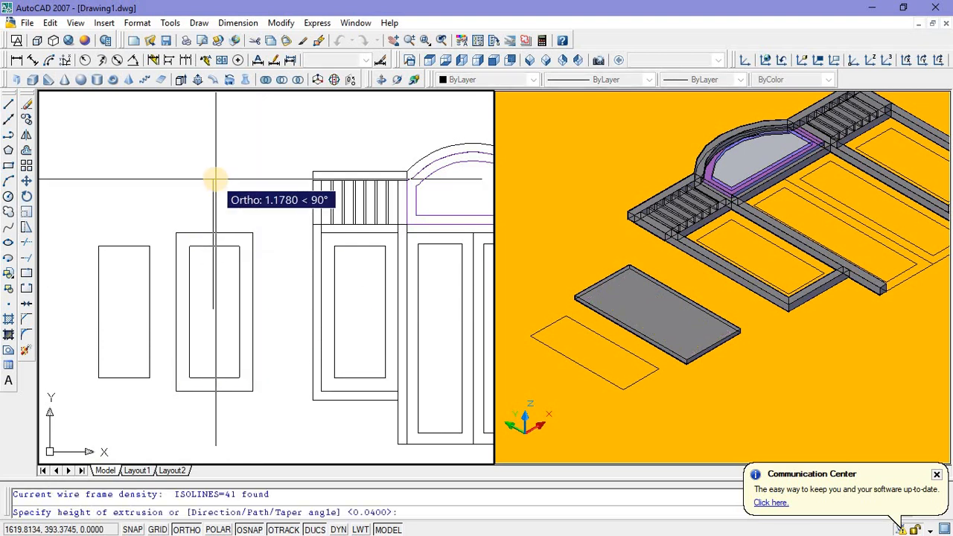
key(Return)
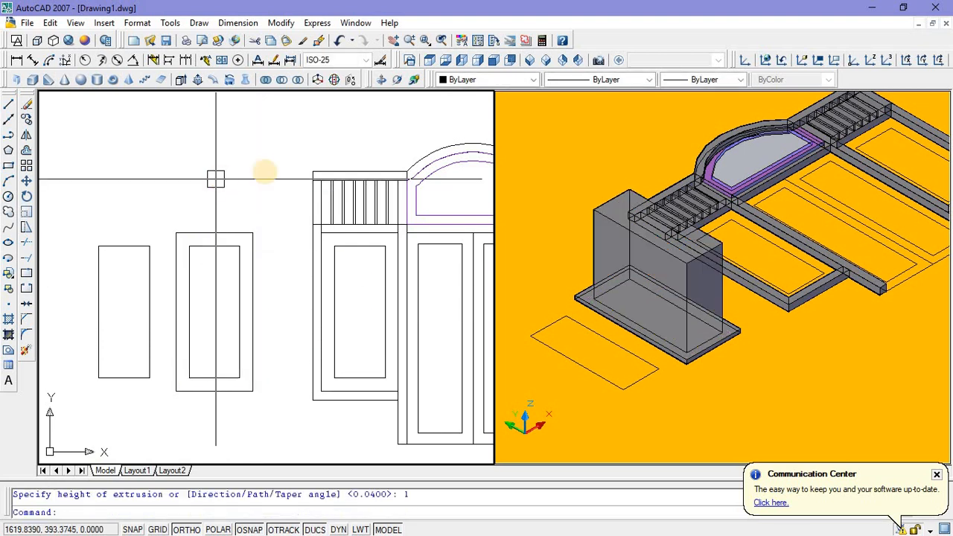
Step: Subtract the tall inner block from the 0.04 thick outer slab to make a hollow side panel frame
click(550, 174)
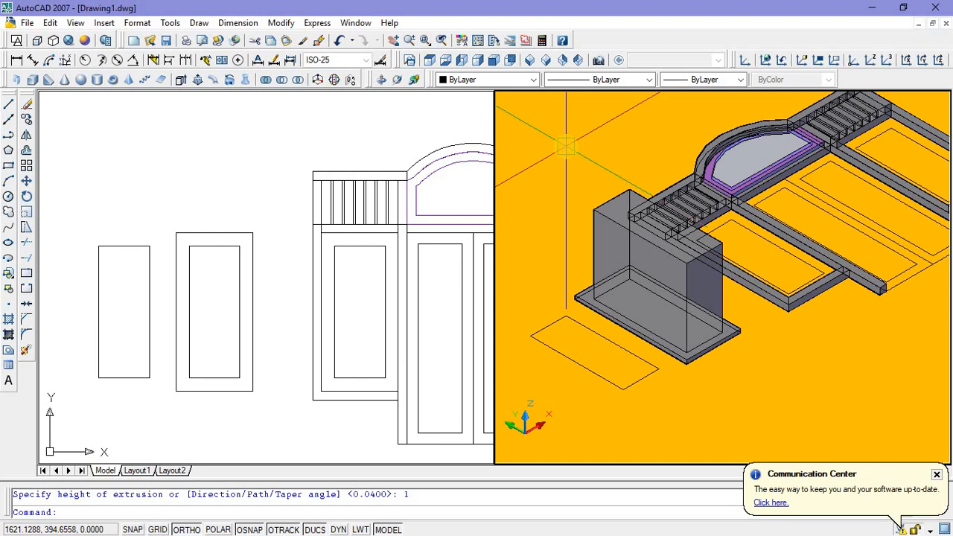
click(283, 82)
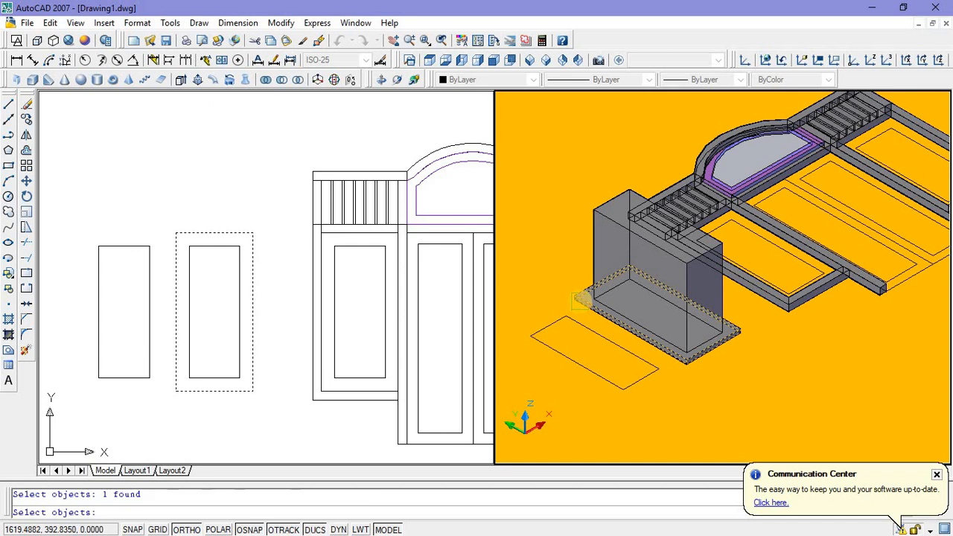
key(Return)
key(Return)
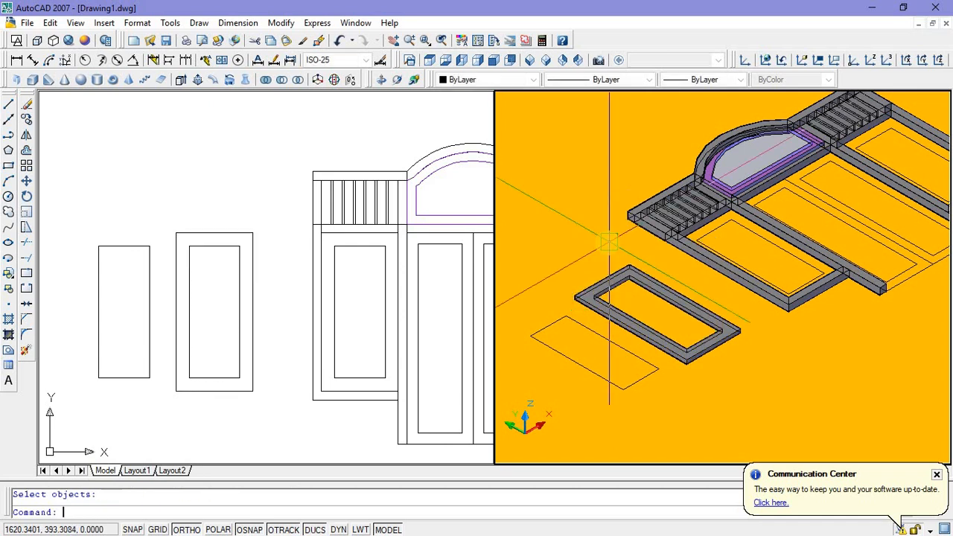
Step: Extrude the loose rectangle beside the hollow side panel frame to a height of 0.005 as a thin pane
click(605, 340)
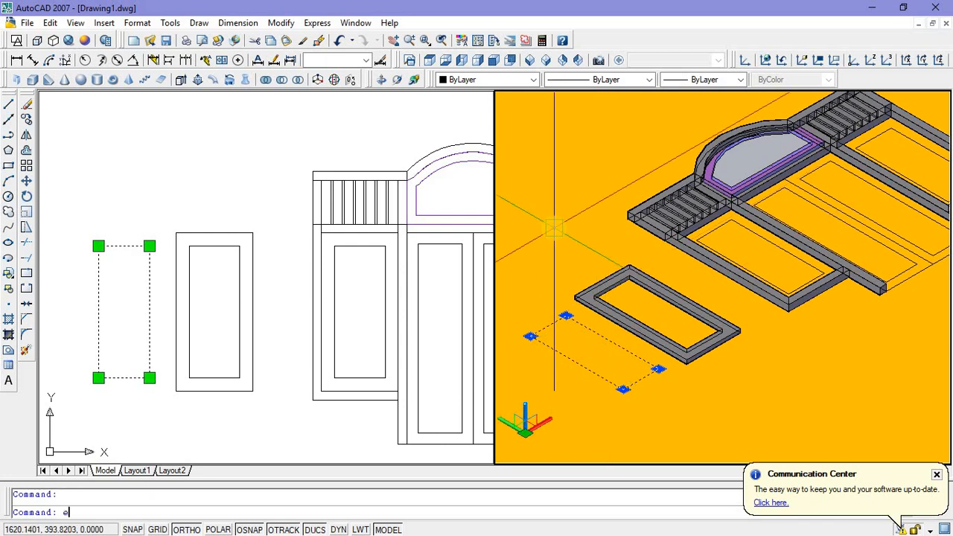
text(ext)
key(Return)
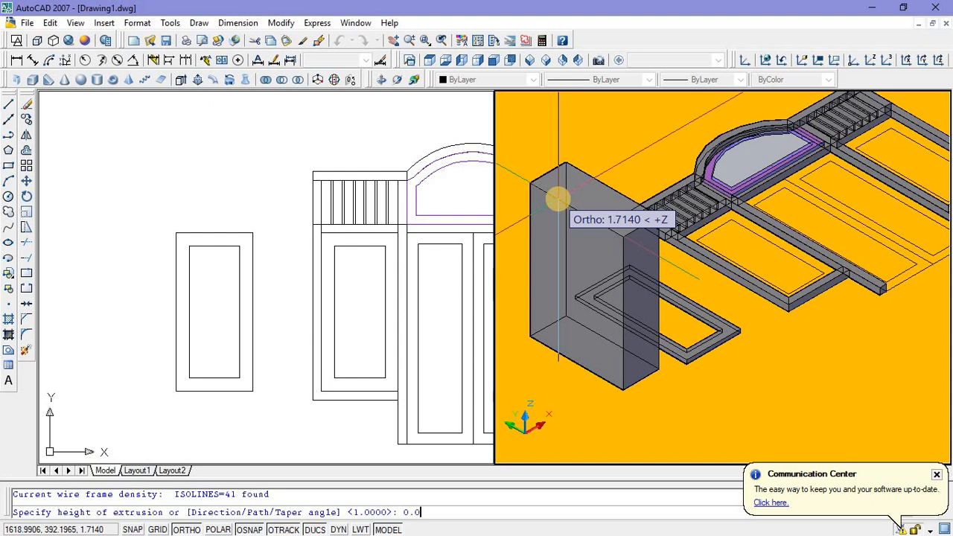
key(Return)
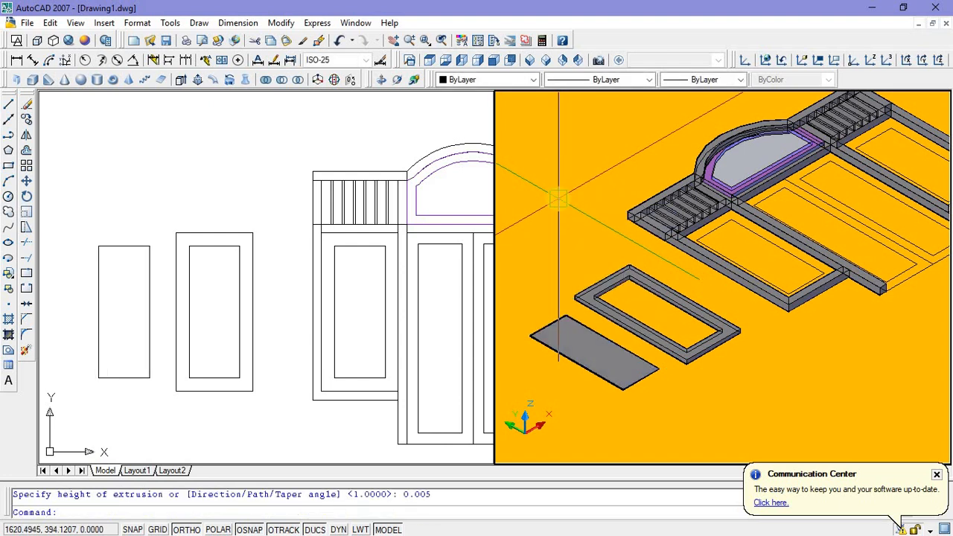
Step: Move the thin pane by the midpoint of its vertical corner edge to the midpoint of the side panel frame's matching inner corner edge
click(590, 347)
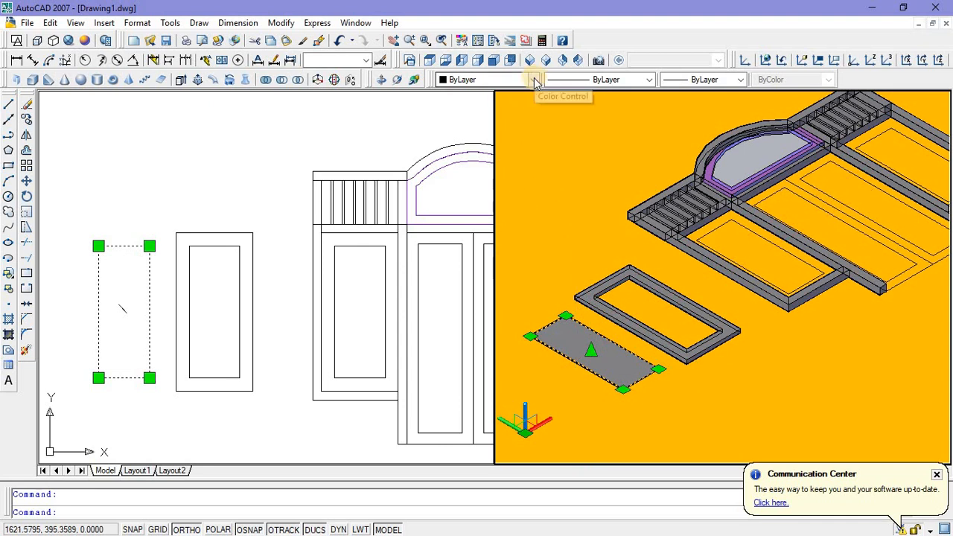
right_click(543, 183)
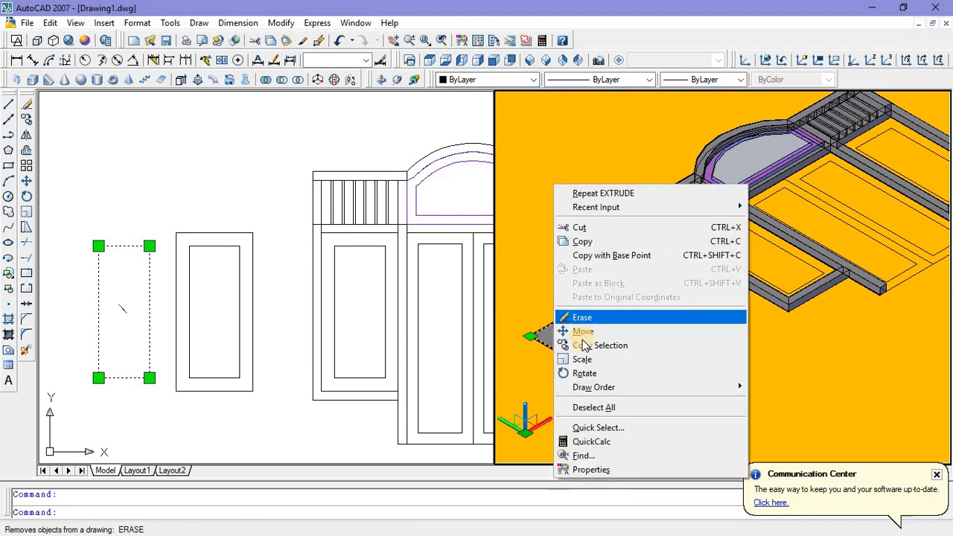
click(569, 330)
scroll(625, 361, up, 5)
scroll(625, 361, up, 6)
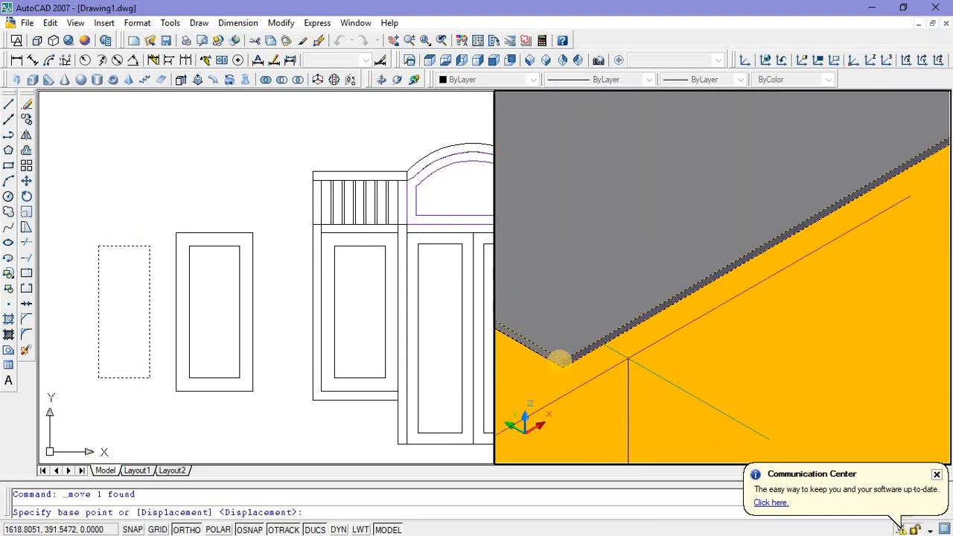
click(603, 363)
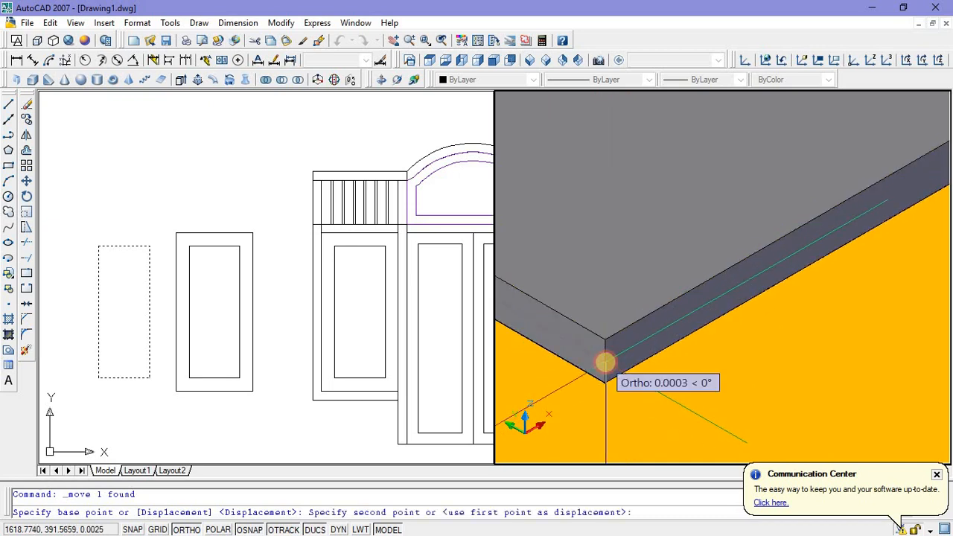
scroll(603, 363, down, 8)
scroll(606, 330, down, 3)
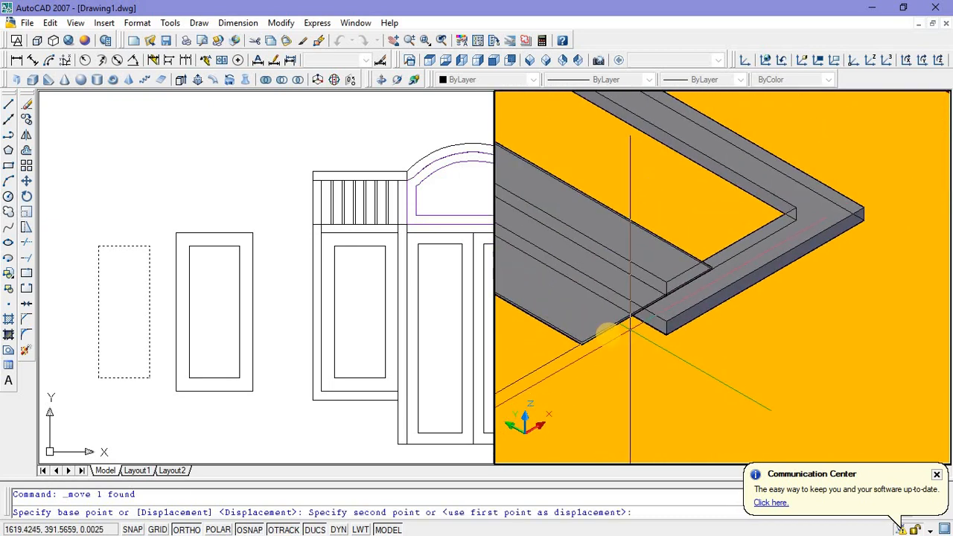
scroll(644, 300, up, 8)
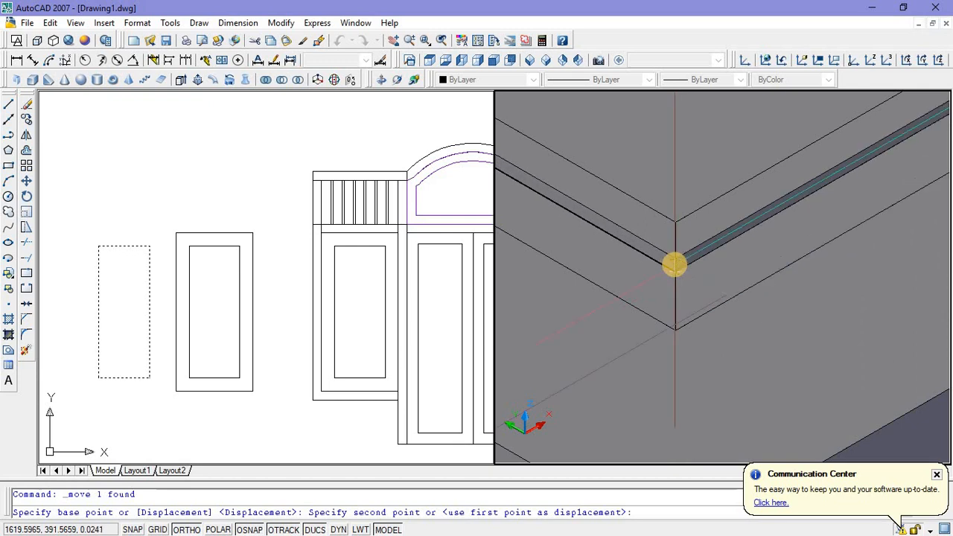
click(674, 274)
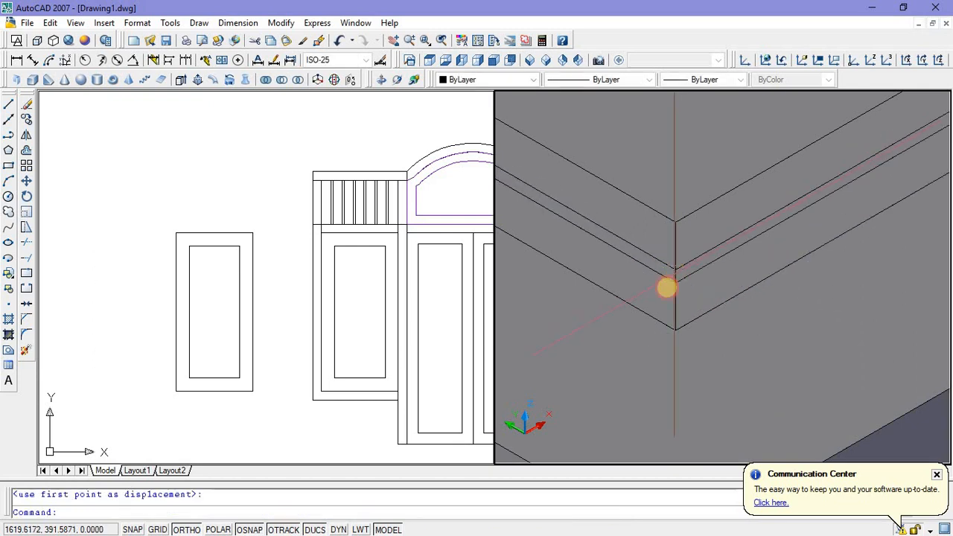
Step: Set the colour of the pane inside the side panel frame to Cyan
scroll(662, 294, down, 5)
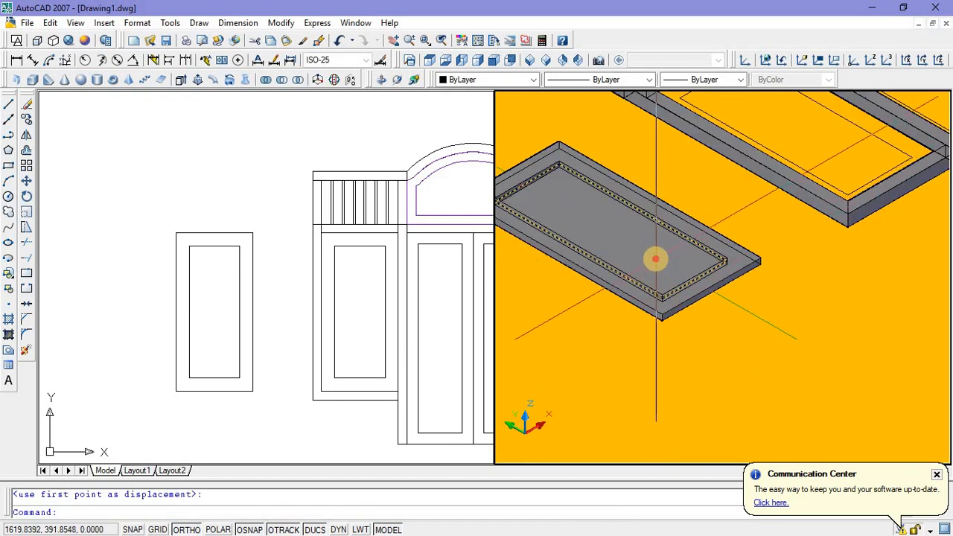
click(655, 259)
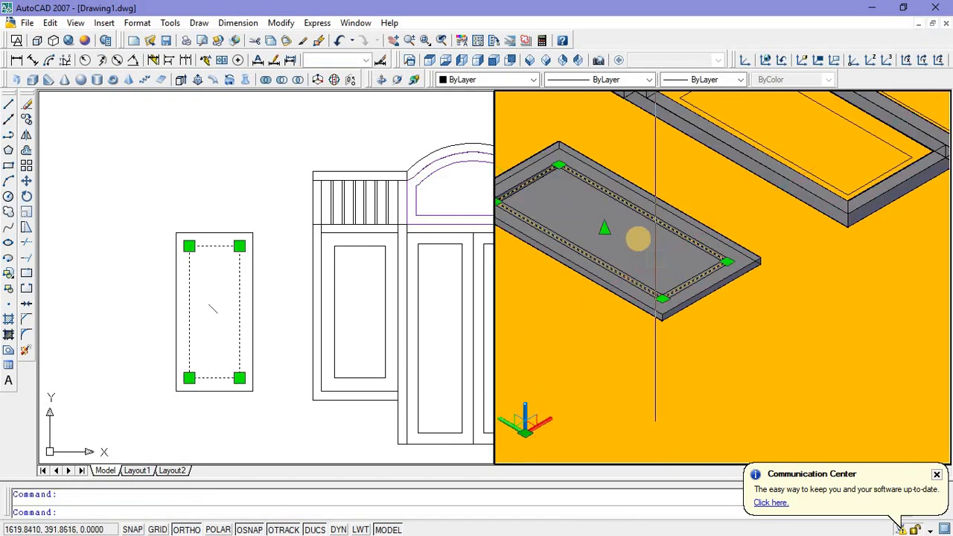
click(533, 80)
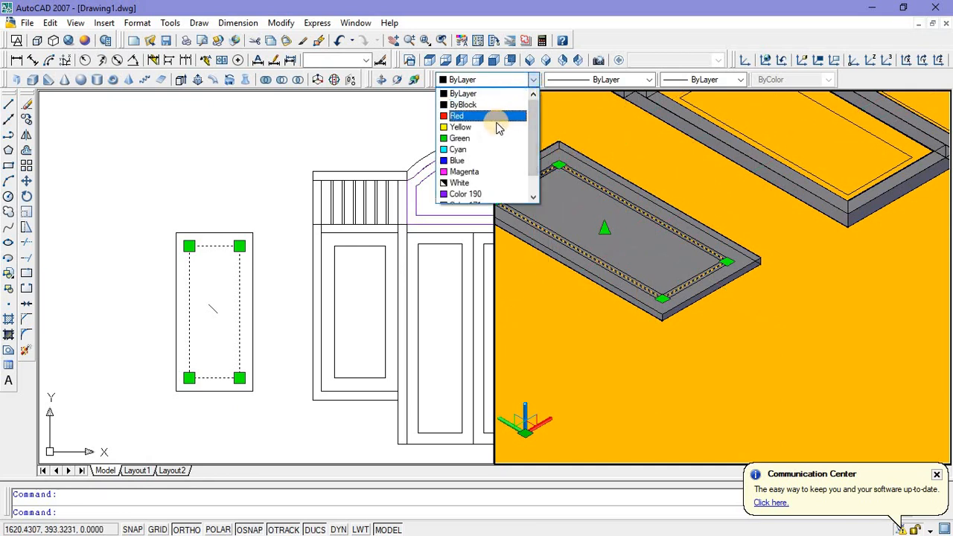
scroll(490, 134, down, 1)
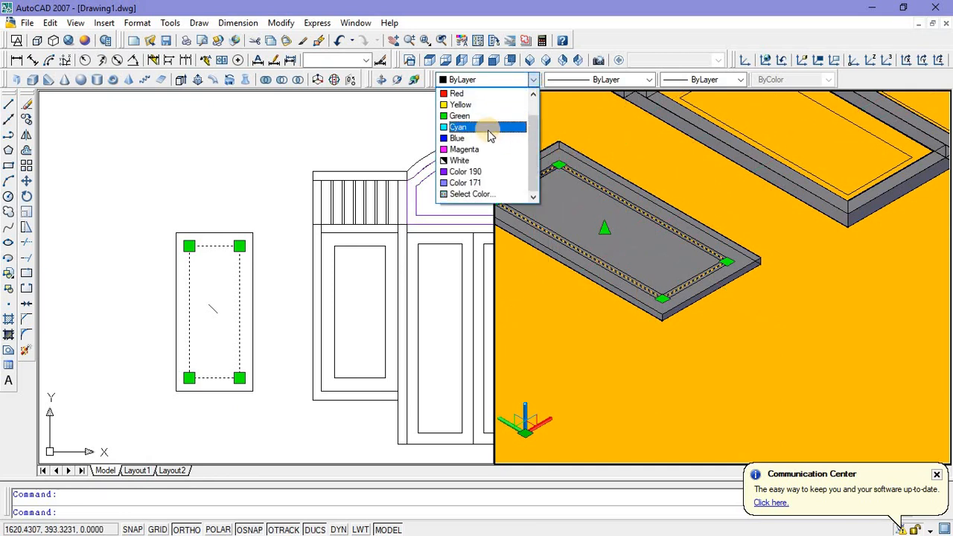
scroll(490, 135, up, 1)
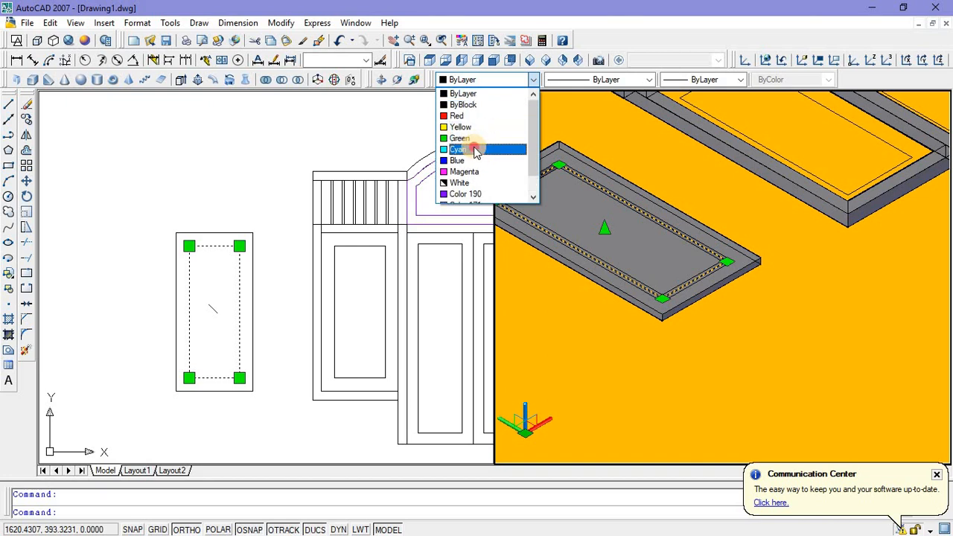
click(476, 151)
key(Escape)
Step: Change the side panel pane's colour to Color 171 to match the arched transom's pane
scroll(542, 269, down, 5)
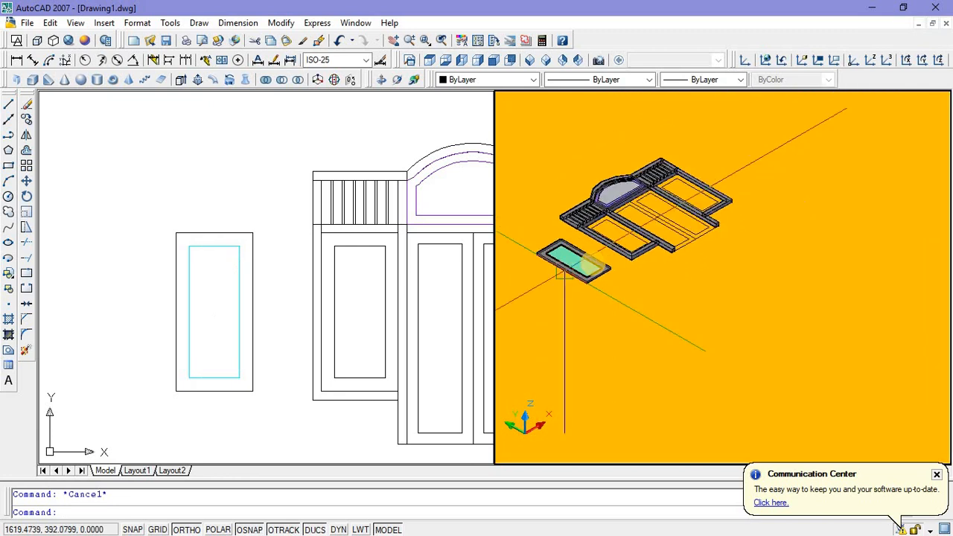
scroll(601, 207, up, 3)
click(605, 210)
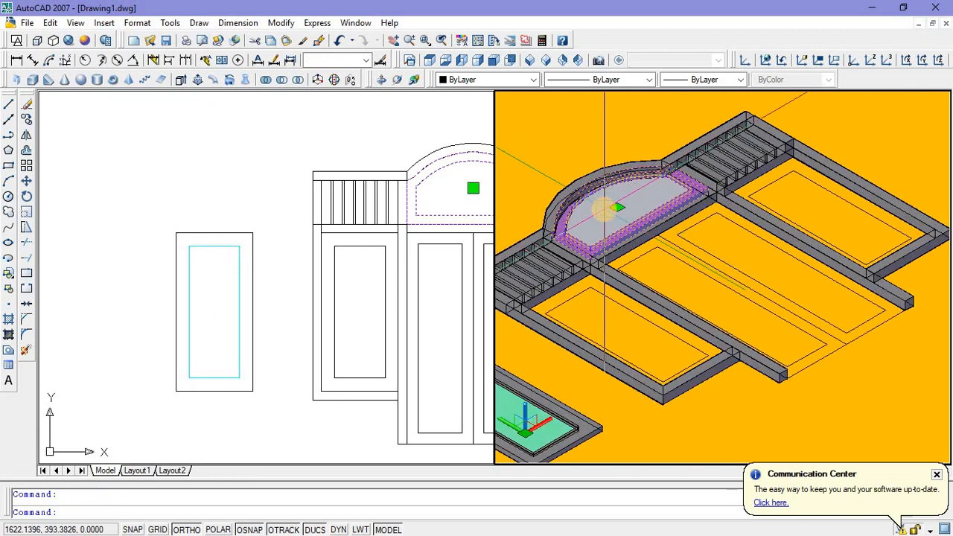
key(Escape)
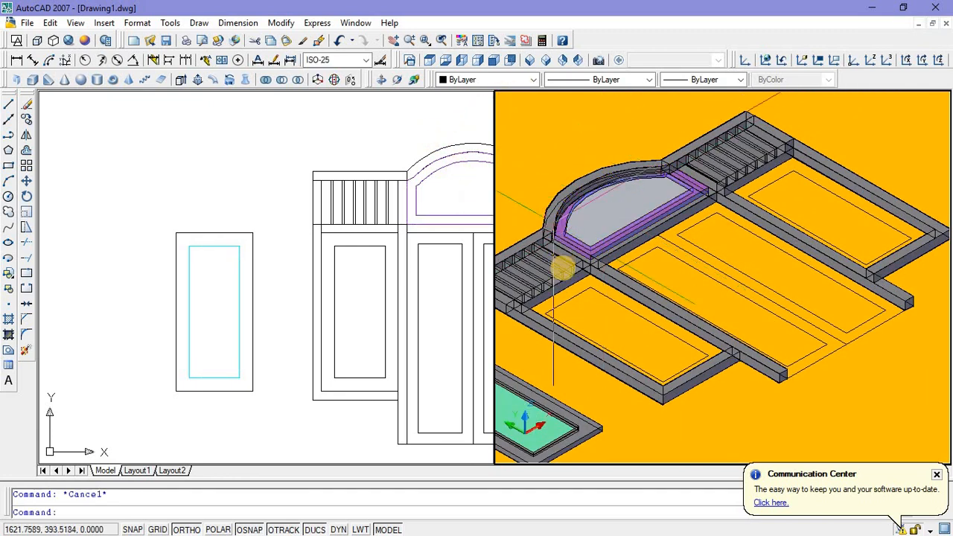
middle_drag(630, 272, 686, 239)
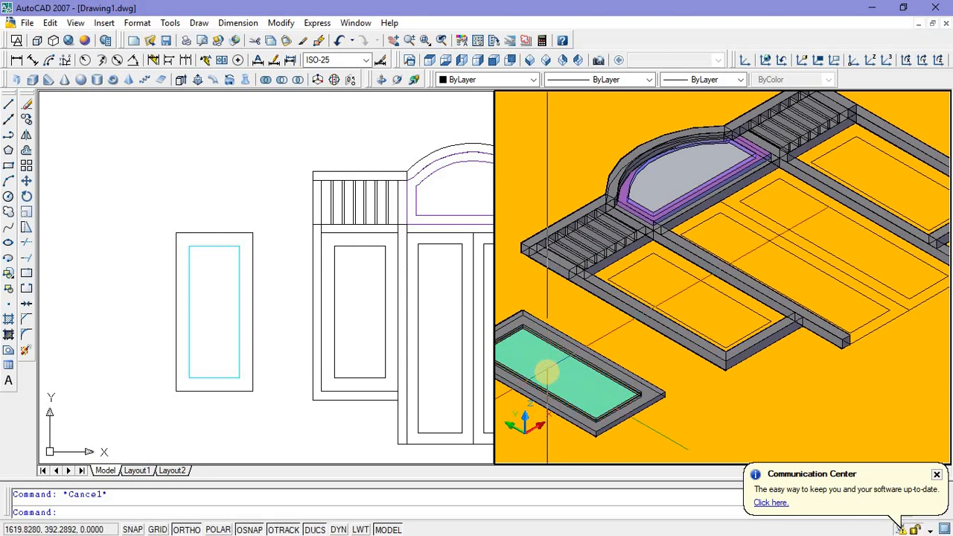
click(545, 372)
click(534, 79)
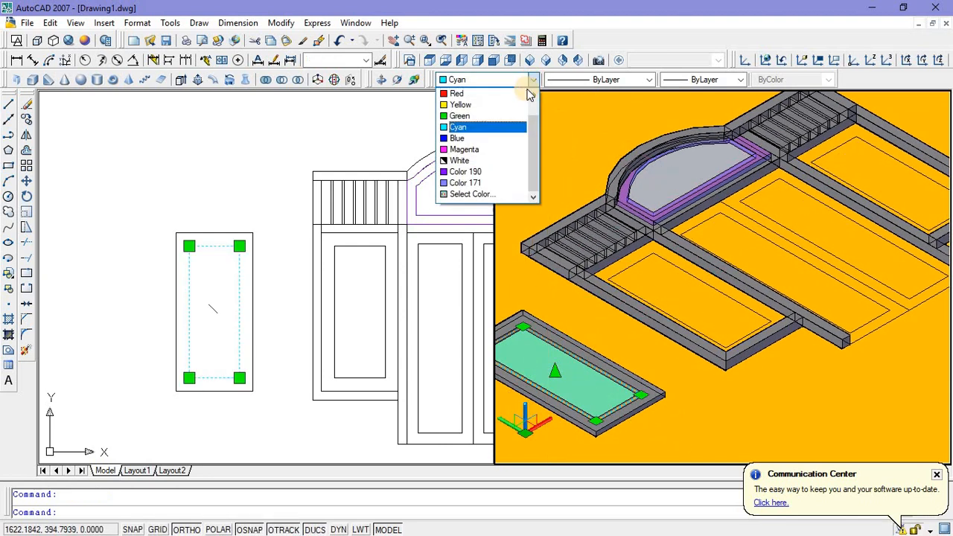
click(467, 183)
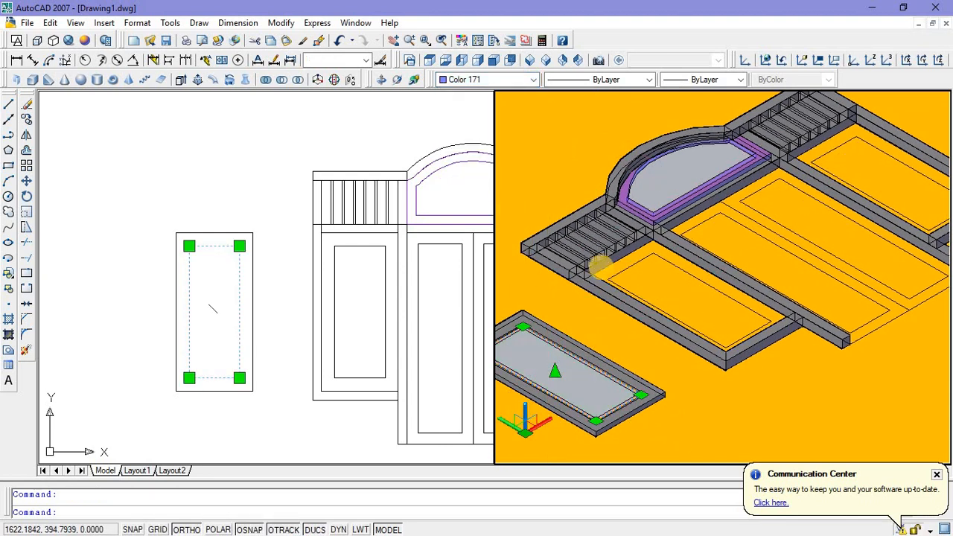
key(Escape)
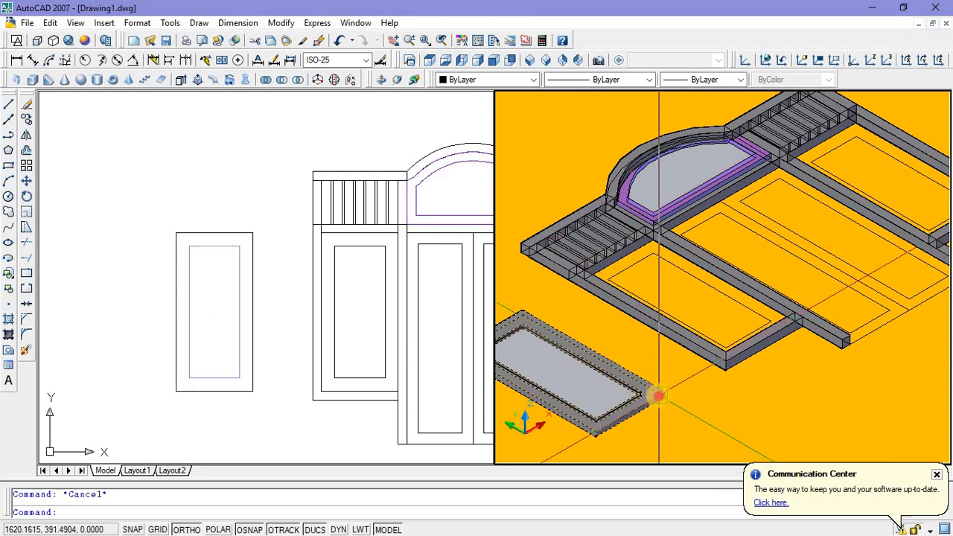
Step: Open the colour choices for the hollow side panel frame around the pane
click(533, 80)
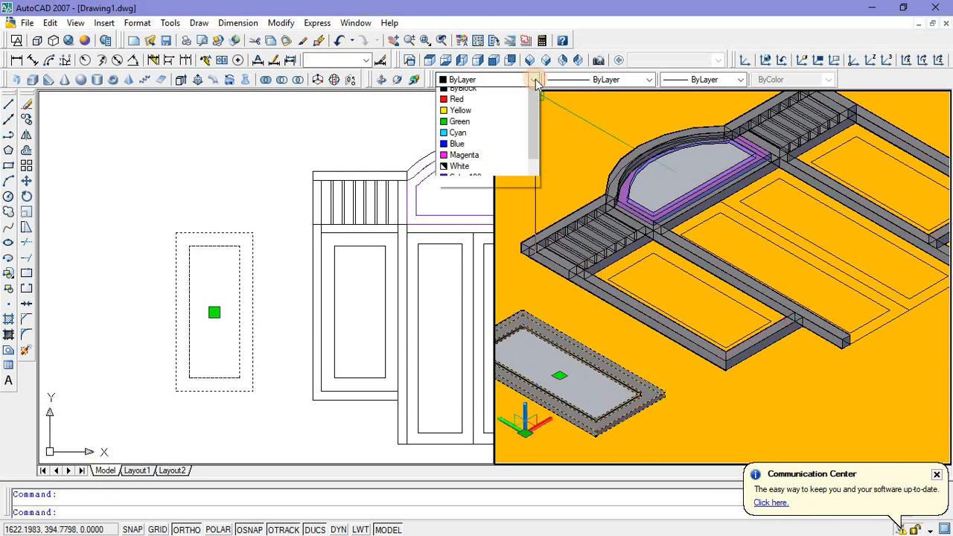
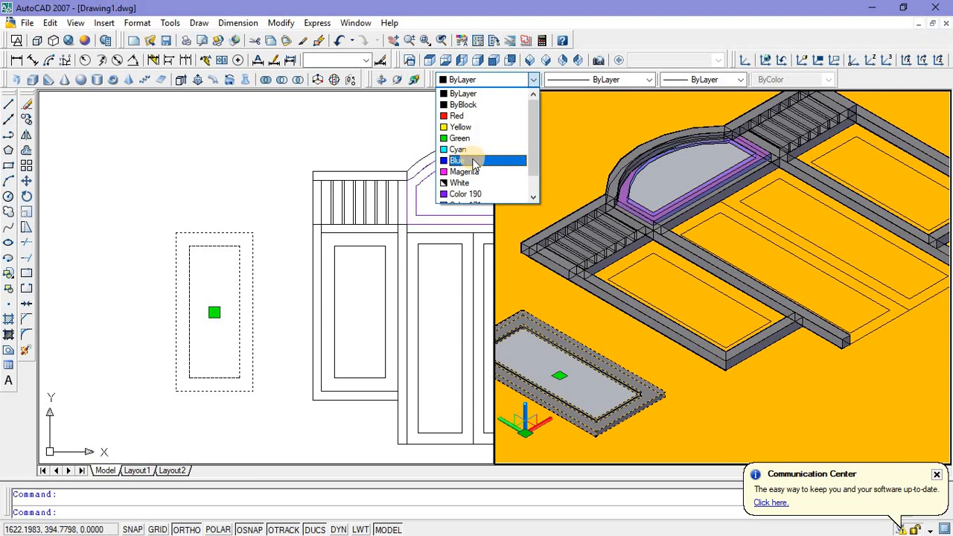
Step: Set the colour of the hollow side panel frame around the pane to Color 190
click(469, 193)
key(Escape)
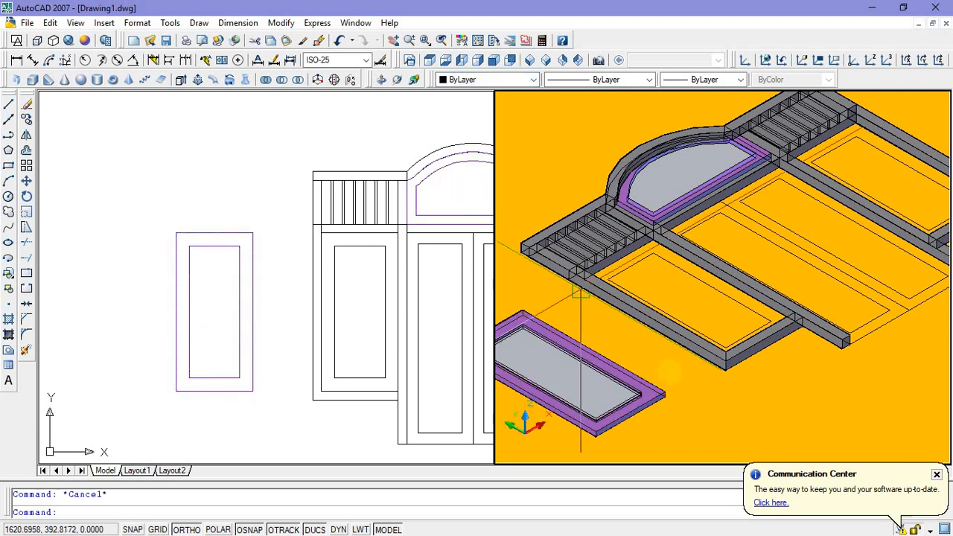
middle_drag(672, 366, 686, 345)
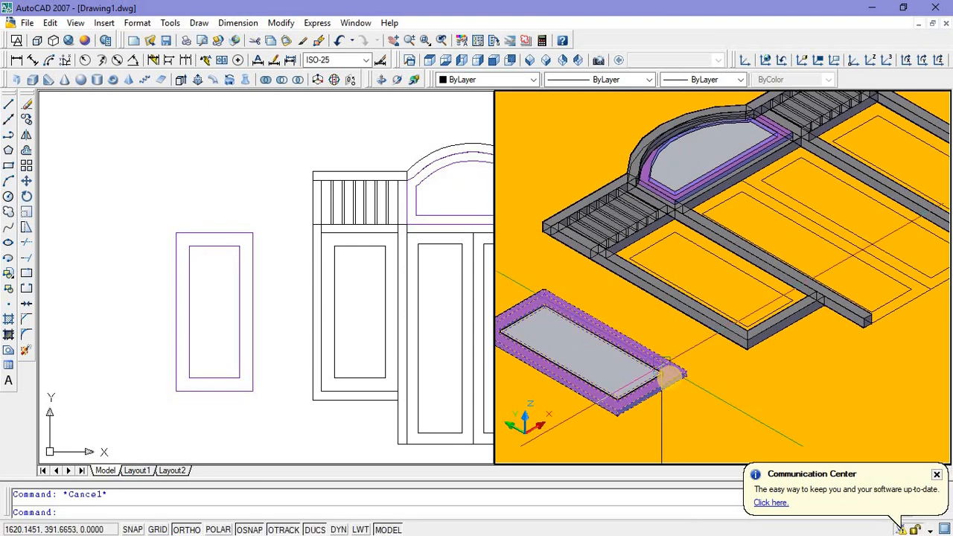
click(674, 390)
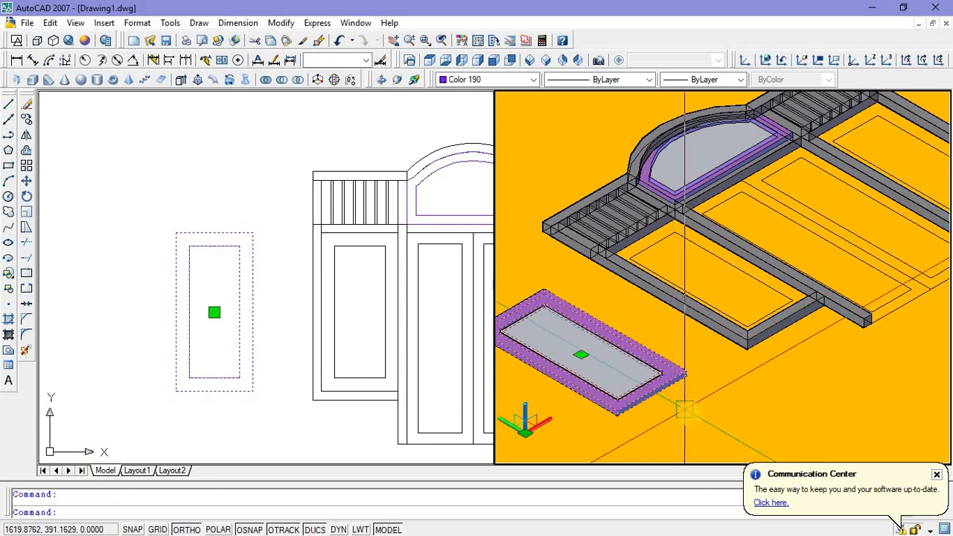
key(Escape)
Step: Union the purple hollow side panel frame and its pane into one solid
text(uni)
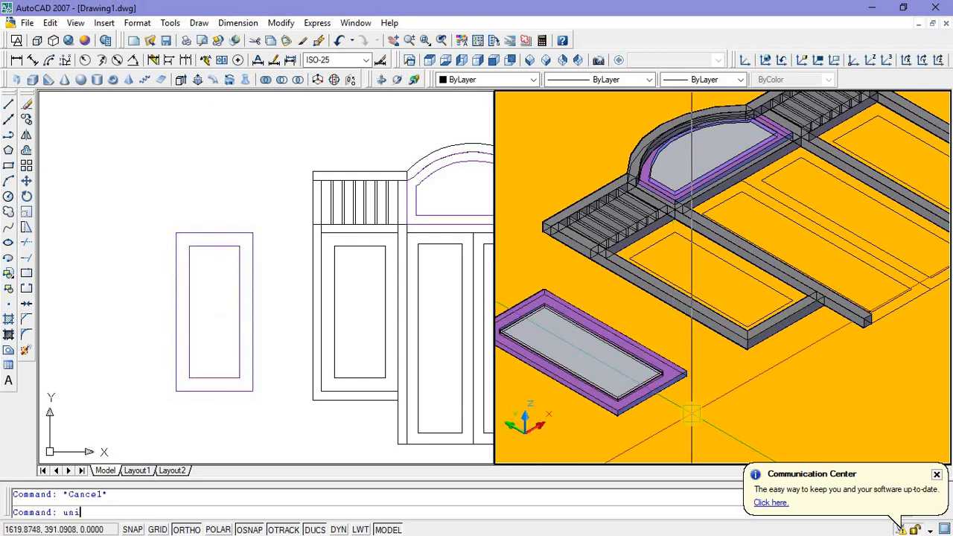
text(on)
key(Return)
click(607, 373)
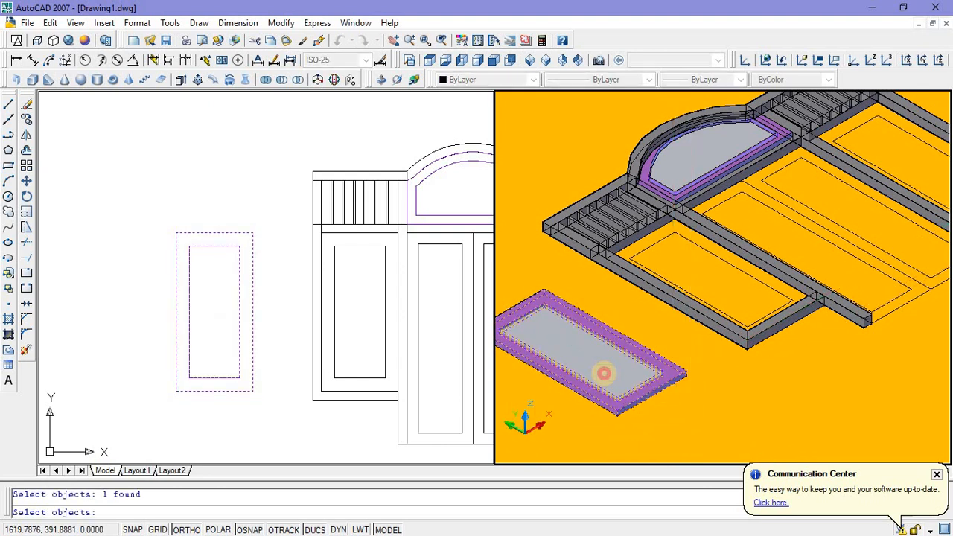
key(Return)
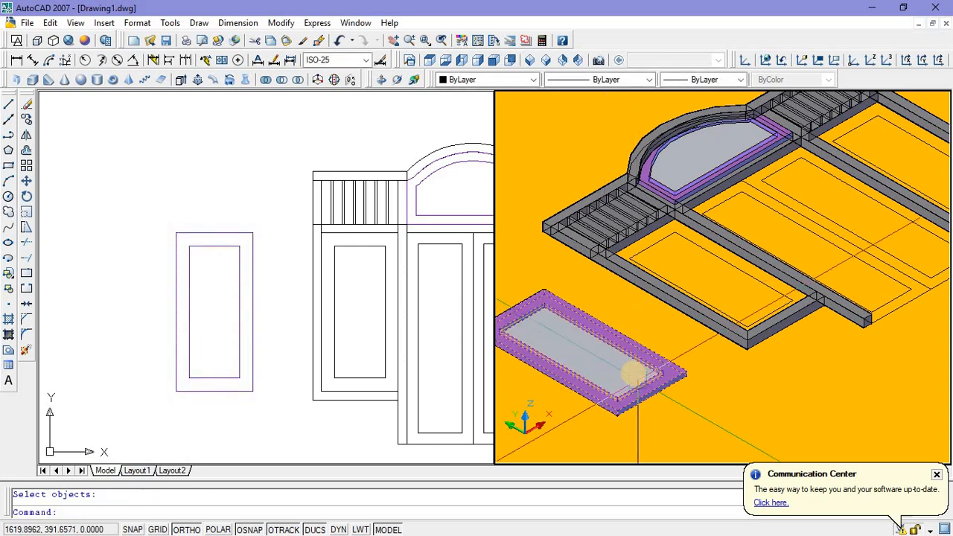
scroll(631, 376, down, 3)
scroll(633, 373, up, 2)
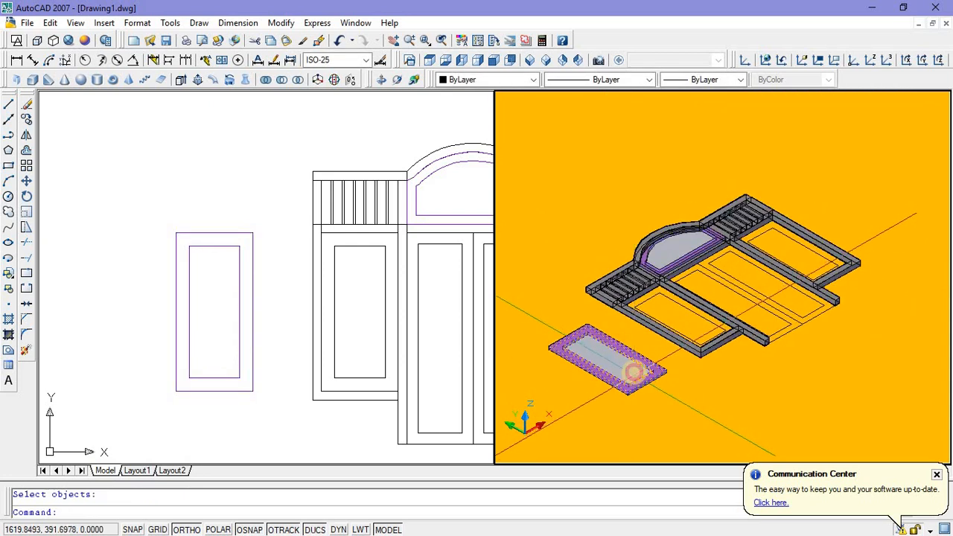
Step: Move the joined side panel by its upper outer corner to the matching upper inner corner of the door frame's left side opening
click(599, 361)
right_click(564, 220)
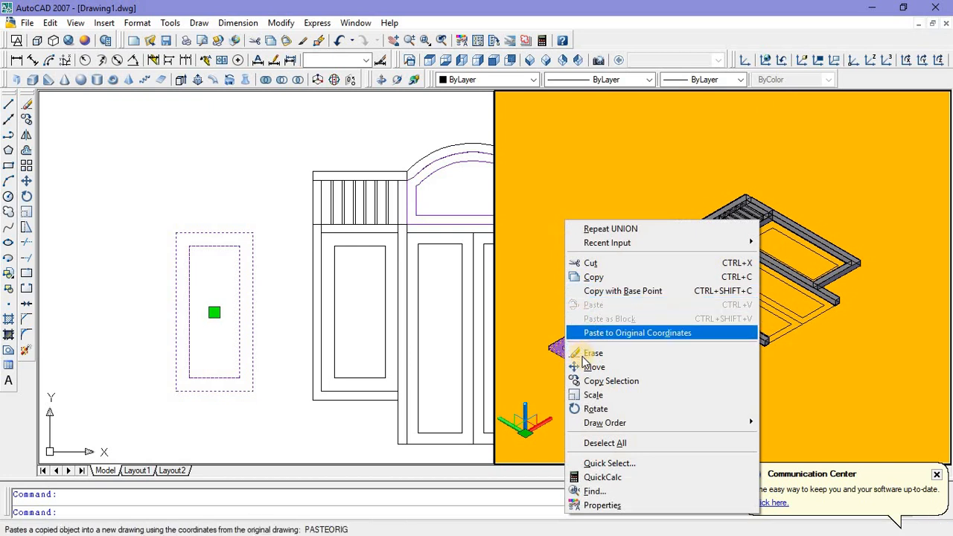
click(587, 368)
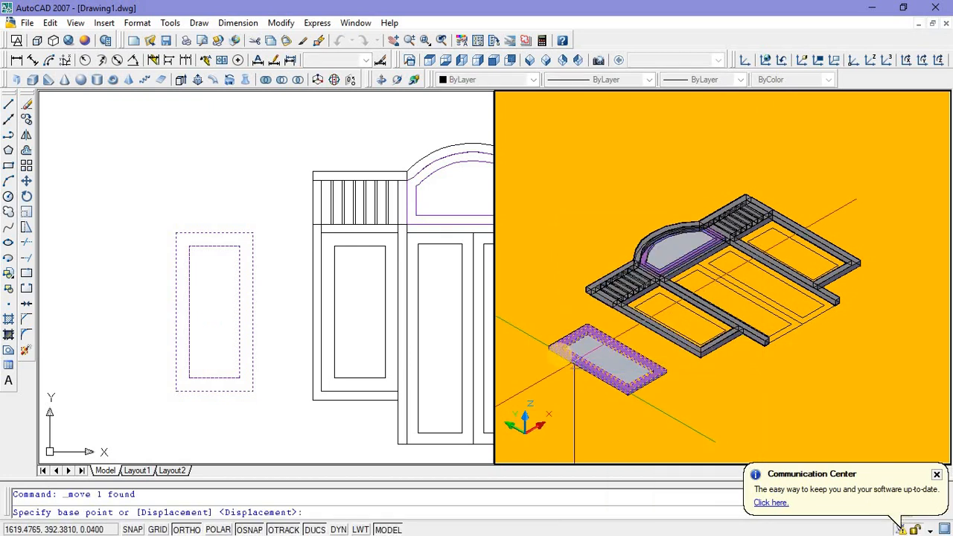
scroll(528, 320, up, 4)
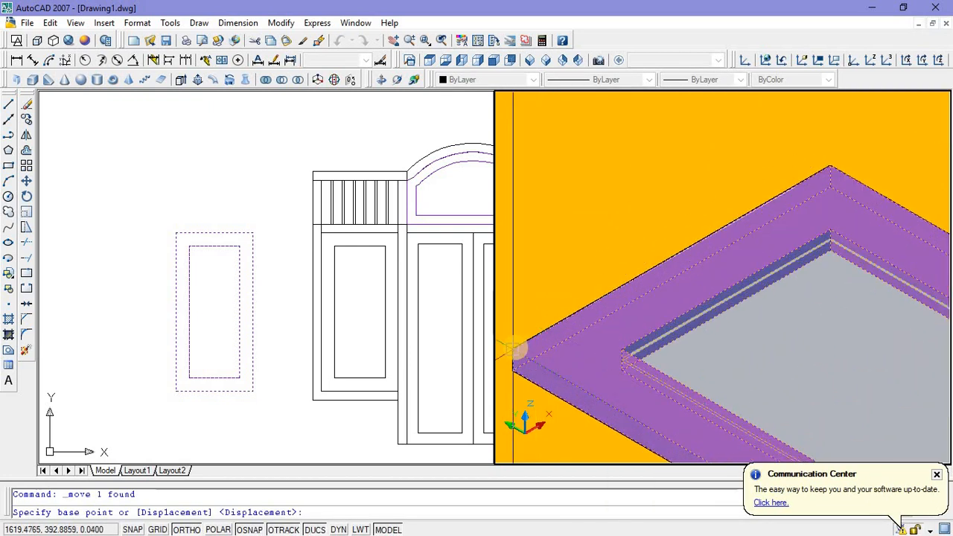
click(517, 347)
scroll(521, 347, down, 5)
scroll(648, 335, up, 6)
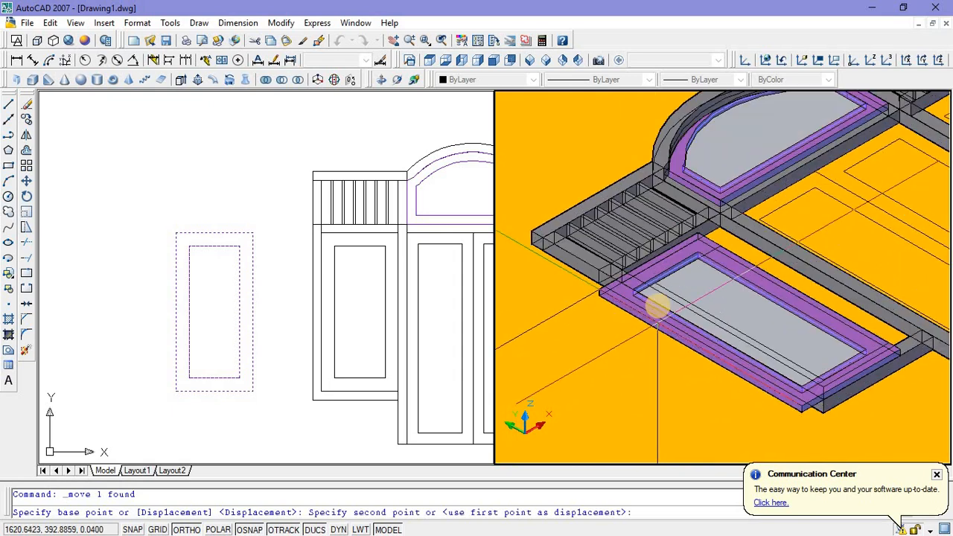
scroll(732, 273, up, 5)
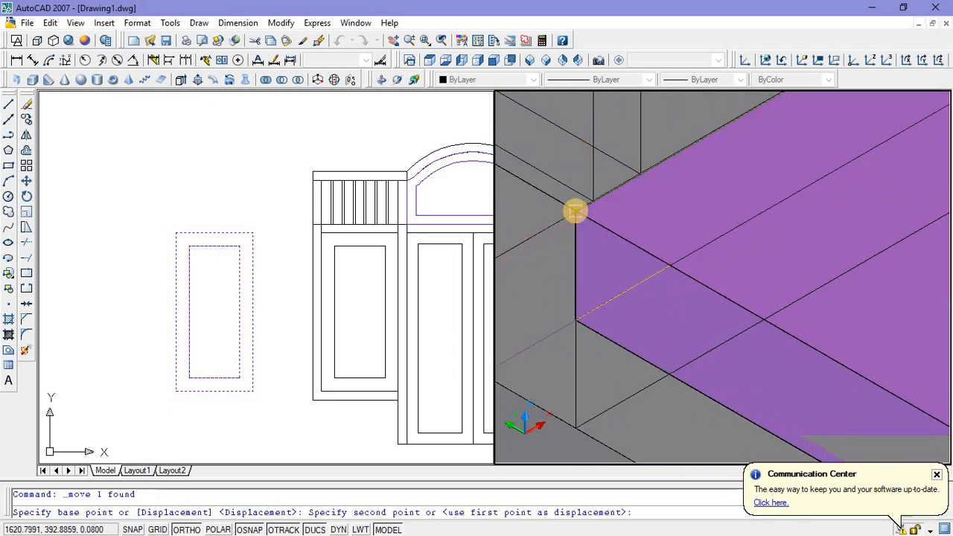
click(575, 211)
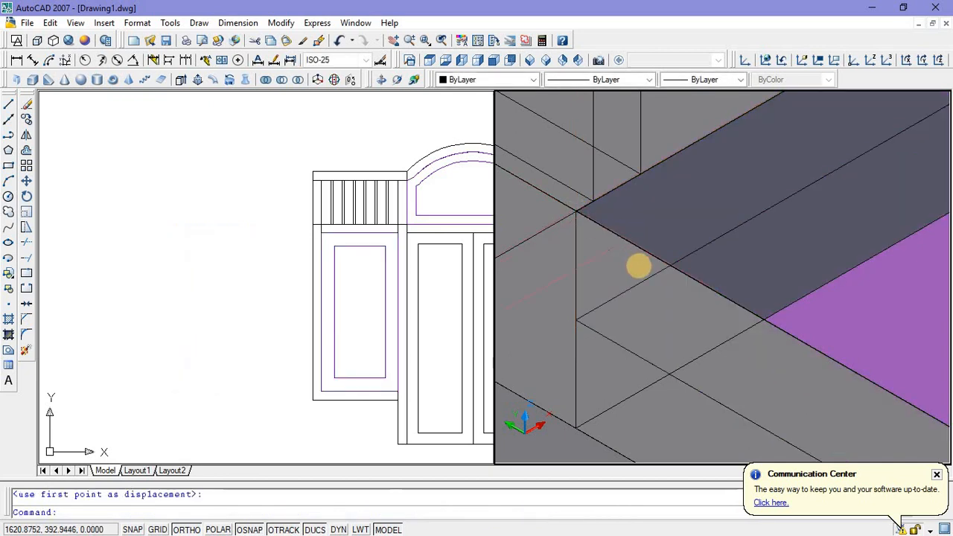
Step: Mirror the left side panel about the door's vertical centreline into the right side opening, keeping the source panel
scroll(527, 291, down, 5)
click(269, 271)
scroll(232, 271, down, 4)
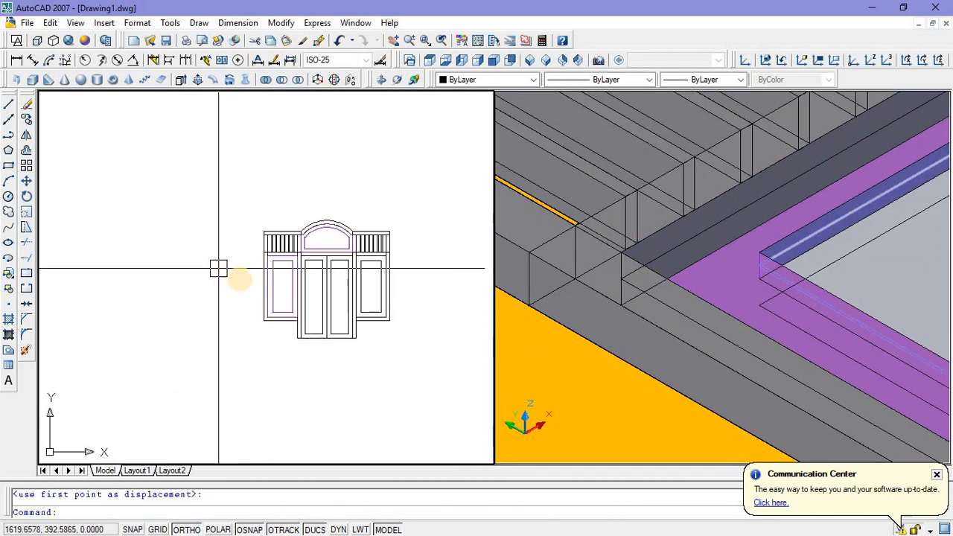
scroll(252, 279, up, 3)
middle_drag(262, 289, 163, 282)
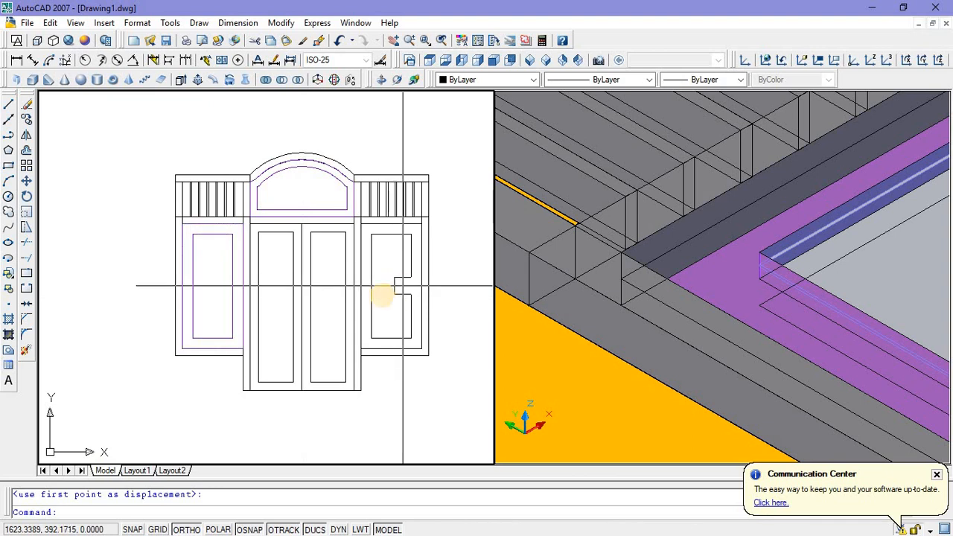
click(222, 336)
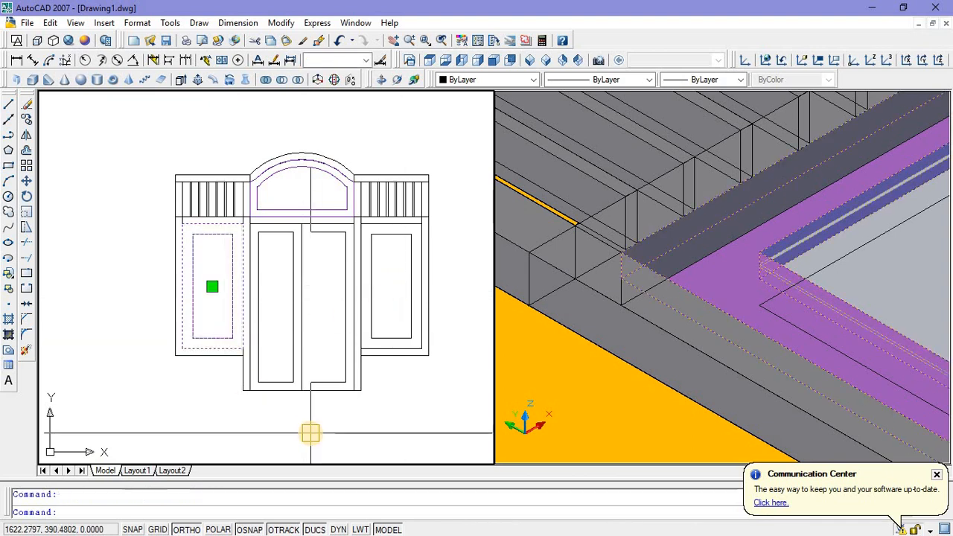
key(Return)
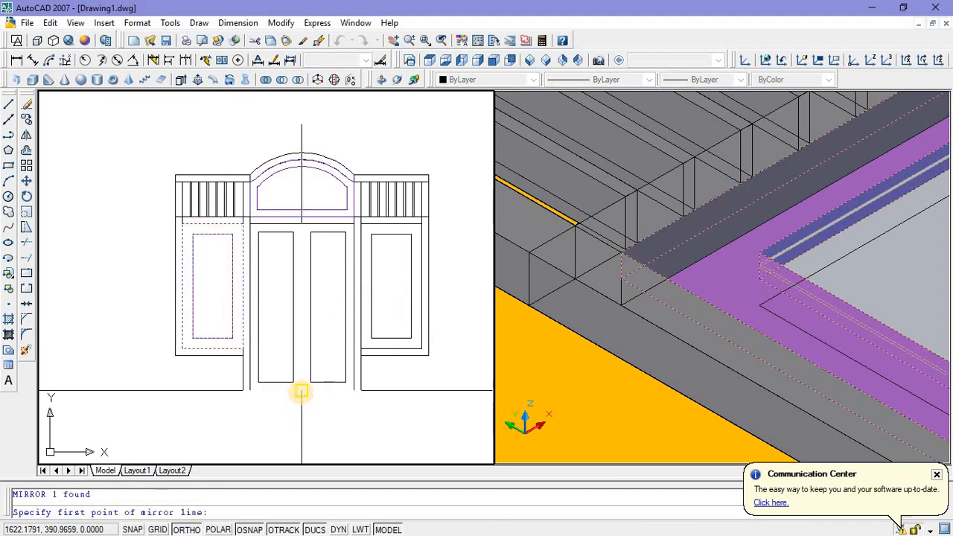
click(302, 425)
key(Return)
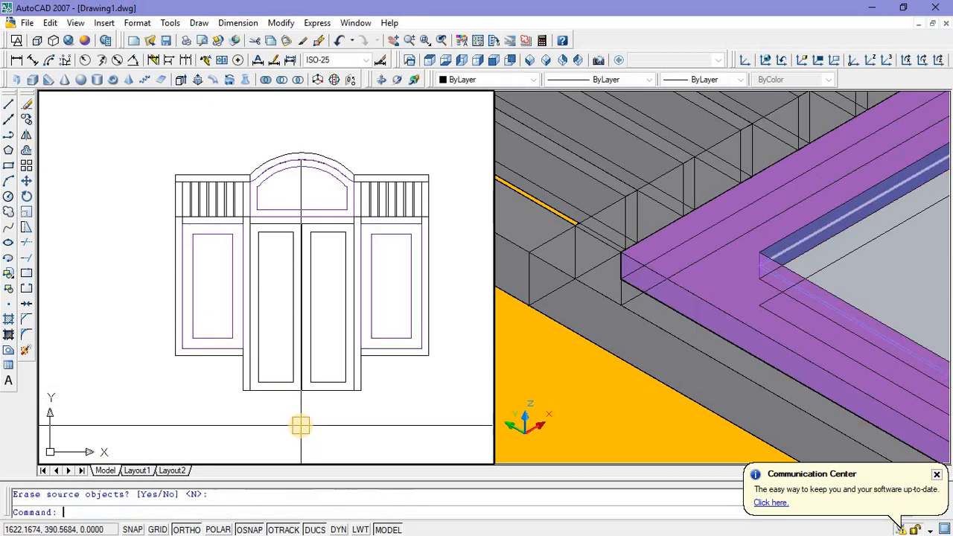
scroll(255, 339, down, 4)
scroll(573, 370, down, 8)
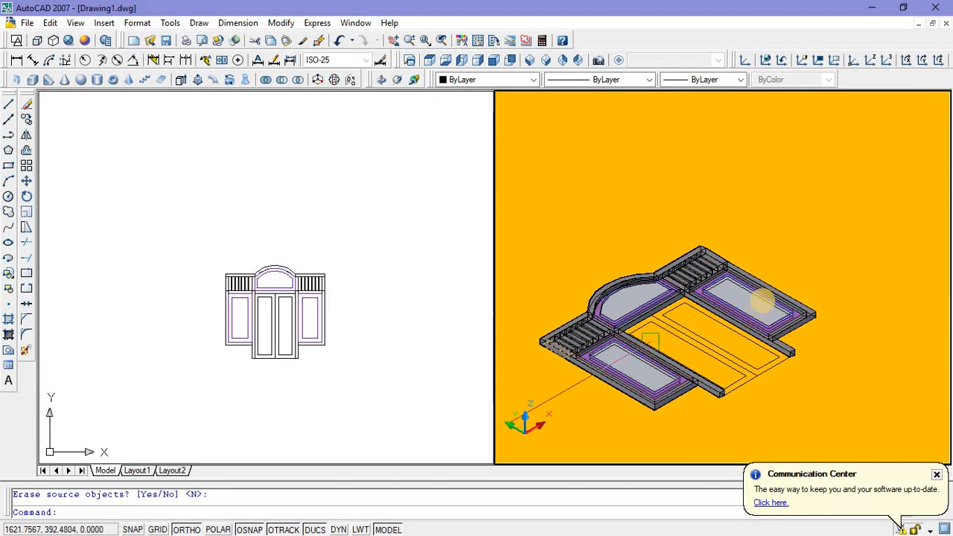
scroll(751, 306, up, 2)
middle_drag(731, 330, 763, 297)
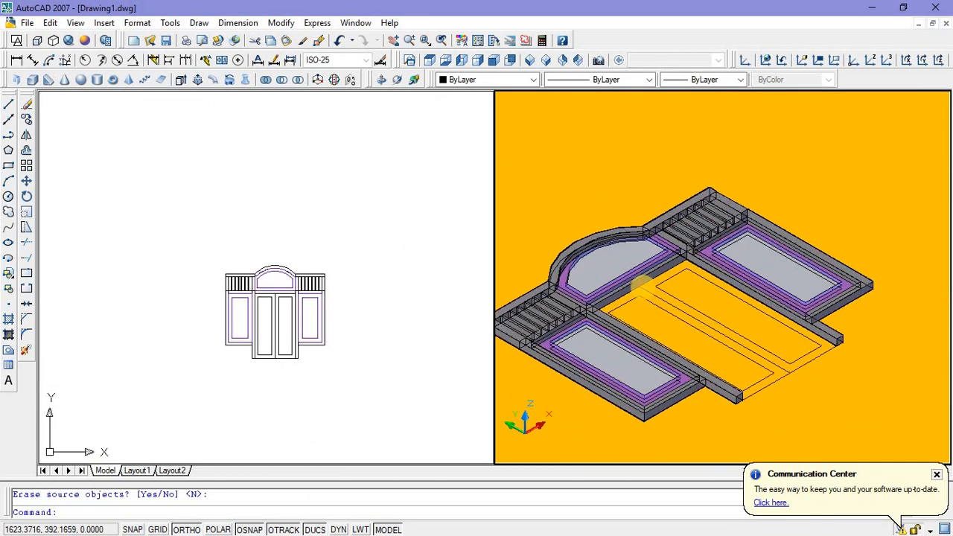
click(279, 324)
scroll(260, 332, up, 3)
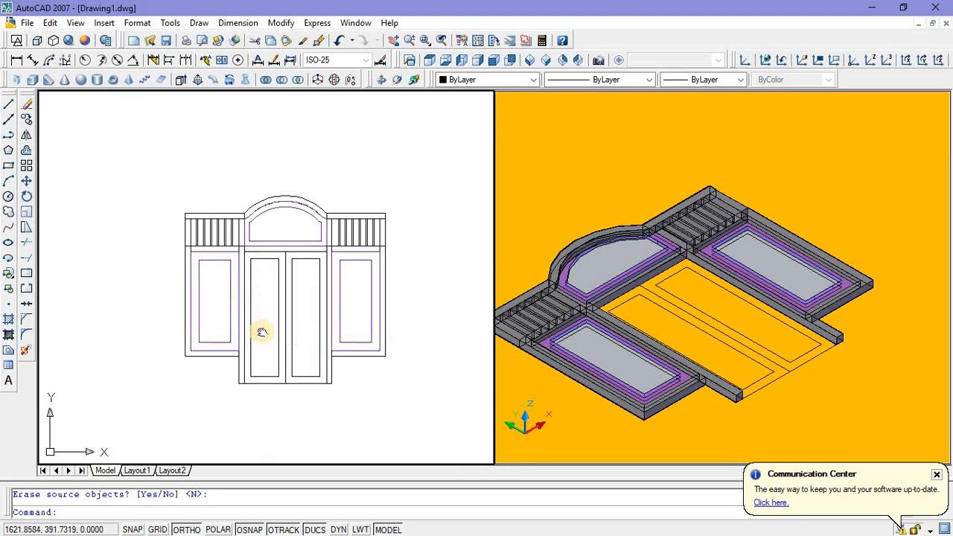
scroll(265, 297, up, 2)
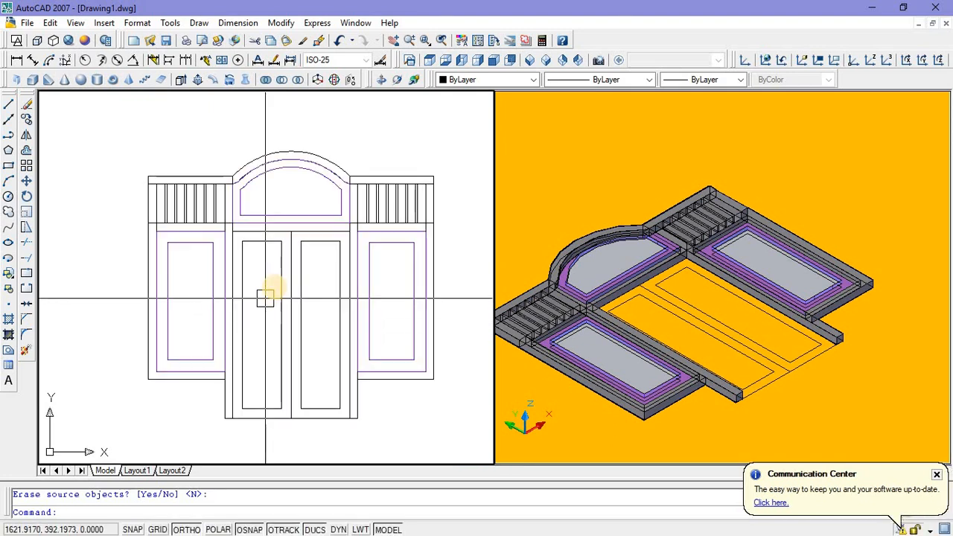
scroll(281, 276, up, 2)
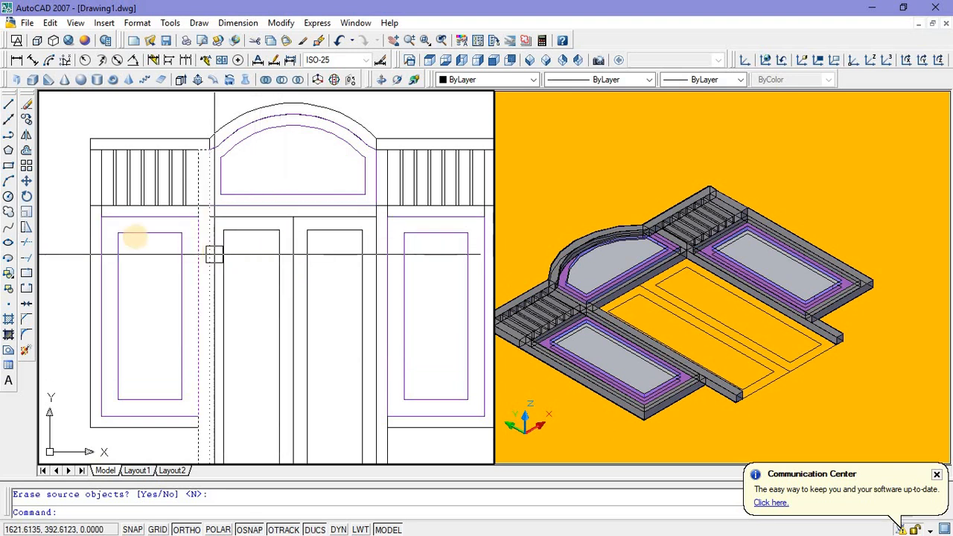
click(8, 167)
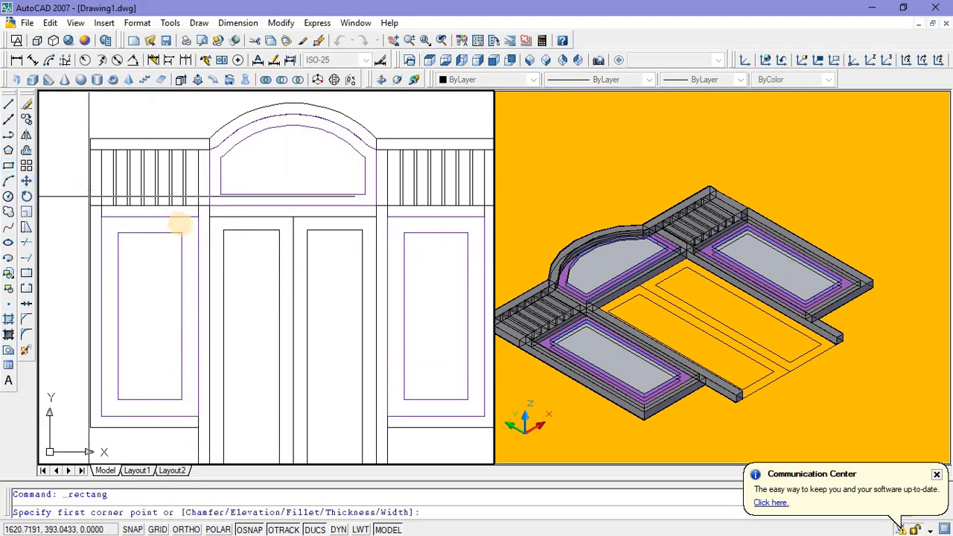
click(210, 221)
scroll(213, 361, down, 3)
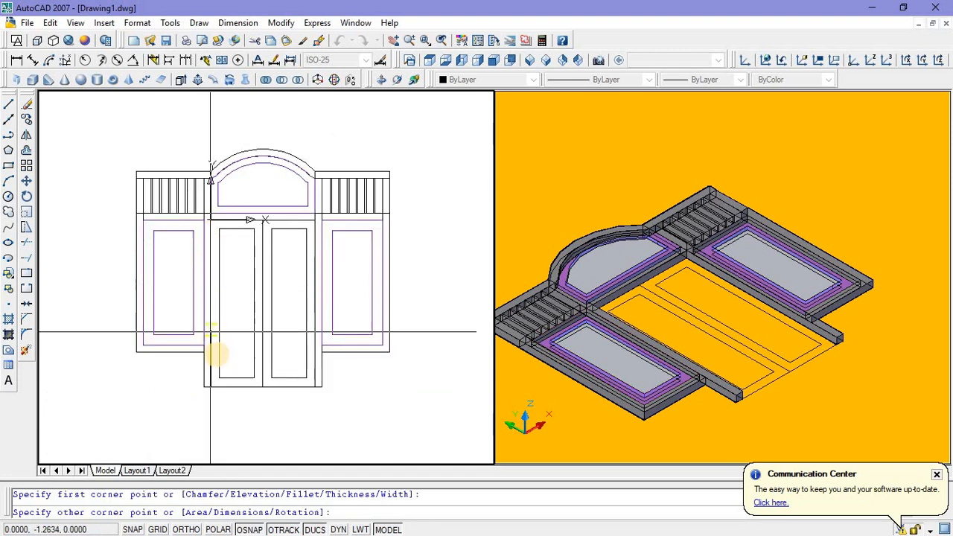
scroll(245, 414, up, 2)
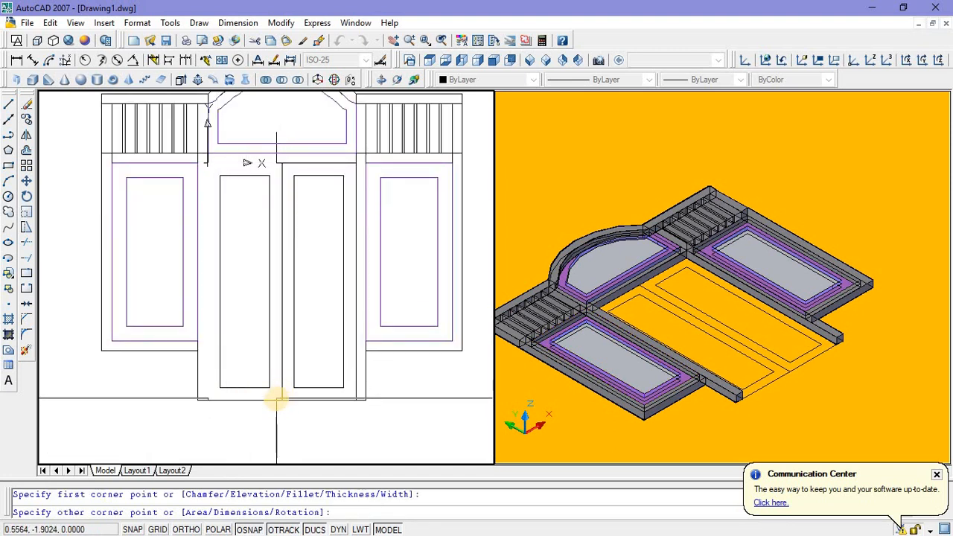
key(Escape)
Step: Copy the right door leaf's outer and inner rectangles about 3.2 units to the left, clear of the door frame
click(300, 400)
click(308, 388)
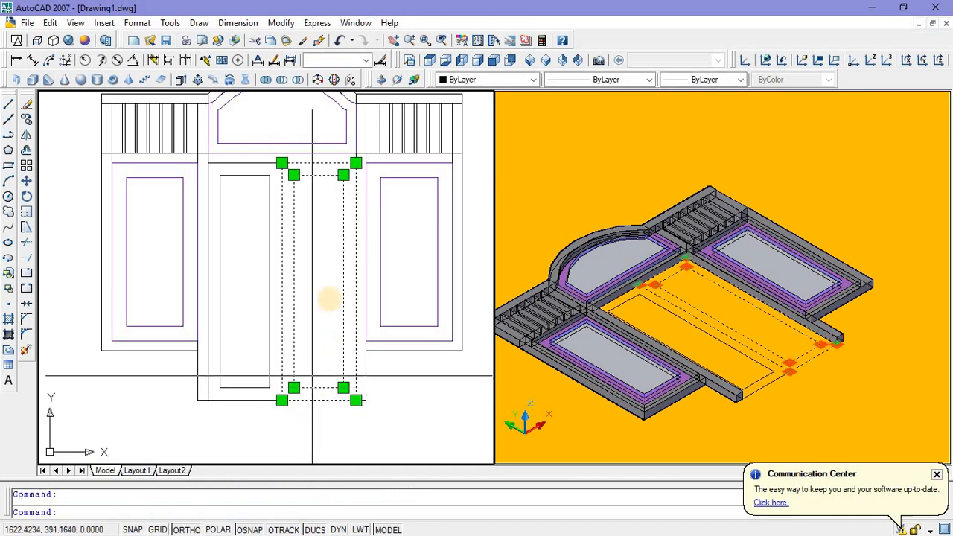
right_click(332, 343)
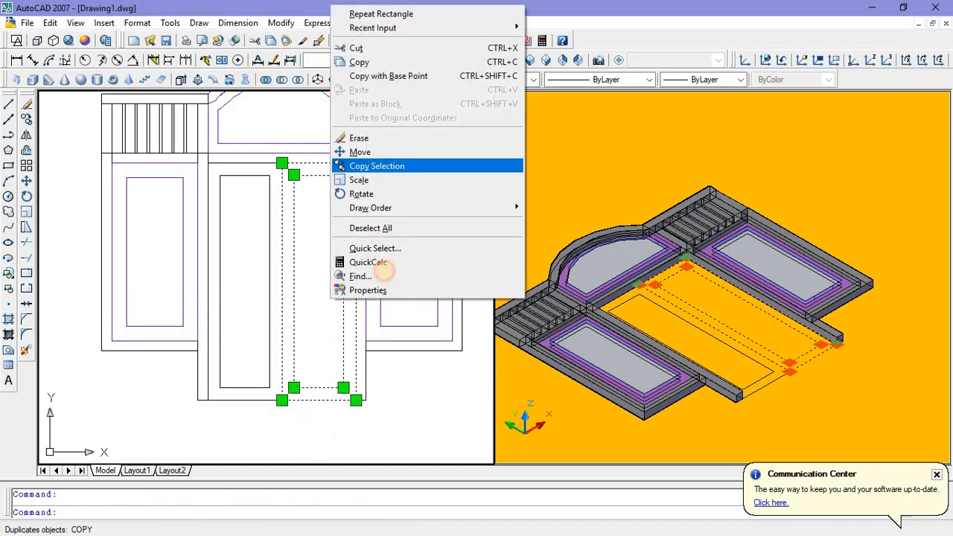
click(382, 166)
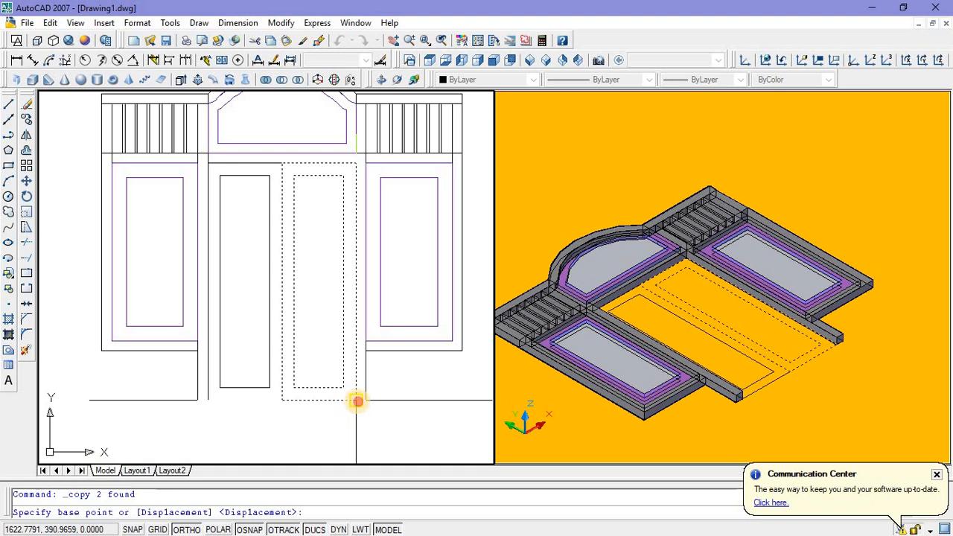
click(357, 401)
scroll(356, 402, down, 3)
click(203, 411)
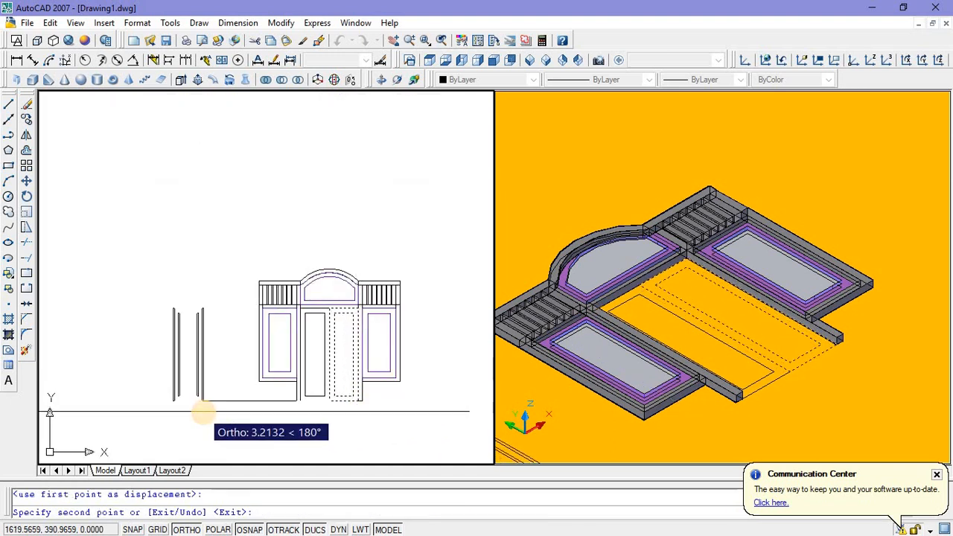
key(Escape)
Step: Copy the inner rectangle of the copied door leaf about 0.8 units to the left, beside the leaf outline
scroll(166, 399, up, 3)
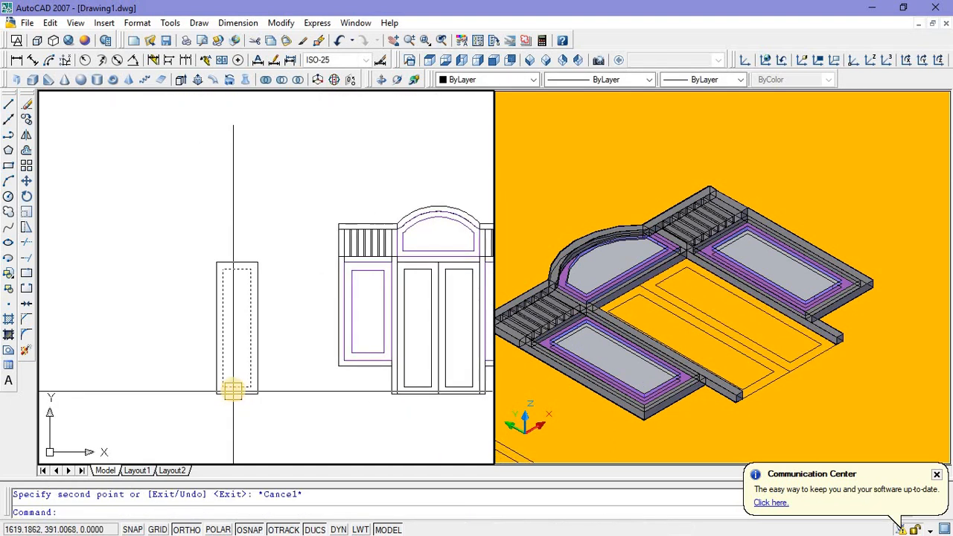
scroll(232, 389, up, 1)
click(231, 387)
right_click(246, 320)
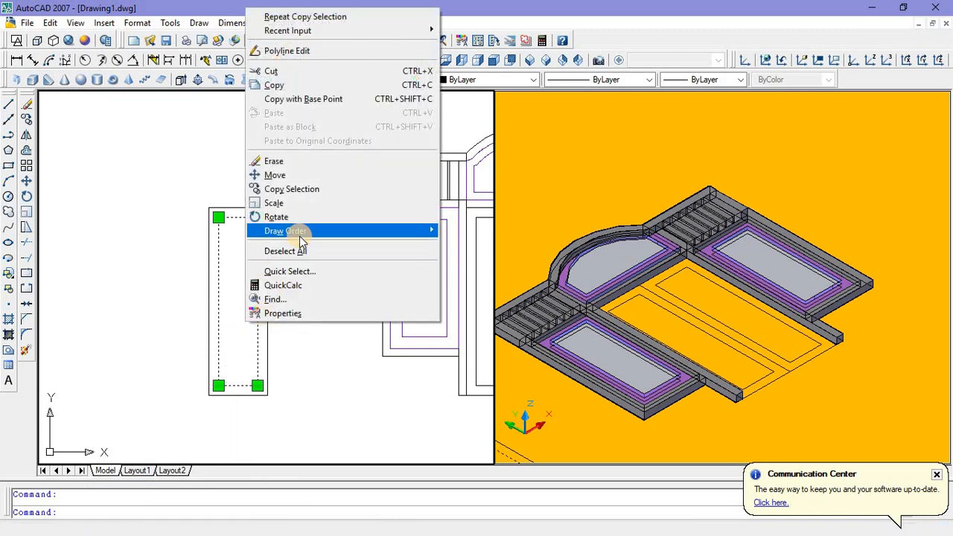
mouse_move(300, 237)
key(Escape)
key(Escape)
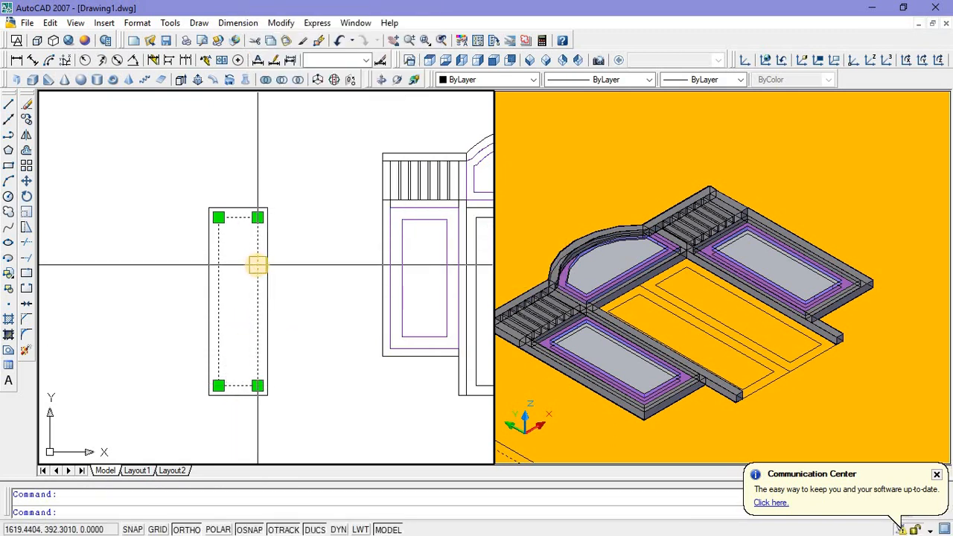
right_click(318, 270)
click(330, 399)
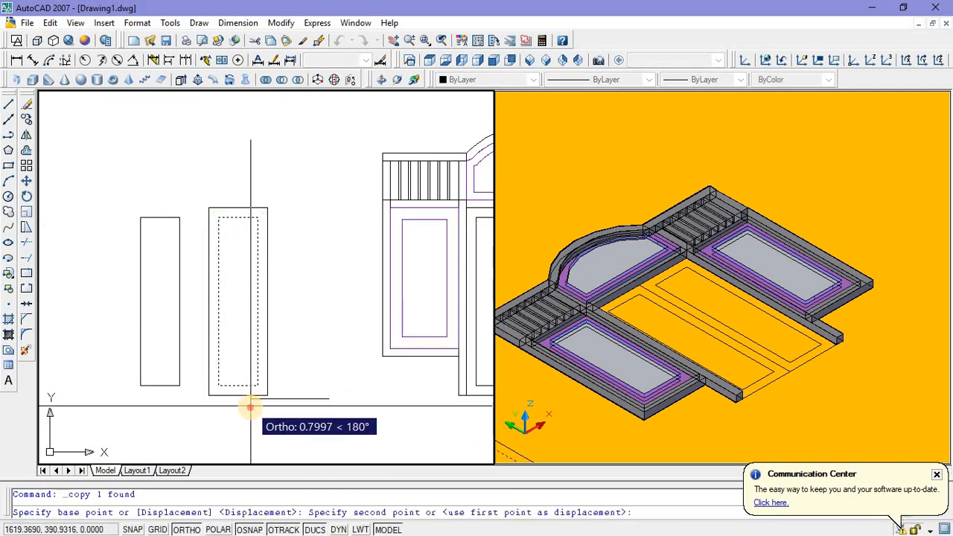
click(252, 403)
key(Escape)
middle_drag(255, 403, 256, 403)
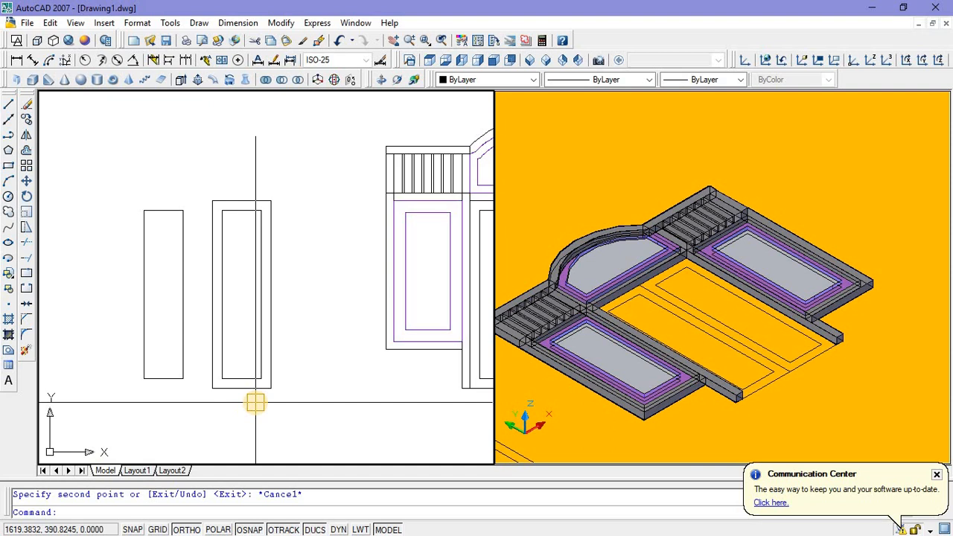
Step: Delete the detached copy of the inner rectangle beside the copied door leaf
key(Escape)
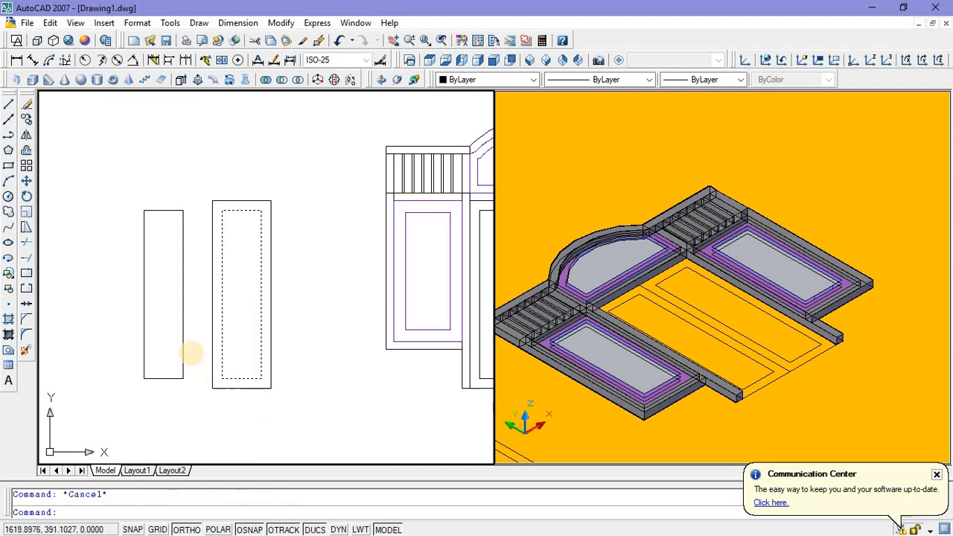
click(182, 345)
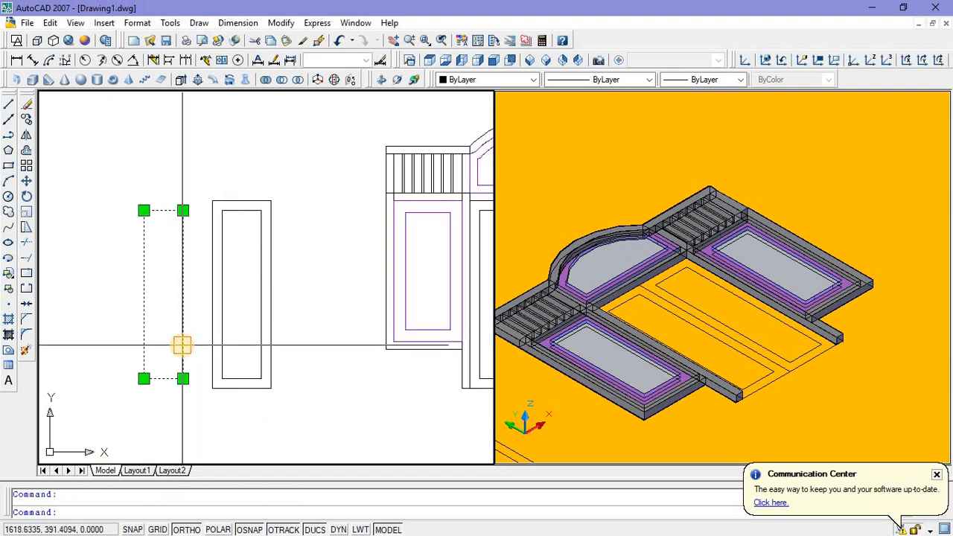
key(Delete)
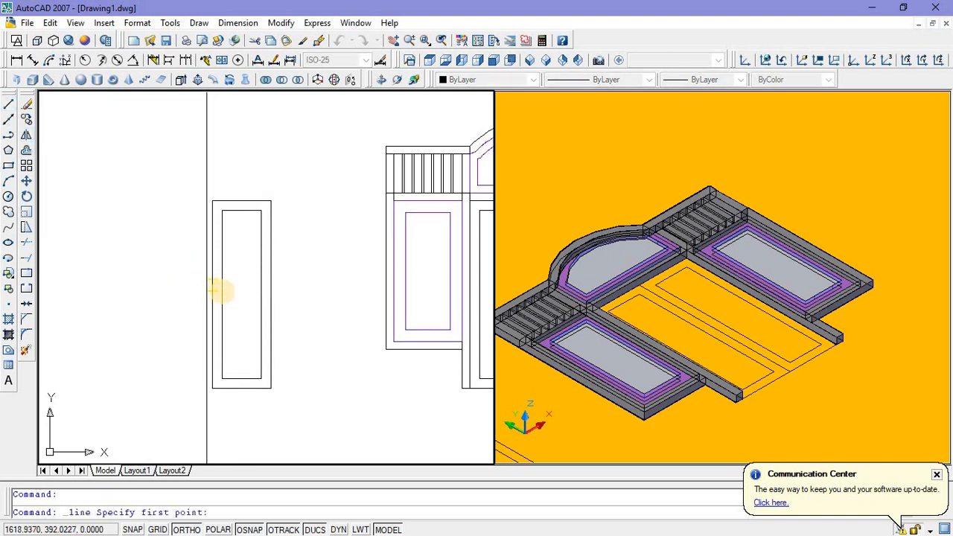
Step: Draw a horizontal line across the copied leaf's inner rectangle, joining the midpoints of its two long sides
click(224, 291)
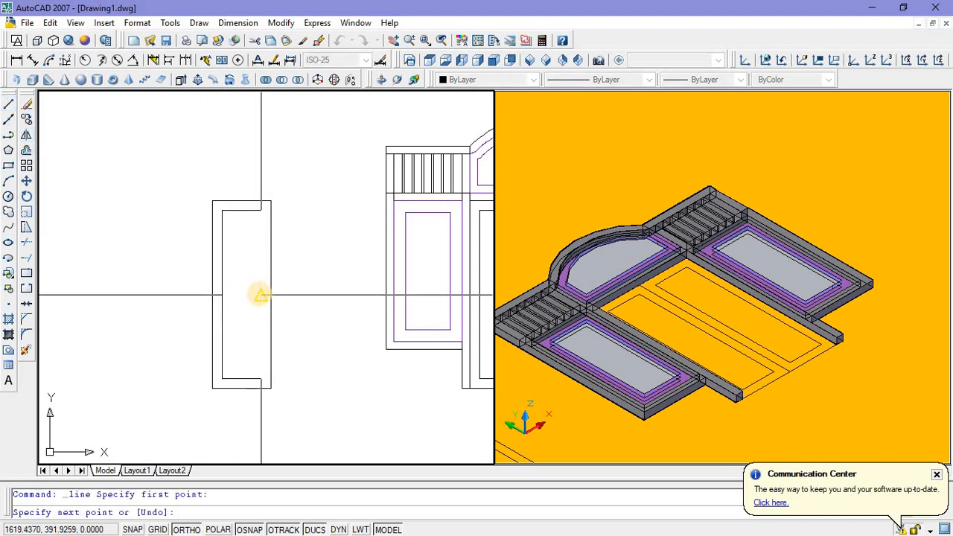
key(Escape)
Step: Offset the leaf's horizontal midline downward by 0.04, and offset the resulting line downward by 0.04 again
scroll(238, 313, up, 3)
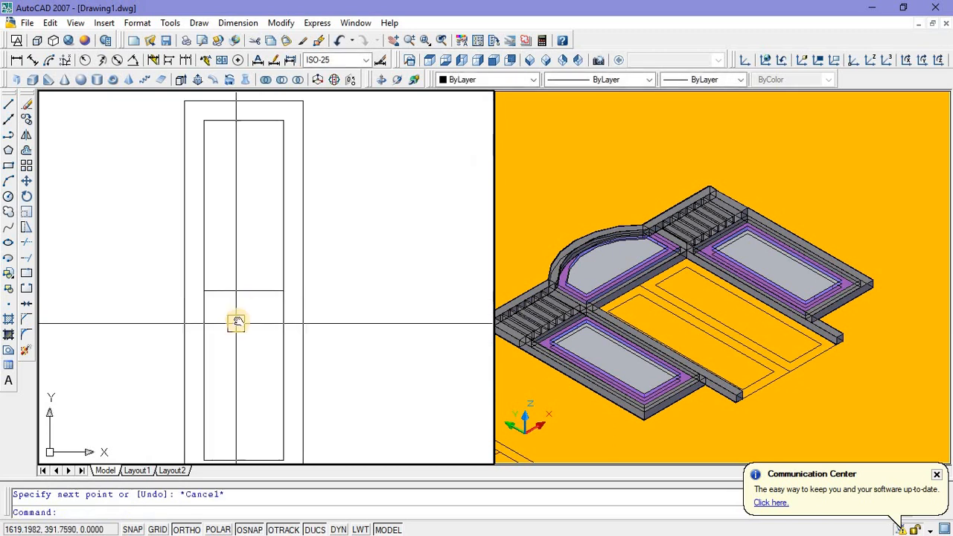
scroll(241, 306, up, 2)
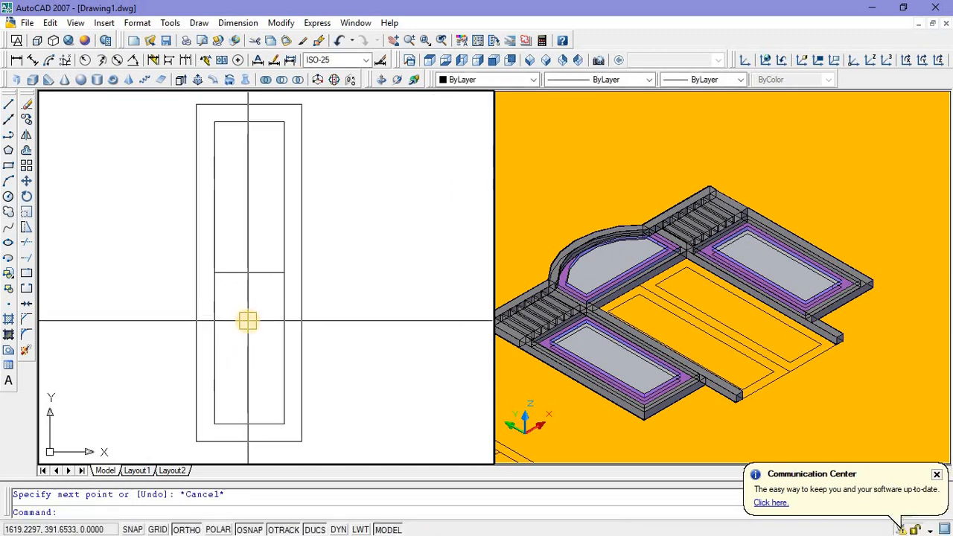
text(o)
key(Return)
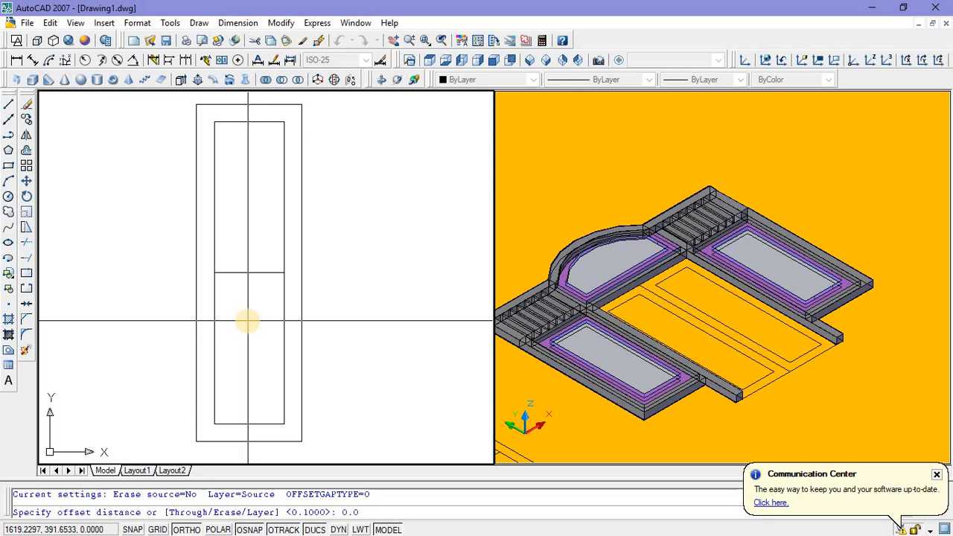
text(0.04)
key(Return)
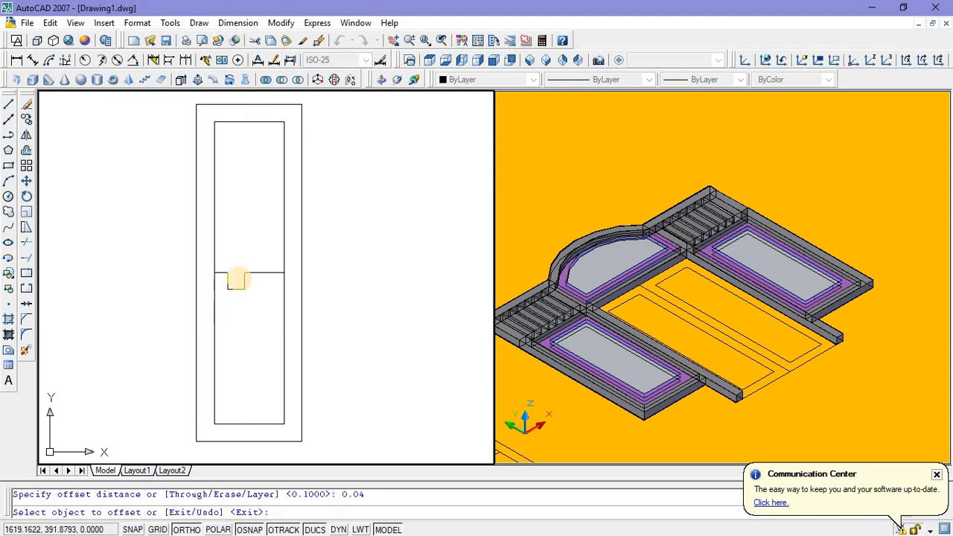
click(239, 274)
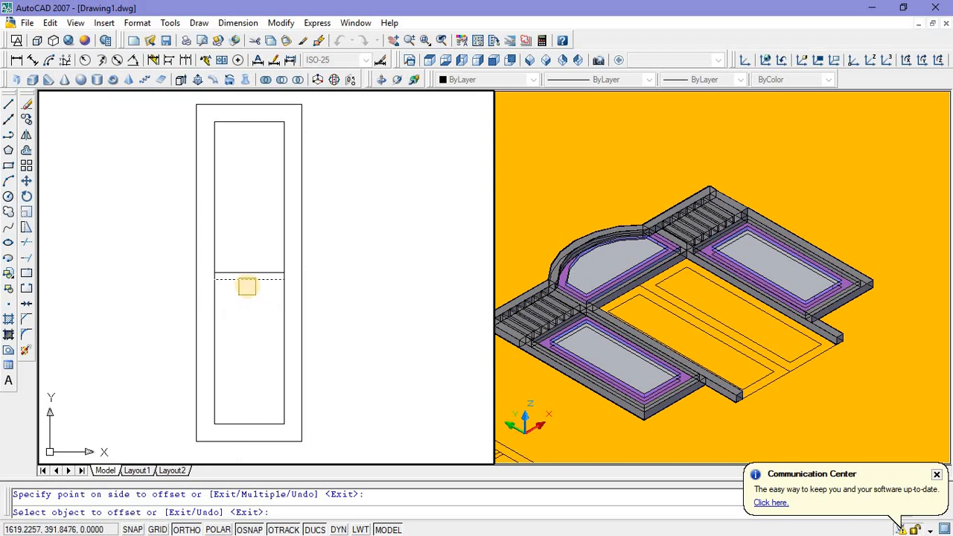
click(247, 283)
click(247, 312)
key(Escape)
Step: Delete the middle of the three closely spaced horizontal lines, leaving a rail between the outer two
scroll(251, 271, up, 4)
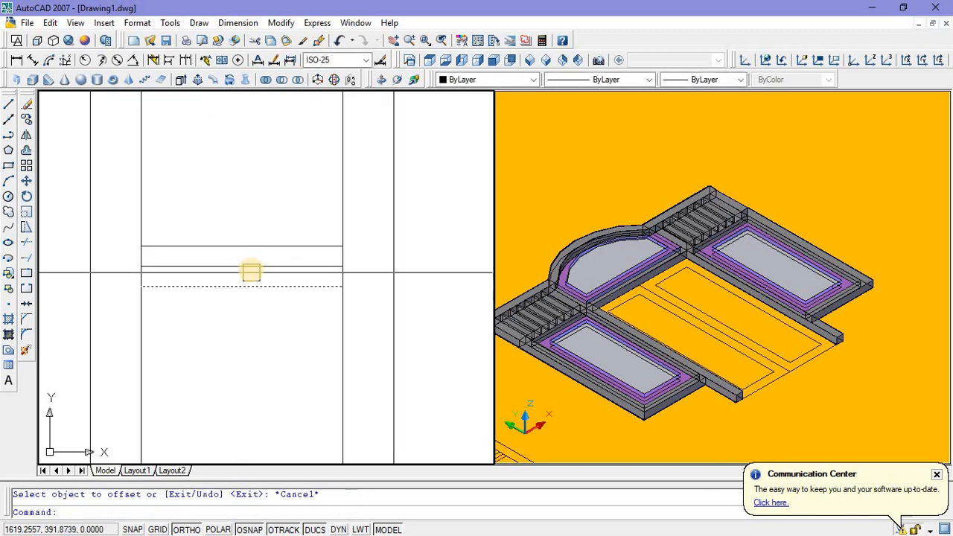
click(249, 266)
key(Delete)
Step: Draw a rectangle around the upper panel opening, from the inner frame's upper corner to the opposite end of the rail's upper line
scroll(249, 279, down, 4)
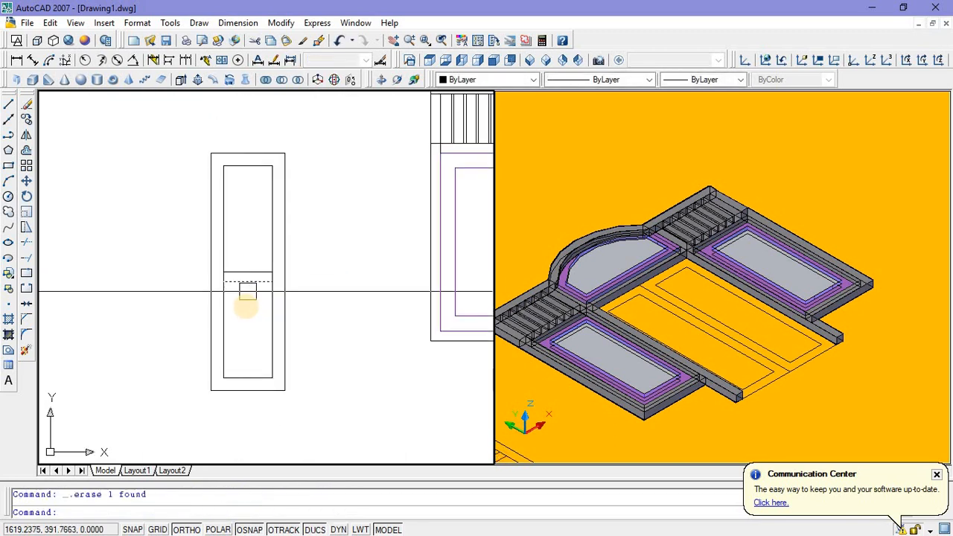
scroll(232, 309, up, 3)
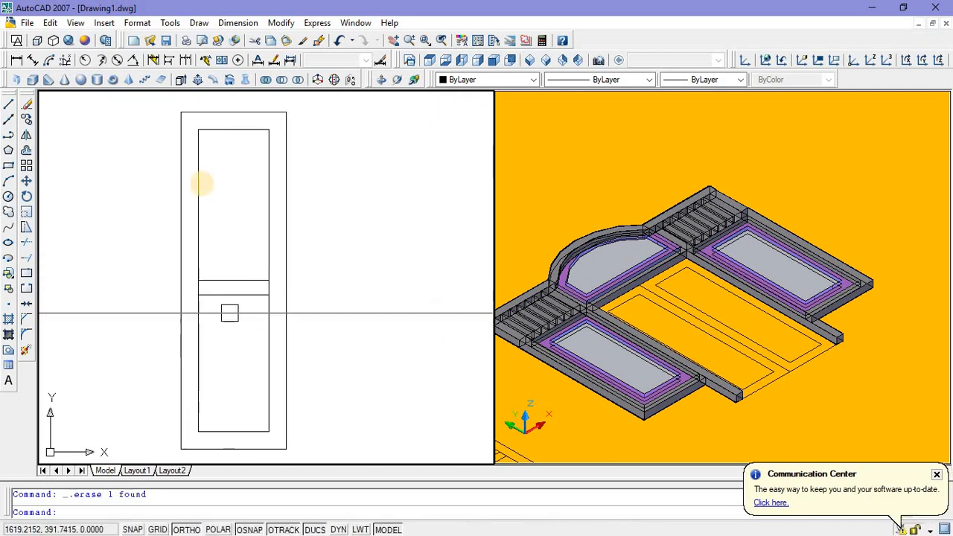
click(9, 166)
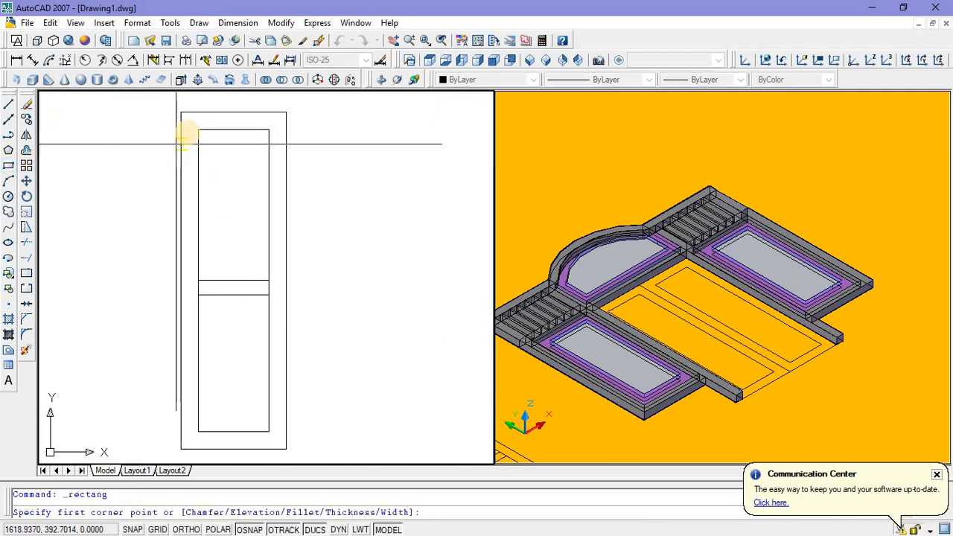
click(197, 129)
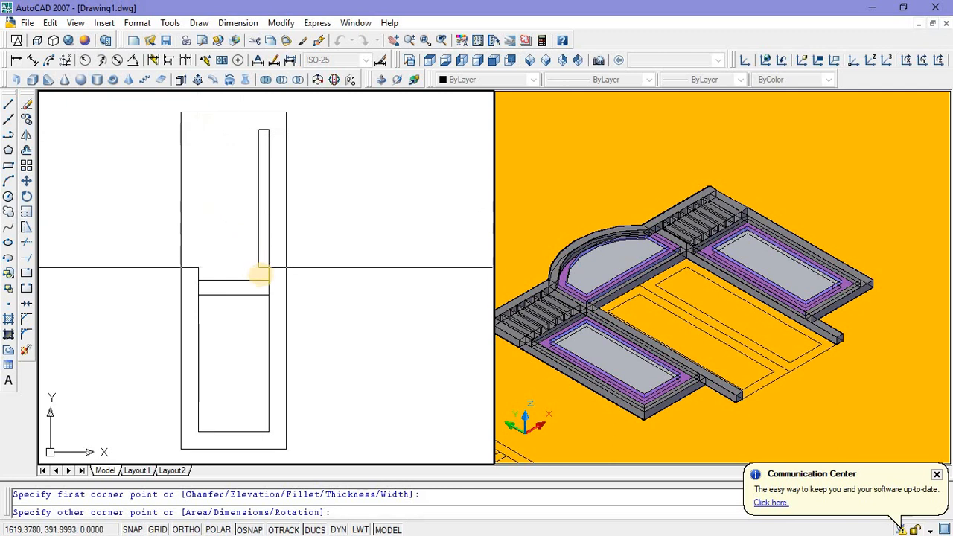
click(268, 280)
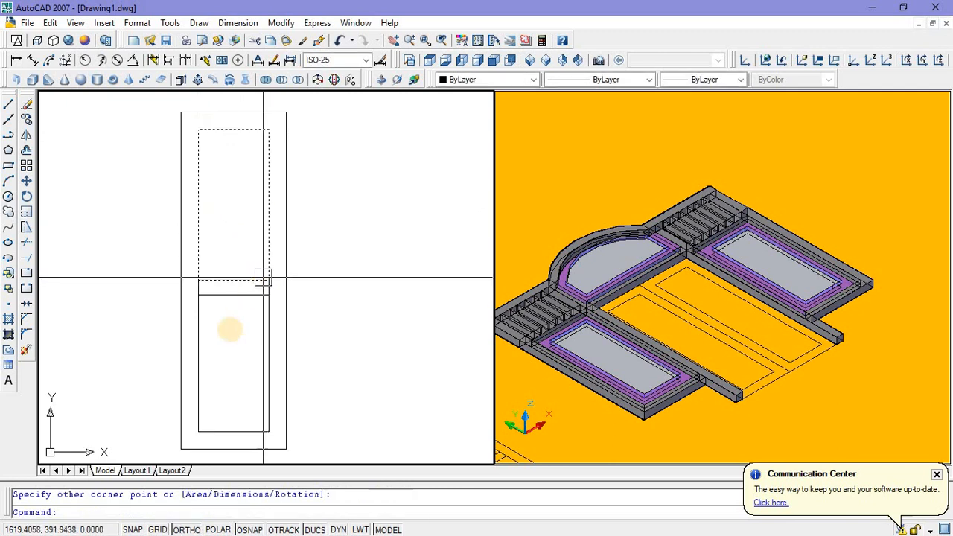
key(Escape)
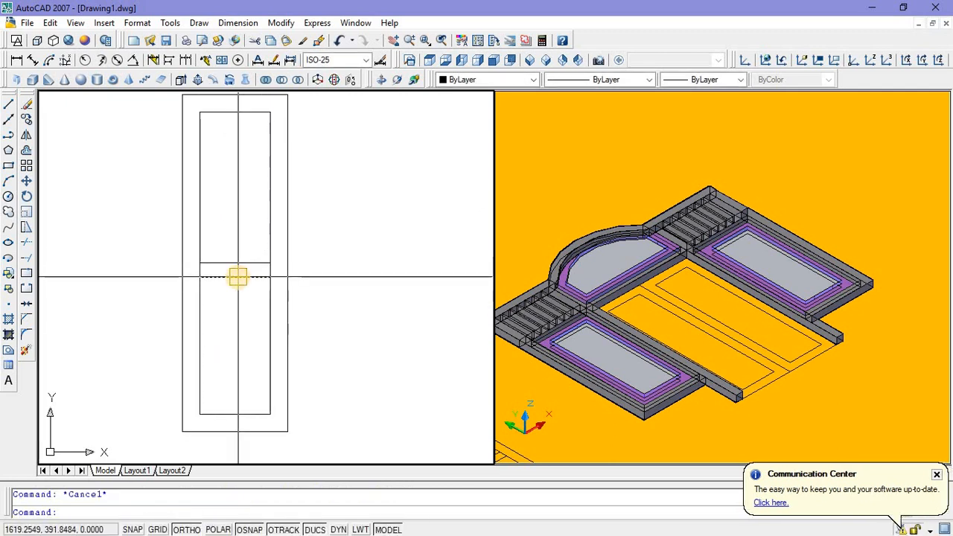
Step: Copy the rail's lower line about 0.34 units straight down inside the door leaf
click(234, 276)
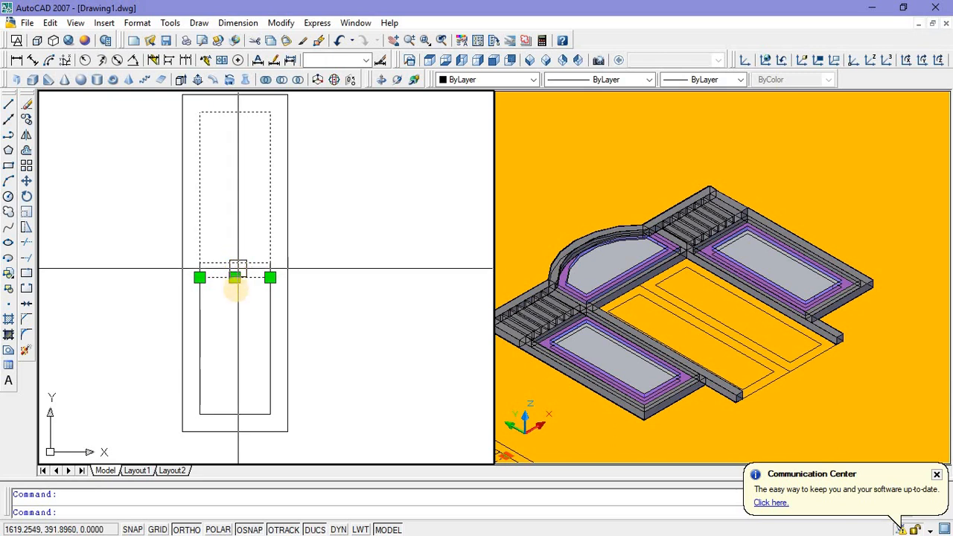
right_click(244, 300)
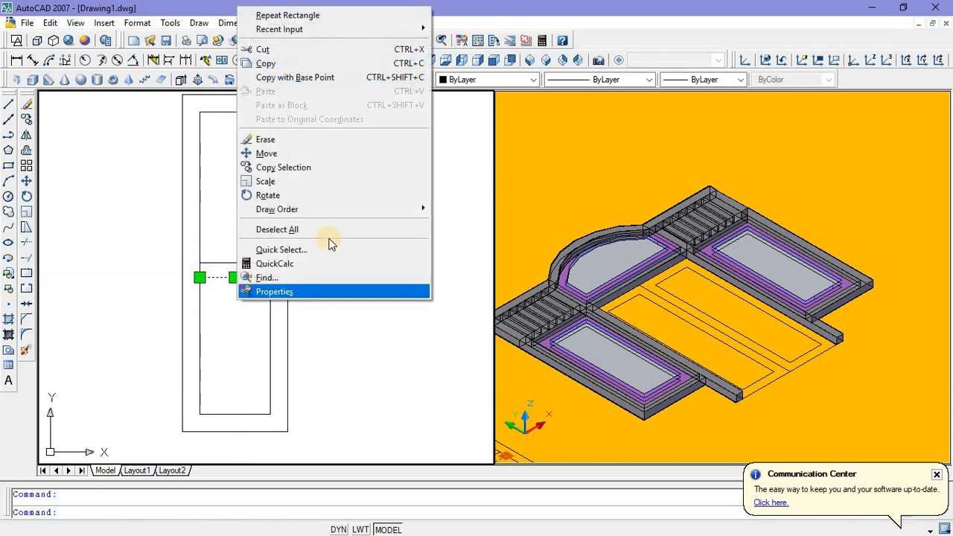
click(330, 168)
click(349, 283)
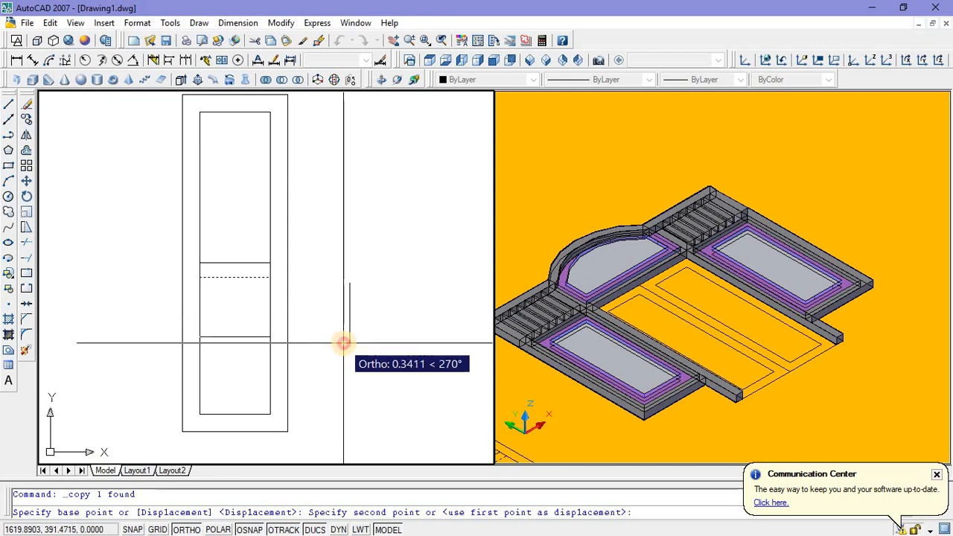
click(344, 343)
key(Escape)
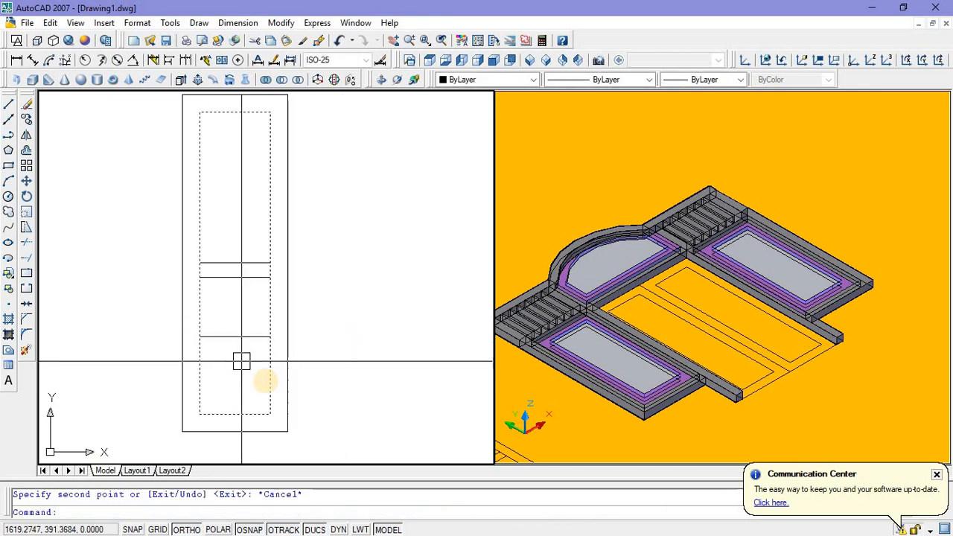
Step: Offset the copied horizontal line downward by 0.08 to form a second rail
text(o)
key(Return)
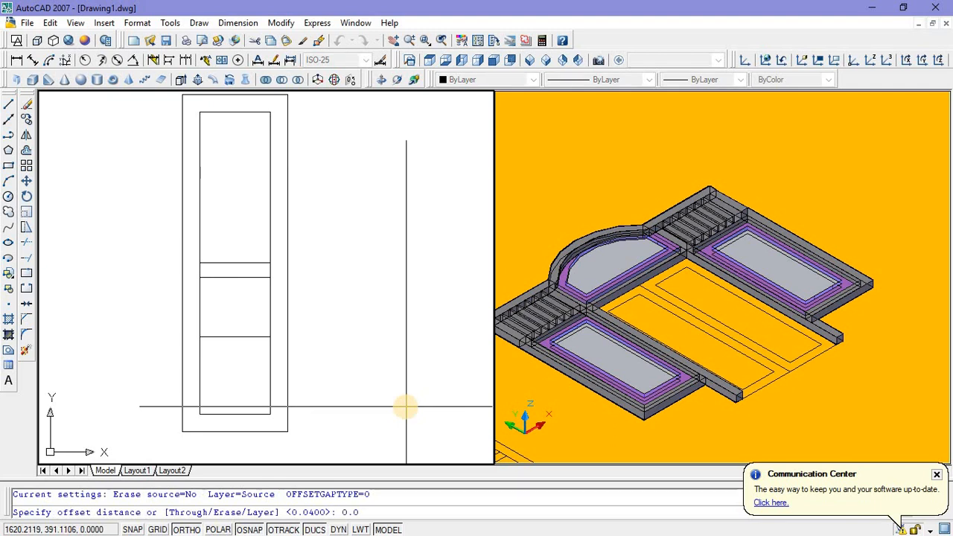
key(Return)
click(242, 362)
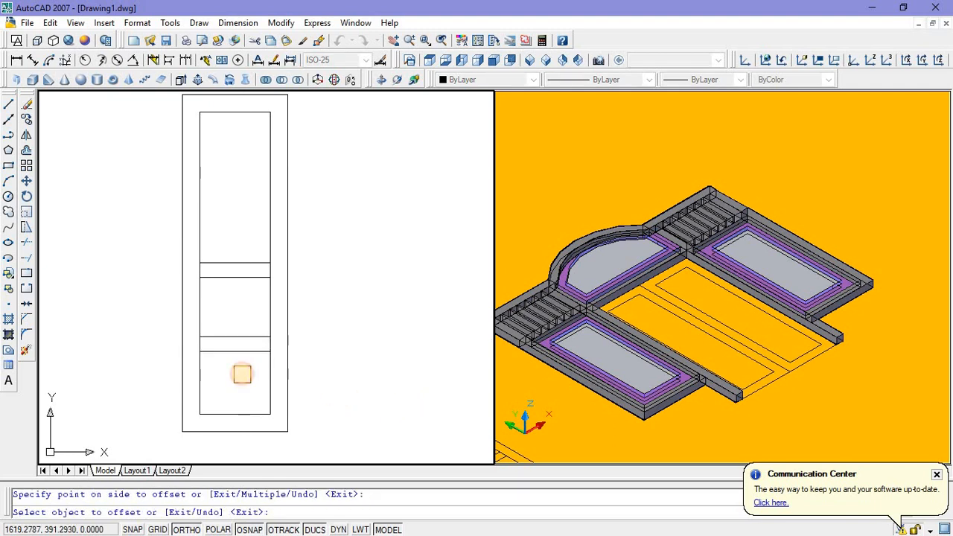
key(Escape)
Step: Offset the upper panel rectangle inward by 0.04
middle_drag(234, 382, 230, 396)
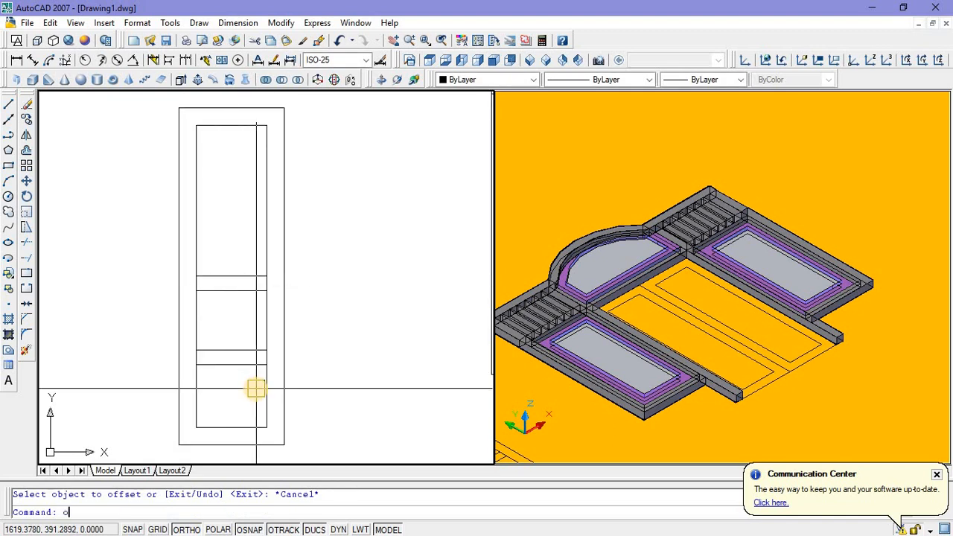
text(o)
key(Return)
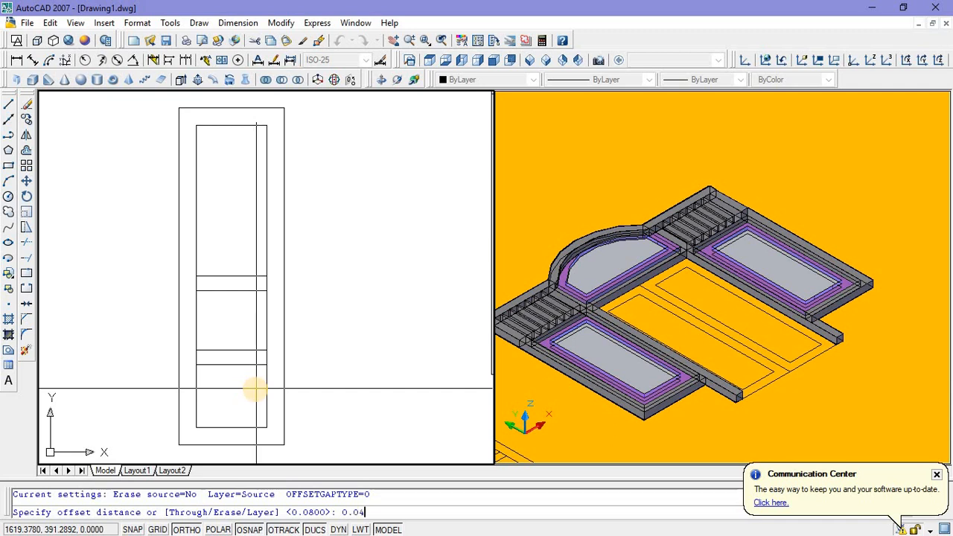
key(Return)
click(226, 282)
click(228, 236)
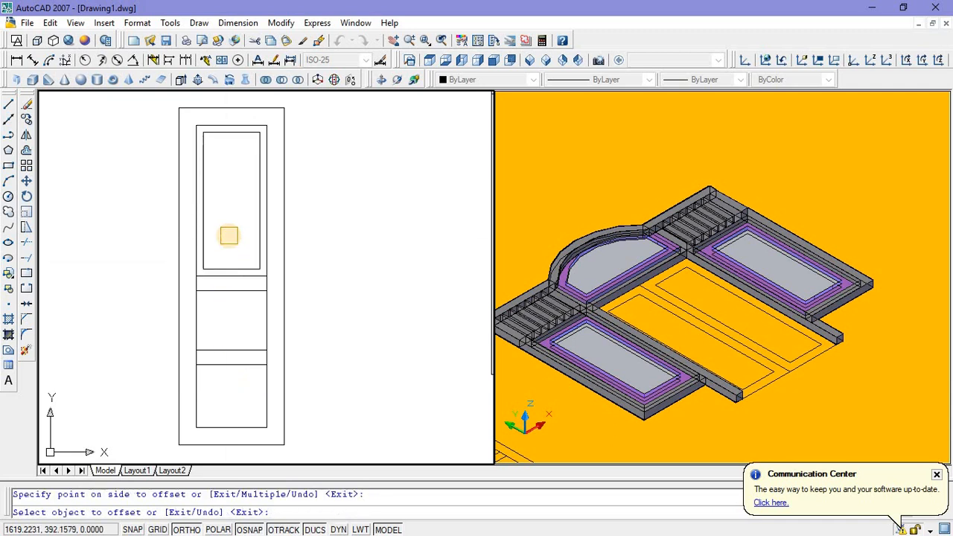
key(Escape)
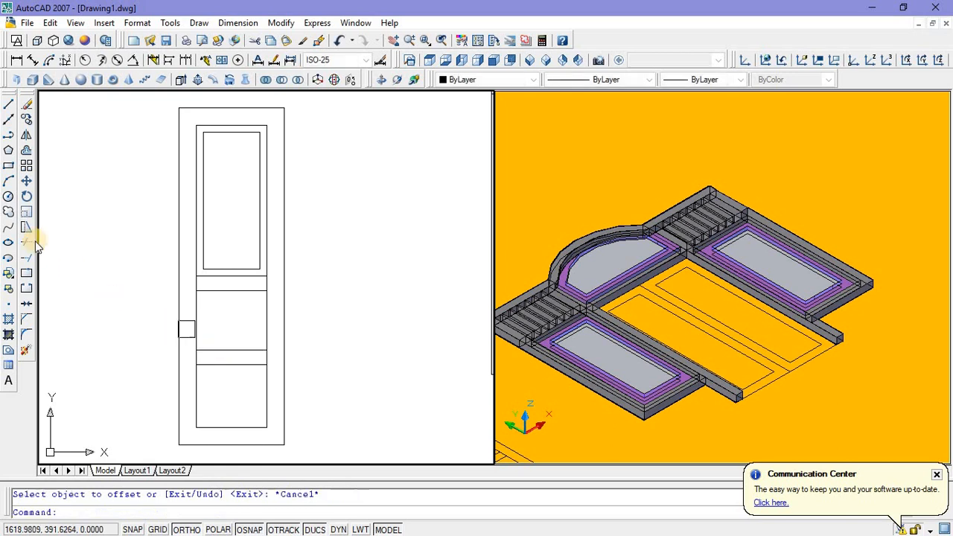
Step: Draw a rectangle around the middle panel opening between the two rails, corner to corner
click(9, 166)
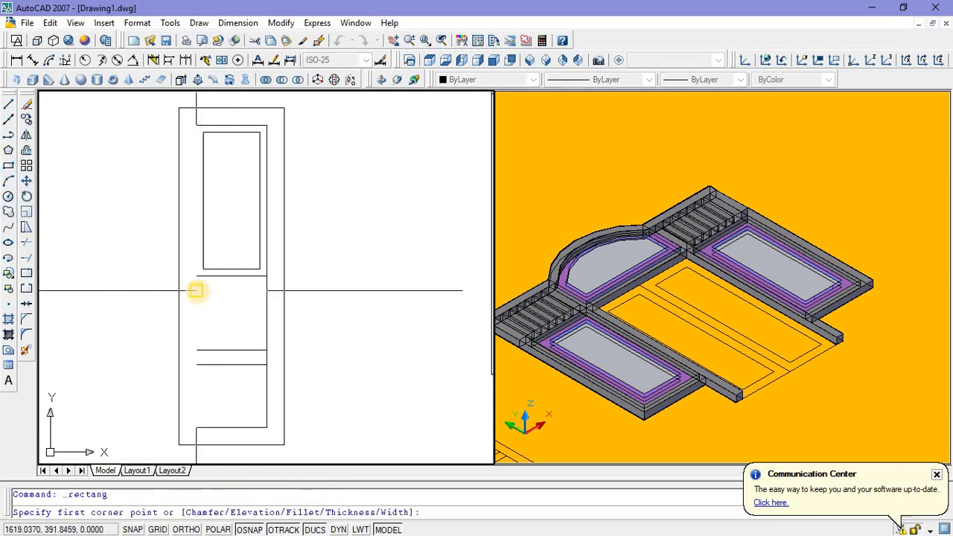
click(197, 290)
click(268, 351)
click(248, 349)
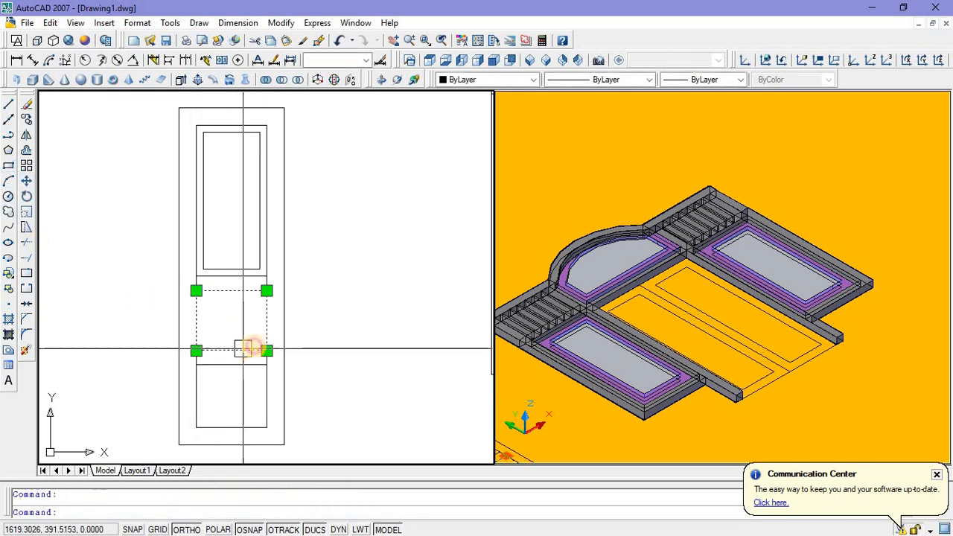
key(Escape)
Step: Offset the middle panel rectangle inward by 0.04
text(o)
key(Return)
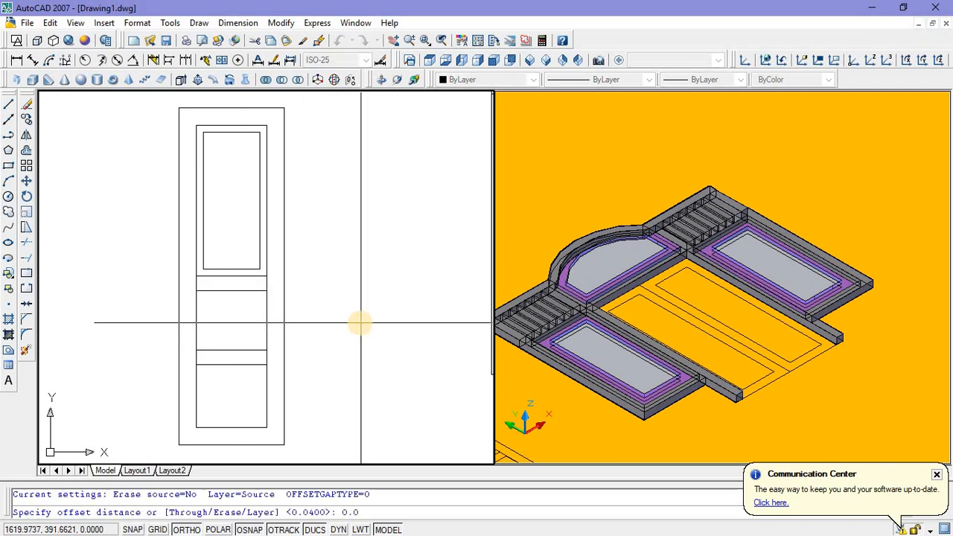
text(0.04)
key(Return)
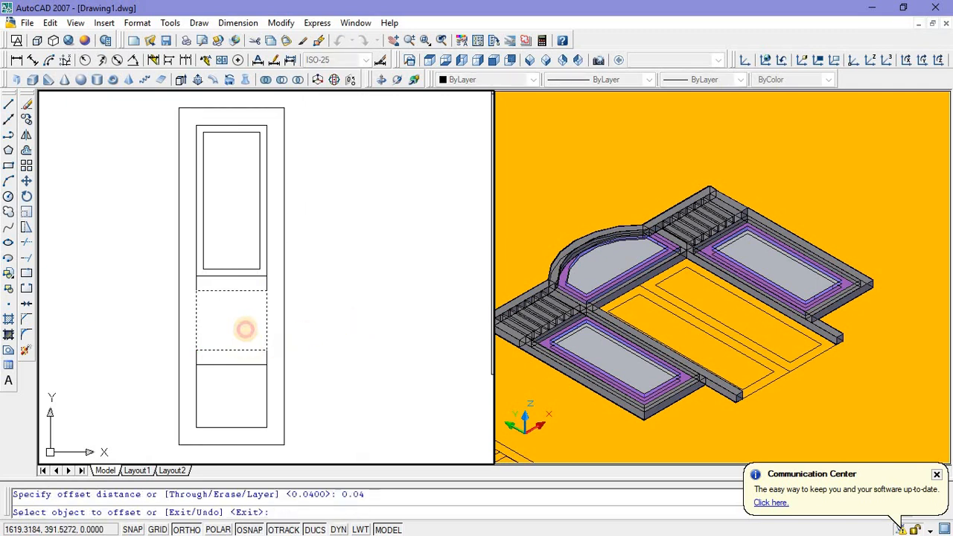
click(246, 329)
key(Escape)
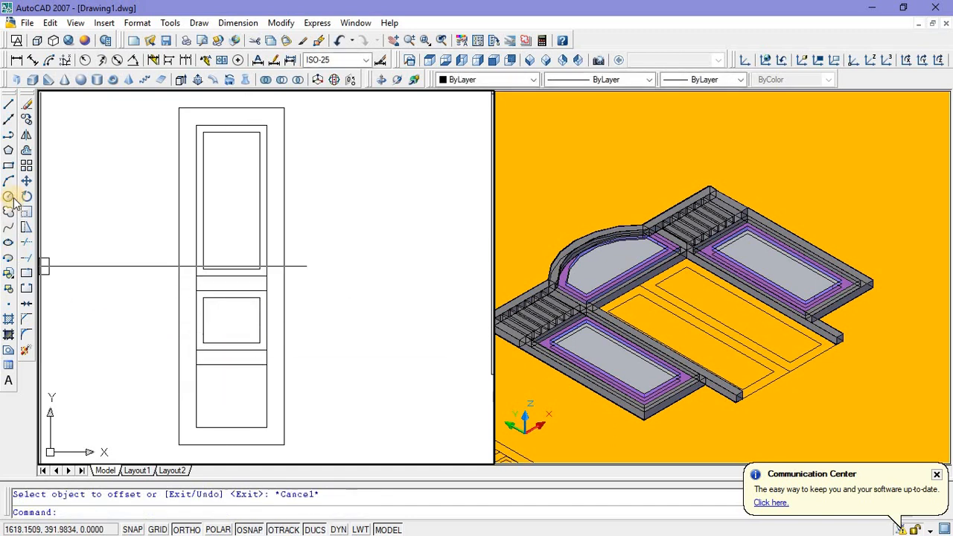
Step: Draw a rectangle around the lowest panel opening, from the second rail's lower line to the inner frame's opposite bottom corner
click(8, 165)
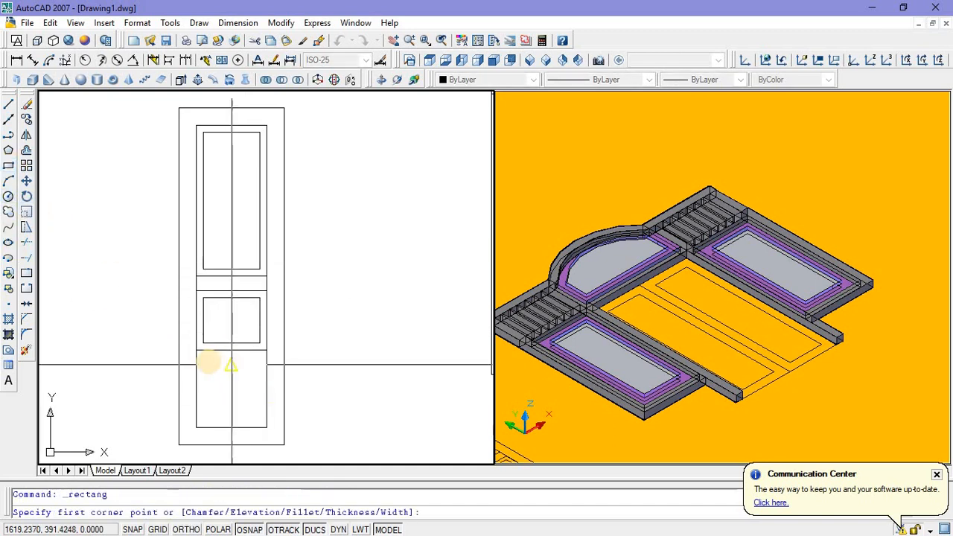
click(195, 365)
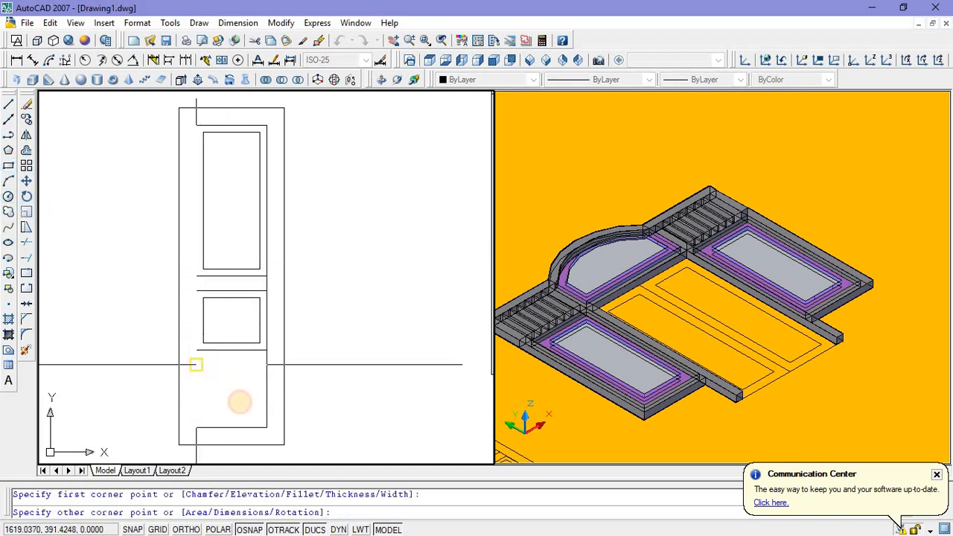
click(265, 426)
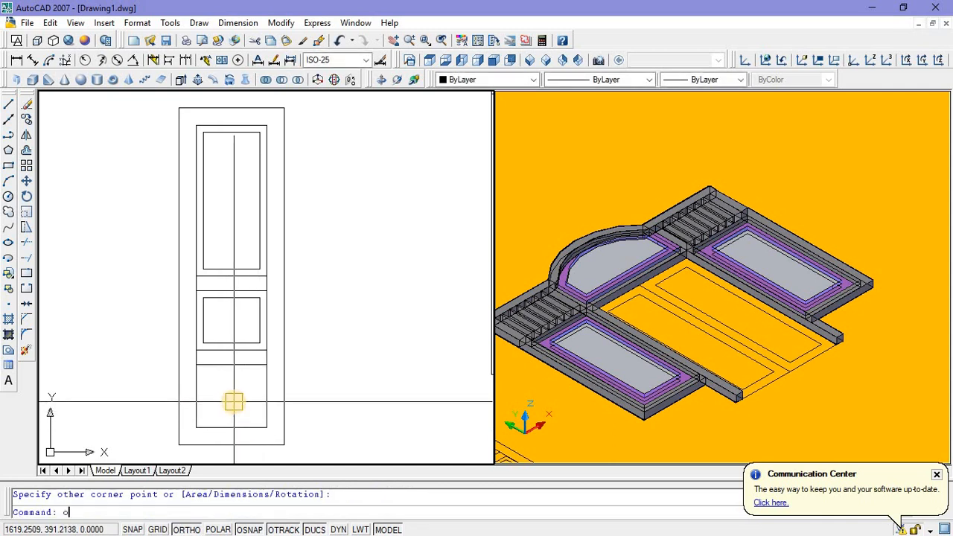
Step: Offset the lowest panel rectangle inward by 0.04
text(o)
key(Return)
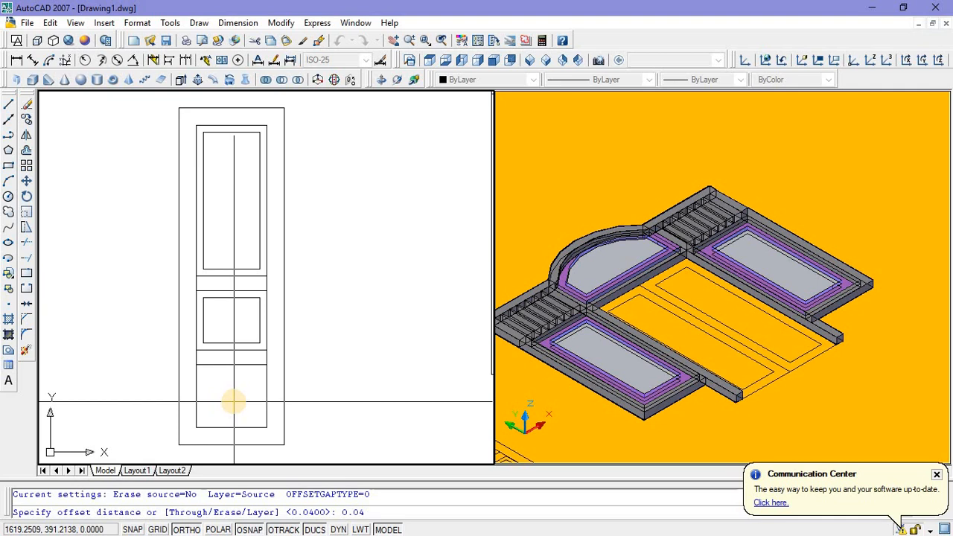
key(Return)
click(232, 366)
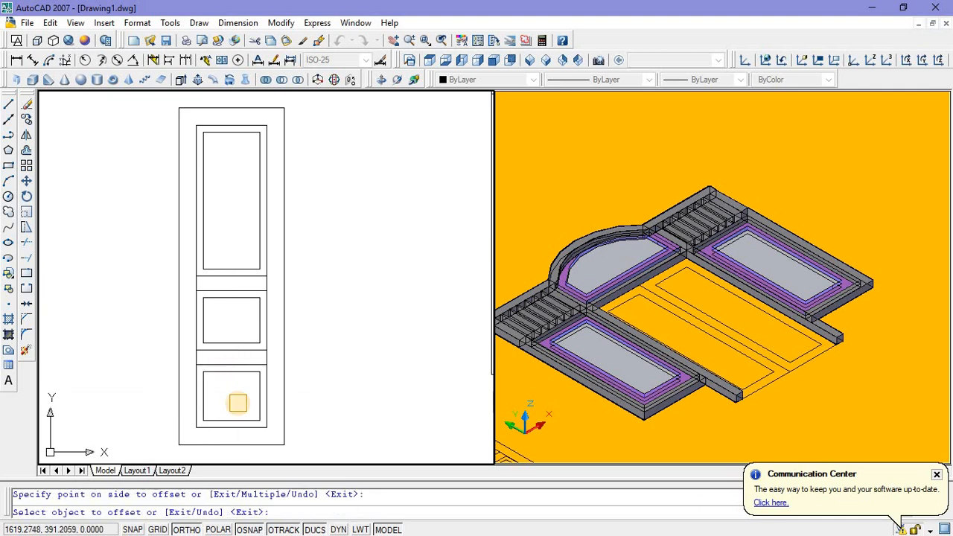
scroll(236, 398, up, 2)
scroll(227, 387, down, 4)
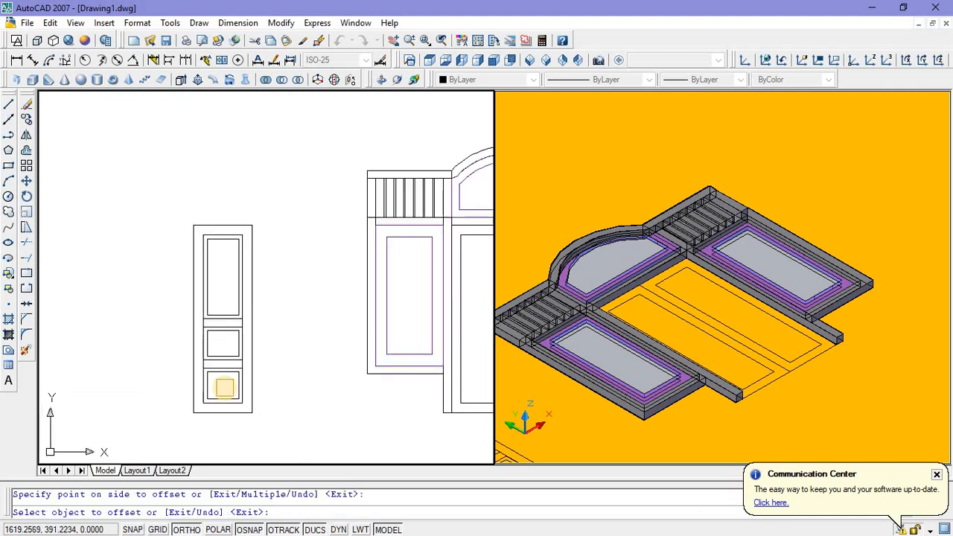
key(Escape)
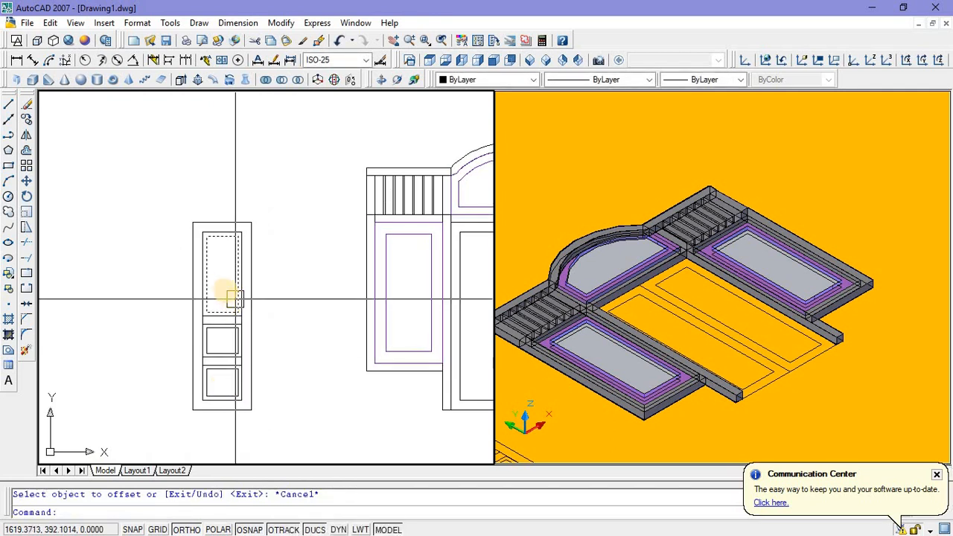
Step: Try to move the panel rectangles and rail lines sideways out of the door leaf outline, and undo the move
middle_drag(238, 222, 238, 227)
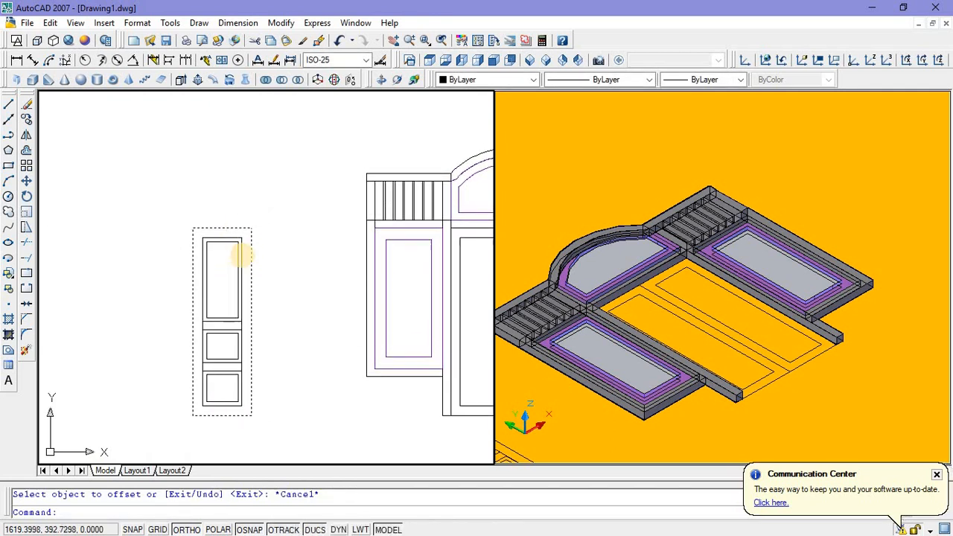
scroll(210, 239, up, 3)
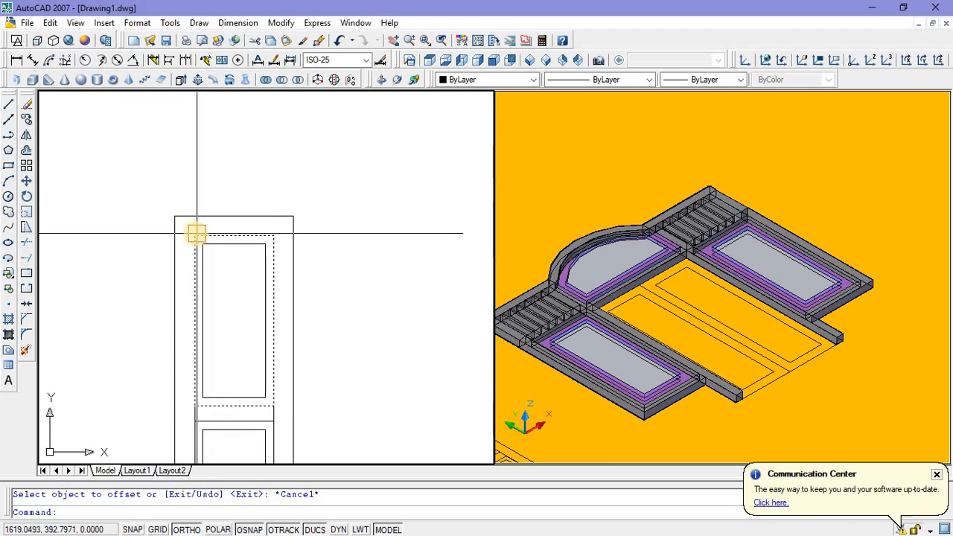
scroll(192, 229, up, 3)
click(187, 225)
scroll(187, 225, down, 4)
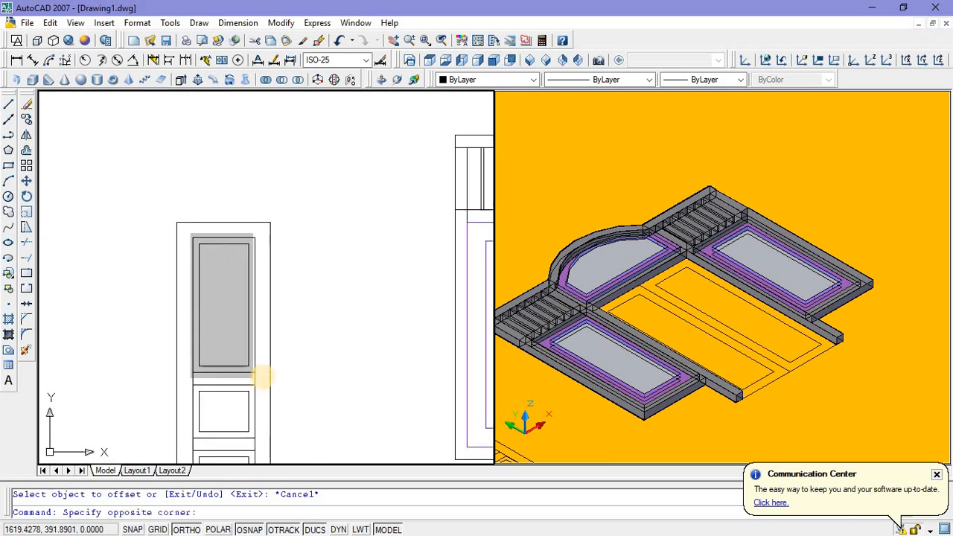
click(254, 376)
scroll(221, 379, up, 4)
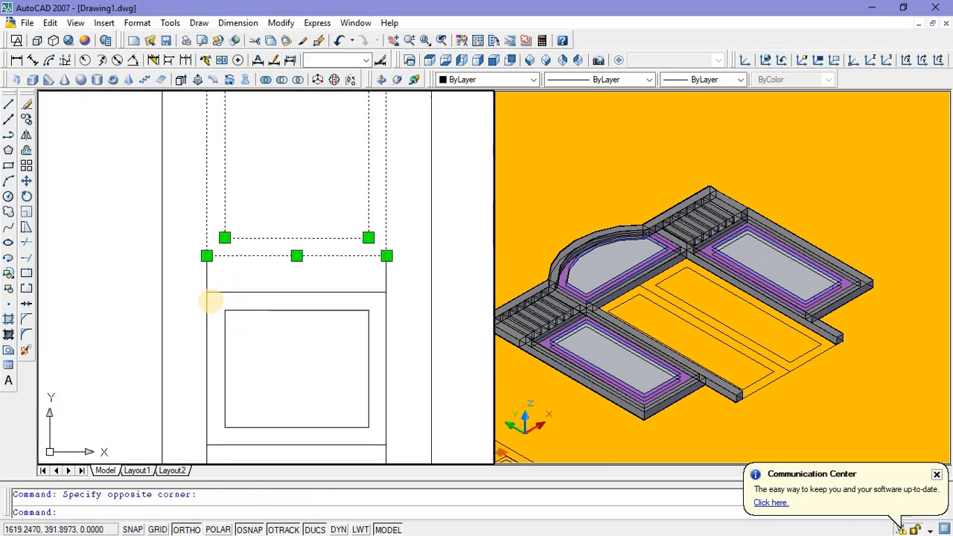
scroll(192, 287, down, 2)
click(192, 282)
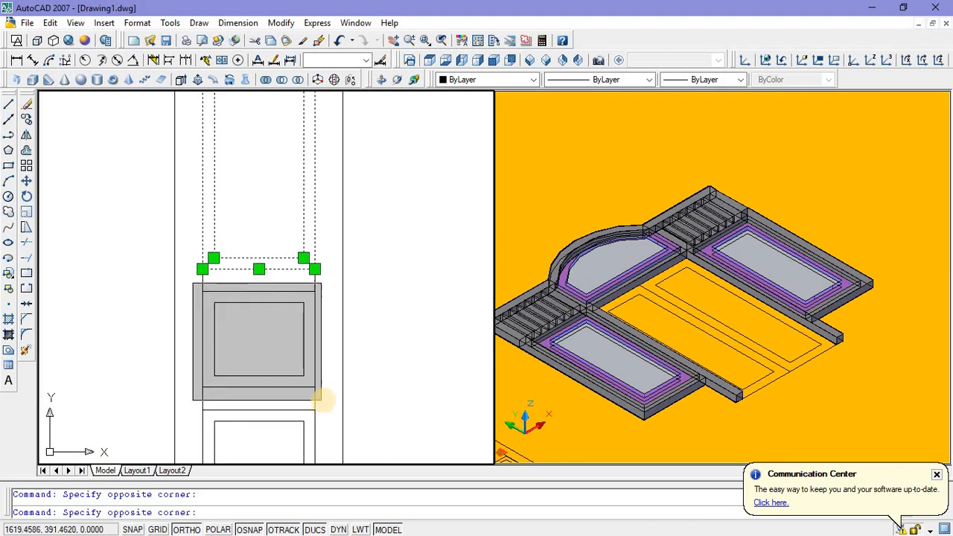
click(335, 413)
middle_drag(248, 400, 258, 285)
scroll(195, 293, up, 3)
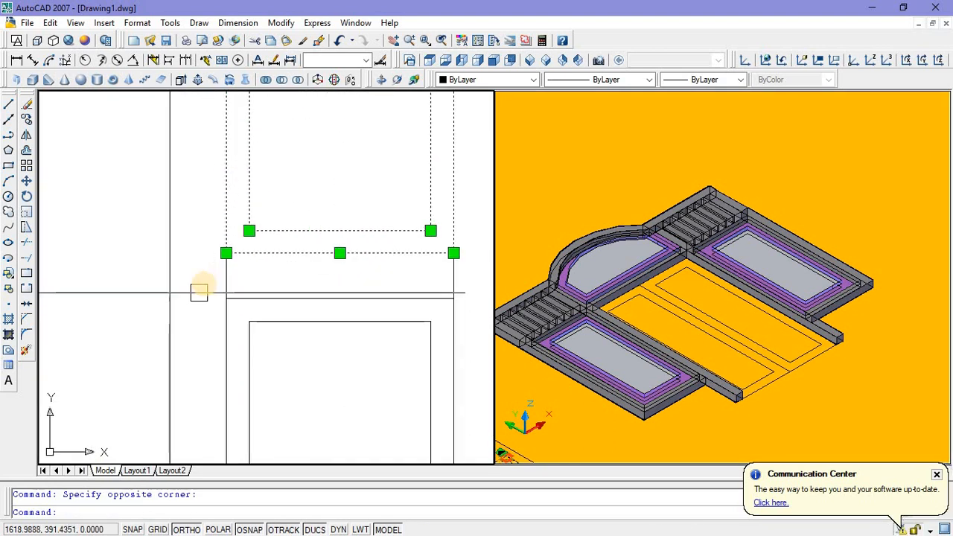
click(206, 285)
scroll(212, 294, down, 4)
click(312, 390)
scroll(312, 389, down, 2)
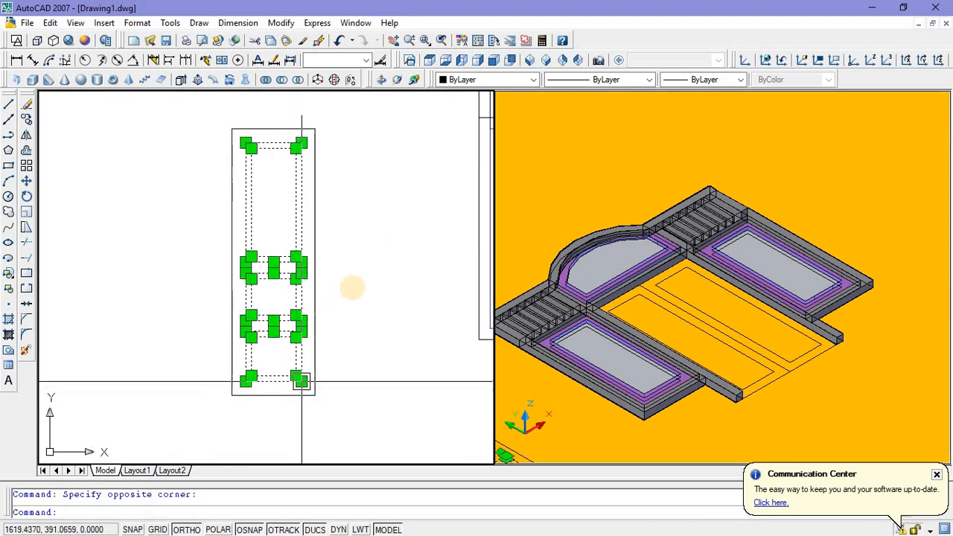
right_click(374, 325)
click(387, 389)
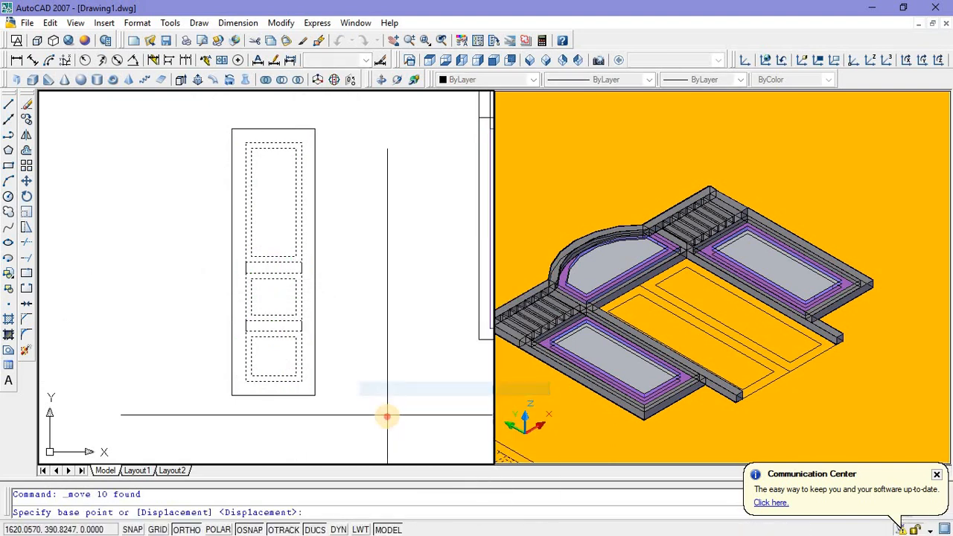
click(344, 422)
click(235, 425)
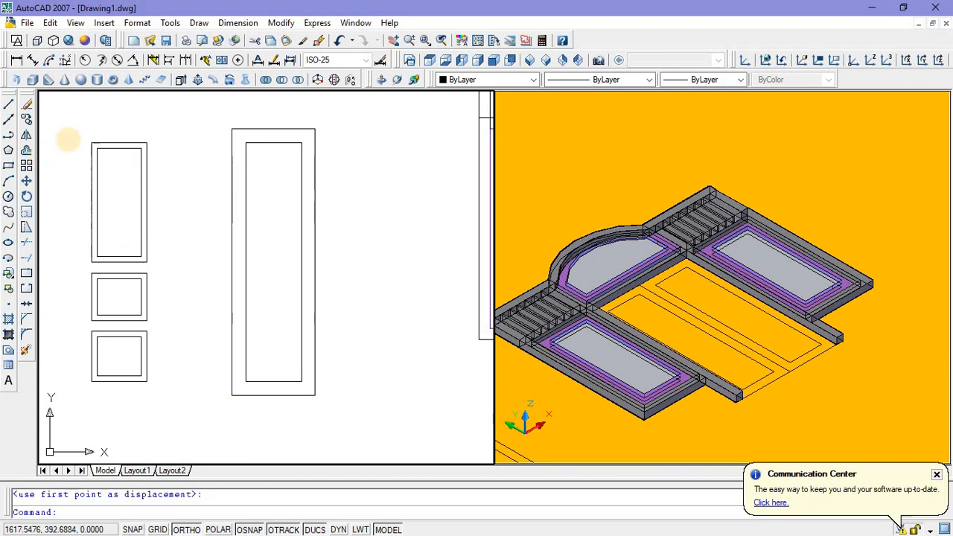
click(341, 42)
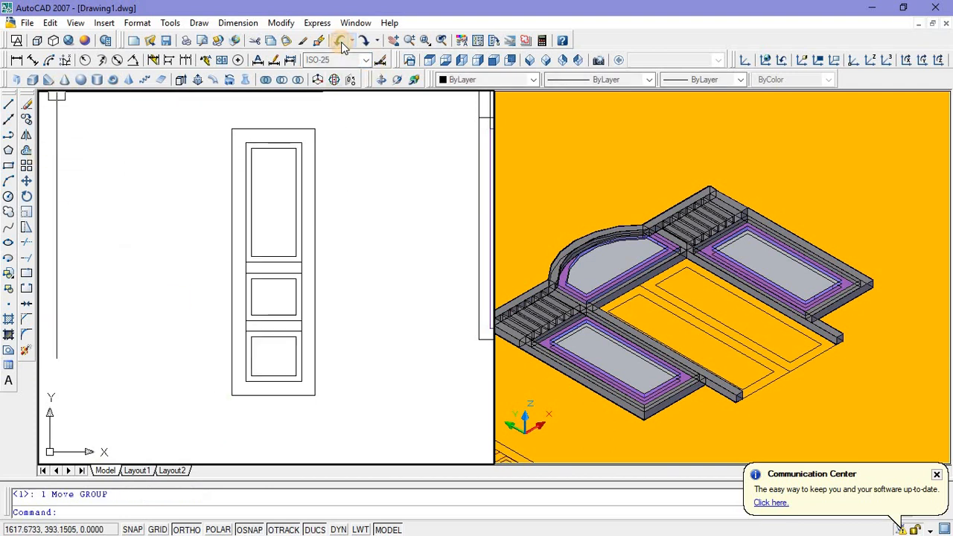
Step: Copy the inner frame with all its panel rectangles and rail lines horizontally to the free space left of the door leaf outline
scroll(245, 132, up, 4)
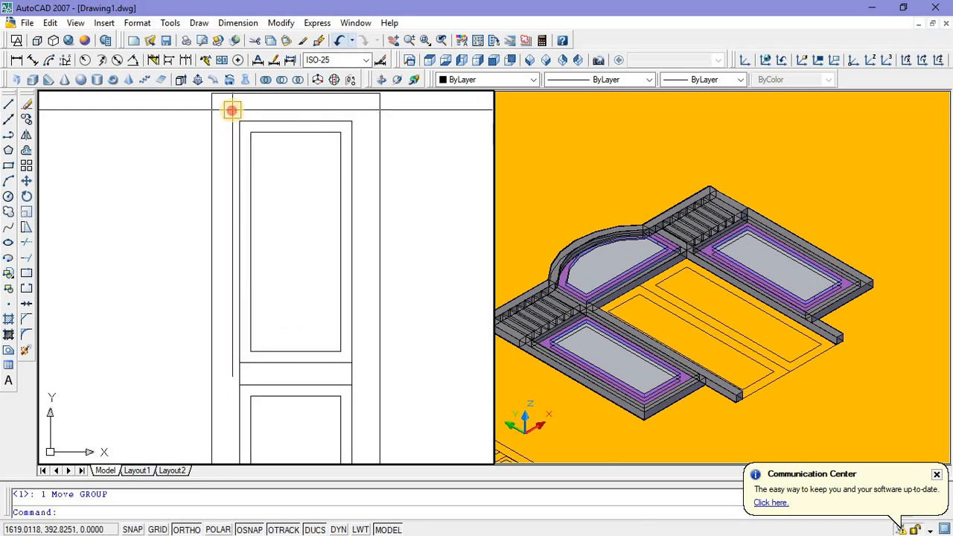
click(231, 111)
scroll(232, 111, down, 2)
click(319, 435)
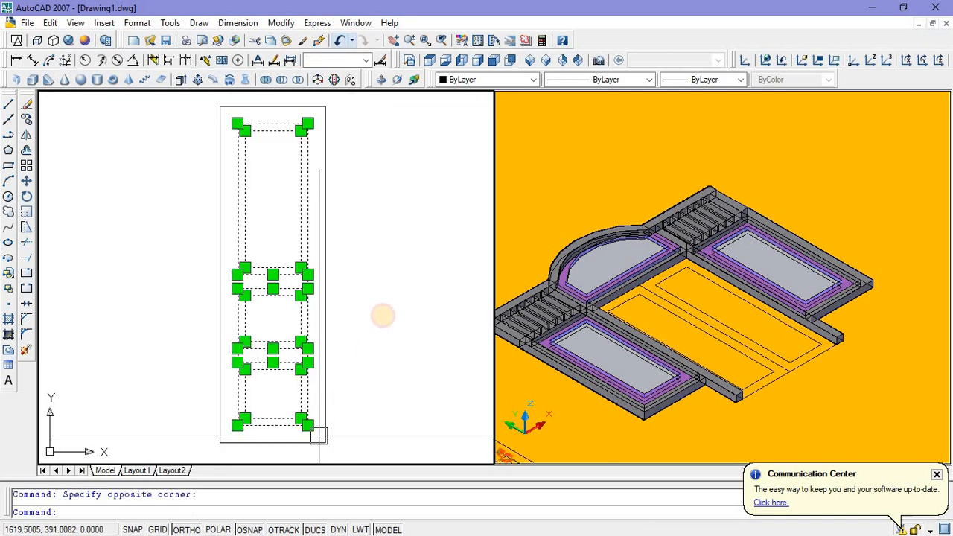
right_click(383, 316)
click(406, 177)
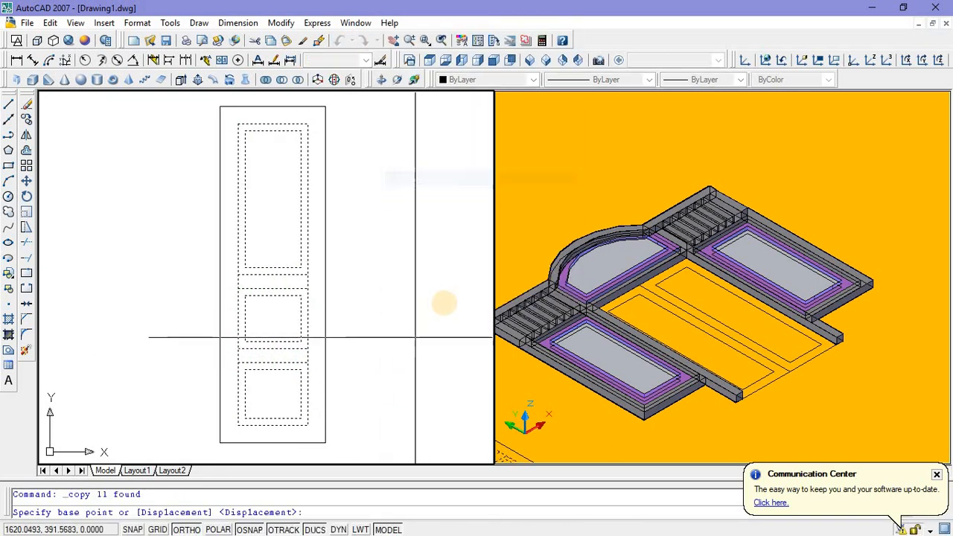
click(454, 294)
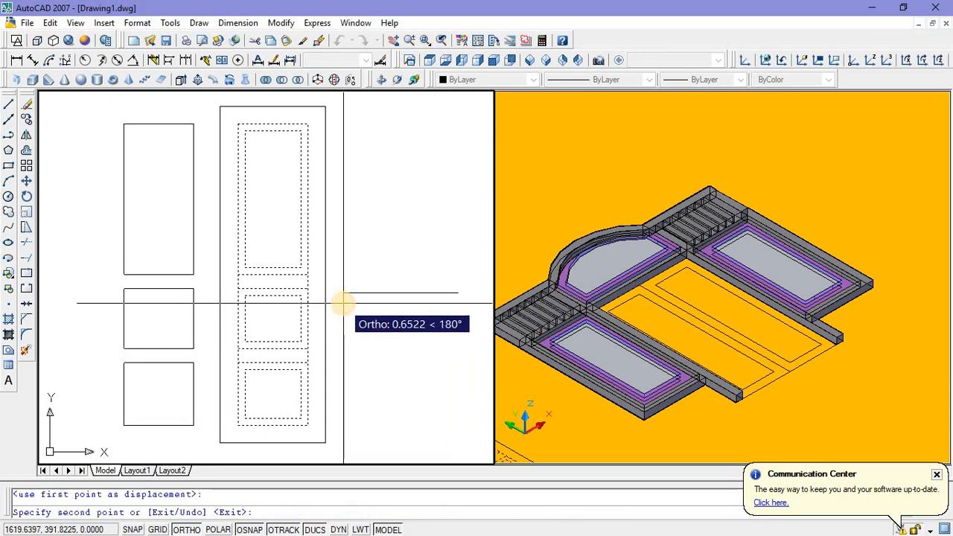
key(Escape)
middle_drag(277, 314, 288, 310)
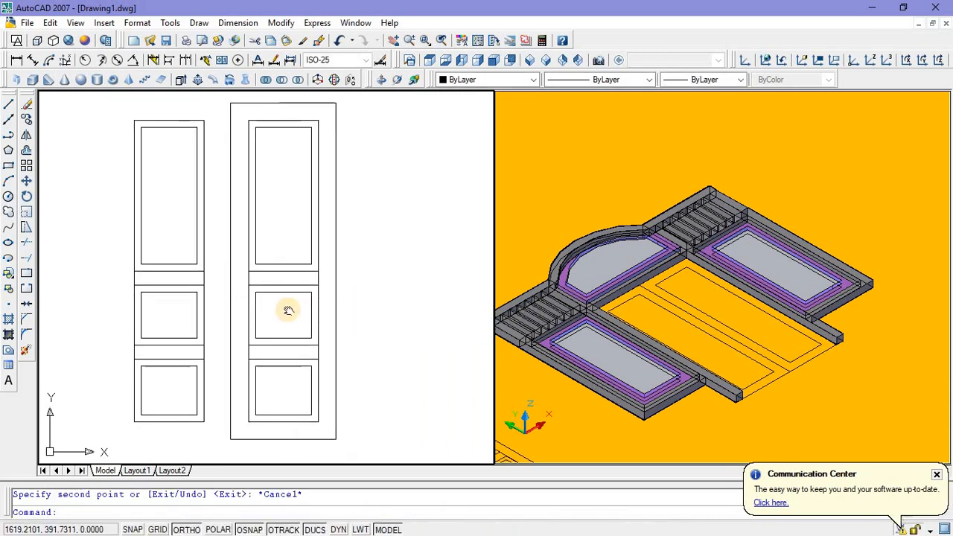
middle_drag(212, 262, 255, 261)
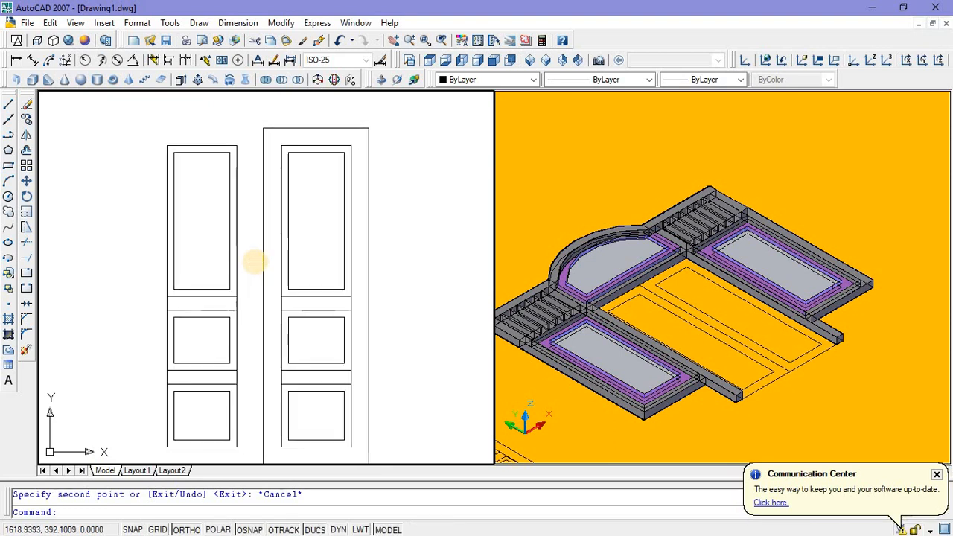
Step: Extrude the outer door leaf rectangle to a height of 0.04
click(549, 389)
scroll(550, 389, down, 4)
middle_drag(504, 449, 635, 388)
scroll(650, 356, up, 6)
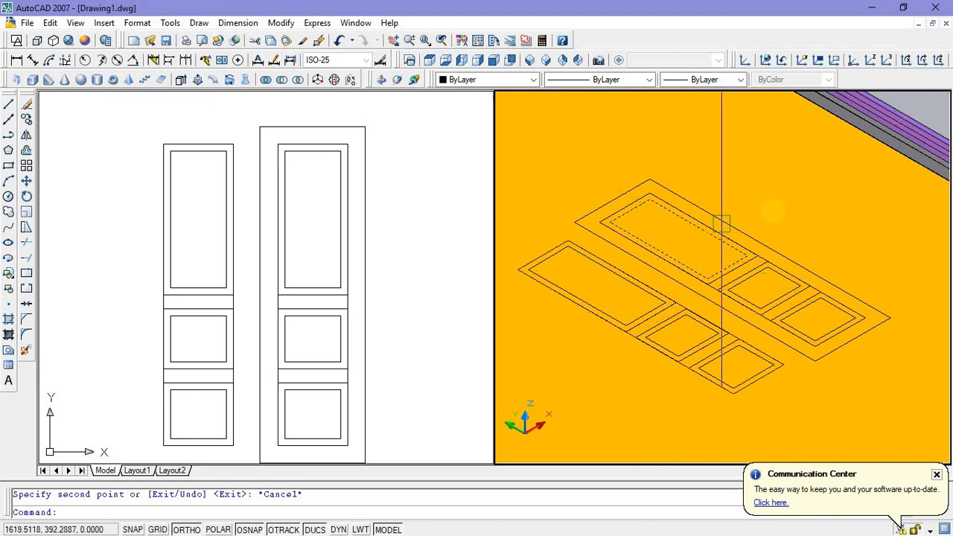
scroll(384, 271, down, 4)
middle_drag(385, 271, 412, 267)
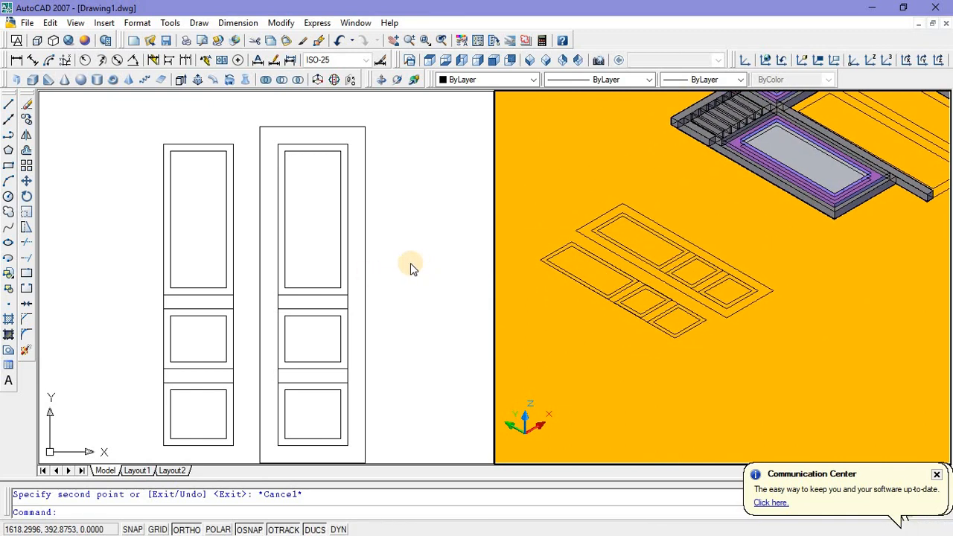
scroll(408, 268, up, 3)
click(404, 272)
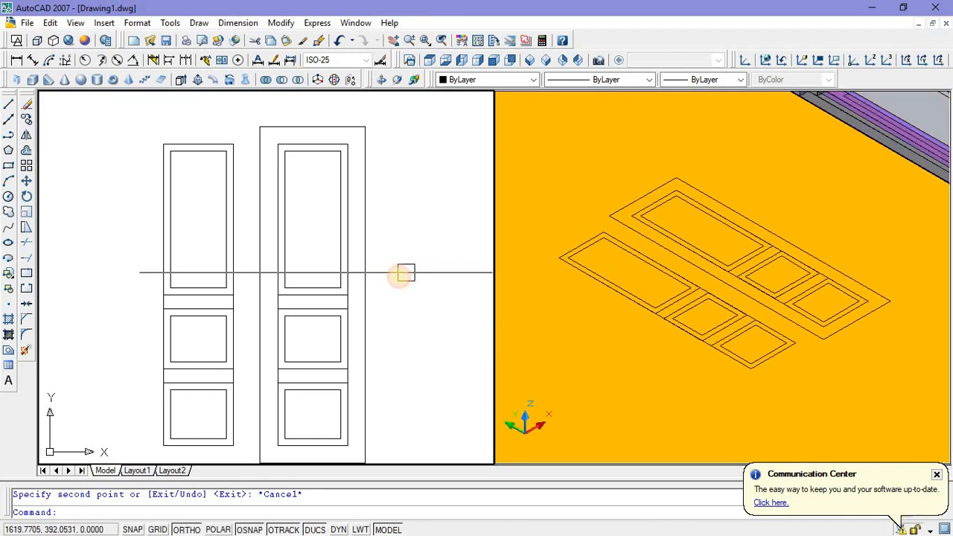
middle_drag(372, 283, 351, 266)
click(346, 265)
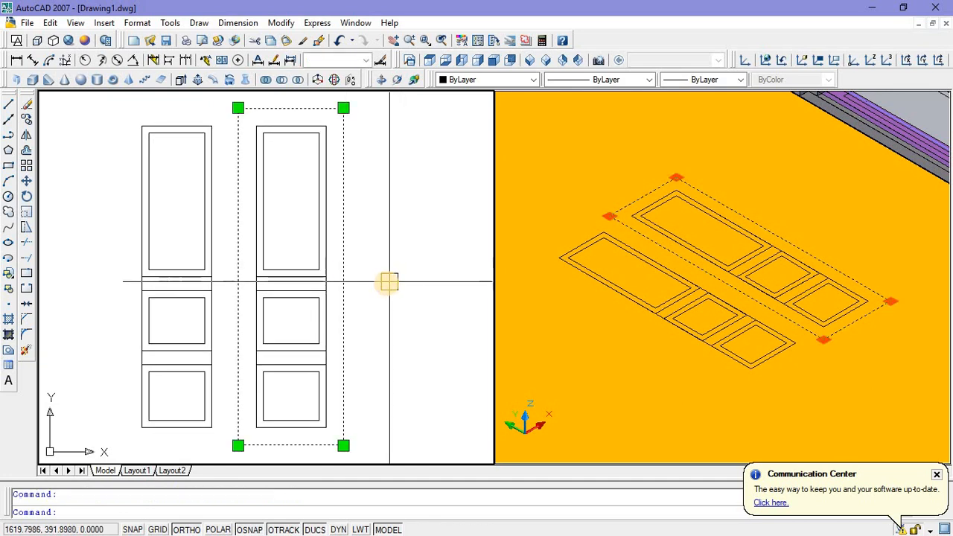
scroll(387, 282, down, 2)
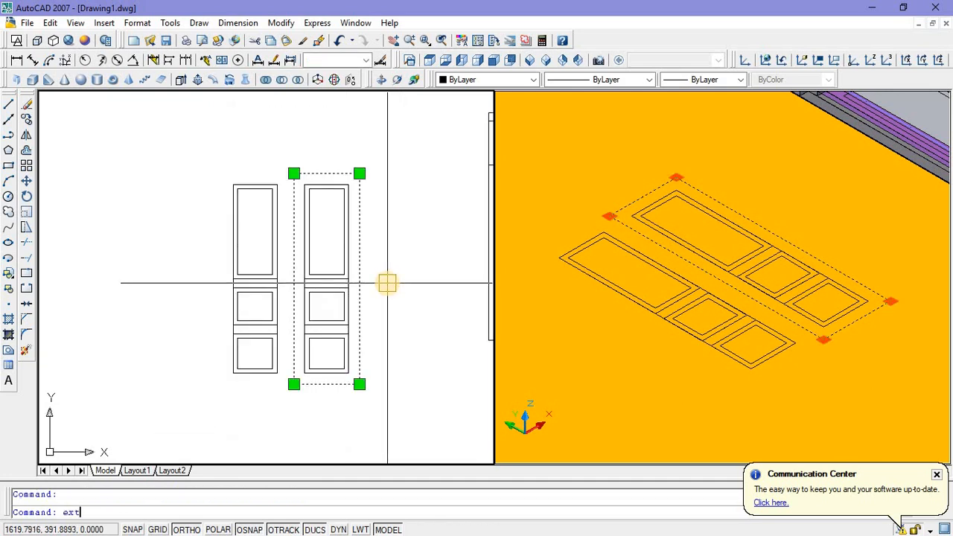
key(Return)
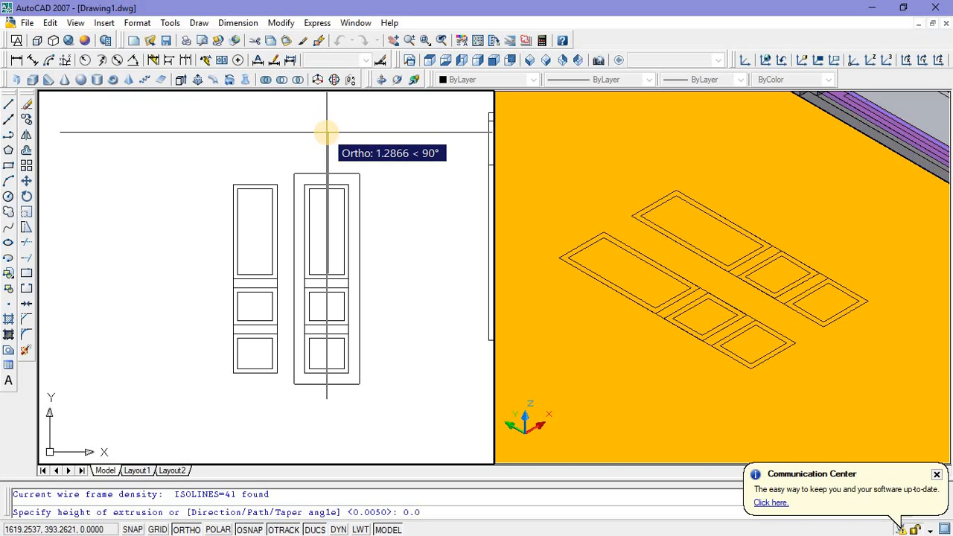
key(Return)
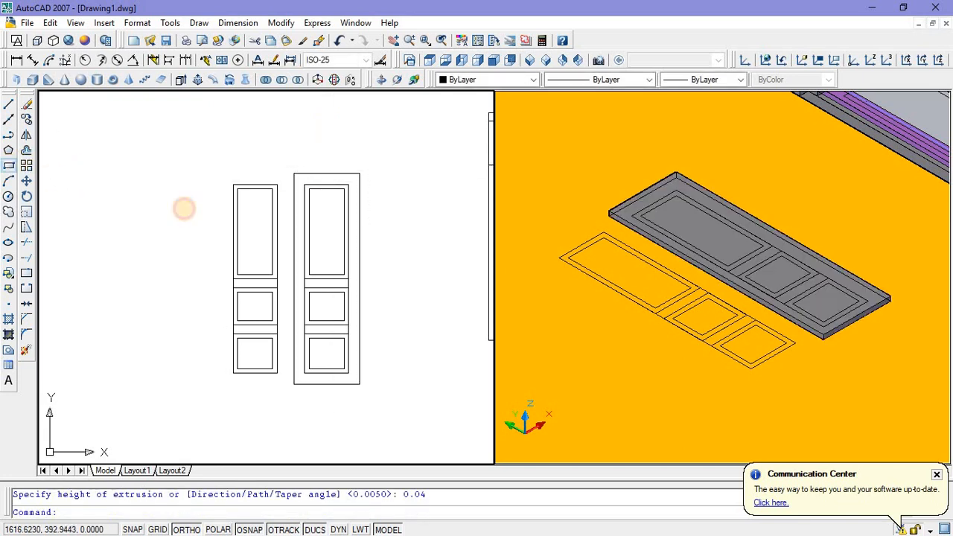
Step: Draw a rectangle over the leaf's inner frame between its opposite corners and extrude it to a height of 1
click(304, 188)
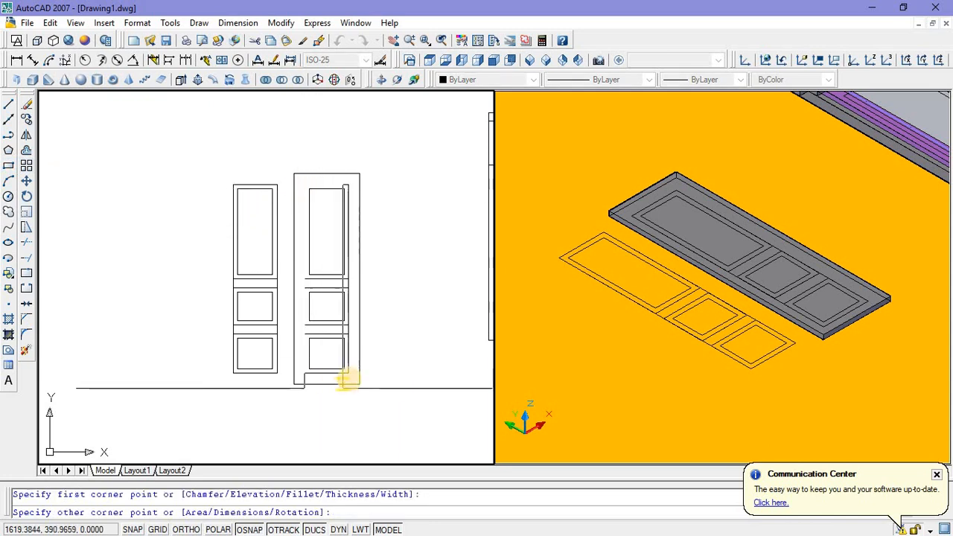
click(347, 374)
click(342, 375)
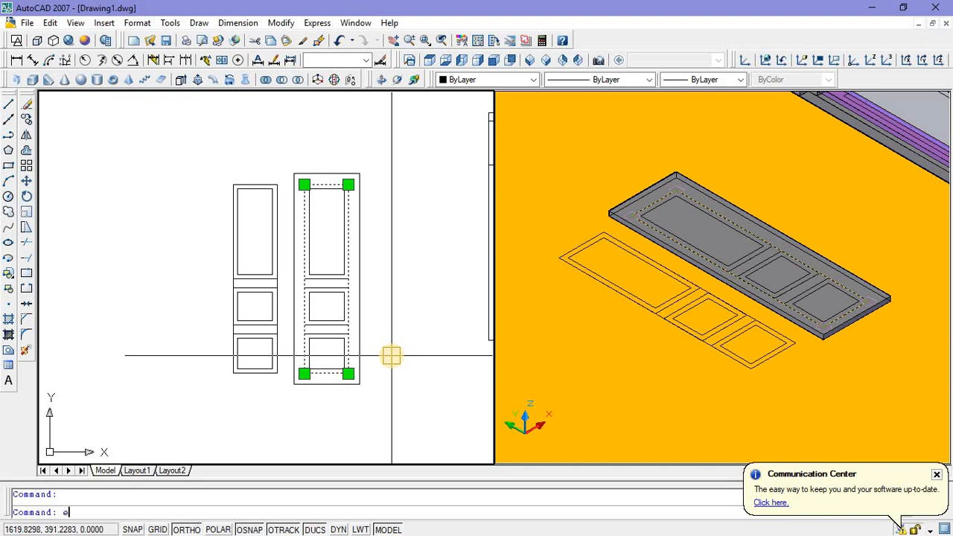
key(Return)
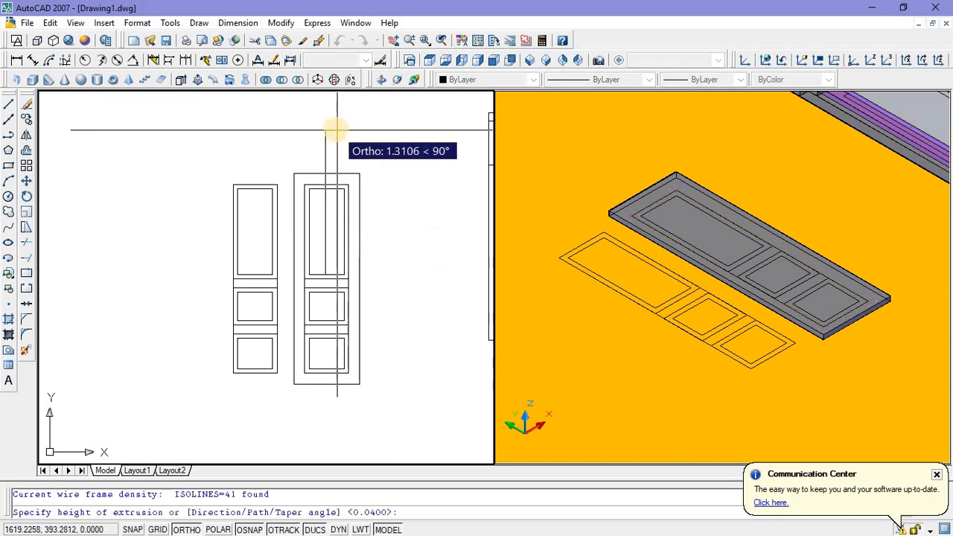
text(1)
key(Return)
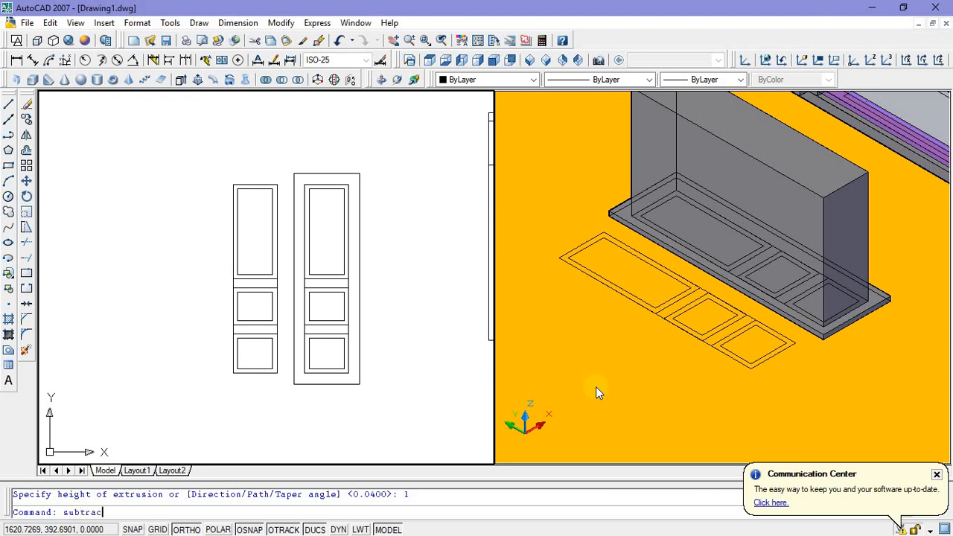
key(Return)
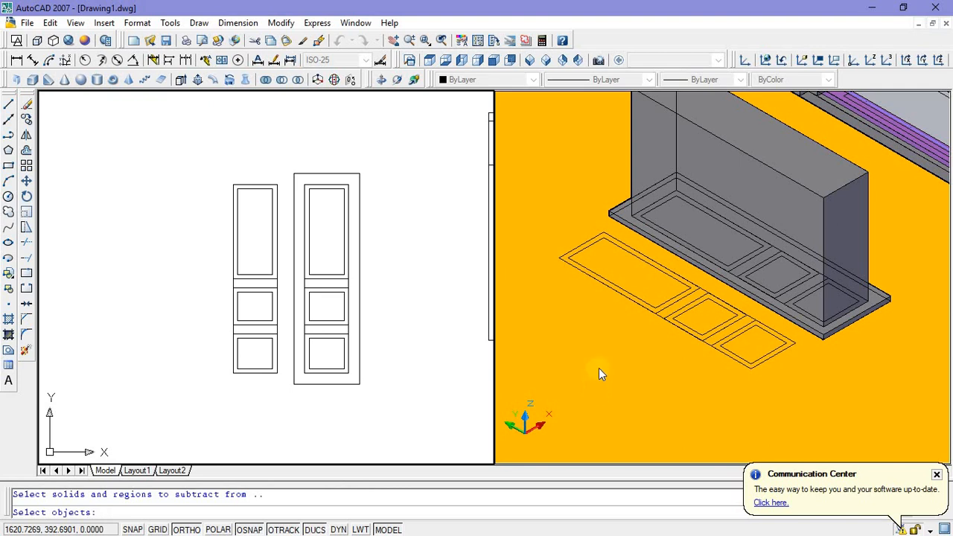
key(Return)
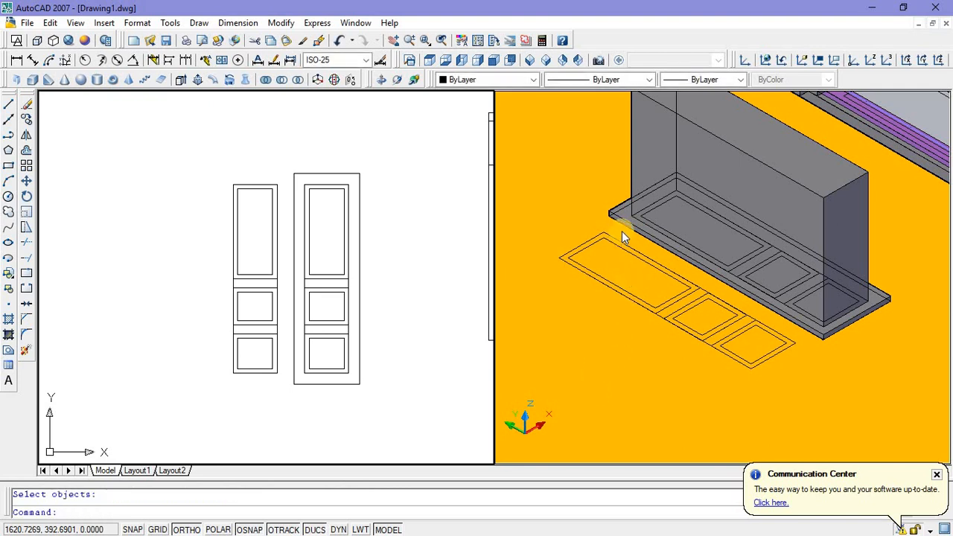
key(Escape)
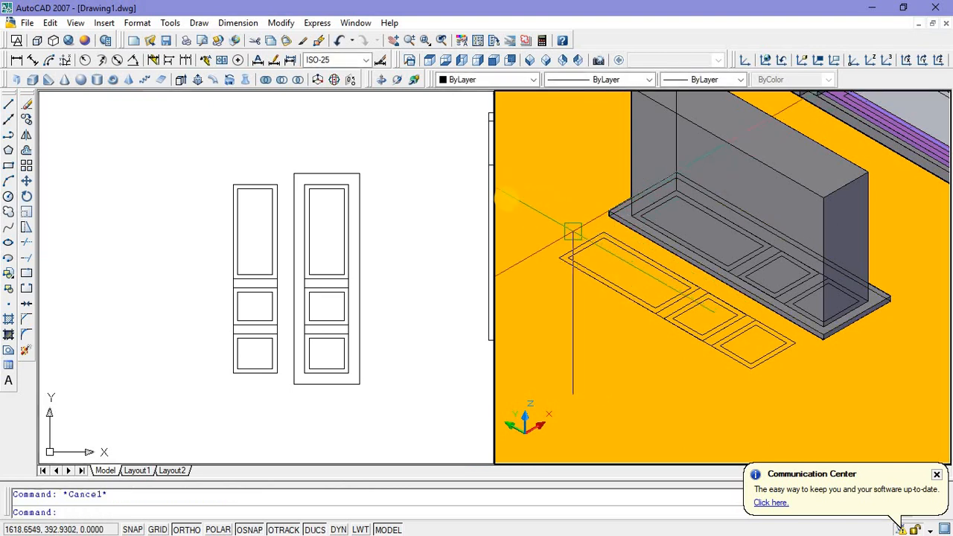
Step: Subtract the tall inner box from the outer door leaf solid to leave a hollow frame
click(283, 82)
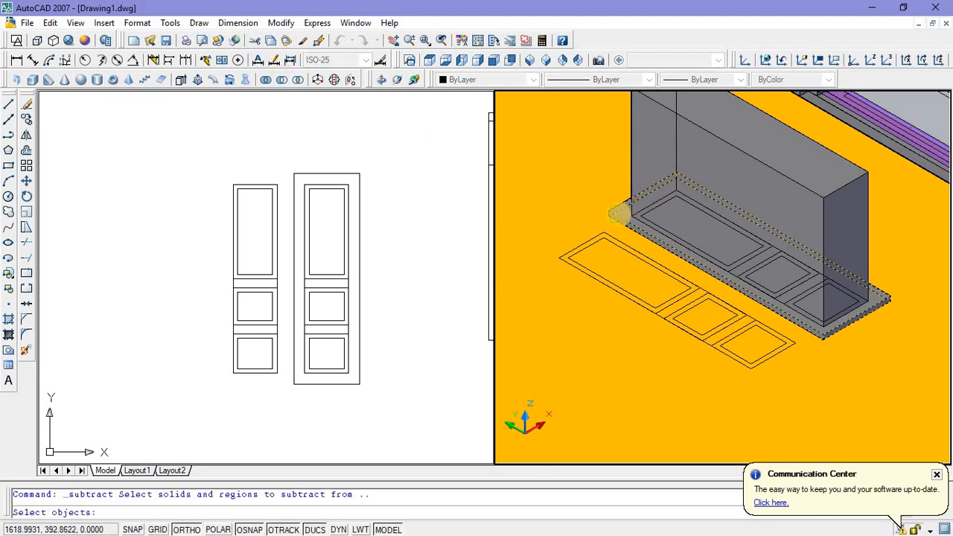
click(619, 215)
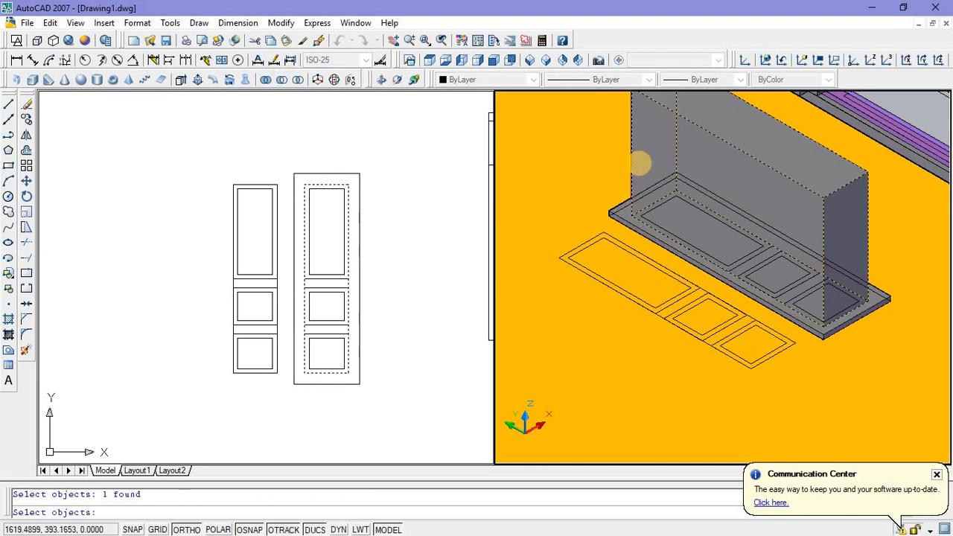
key(Return)
click(640, 162)
key(Return)
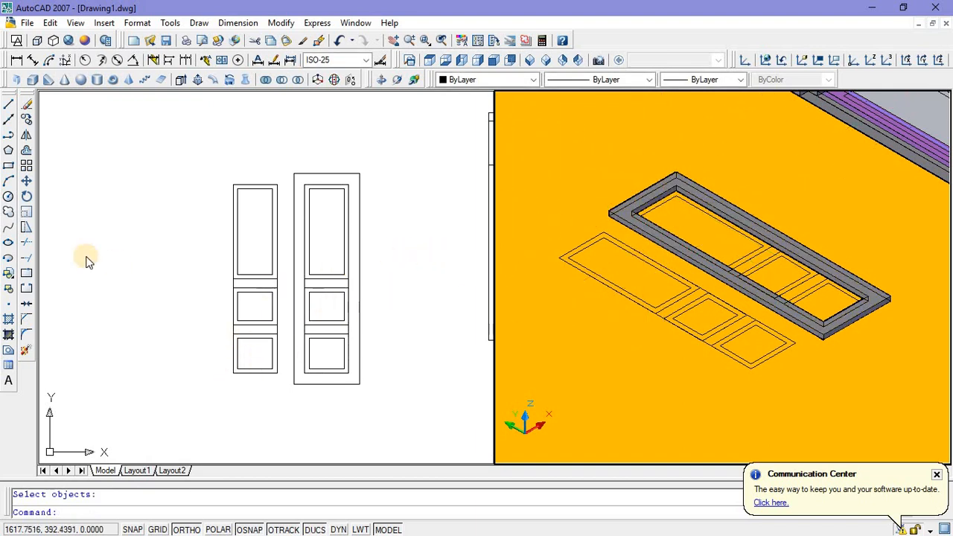
Step: Draw a rectangle over the upper rail between its opposite corners inside the leaf and extrude it to a height of 0.04
click(9, 166)
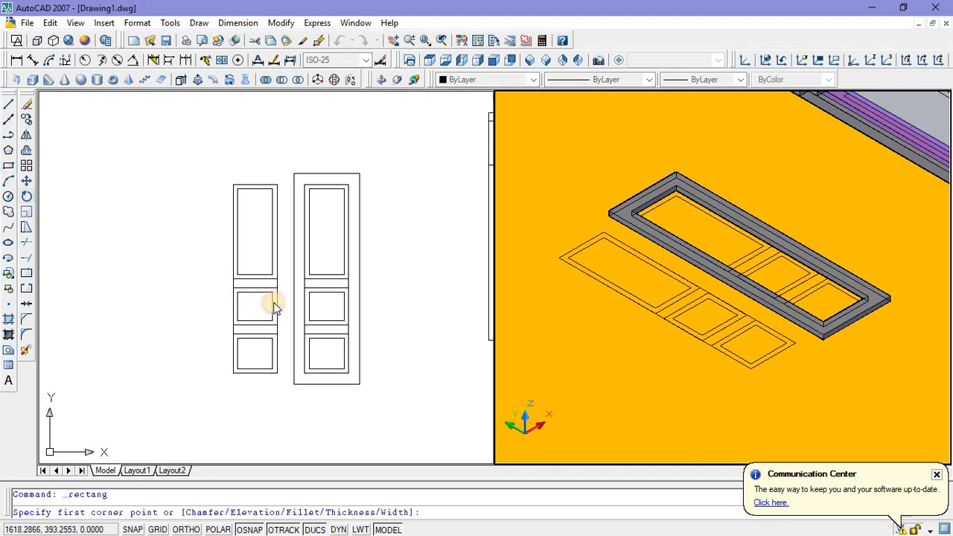
scroll(301, 277, up, 4)
click(299, 271)
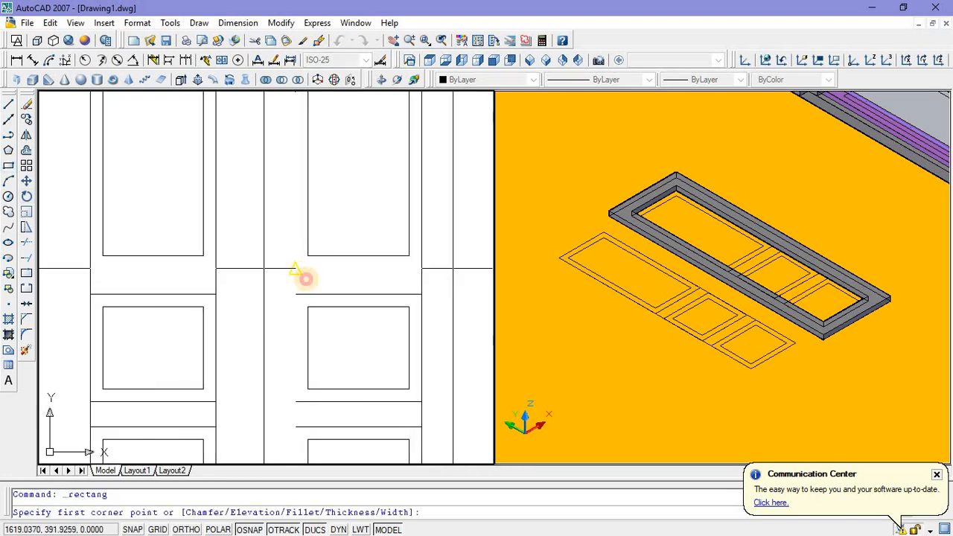
click(421, 293)
scroll(363, 289, down, 4)
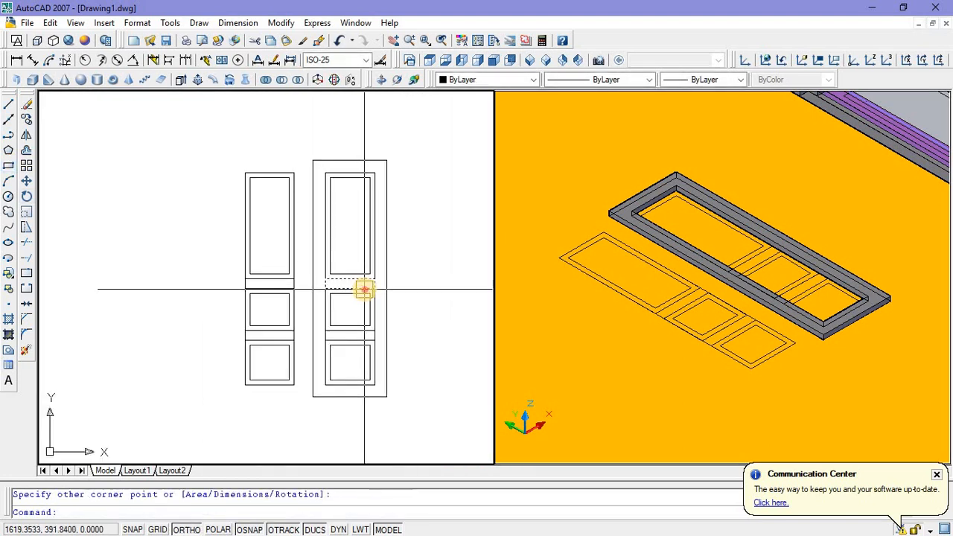
click(375, 365)
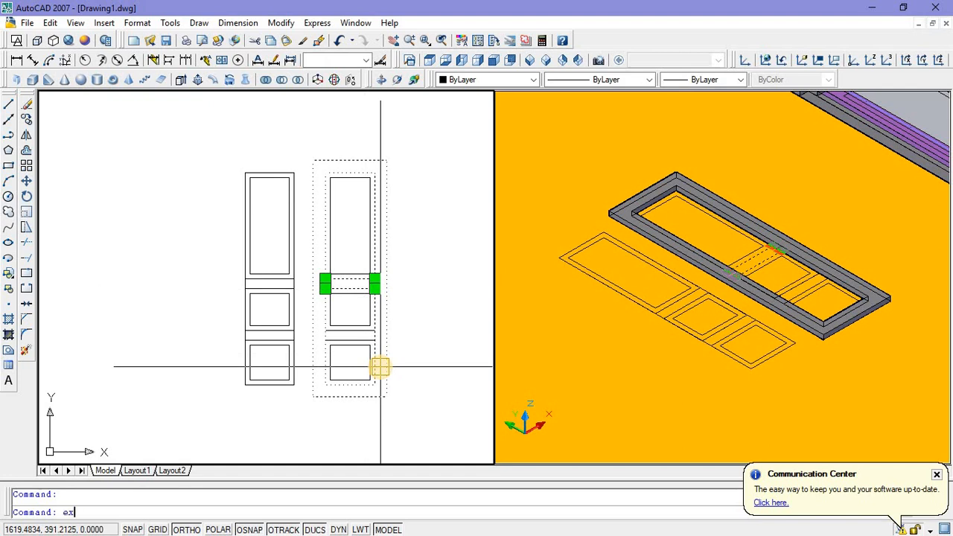
key(Return)
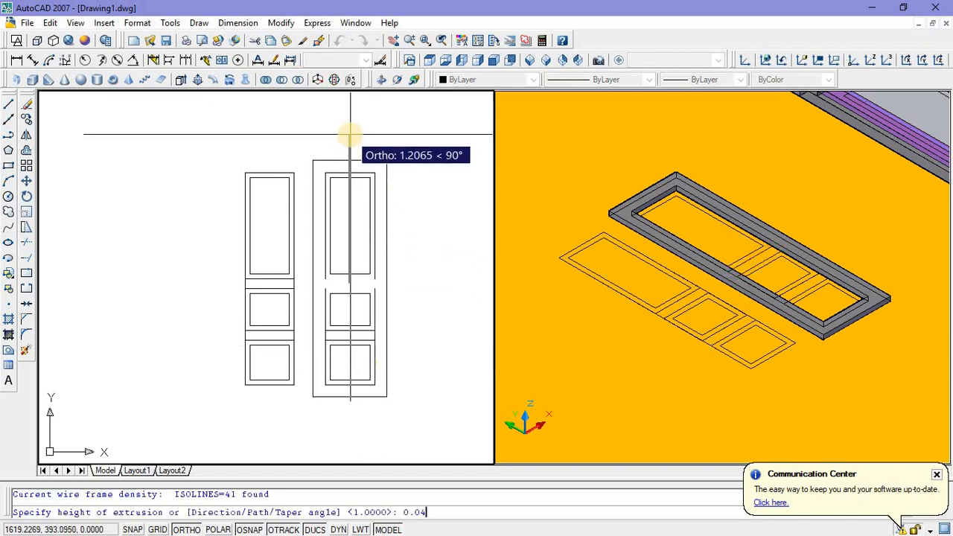
key(Return)
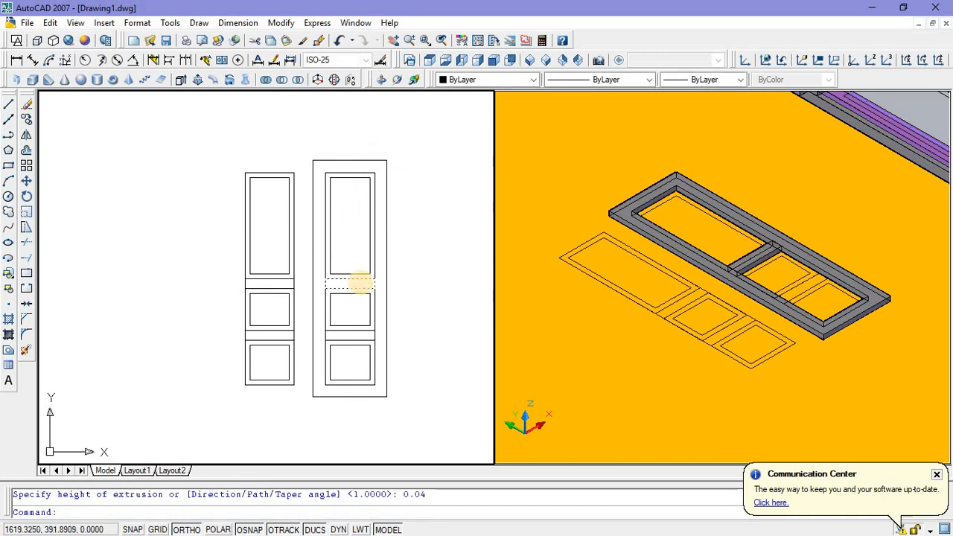
Step: Copy the solid upper rail straight down onto the lower rail position between the two small panels
scroll(360, 282, up, 4)
click(359, 279)
right_click(355, 217)
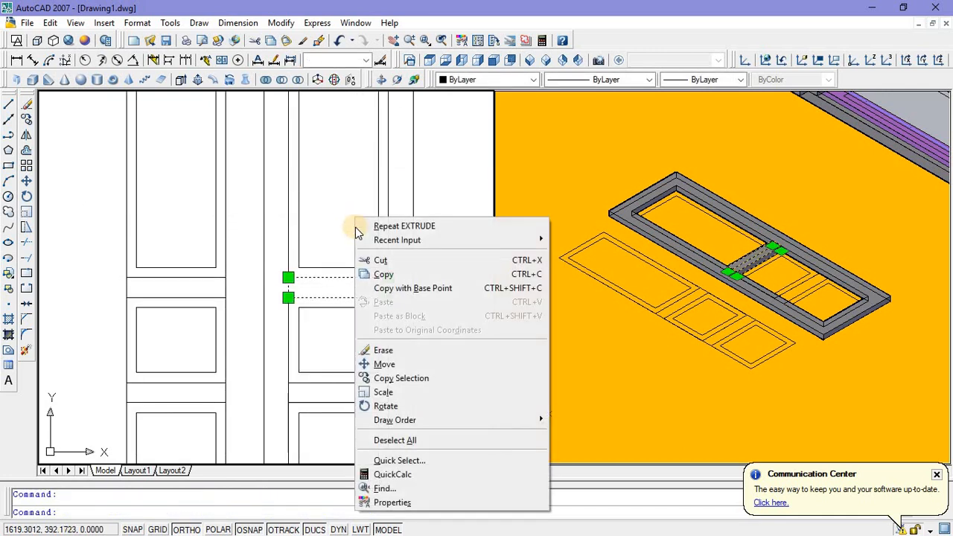
click(398, 378)
click(385, 300)
scroll(381, 312, down, 2)
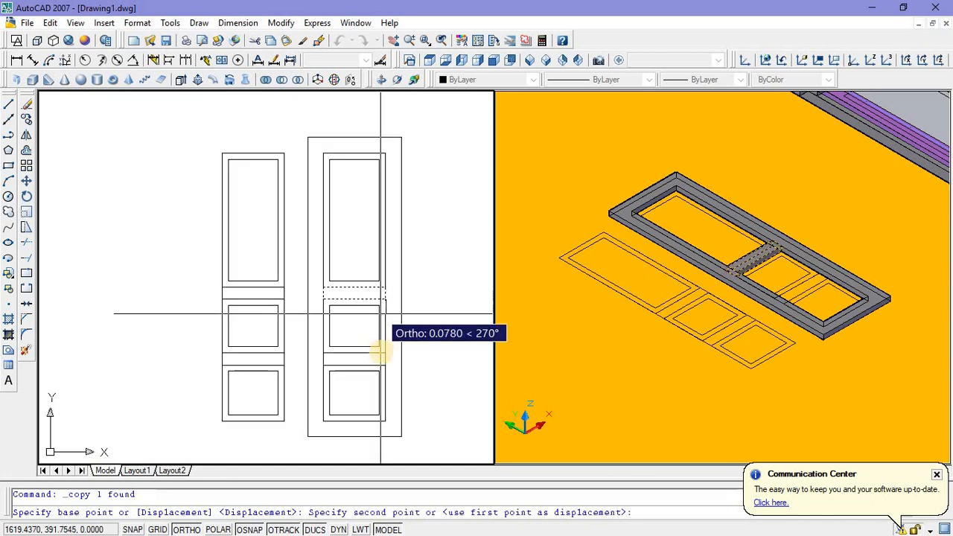
click(385, 364)
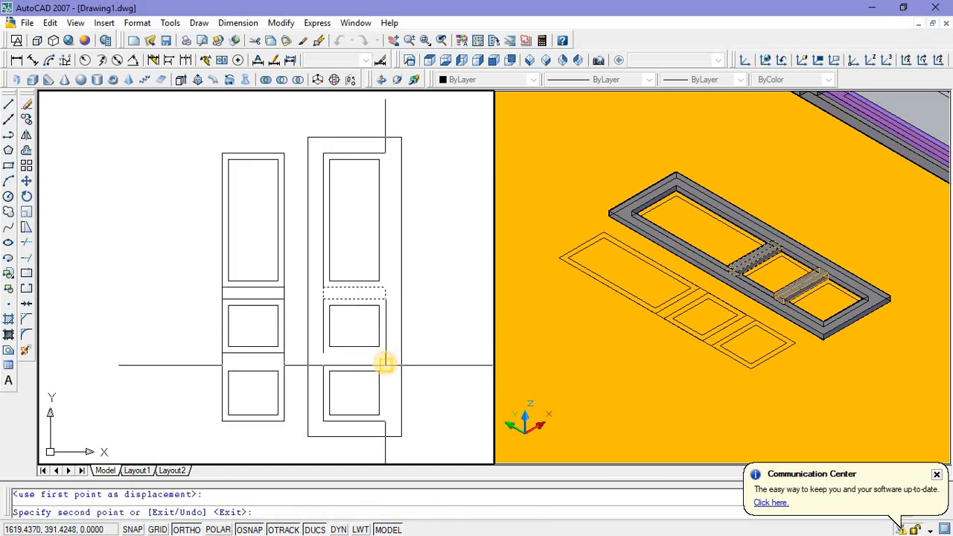
key(Escape)
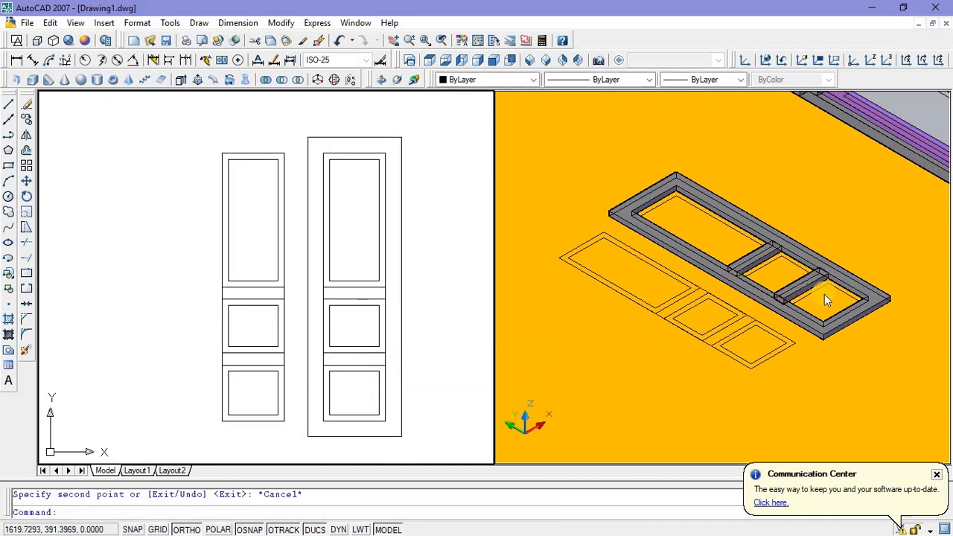
Step: Extrude the outer rectangle of the tall panel in the copied set beside the leaf to a height of 0.01
click(824, 294)
scroll(819, 294, up, 4)
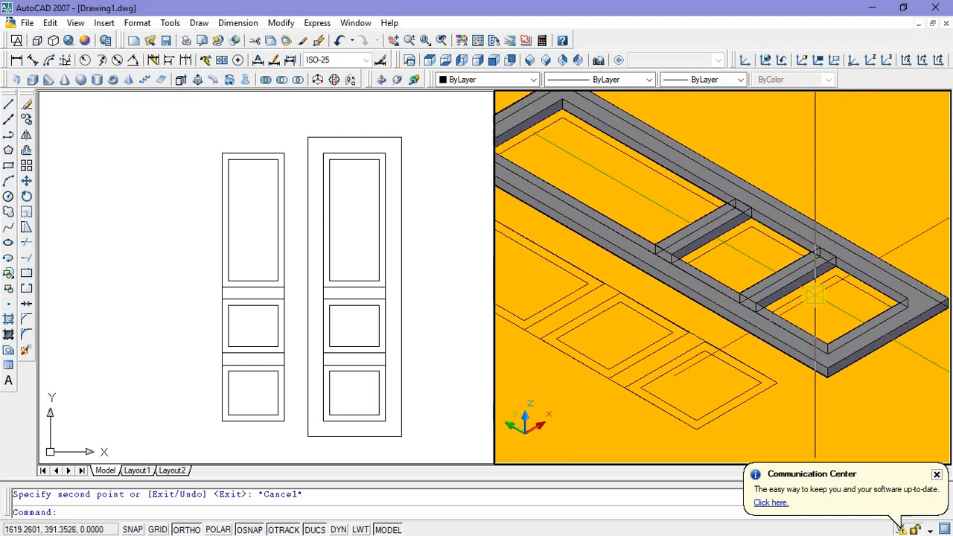
scroll(815, 294, down, 4)
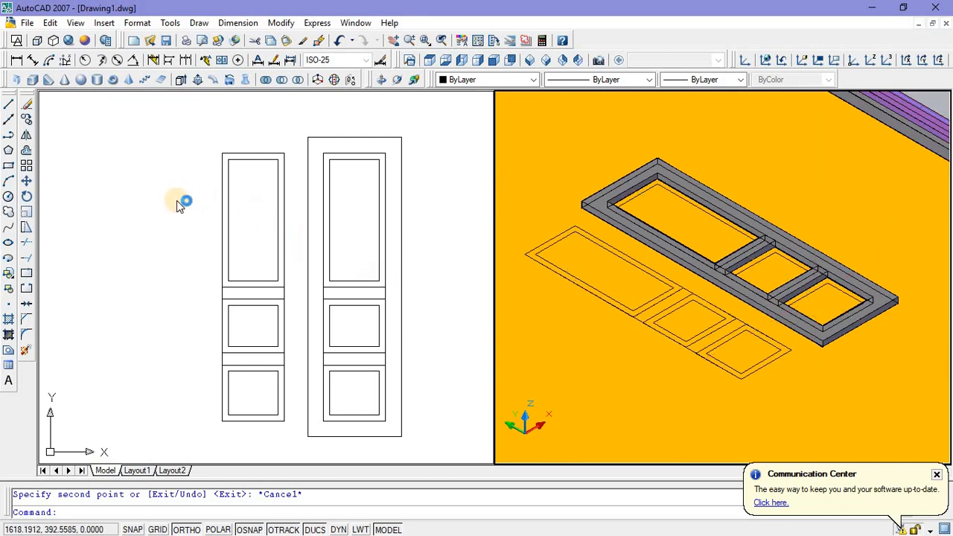
click(251, 201)
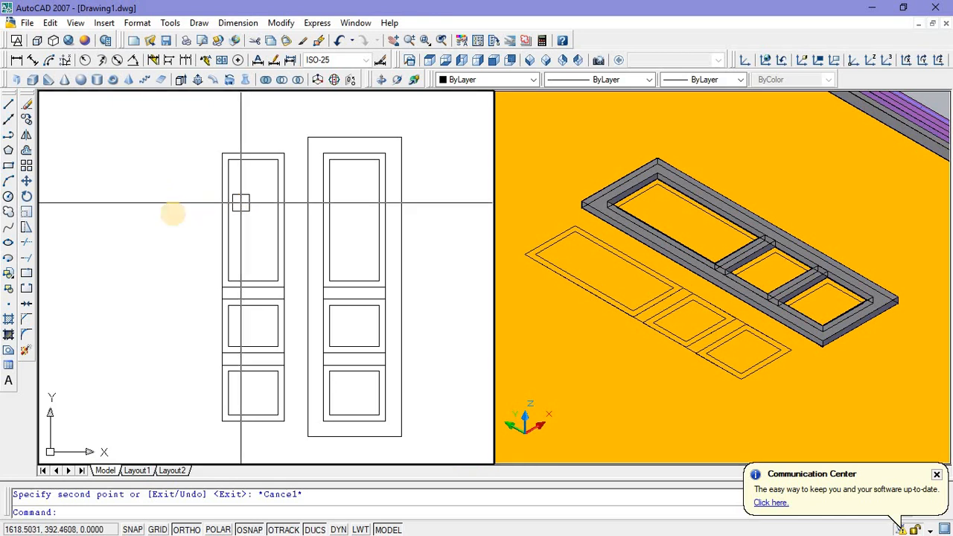
middle_drag(244, 194, 208, 186)
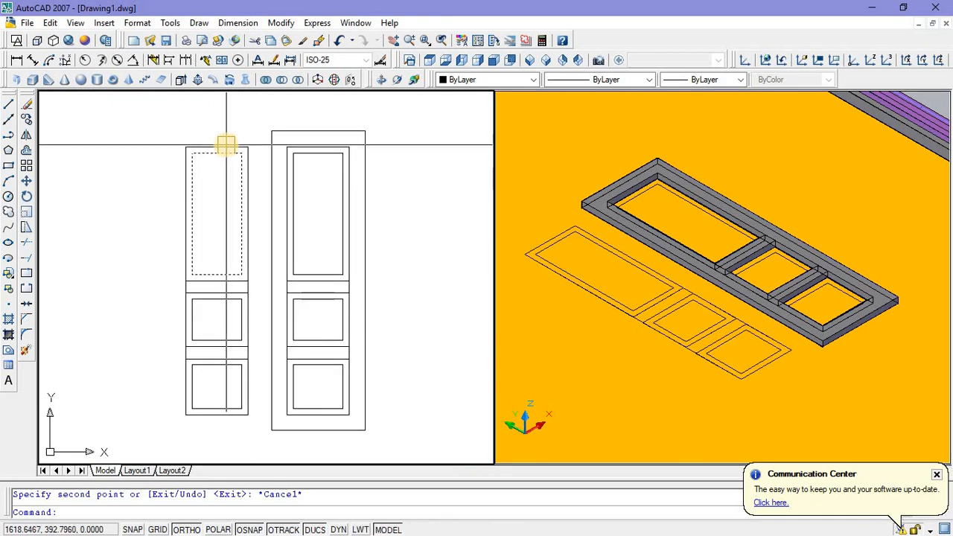
click(223, 146)
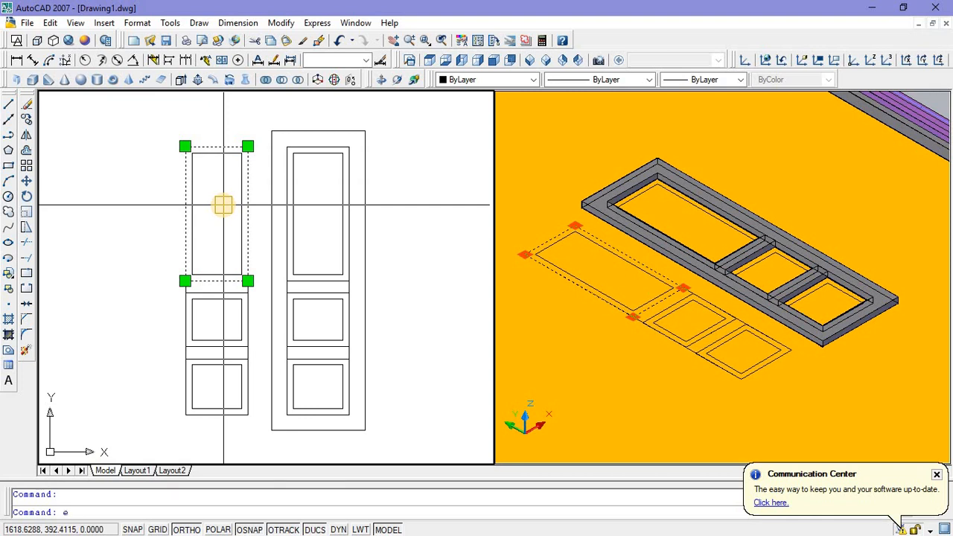
text(ext)
key(Return)
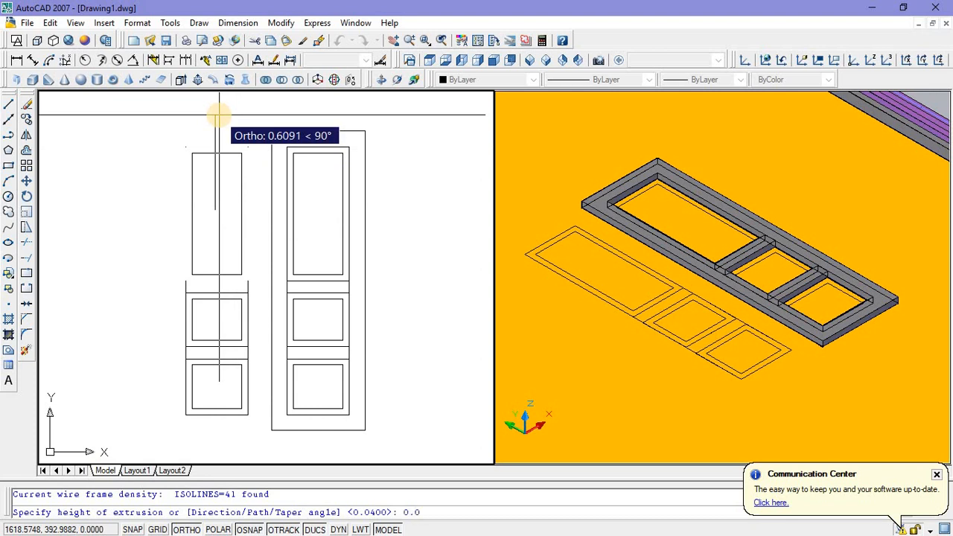
text(0.01)
key(Return)
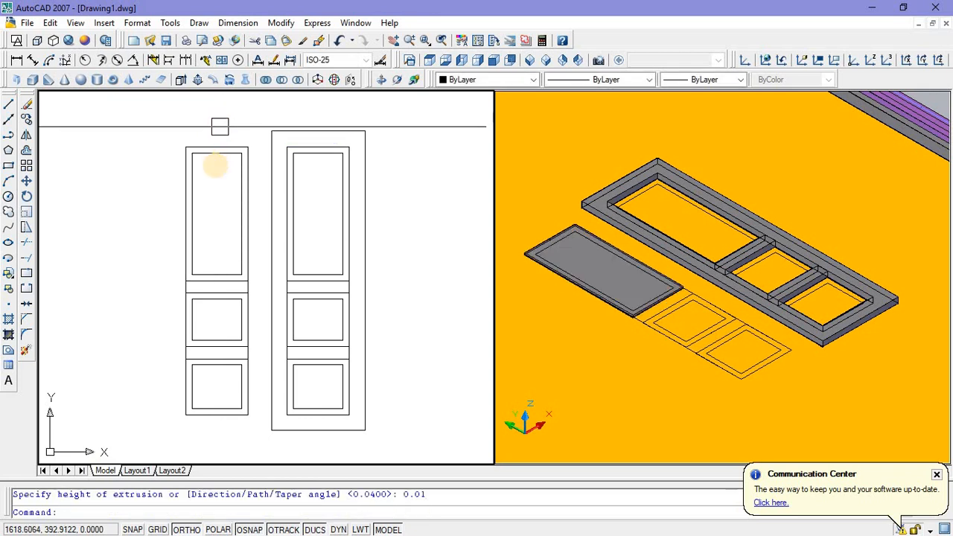
Step: Extrude the inner rectangle of the copied tall panel to a height of 0.04
click(217, 154)
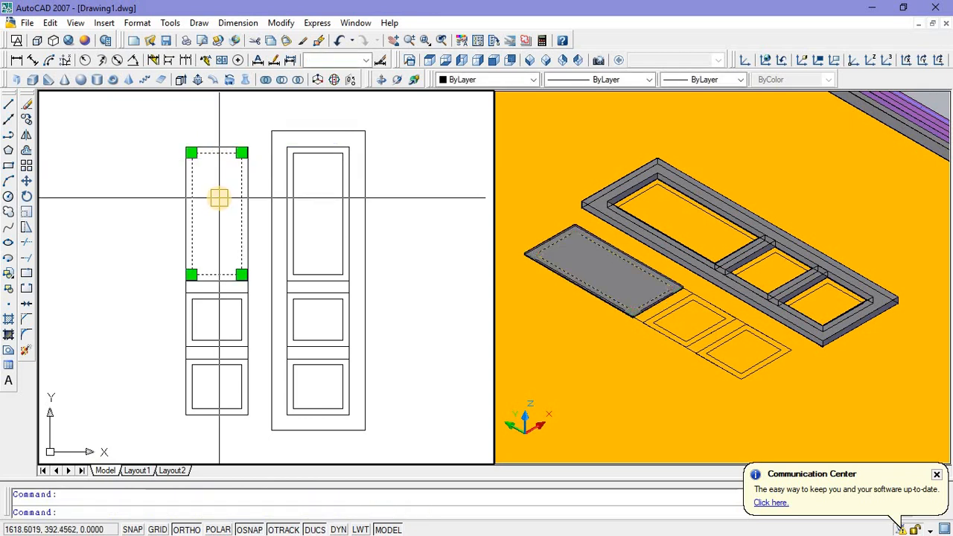
text(ext)
key(Return)
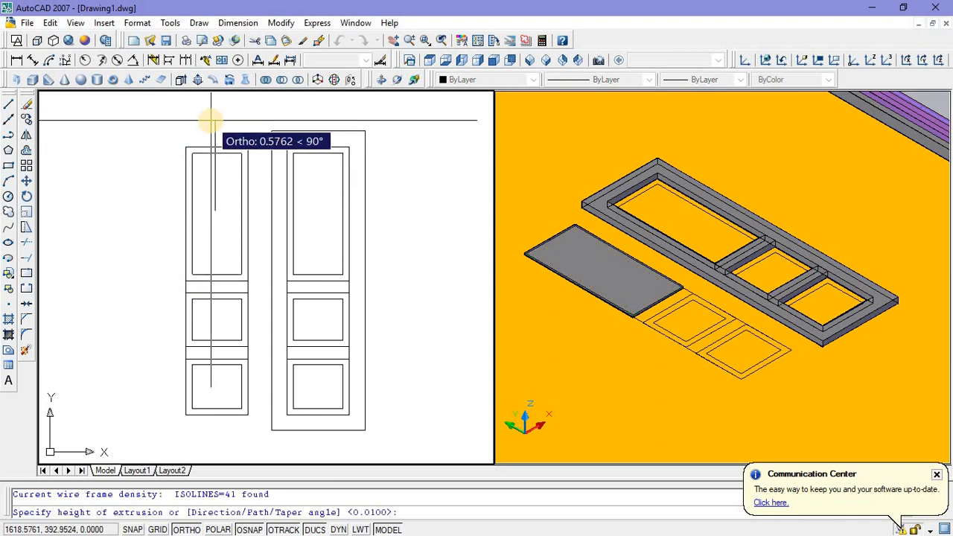
text(0.04)
key(Return)
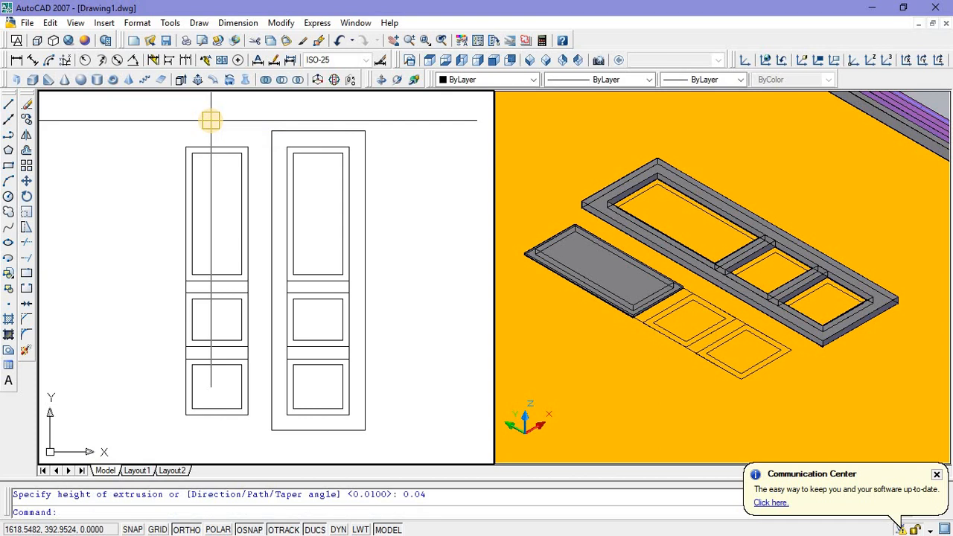
Step: Switch the 3D viewport from the Conceptual visual style to 2D wireframe
click(610, 316)
scroll(609, 316, up, 5)
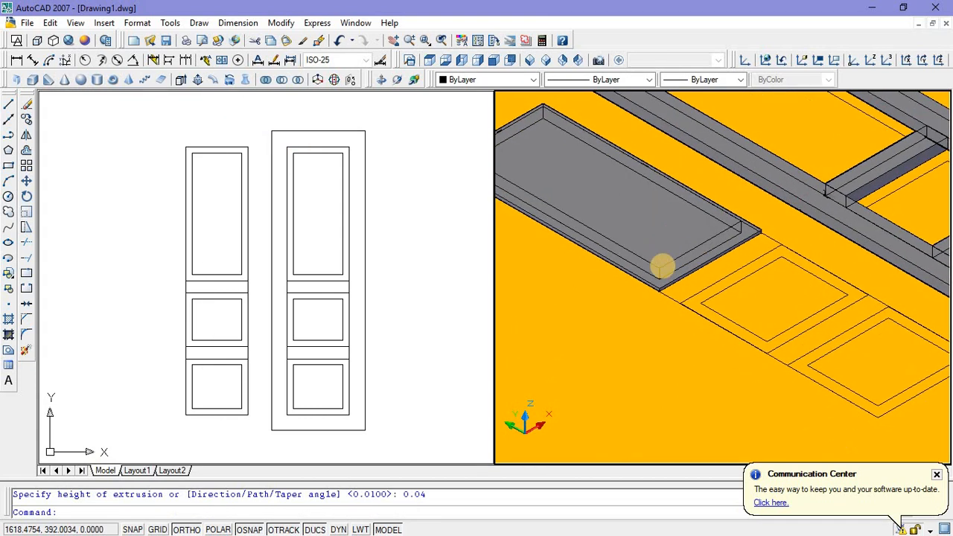
scroll(665, 266, up, 2)
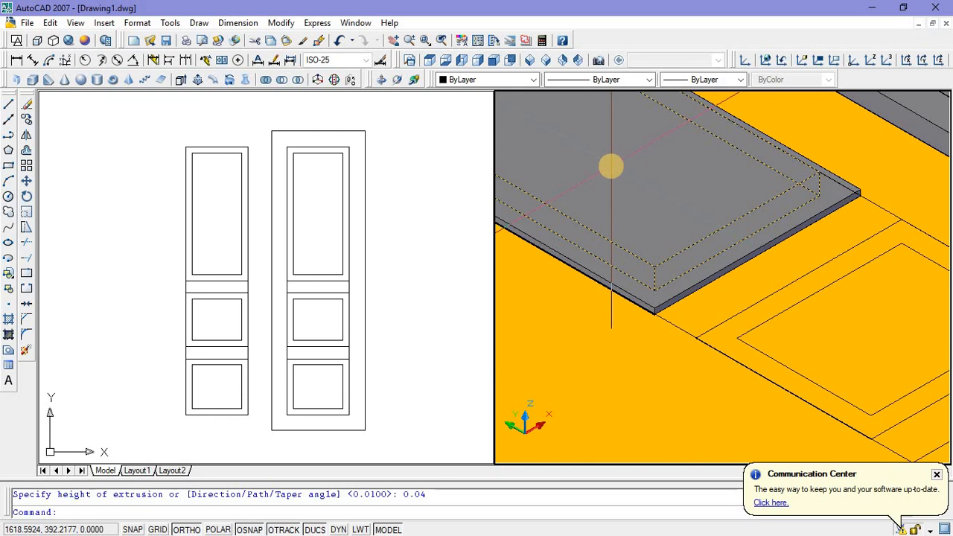
click(17, 43)
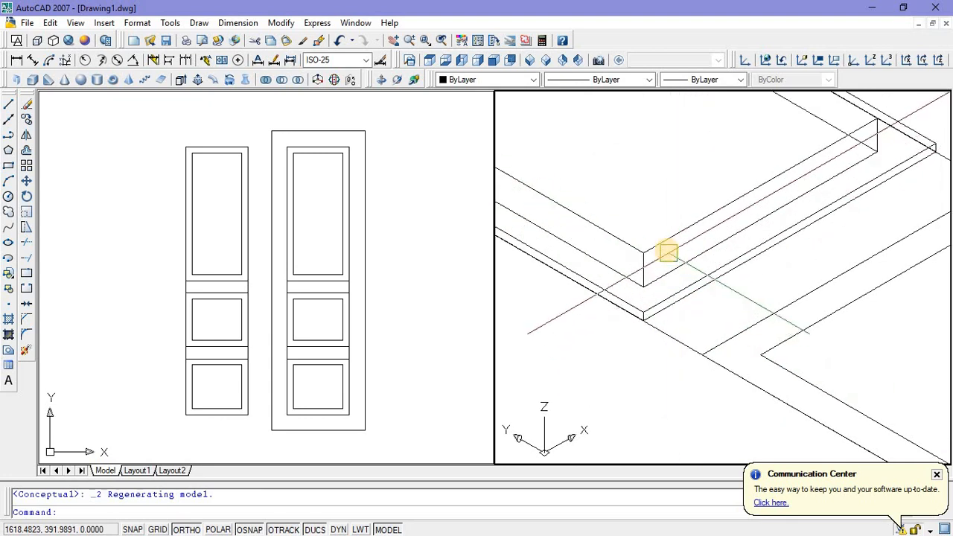
click(667, 241)
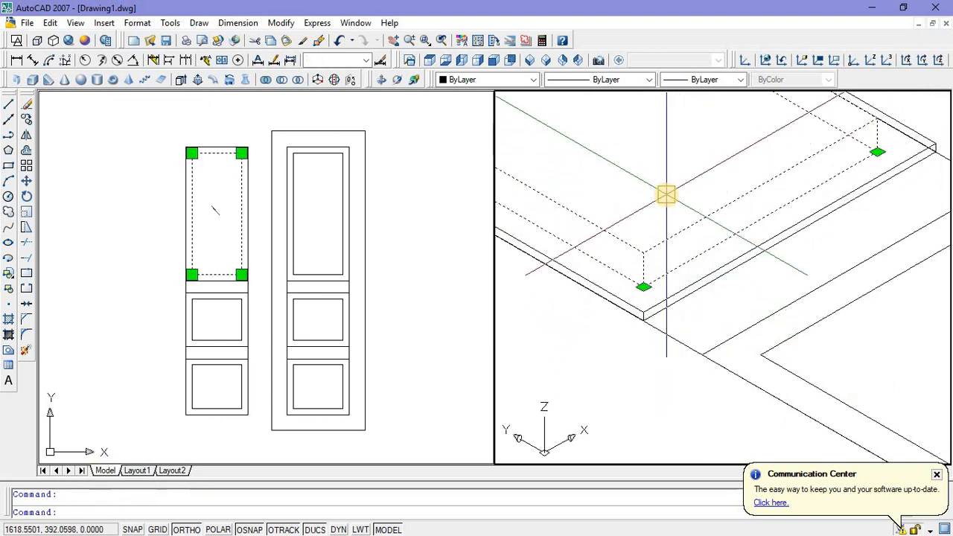
key(Escape)
scroll(645, 330, down, 2)
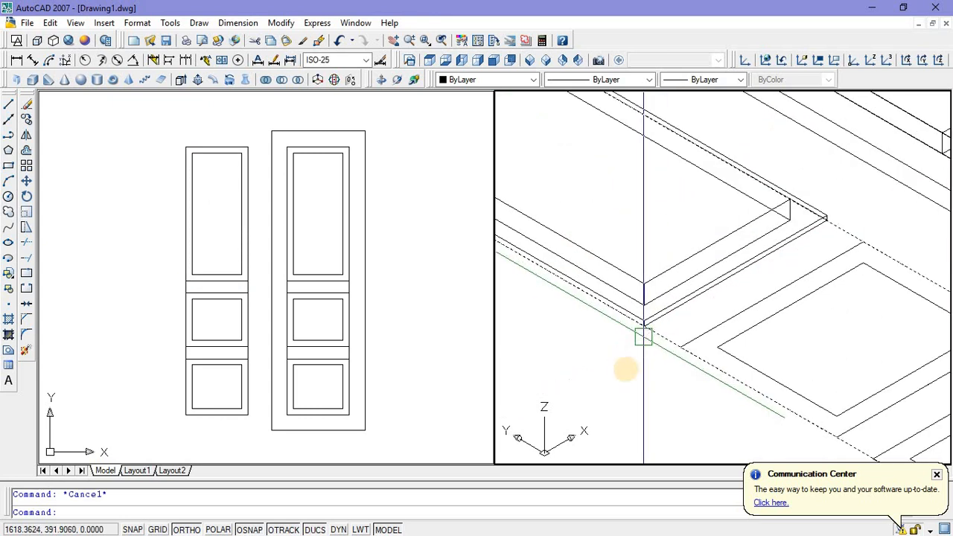
Step: Subtract the inner extruded box from the thin outer slab of the copied tall panel
middle_drag(631, 366, 676, 354)
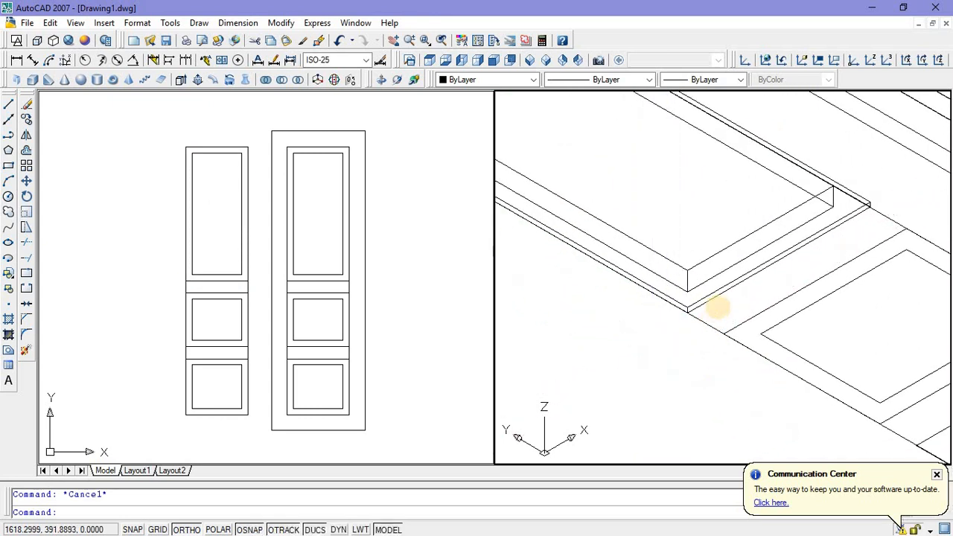
scroll(670, 328, up, 2)
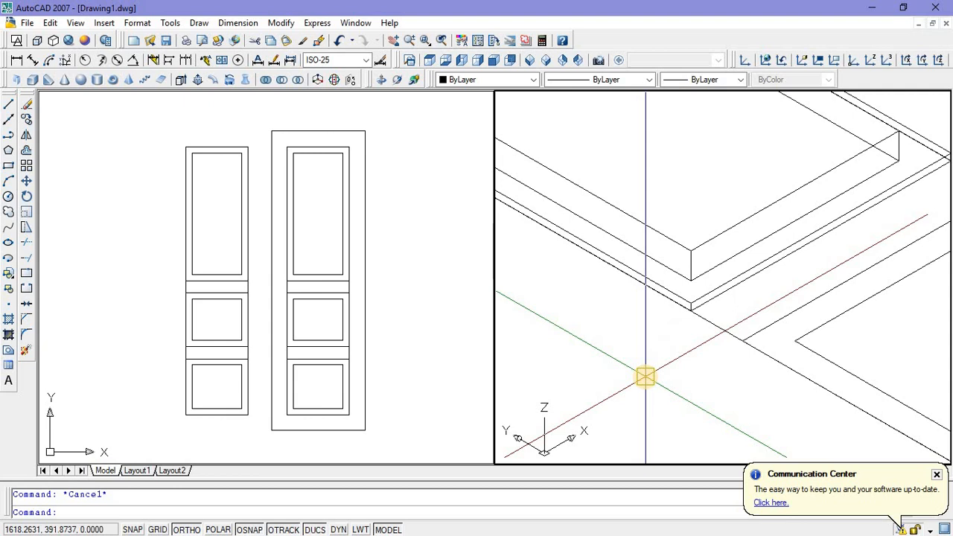
scroll(659, 361, down, 2)
middle_drag(662, 283, 724, 268)
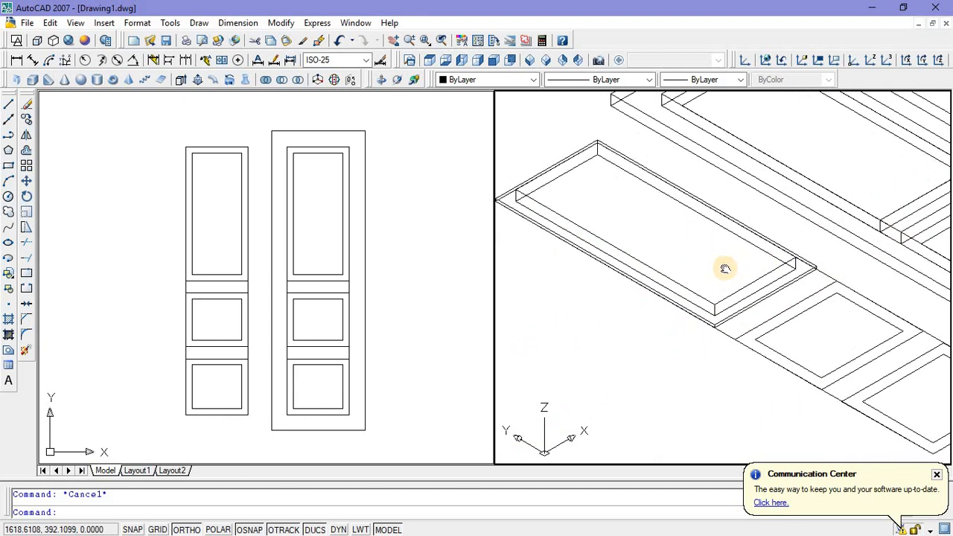
click(281, 80)
click(525, 229)
click(528, 226)
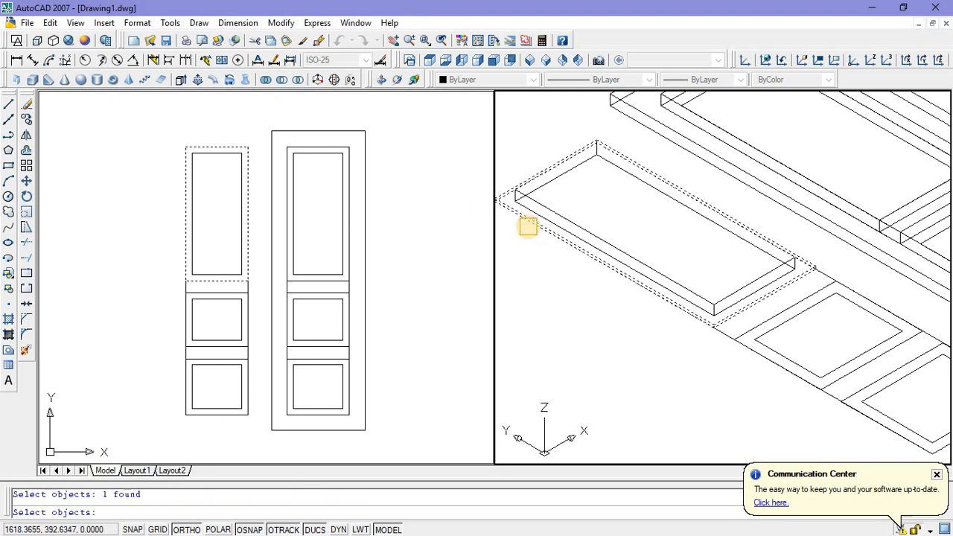
key(Return)
click(553, 206)
key(Return)
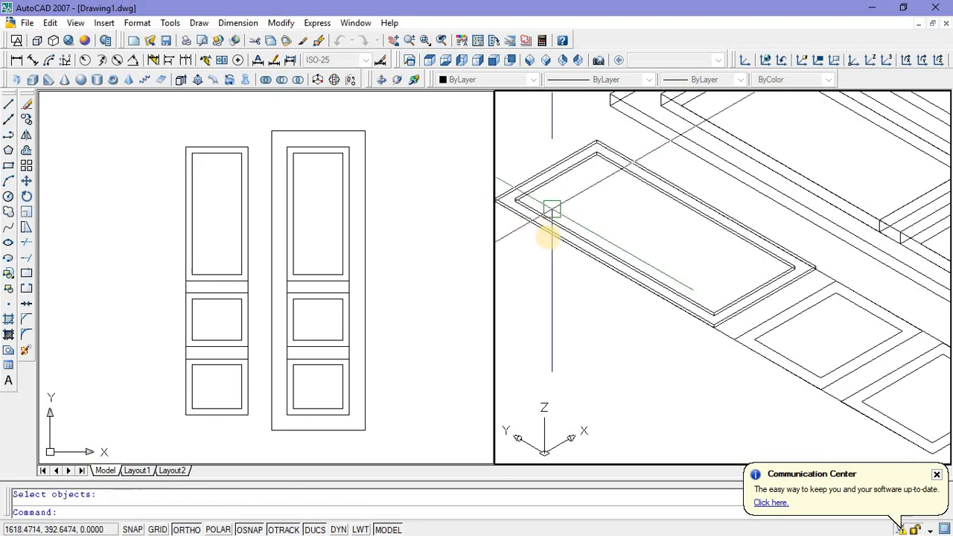
Step: Draw a rectangle corner to corner over the inner opening of the copied tall panel frame
middle_drag(548, 276, 587, 265)
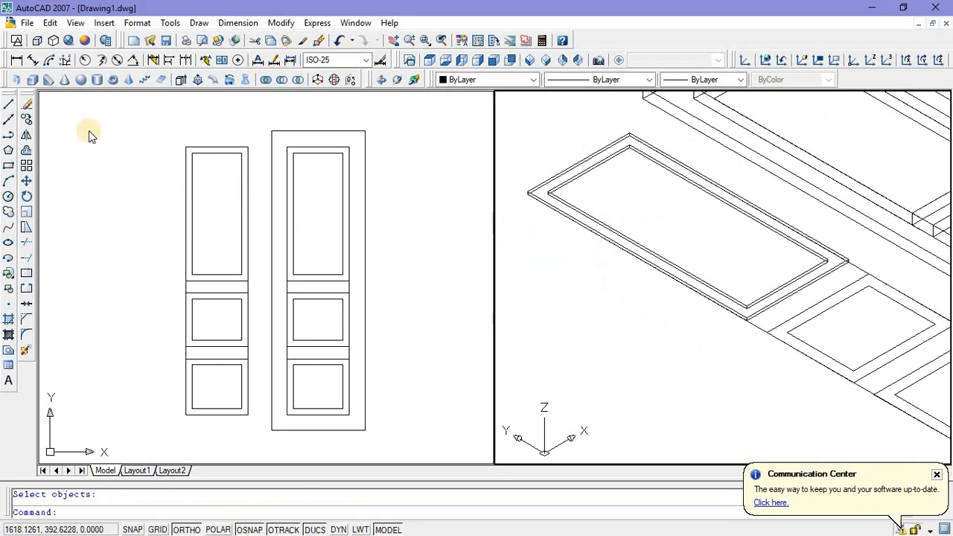
click(208, 169)
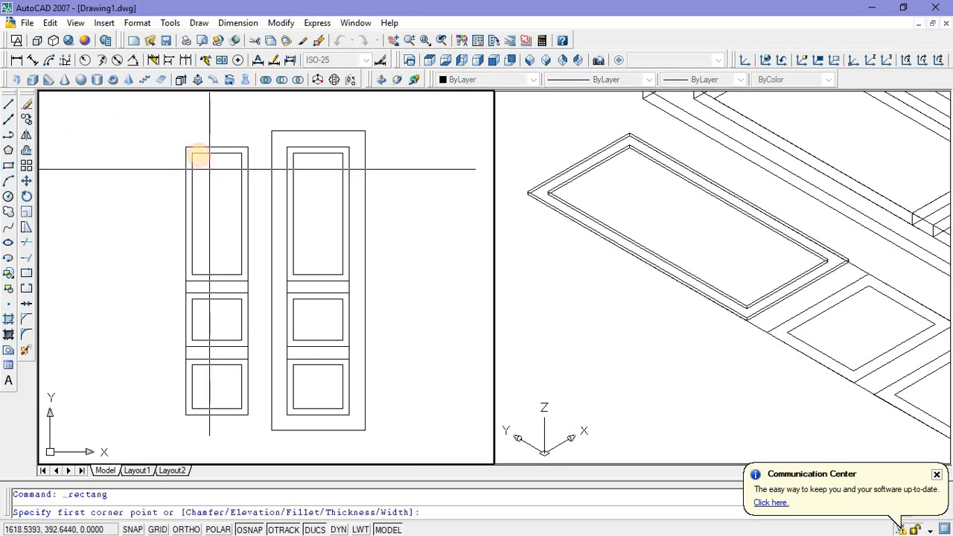
click(190, 154)
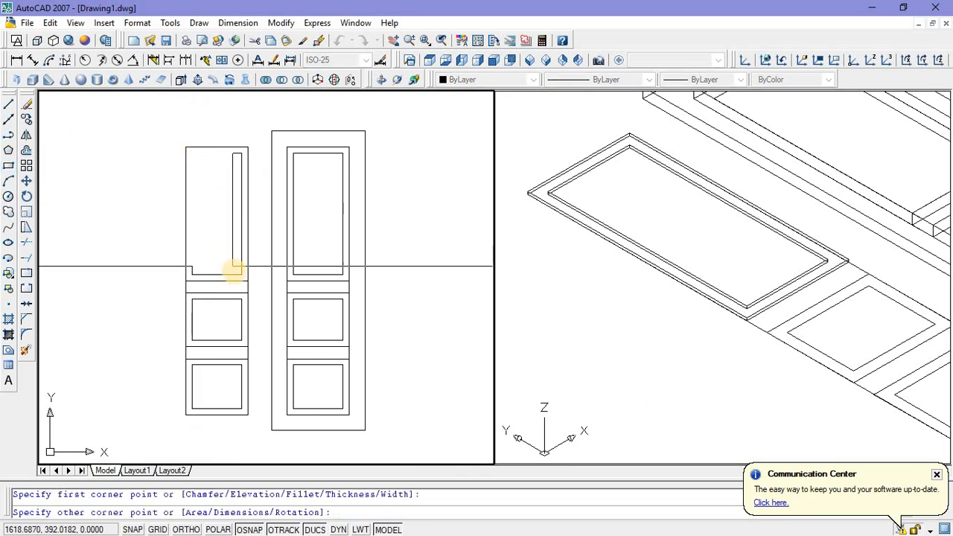
scroll(241, 273, up, 3)
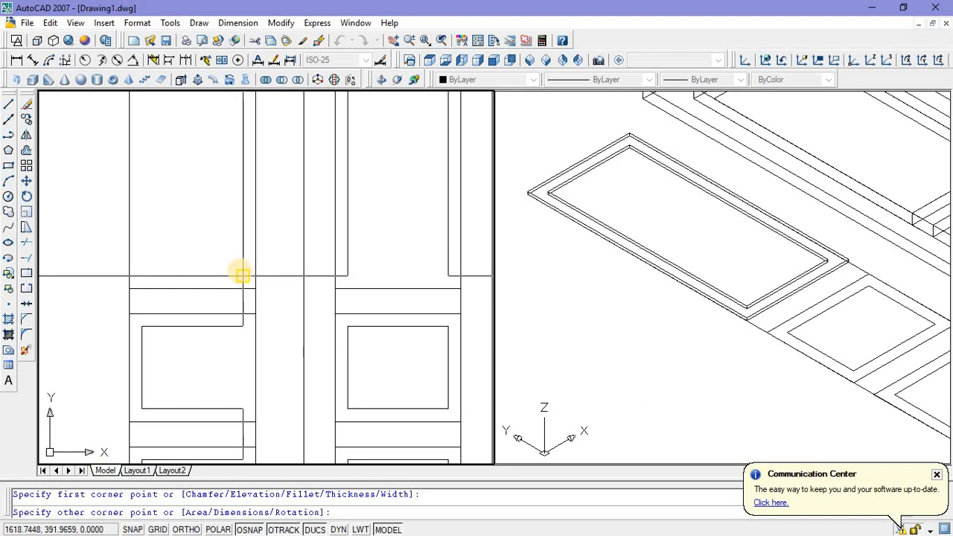
click(238, 271)
scroll(211, 262, down, 4)
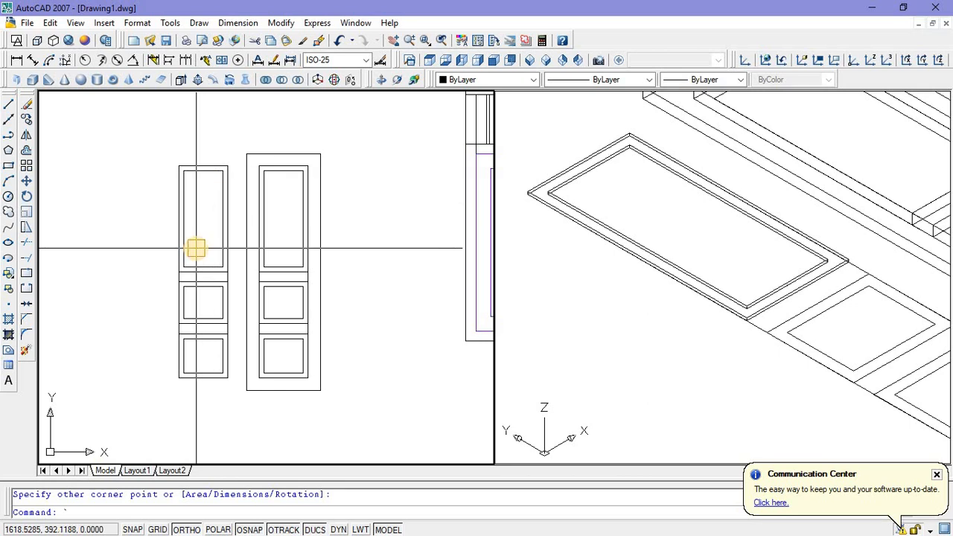
Step: Extrude the new rectangle inside the tall panel frame to a height of 0.04
key(Return)
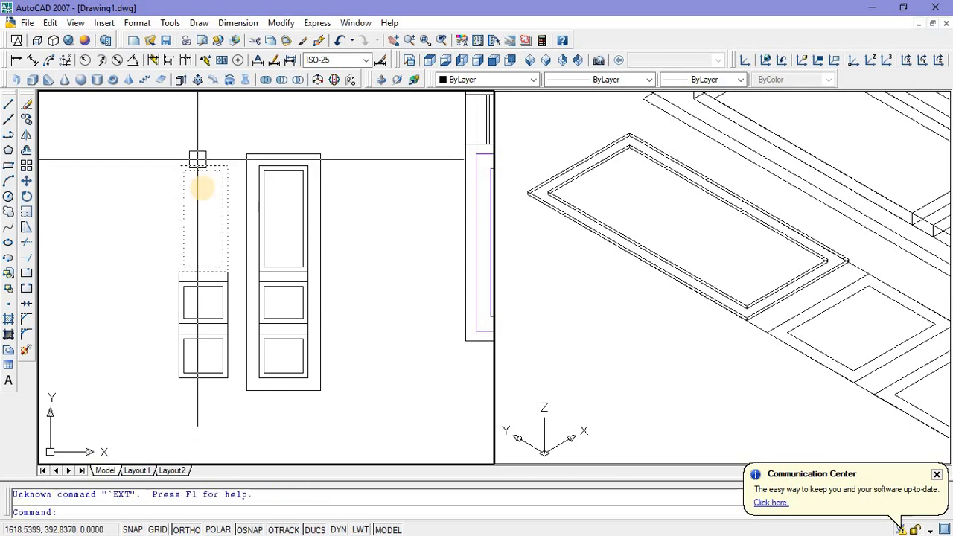
scroll(199, 167, up, 2)
click(202, 165)
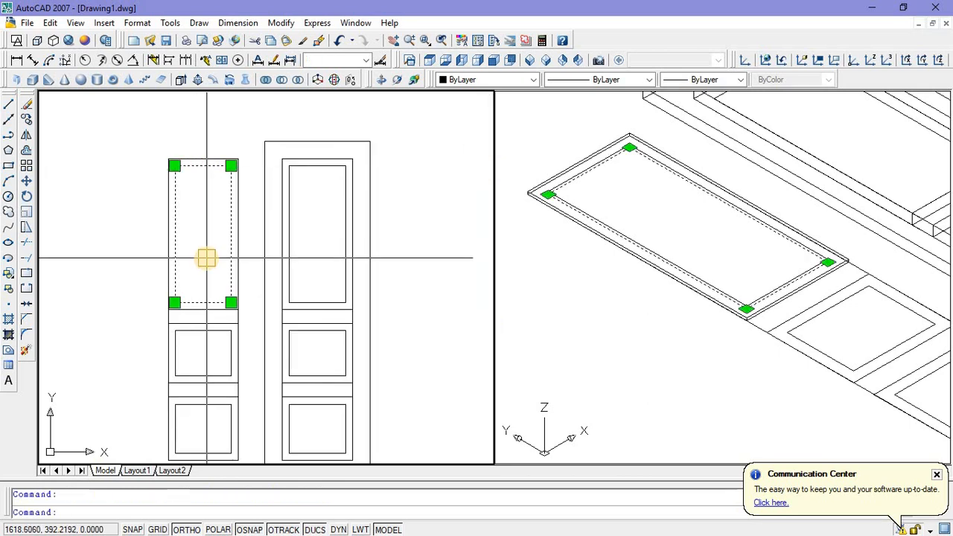
text(ext)
key(Return)
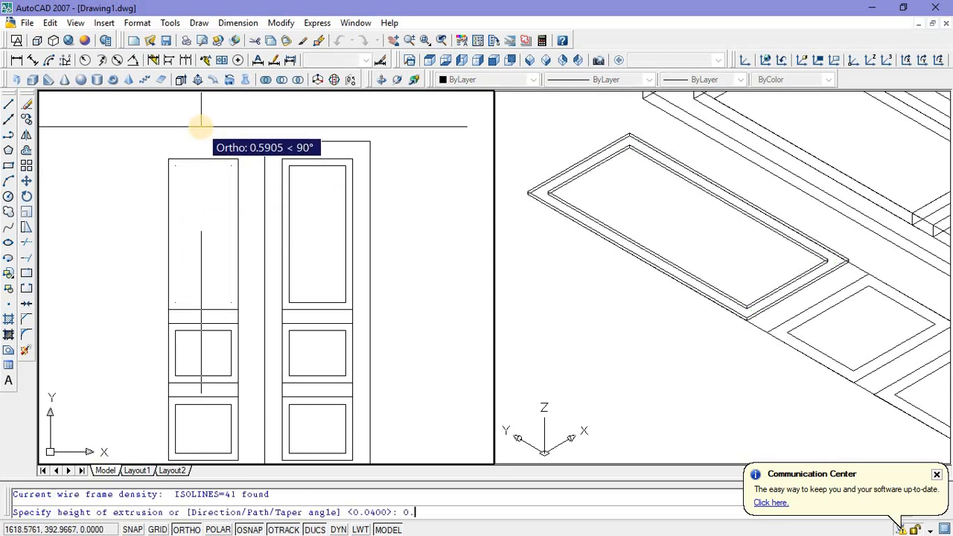
text(0.04)
key(Return)
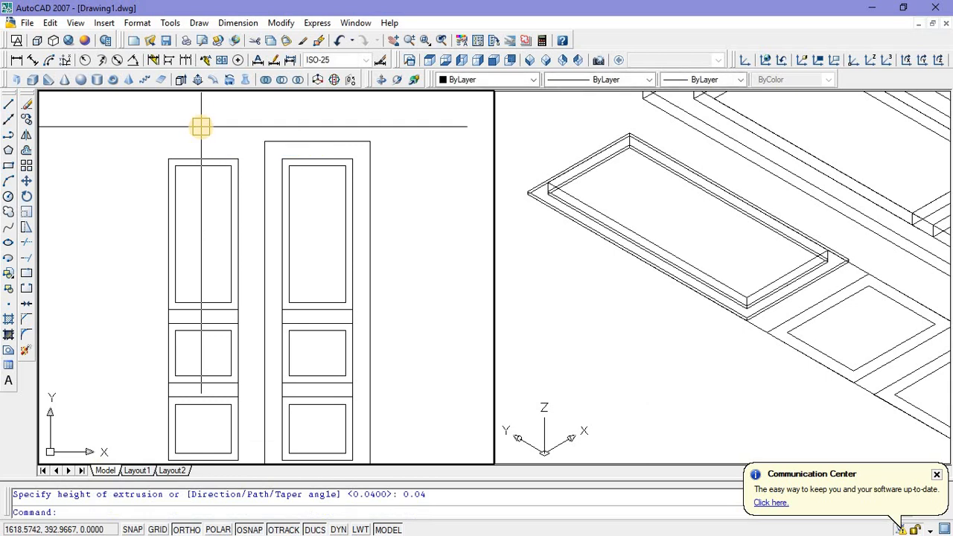
Step: Move the tall panel's inner box from its vertical corner edge's midpoint to the midpoint of the frame opening's corner edge
scroll(697, 274, up, 5)
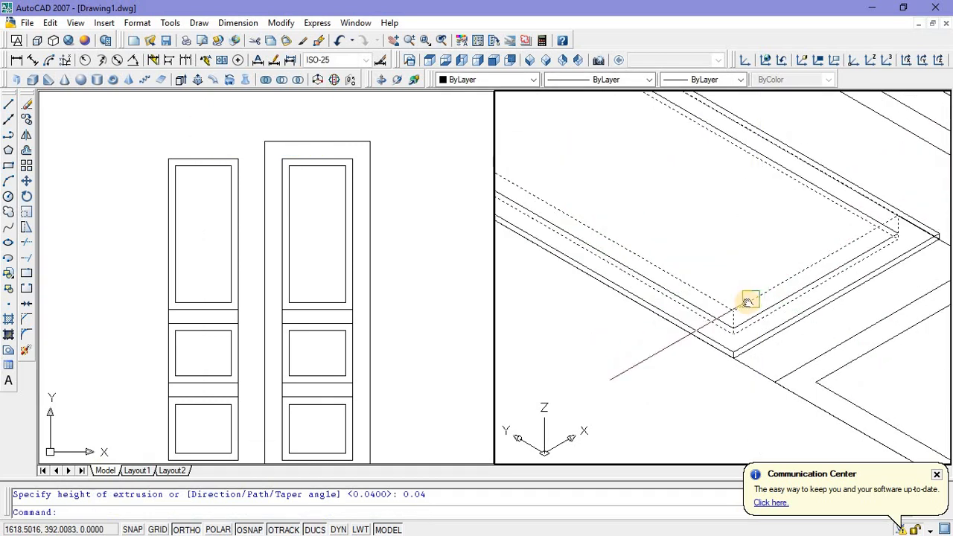
middle_drag(745, 298, 734, 266)
click(734, 266)
right_click(726, 192)
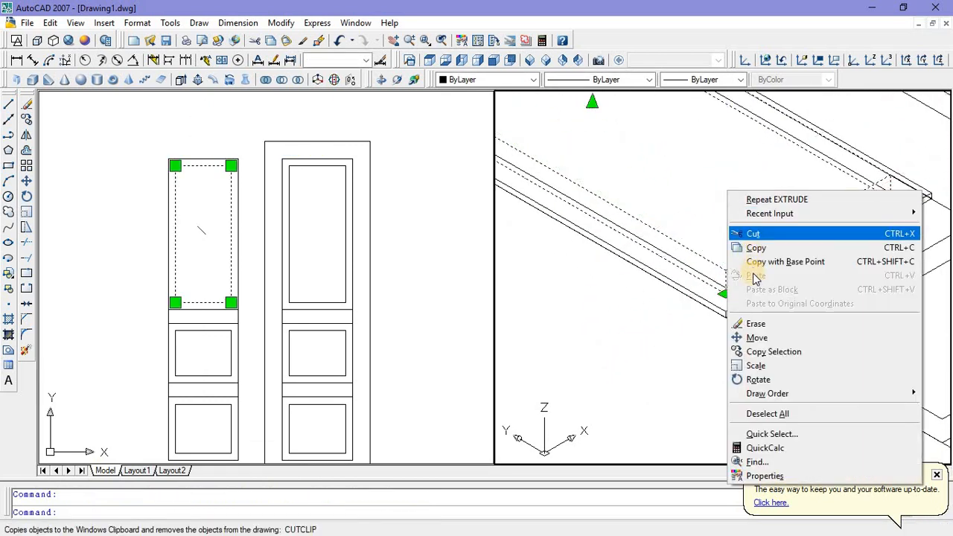
click(756, 339)
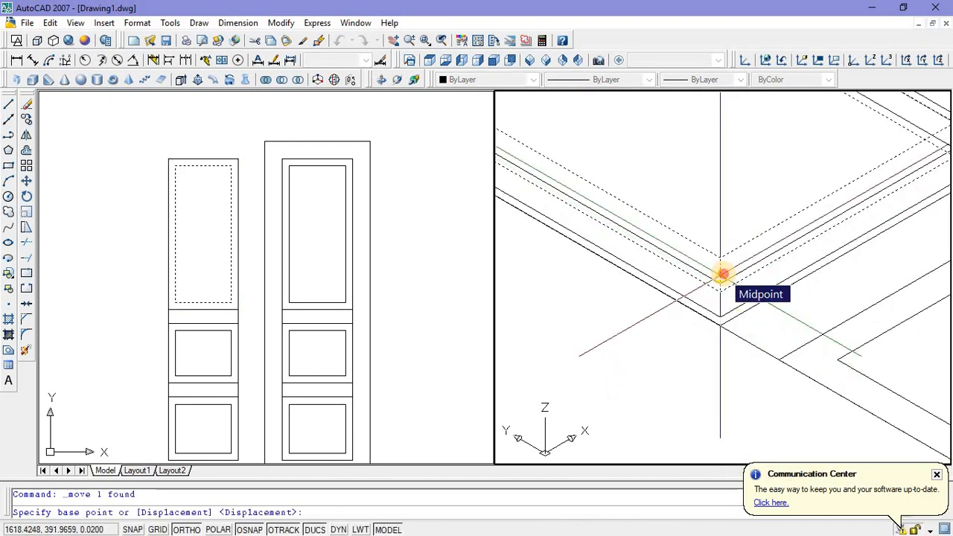
click(722, 275)
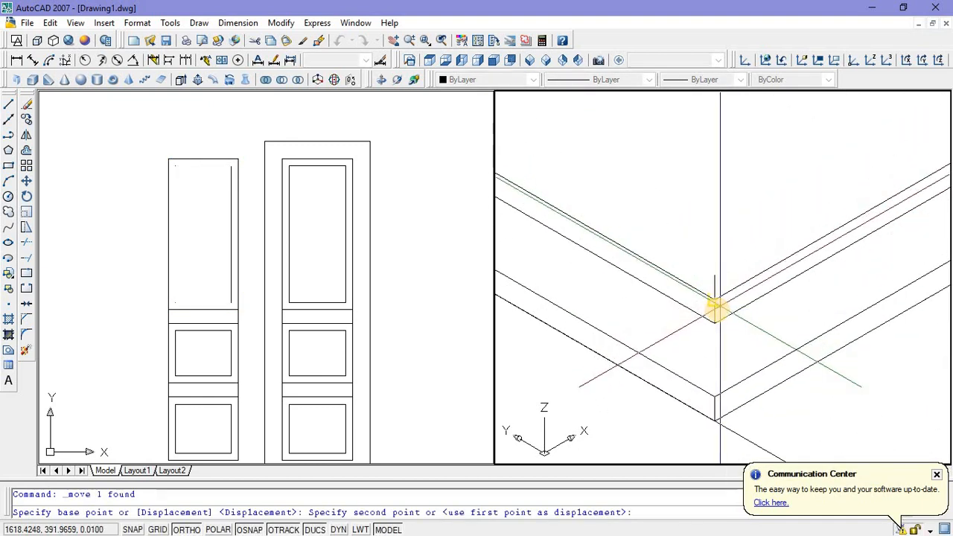
click(713, 310)
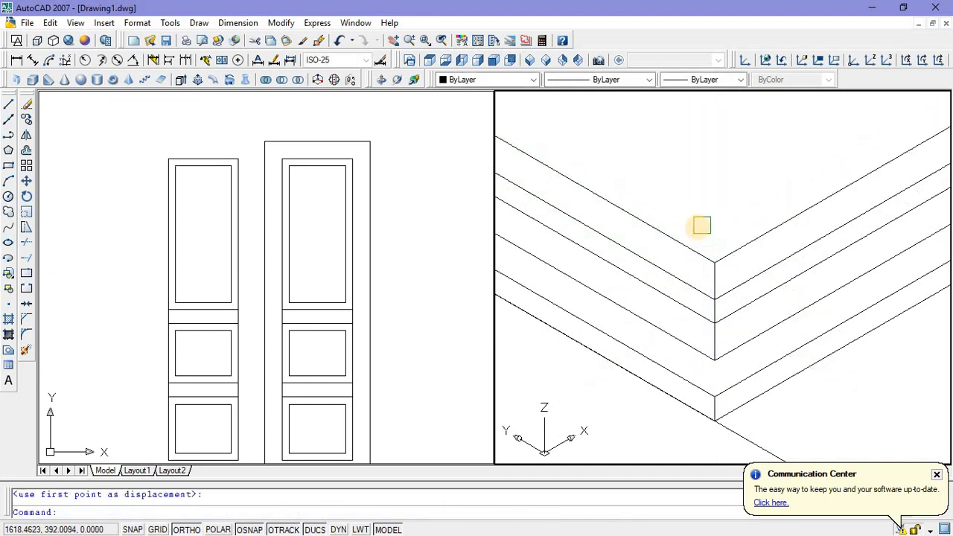
Step: Extrude the outer rectangle of the copied middle panel to a height of 0.01
scroll(699, 253, down, 12)
scroll(696, 255, up, 3)
middle_drag(698, 255, 681, 276)
middle_drag(660, 333, 656, 322)
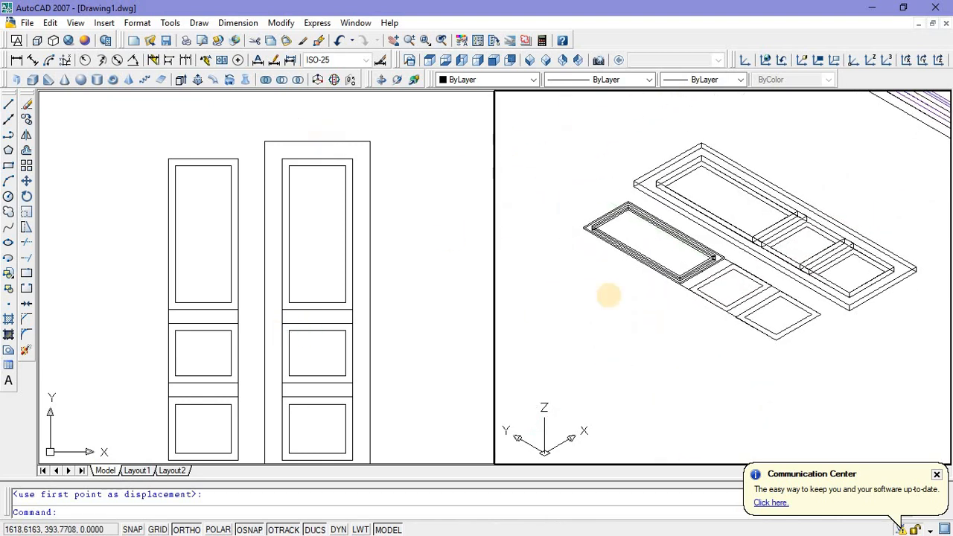
click(645, 317)
click(666, 331)
scroll(702, 307, up, 3)
middle_drag(702, 306, 613, 340)
scroll(612, 336, up, 3)
click(616, 332)
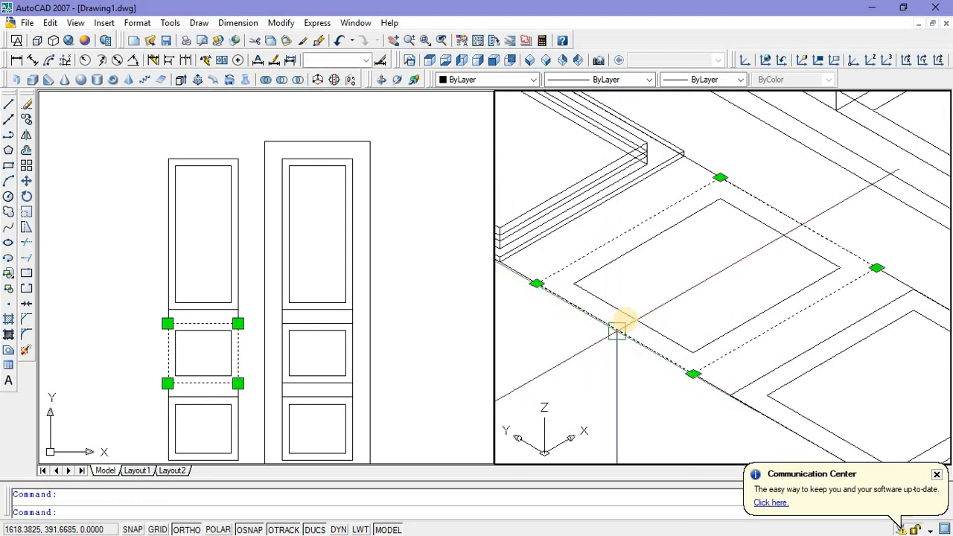
text(ext)
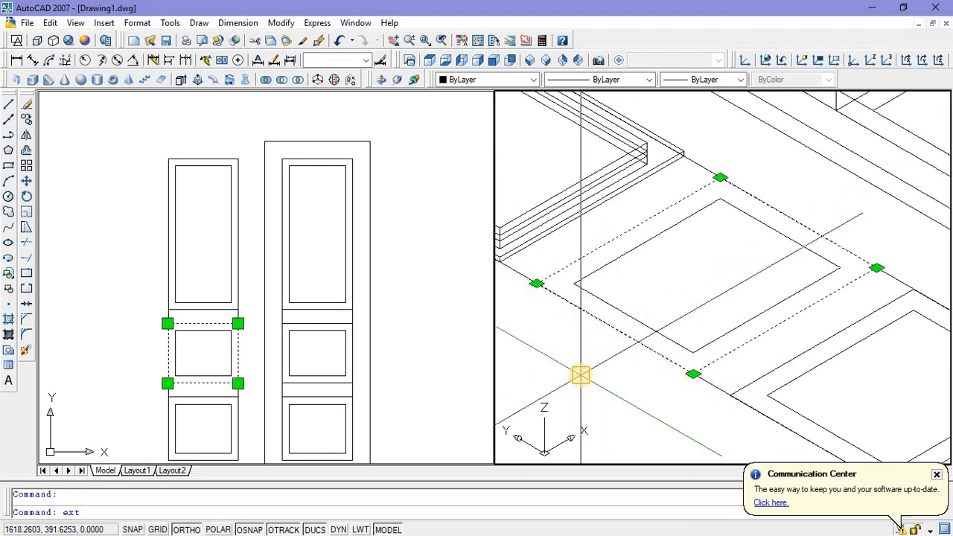
key(Return)
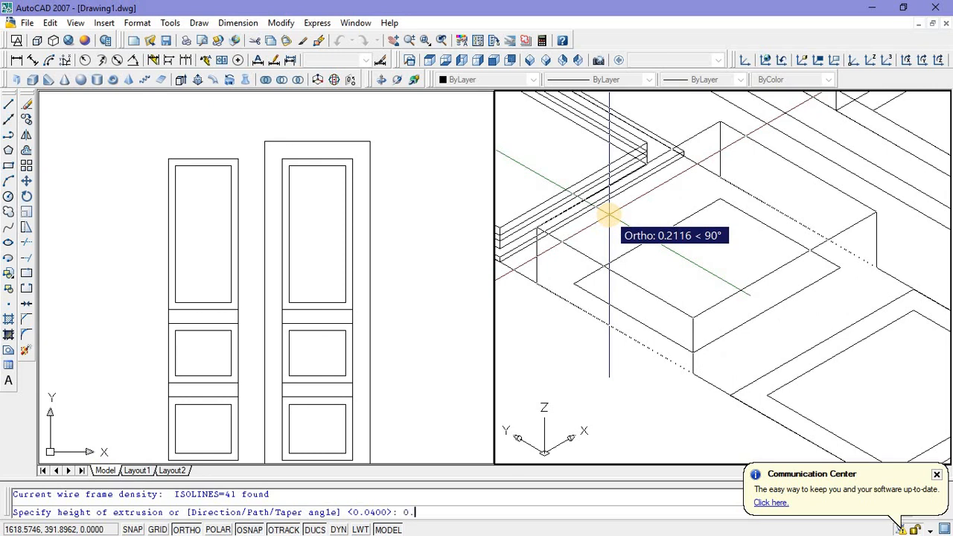
key(Return)
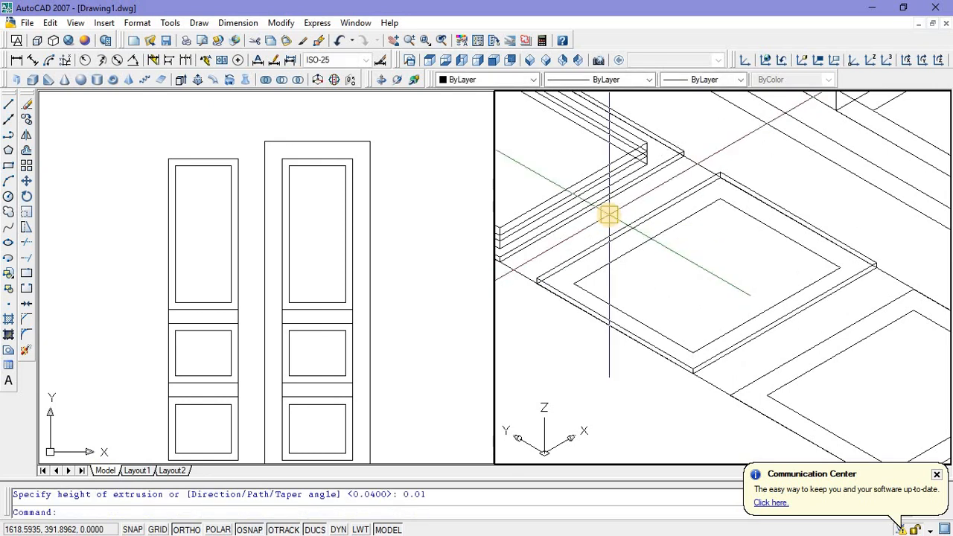
Step: Extrude the inner rectangle of the copied middle panel to a height of 1
click(622, 299)
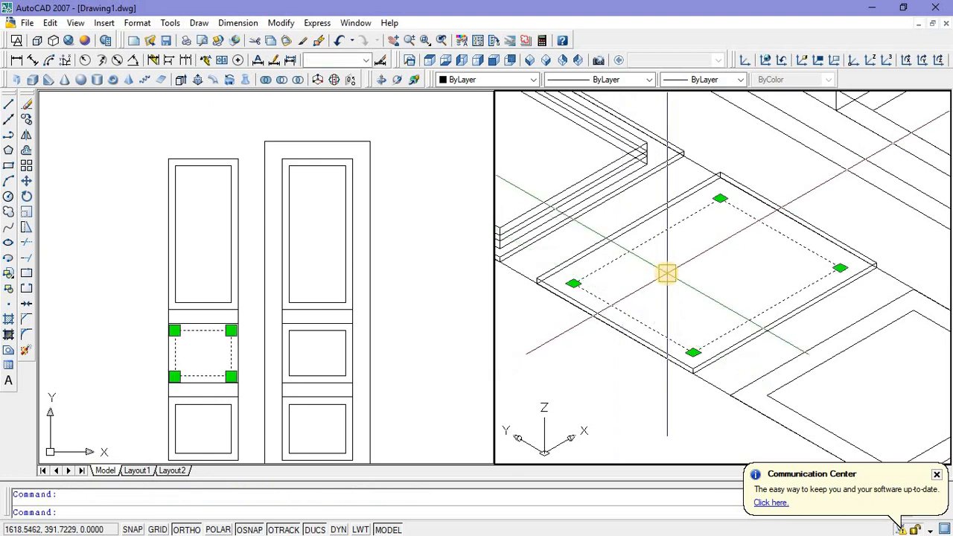
text(ext)
key(Return)
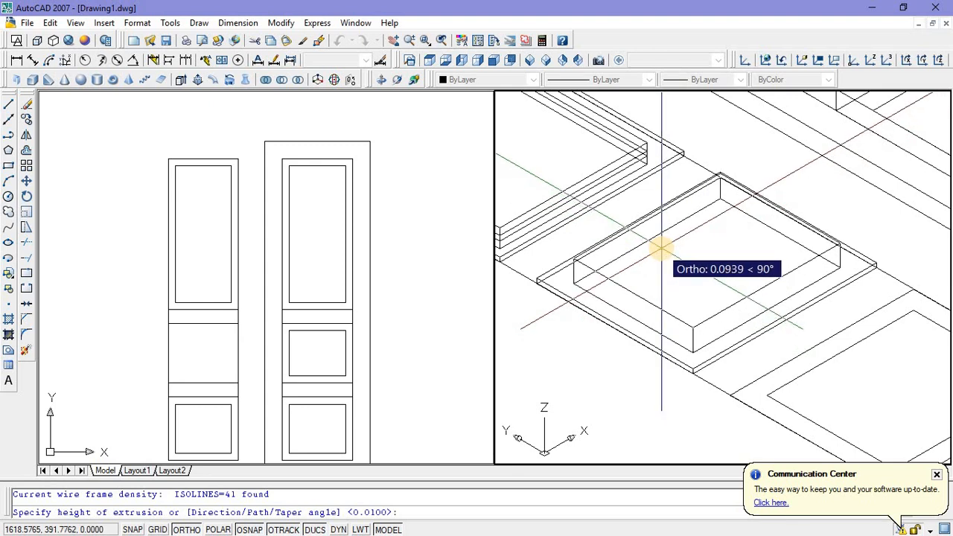
text(1)
key(Return)
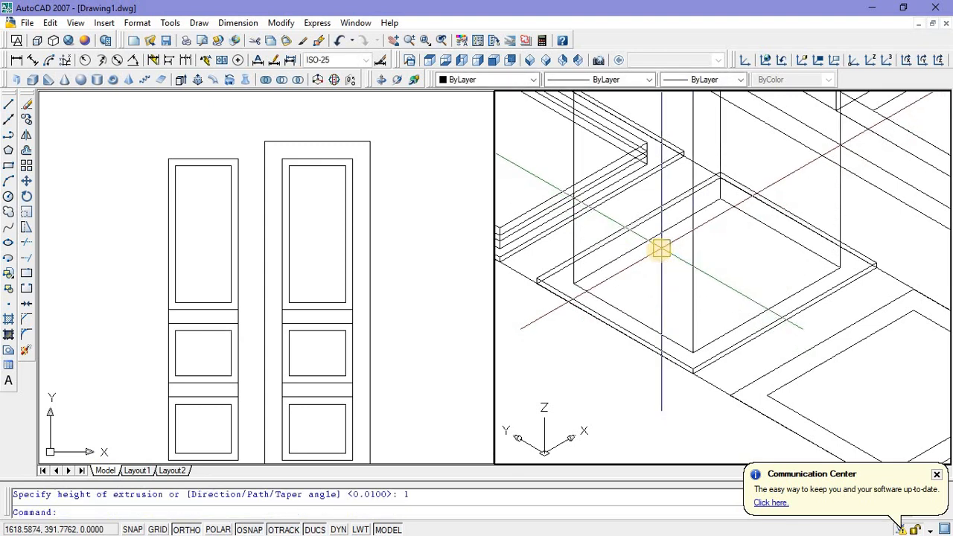
Step: Subtract the tall inner box from the thin outer slab of the copied middle panel
click(281, 80)
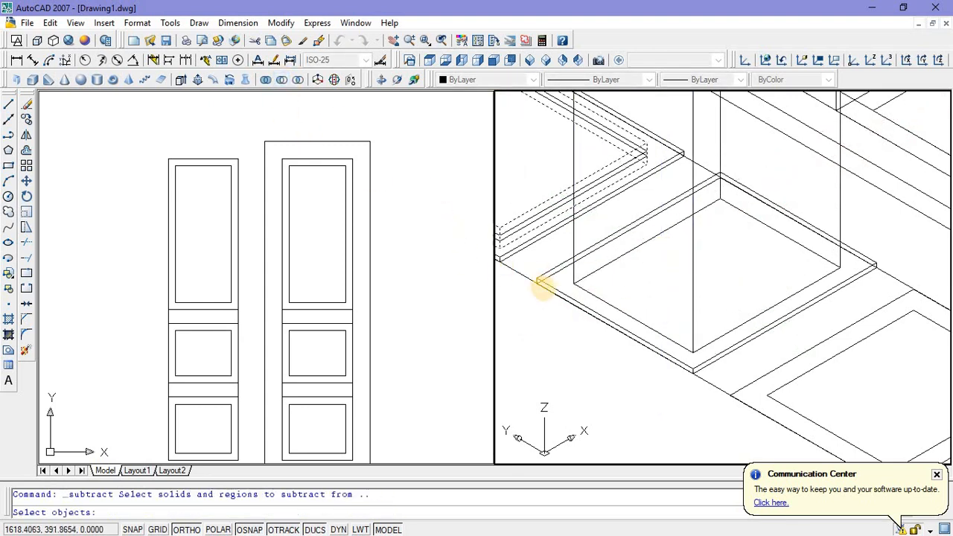
click(552, 289)
key(Return)
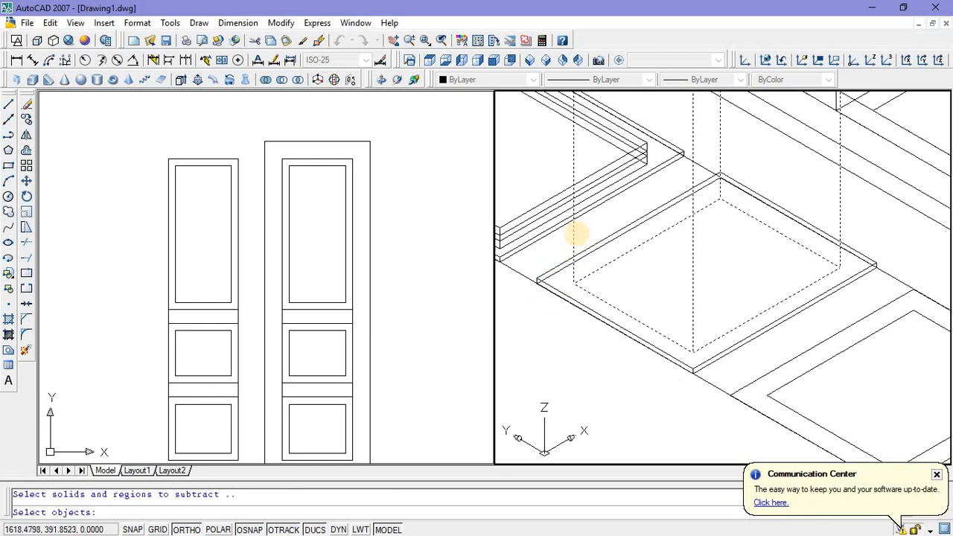
key(Return)
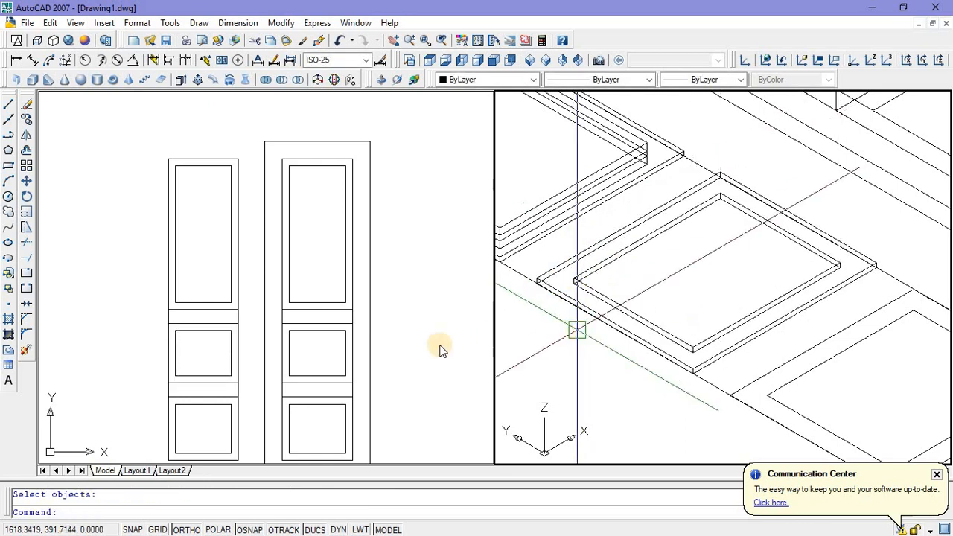
Step: Draw a rectangle corner to corner over the inner opening of the middle panel frame
click(231, 360)
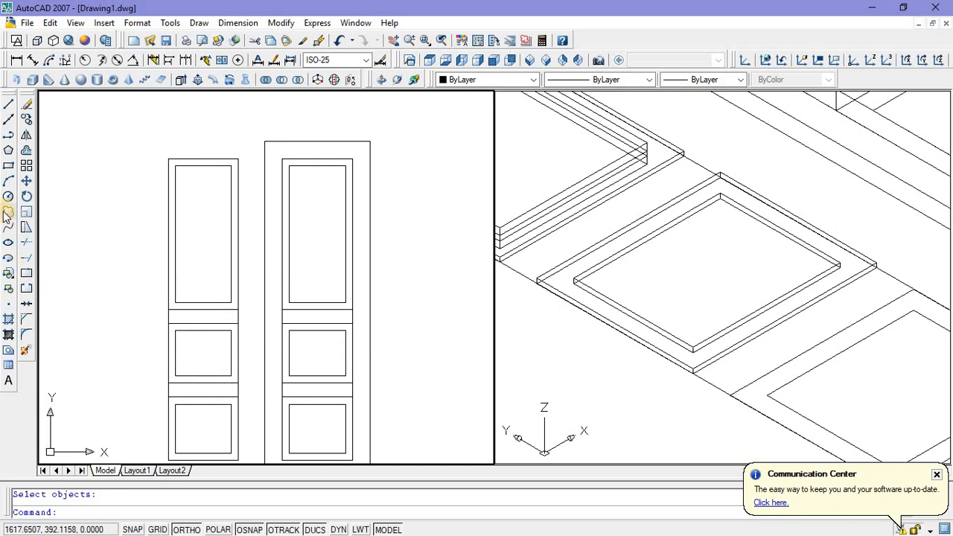
click(8, 166)
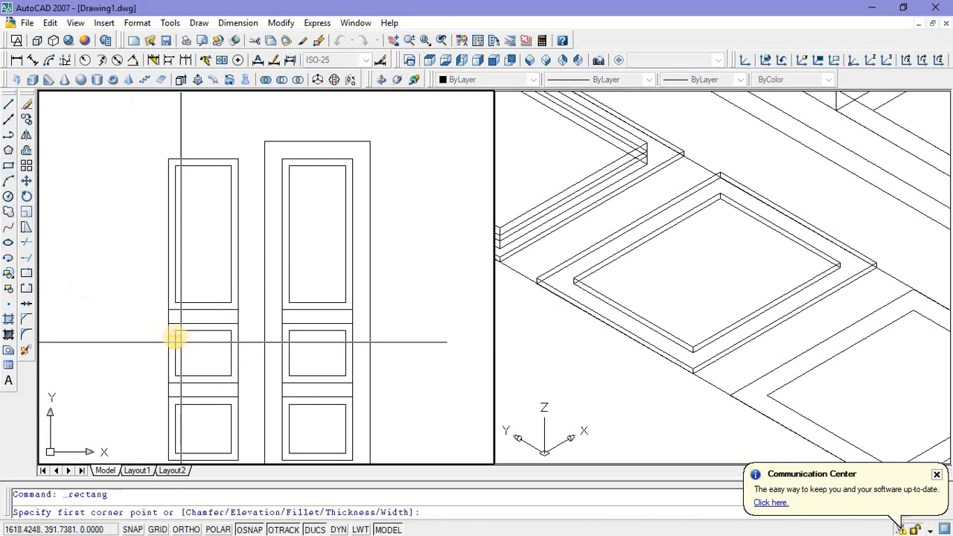
click(175, 330)
click(231, 376)
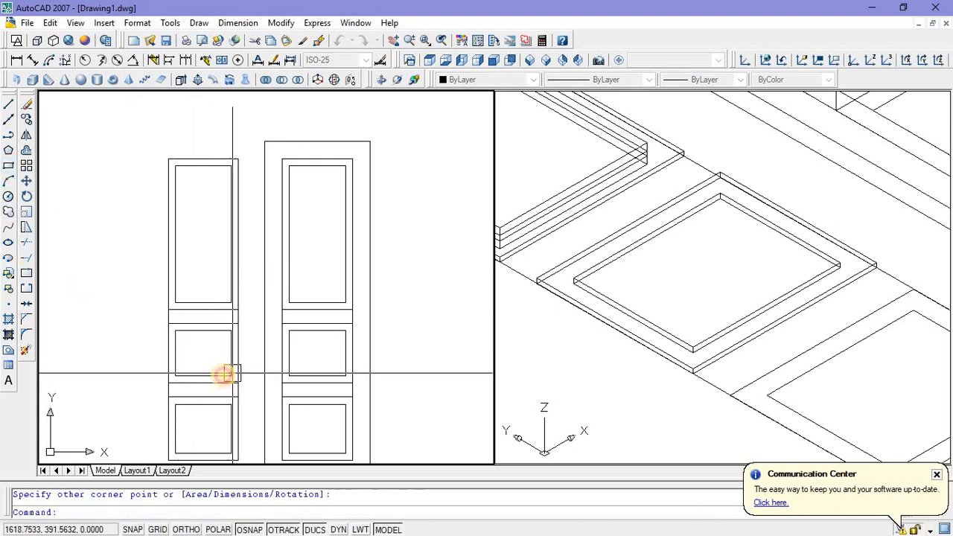
Step: Extrude the new rectangle inside the middle panel frame to a height of 0.04
click(211, 376)
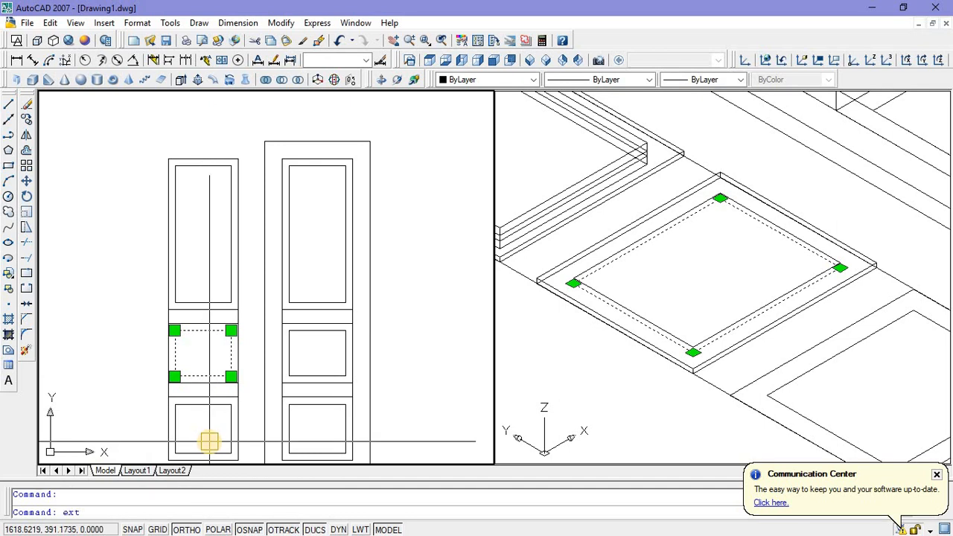
key(Return)
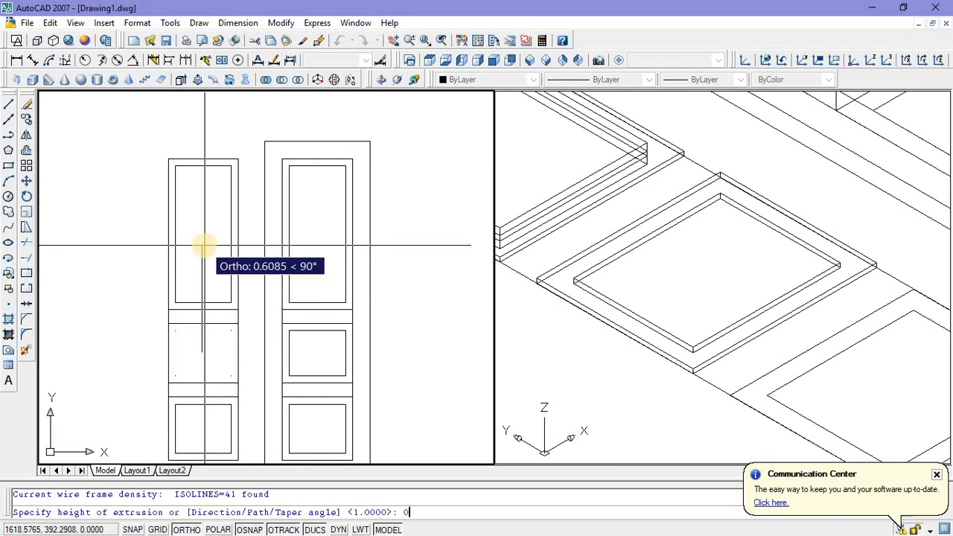
text(0.04)
key(Return)
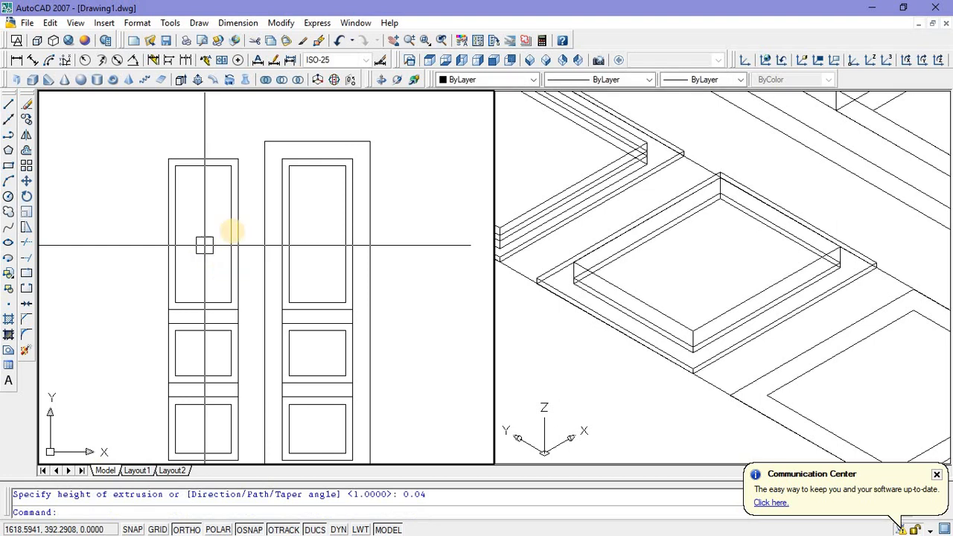
Step: Move the raised middle panel by its vertical corner edge's midpoint to the midpoint of the surrounding frame's inner corner edge
click(655, 311)
middle_drag(695, 343, 662, 299)
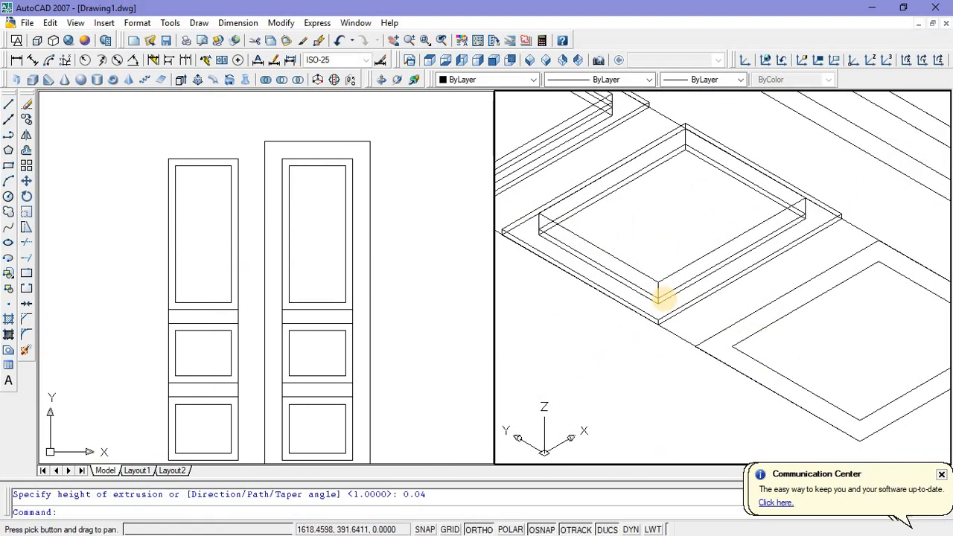
scroll(662, 299, up, 4)
click(653, 271)
right_click(666, 197)
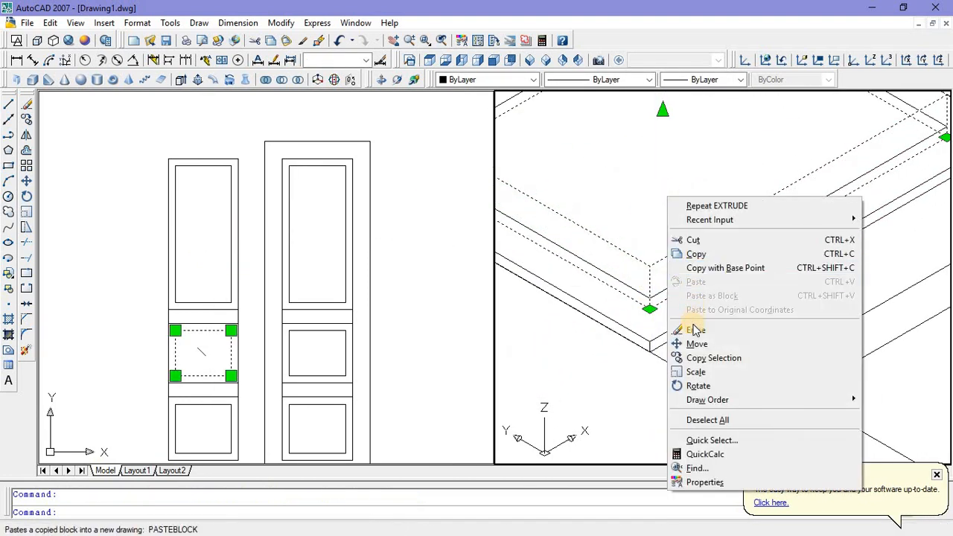
click(696, 343)
scroll(659, 287, up, 2)
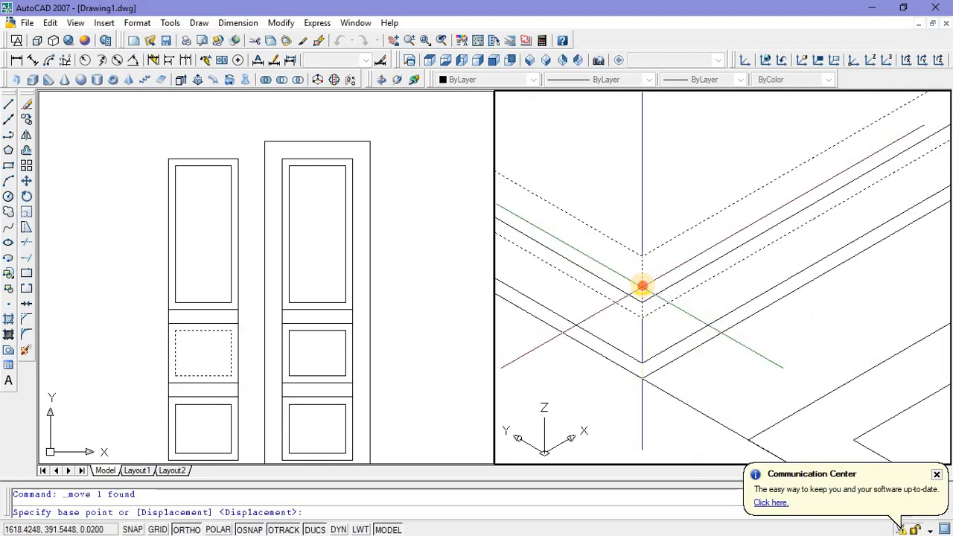
click(641, 286)
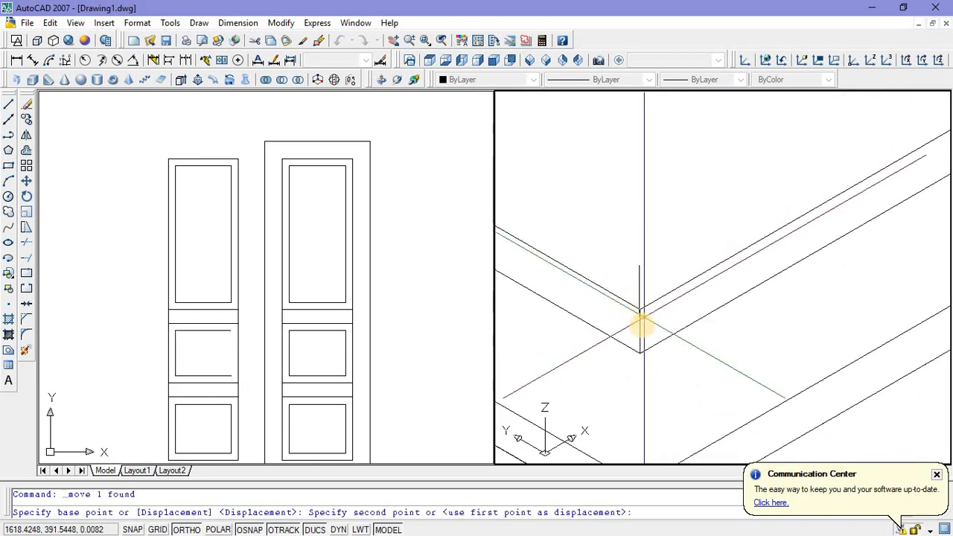
click(639, 331)
scroll(644, 327, down, 3)
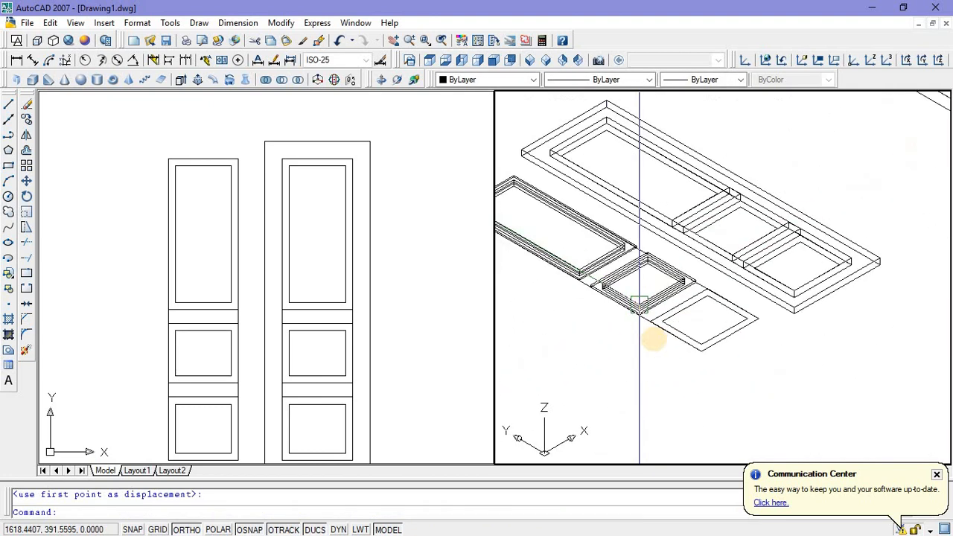
key(Escape)
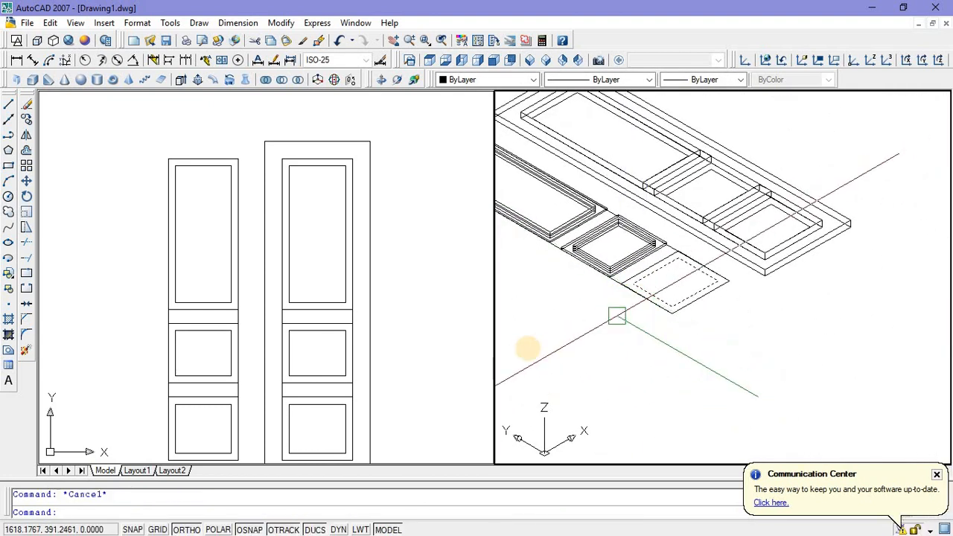
Step: Extrude the outer rectangle of the copied bottom panel to a height of 0.01
click(692, 299)
scroll(665, 318, up, 4)
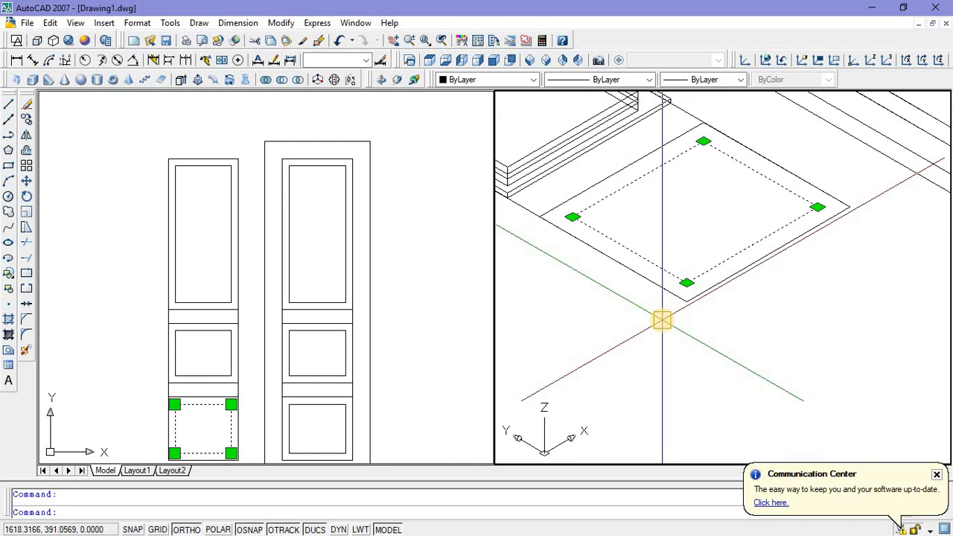
key(Escape)
scroll(663, 292, up, 3)
scroll(674, 334, down, 5)
click(673, 333)
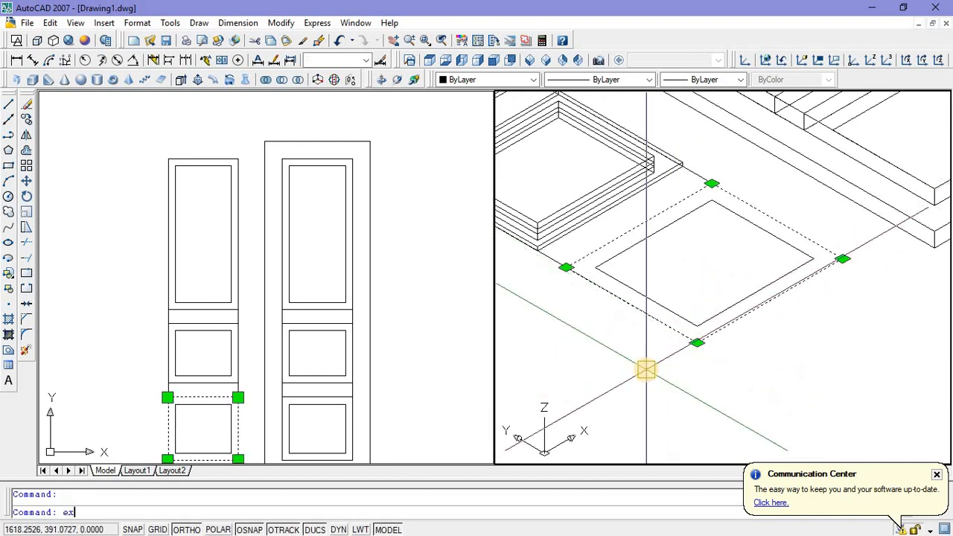
text(t)
key(Return)
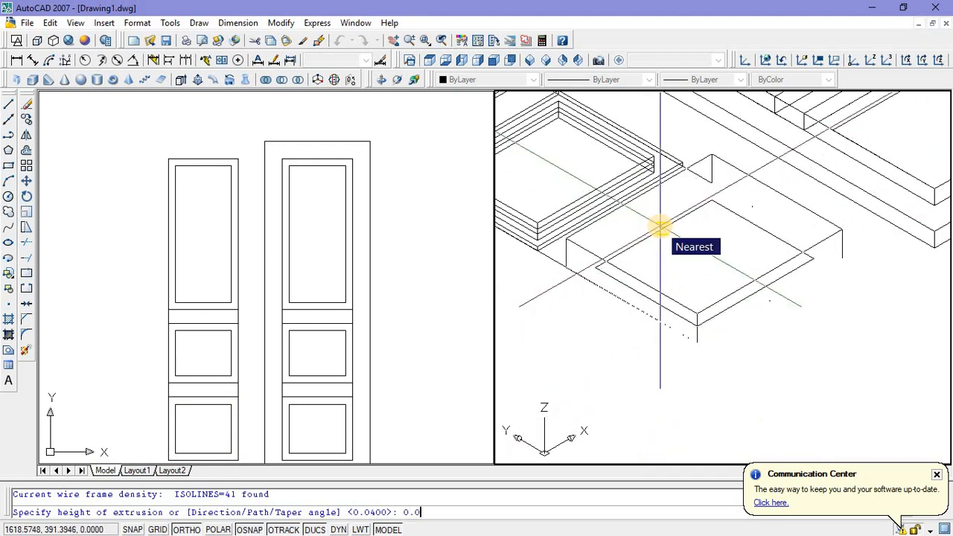
key(Return)
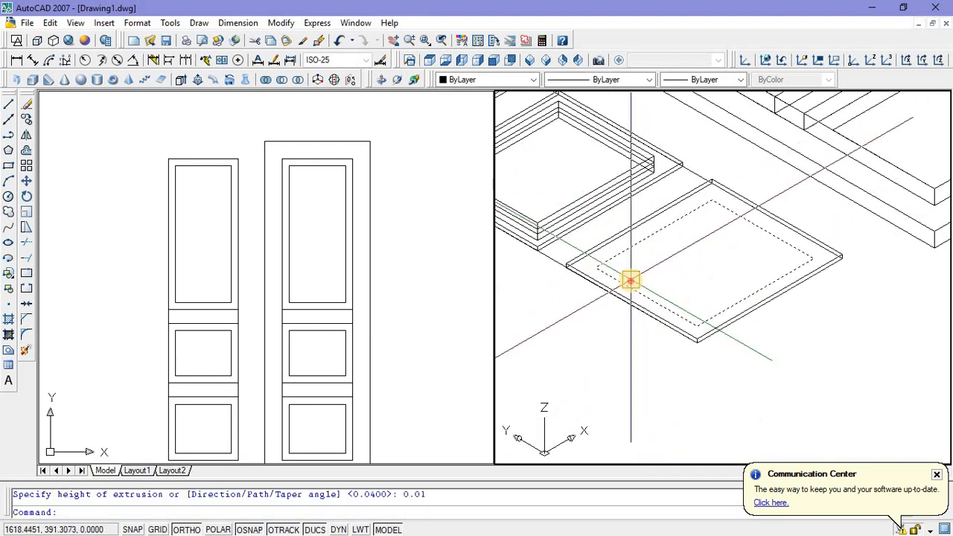
Step: Extrude the inner rectangle of the copied bottom panel to a height of 1
click(676, 254)
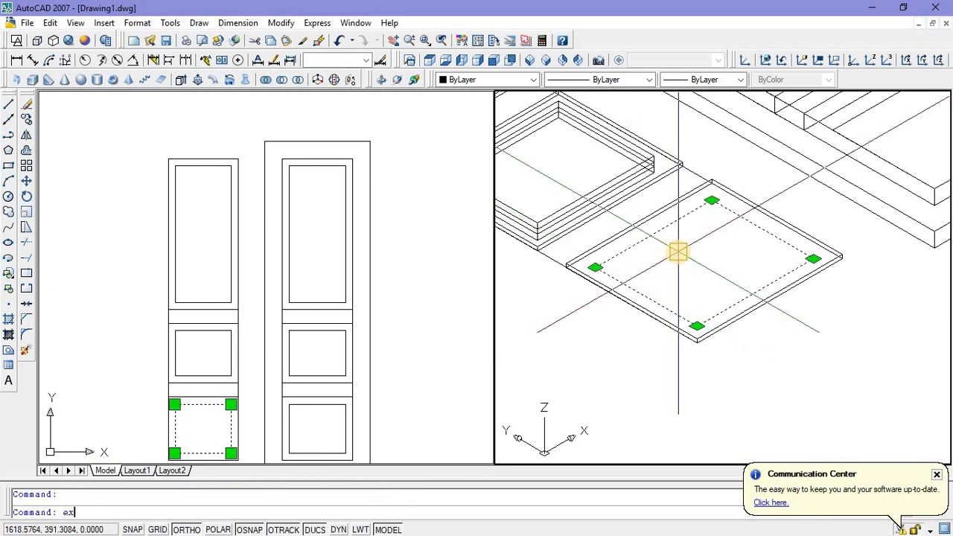
text(ext)
key(Return)
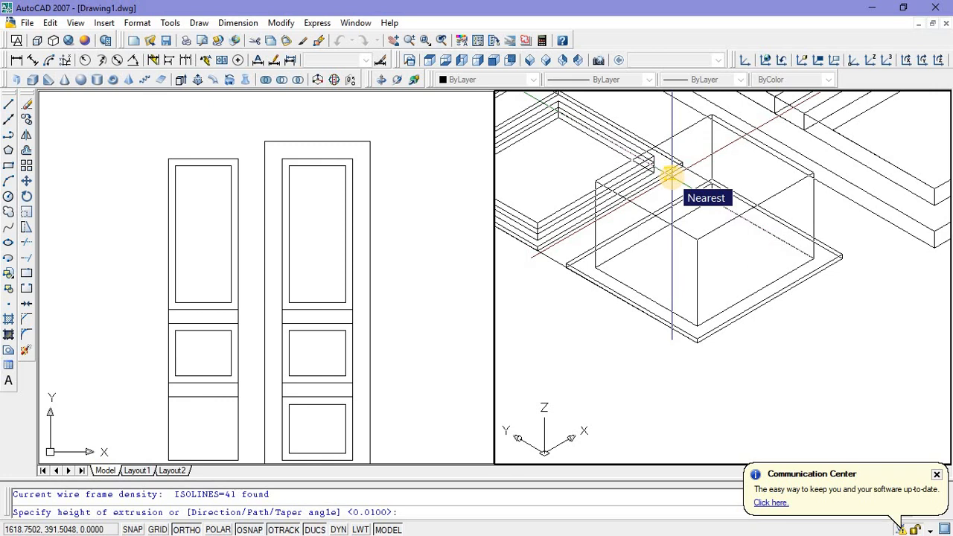
key(Return)
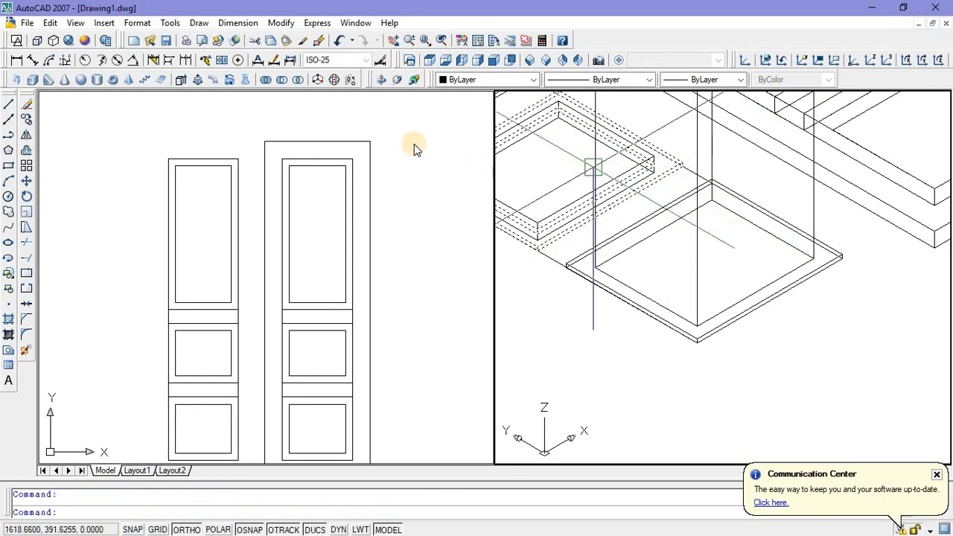
Step: Subtract the tall inner box from the thin outer slab of the copied bottom panel
click(283, 81)
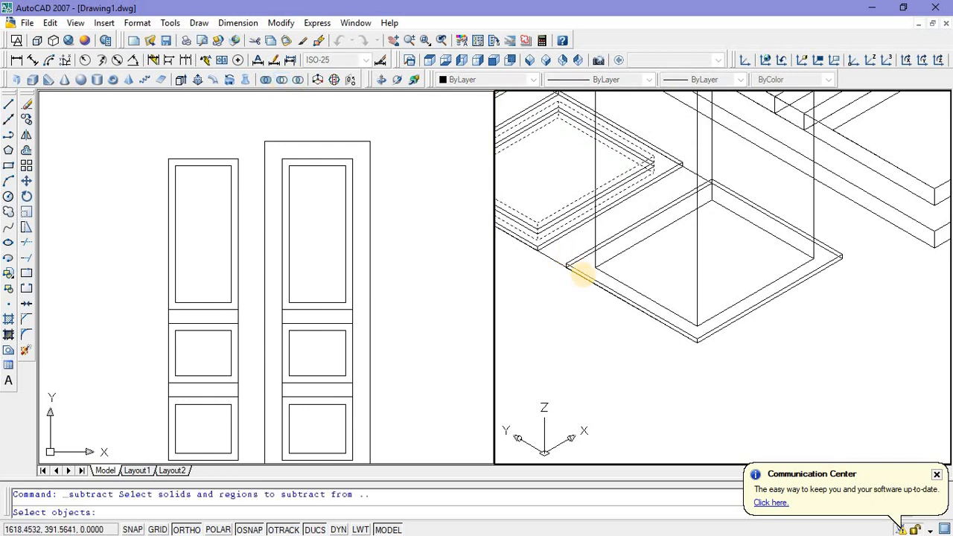
click(580, 277)
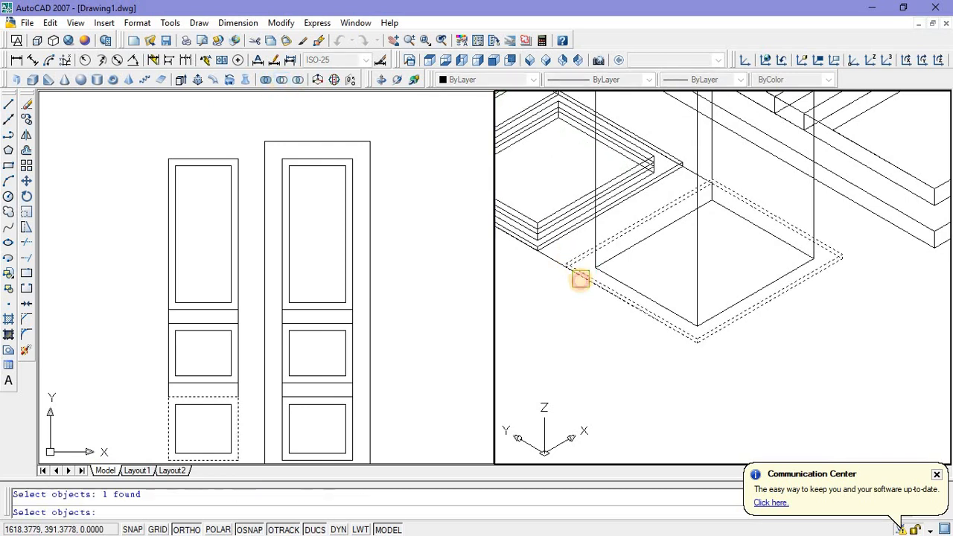
key(Return)
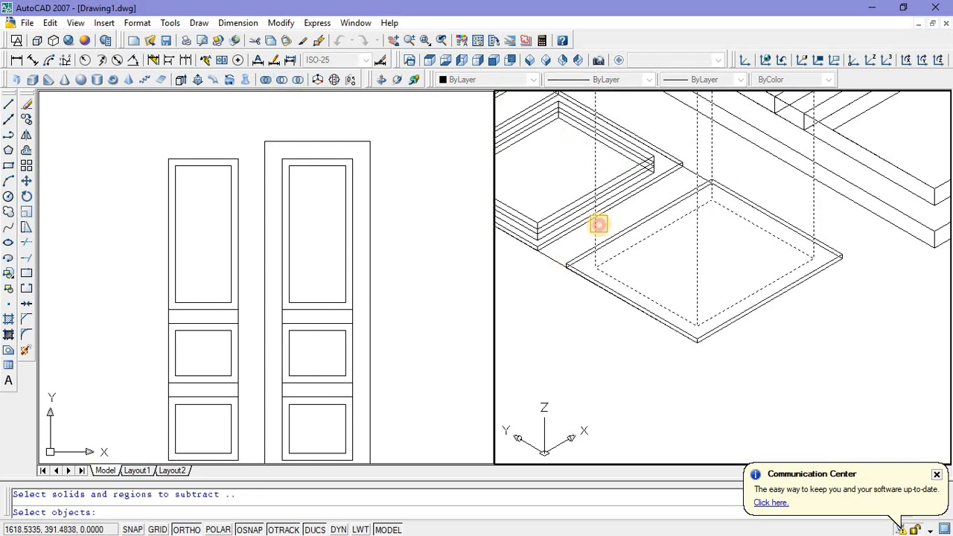
click(598, 223)
key(Return)
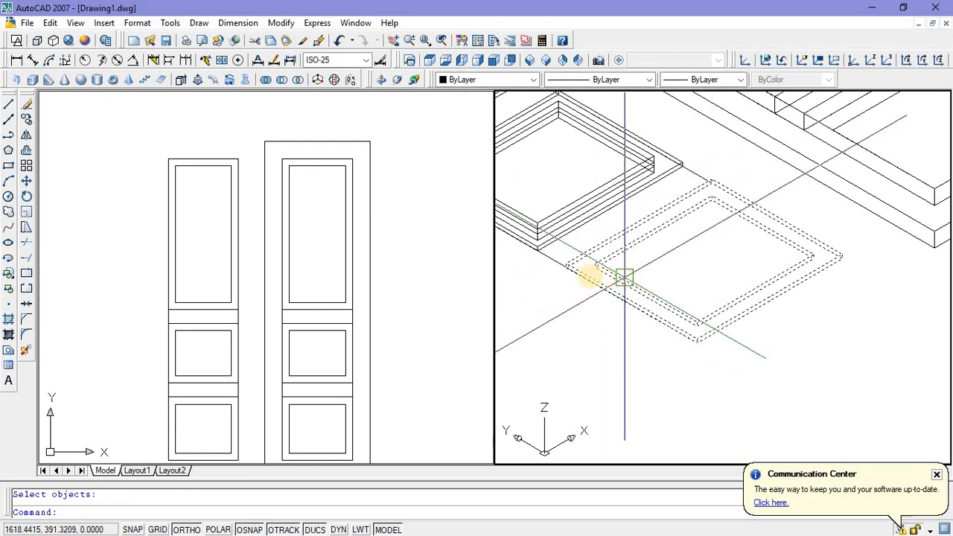
Step: Draw a rectangle corner to corner over the inner opening of the bottom panel frame
click(207, 417)
scroll(204, 372, down, 3)
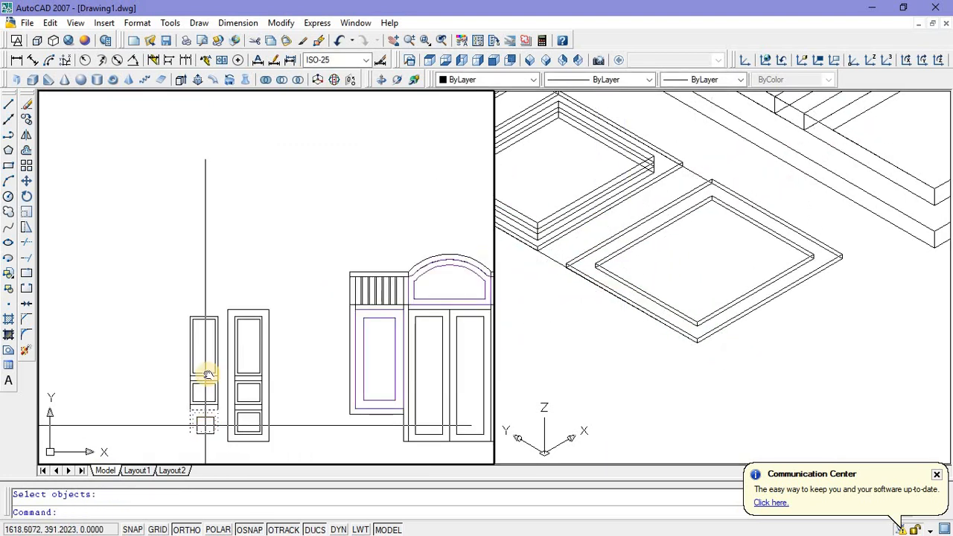
scroll(211, 340, up, 2)
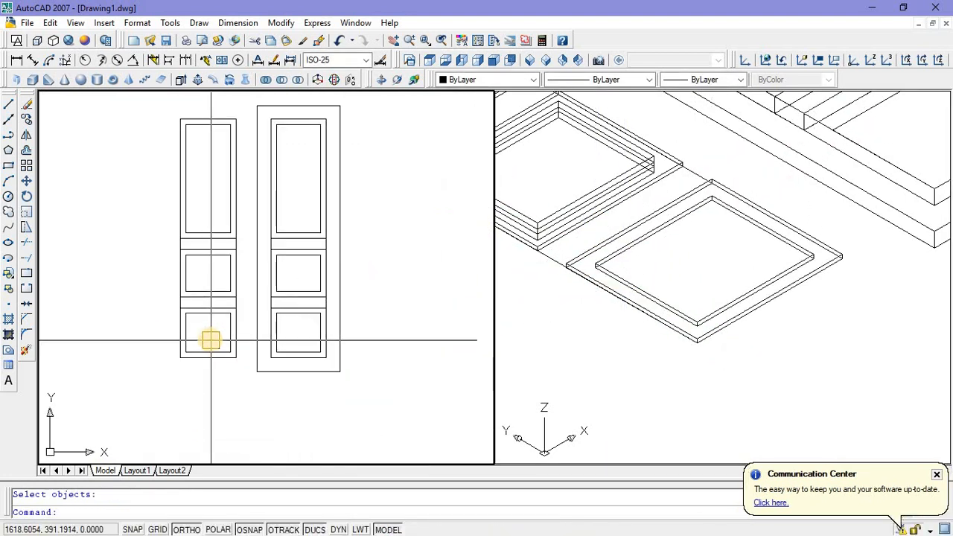
click(9, 165)
scroll(186, 316, up, 3)
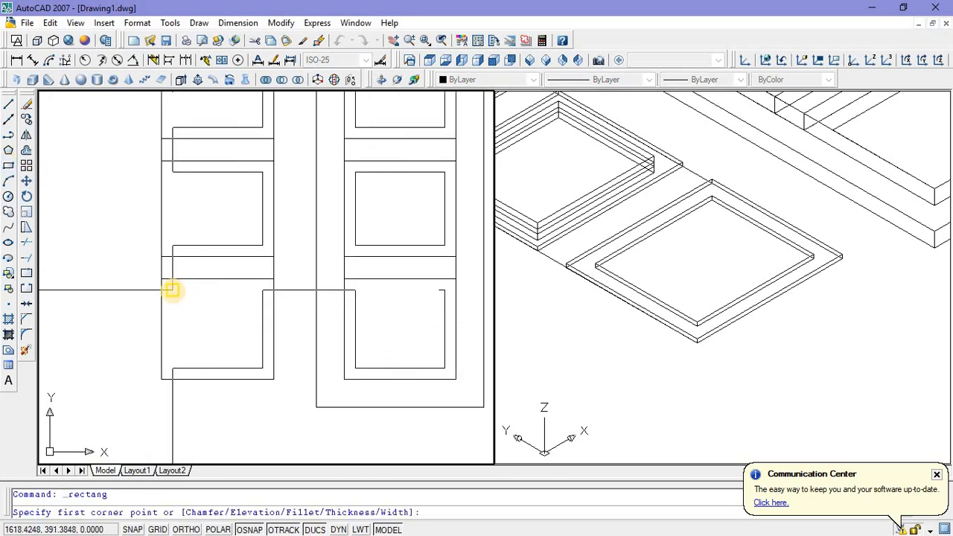
click(172, 290)
click(253, 367)
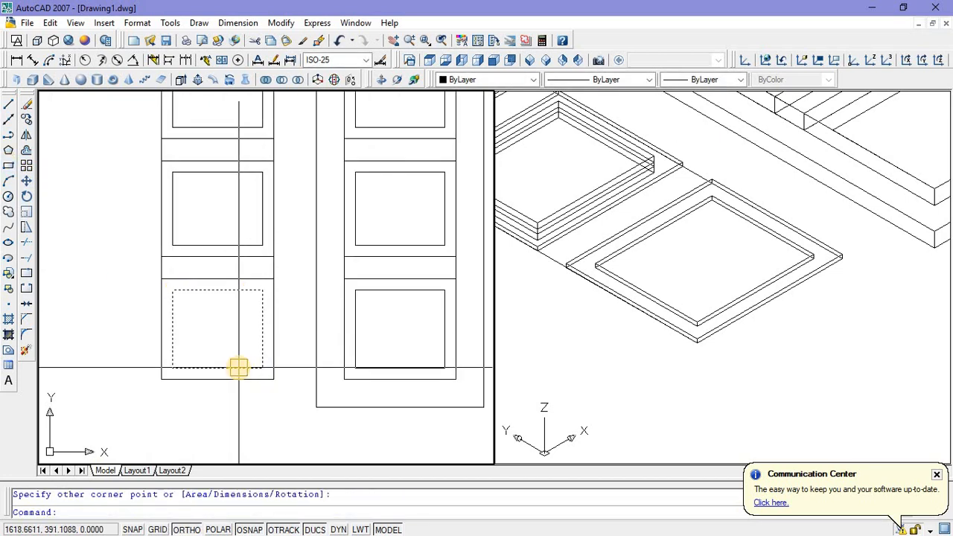
Step: Extrude the new rectangle inside the bottom panel frame to a height of 0.04
click(239, 367)
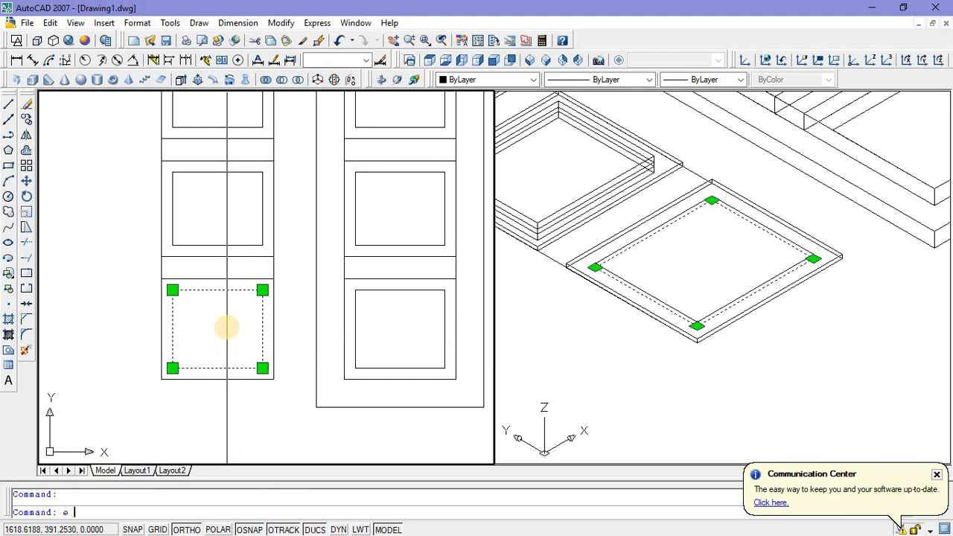
key(Return)
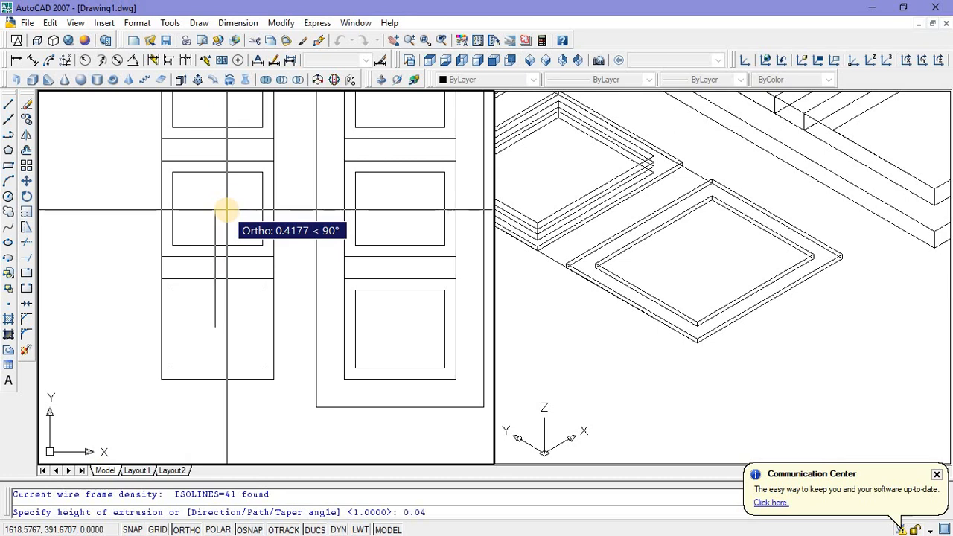
key(Return)
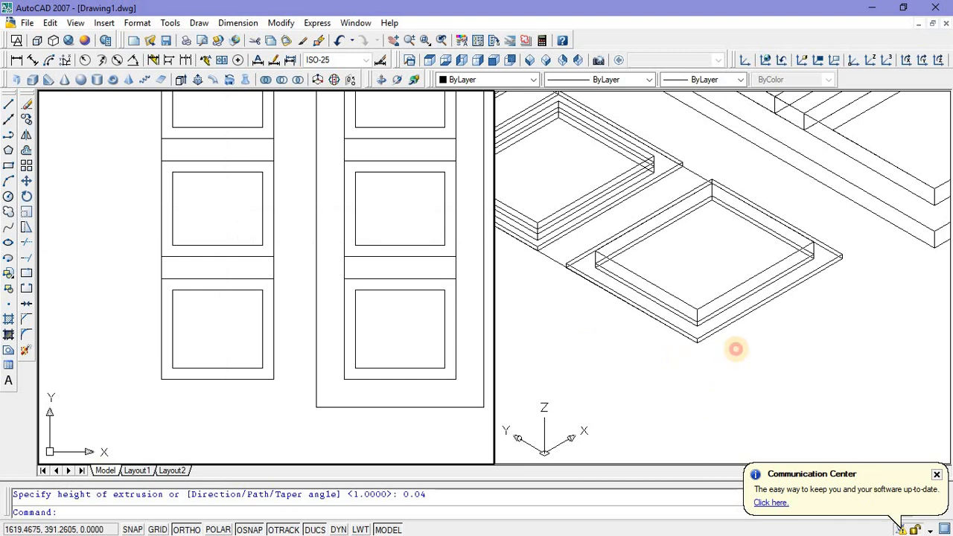
Step: Move the raised bottom panel by its vertical corner edge's midpoint to the midpoint of the surrounding frame's inner corner edge
click(729, 347)
scroll(674, 271, up, 3)
click(696, 193)
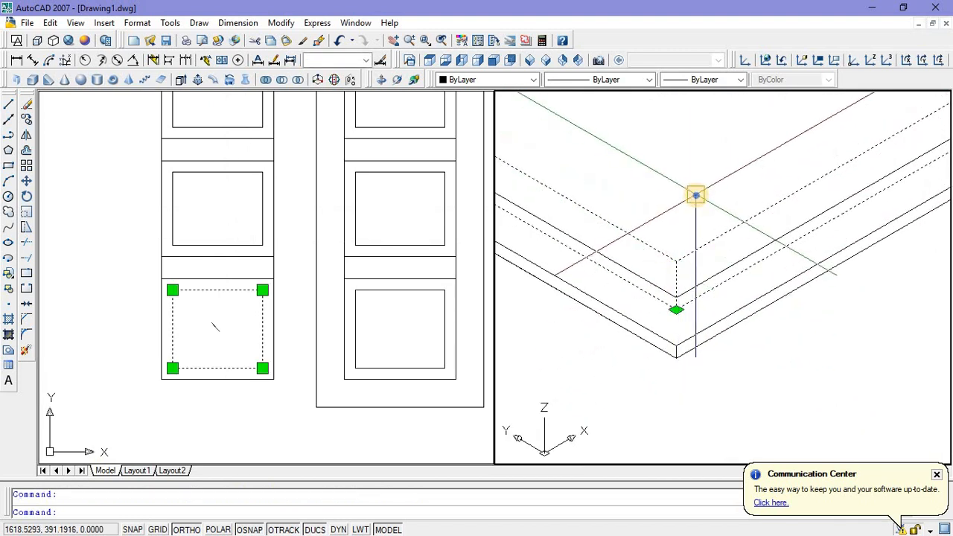
right_click(695, 195)
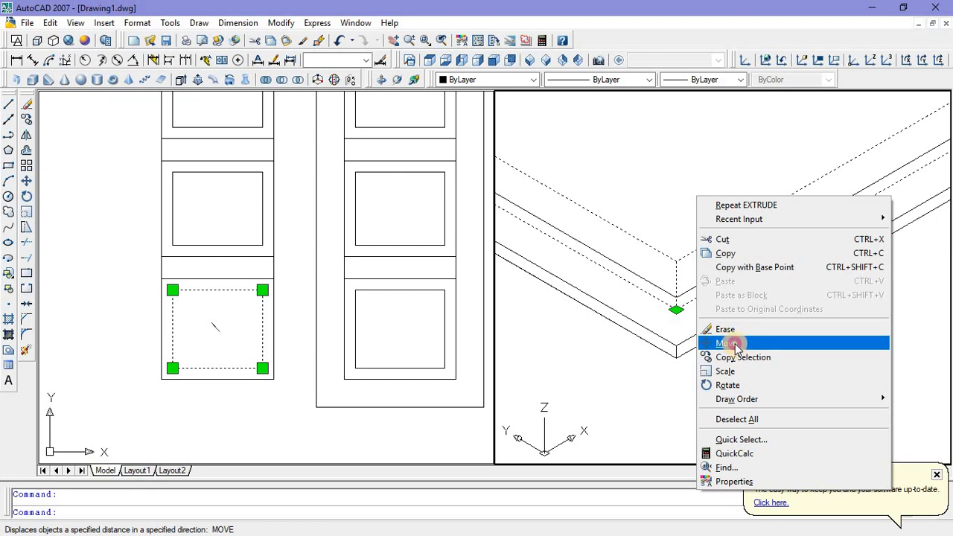
click(734, 345)
click(677, 285)
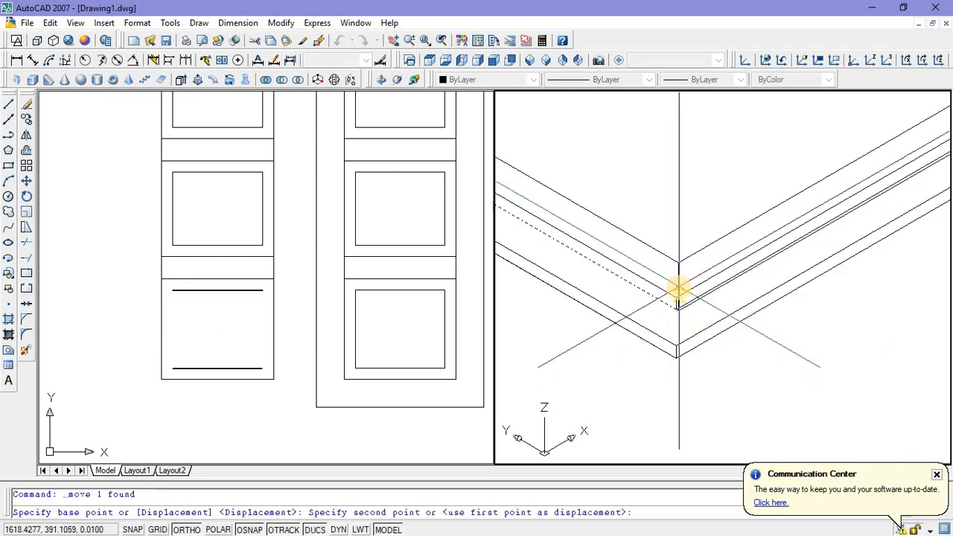
scroll(674, 305, up, 3)
click(666, 340)
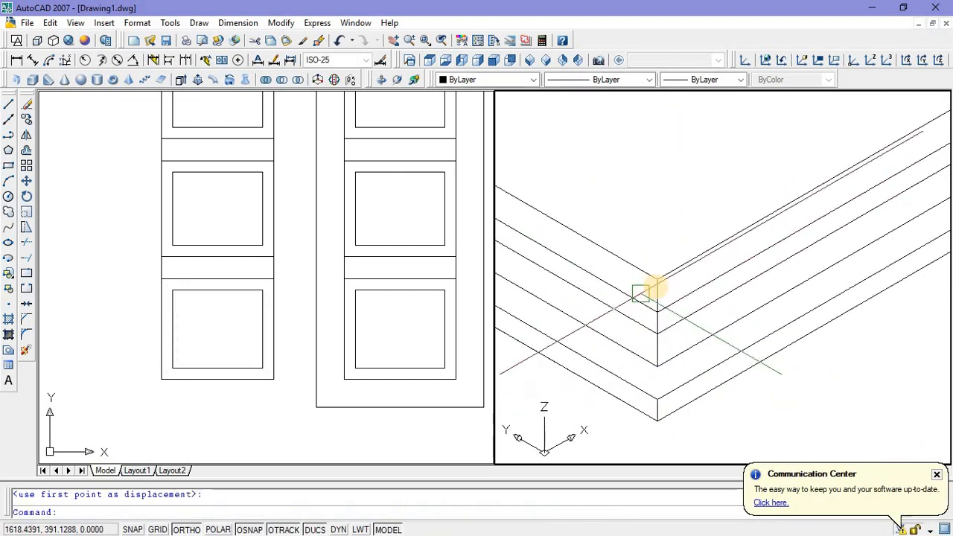
scroll(635, 337, down, 5)
key(Escape)
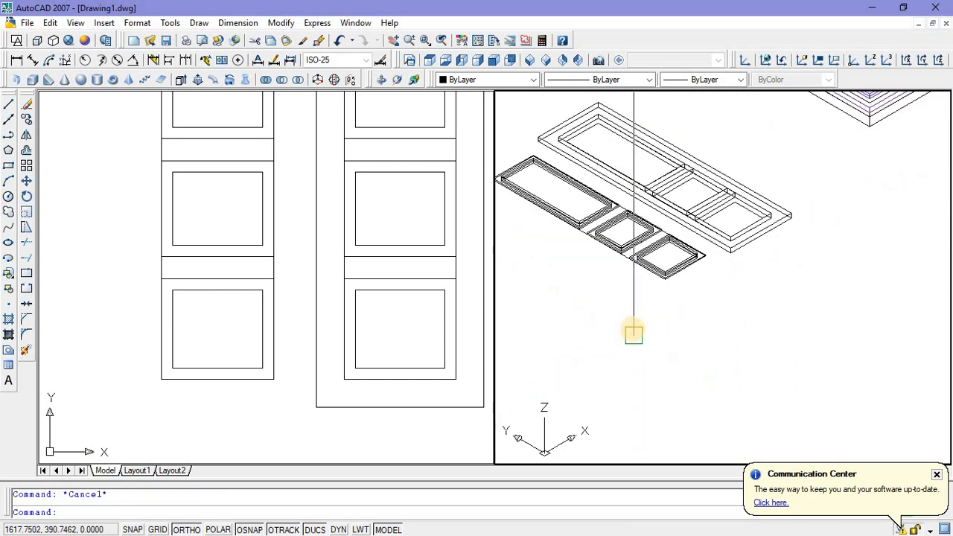
Step: Apply the Conceptual visual style to the isometric view to check the door leaf frame and the three panels
middle_drag(633, 332, 664, 354)
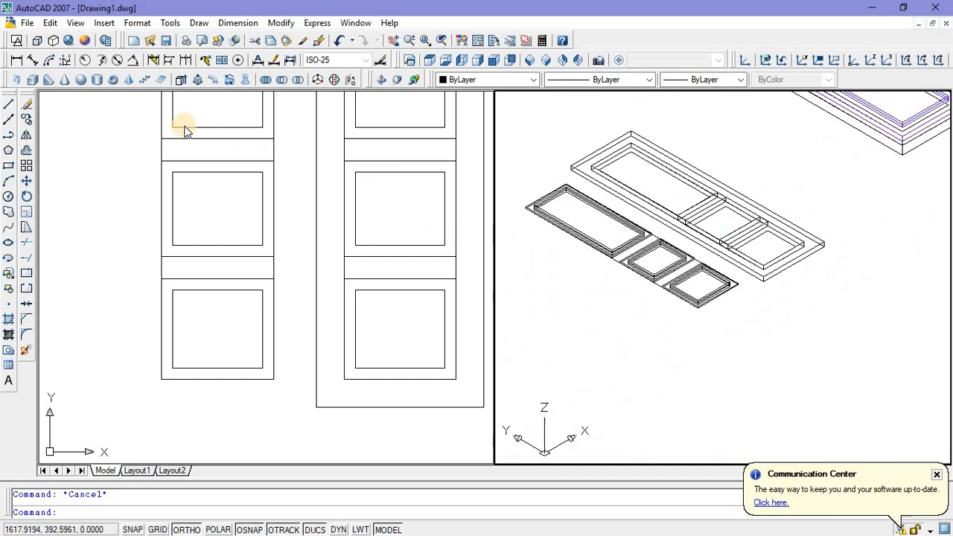
click(84, 43)
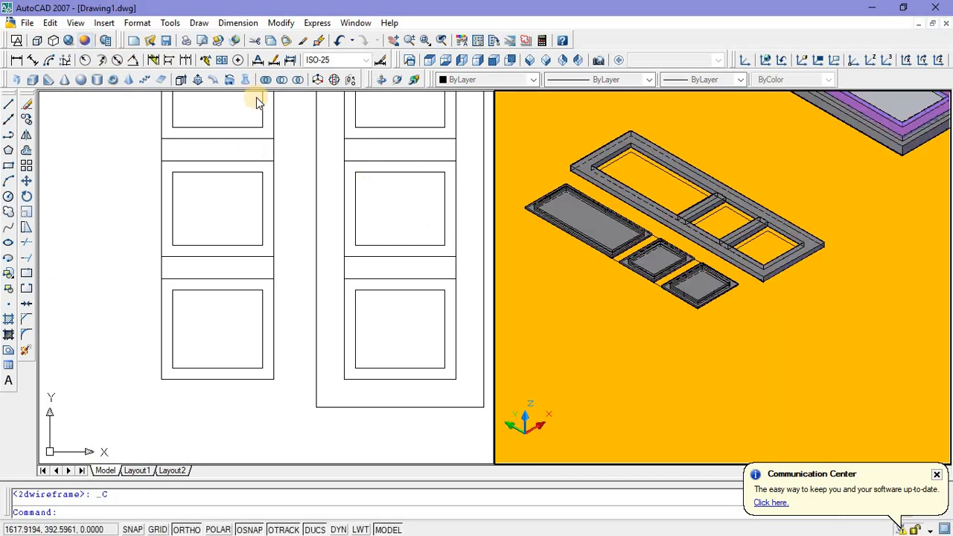
scroll(639, 240, up, 3)
middle_drag(639, 239, 655, 248)
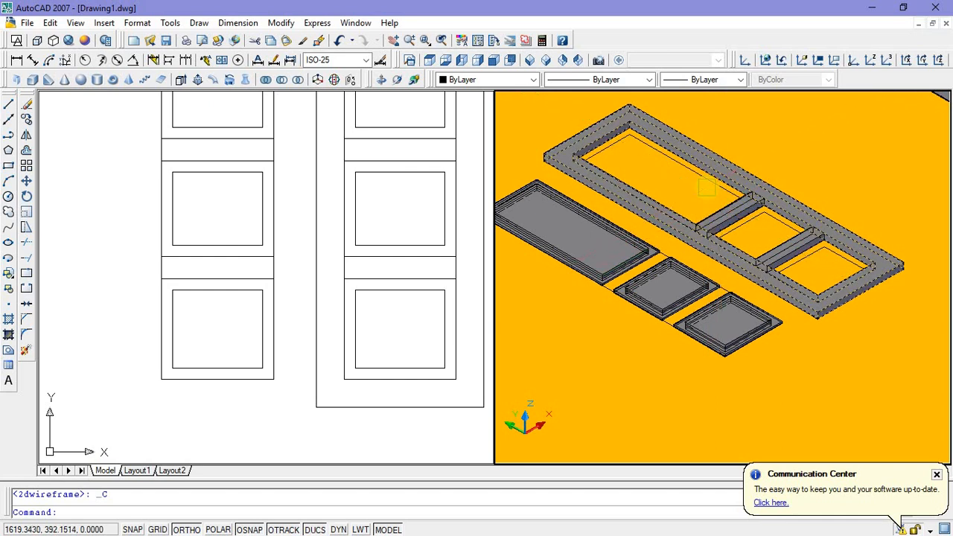
scroll(696, 212, down, 3)
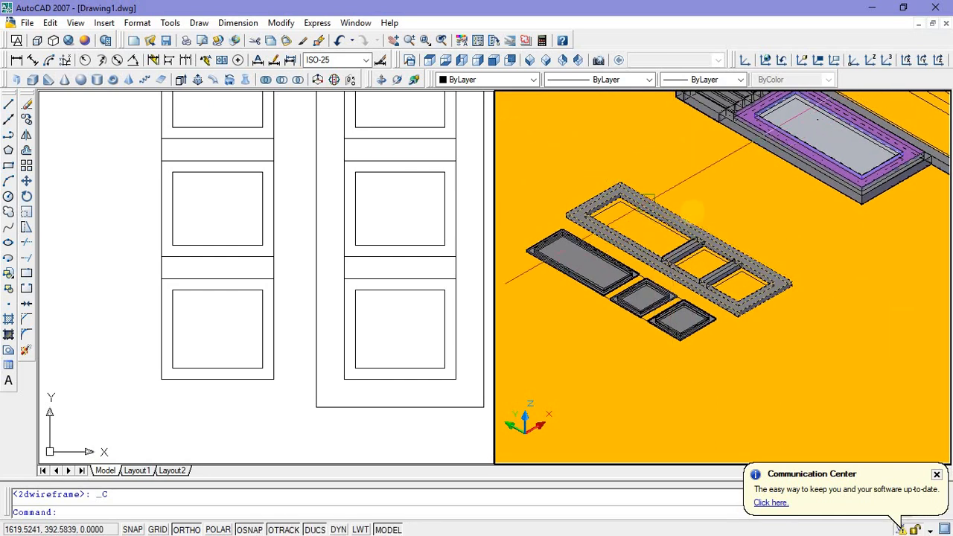
Step: Unite the door leaf frame and its two cross rails into one solid
scroll(685, 220, up, 2)
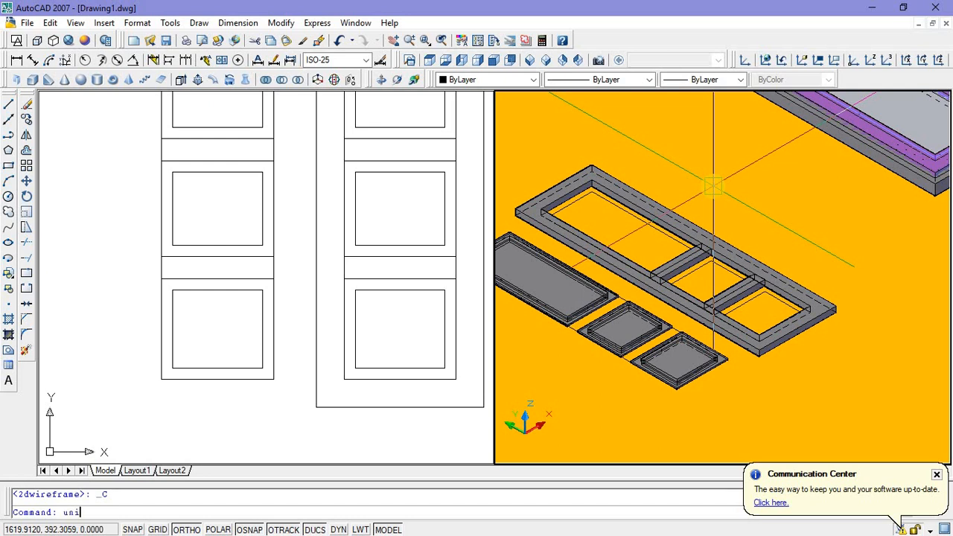
key(Return)
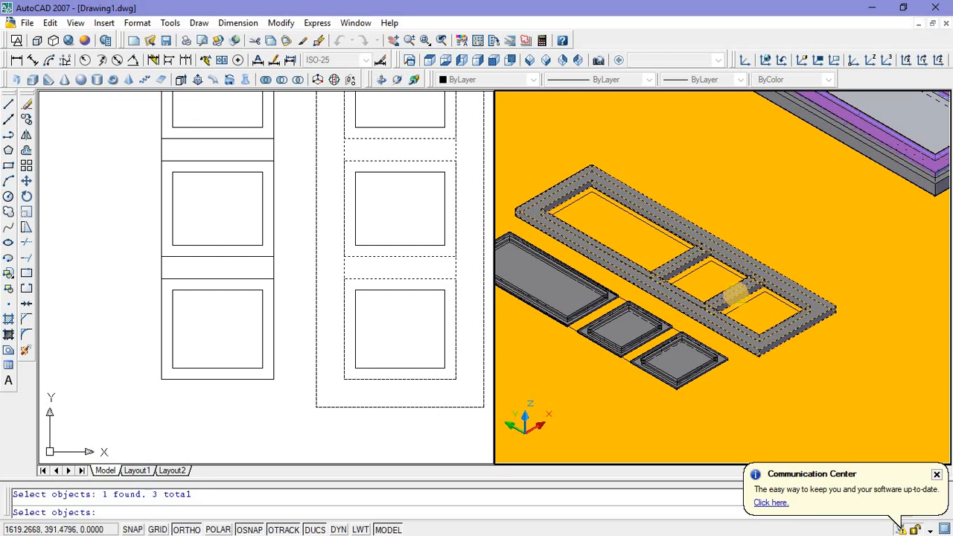
key(Return)
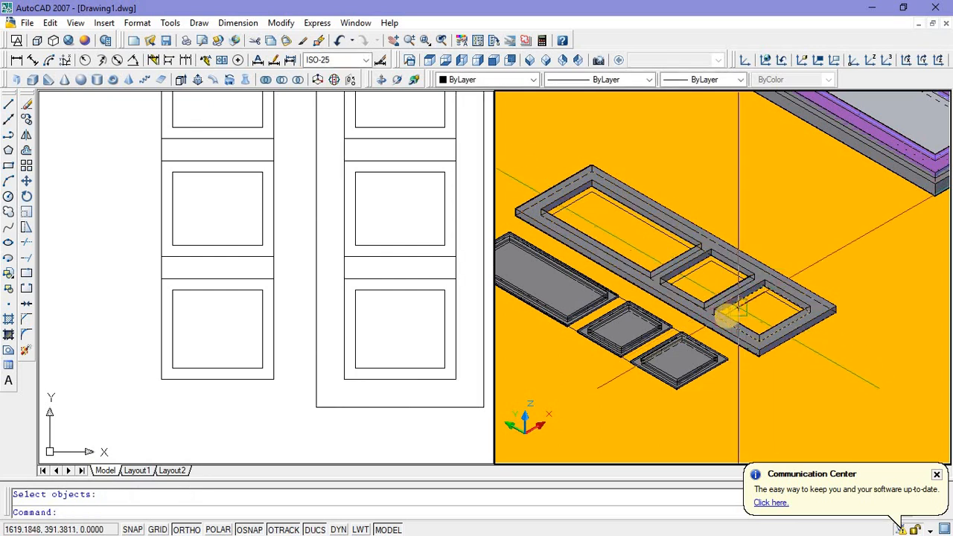
Step: Set the colour of the largest raised panel's inner solid to Magenta
scroll(644, 350, up, 6)
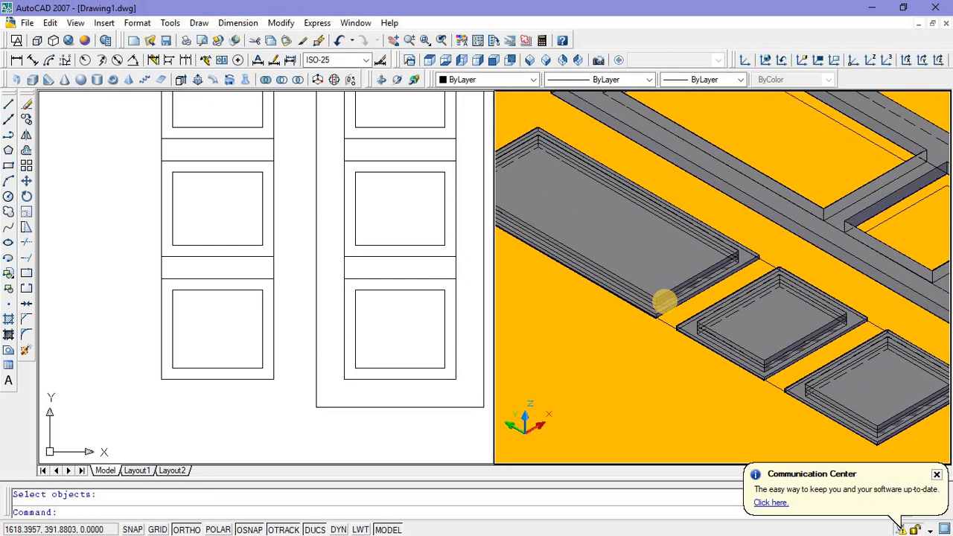
scroll(653, 286, down, 2)
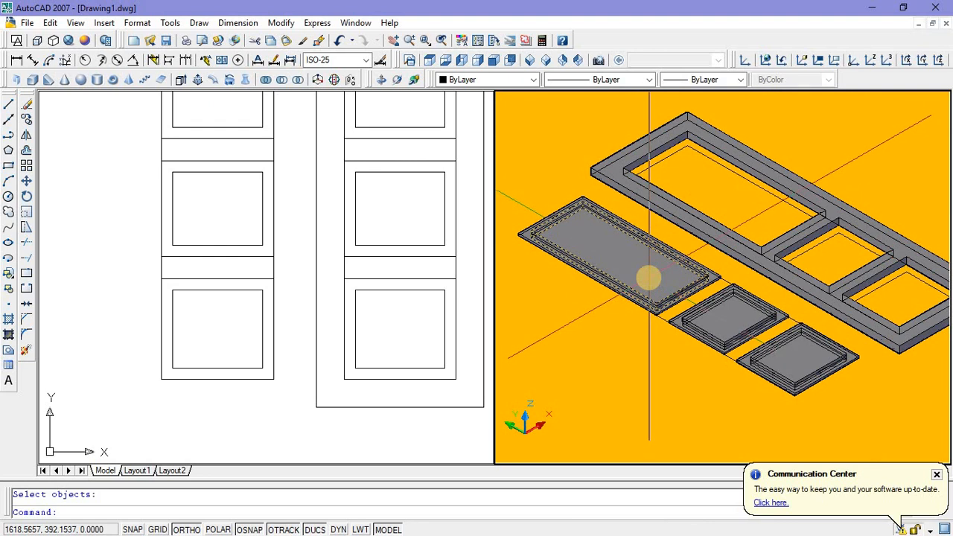
click(648, 278)
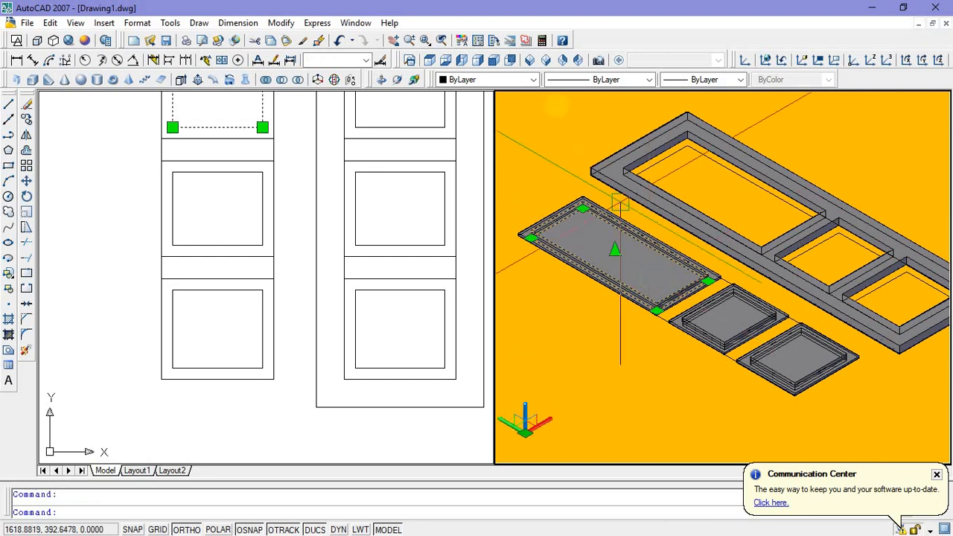
click(533, 80)
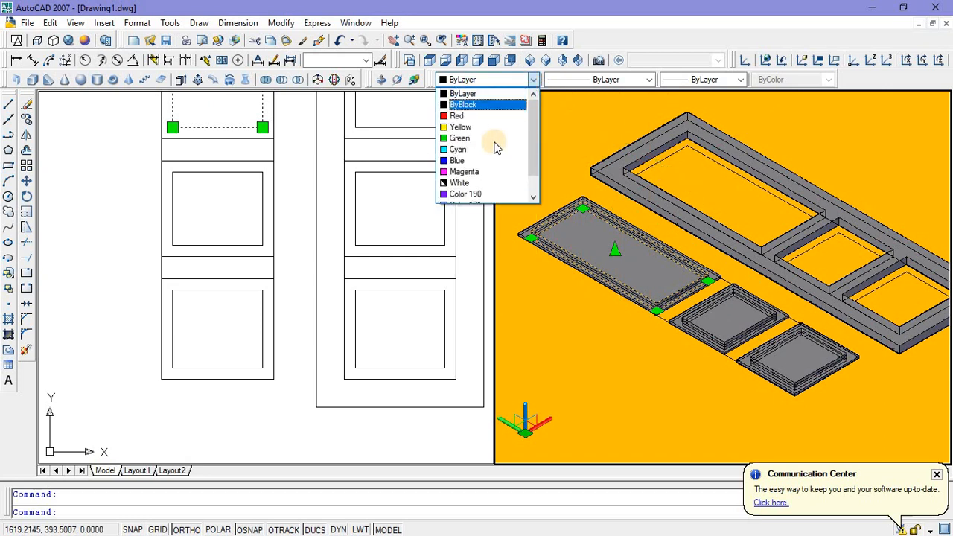
click(475, 172)
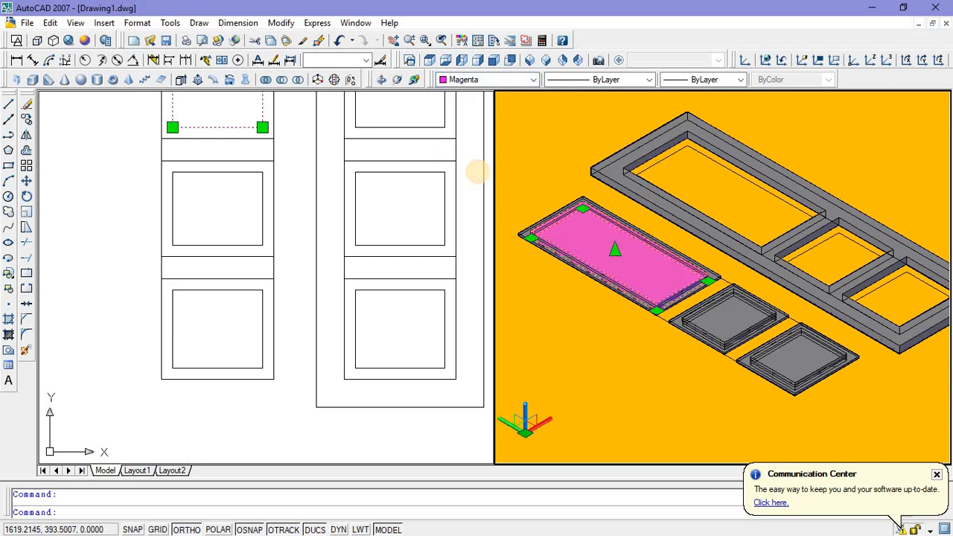
key(Escape)
Step: Set the colour of the frame surrounding the largest magenta panel to Red
scroll(532, 249, up, 3)
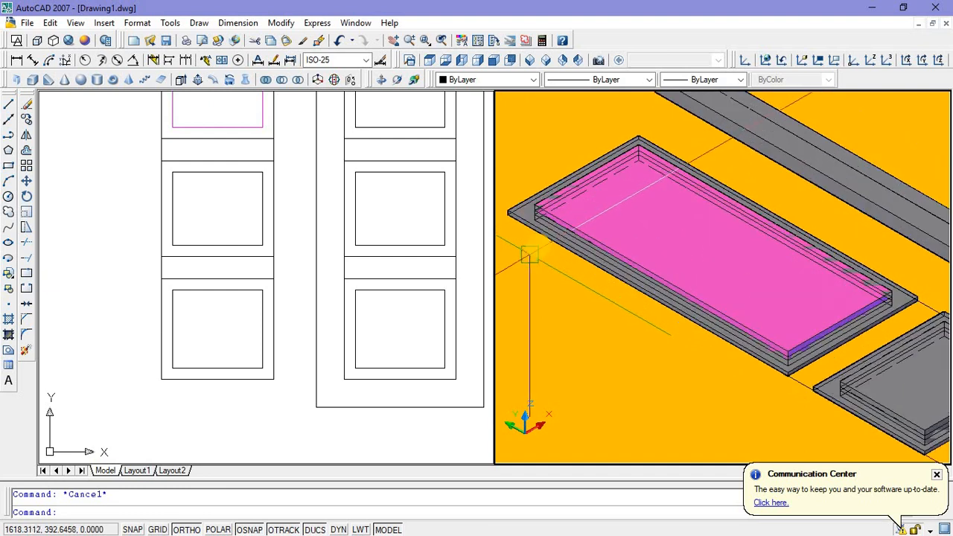
click(541, 246)
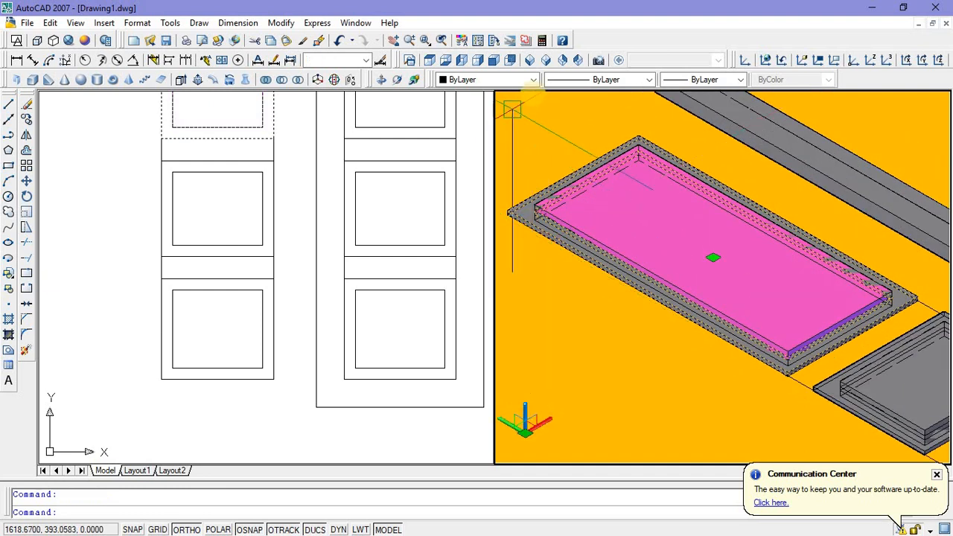
click(534, 80)
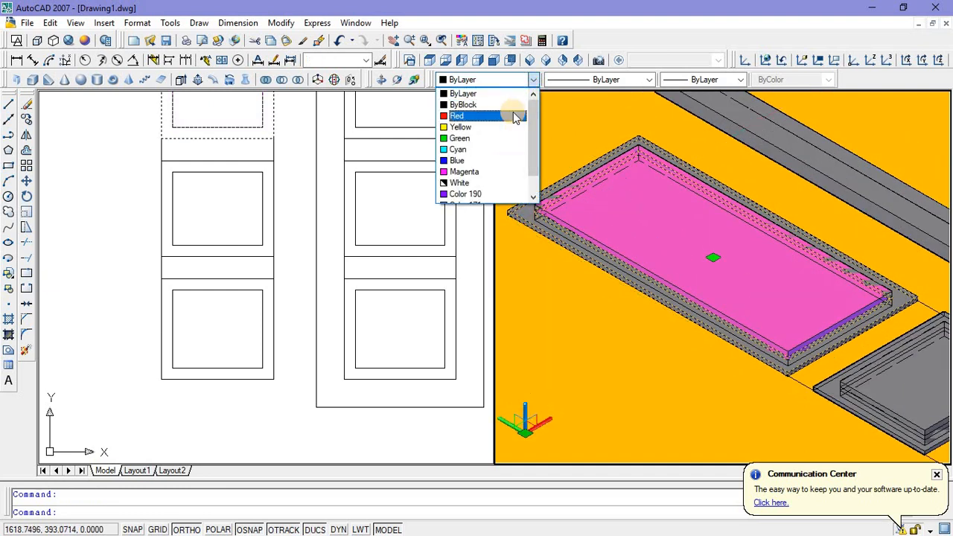
click(513, 114)
key(Escape)
scroll(587, 315, down, 5)
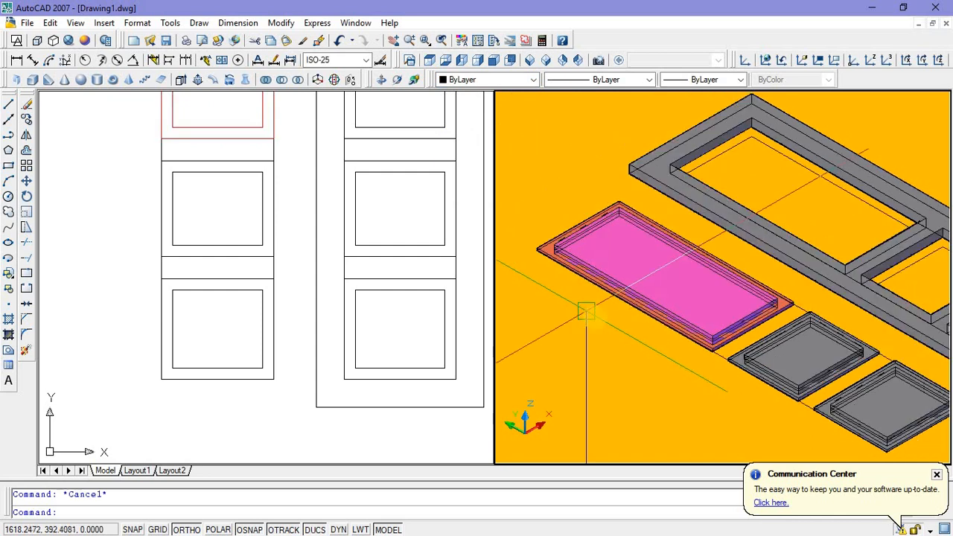
Step: Colour the middle raised panel Magenta and its surrounding frame Red
scroll(655, 357, up, 4)
middle_drag(679, 364, 605, 303)
middle_drag(807, 343, 712, 272)
click(701, 262)
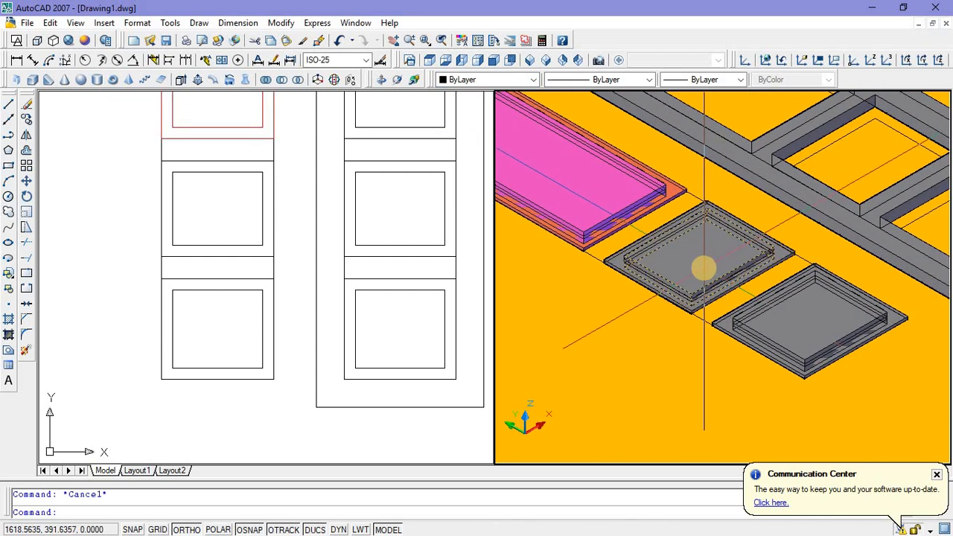
click(534, 80)
click(485, 172)
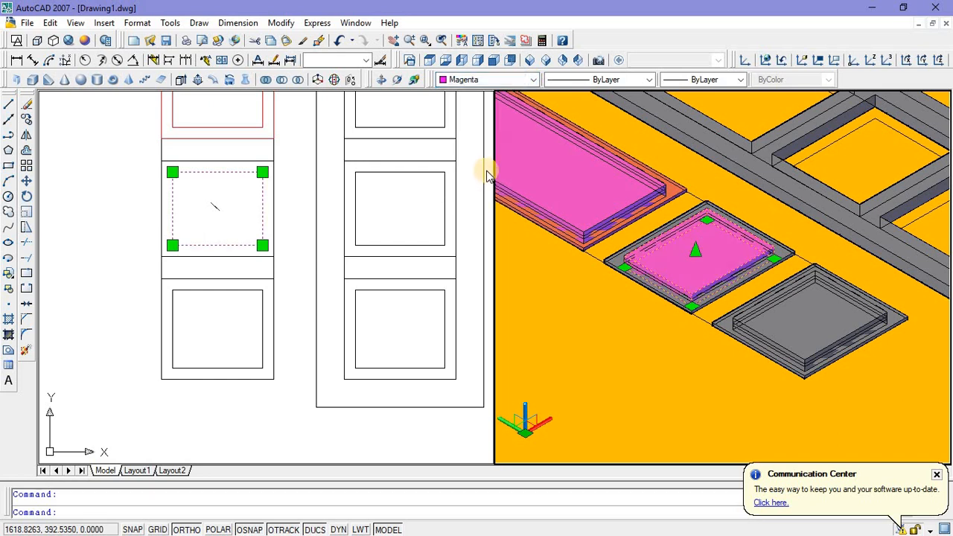
key(Escape)
click(632, 284)
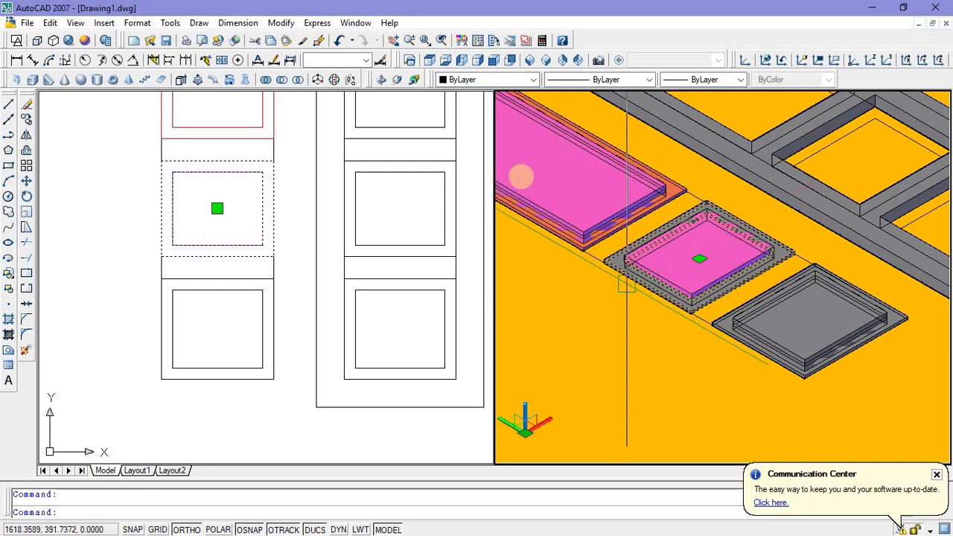
click(533, 81)
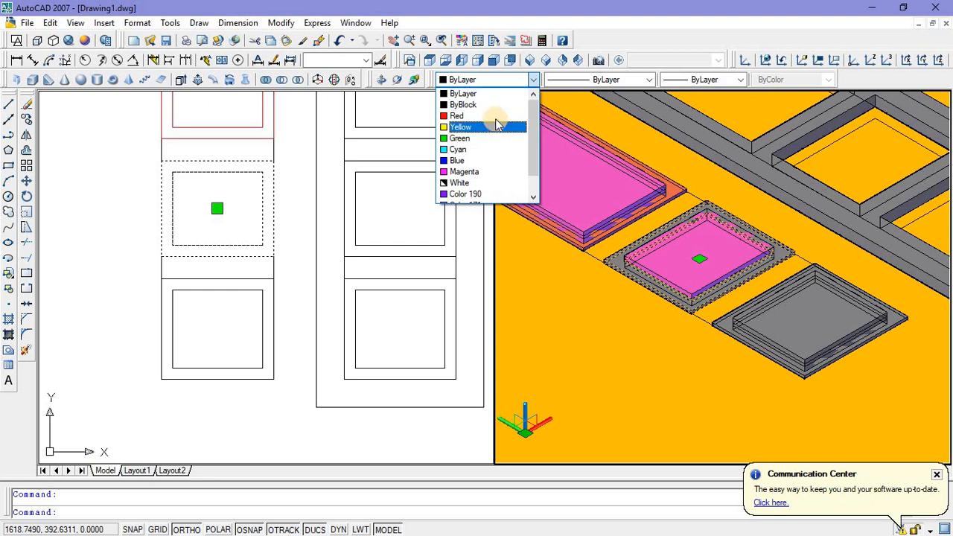
click(494, 115)
key(Escape)
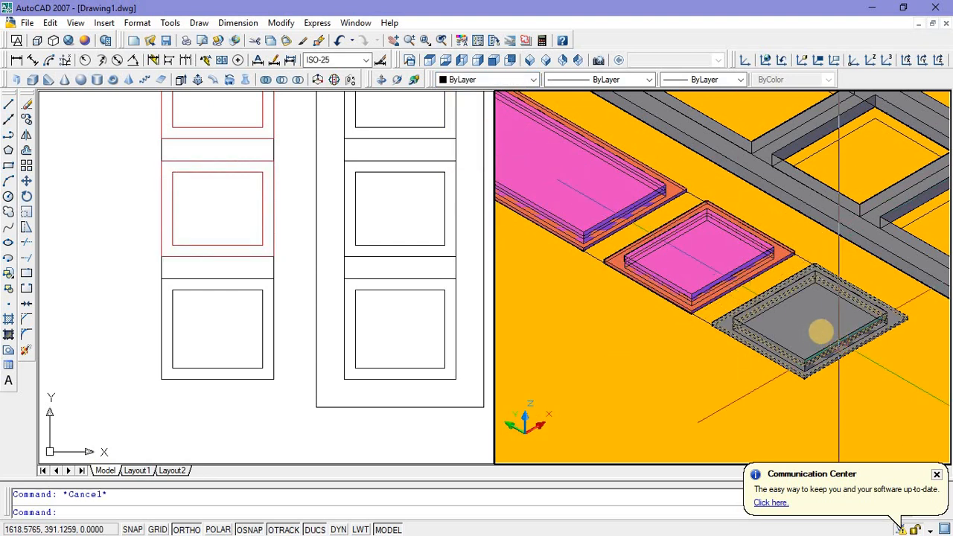
Step: Colour the bottom raised panel Magenta and its surrounding frame Red
click(815, 325)
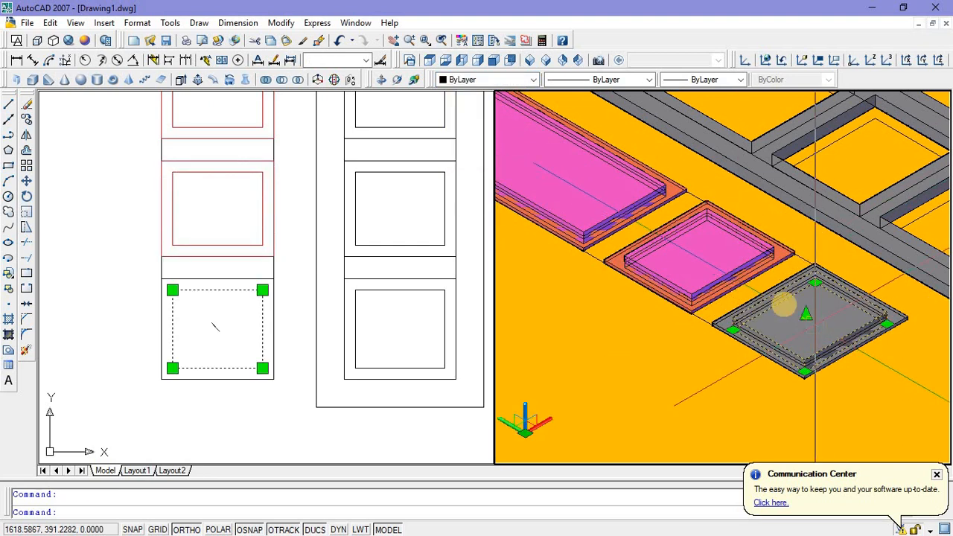
click(533, 80)
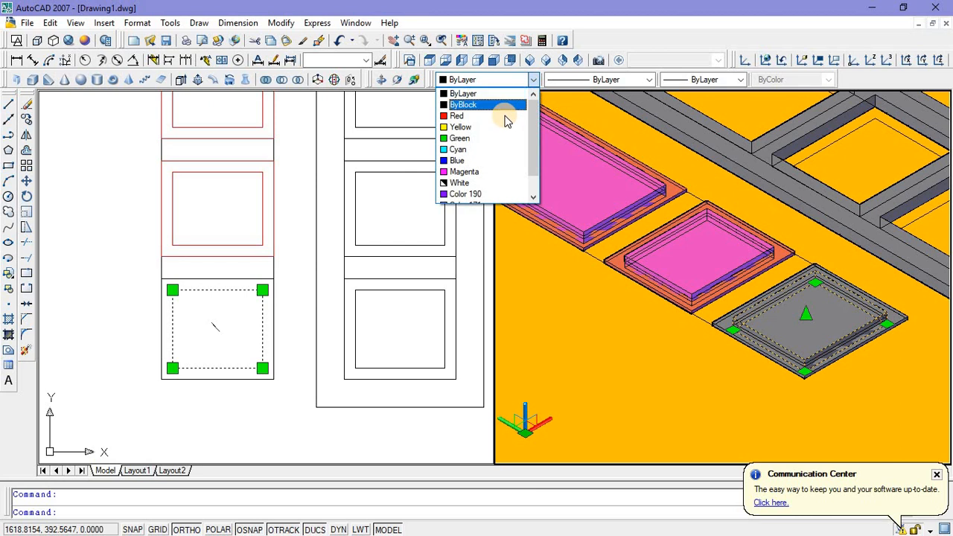
click(480, 170)
key(Escape)
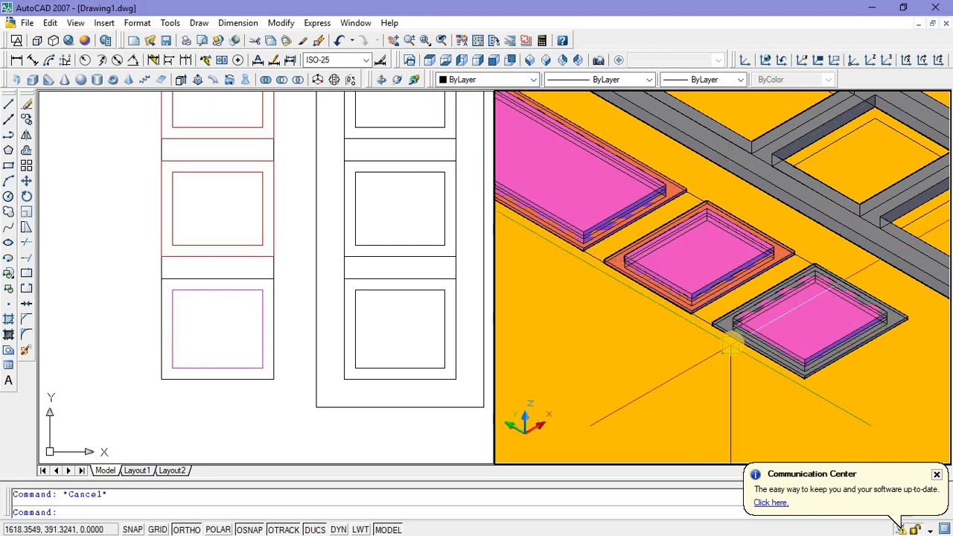
click(730, 333)
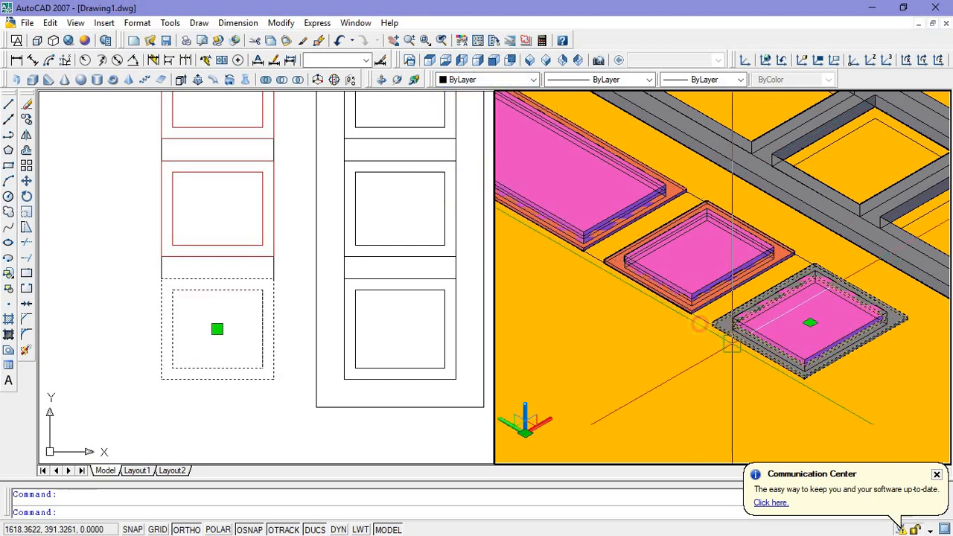
click(533, 80)
click(491, 116)
key(Escape)
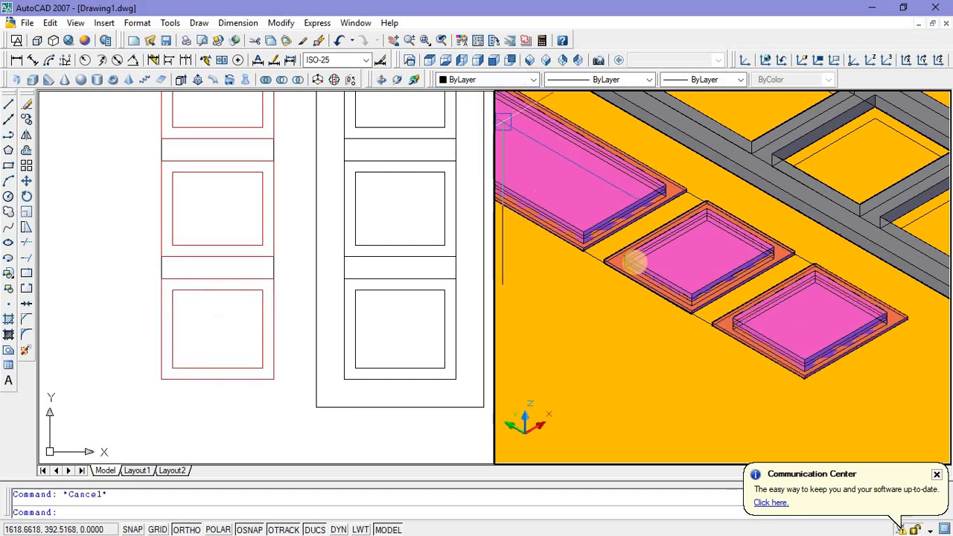
scroll(681, 270, down, 5)
scroll(768, 254, down, 4)
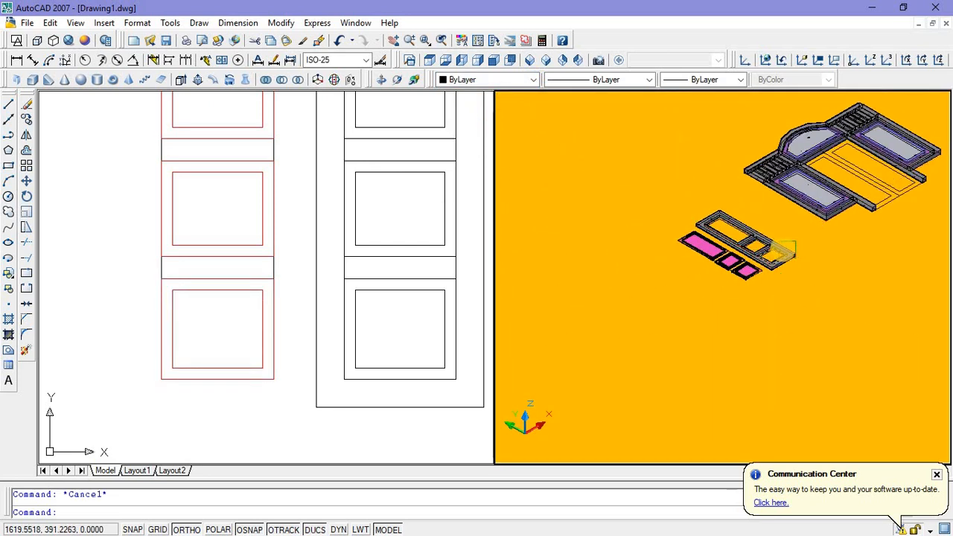
scroll(780, 250, up, 3)
middle_drag(777, 250, 758, 281)
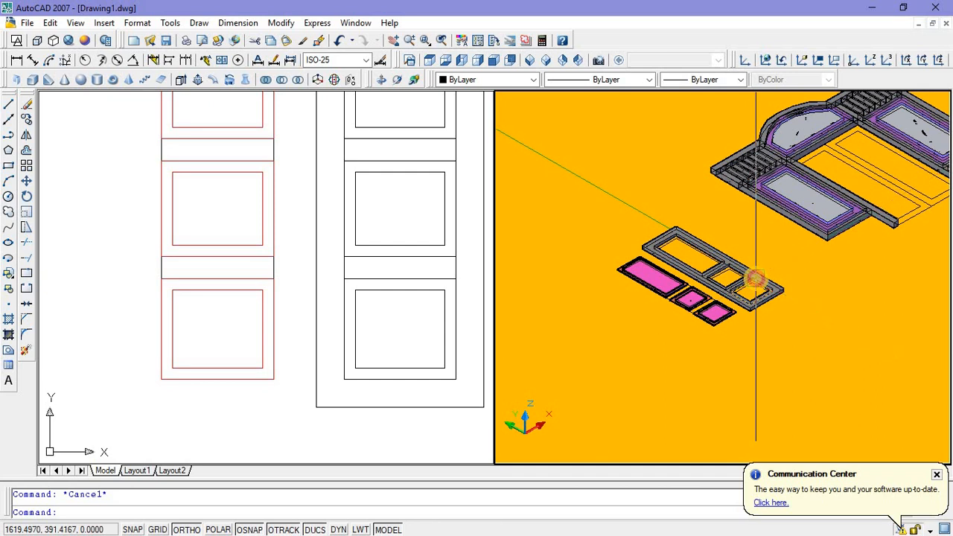
click(750, 280)
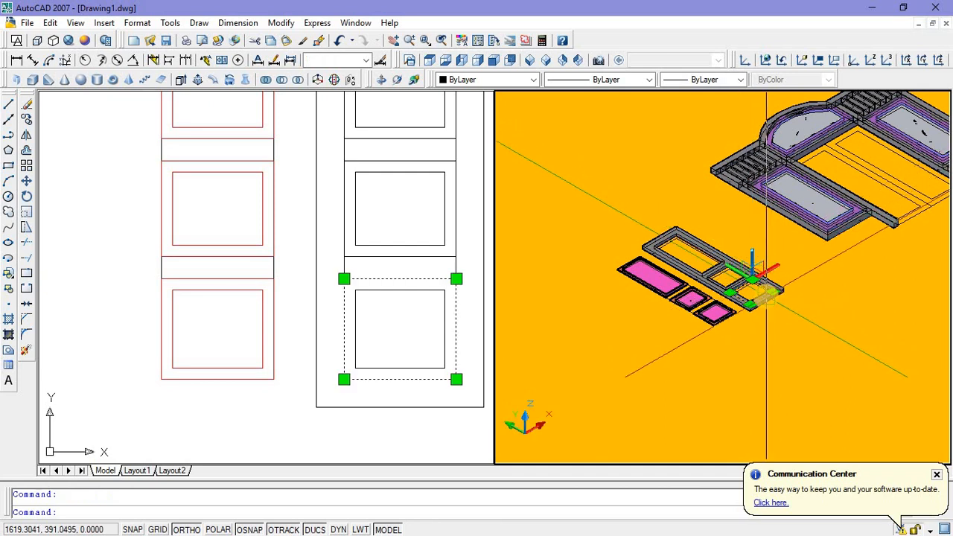
key(Escape)
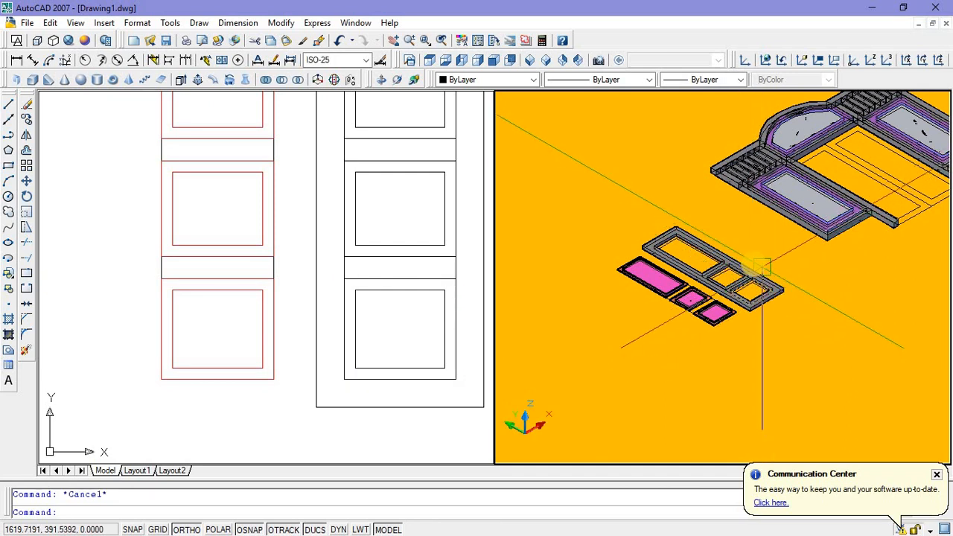
Step: Set the colour of the united door leaf frame to green index colour 90
scroll(749, 266, up, 3)
click(740, 278)
scroll(740, 277, down, 3)
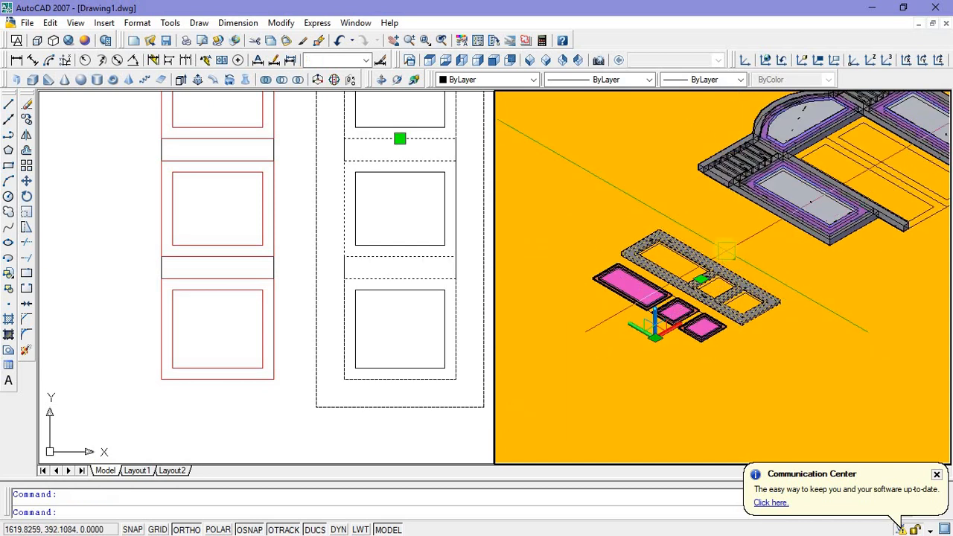
scroll(726, 250, up, 1)
middle_drag(726, 250, 720, 254)
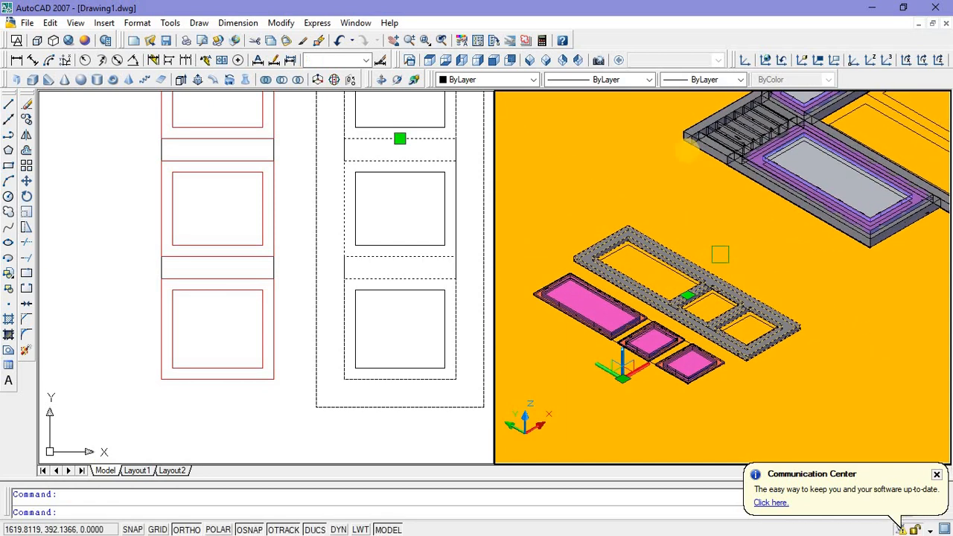
click(533, 82)
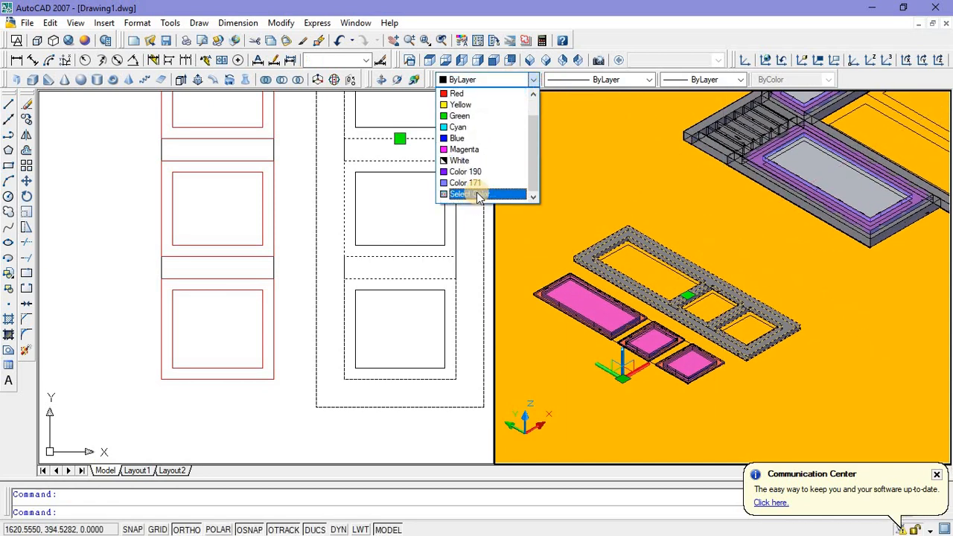
click(476, 195)
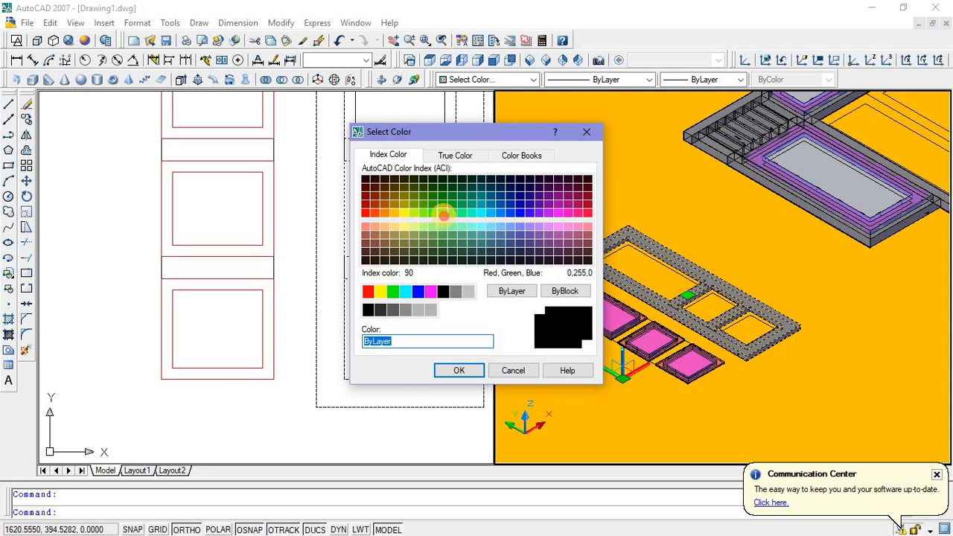
click(443, 215)
click(467, 372)
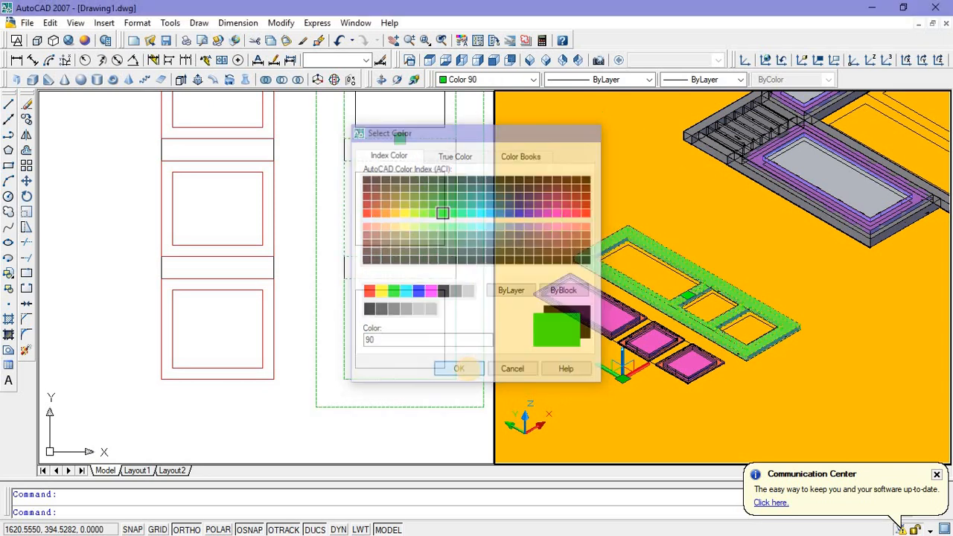
key(Escape)
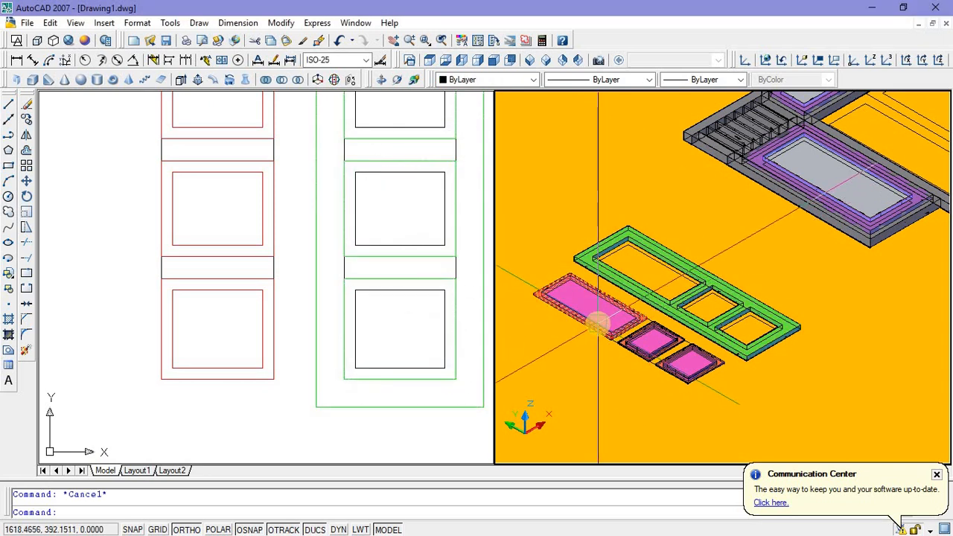
Step: Try to move the two upper red panel frames and the bottom magenta panel from the bottom frame's outer corner into the green leaf's bottom opening
scroll(598, 320, up, 2)
click(600, 320)
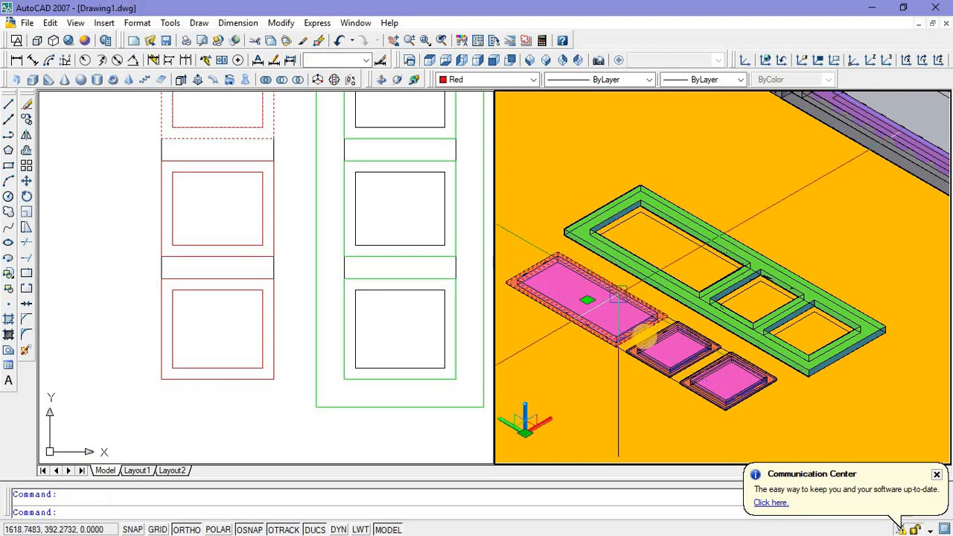
click(663, 348)
click(719, 377)
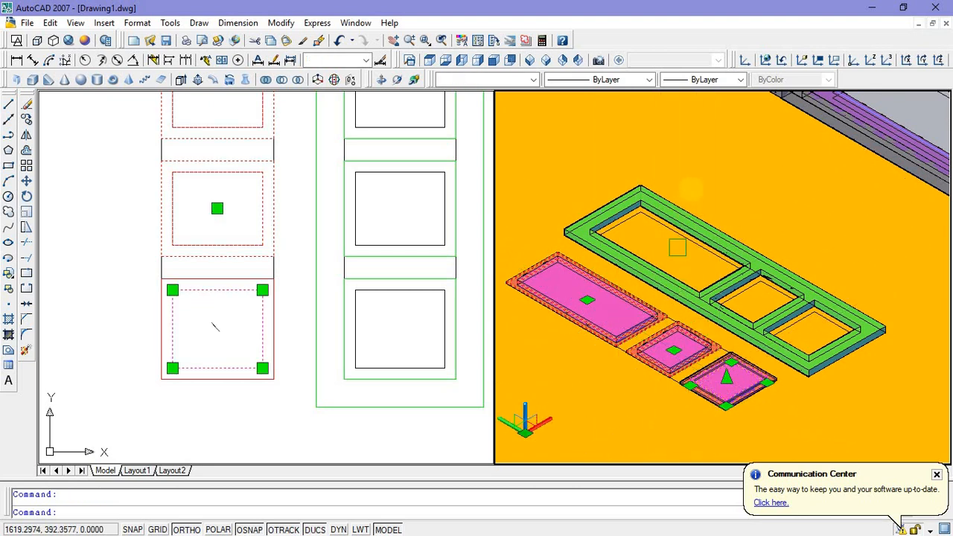
right_click(693, 177)
click(719, 321)
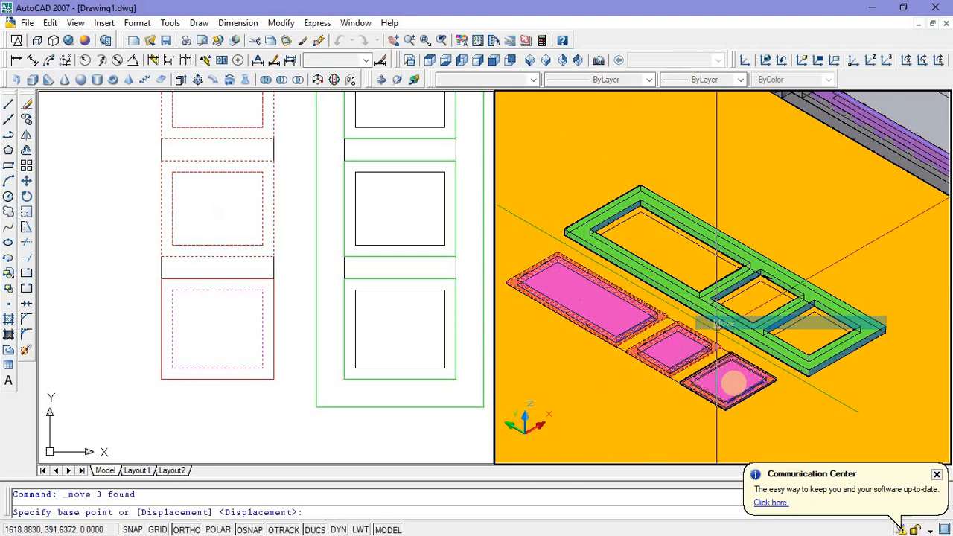
scroll(717, 327, up, 6)
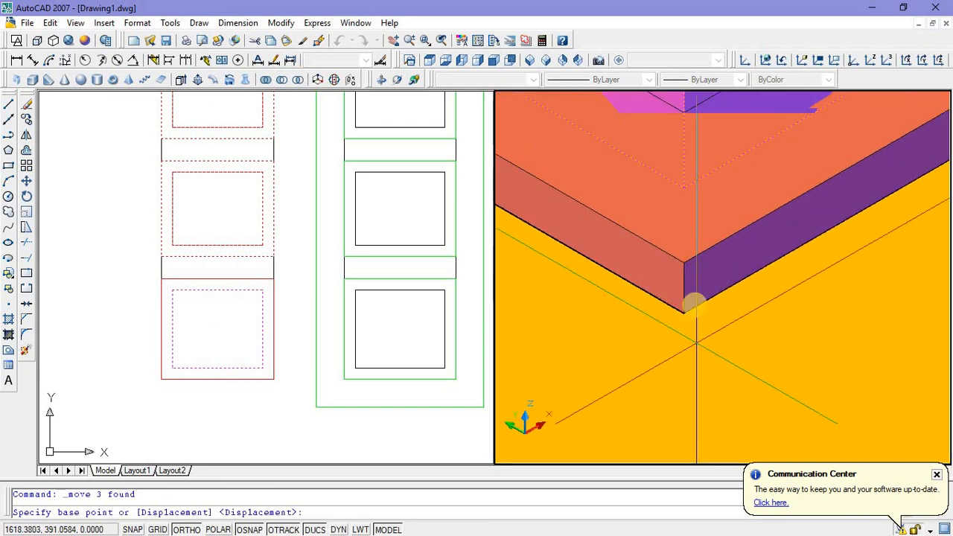
click(683, 285)
scroll(683, 286, down, 10)
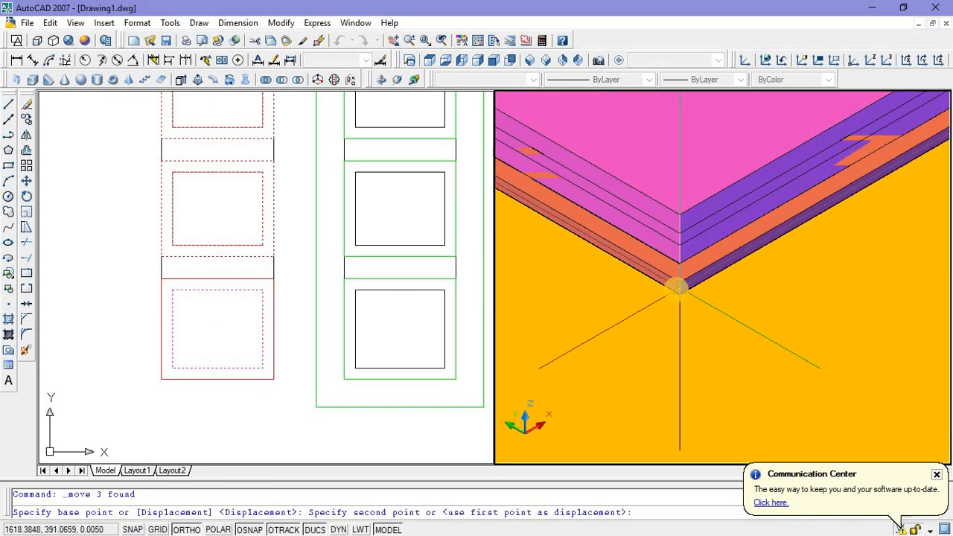
scroll(717, 268, up, 10)
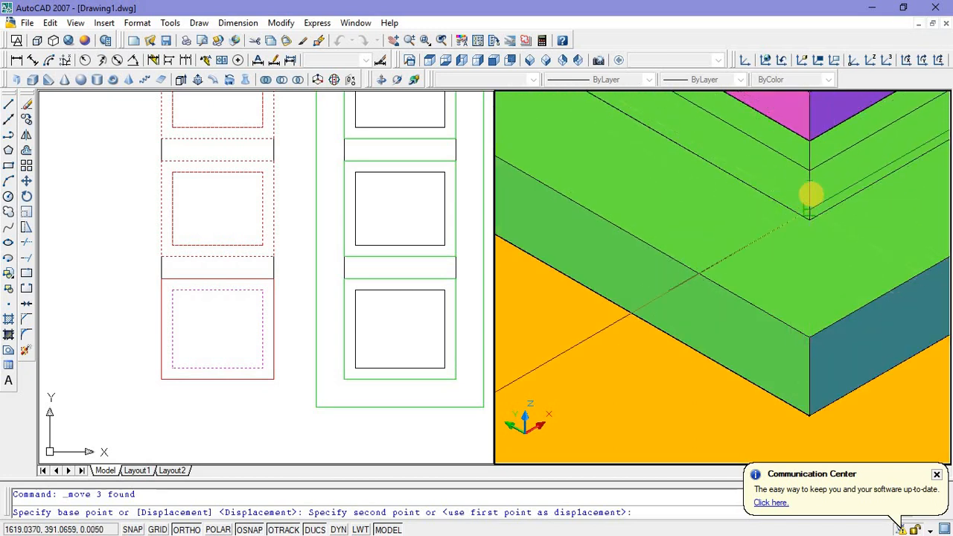
click(809, 182)
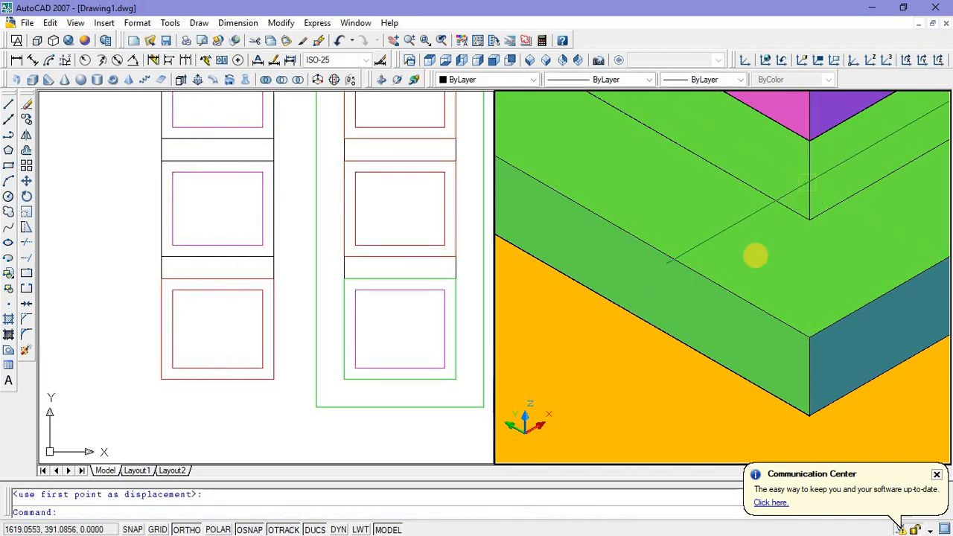
scroll(766, 294, down, 8)
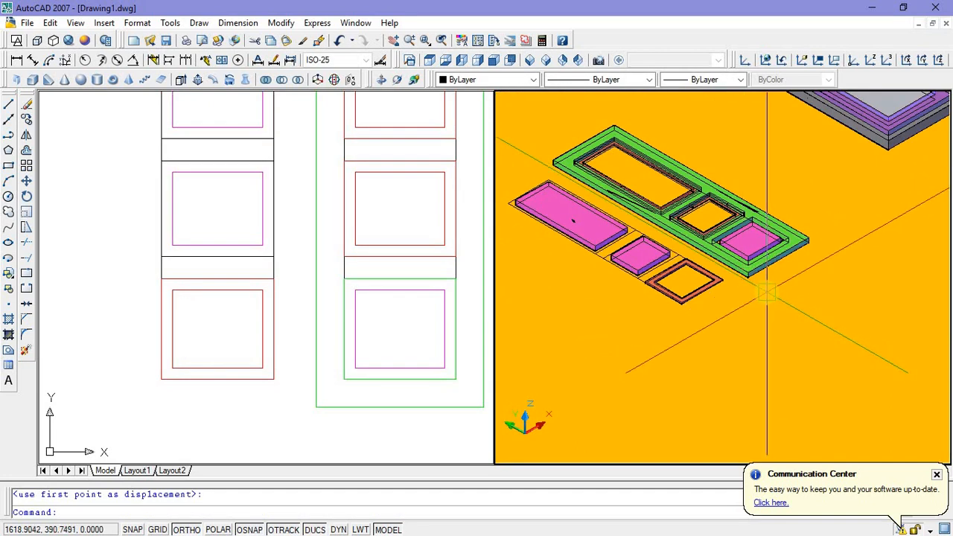
key(Escape)
Step: Undo the last move of the panel pieces into the green door leaf frame
scroll(702, 219, up, 6)
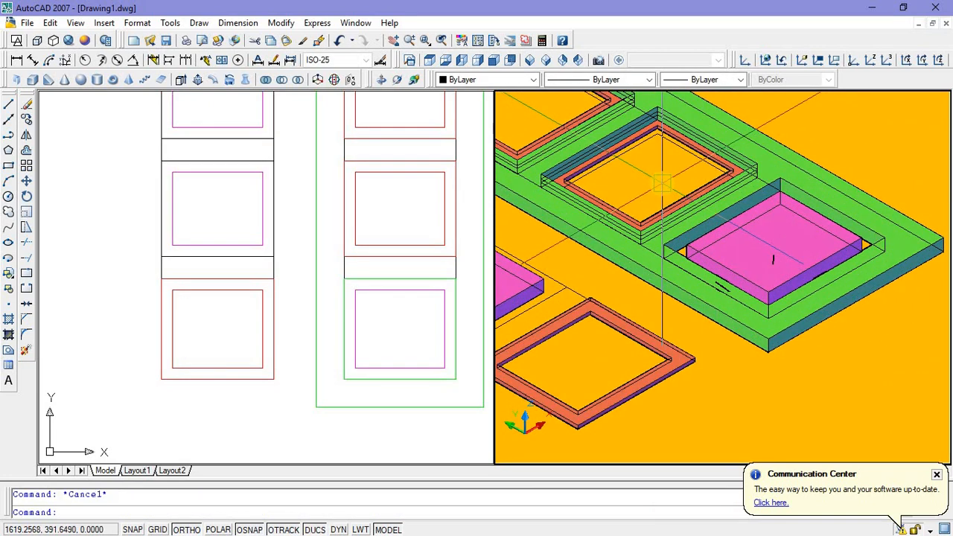
scroll(668, 186, down, 6)
scroll(626, 219, up, 3)
middle_drag(640, 265, 663, 334)
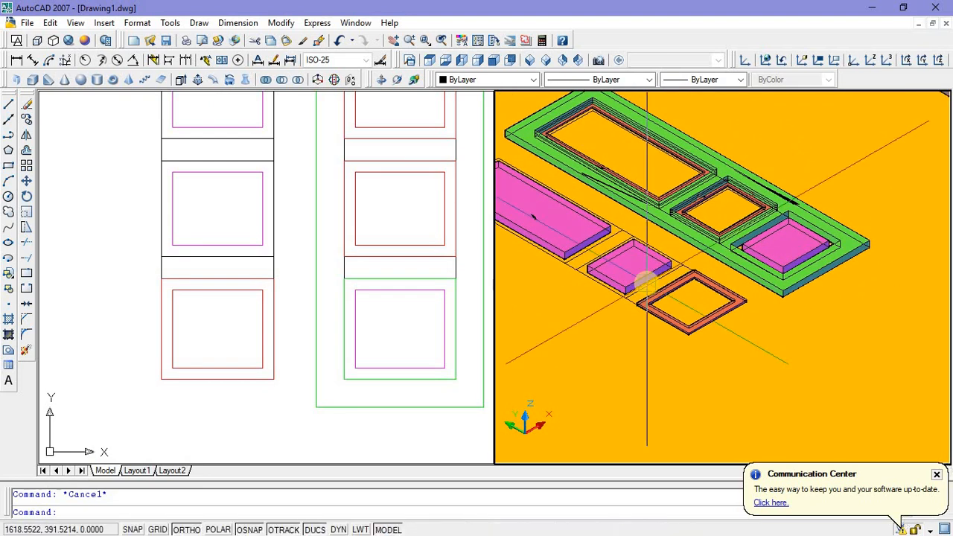
click(341, 45)
click(339, 41)
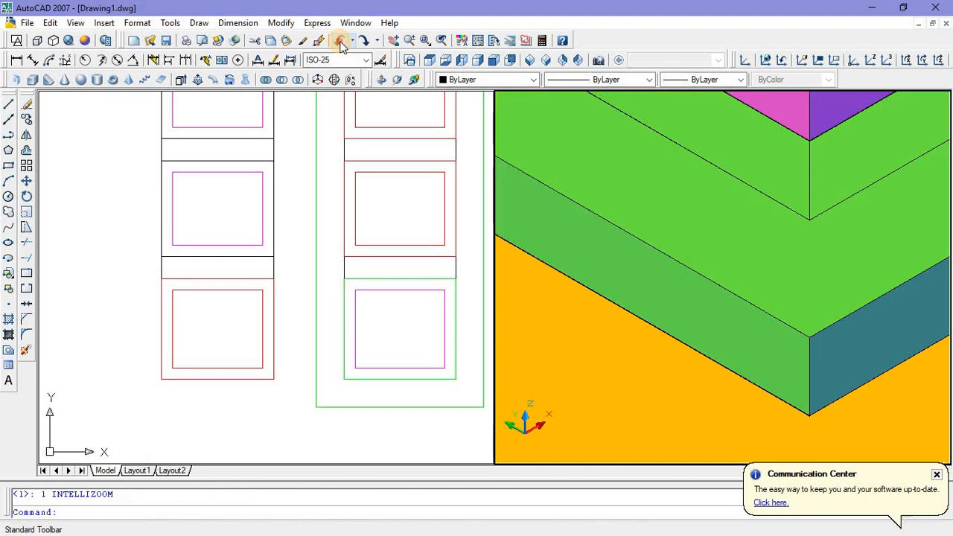
click(340, 41)
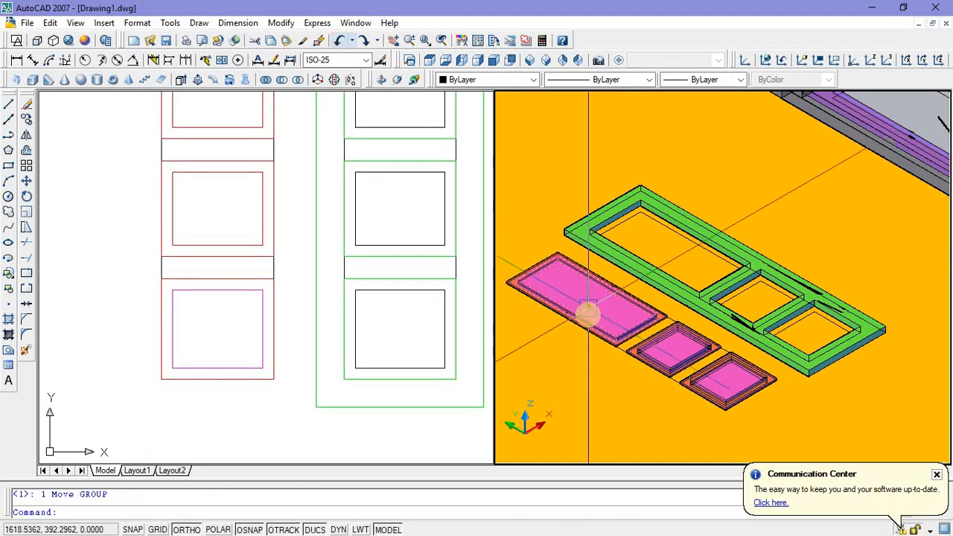
Step: Try to unite the largest magenta panel with its surrounding red frame using Union
scroll(595, 320, up, 4)
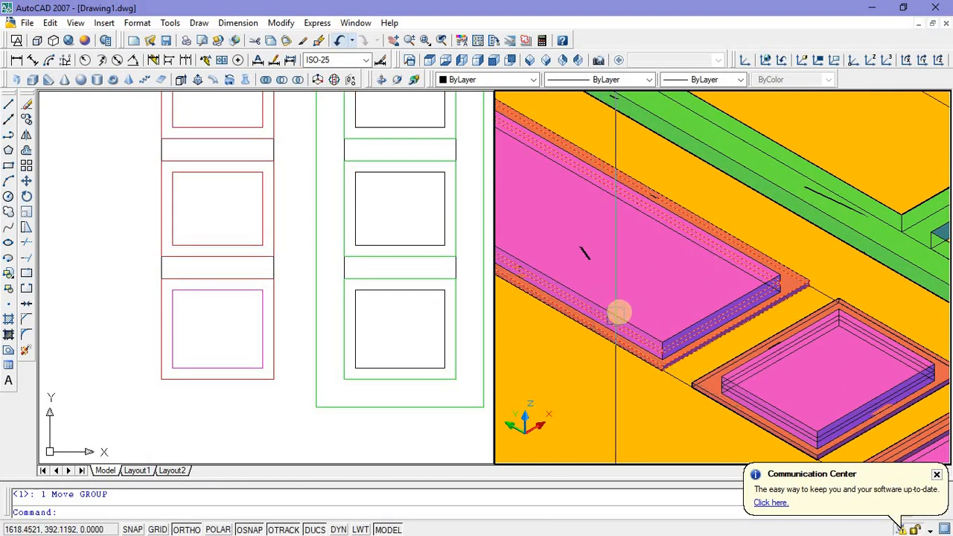
scroll(615, 337, down, 5)
scroll(615, 338, up, 2)
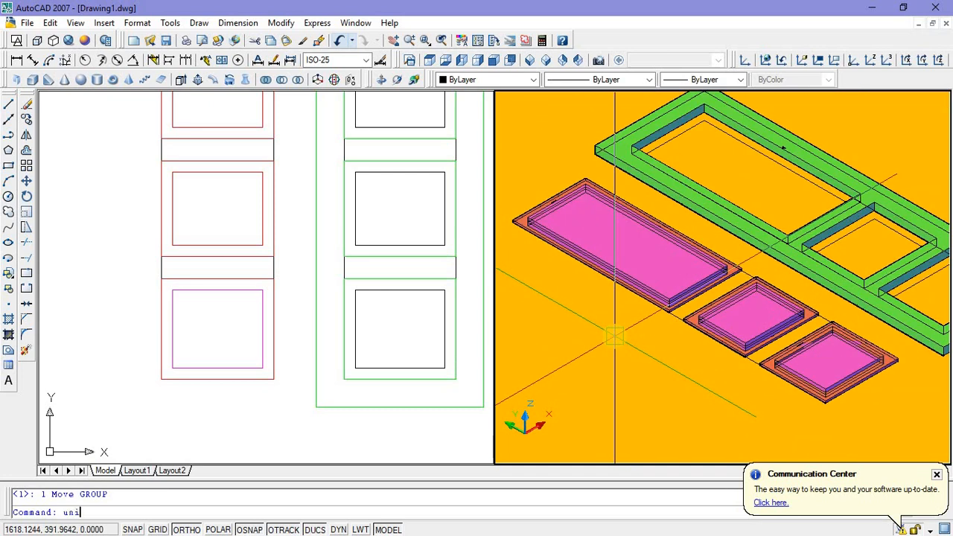
key(Return)
click(646, 280)
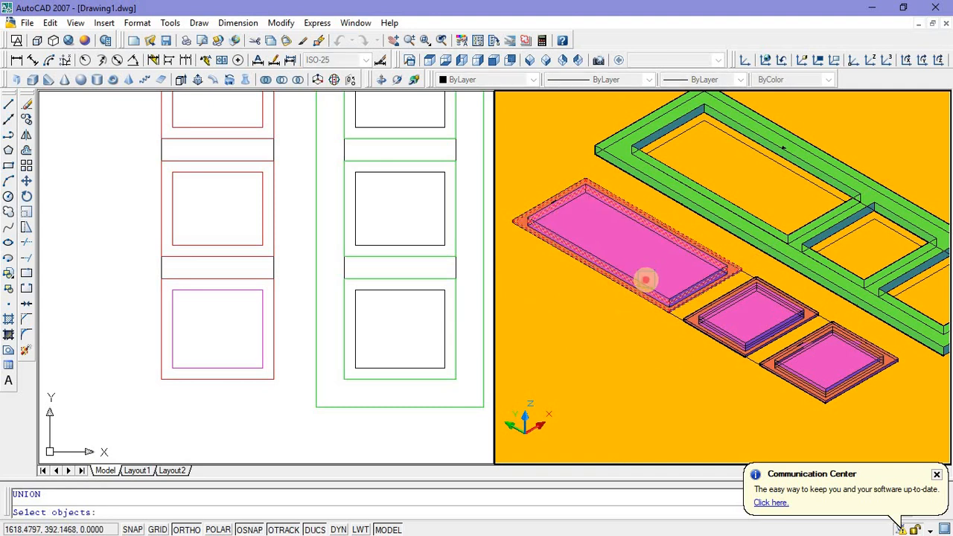
scroll(642, 298, up, 2)
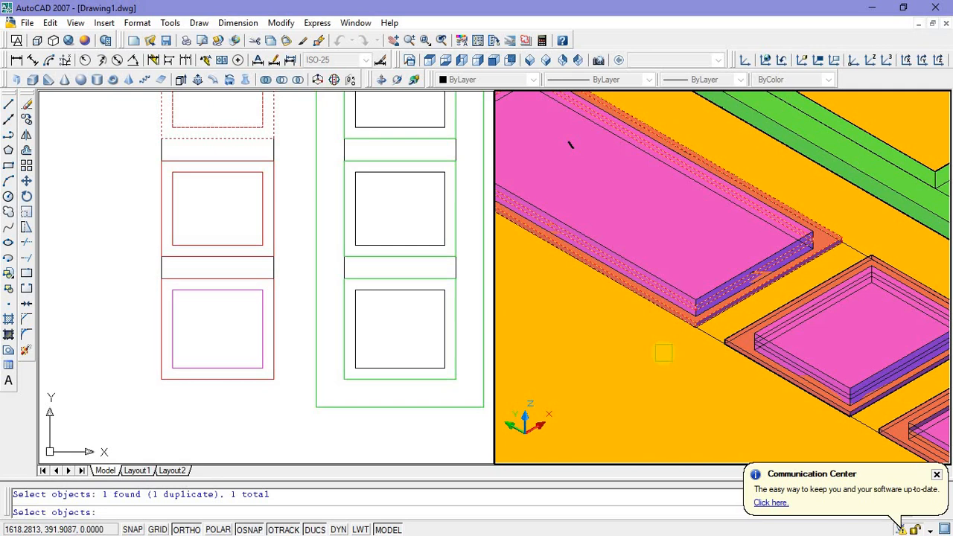
key(Return)
Step: Try to unite the middle magenta panel with its surrounding red frame using Union
scroll(668, 285, down, 2)
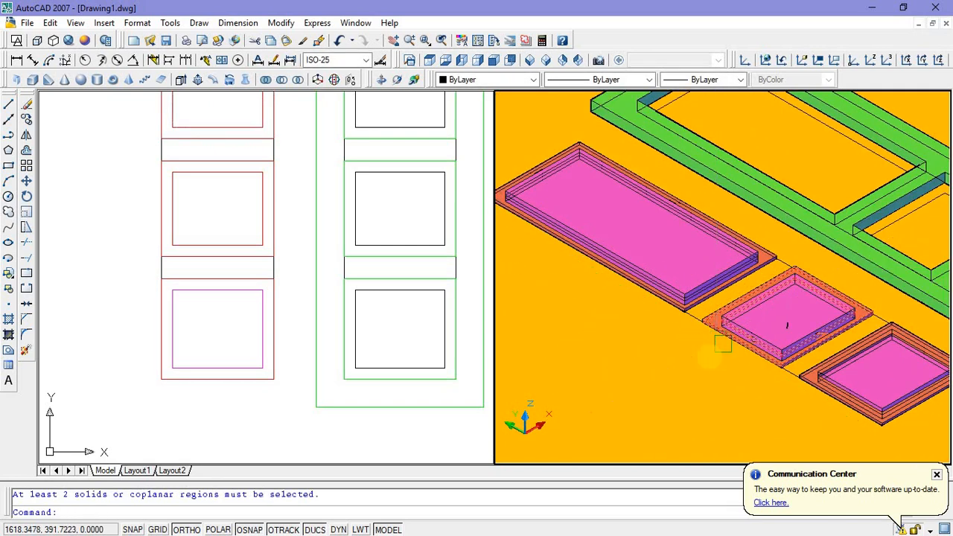
scroll(767, 357, up, 3)
scroll(692, 379, down, 2)
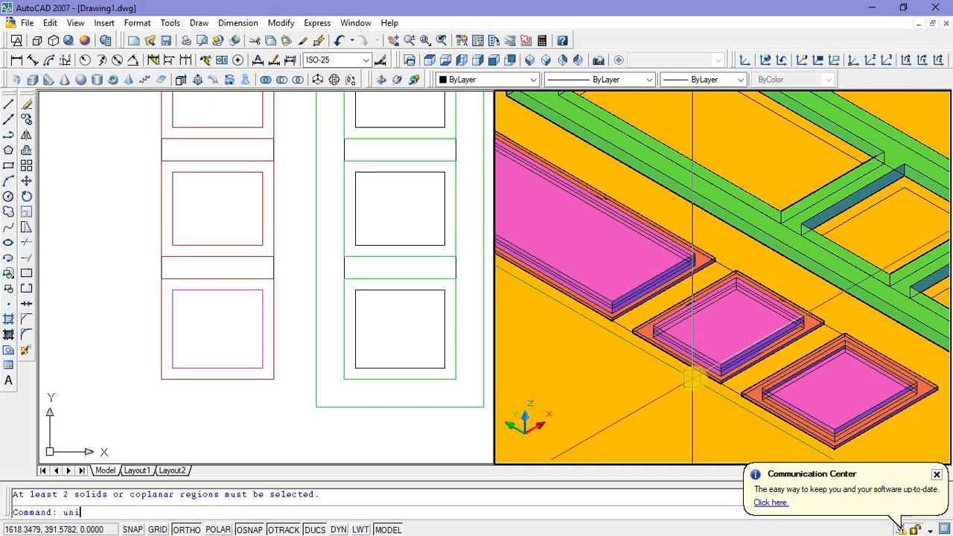
text(uni)
key(Return)
click(716, 360)
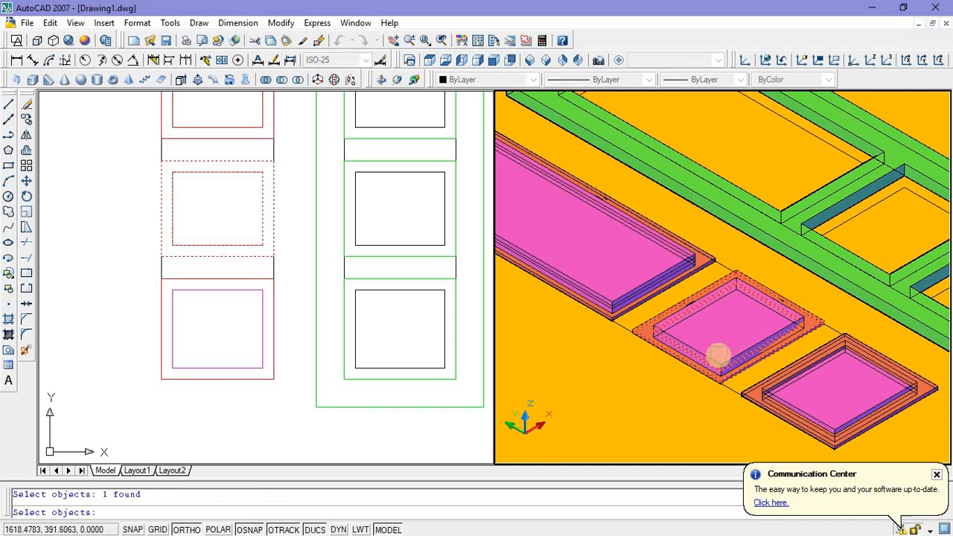
key(Return)
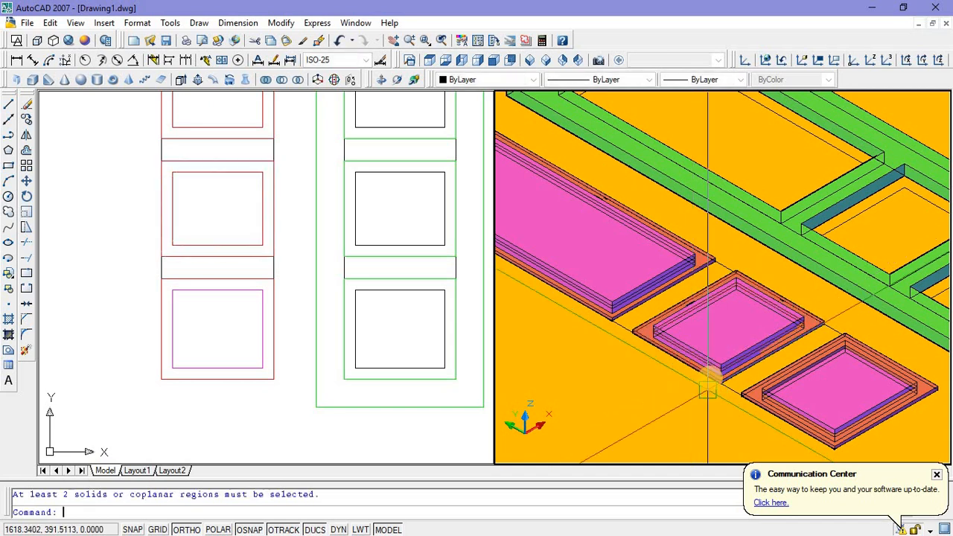
Step: Unite the bottom magenta raised panel with its surrounding red frame into one solid
scroll(713, 359, up, 3)
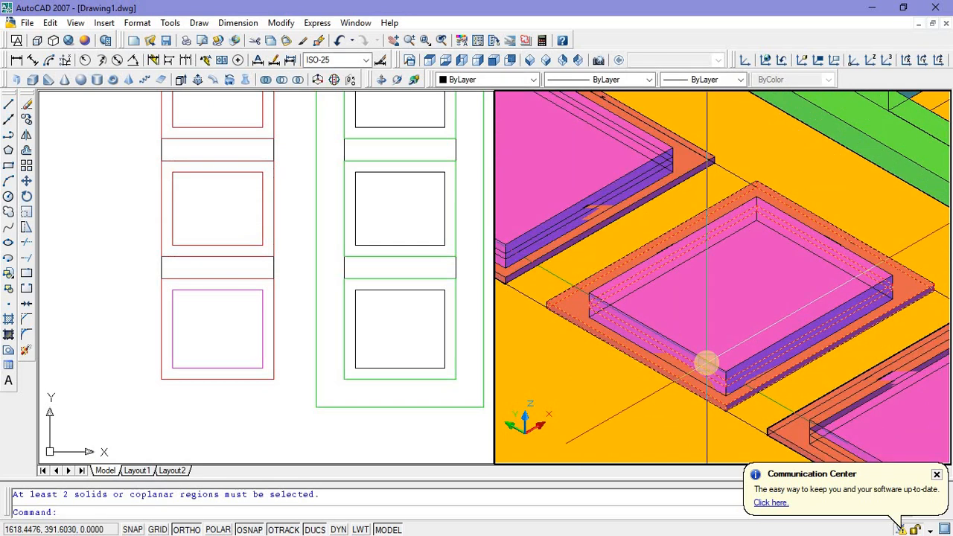
scroll(706, 363, down, 4)
scroll(748, 384, up, 3)
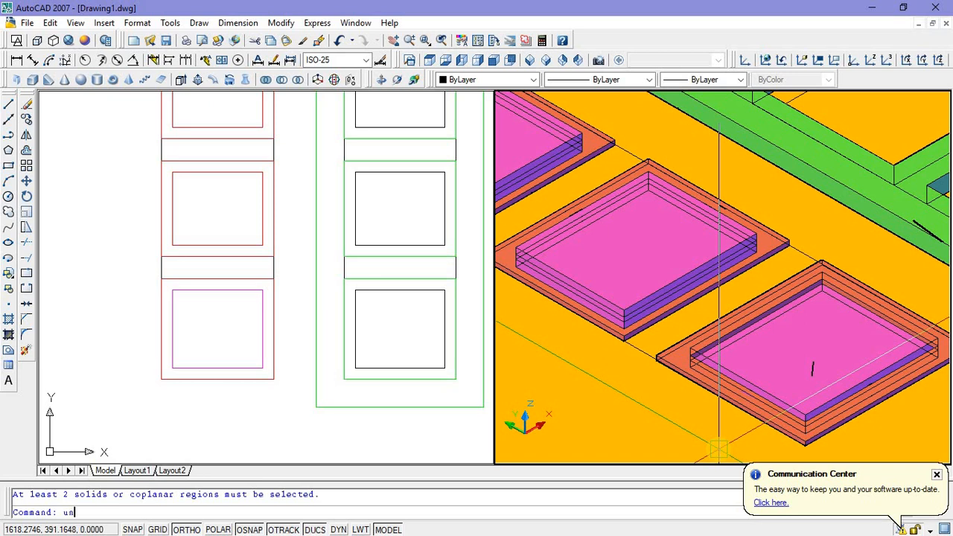
key(Return)
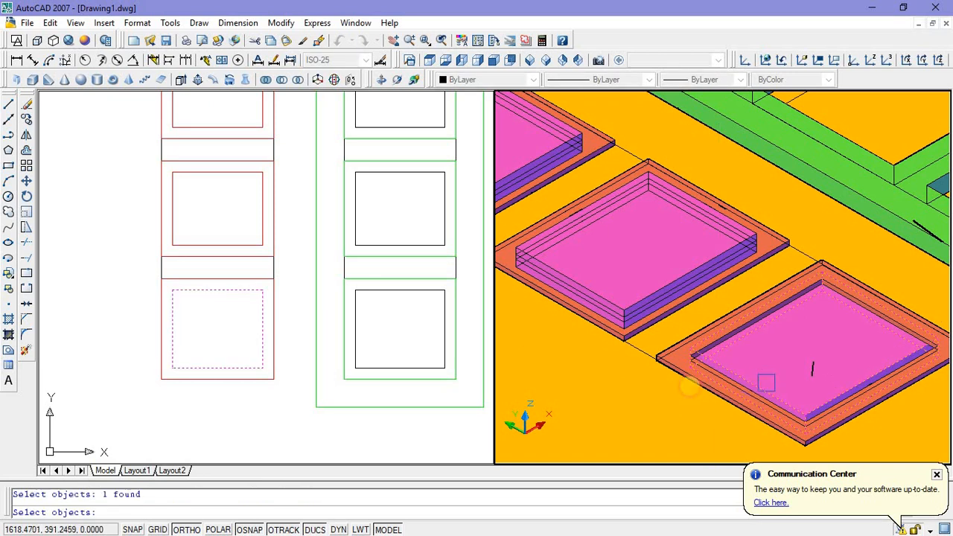
right_click(698, 365)
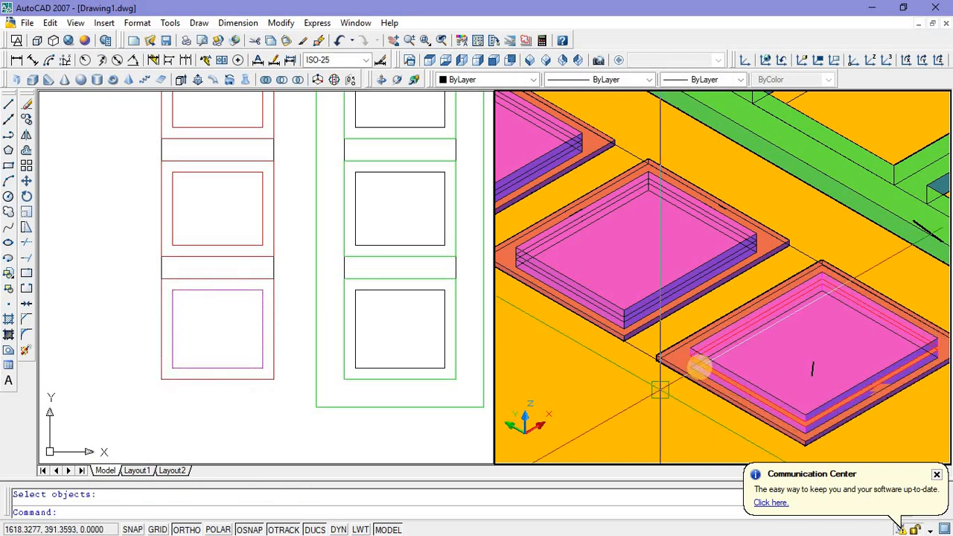
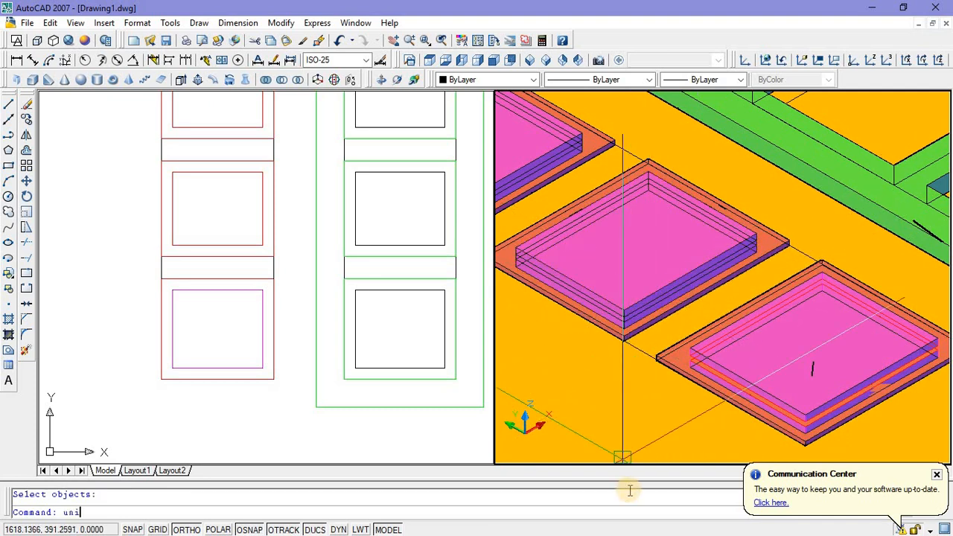
Step: Unite the middle magenta raised panel with its surrounding red frame into one solid using Union
text(uni)
key(Return)
click(638, 293)
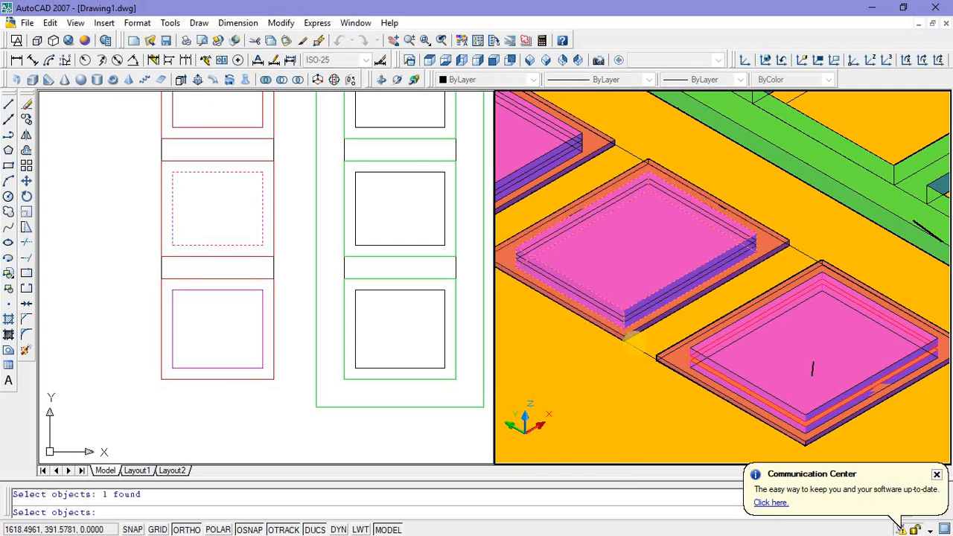
key(Return)
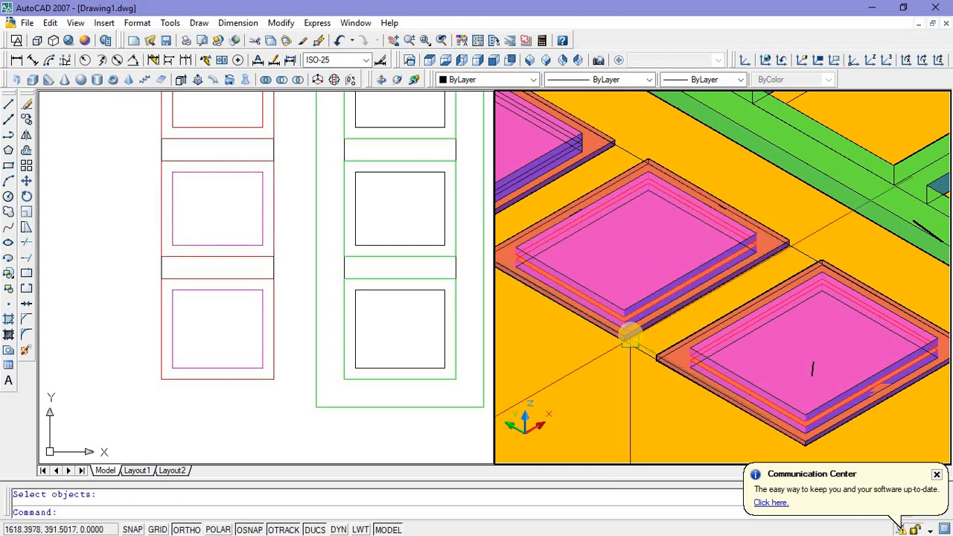
Step: Move all the magenta and red panel pieces into the green door leaf's openings, snapping the lowest panel's corner to the matching opening corner
scroll(646, 328, down, 3)
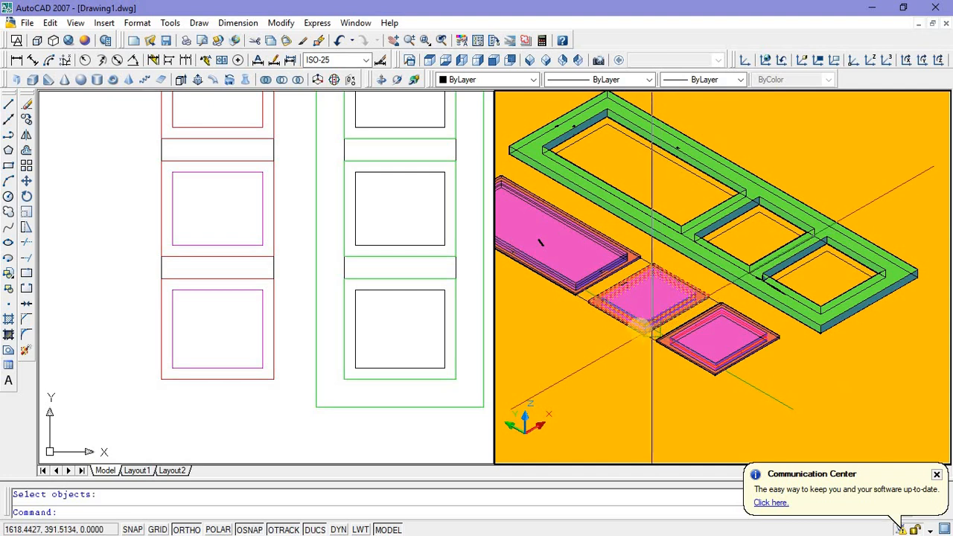
scroll(652, 327, down, 2)
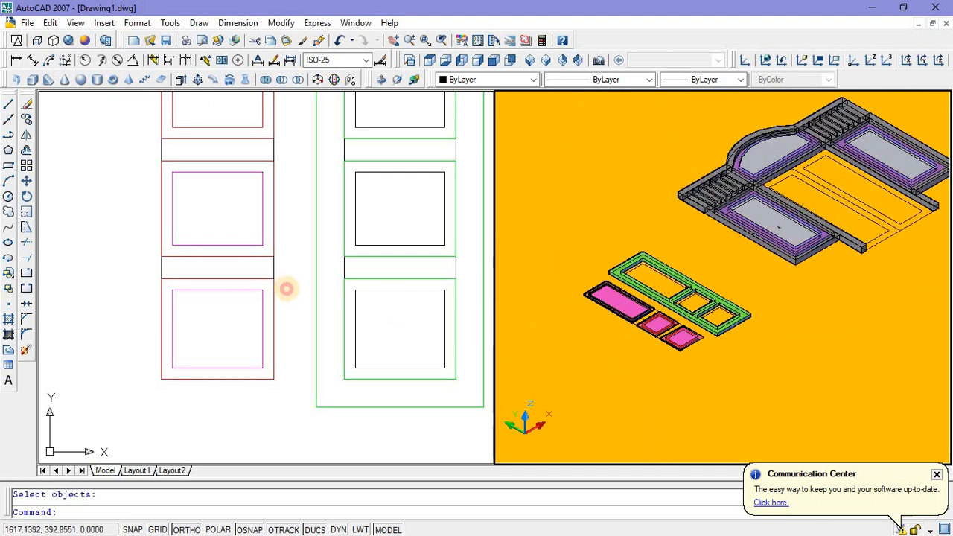
scroll(287, 292, down, 3)
scroll(286, 275, up, 3)
scroll(277, 297, down, 1)
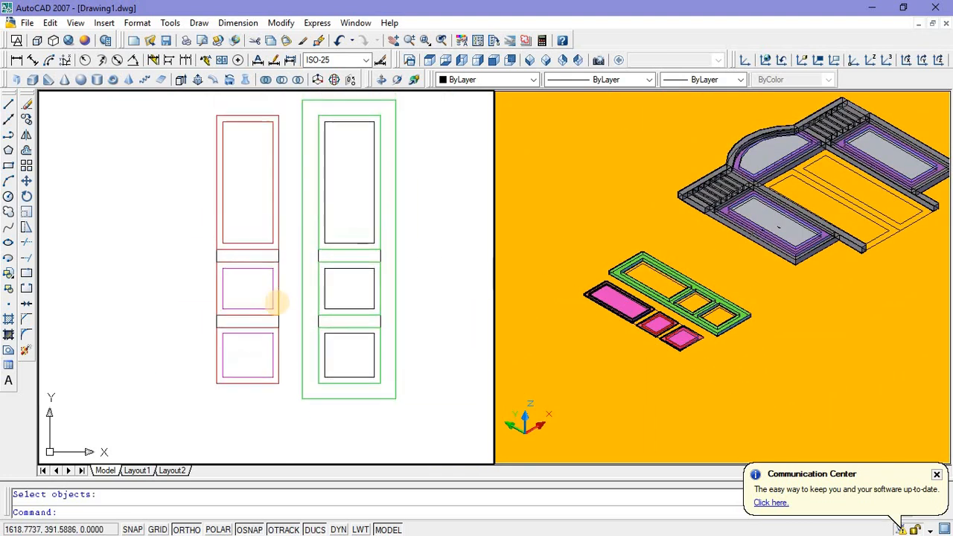
click(202, 105)
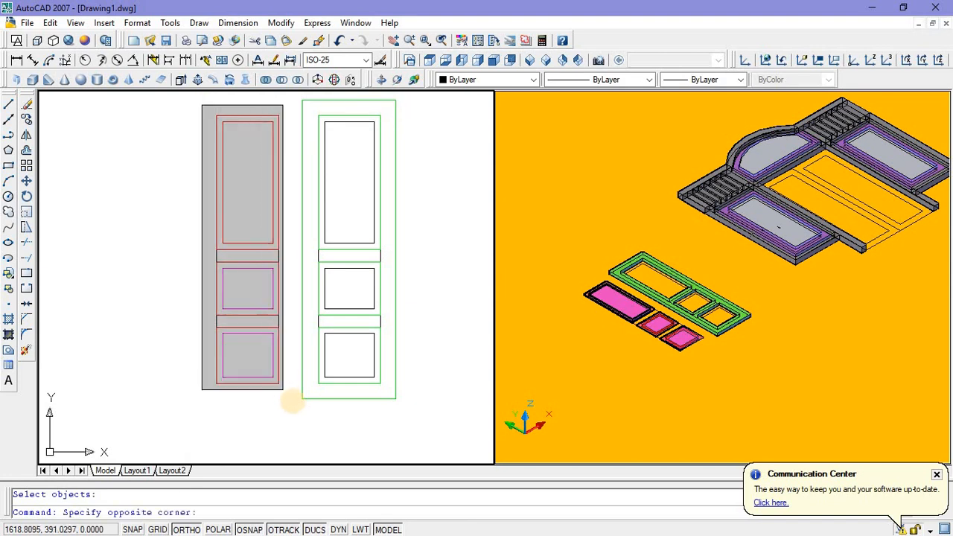
click(290, 399)
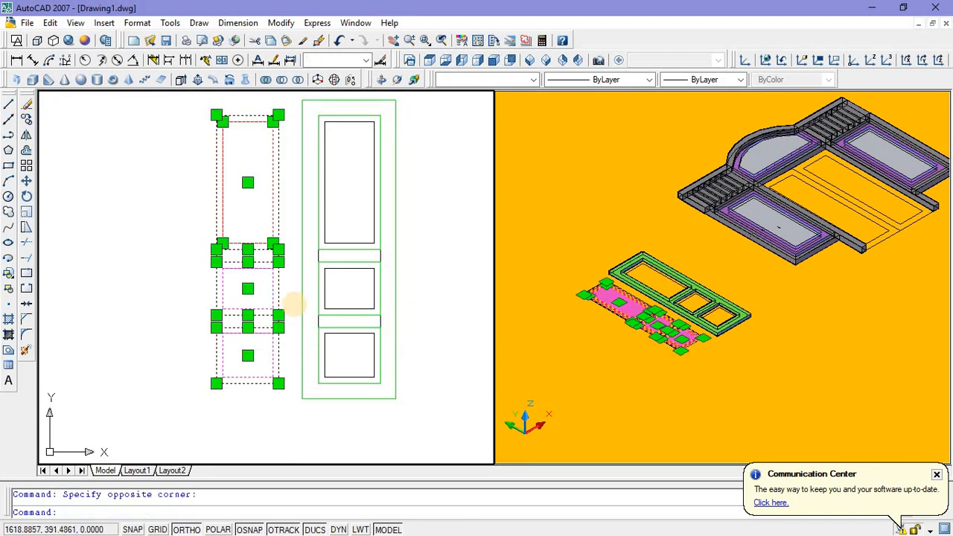
right_click(617, 377)
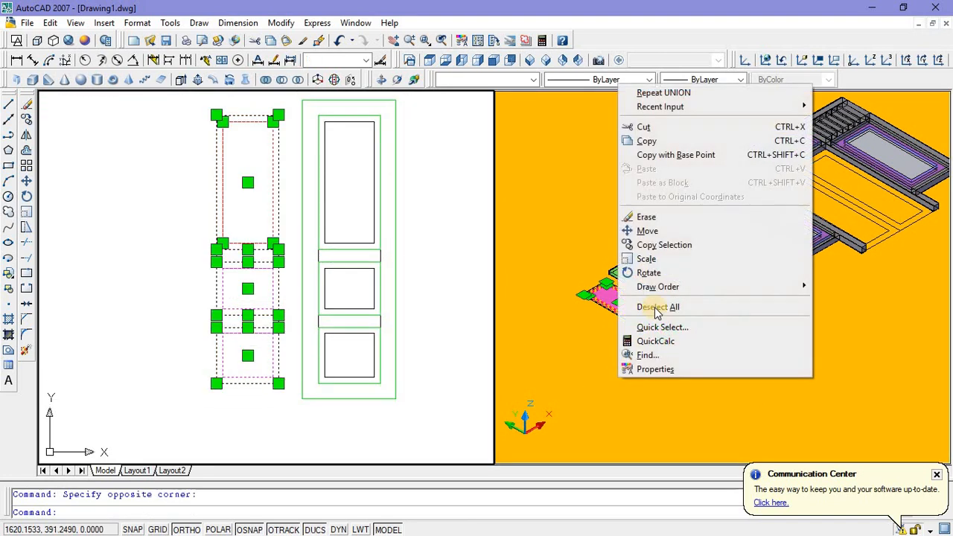
click(646, 231)
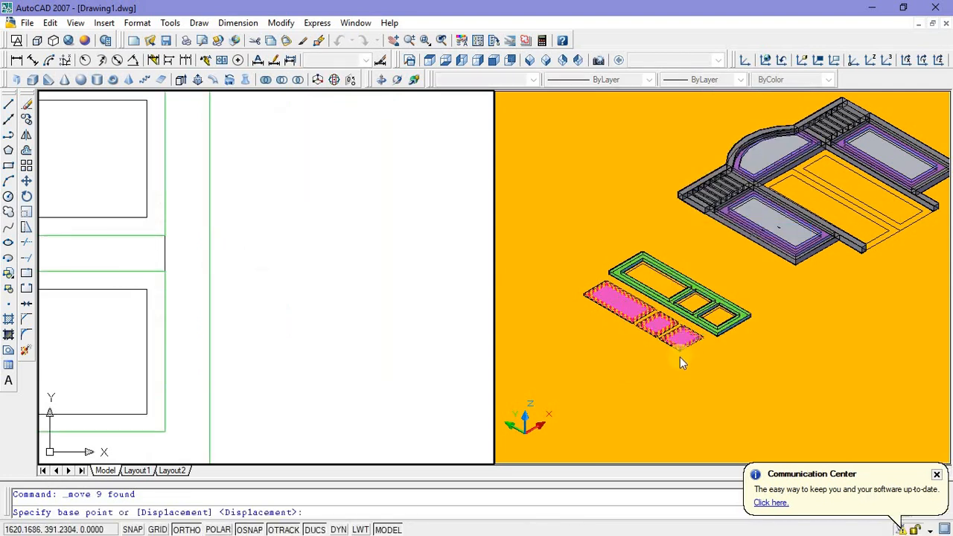
scroll(680, 357, up, 8)
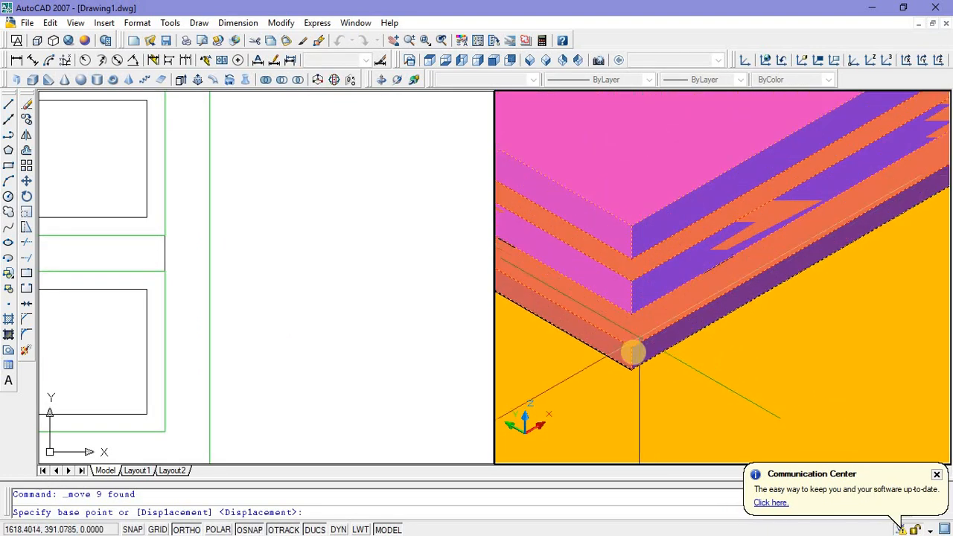
scroll(631, 363, up, 2)
click(629, 348)
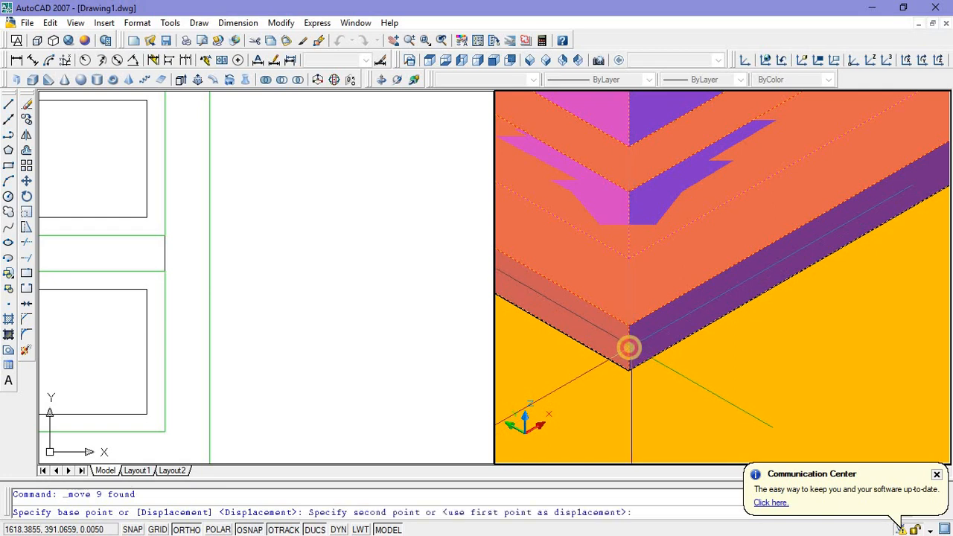
scroll(627, 349, down, 2)
scroll(628, 350, down, 3)
scroll(883, 257, up, 6)
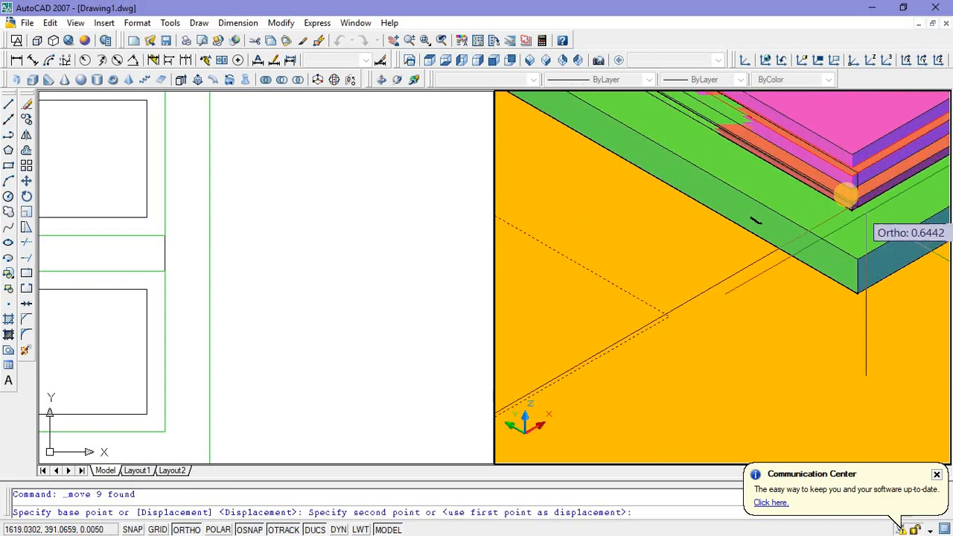
middle_drag(881, 240, 595, 291)
scroll(712, 244, down, 4)
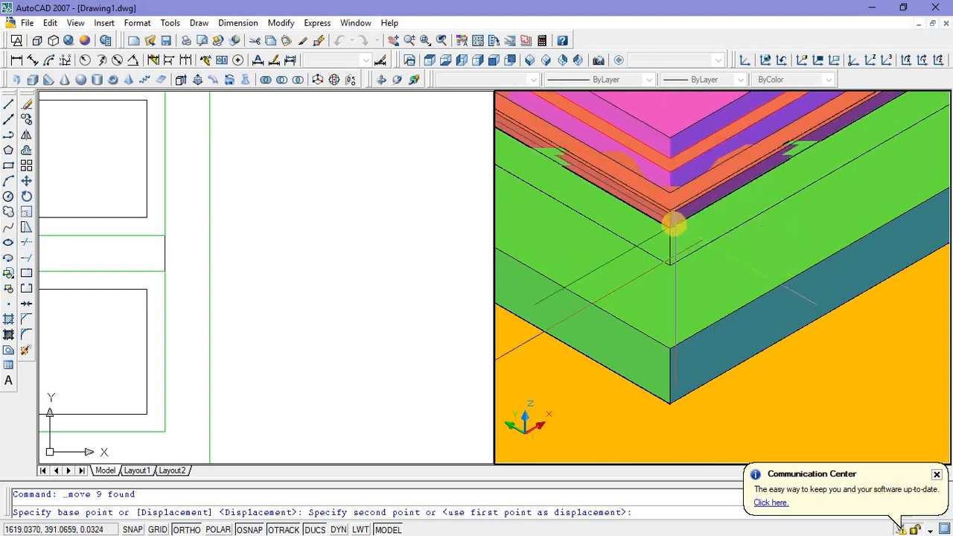
scroll(672, 223, up, 2)
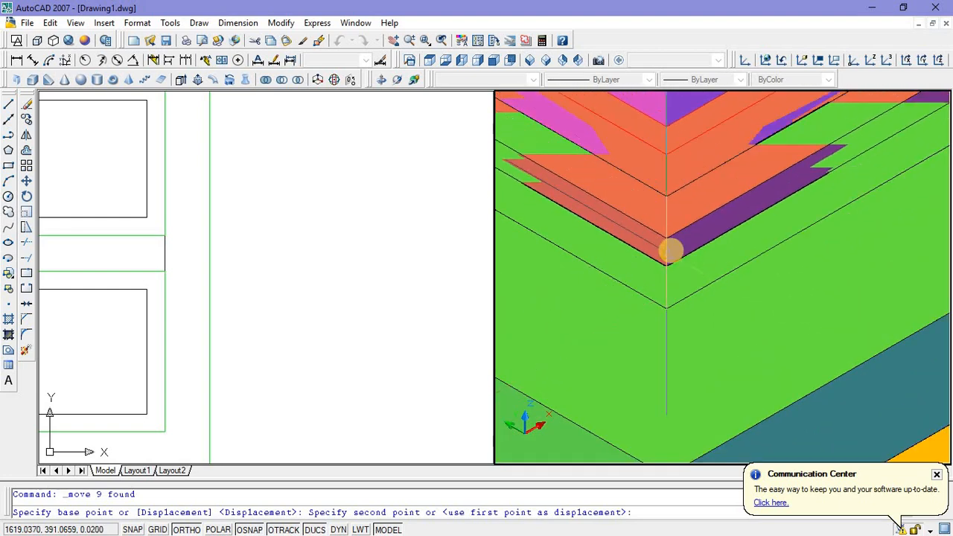
click(672, 253)
scroll(670, 302, down, 5)
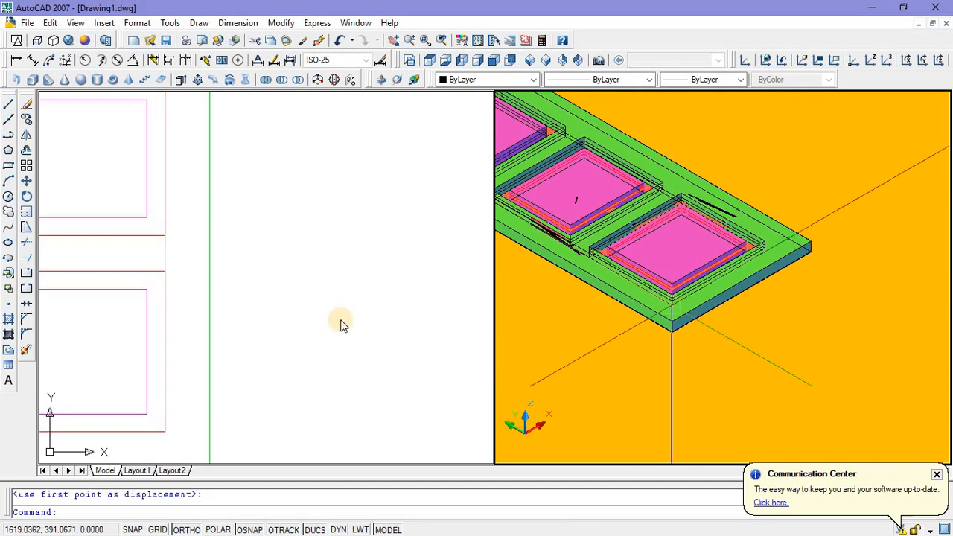
Step: Try to unite the green door leaf frame with its three raised panels, selecting them in the 3D view
click(327, 316)
scroll(328, 316, down, 4)
middle_drag(353, 308, 283, 298)
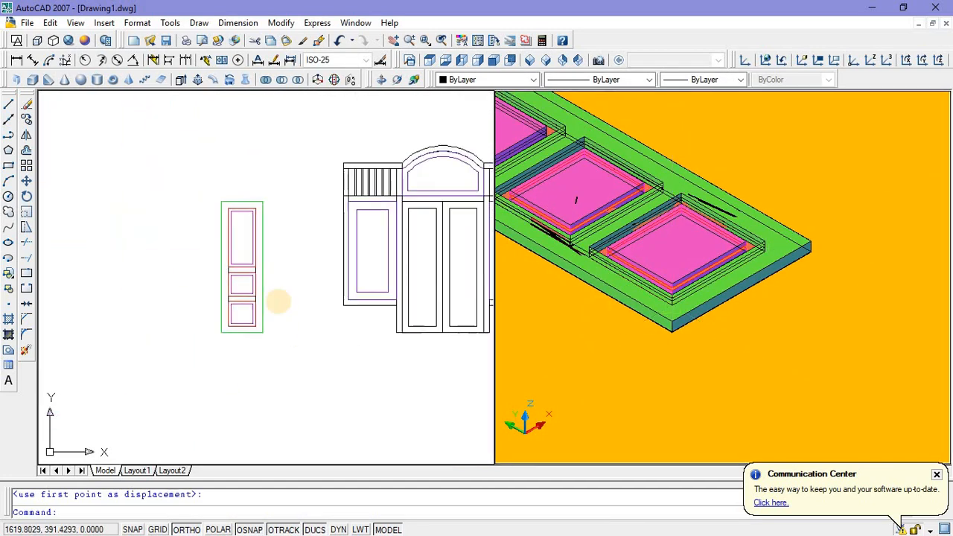
scroll(283, 290, up, 2)
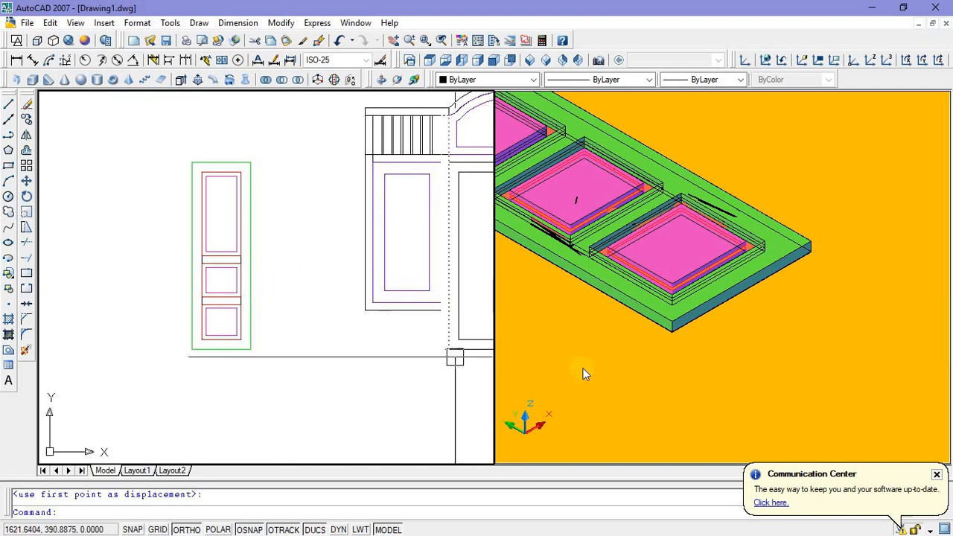
click(627, 365)
scroll(634, 361, down, 3)
middle_drag(635, 310, 652, 301)
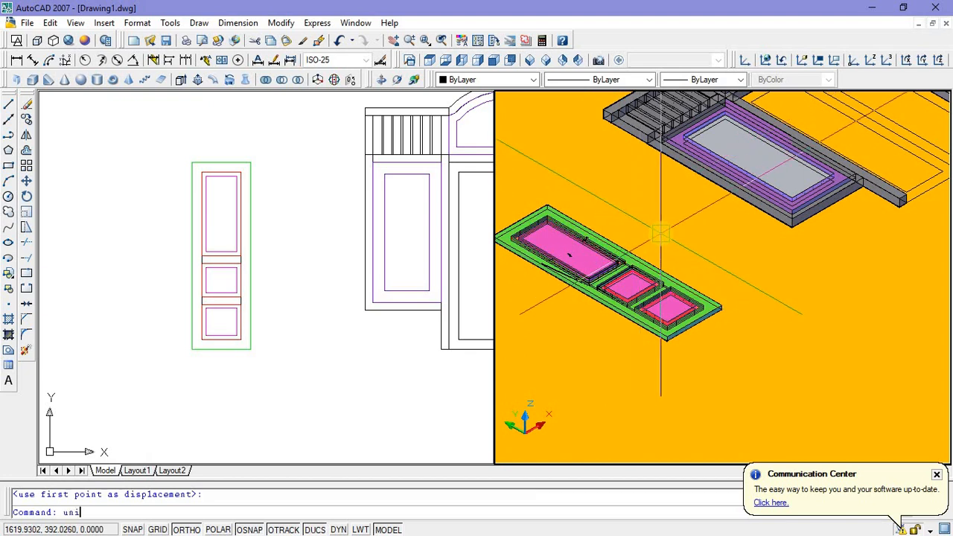
key(Return)
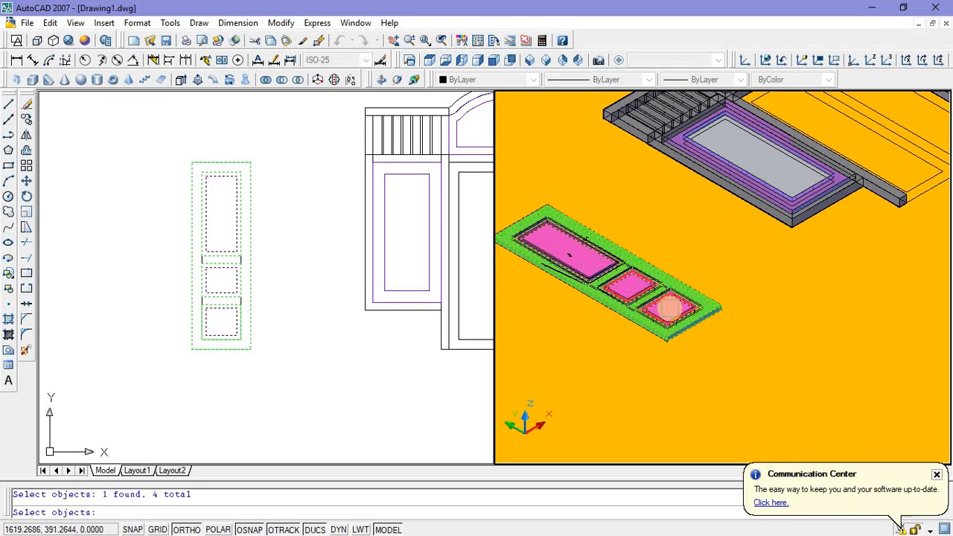
key(Return)
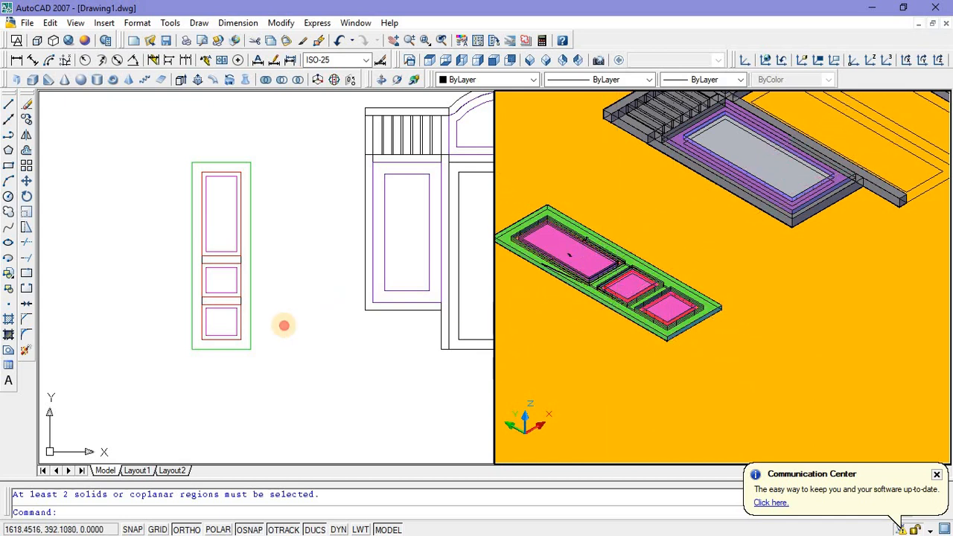
Step: Unite the green door leaf frame and its three raised panels into one solid, selecting them in the plan view
click(284, 325)
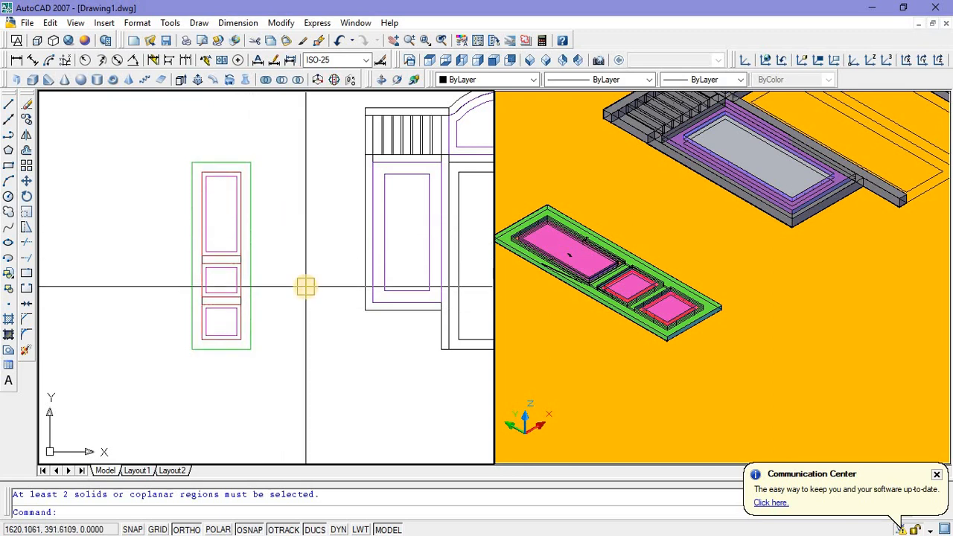
key(Return)
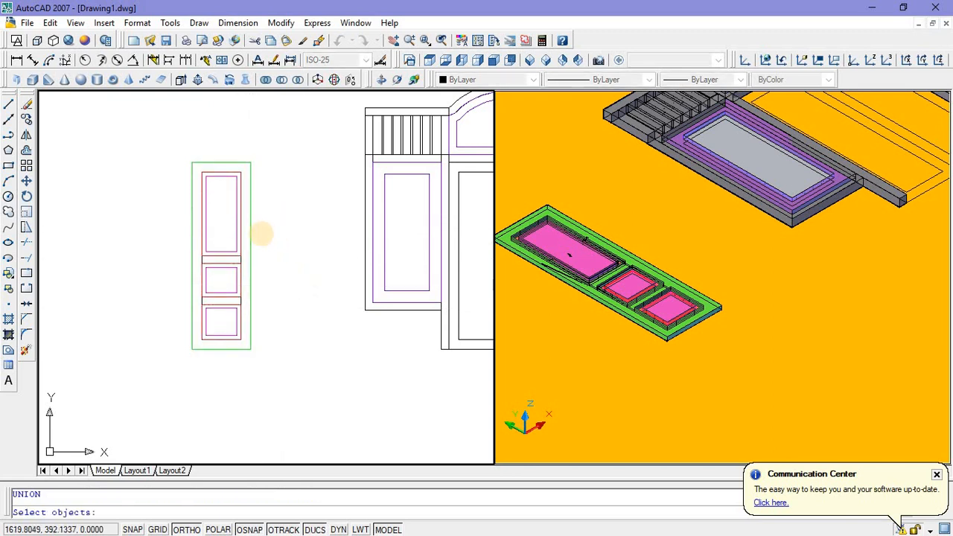
click(252, 233)
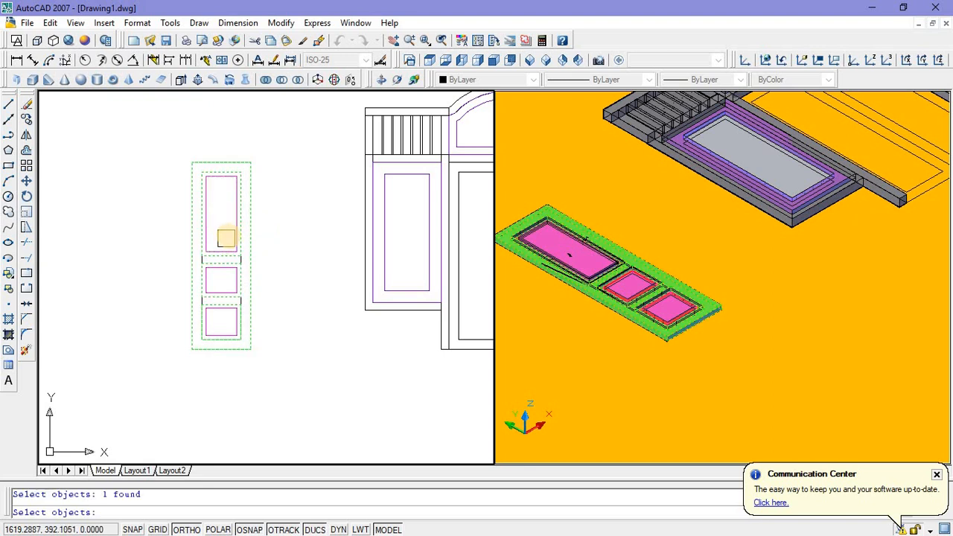
click(230, 267)
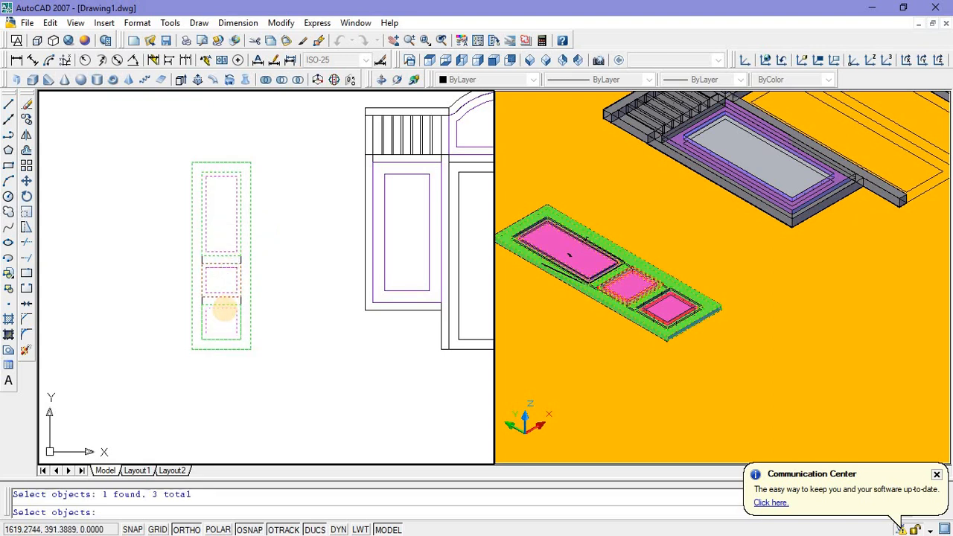
key(Return)
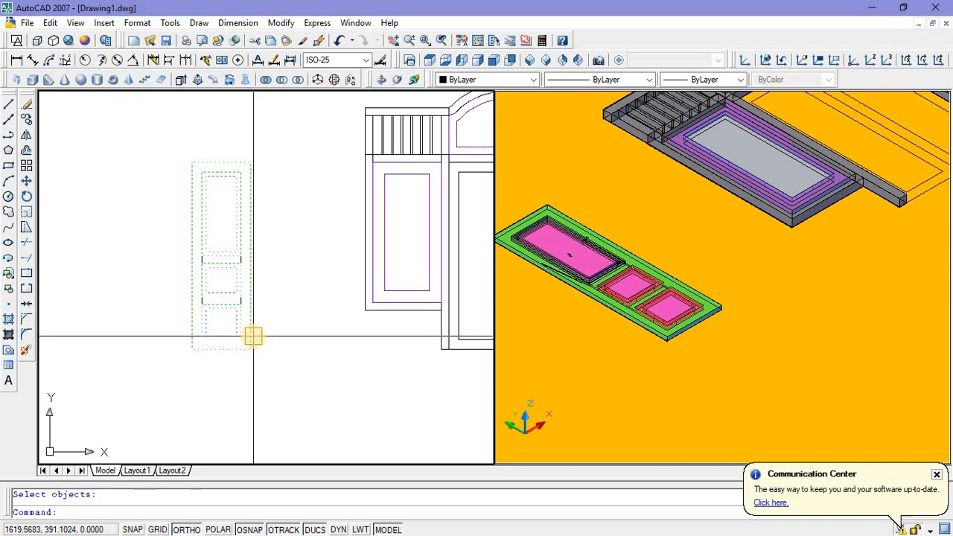
Step: Move the united door leaf by its lower outer corner into the left half of the arched frame's doorway, against the grey post
scroll(637, 385, down, 5)
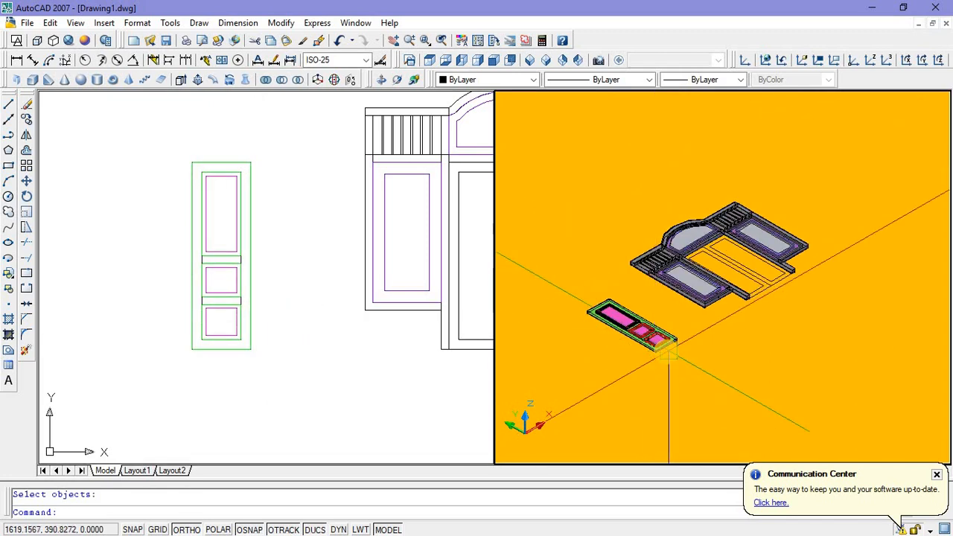
scroll(661, 363, up, 2)
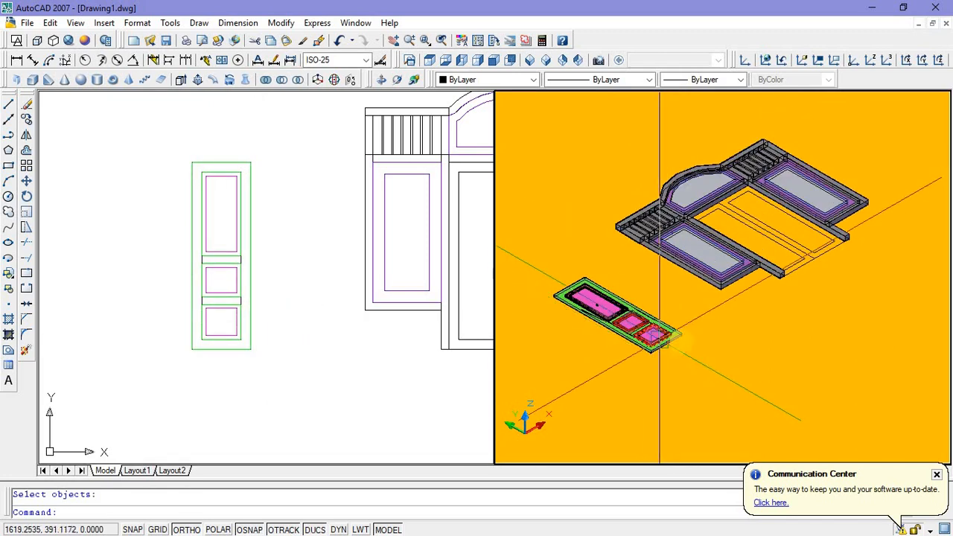
click(544, 251)
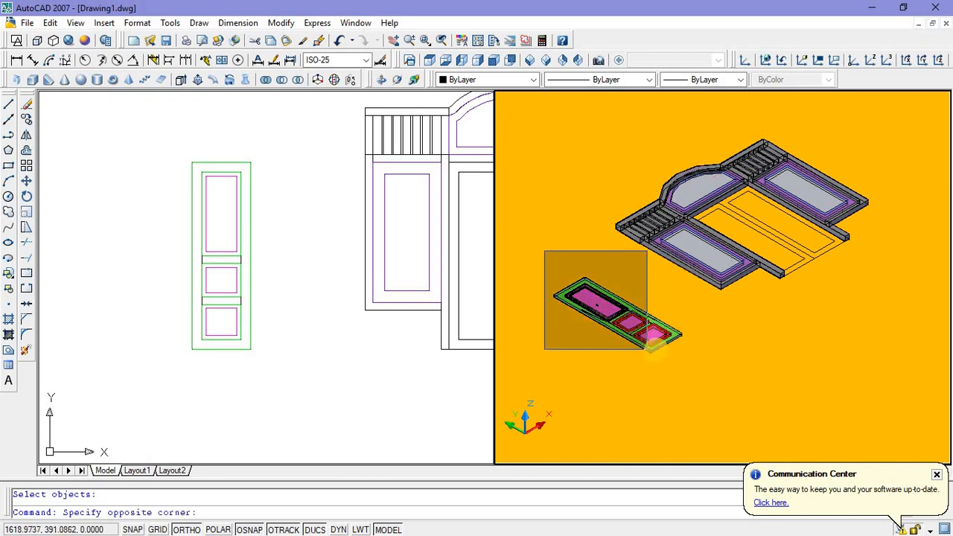
click(658, 351)
scroll(637, 337, up, 4)
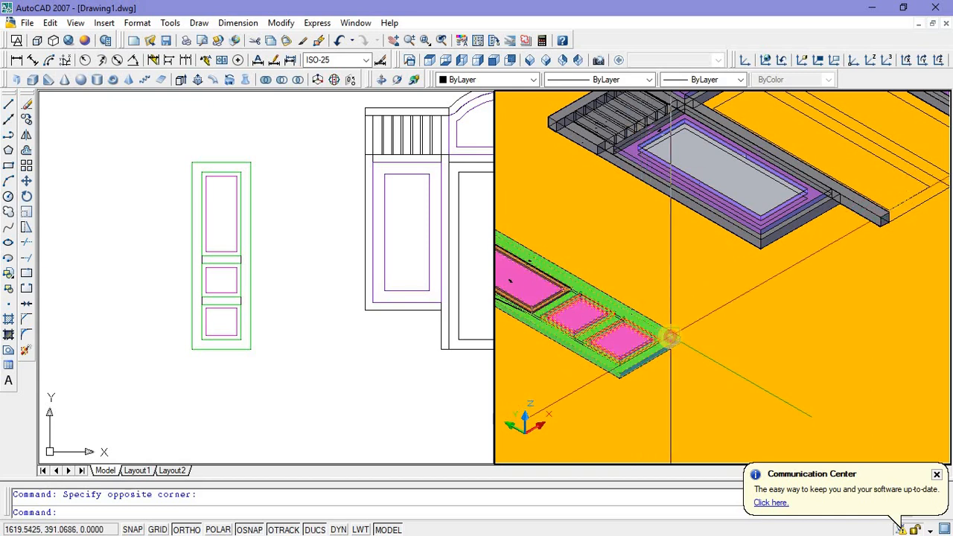
scroll(673, 322, down, 3)
right_click(696, 333)
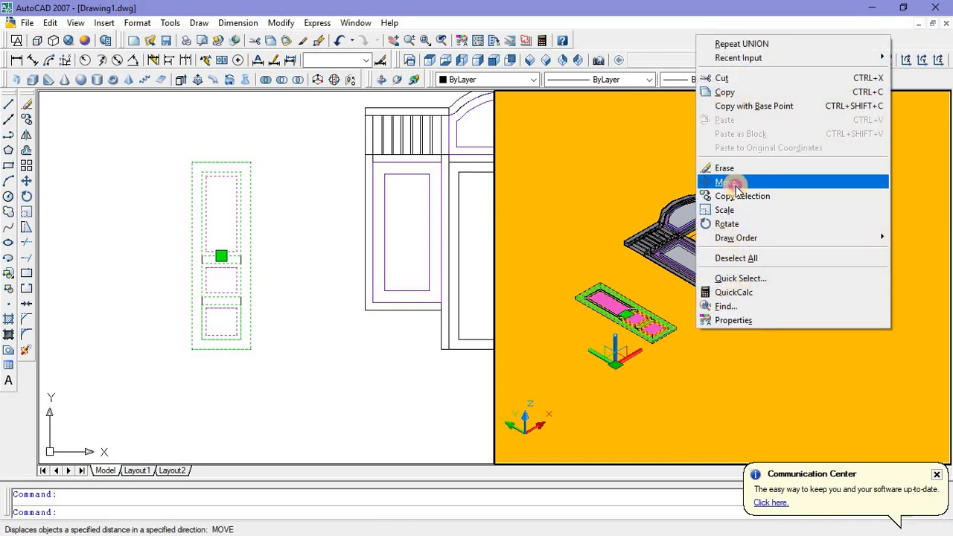
click(726, 181)
scroll(632, 359, up, 5)
scroll(631, 359, up, 2)
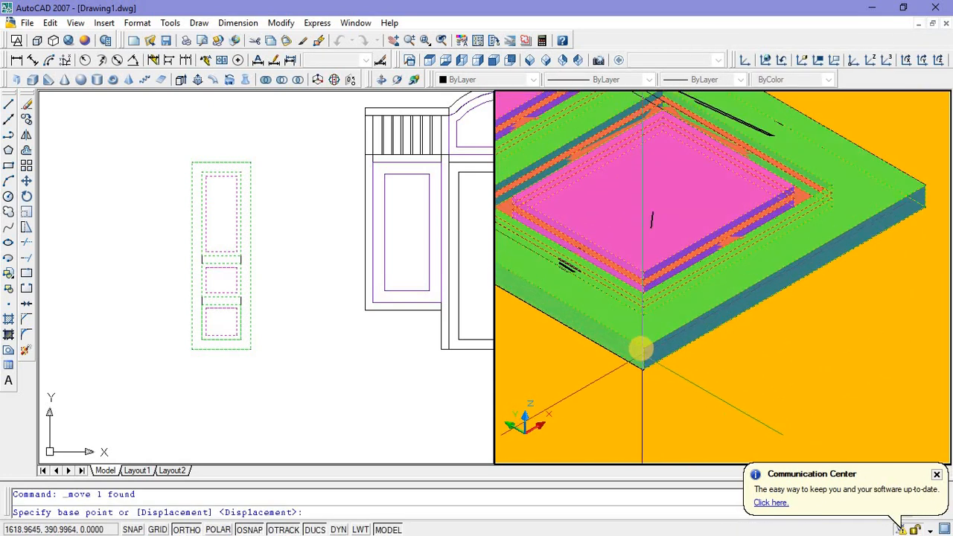
click(638, 344)
scroll(636, 350, down, 5)
scroll(633, 356, down, 3)
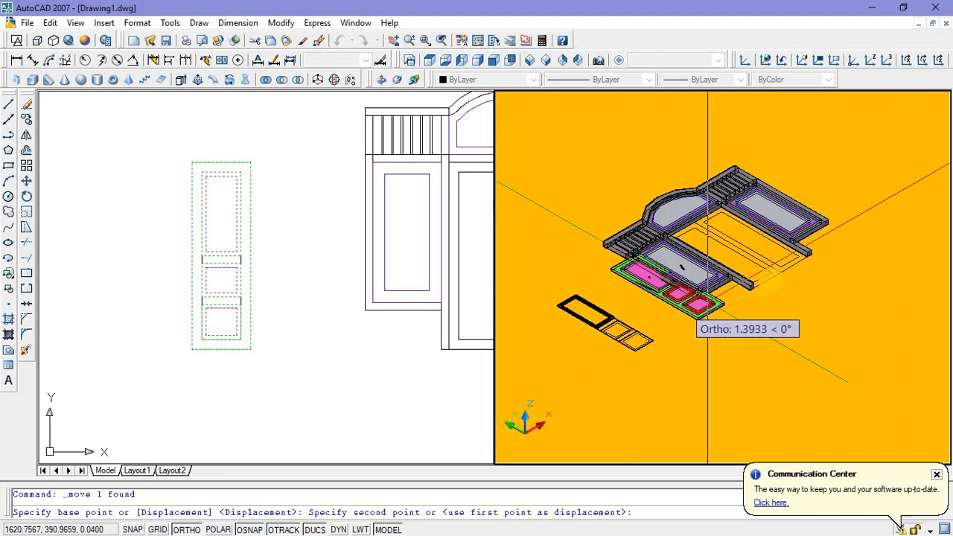
scroll(691, 320, up, 7)
scroll(681, 309, down, 2)
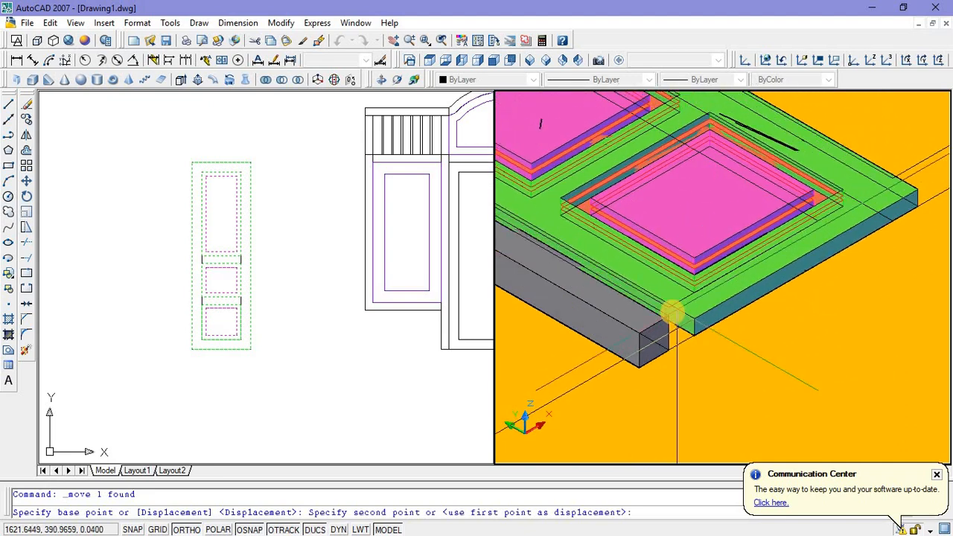
click(672, 312)
scroll(690, 381, down, 5)
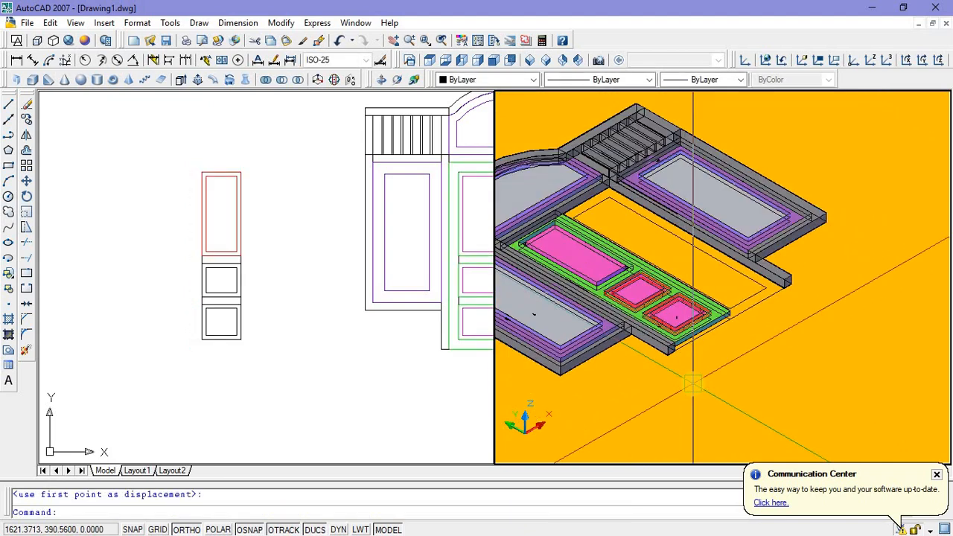
scroll(692, 382, down, 2)
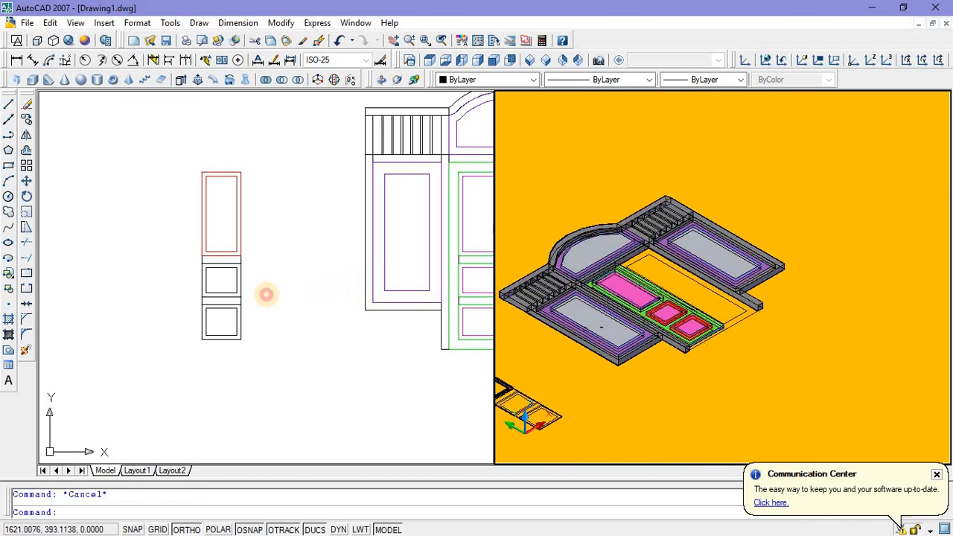
scroll(265, 294, down, 4)
click(172, 221)
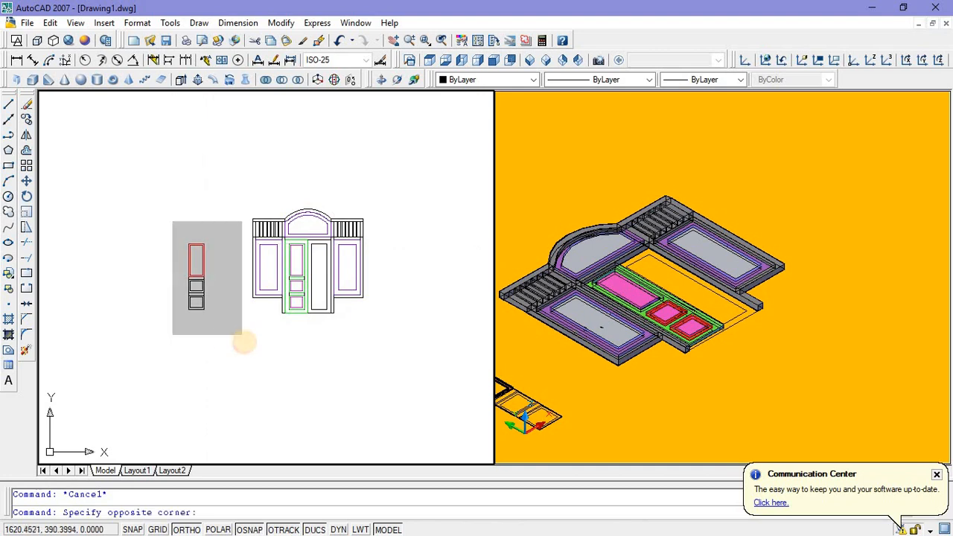
click(242, 336)
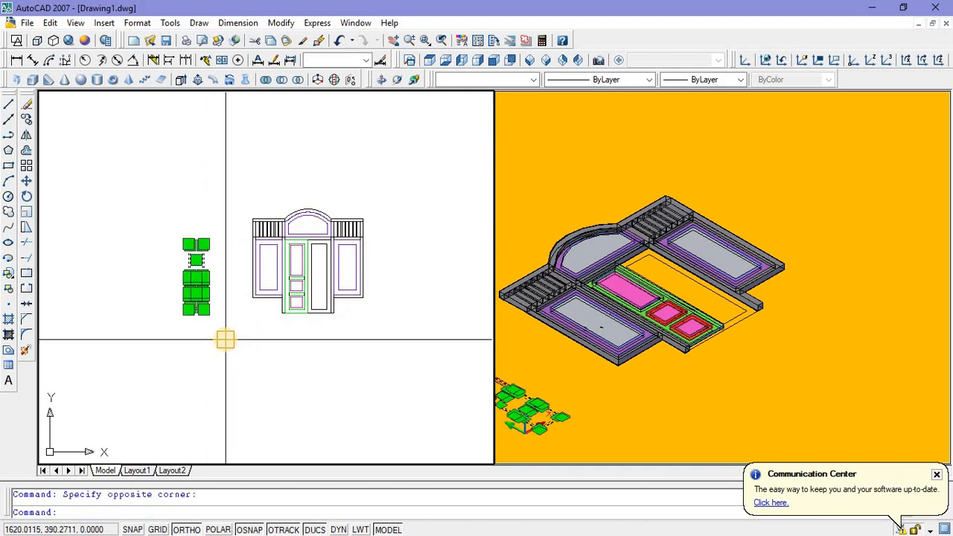
key(Escape)
Step: Mirror the green door leaf across the doorway's vertical centre line, keeping the source objects
scroll(290, 246, up, 6)
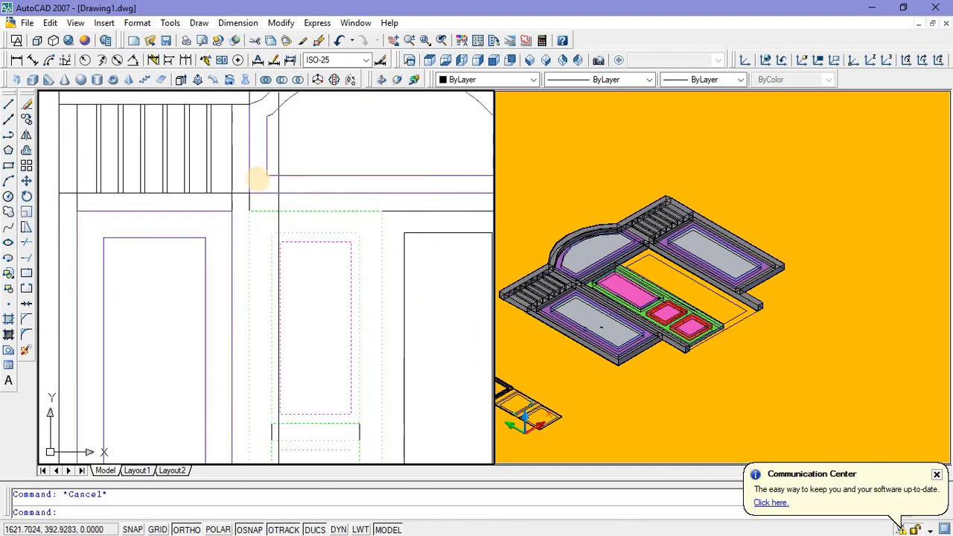
click(217, 188)
scroll(217, 187, down, 5)
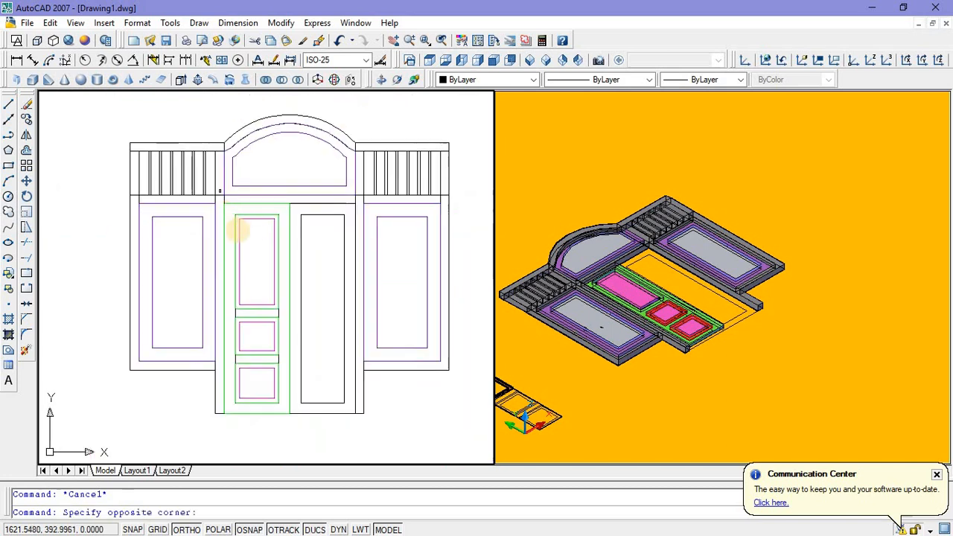
click(295, 421)
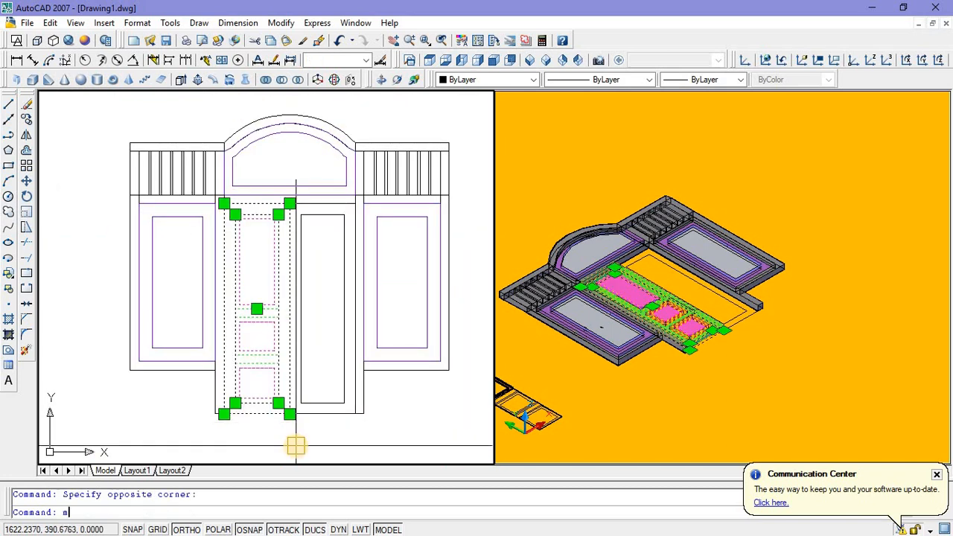
key(Return)
click(289, 413)
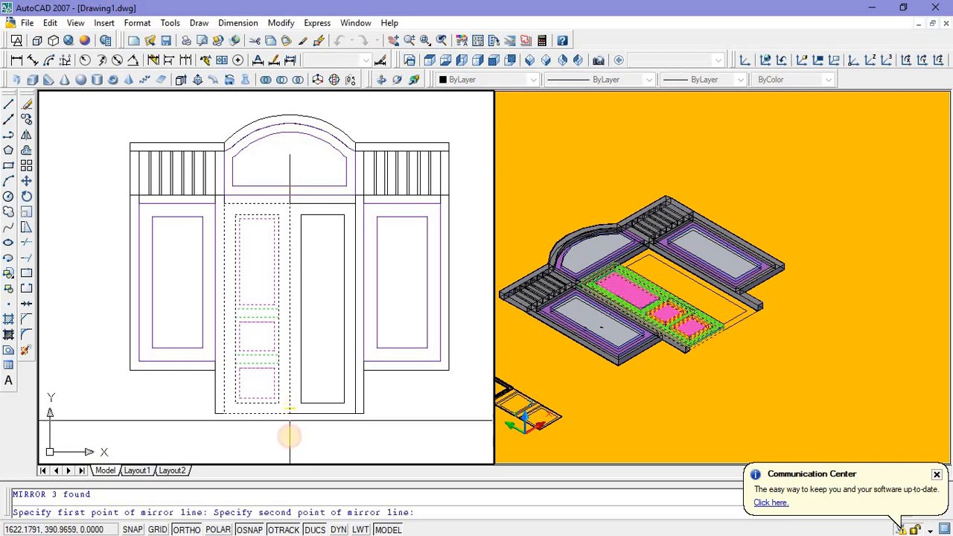
click(289, 445)
key(Return)
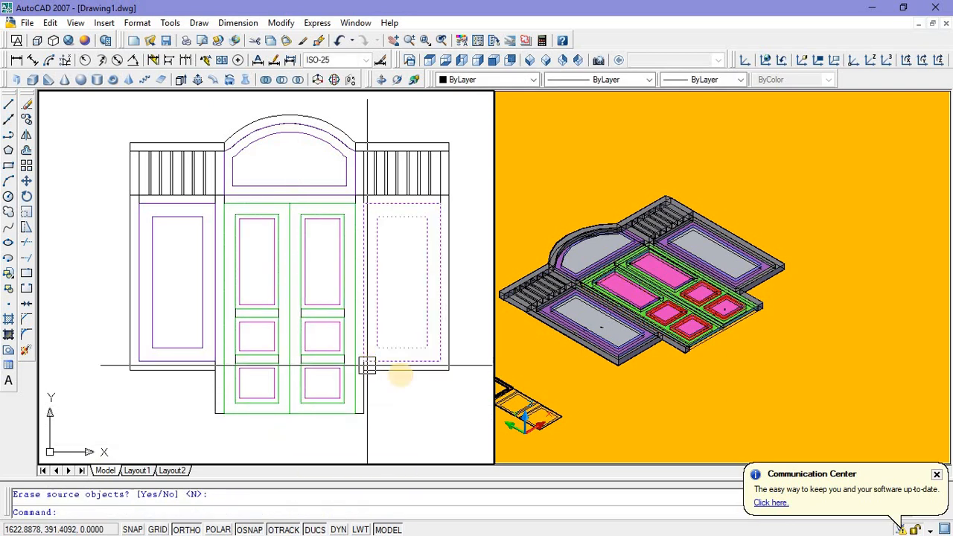
Step: Erase all the leftover flat door-panel outlines standing beside the arched frame
scroll(759, 384, down, 2)
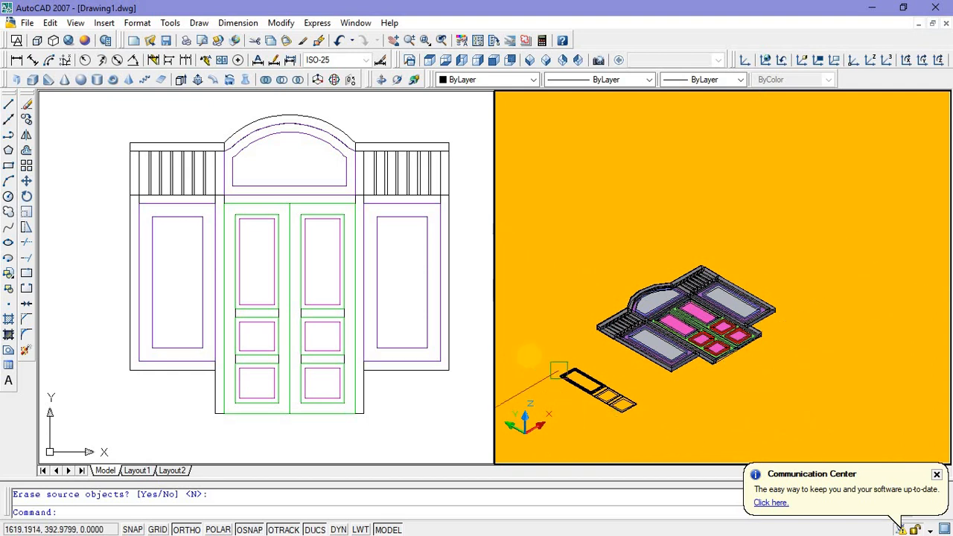
scroll(45, 275, down, 1)
click(52, 273)
scroll(82, 274, down, 2)
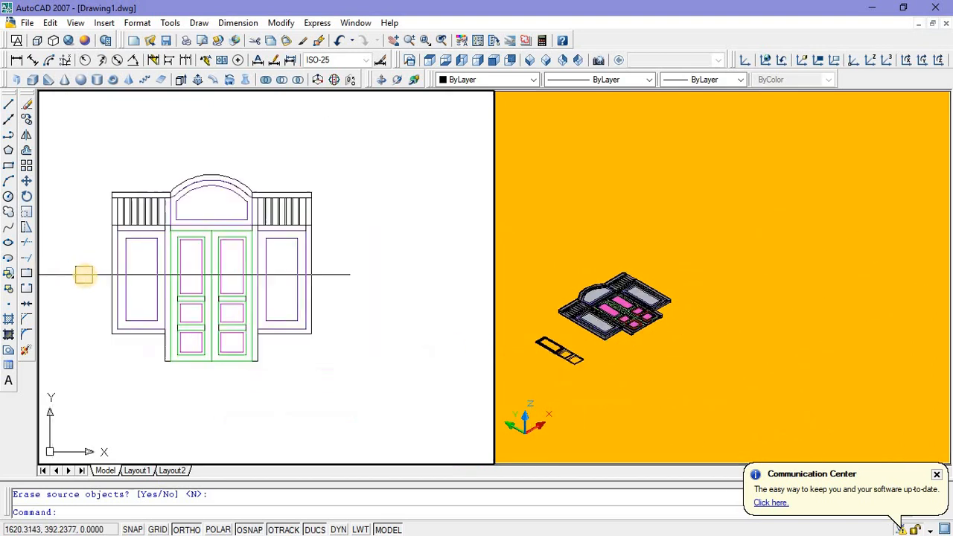
middle_drag(84, 274, 187, 273)
click(107, 226)
click(170, 343)
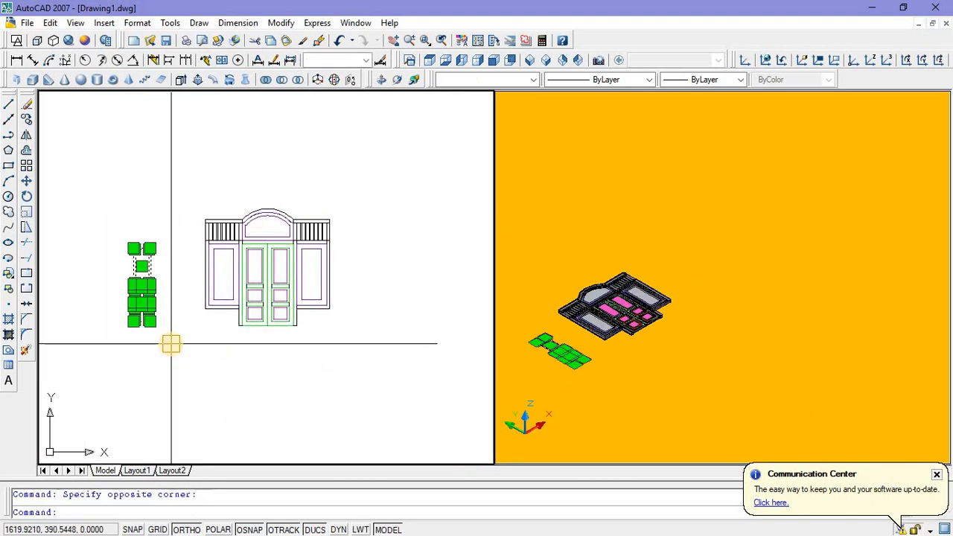
key(Delete)
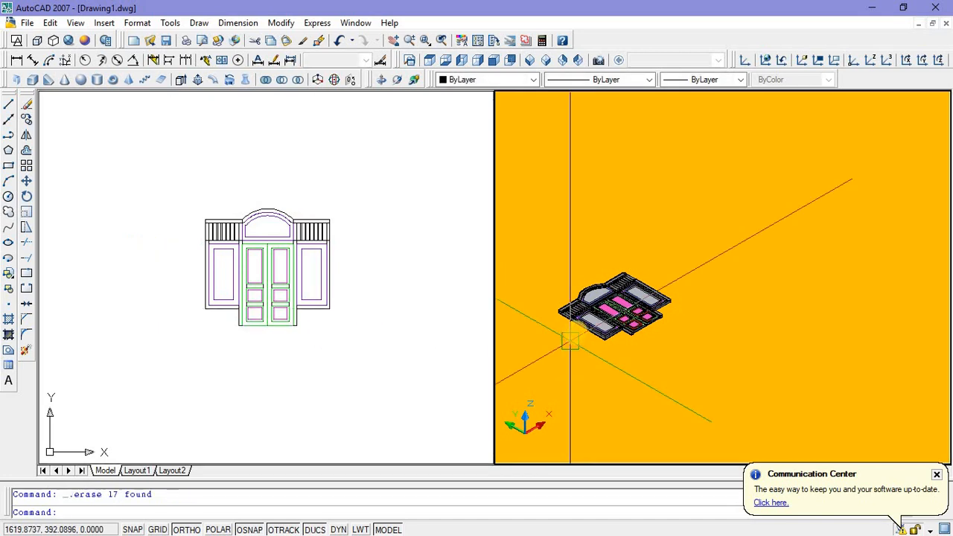
Step: Set a three-point UCS with its origin in front of the door, X axis vertical and Y axis along the frame's width
scroll(585, 316, up, 3)
scroll(639, 318, up, 3)
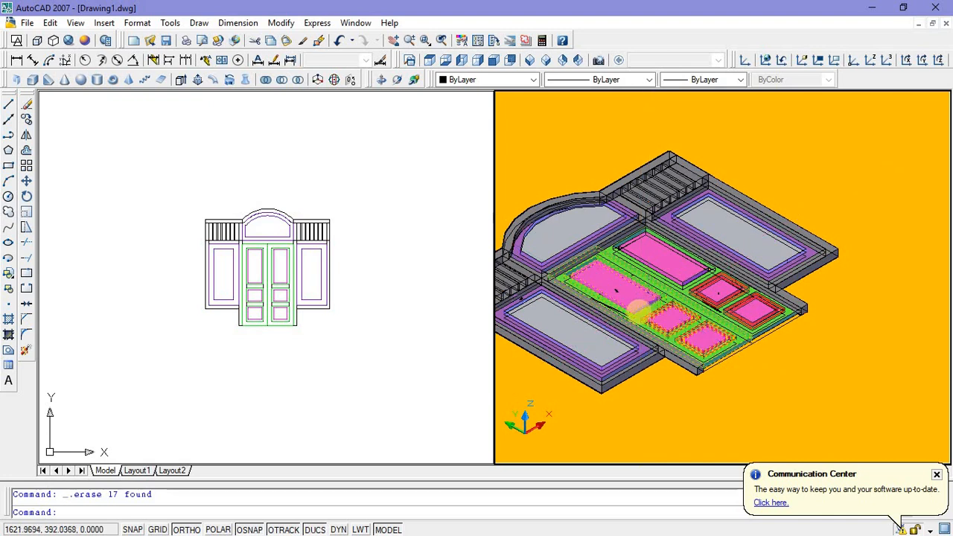
scroll(611, 331, down, 3)
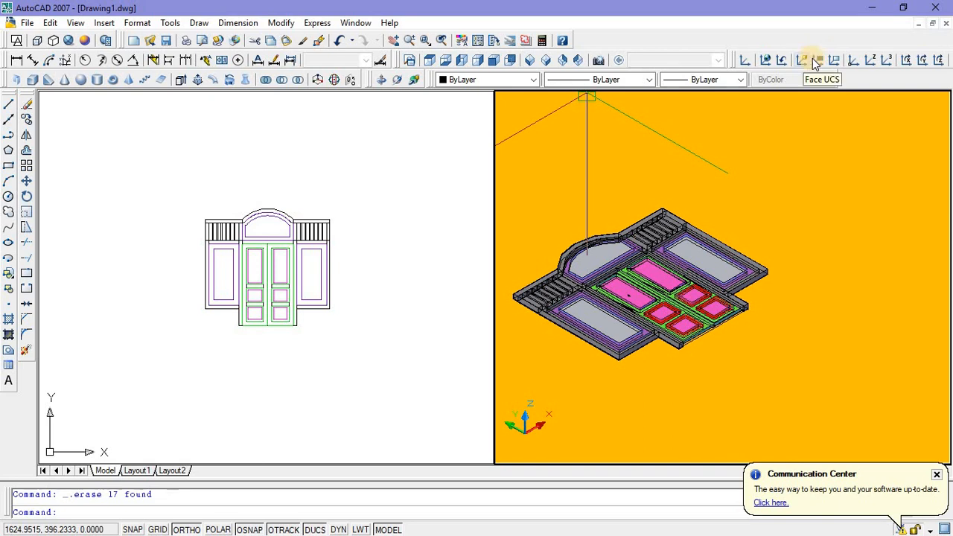
click(889, 62)
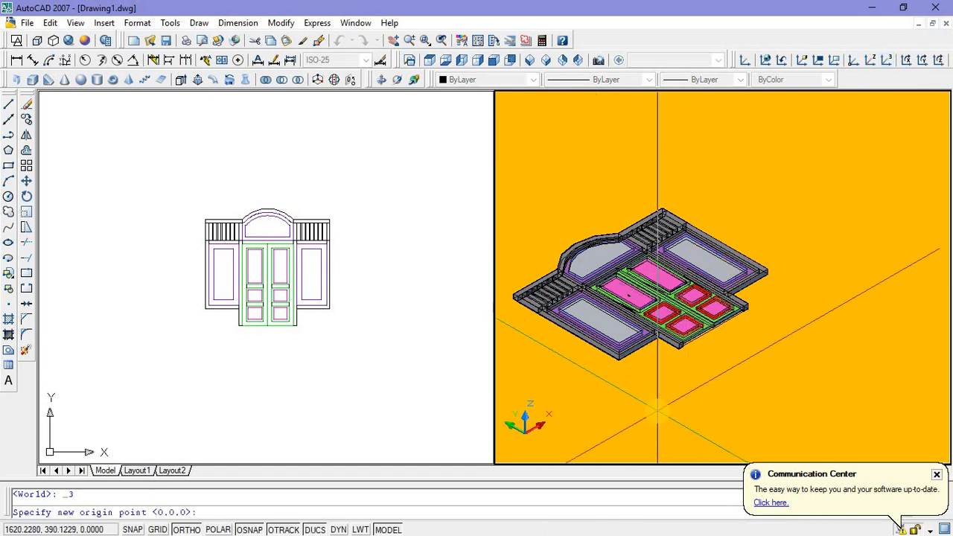
click(658, 409)
click(659, 390)
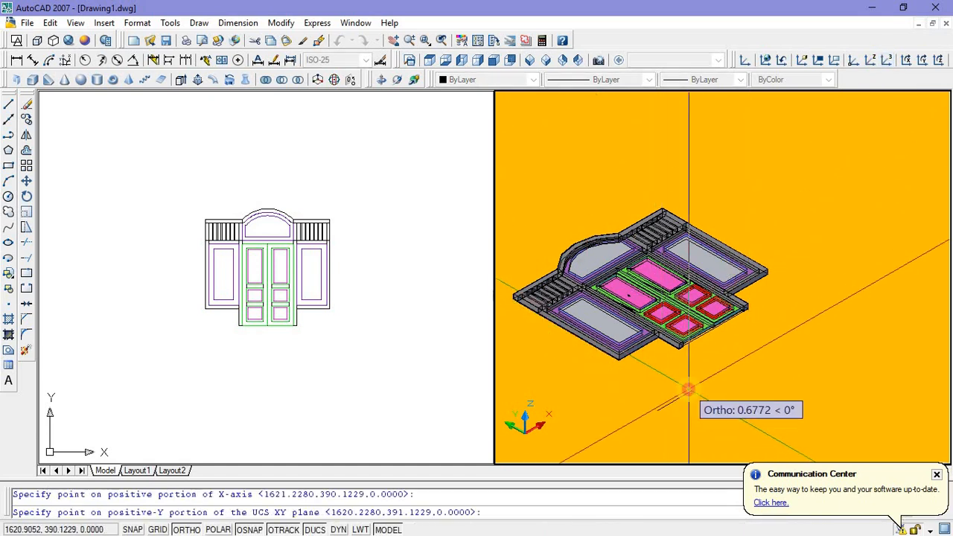
click(688, 389)
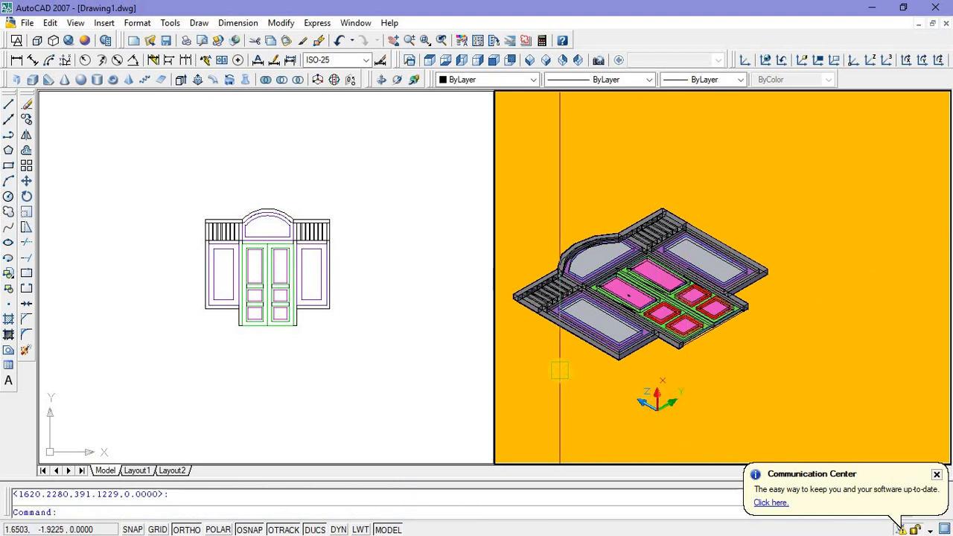
Step: Rotate the left door leaf freehand about its lower outer corner with Ortho off, swinging it partly open
scroll(682, 321, up, 2)
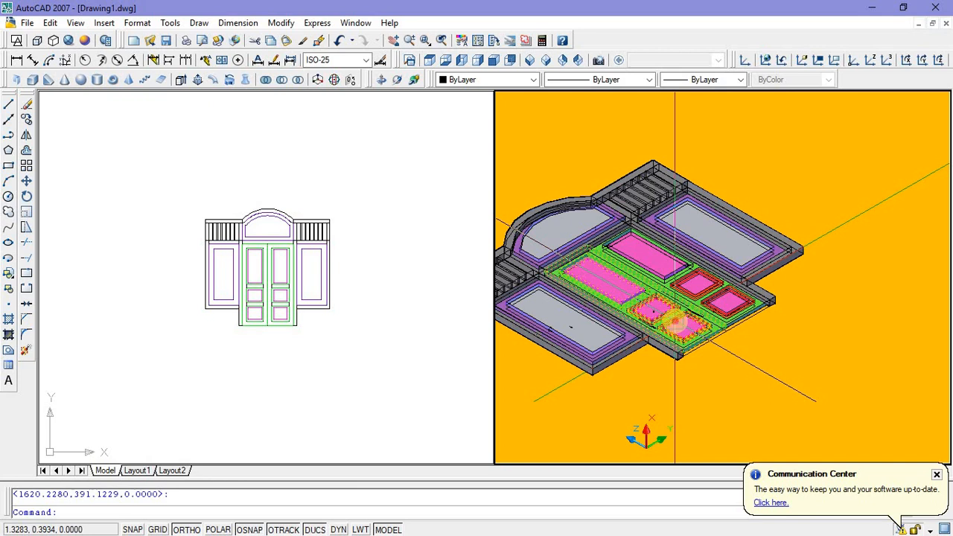
click(674, 322)
right_click(760, 150)
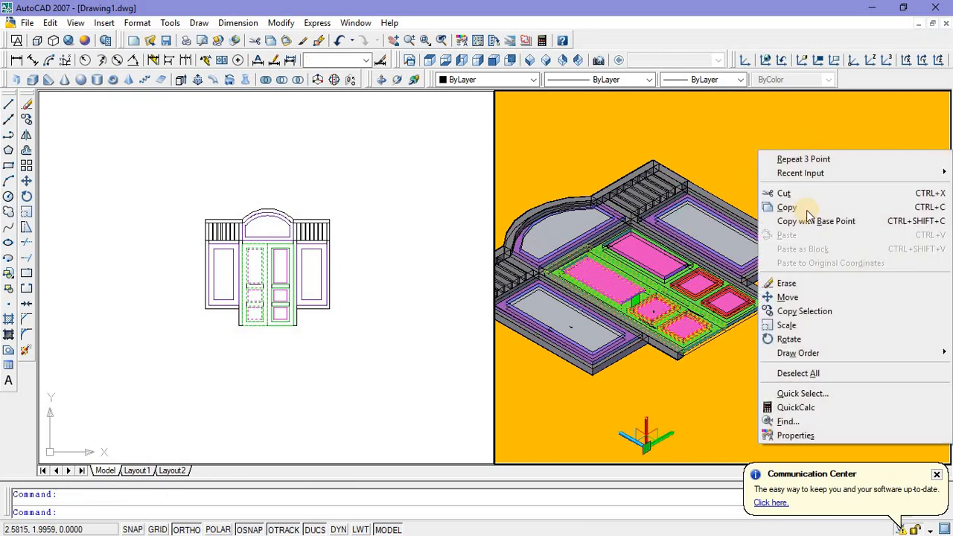
click(788, 336)
scroll(673, 372, up, 4)
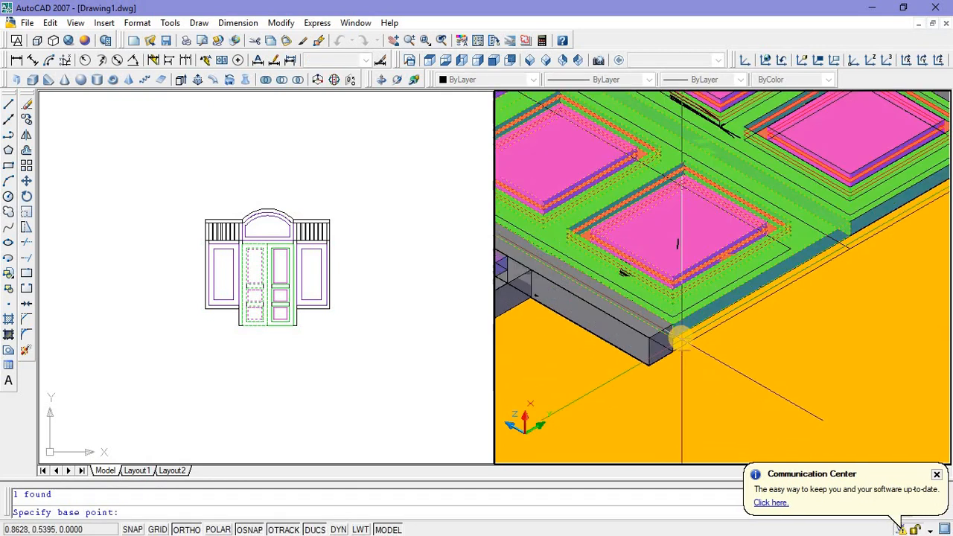
click(667, 317)
scroll(666, 315, down, 3)
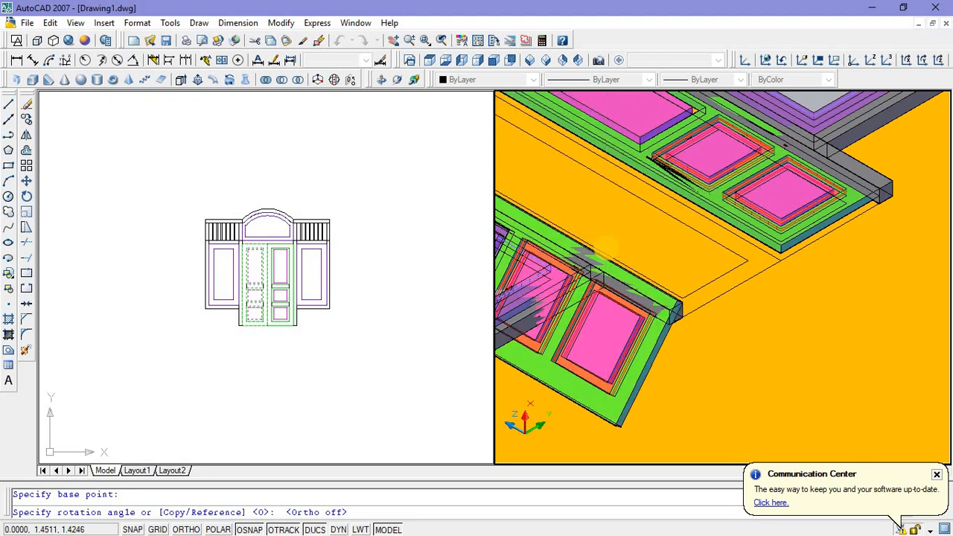
scroll(737, 297, down, 5)
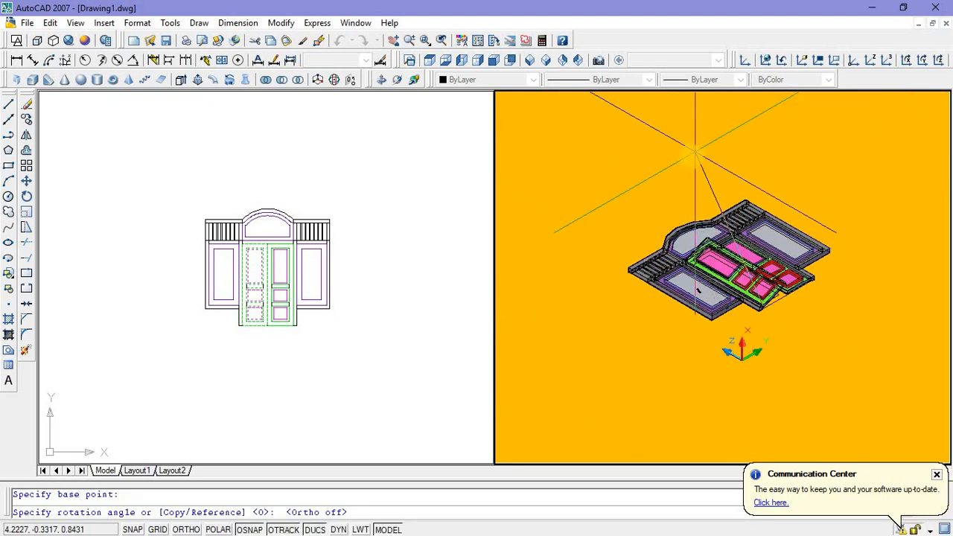
click(691, 156)
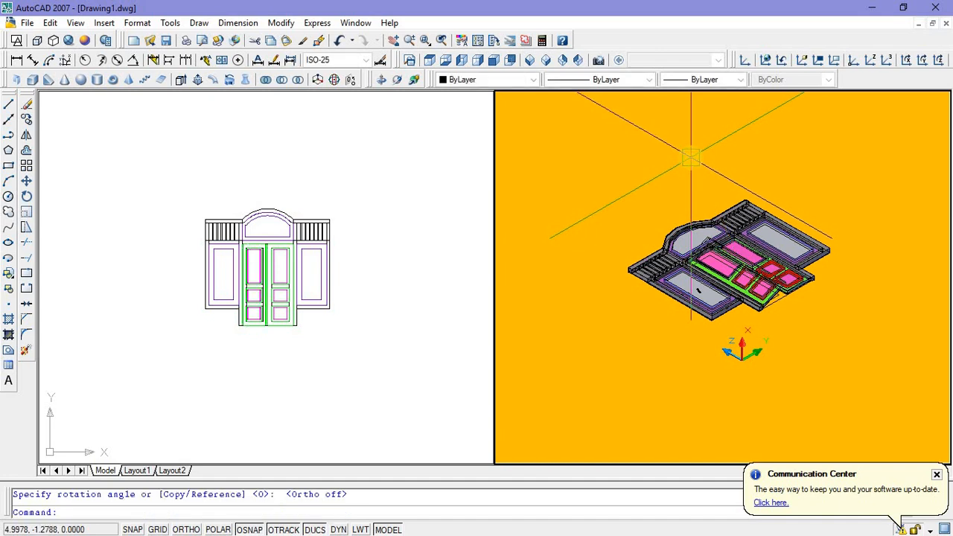
key(Escape)
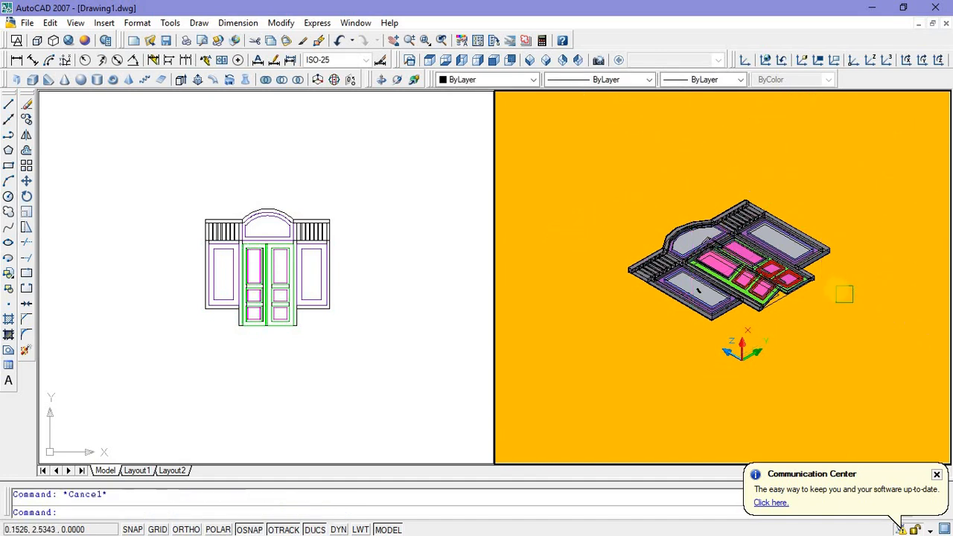
Step: Examine the swung-open left door leaf and its fit against the frame from near and far in the 3D view
scroll(844, 294, up, 5)
scroll(771, 312, down, 5)
scroll(676, 278, up, 8)
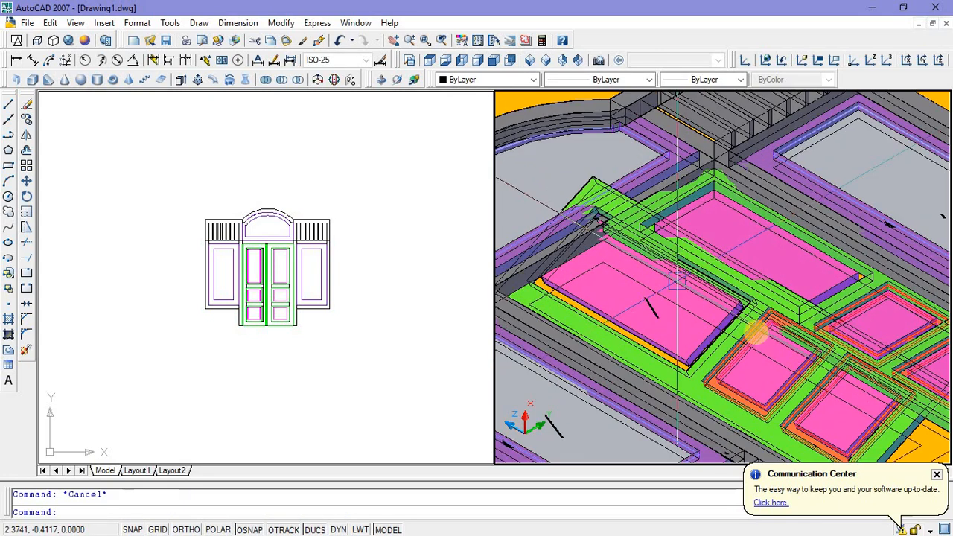
scroll(675, 254, down, 8)
scroll(787, 348, up, 7)
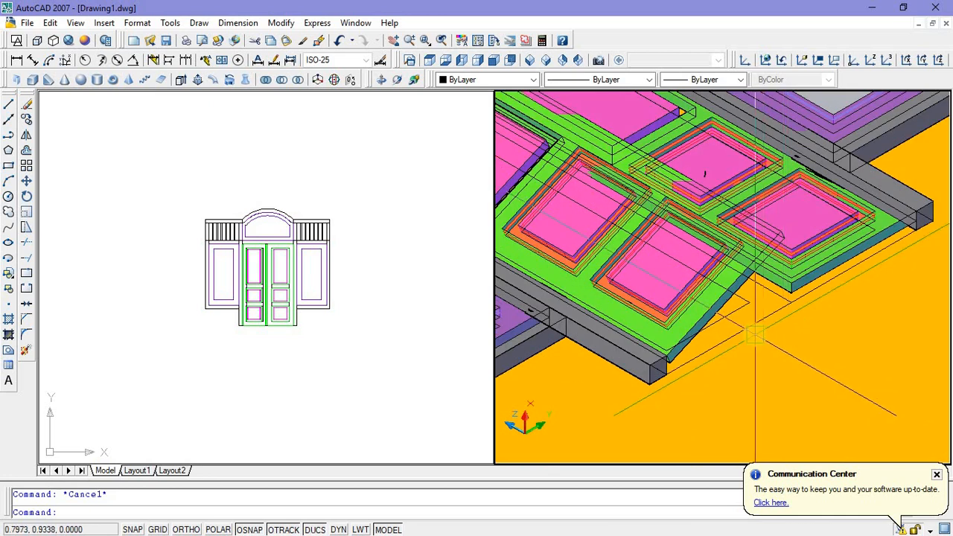
scroll(755, 334, down, 5)
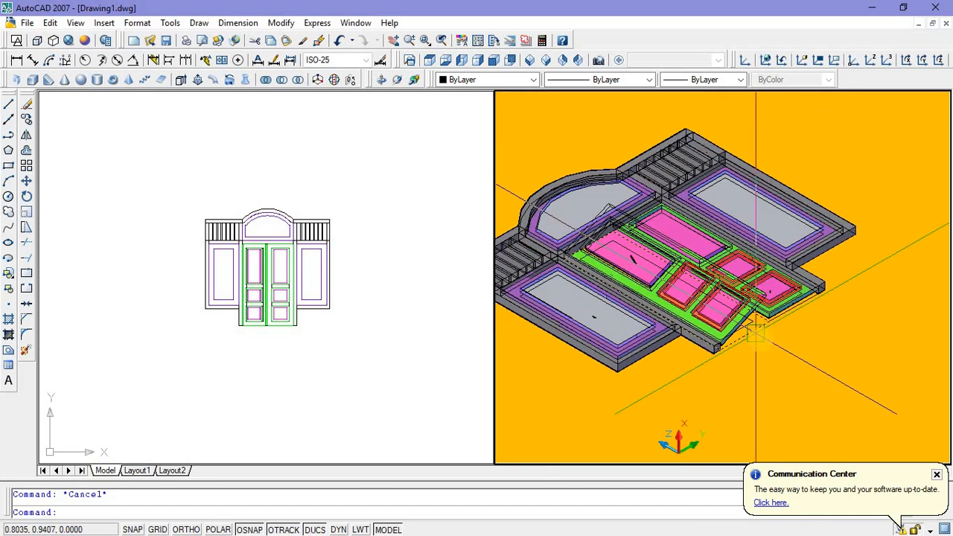
middle_drag(769, 335, 807, 312)
middle_drag(779, 372, 758, 369)
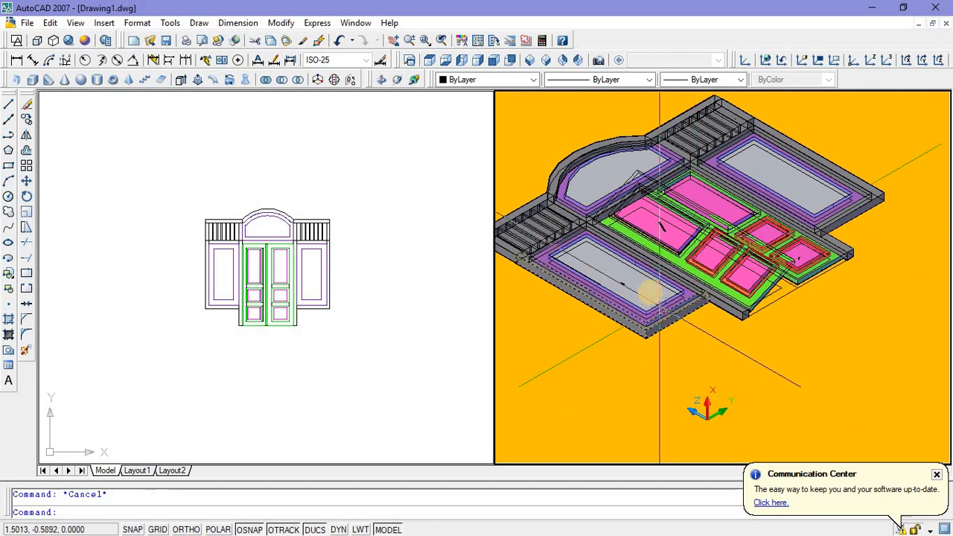
scroll(780, 250, down, 2)
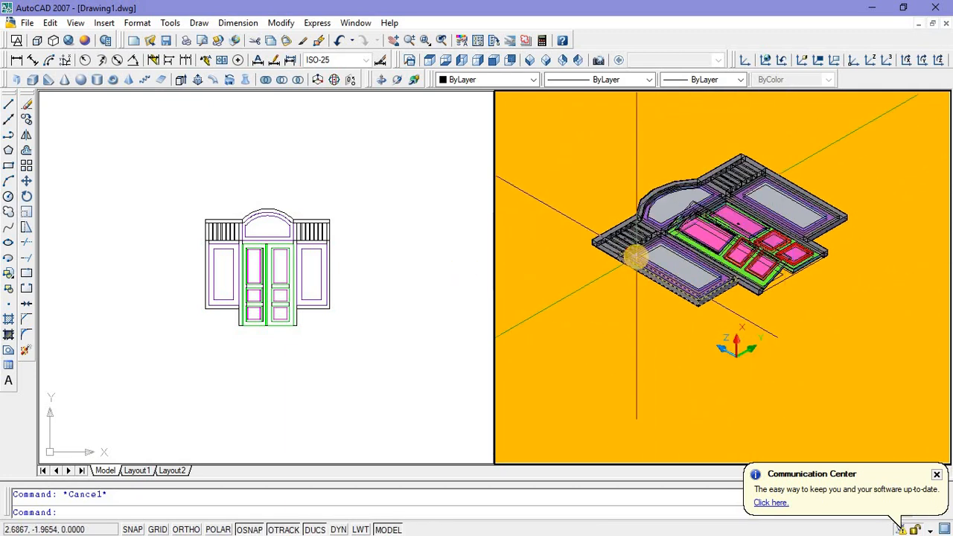
scroll(637, 256, up, 4)
scroll(613, 279, down, 2)
middle_drag(613, 281, 594, 300)
scroll(582, 263, down, 4)
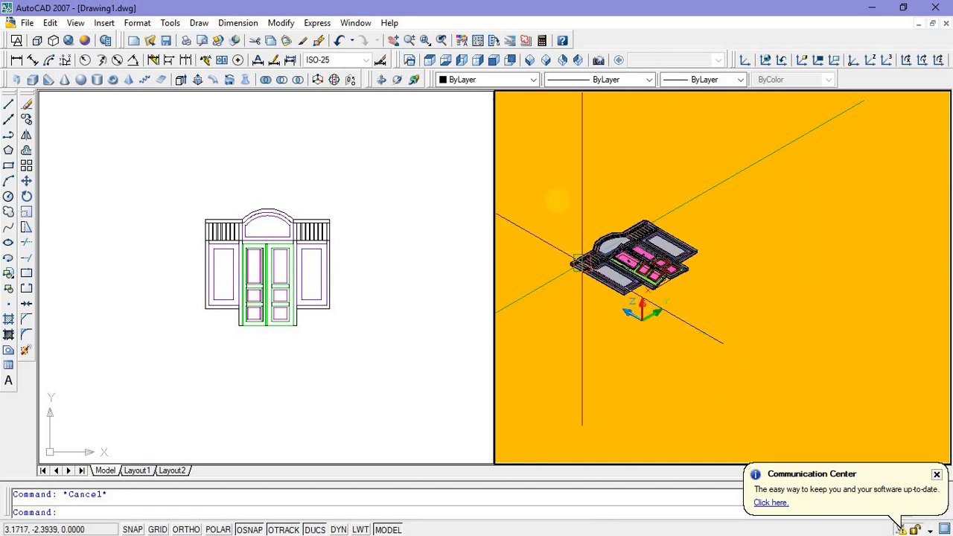
click(548, 159)
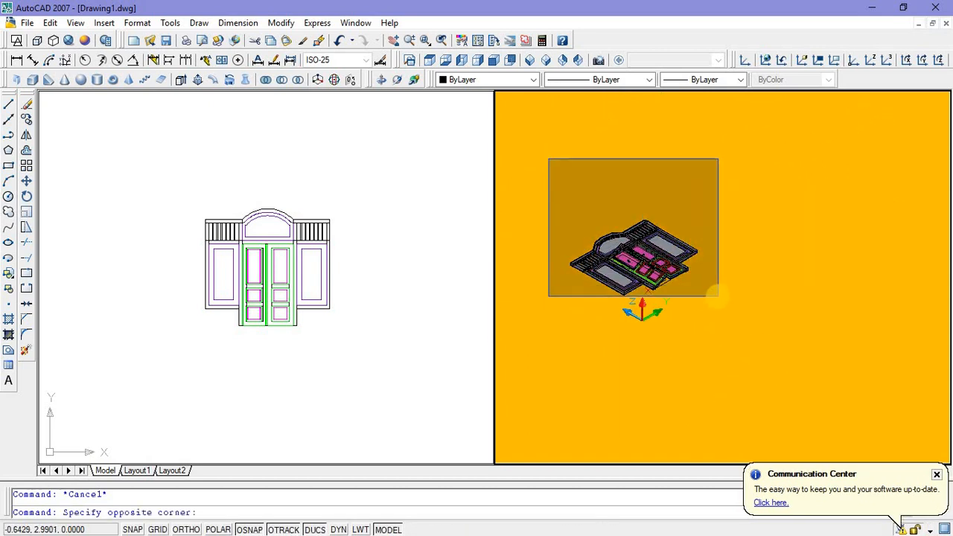
click(718, 297)
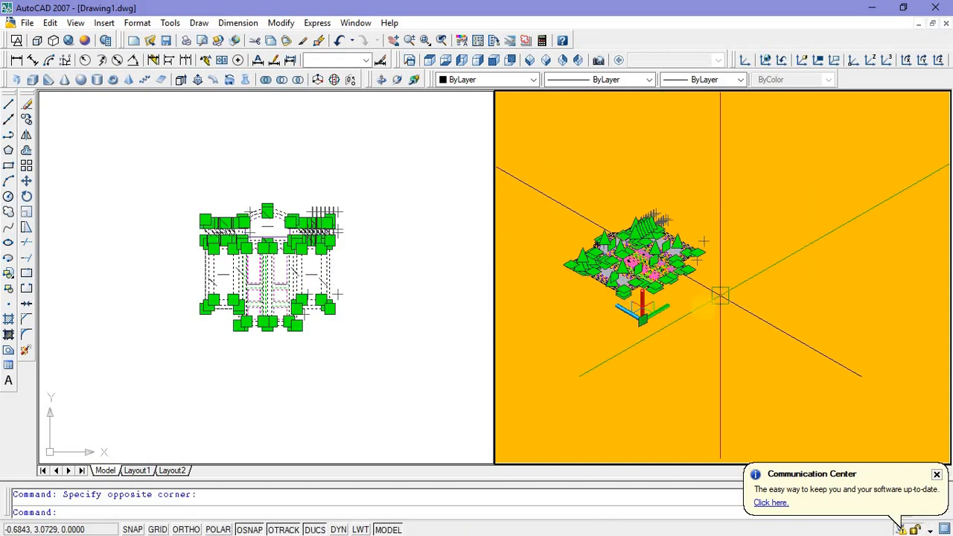
key(Escape)
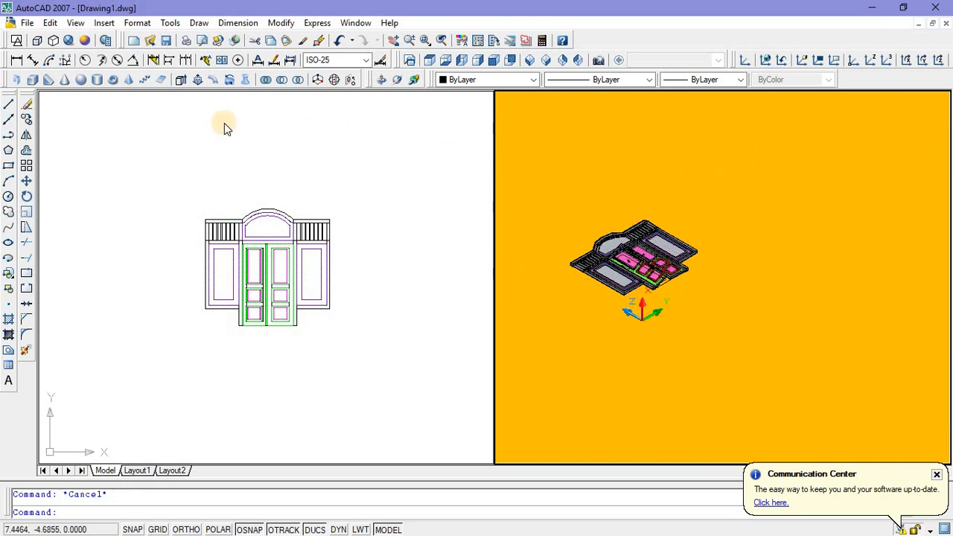
click(886, 64)
click(695, 308)
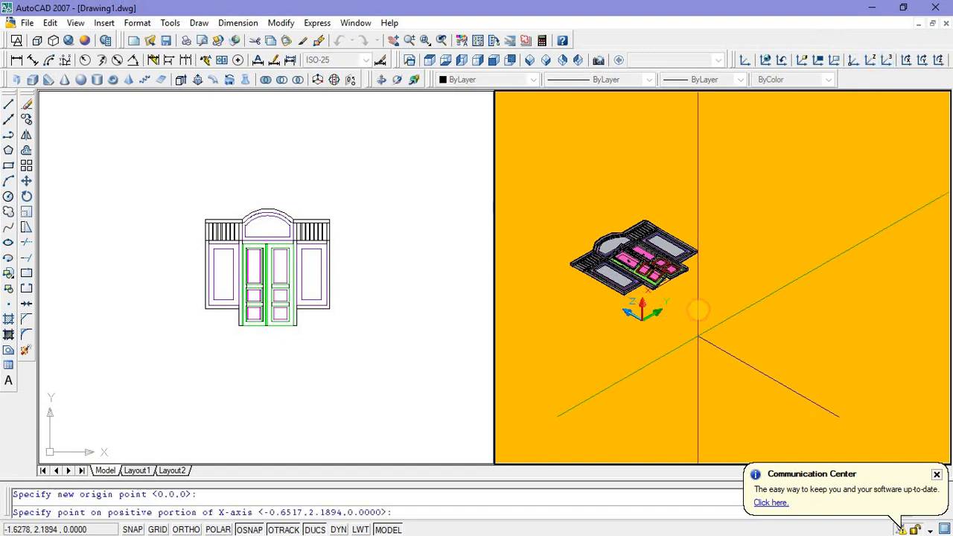
click(699, 306)
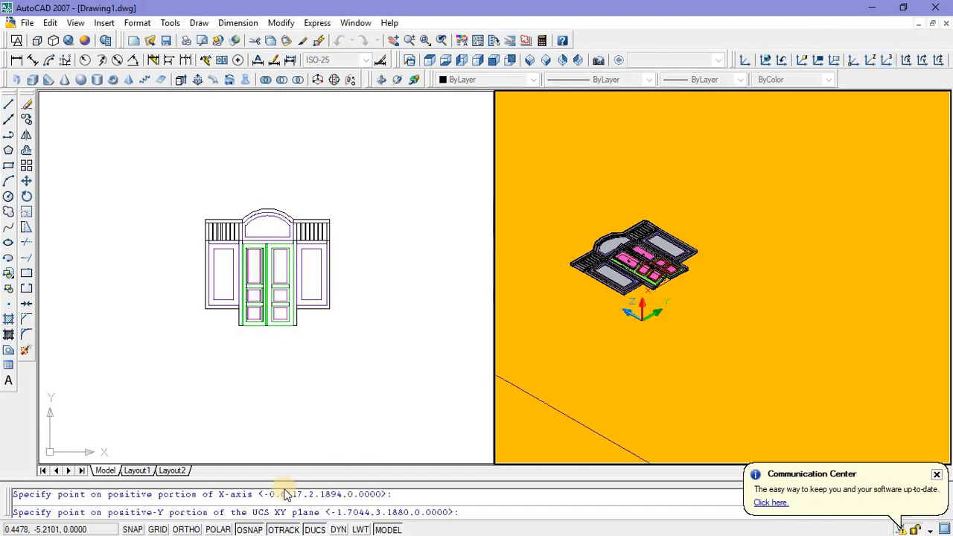
key(Escape)
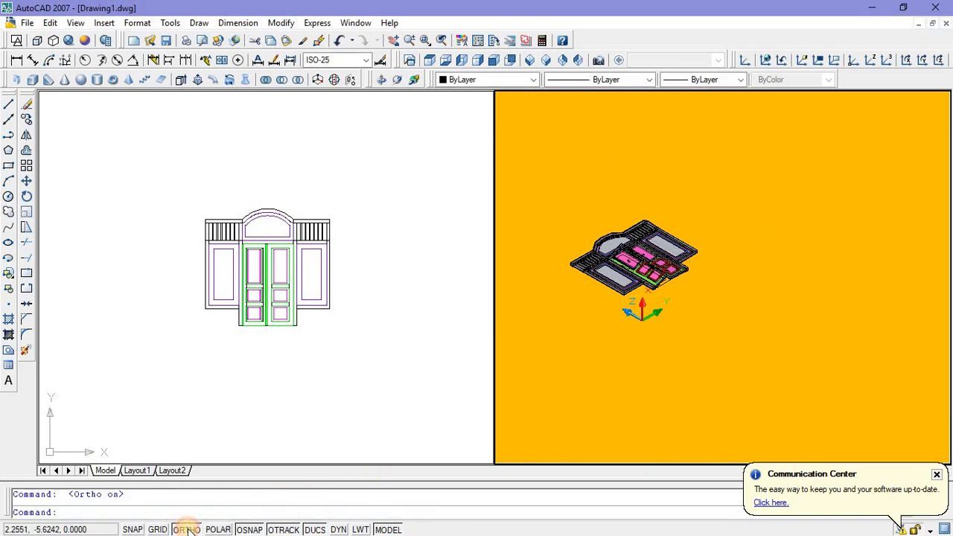
Step: Set a three-point UCS with its origin in front of the door, X axis vertical and Y axis along the lying frame's height
click(890, 60)
click(693, 411)
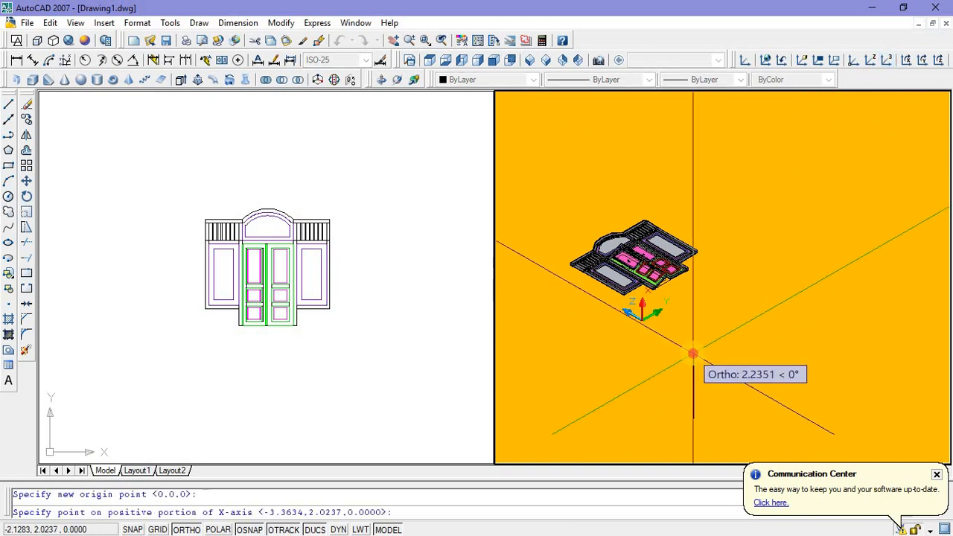
click(688, 358)
click(633, 380)
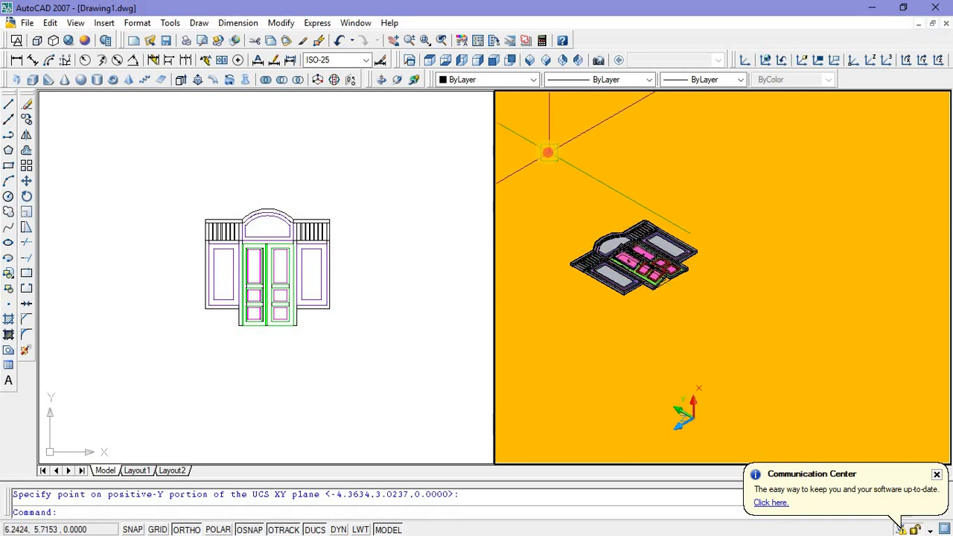
Step: Try to rotate the whole door assembly upright about the lower corner of the left door post with Ortho on
click(547, 152)
click(734, 316)
right_click(758, 253)
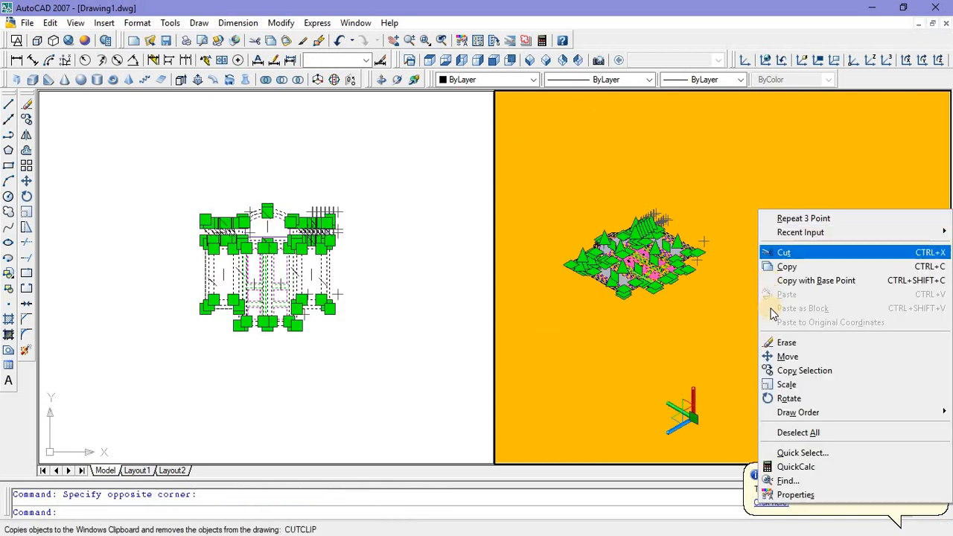
click(788, 398)
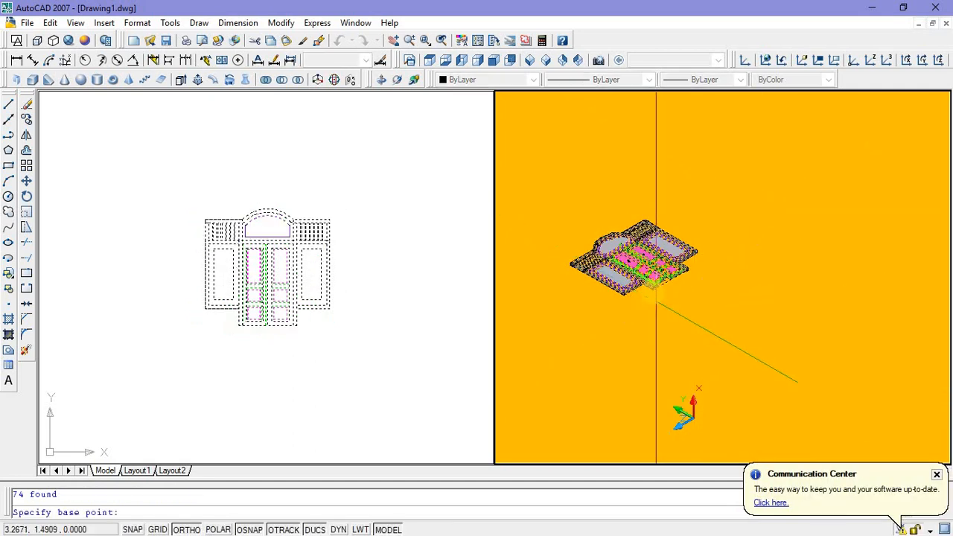
scroll(654, 284, up, 8)
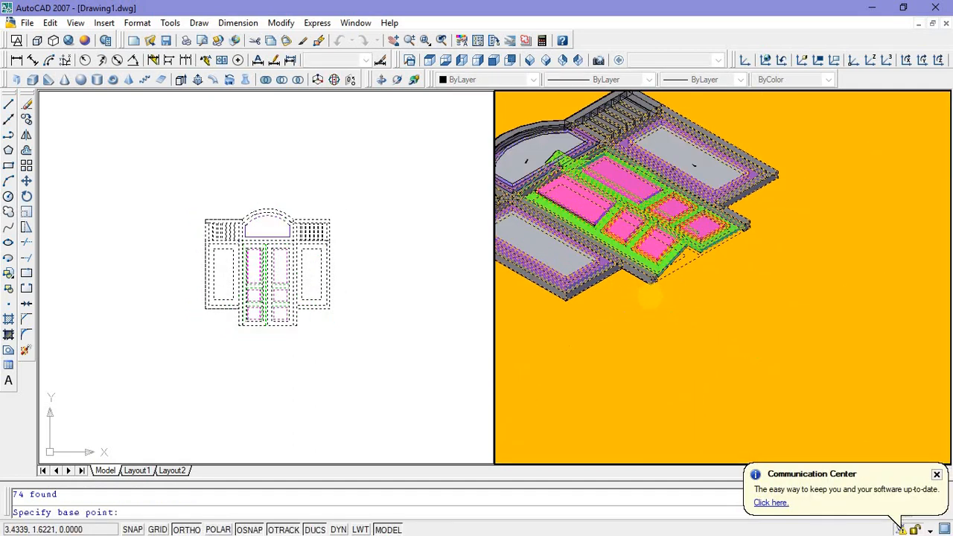
click(653, 273)
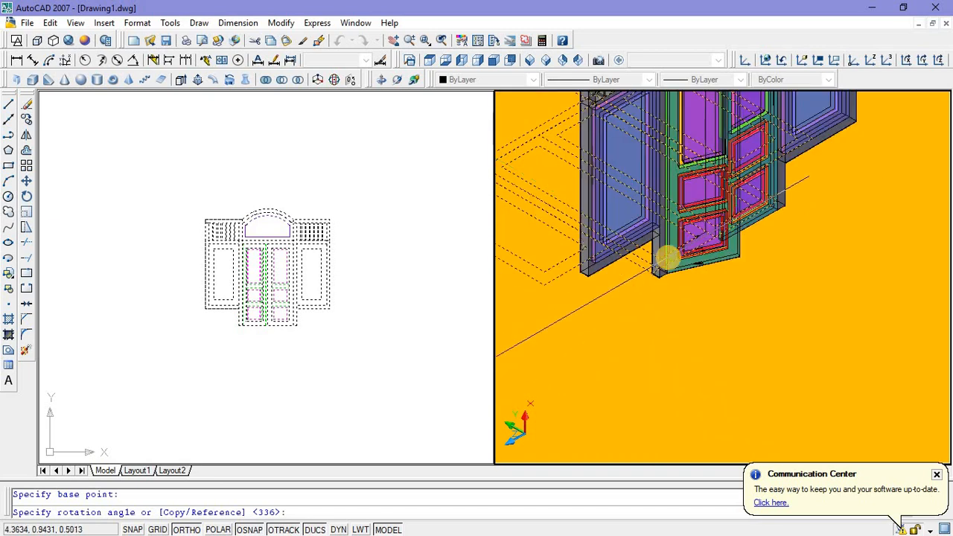
click(667, 257)
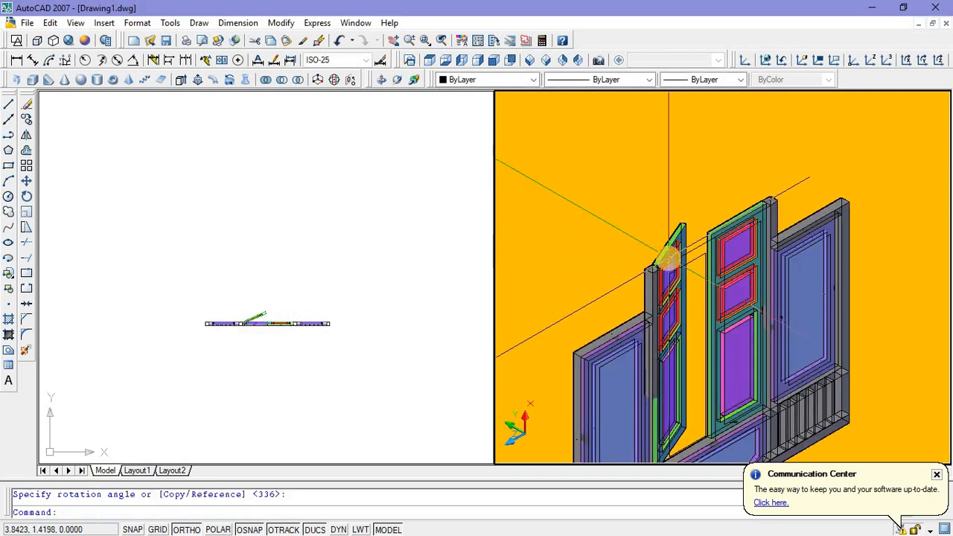
scroll(666, 165, down, 3)
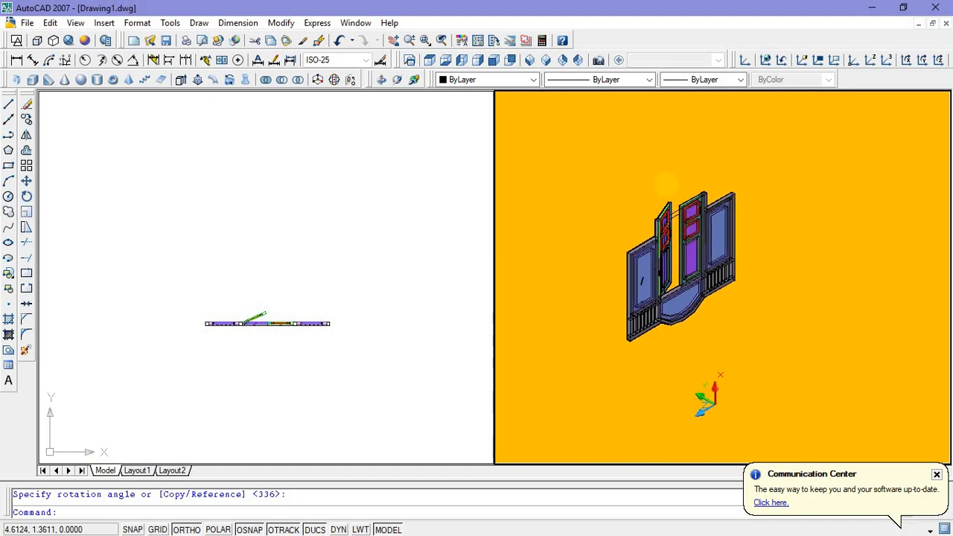
Step: Undo the rotation of the whole door assembly
click(339, 42)
click(339, 42)
click(339, 42)
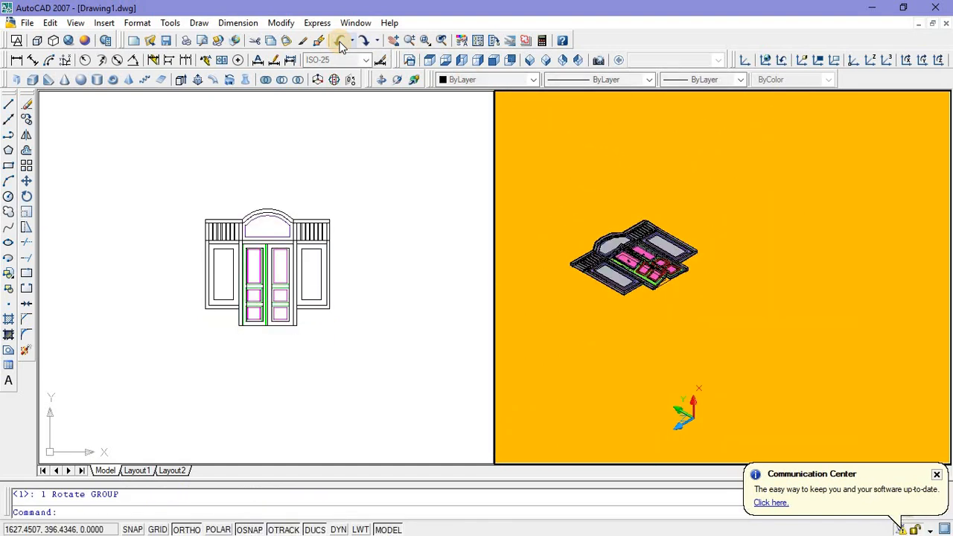
Step: Rotate the whole lying door assembly about the left door post's lower corner with Ortho on, standing it upright with the arch at the top
click(549, 153)
click(734, 320)
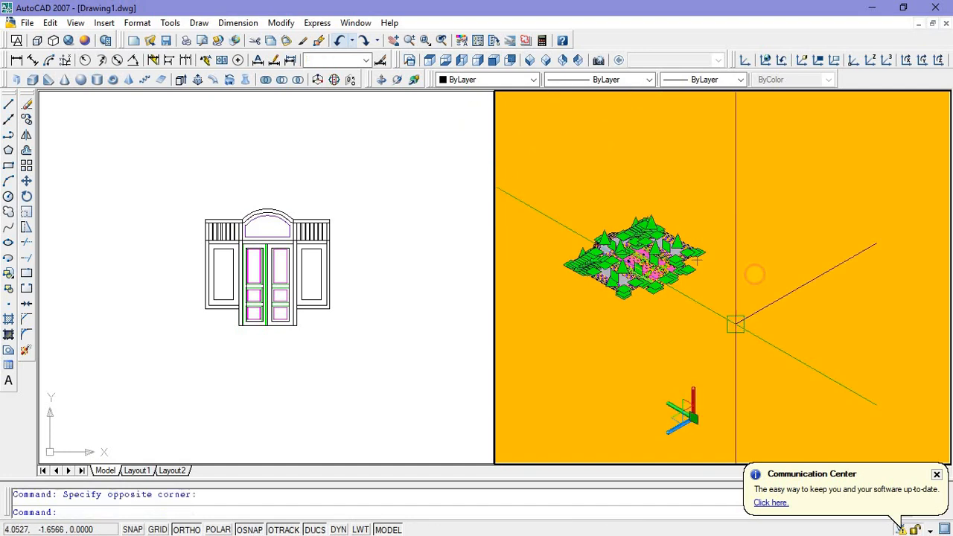
right_click(759, 174)
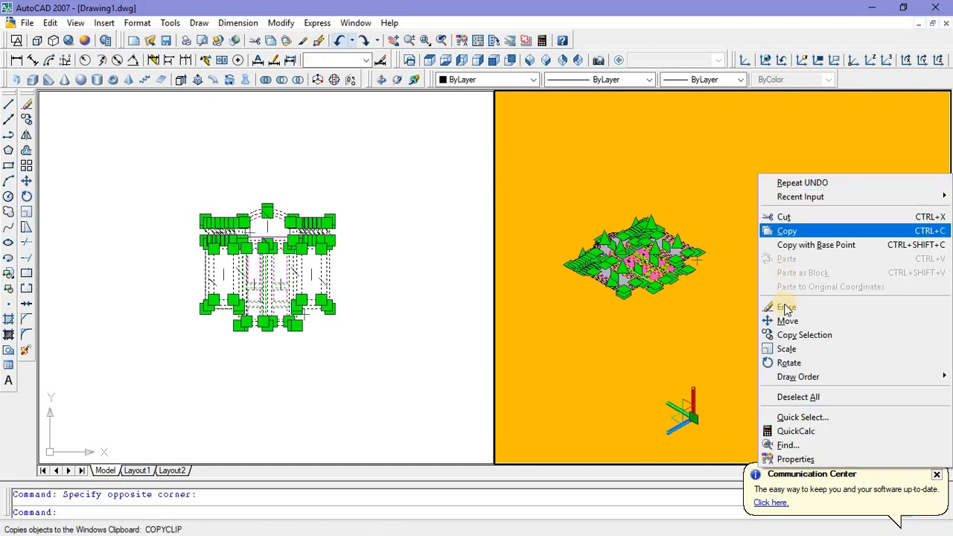
click(788, 362)
scroll(661, 276, up, 5)
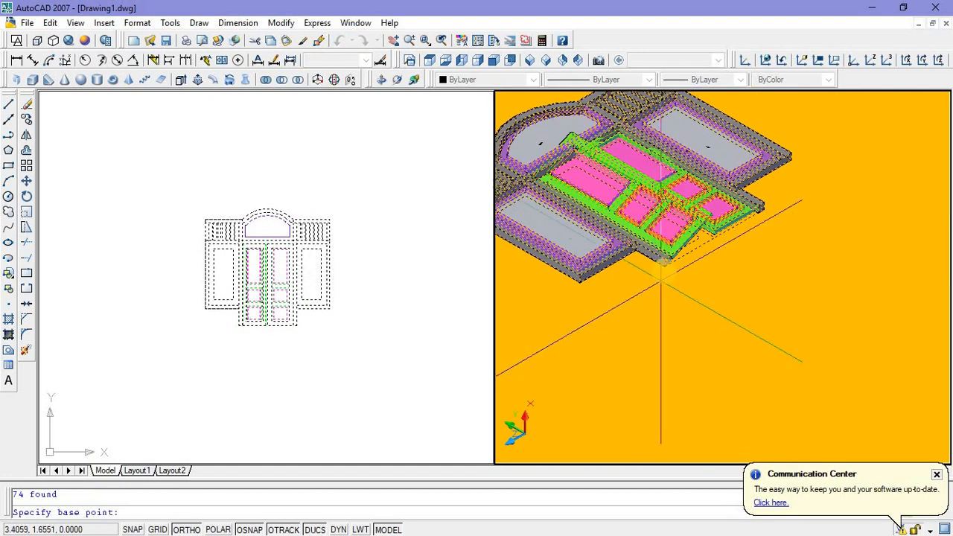
click(665, 268)
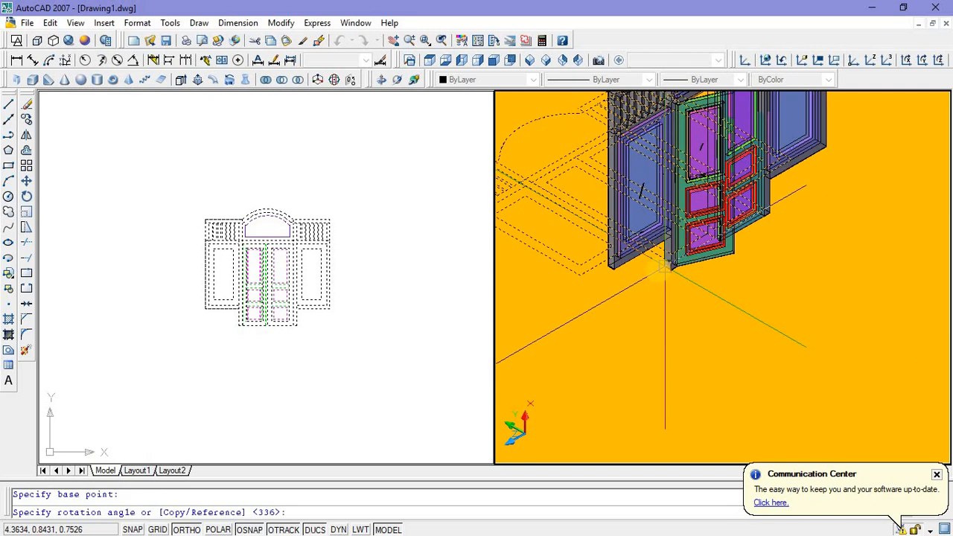
click(627, 339)
Step: Examine the upright door assembly from near and far, checking the open leaf and the left side panel
scroll(626, 339, down, 5)
scroll(645, 350, up, 3)
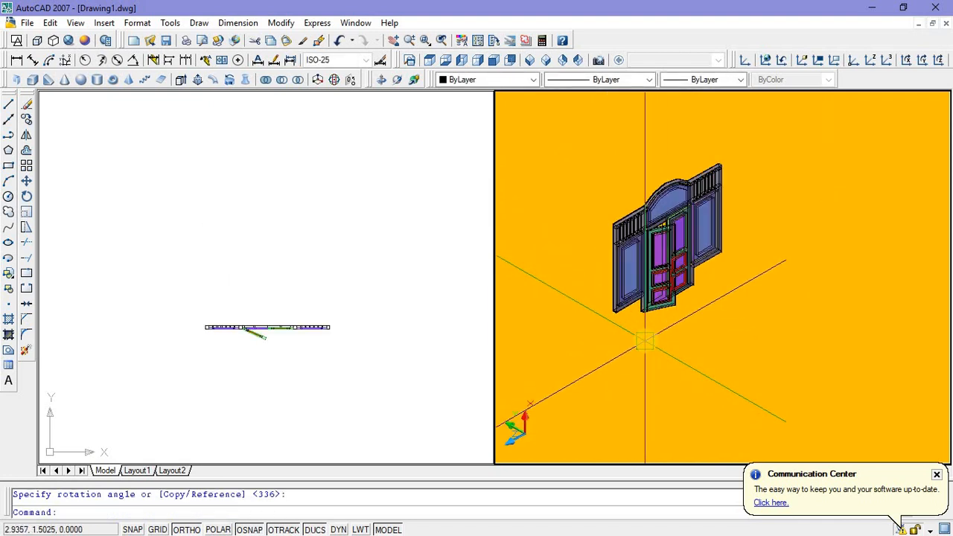
scroll(632, 372, up, 4)
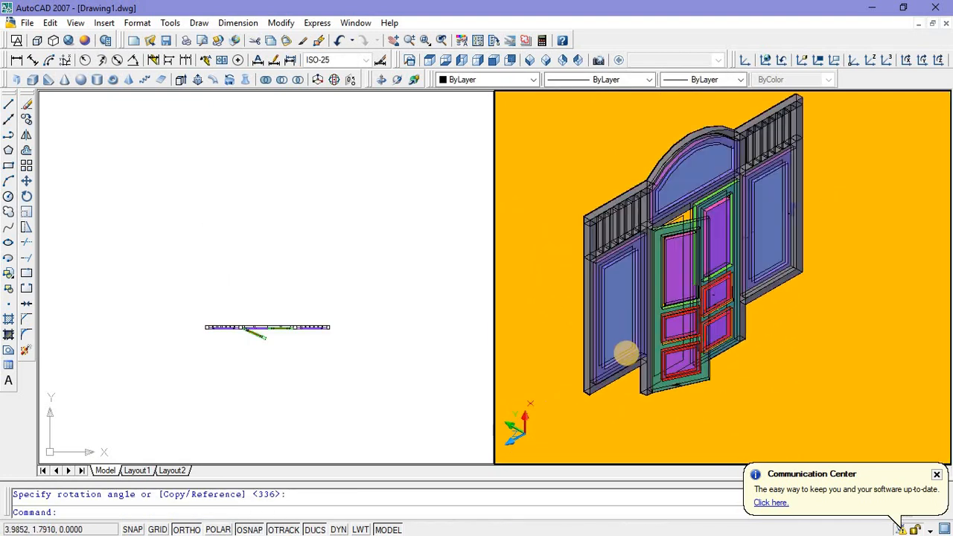
scroll(622, 387, up, 3)
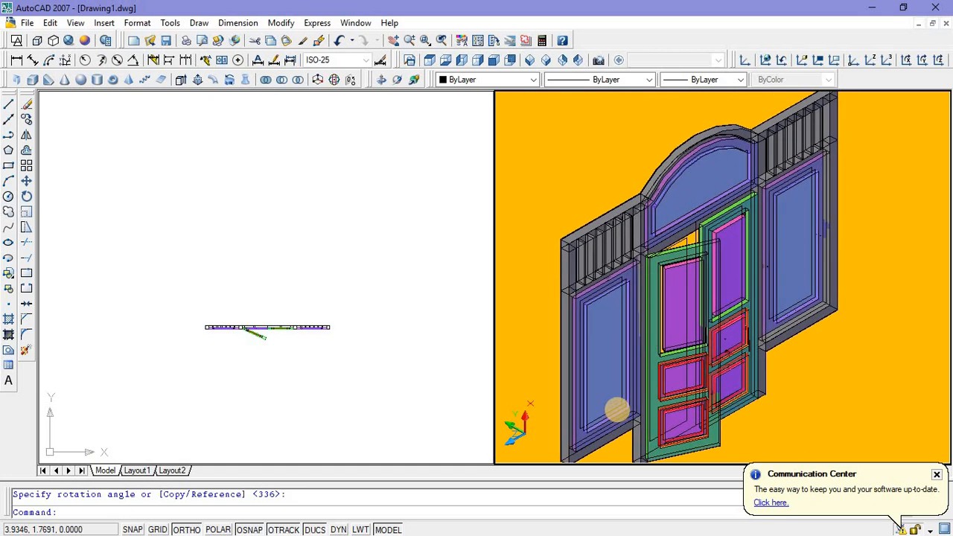
middle_drag(624, 403, 626, 398)
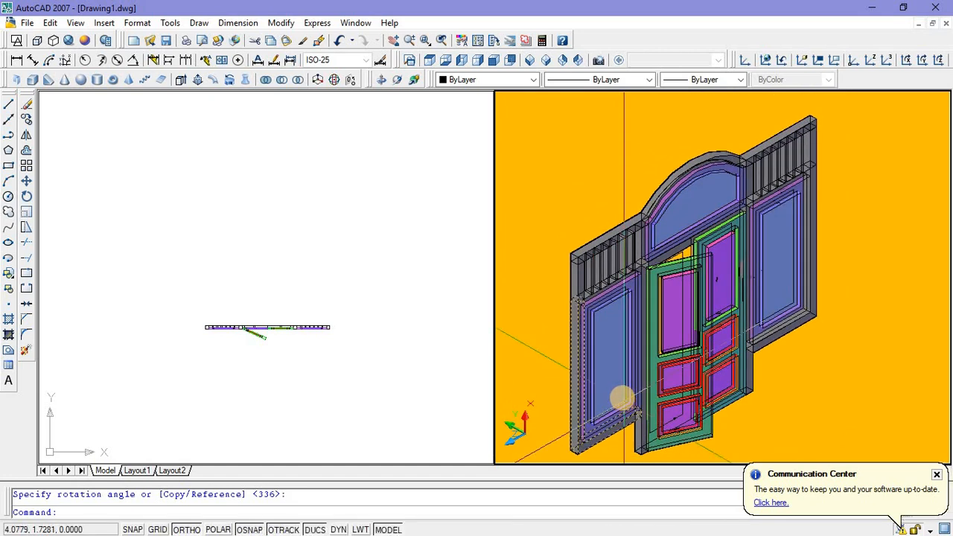
click(615, 299)
click(615, 301)
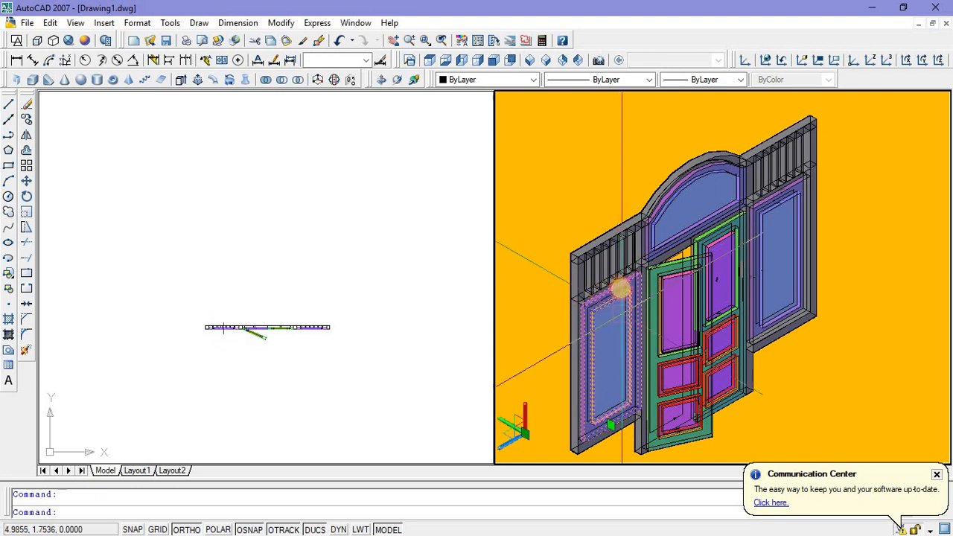
middle_drag(644, 195, 694, 169)
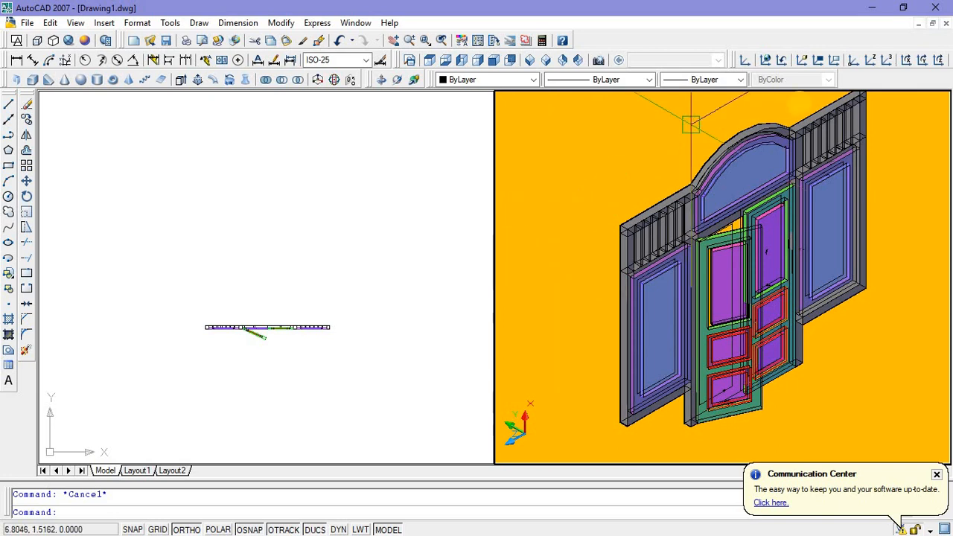
Step: Set a three-point UCS with a horizontal XY plane, placing the origin beside the frame, X axis along its depth and Y axis along its width
click(887, 61)
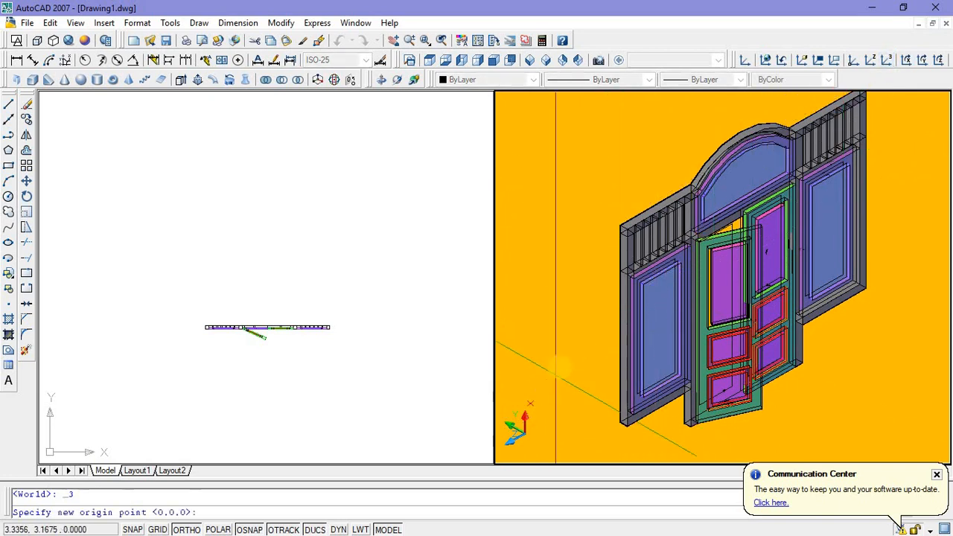
click(561, 368)
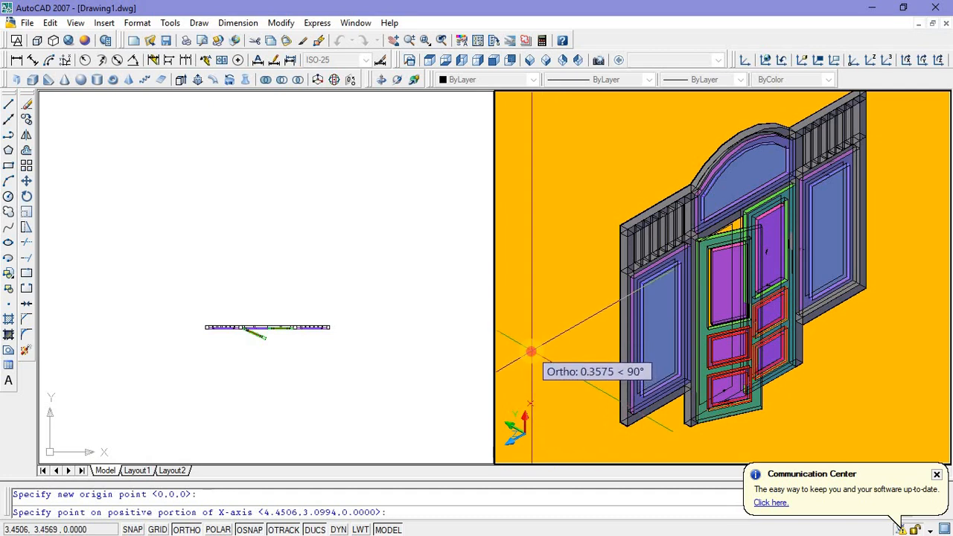
click(528, 351)
click(529, 377)
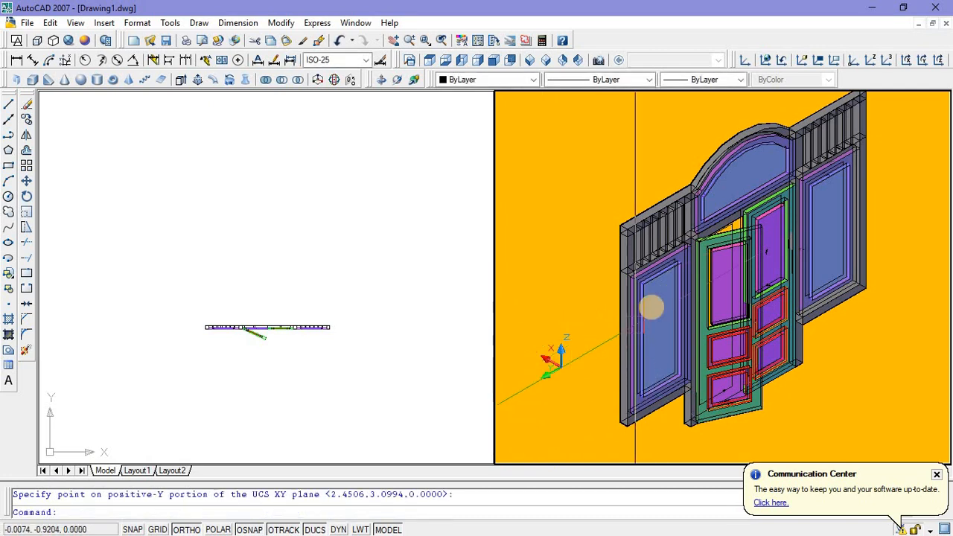
right_click(641, 156)
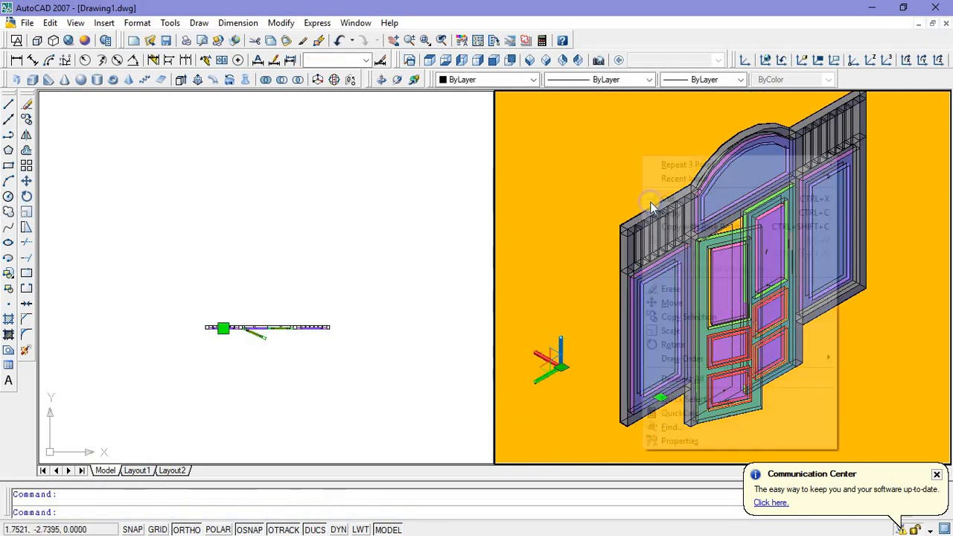
click(677, 345)
scroll(645, 292, up, 5)
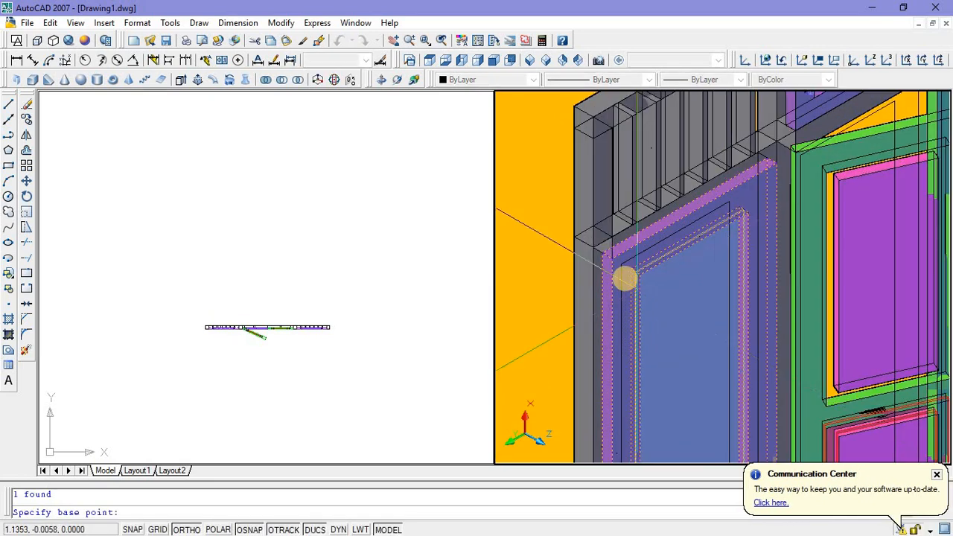
click(613, 256)
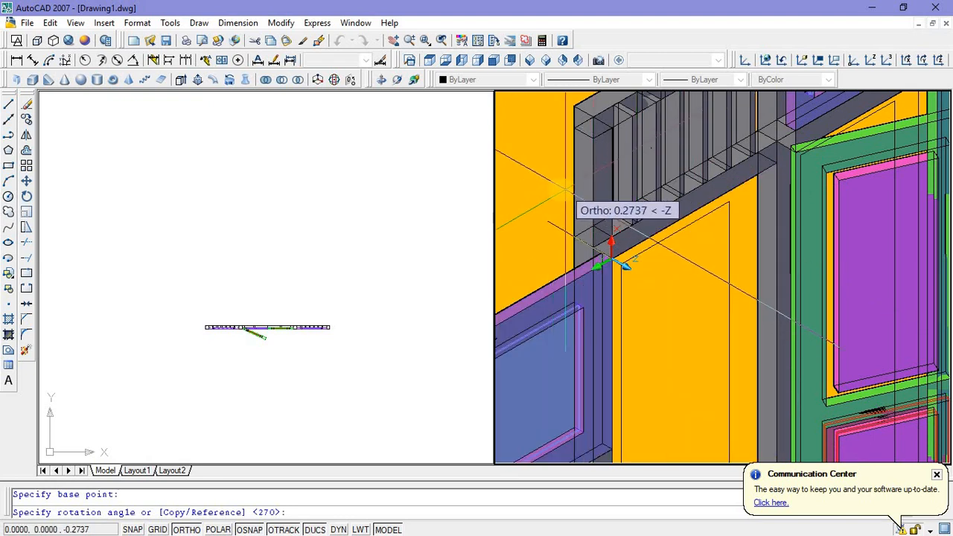
scroll(562, 195, down, 4)
middle_drag(682, 213, 759, 215)
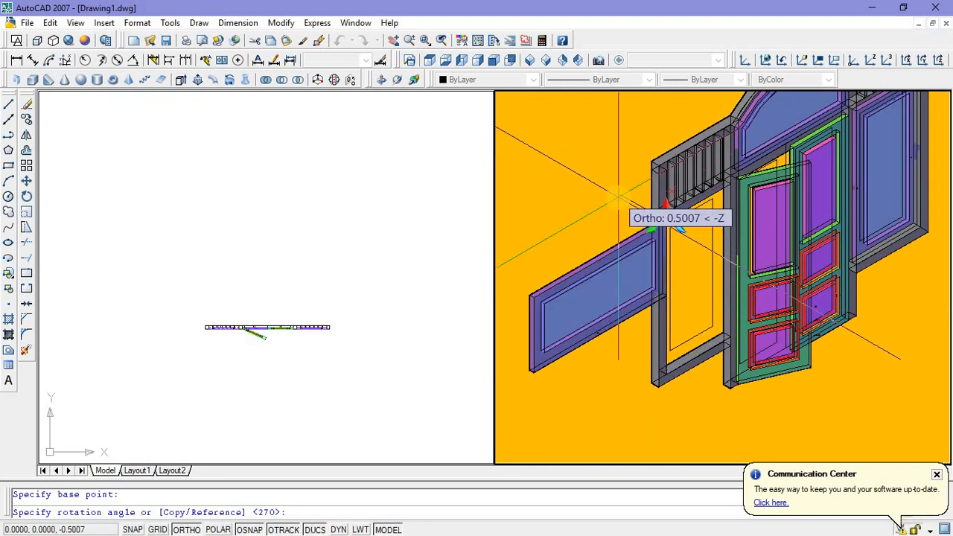
key(Escape)
Step: Select the left side panel and switch Ortho off for free rotation
click(702, 258)
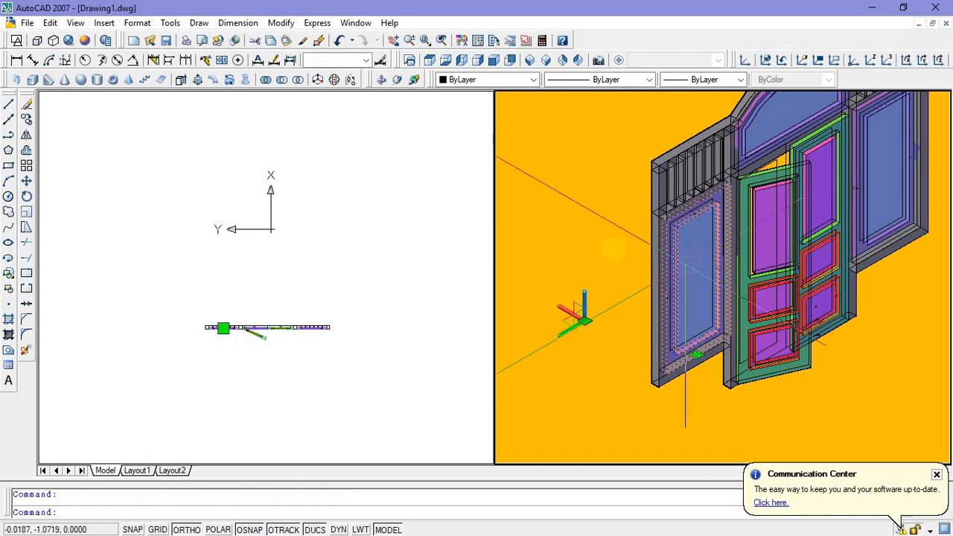
key(Escape)
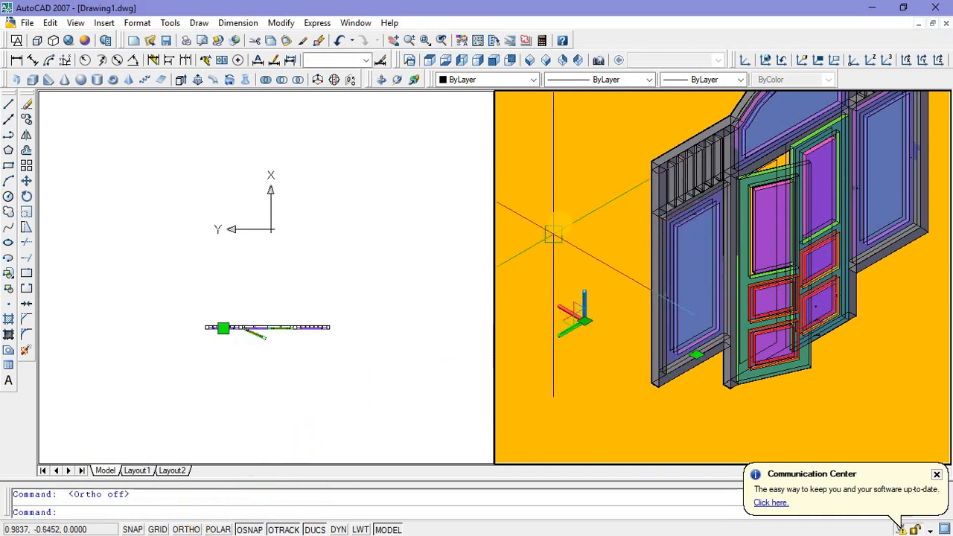
right_click(560, 224)
click(603, 412)
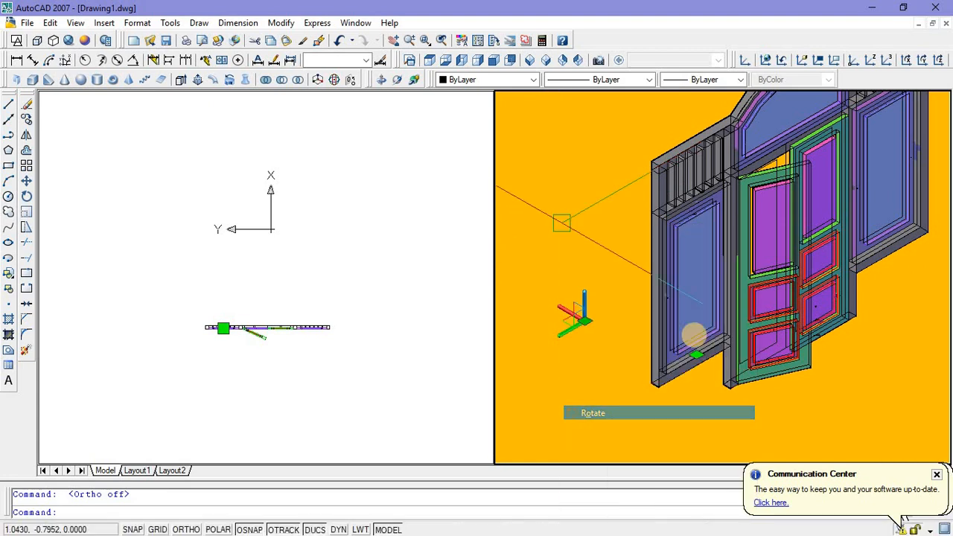
click(674, 294)
key(Return)
scroll(664, 299, up, 5)
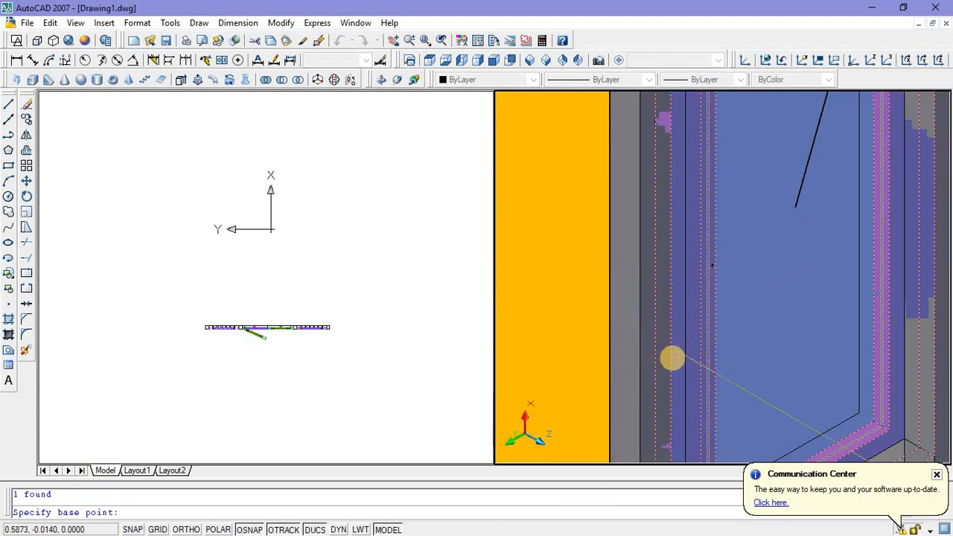
scroll(672, 358, down, 2)
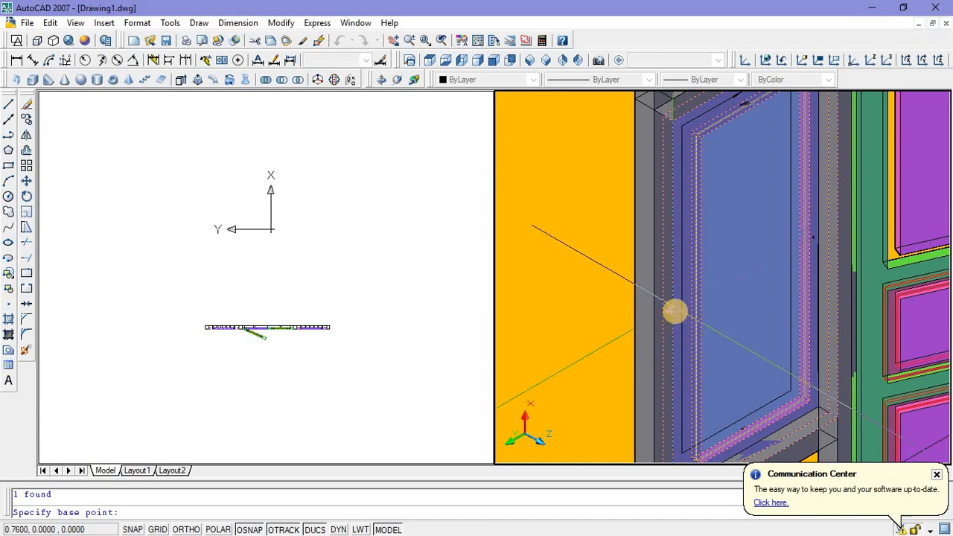
click(673, 310)
scroll(670, 312, down, 3)
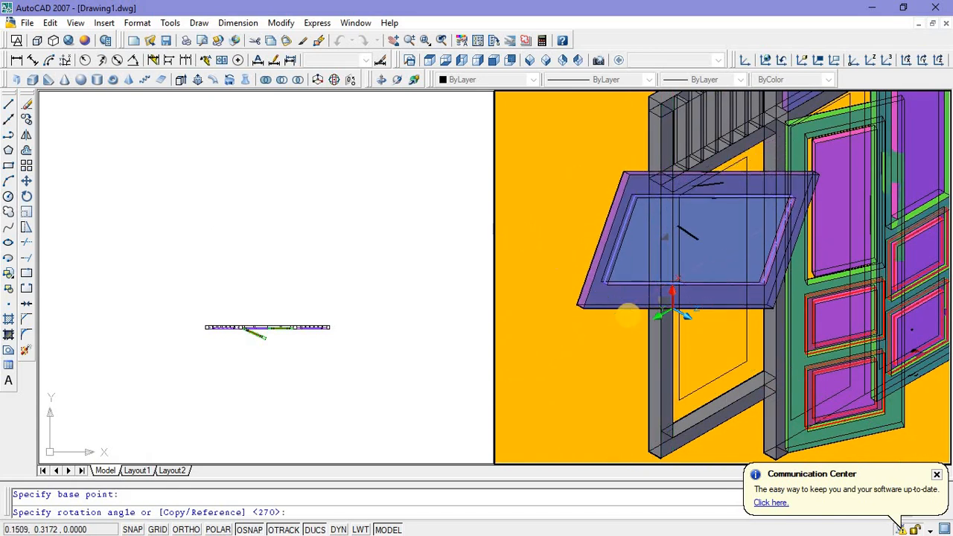
key(Escape)
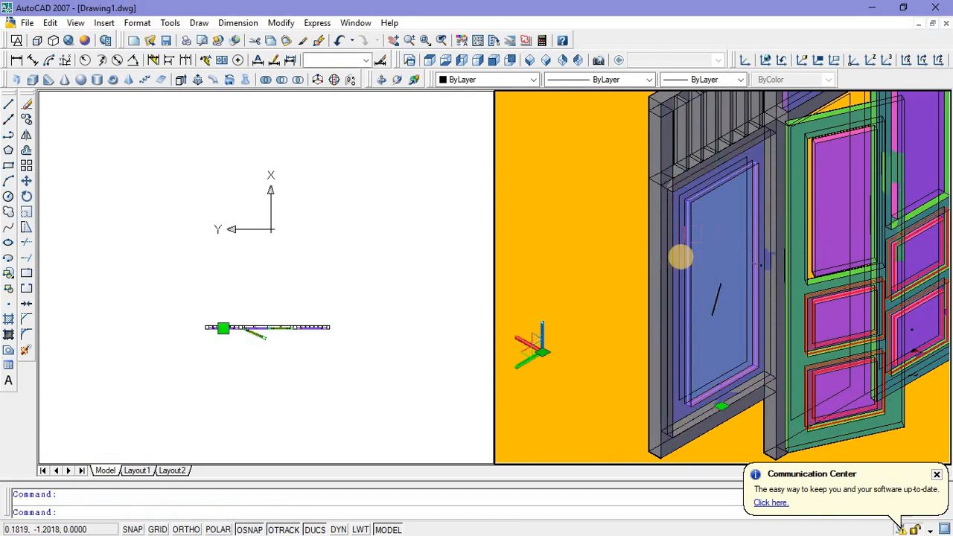
Step: Rotate the selected left side panel about its outer upper corner, swinging it open perpendicular to the front of the frame
scroll(681, 258, down, 3)
right_click(701, 153)
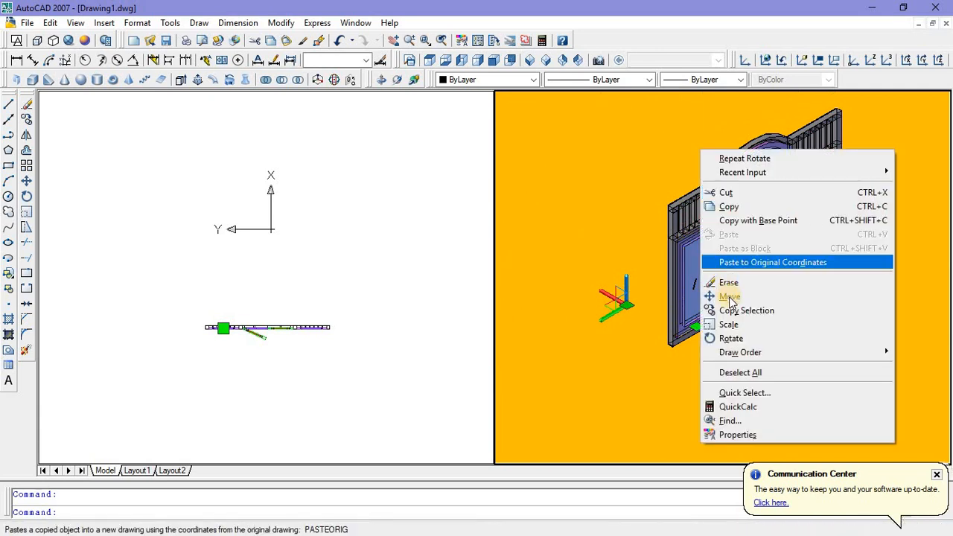
click(728, 336)
scroll(687, 237, up, 5)
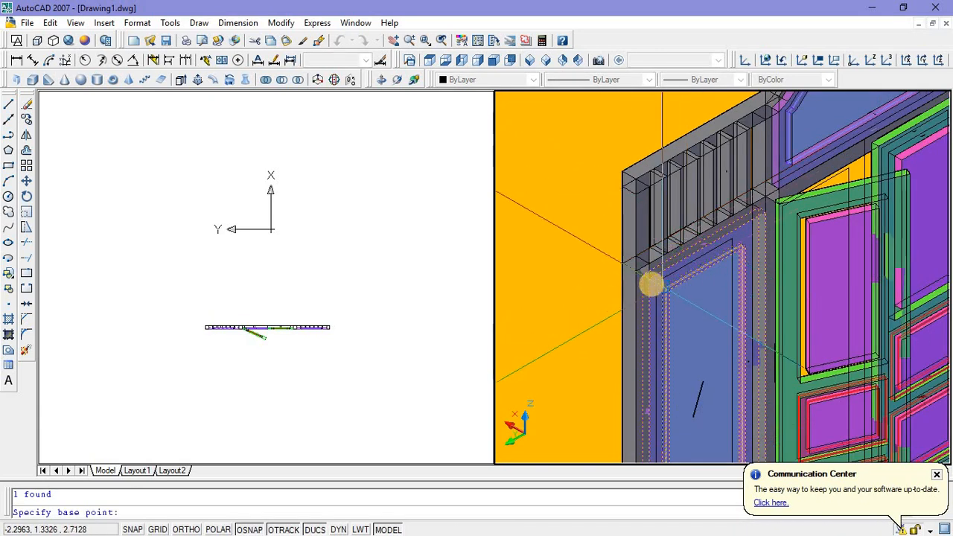
click(648, 280)
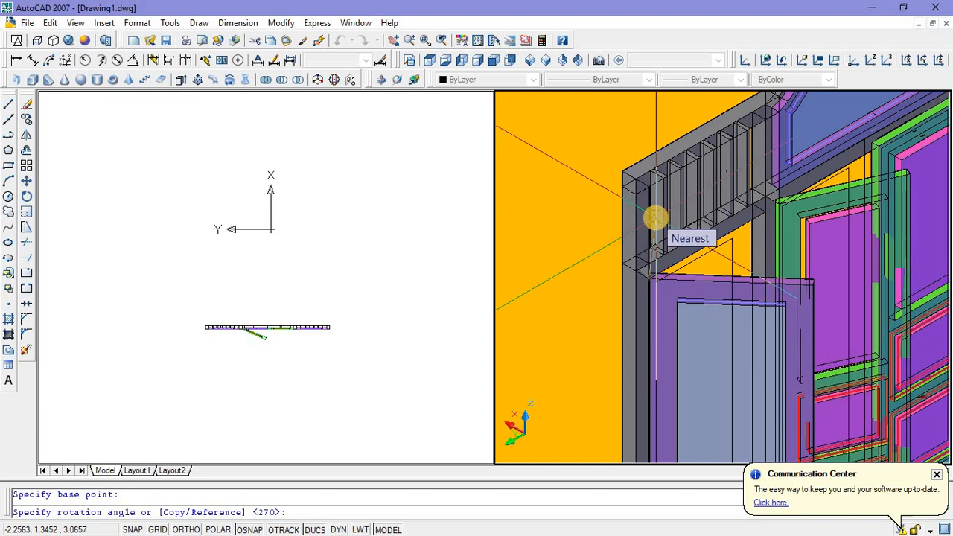
click(659, 217)
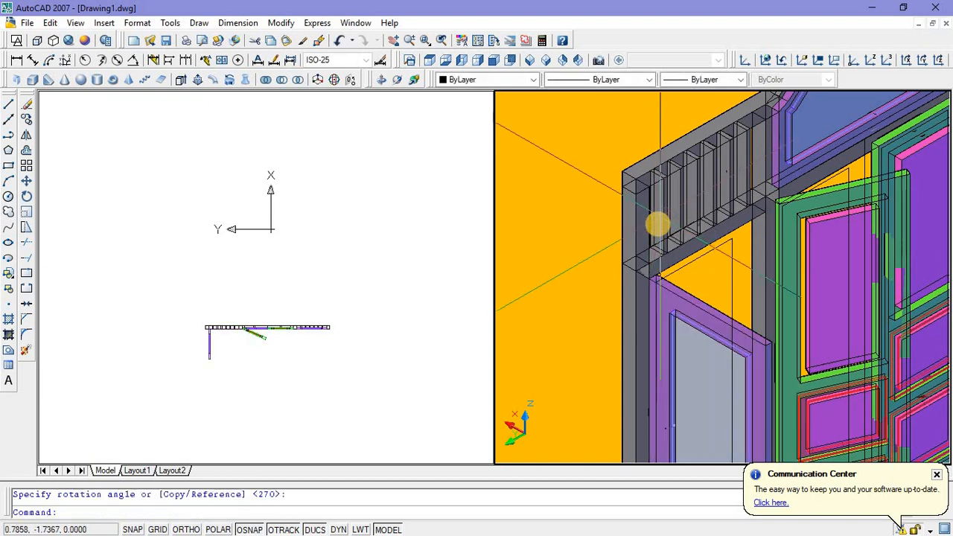
key(Escape)
scroll(745, 225, down, 5)
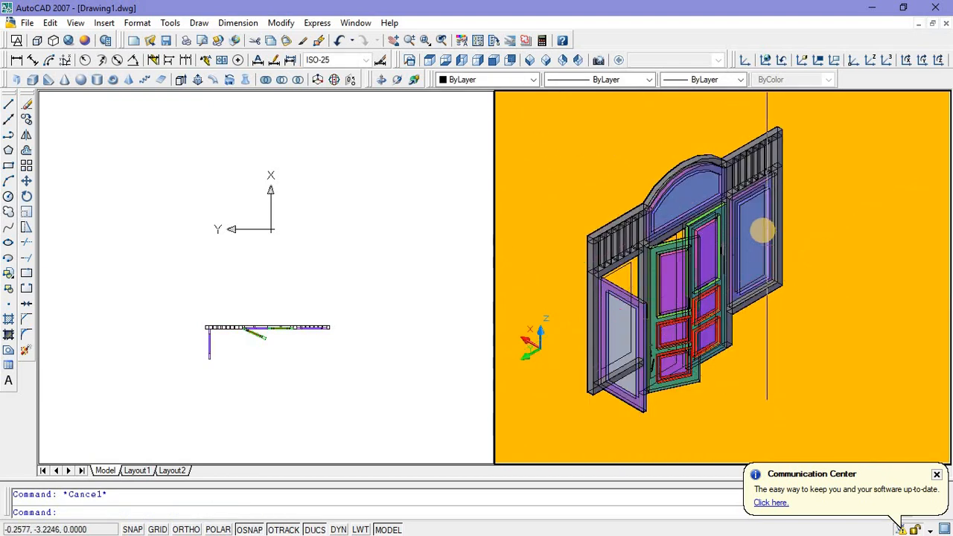
scroll(740, 223, up, 5)
click(740, 220)
scroll(751, 215, down, 3)
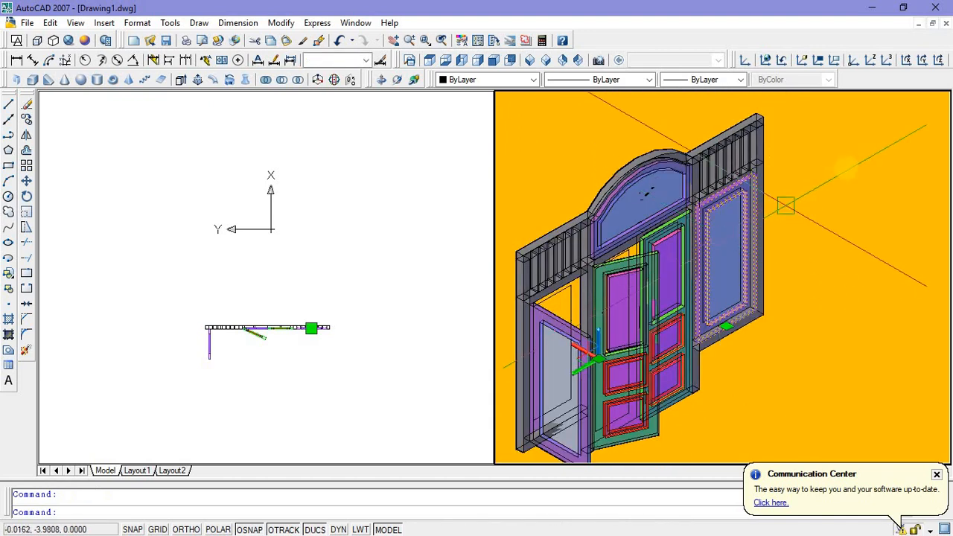
right_click(757, 169)
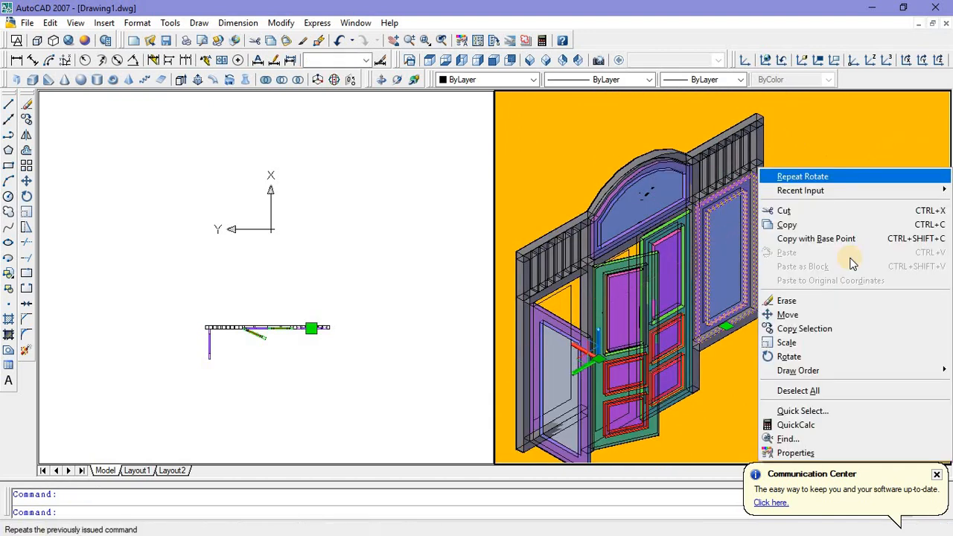
click(807, 355)
scroll(756, 171, up, 2)
scroll(747, 174, up, 2)
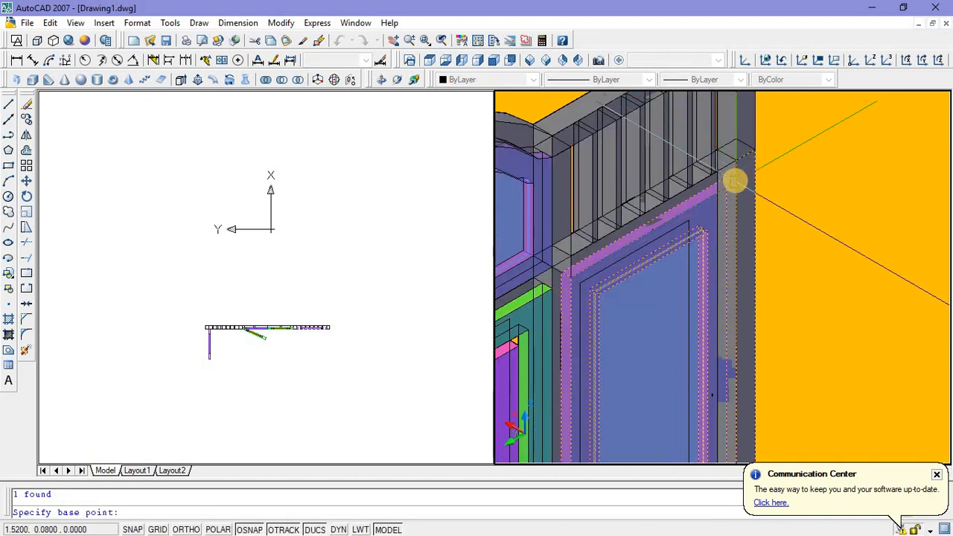
click(734, 180)
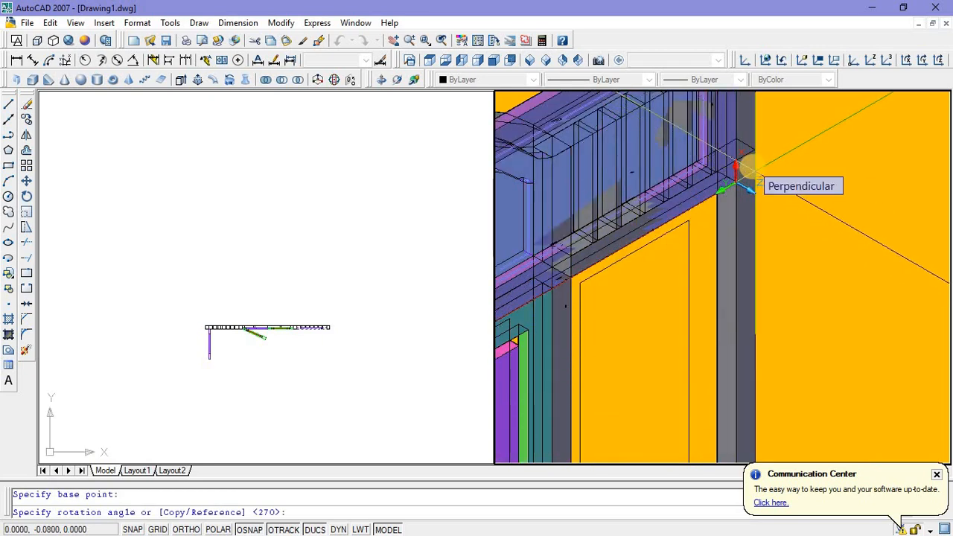
key(Escape)
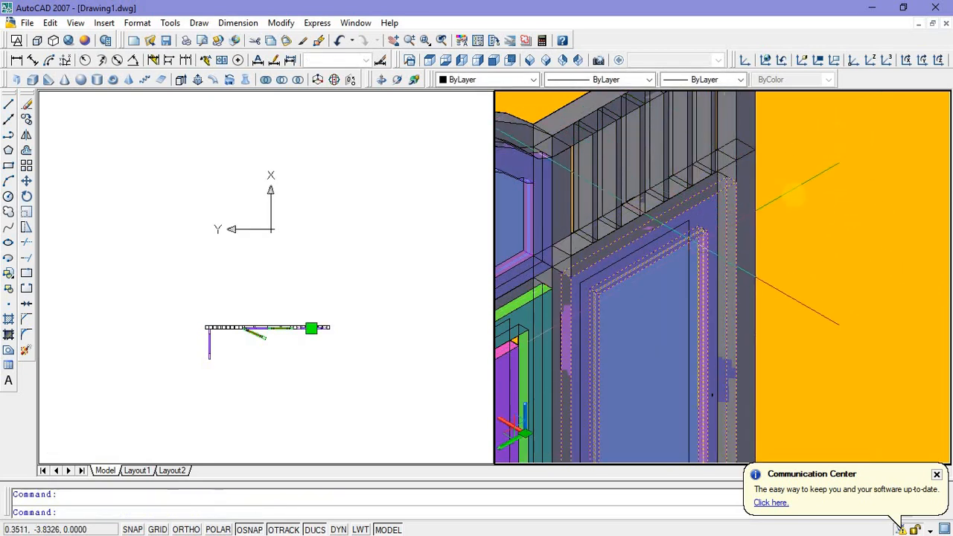
right_click(795, 192)
click(811, 379)
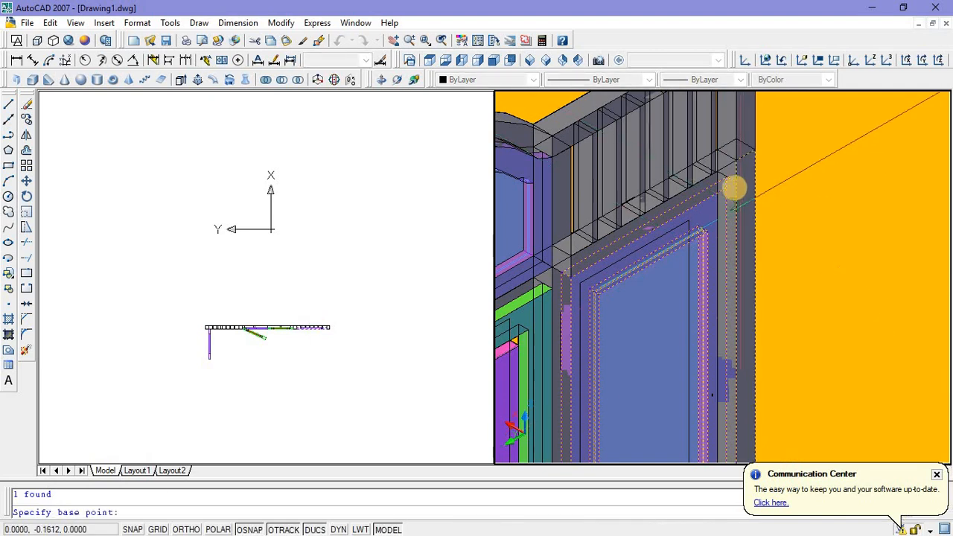
scroll(736, 193, up, 2)
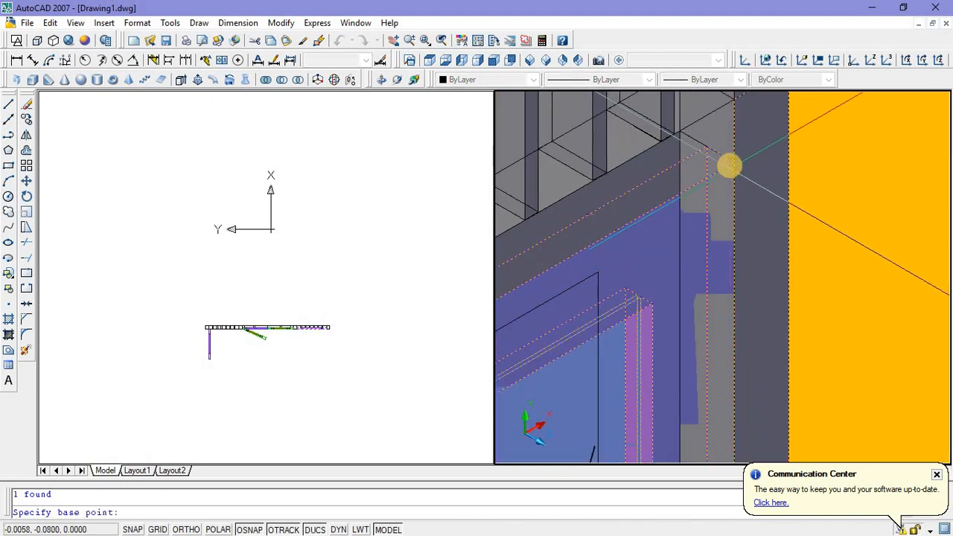
click(730, 165)
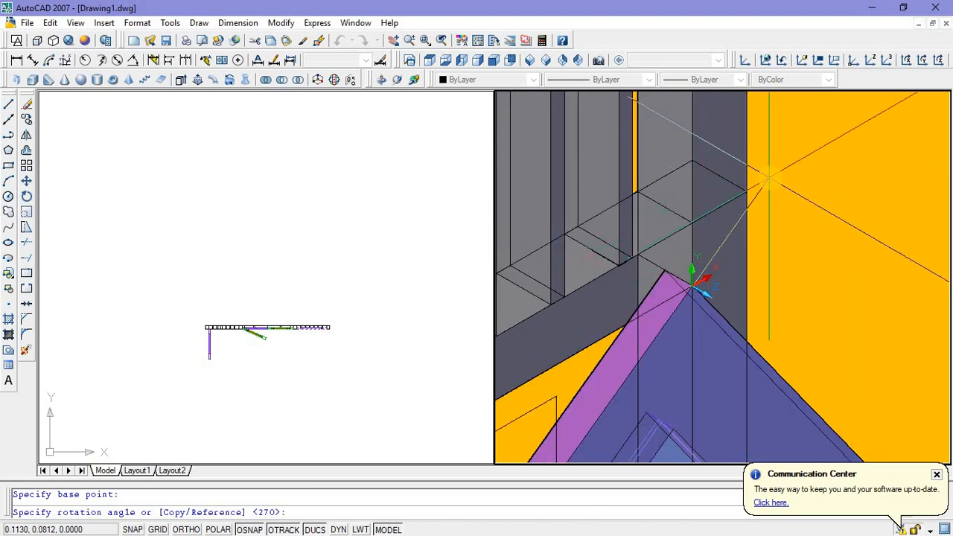
key(Escape)
middle_drag(794, 233, 849, 194)
scroll(786, 235, down, 4)
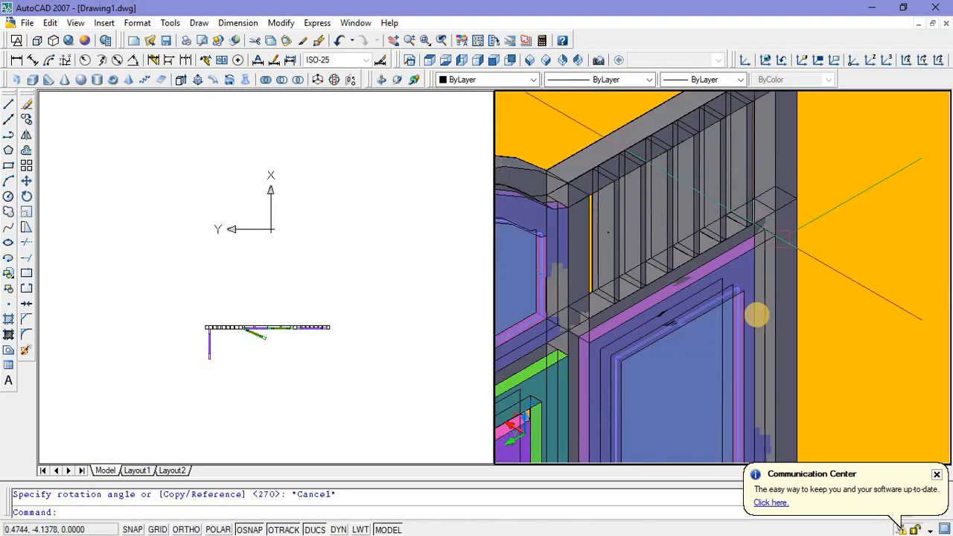
click(754, 314)
click(731, 316)
key(Escape)
Step: Rotate the right side panel freely about a point on its outer vertical edge, swinging it partly open towards the front of the frame
click(729, 313)
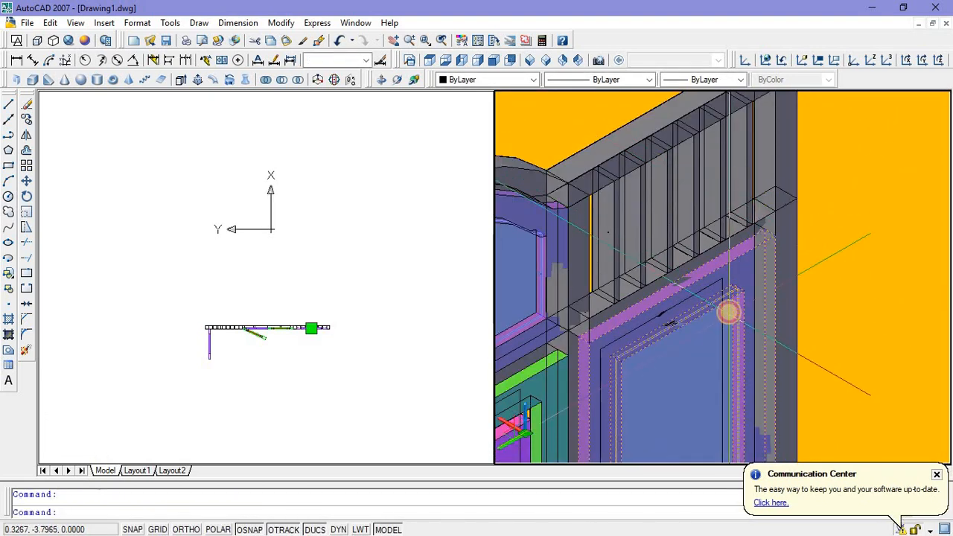
right_click(826, 268)
click(779, 426)
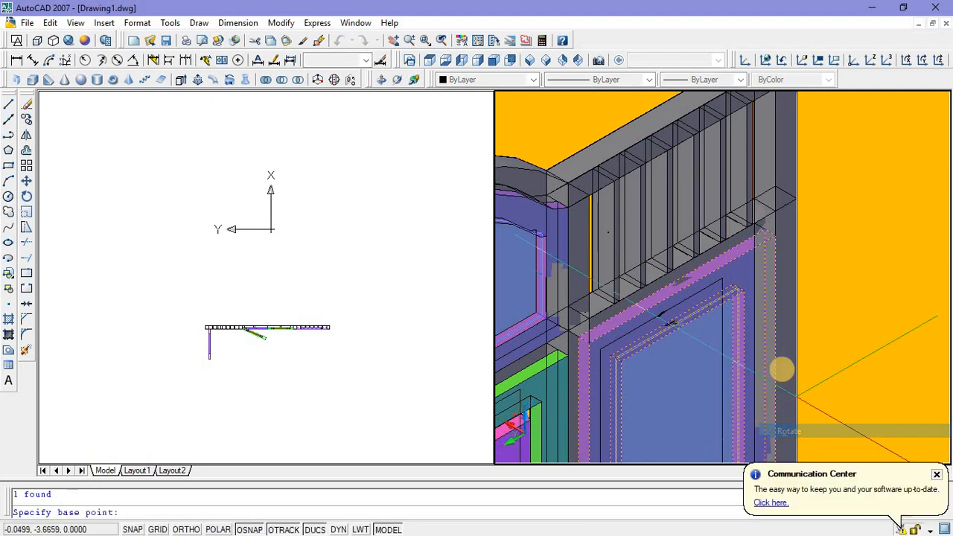
scroll(778, 387, down, 5)
middle_drag(779, 389, 764, 344)
scroll(763, 344, up, 5)
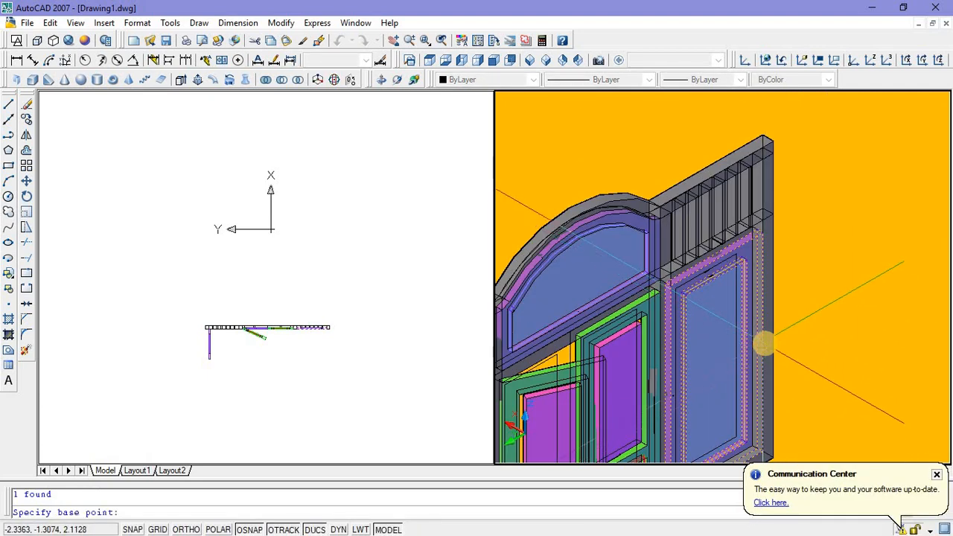
click(763, 343)
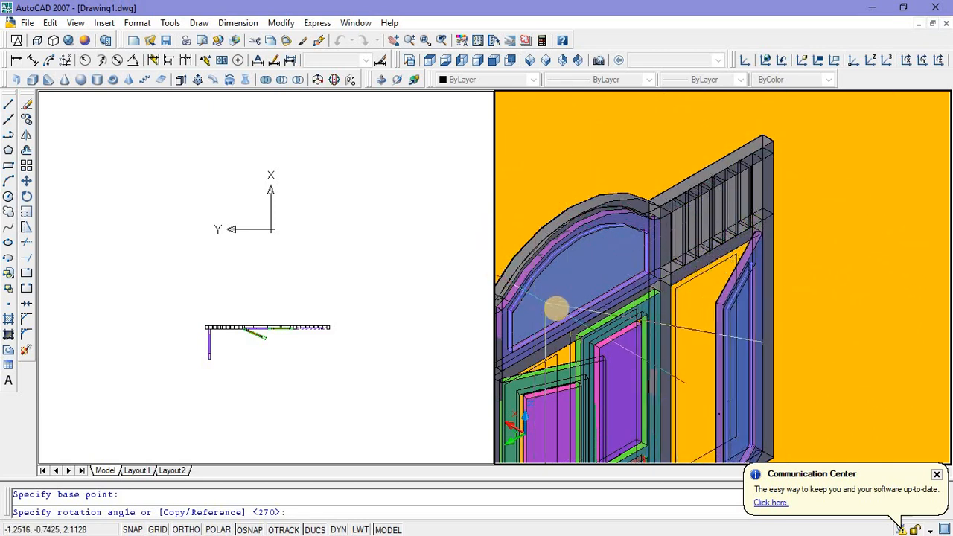
click(559, 309)
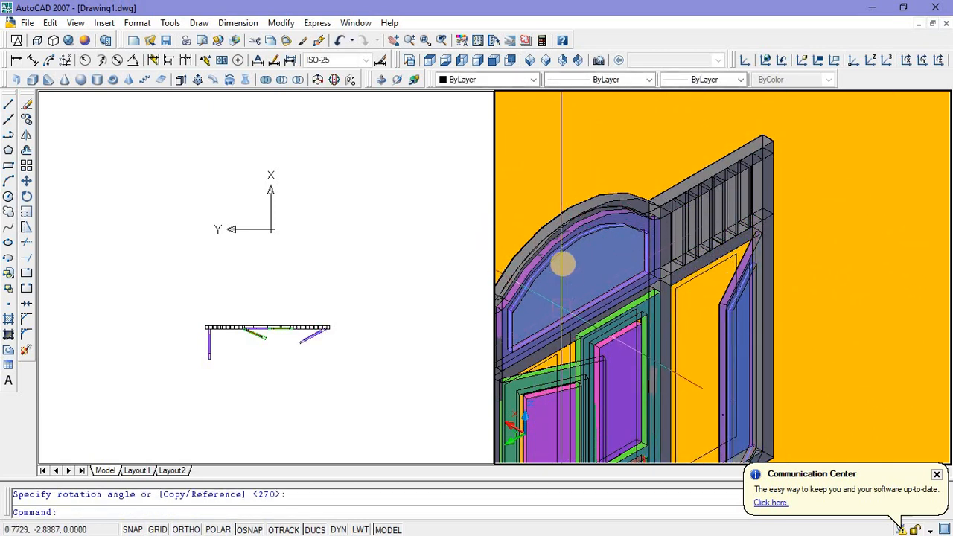
key(Escape)
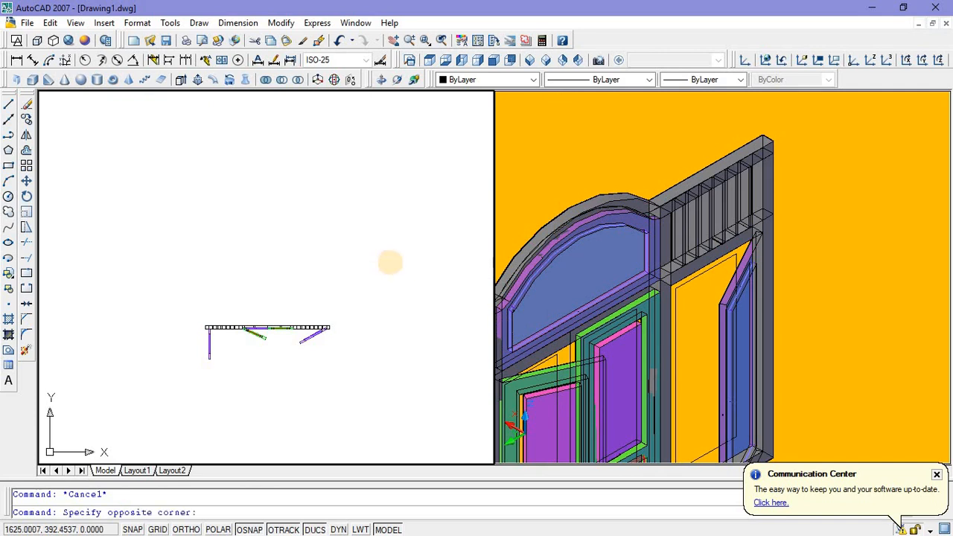
click(662, 159)
scroll(661, 159, down, 4)
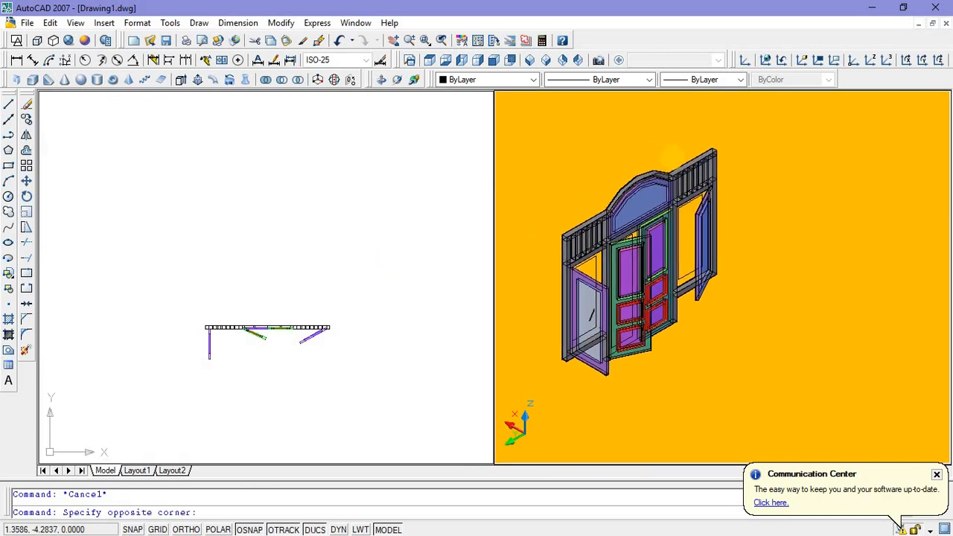
key(Escape)
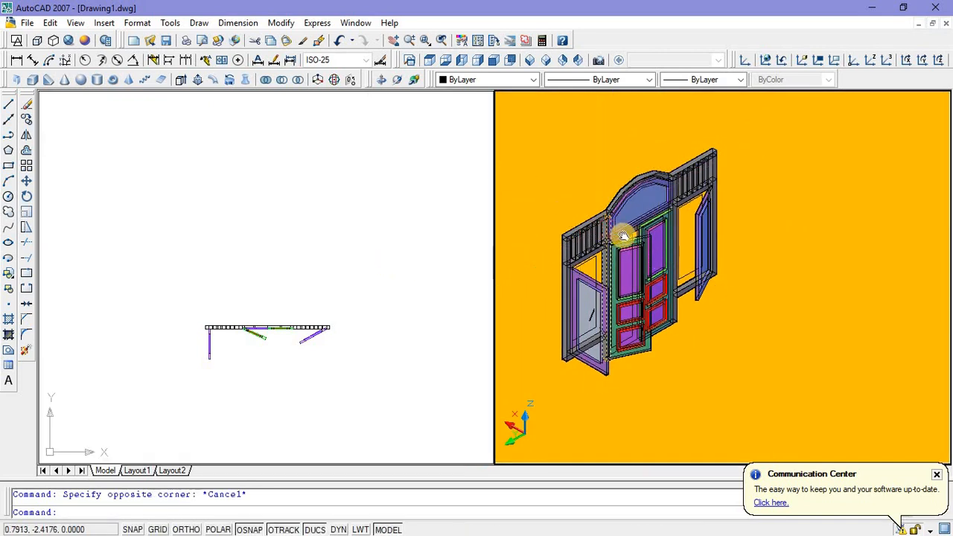
middle_drag(623, 236, 632, 248)
middle_drag(757, 305, 771, 316)
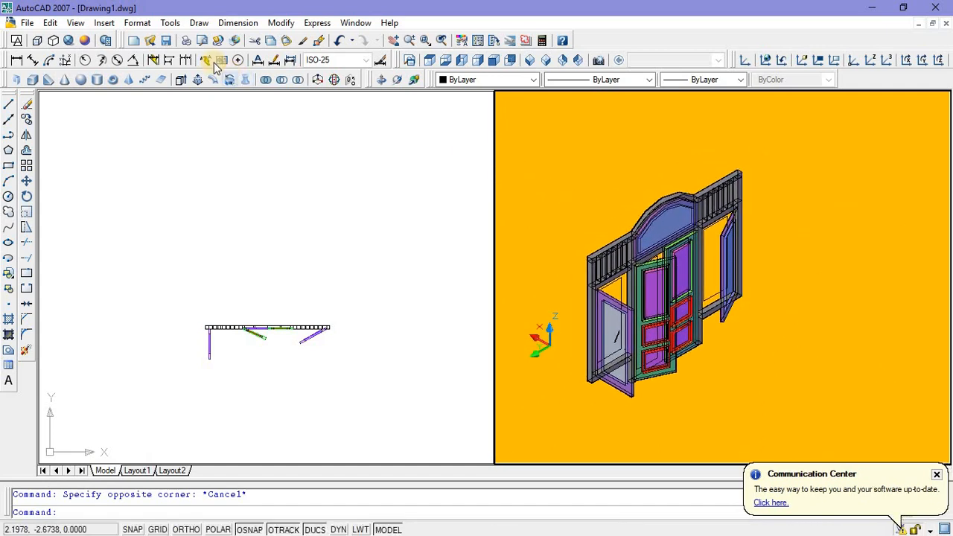
Step: Switch the 3D view to the 3D Wireframe visual style and back to Conceptual
click(76, 23)
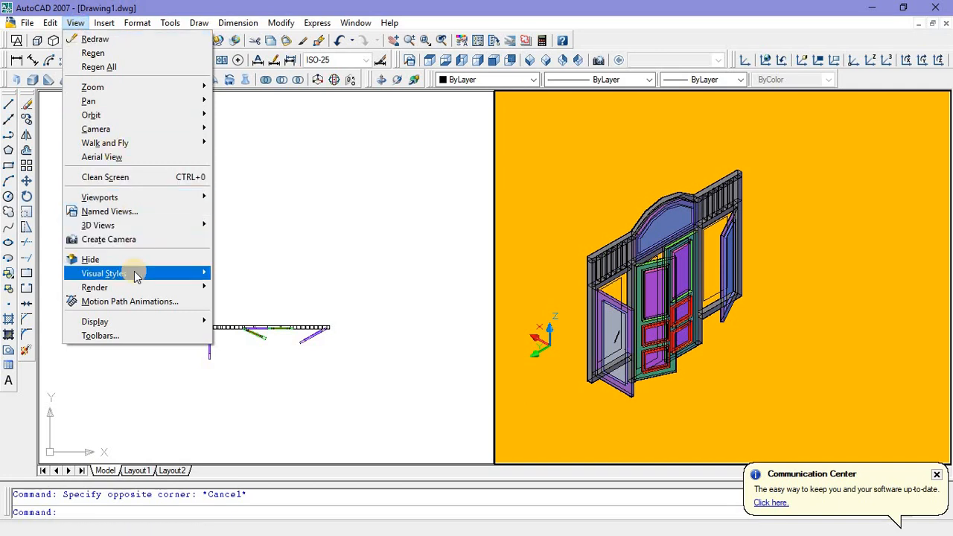
mouse_move(134, 271)
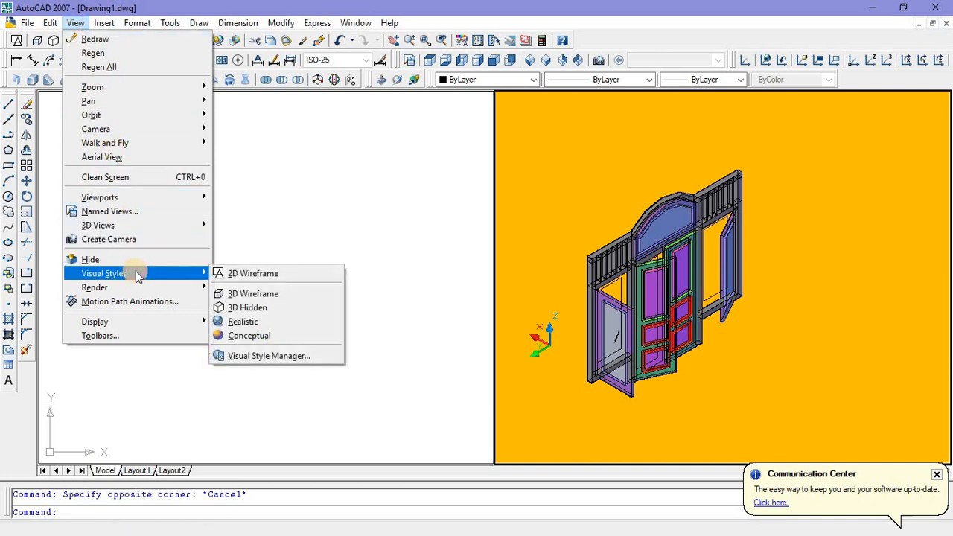
click(232, 295)
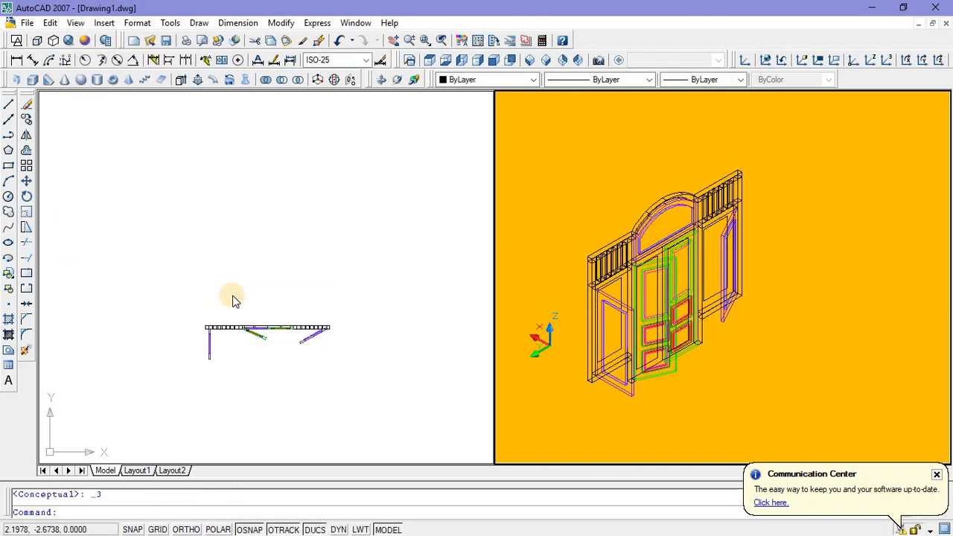
click(85, 41)
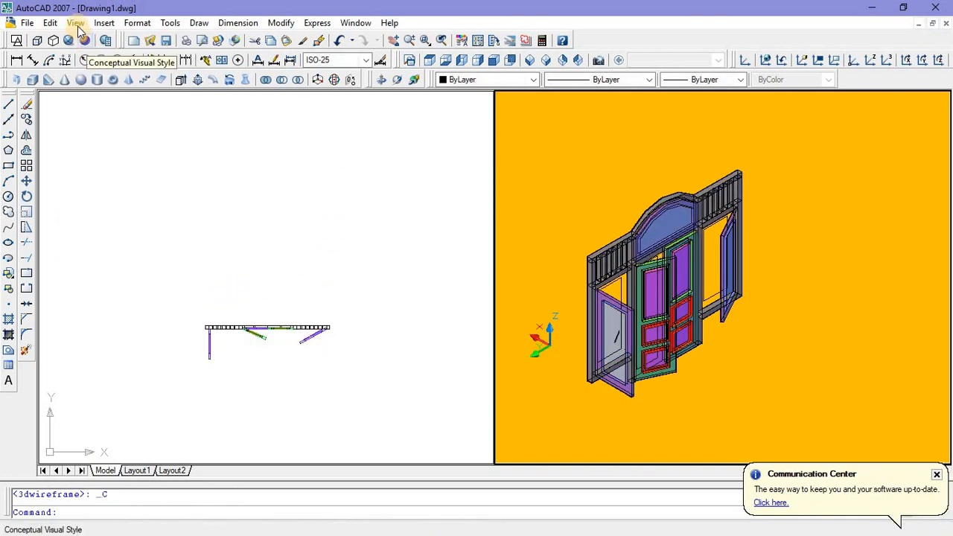
Step: Merge the split display into 1 Viewport showing the 3D view, with the whole door assembly enlarged in it
click(77, 23)
mouse_move(127, 196)
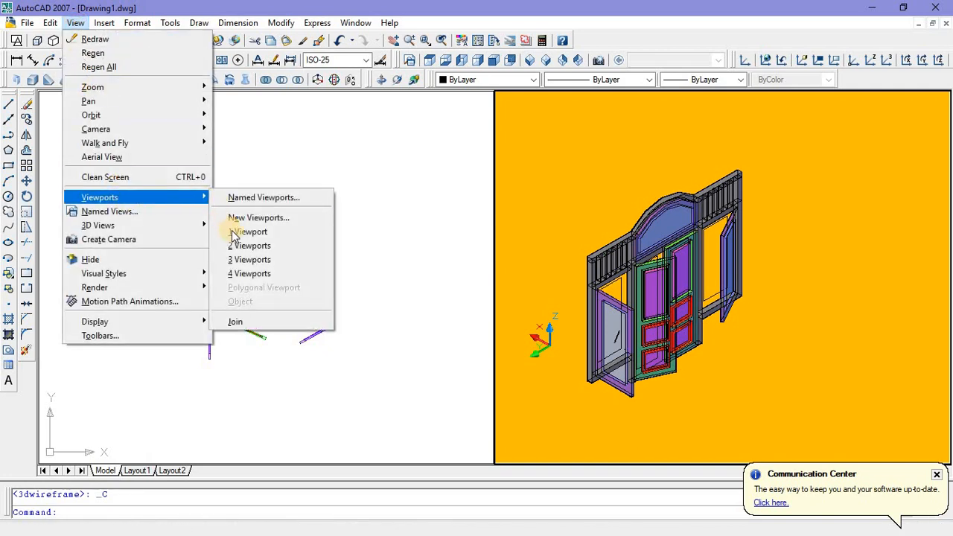
click(237, 231)
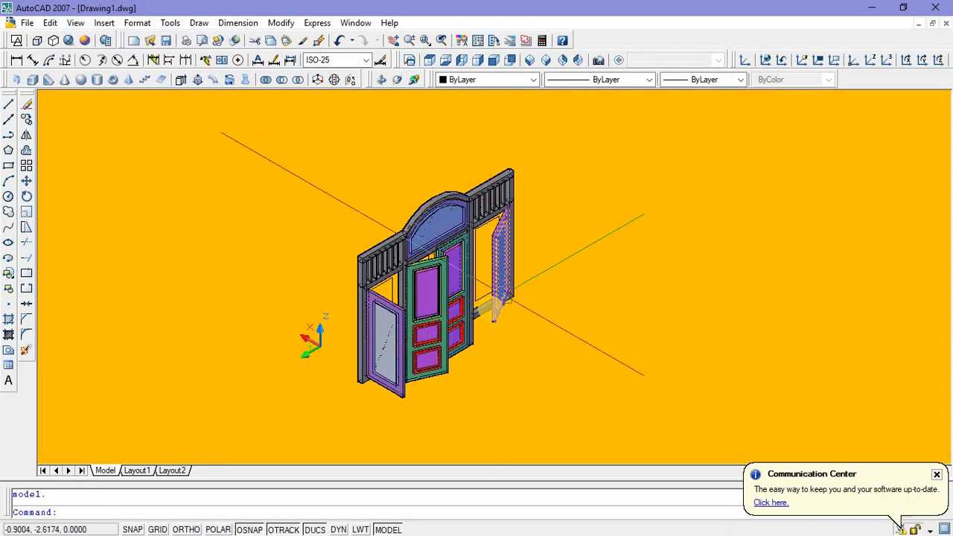
shift+middle_drag(492, 305, 510, 291)
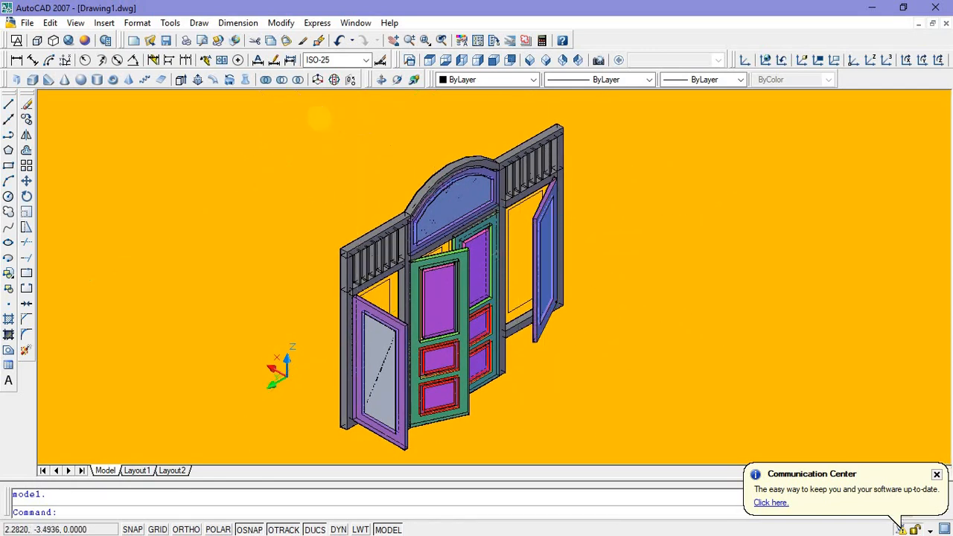
click(440, 338)
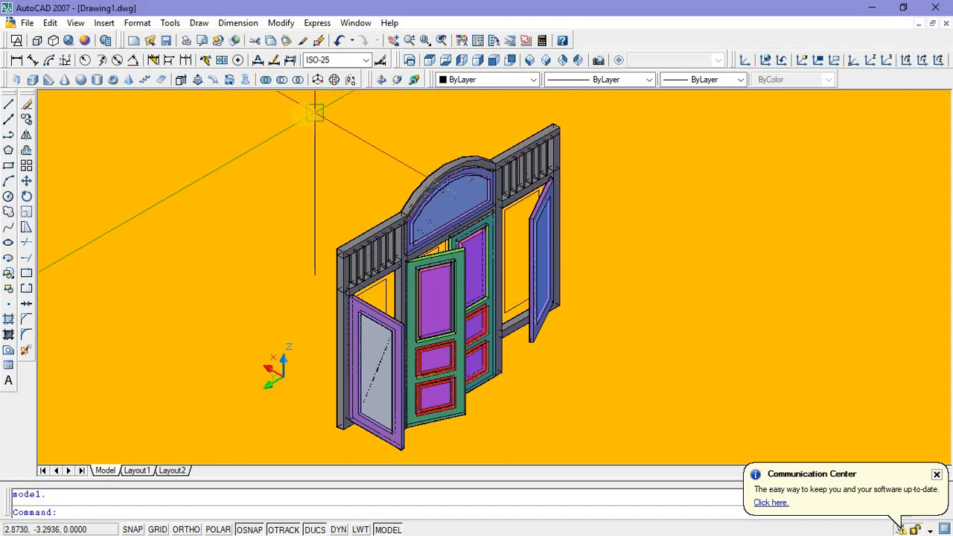
Step: Minimise the drawing and browser windows, dismiss the Update Assistant message, and switch to the TANDA SUBSCRIBE document in Word
click(873, 11)
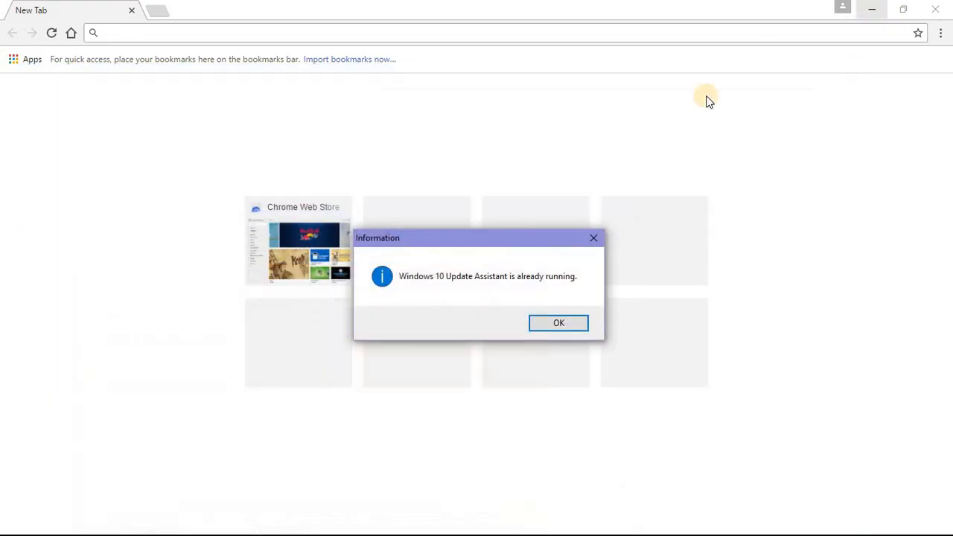
click(588, 241)
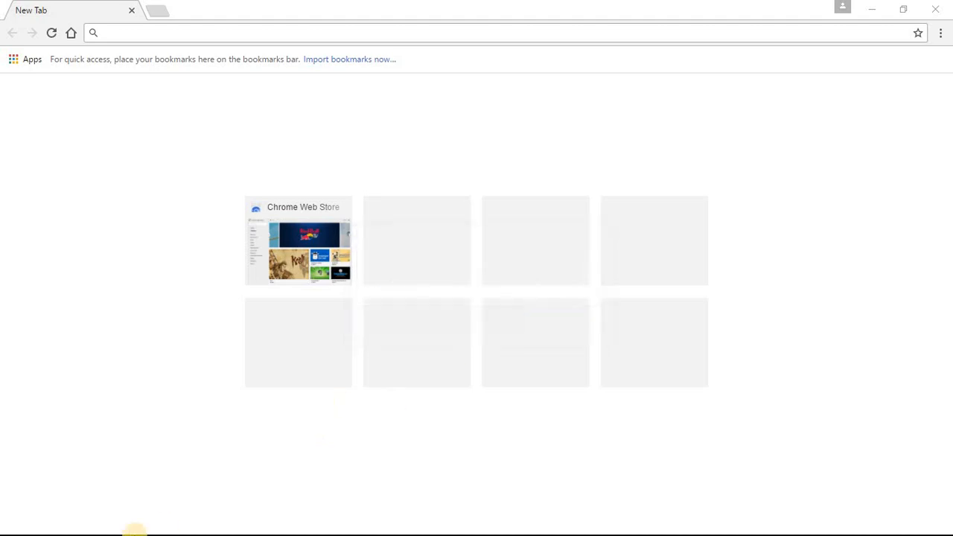
click(873, 10)
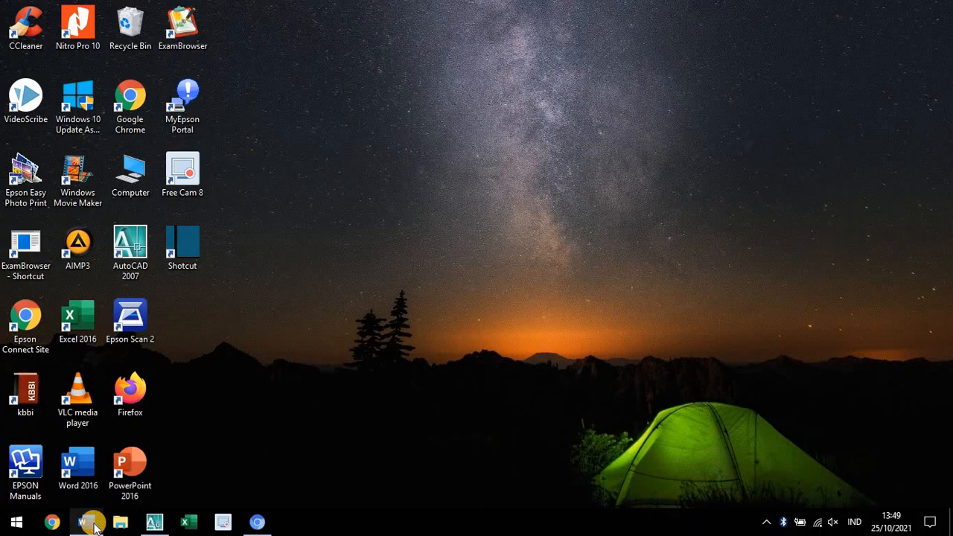
click(86, 522)
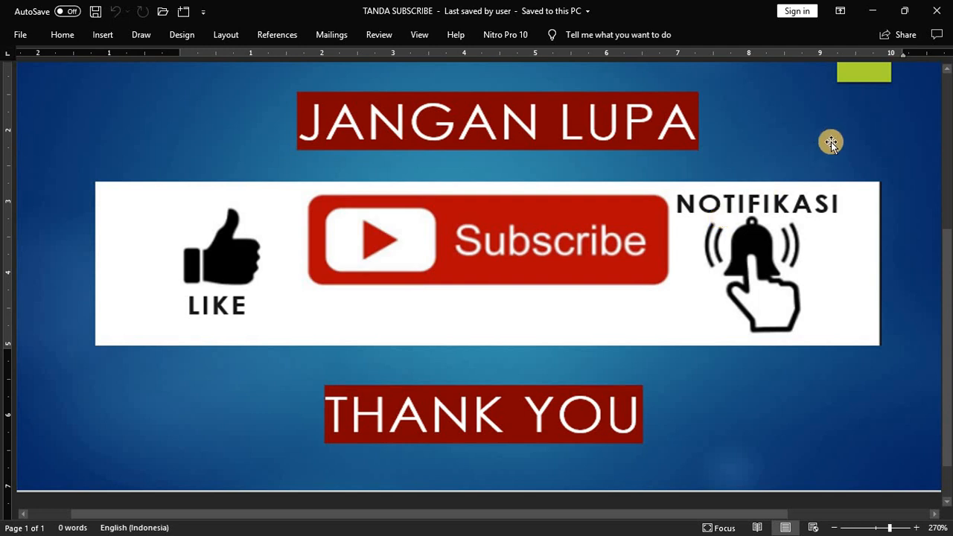
Step: Switch from the Word document back to the AutoCAD drawing and view the door assembly from the SW and SE isometric viewpoints
click(873, 11)
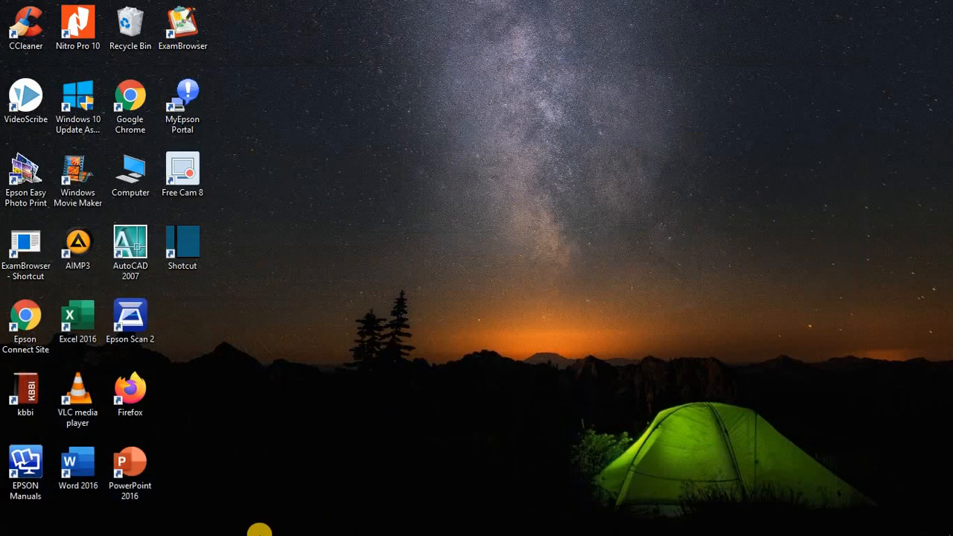
click(154, 523)
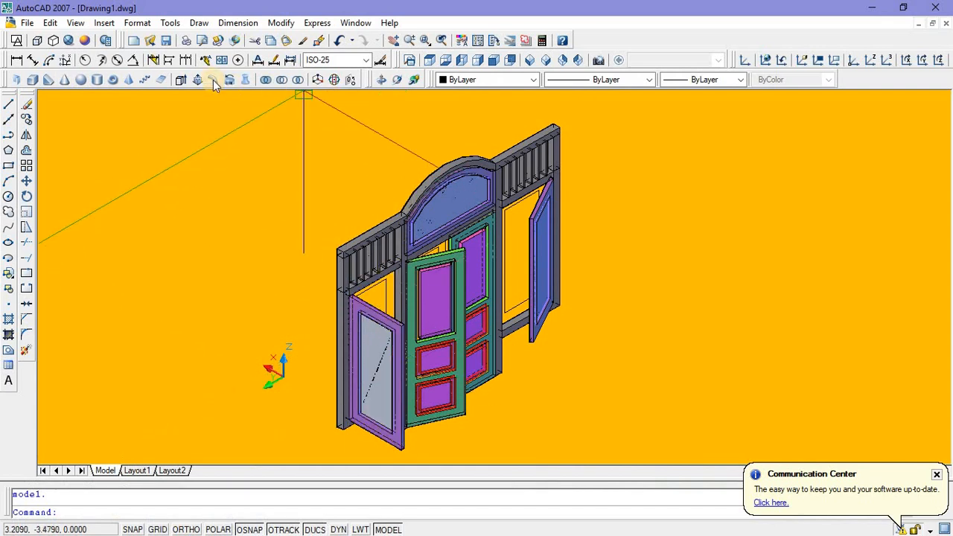
click(529, 63)
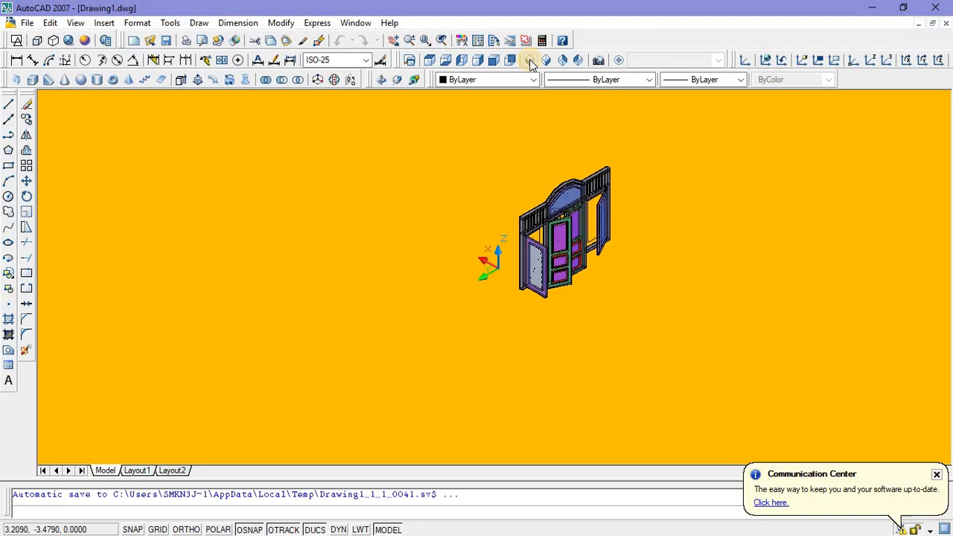
click(547, 60)
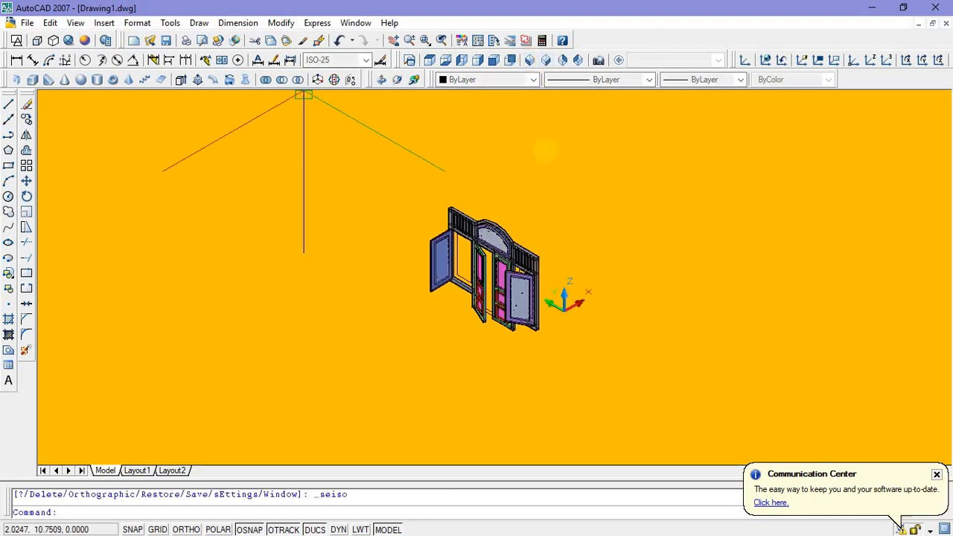
scroll(532, 184, up, 4)
scroll(531, 184, down, 4)
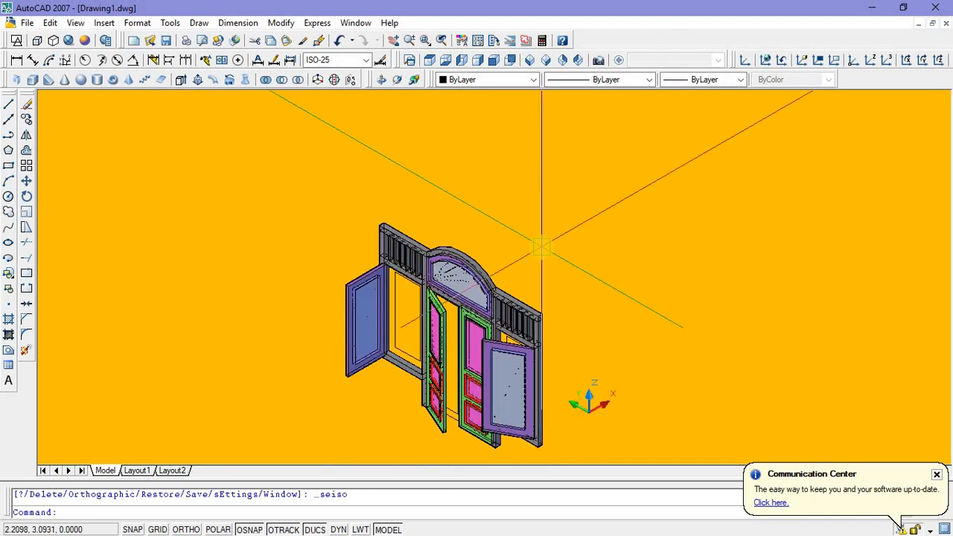
scroll(540, 246, up, 3)
middle_drag(544, 222, 538, 159)
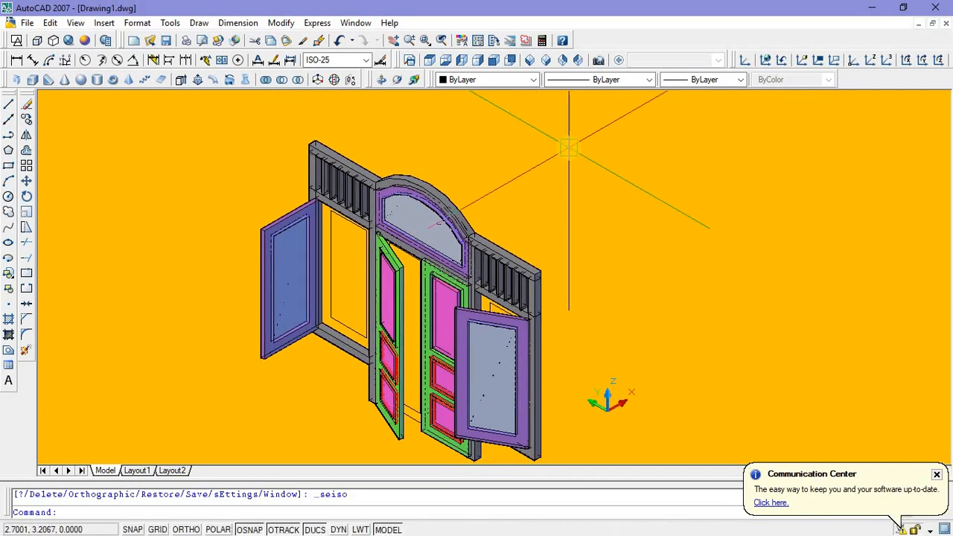
Step: Set the NW Isometric view and erase the leftover rectangle outlines inside the side openings and the central door opening
click(564, 64)
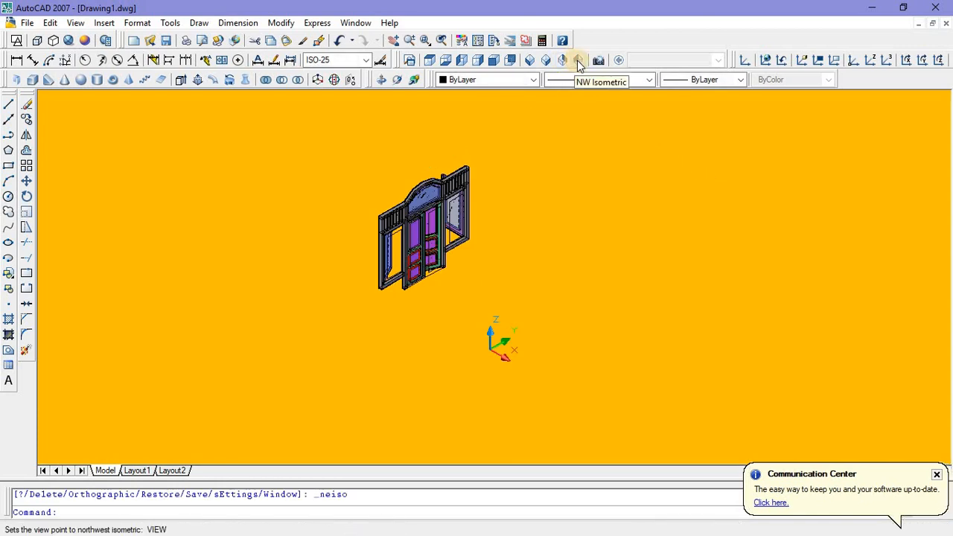
click(578, 61)
scroll(528, 132, up, 5)
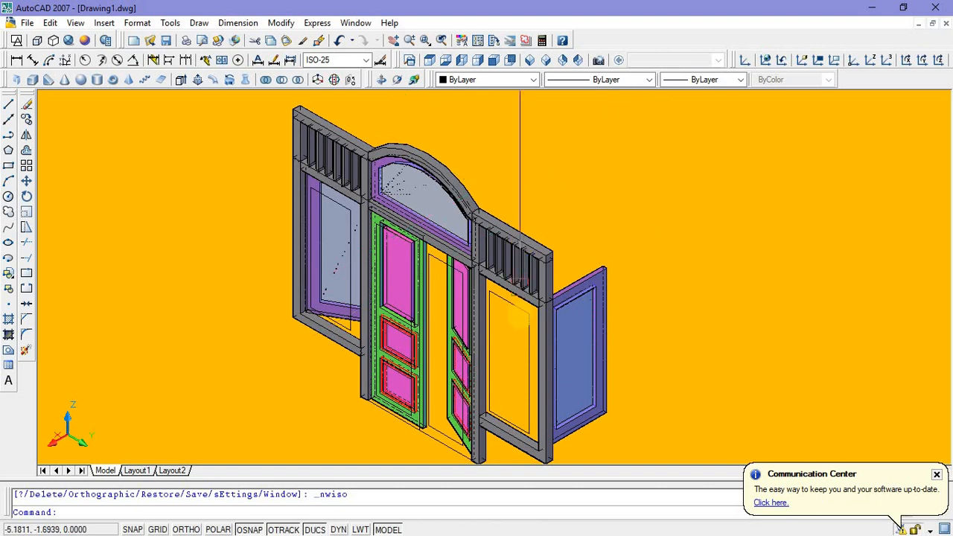
click(519, 317)
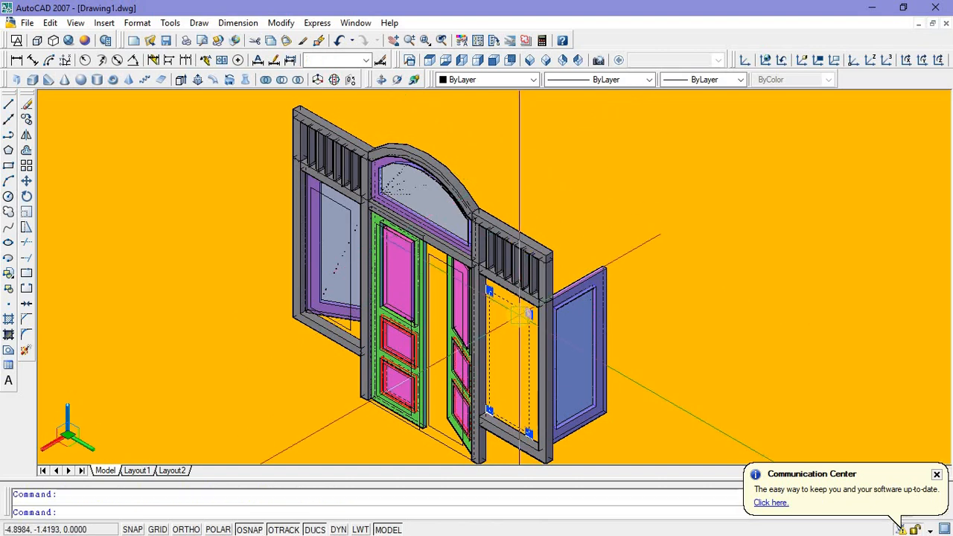
key(Delete)
scroll(431, 249, up, 4)
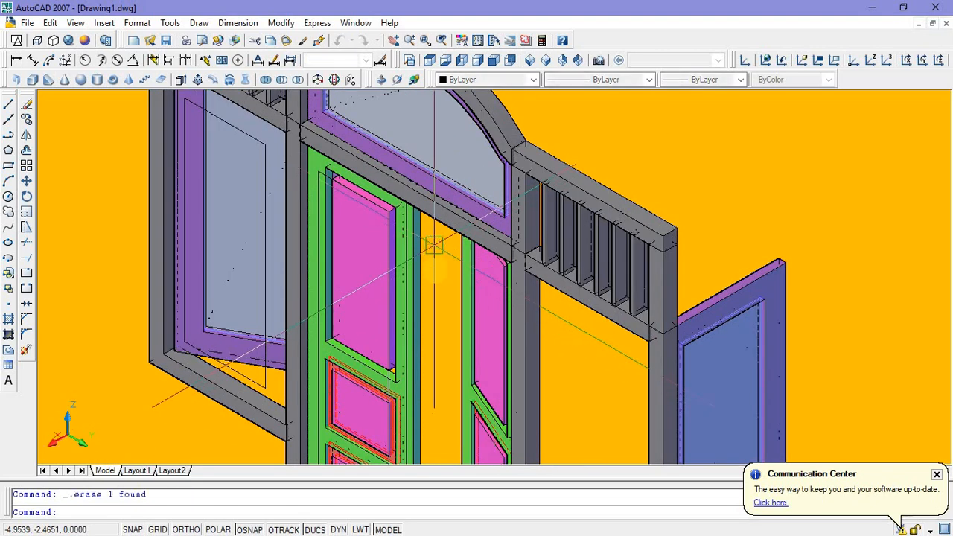
scroll(433, 248, down, 7)
scroll(358, 253, up, 2)
scroll(357, 253, up, 2)
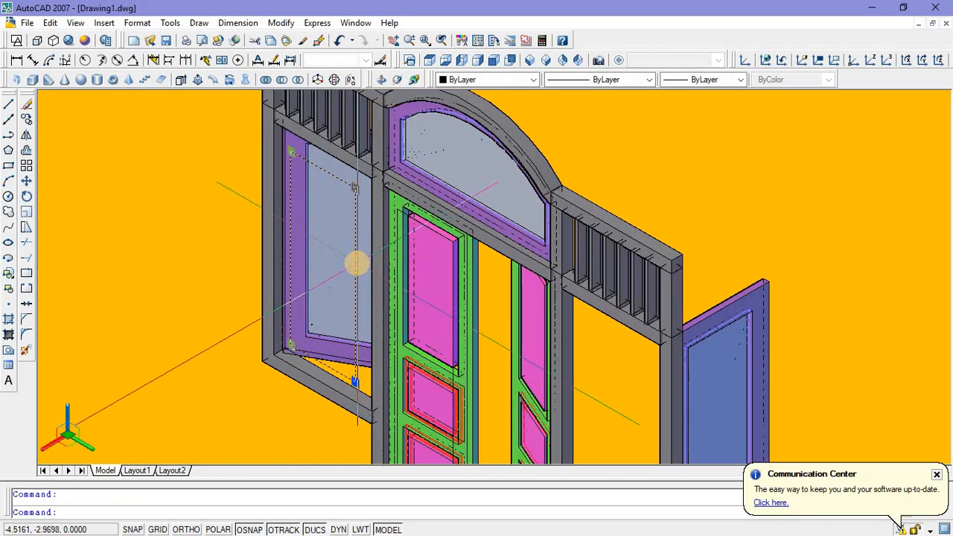
scroll(362, 240, down, 6)
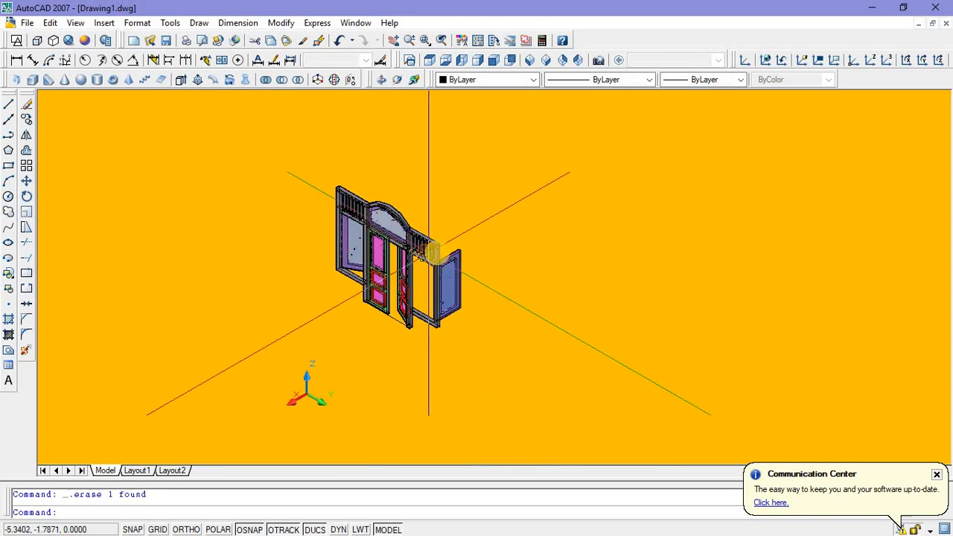
Step: Spin the whole door assembly with Continuous Orbit to examine the frame, door leaves and side panels from all around
middle_drag(439, 254, 442, 268)
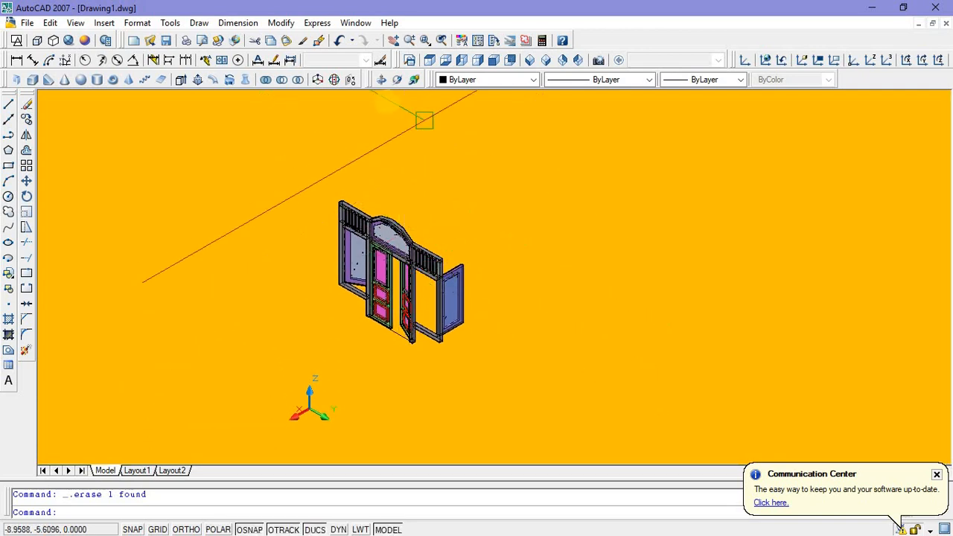
click(398, 80)
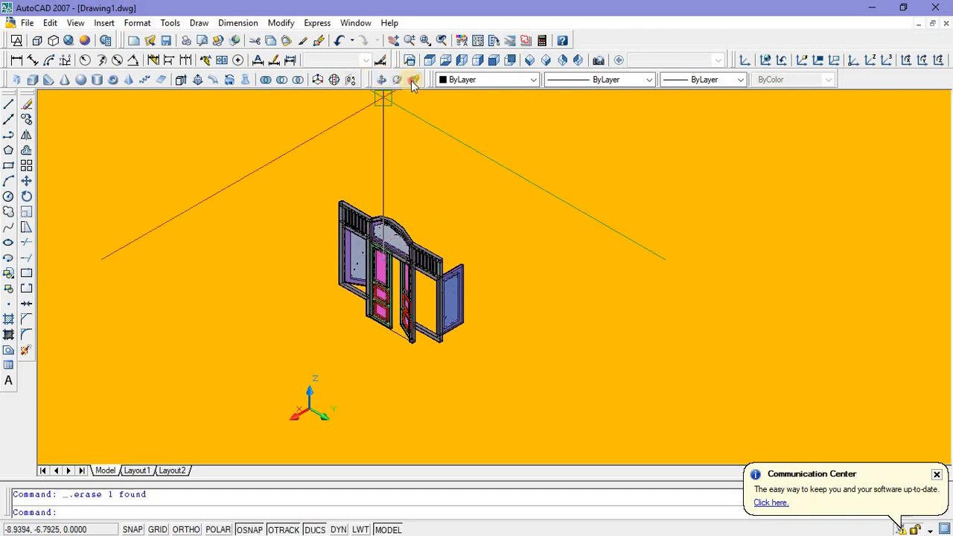
mouse_move(390, 284)
mouse_down()
mouse_move(409, 286)
mouse_move(383, 272)
mouse_move(392, 290)
mouse_up()
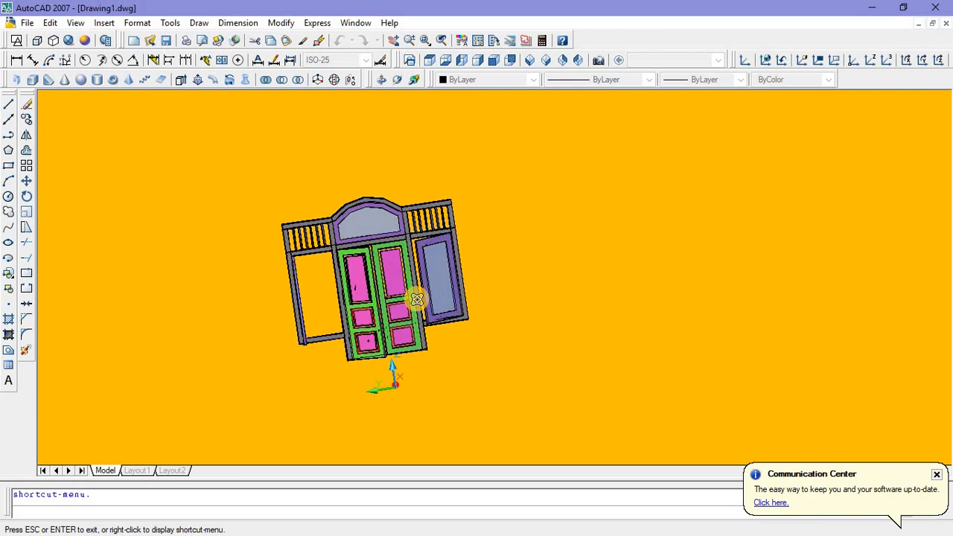
drag(442, 262, 542, 92)
scroll(376, 253, up, 3)
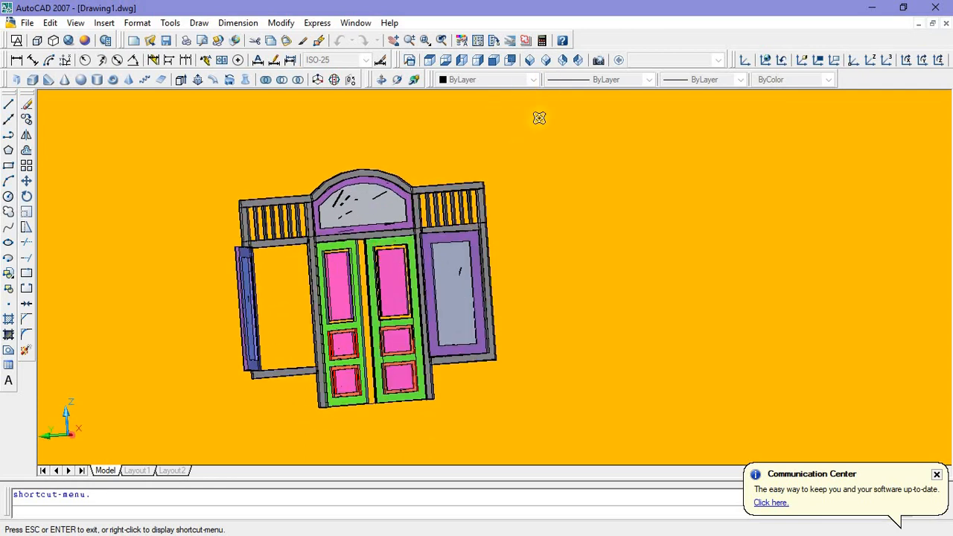
drag(466, 263, 499, 257)
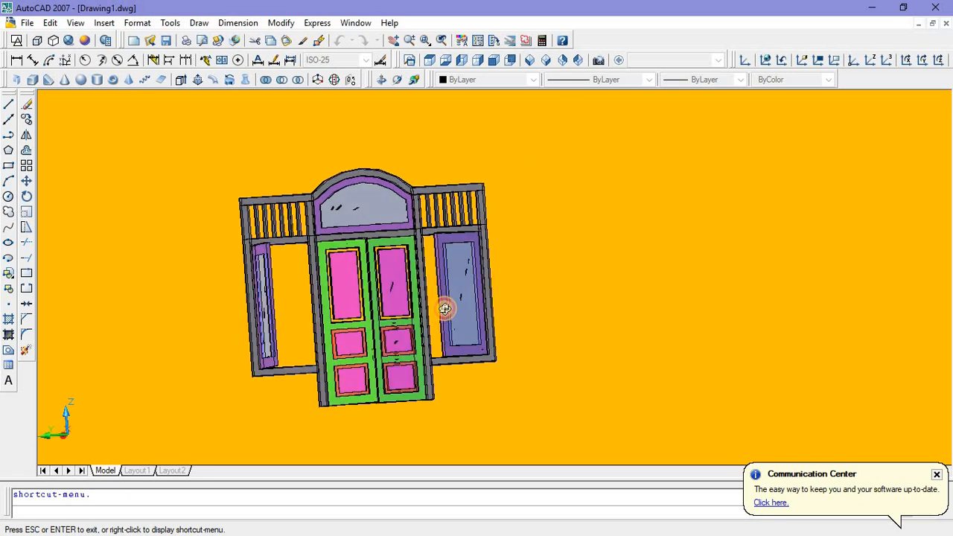
drag(420, 319, 412, 80)
Step: Turn the door assembly with Free Orbit to a tilted view showing the opened door leaf and both swung side panels
click(411, 81)
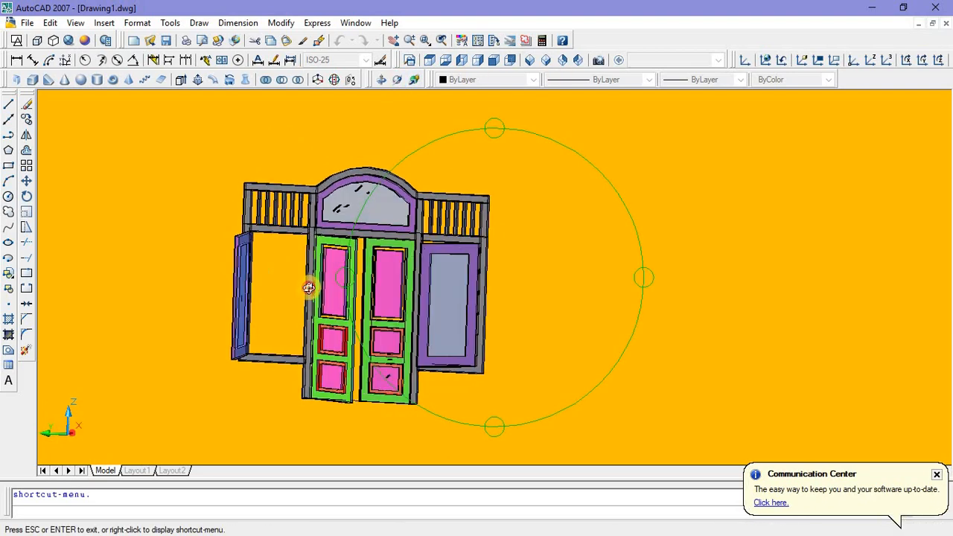
drag(309, 288, 407, 318)
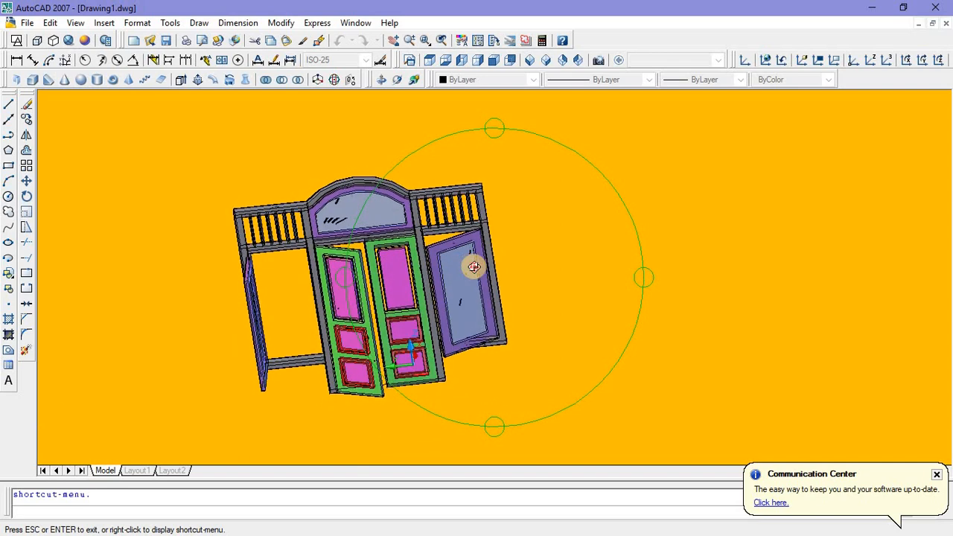
drag(476, 266, 434, 274)
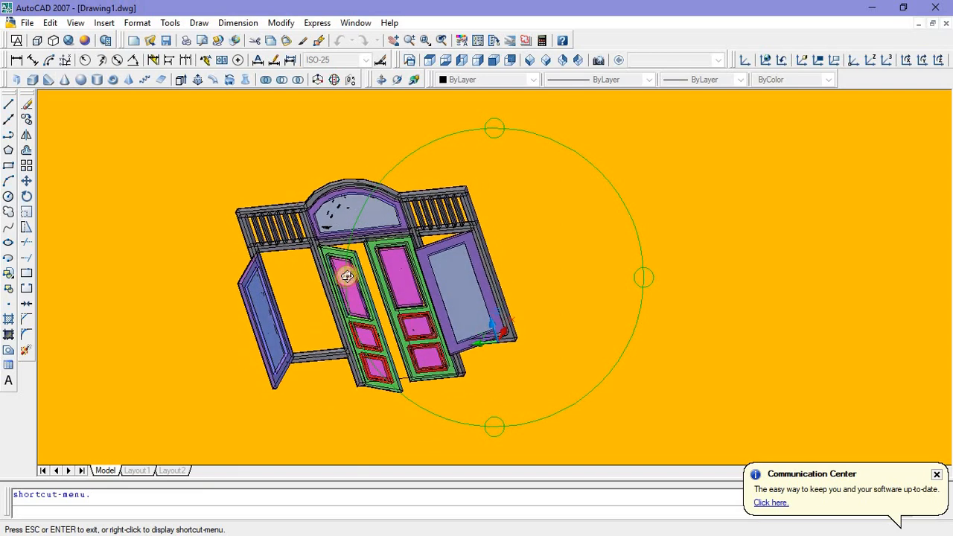
drag(347, 277, 458, 267)
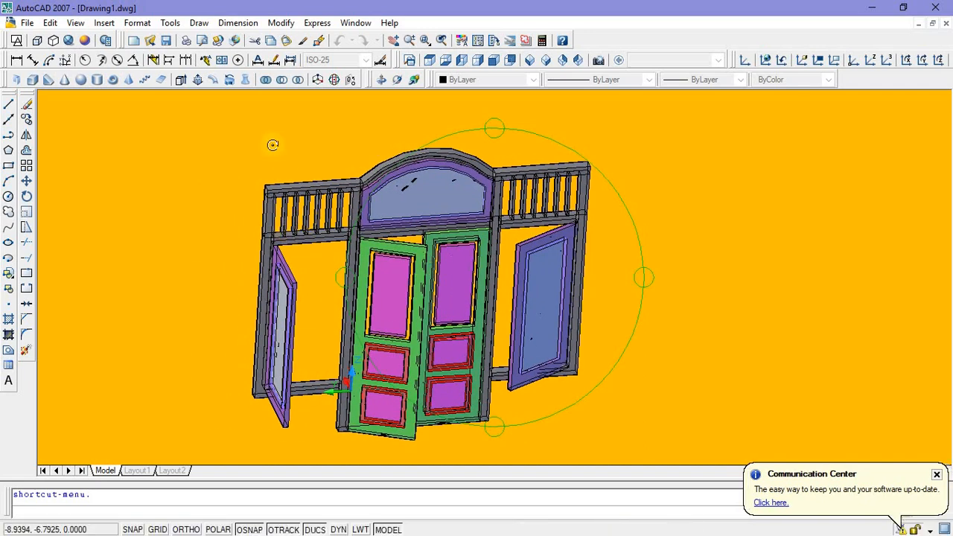